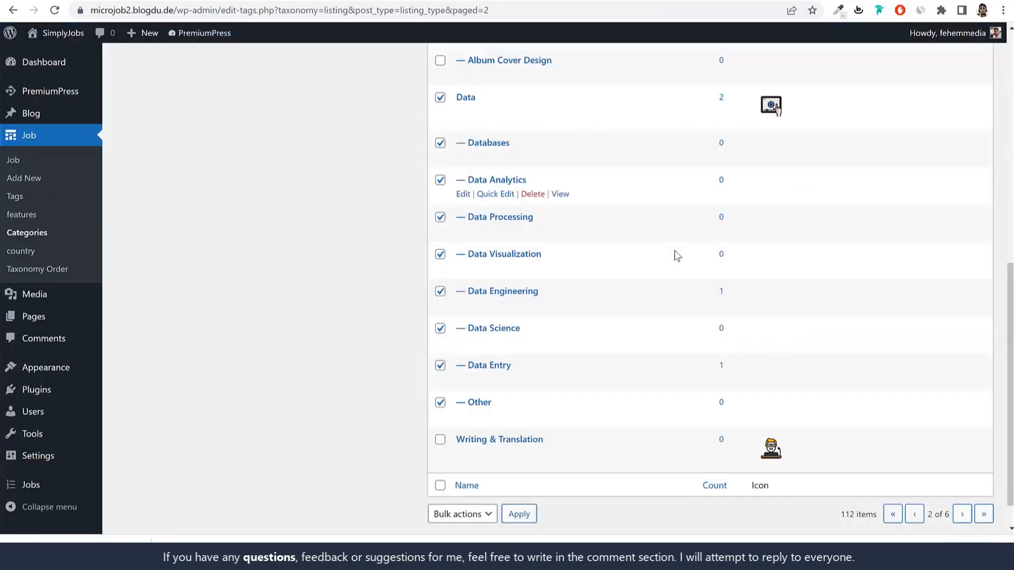
Step: Scroll up the job Categories page to the Name field holding 'Website Development'
scroll(679, 286, up, 10)
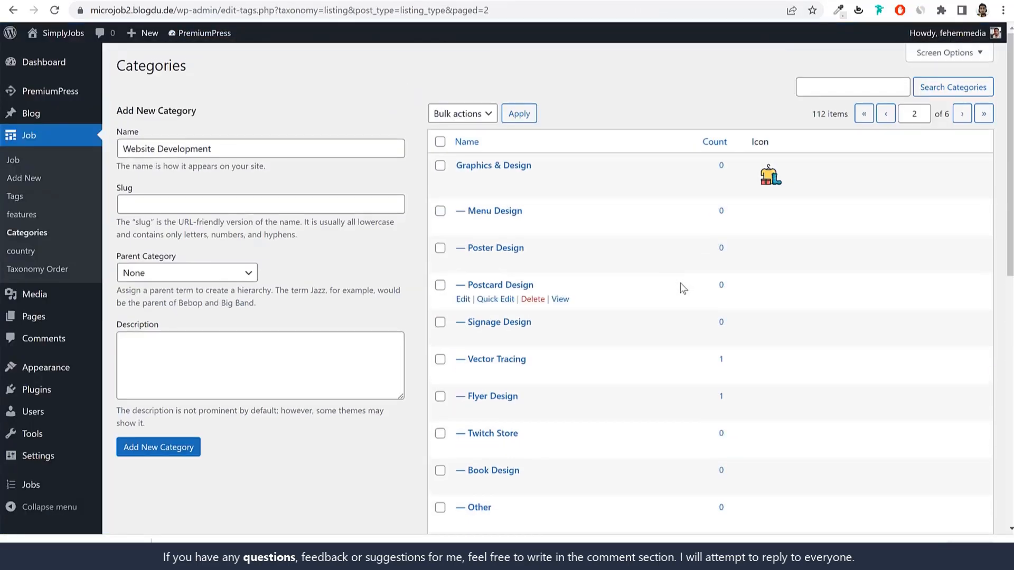
Step: Add the 'Website Development' job category and open its Edit Category page at the logo fields
scroll(201, 413, down, 2)
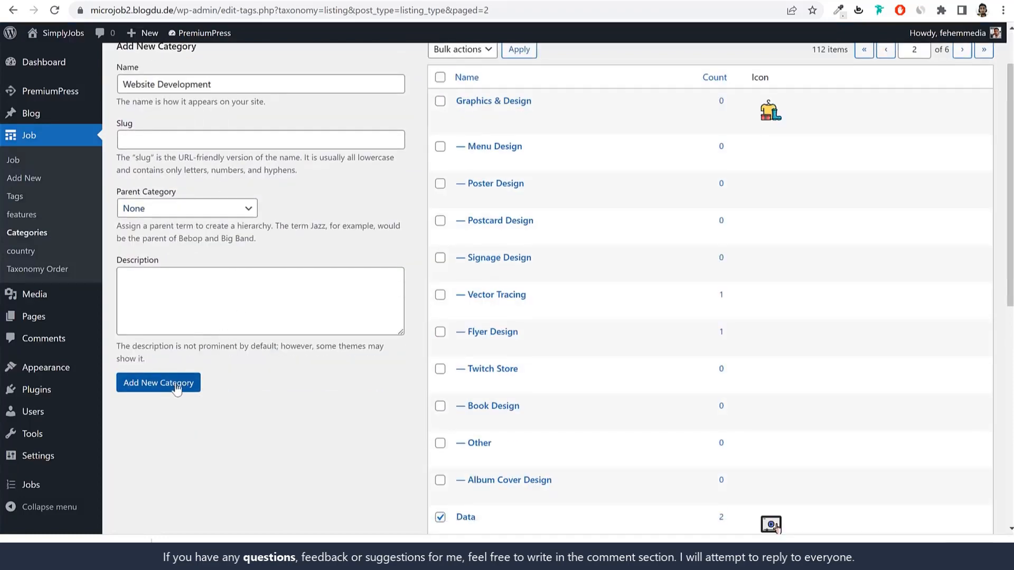
scroll(158, 198, up, 2)
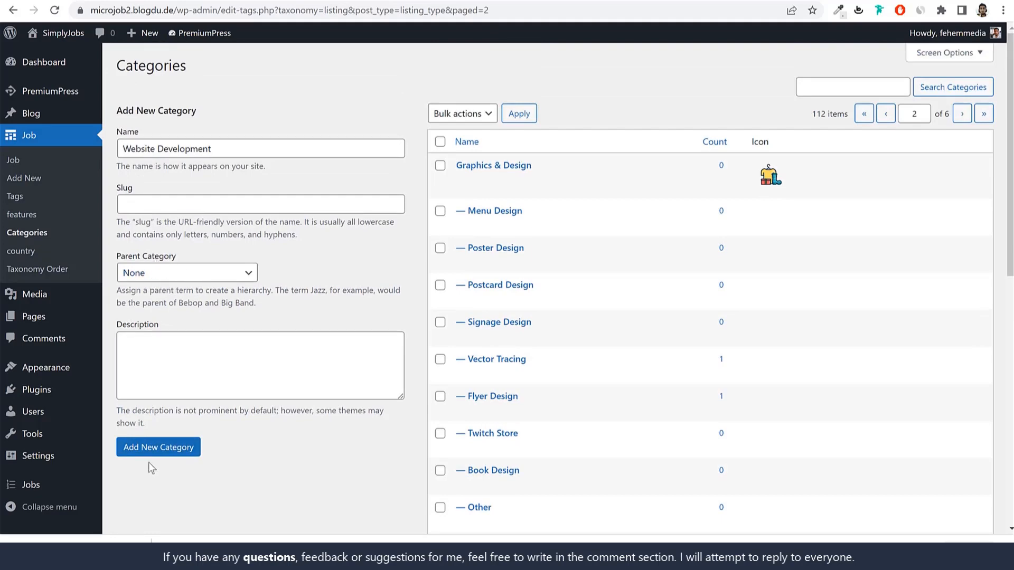
click(154, 453)
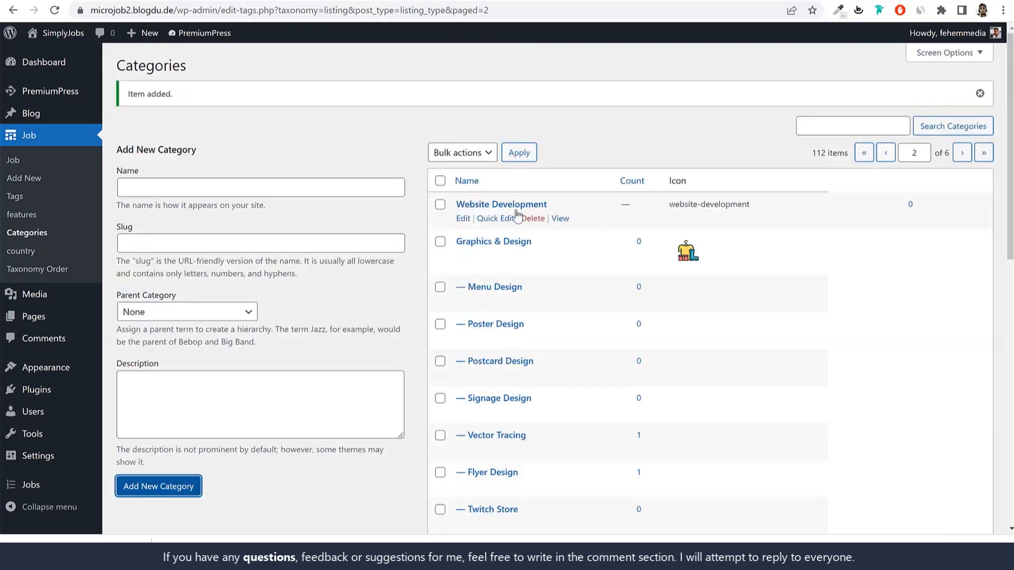
click(463, 218)
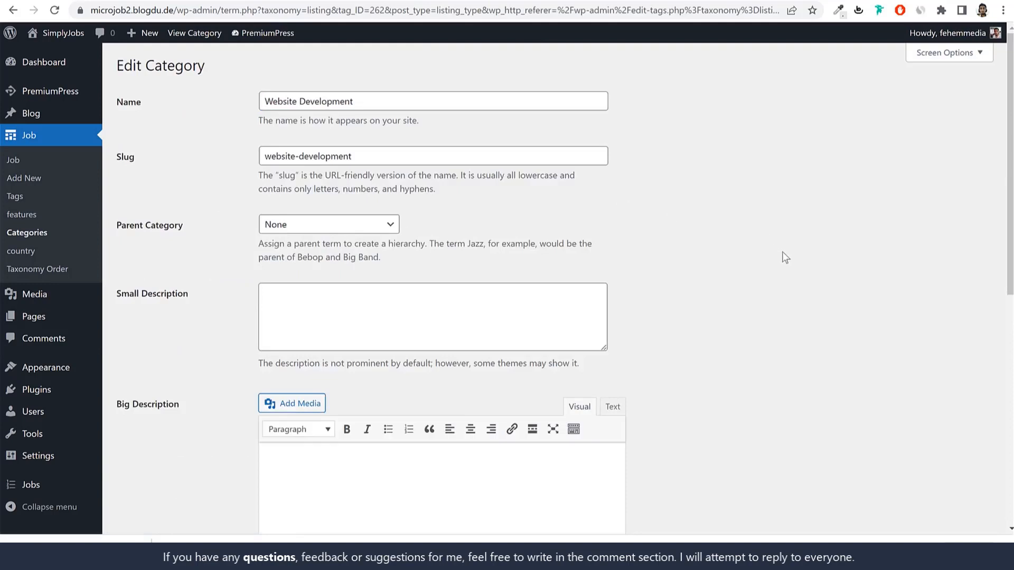
scroll(790, 278, down, 10)
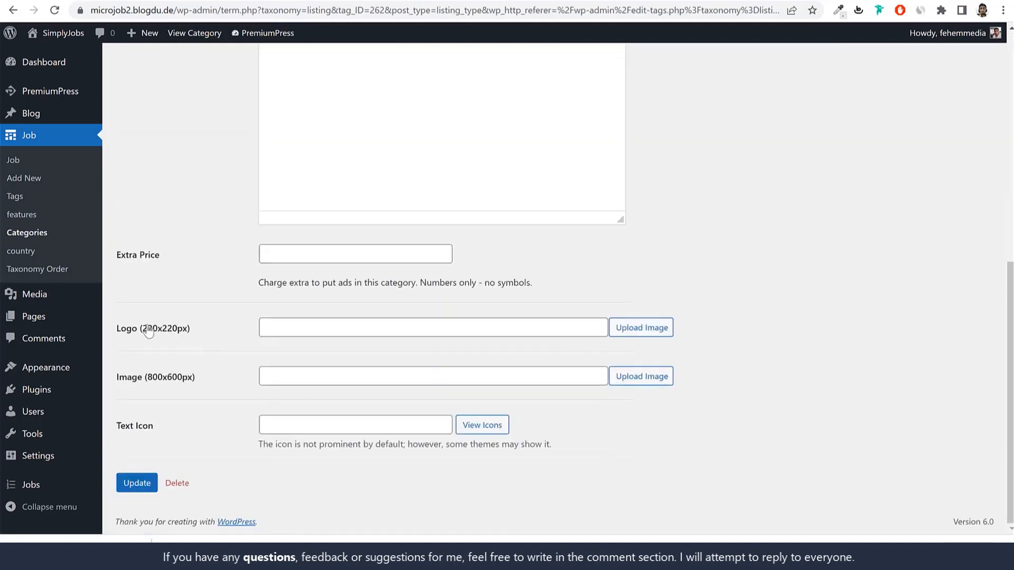
drag(128, 329, 270, 343)
Step: Upload illustration.png at Full Size as the Website Development logo and update the category
click(640, 332)
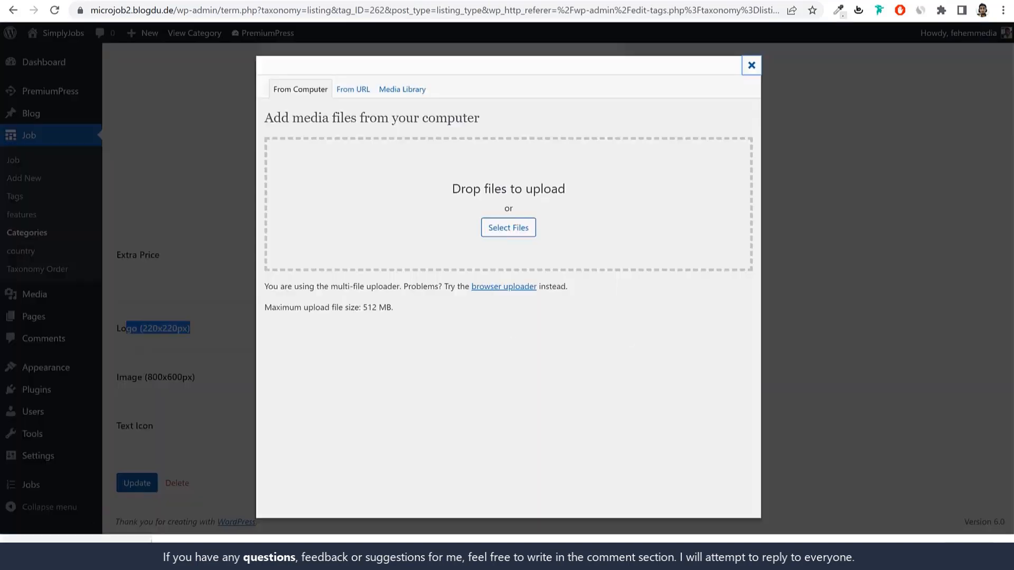
drag(68, 550, 487, 217)
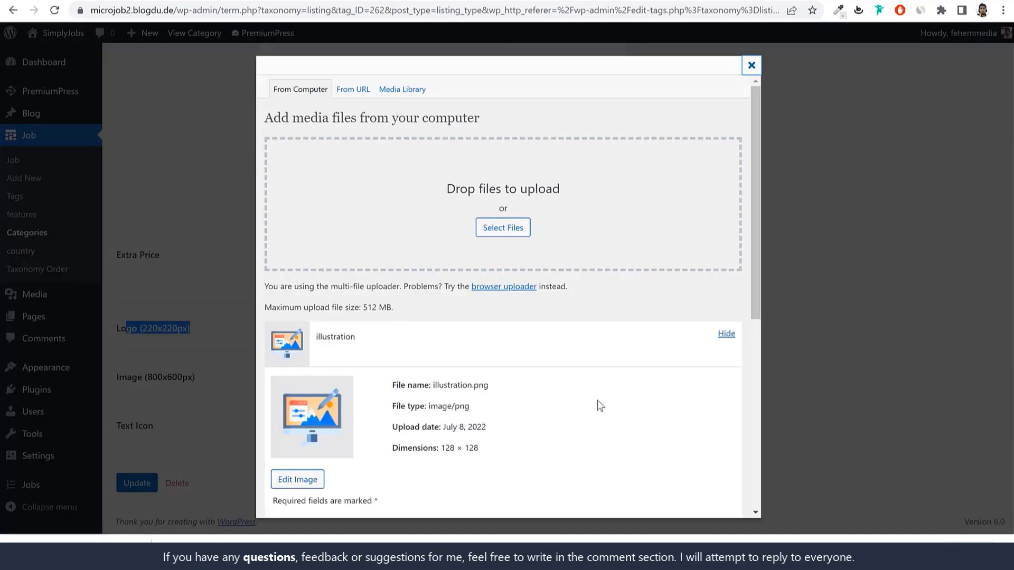
scroll(598, 405, down, 7)
click(411, 433)
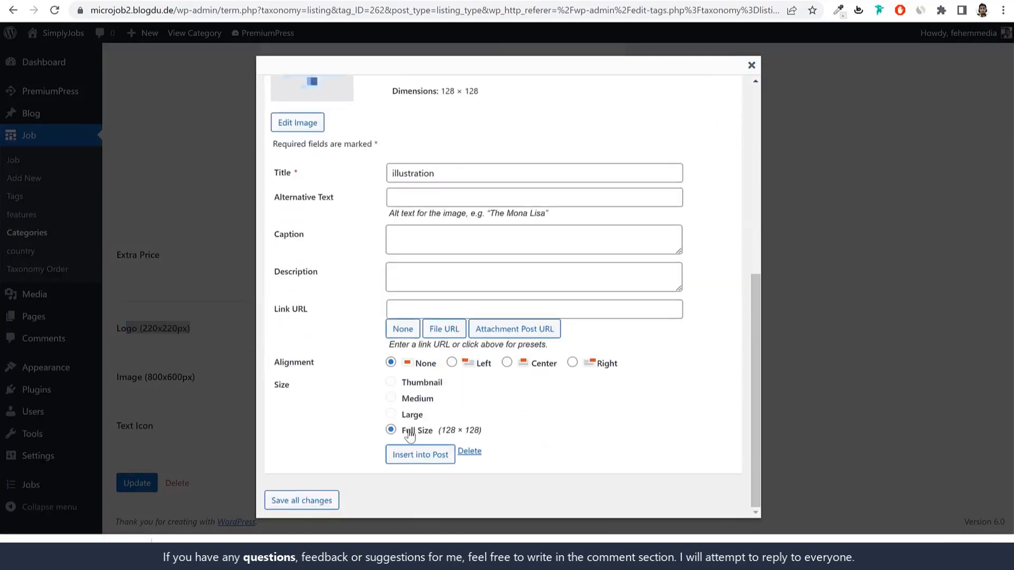
click(306, 500)
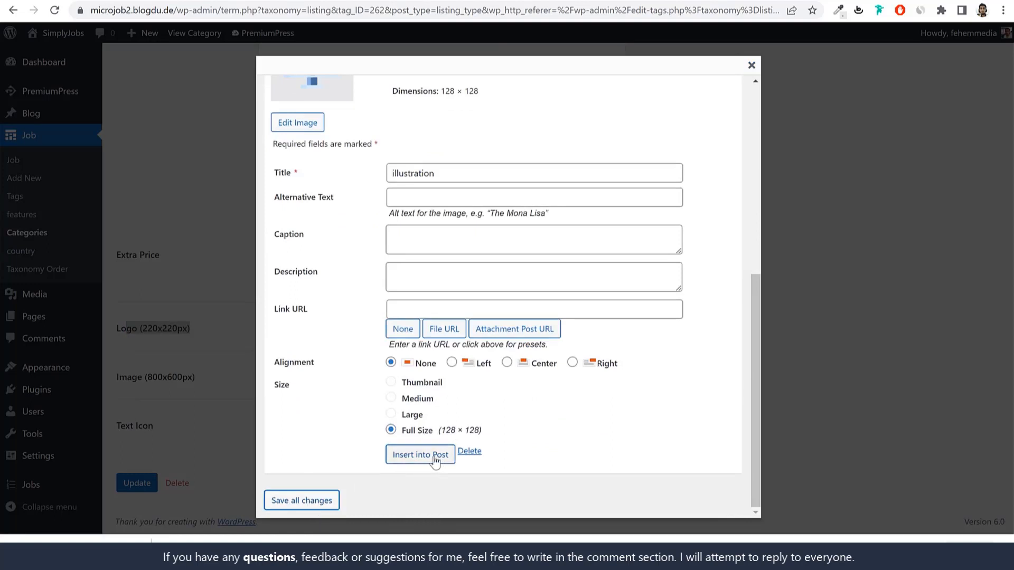
click(420, 454)
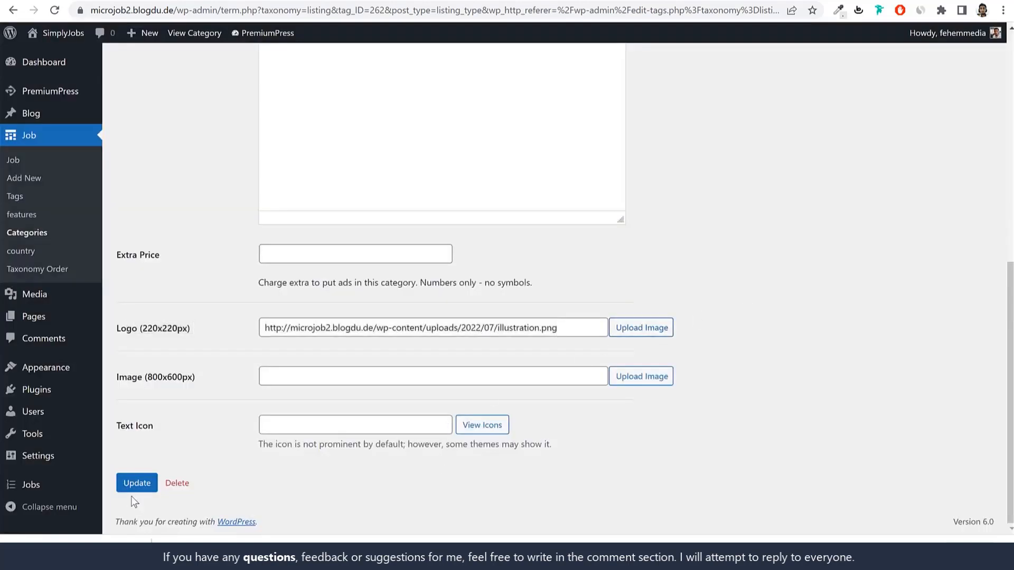
click(133, 490)
scroll(492, 325, down, 10)
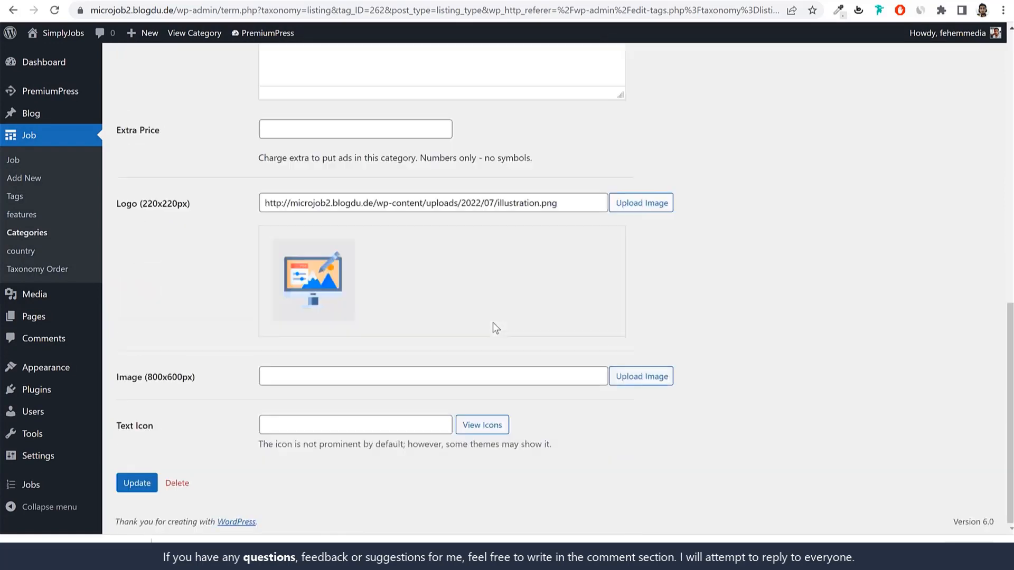
scroll(432, 361, up, 10)
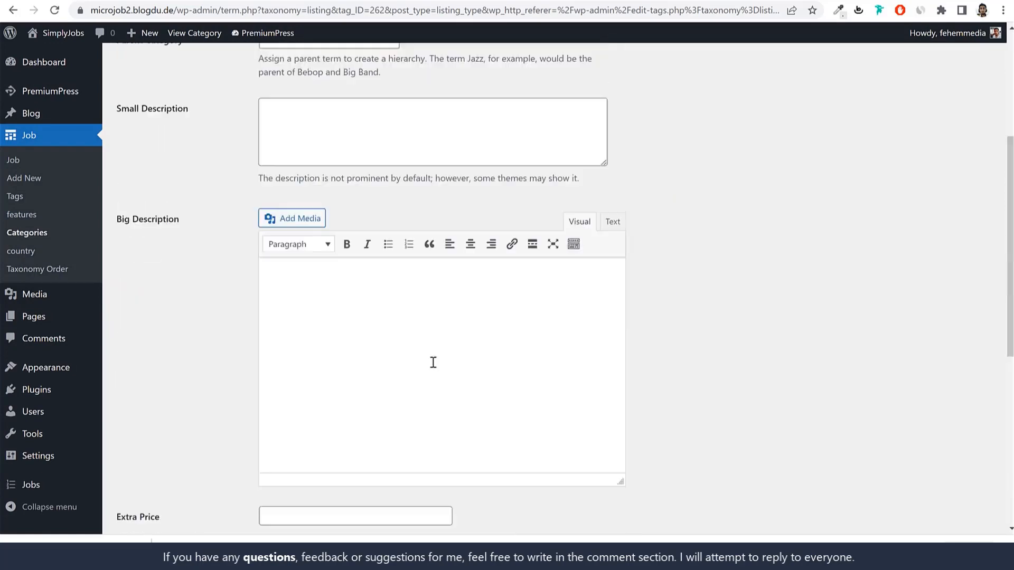
Step: Return to Job > Categories and browse to page 2 of the category list
click(31, 237)
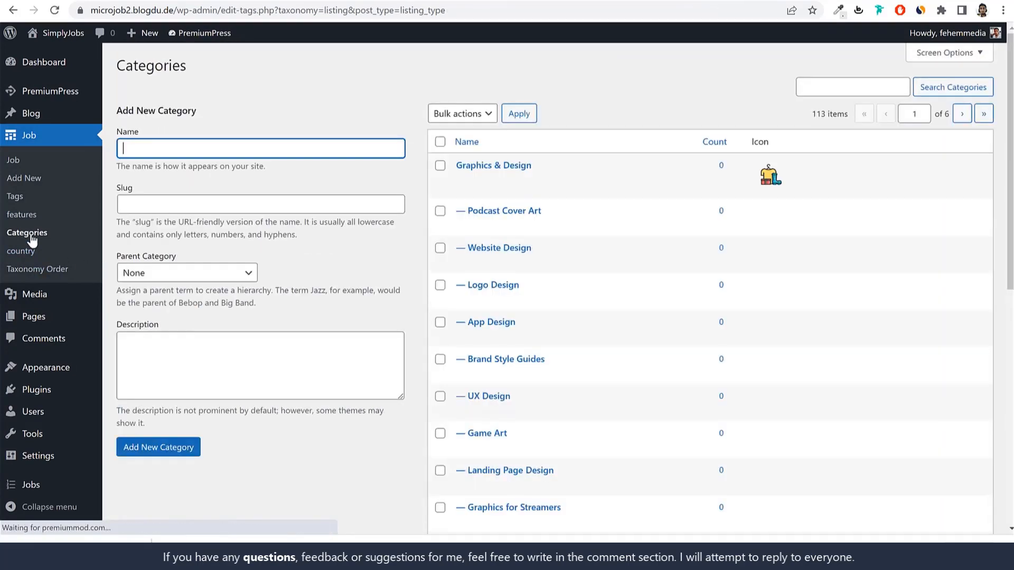
scroll(697, 253, down, 9)
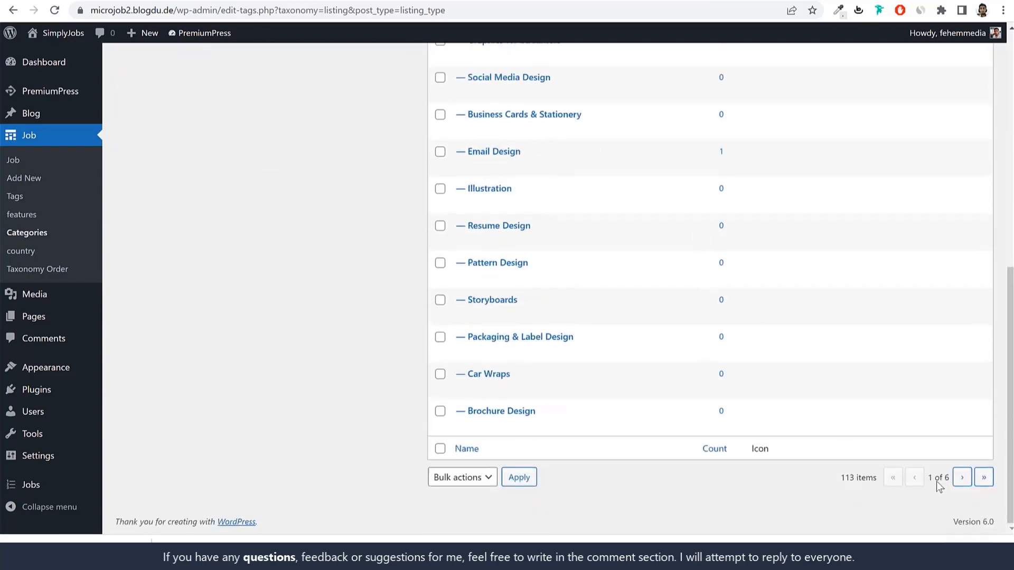
click(962, 476)
scroll(932, 414, down, 5)
scroll(929, 406, down, 3)
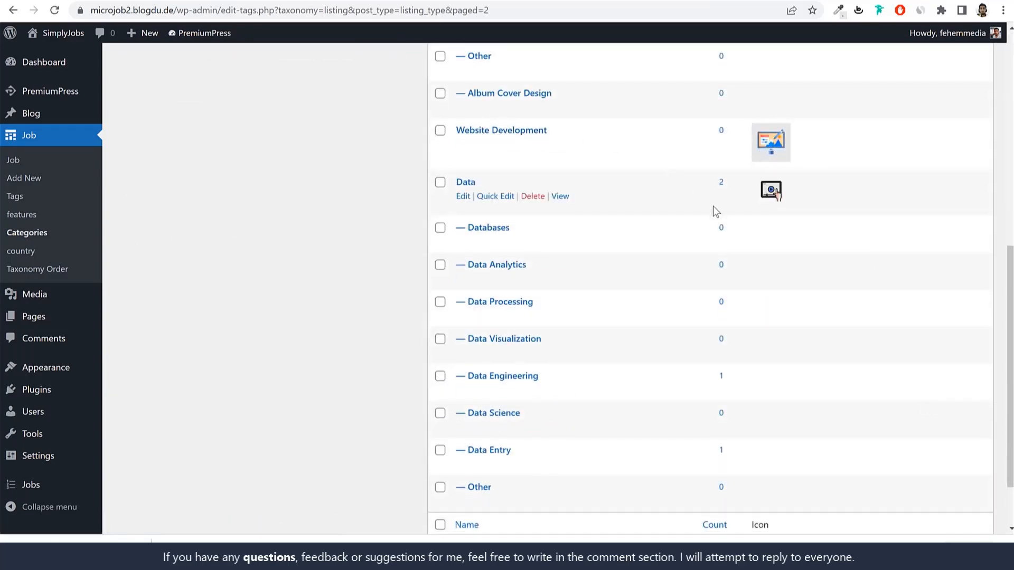
scroll(713, 206, up, 10)
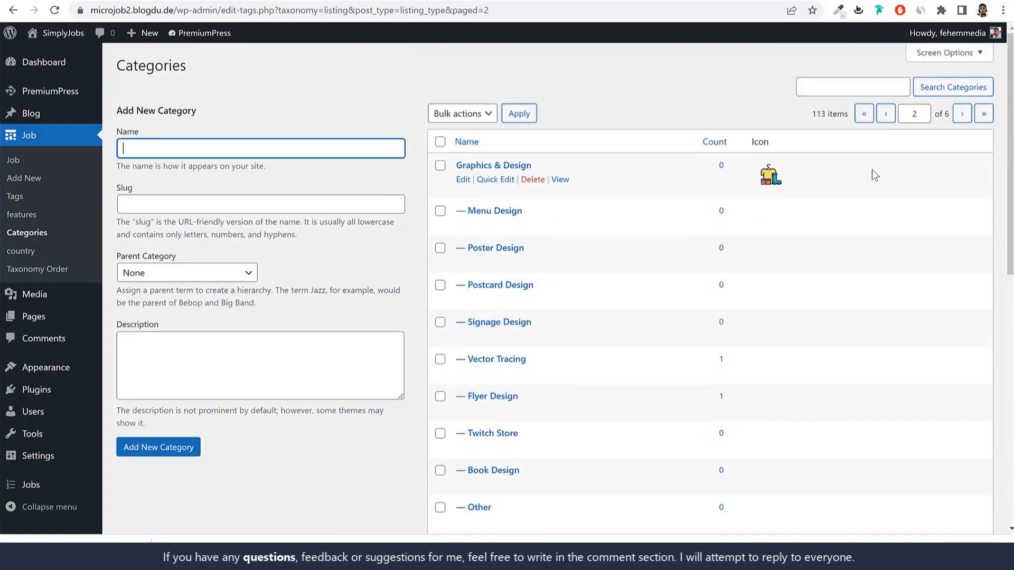
scroll(869, 211, down, 4)
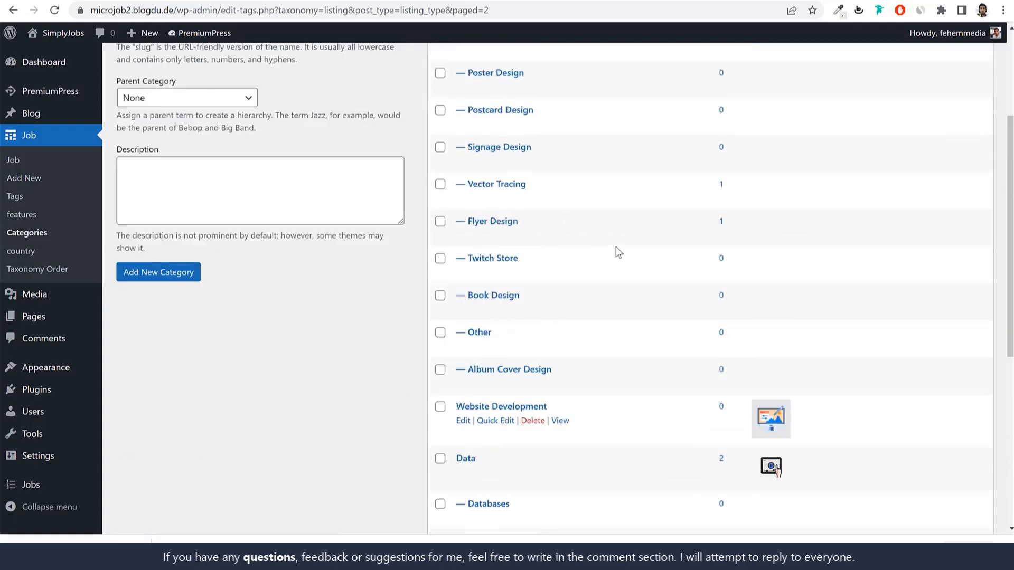
scroll(617, 248, up, 4)
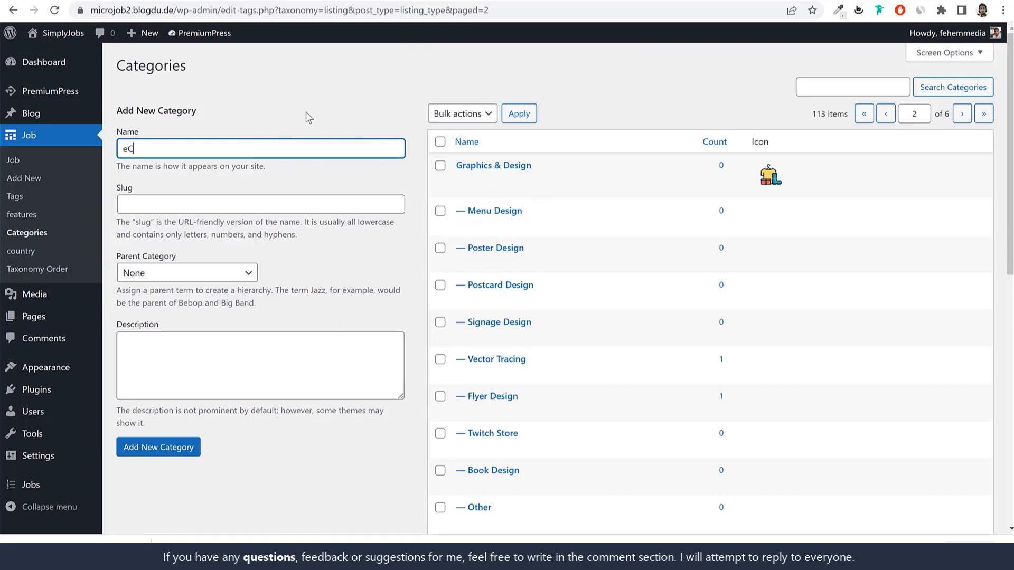
Step: Add 'eCommerce Website' as a subcategory with Website Development as its parent
text(ommerce Website)
scroll(579, 356, down, 6)
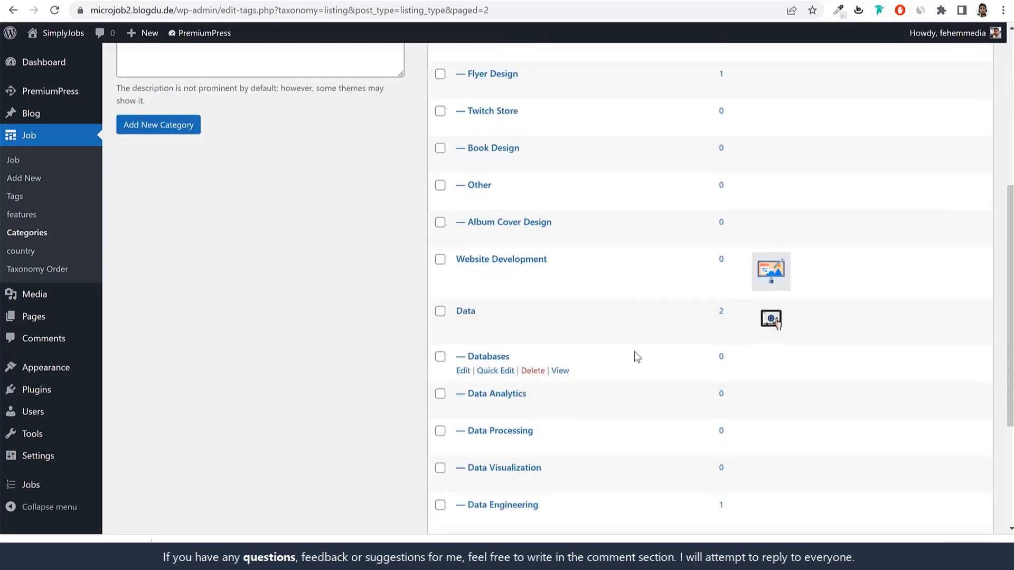
scroll(538, 283, up, 4)
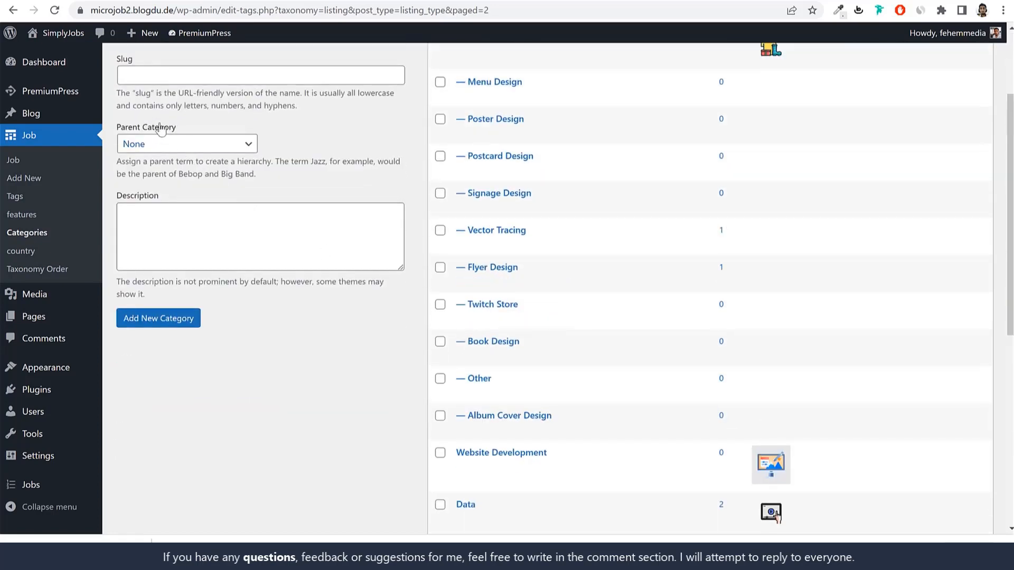
click(169, 151)
key(w)
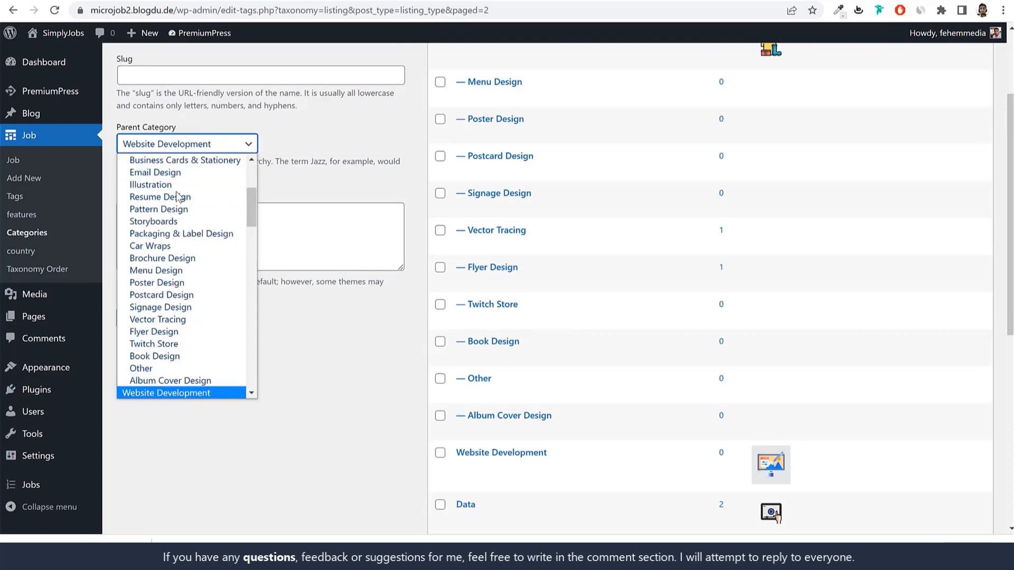
key(Return)
click(179, 318)
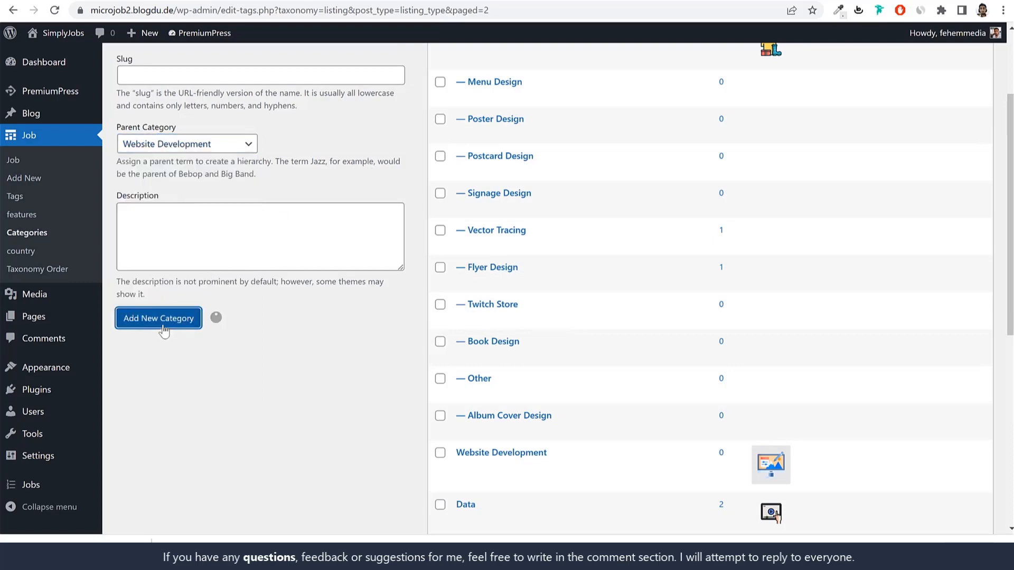
scroll(613, 338, down, 5)
drag(566, 198, 464, 195)
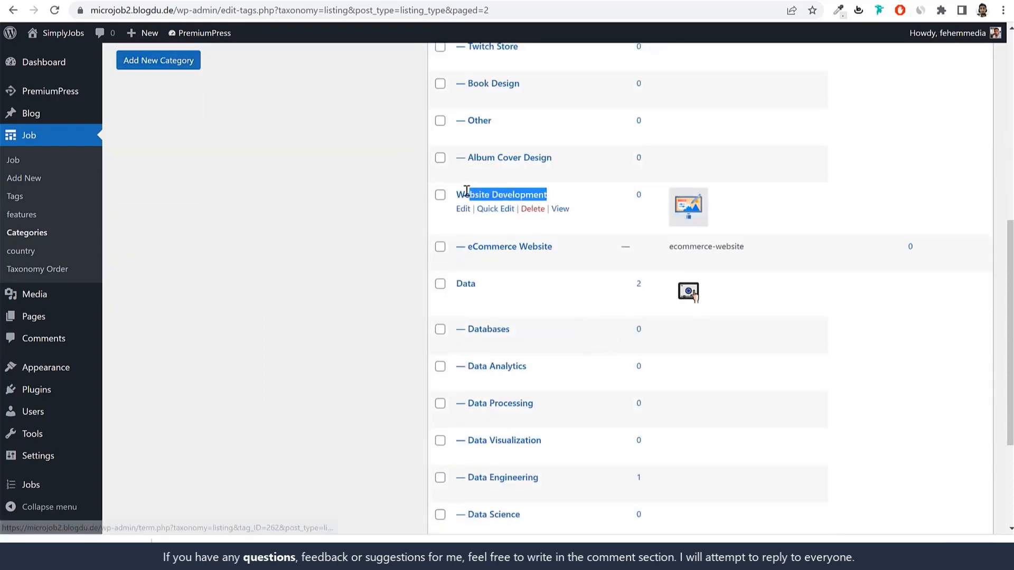
scroll(567, 323, up, 8)
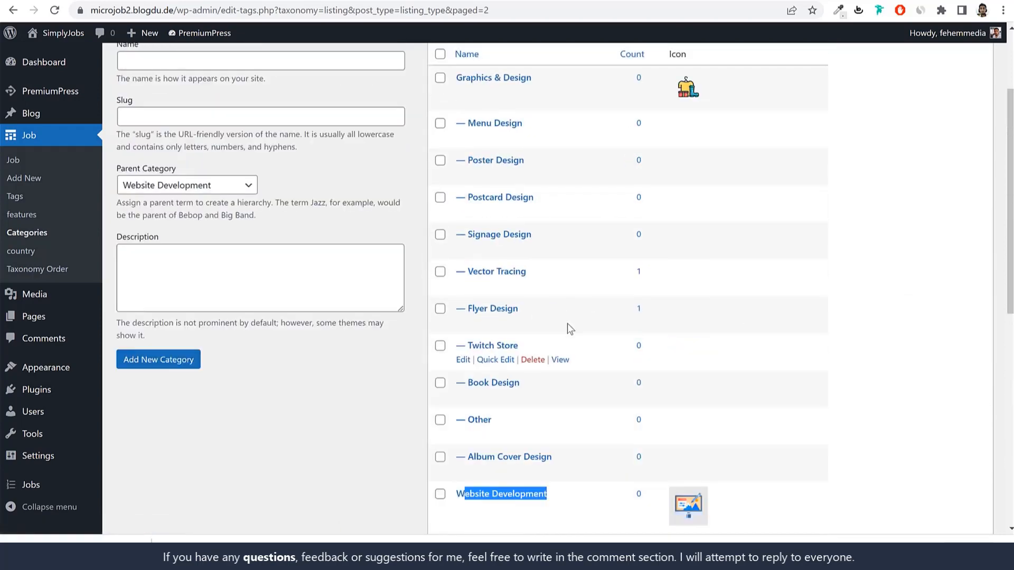
click(232, 191)
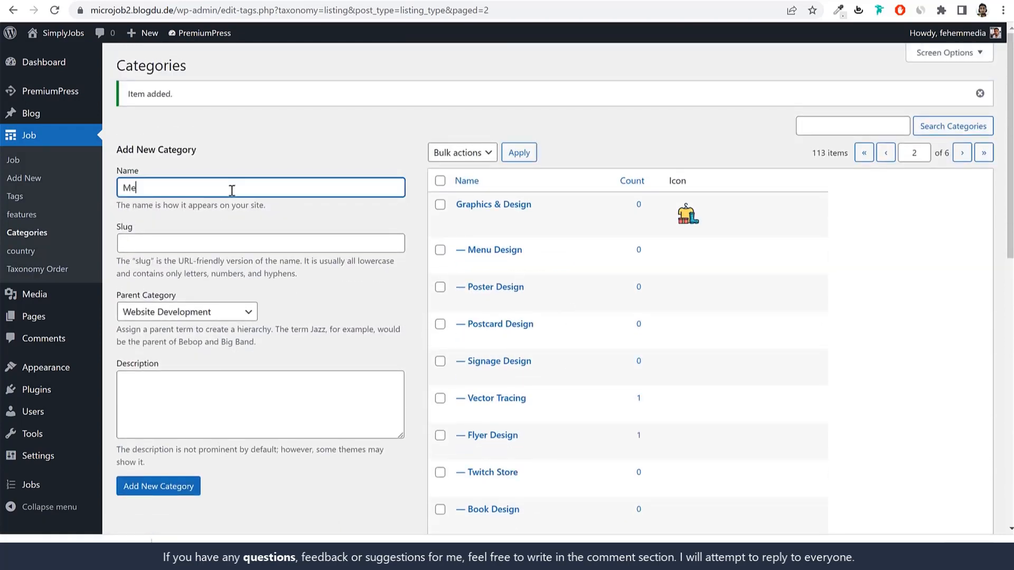
Step: Add 'Membership Website', with its spelling corrected, under Website Development and locate it in the list
text(Memebership Website)
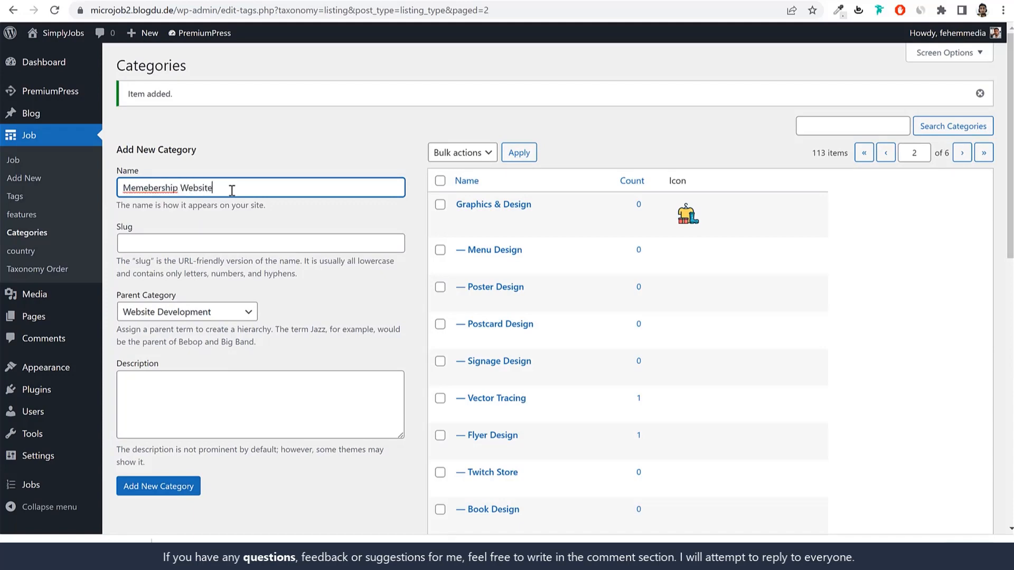
right_click(139, 183)
click(158, 194)
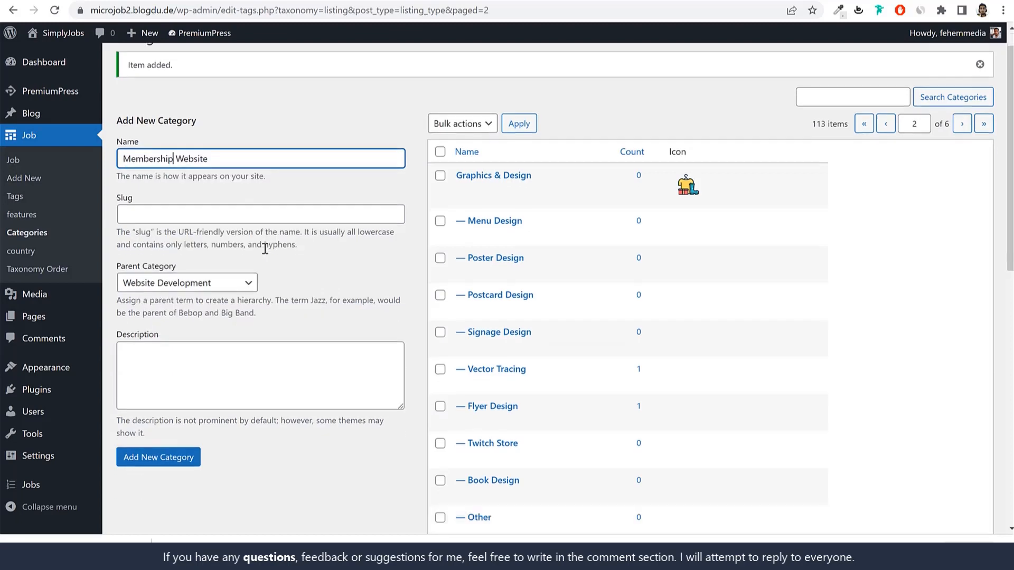
scroll(200, 234, down, 2)
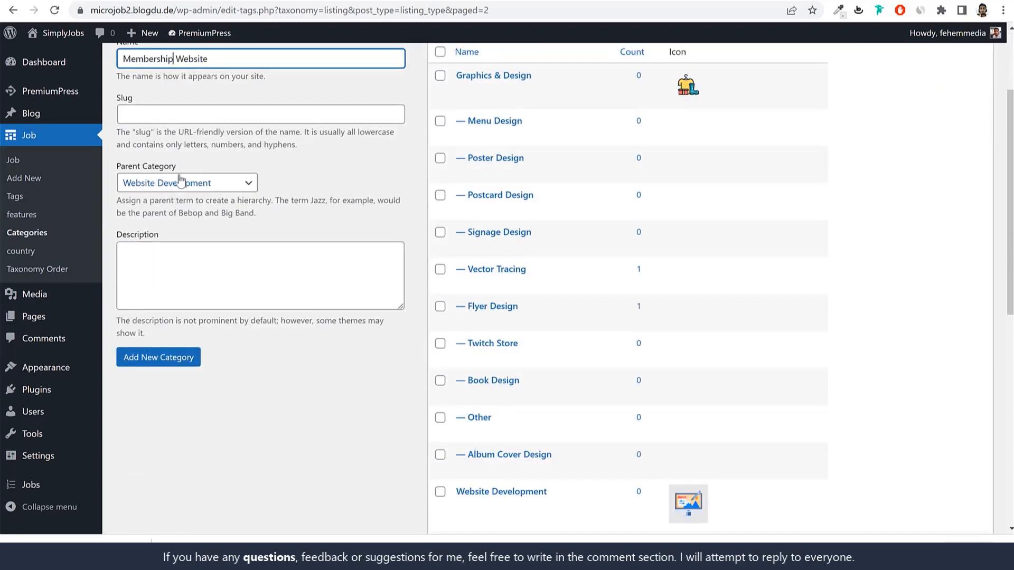
click(158, 357)
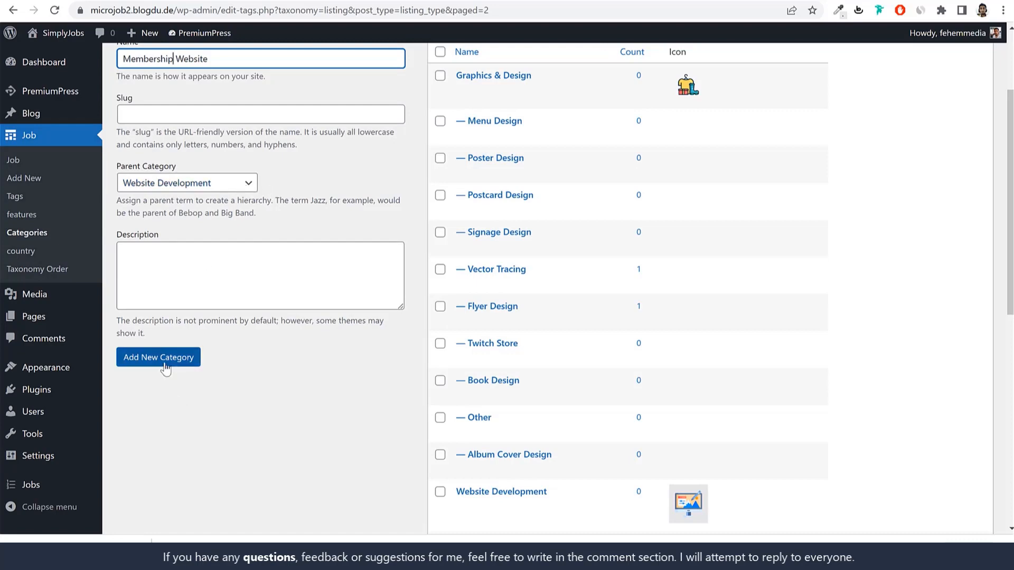
scroll(708, 327, down, 3)
scroll(729, 335, down, 1)
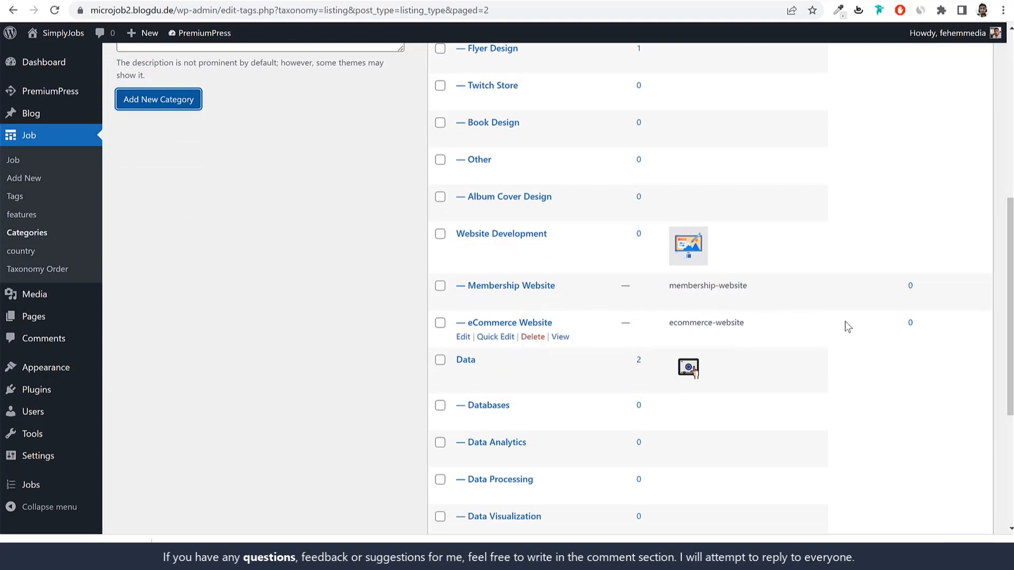
drag(548, 234, 454, 234)
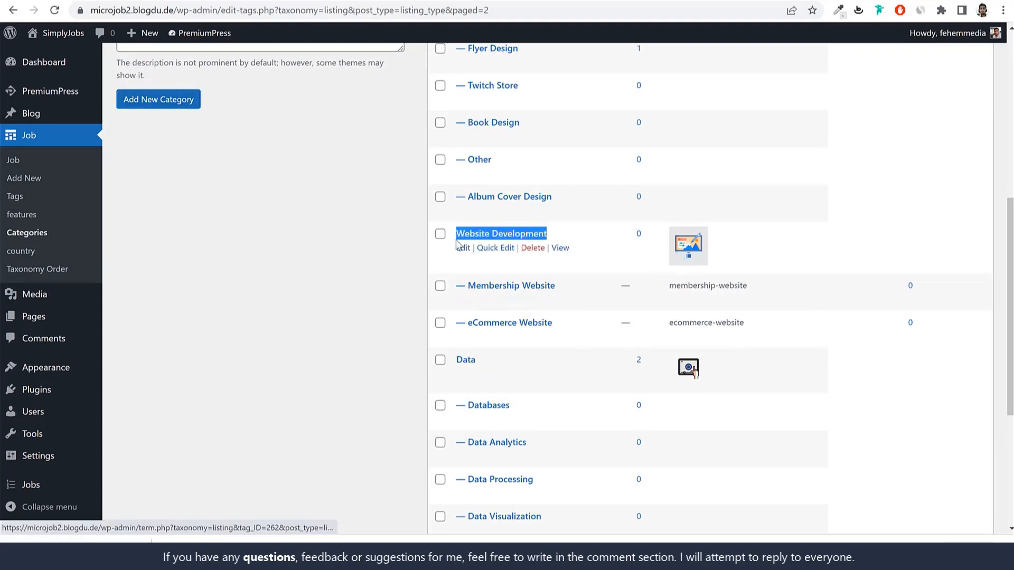
Step: In the ad category picker, try Website Development's eCommerce Website and Membership Website subcategories
scroll(552, 267, up, 7)
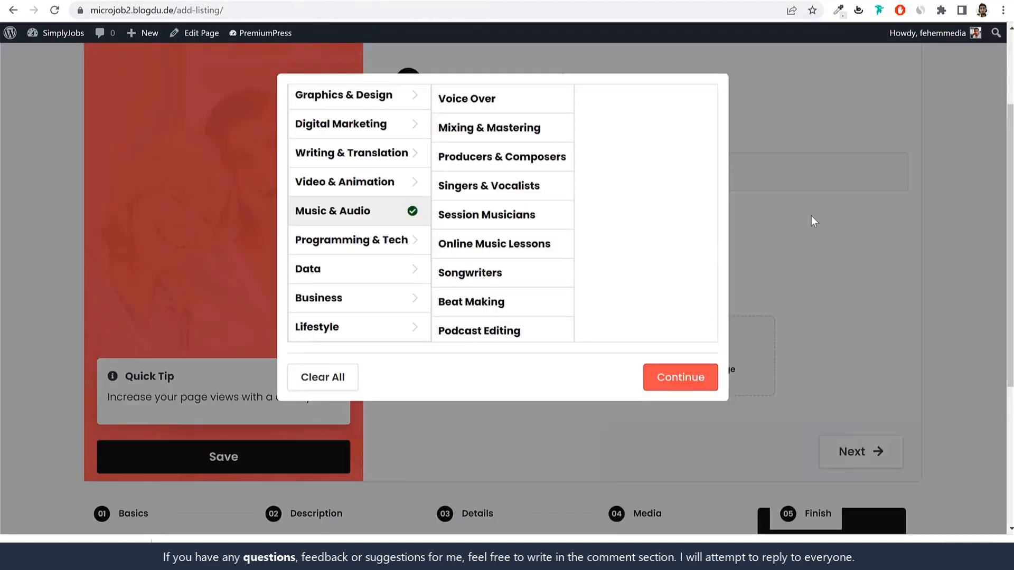
click(813, 220)
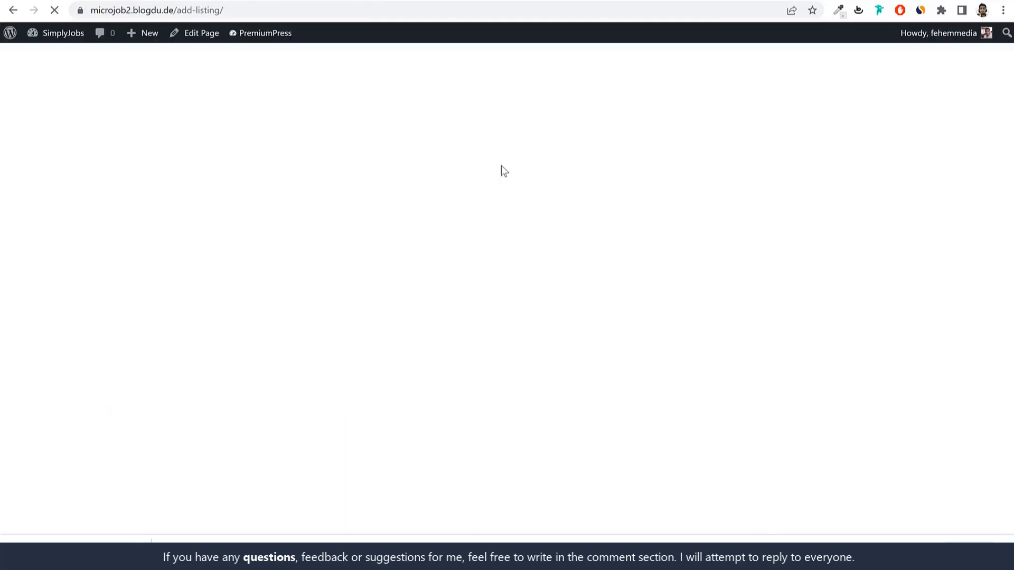
click(439, 390)
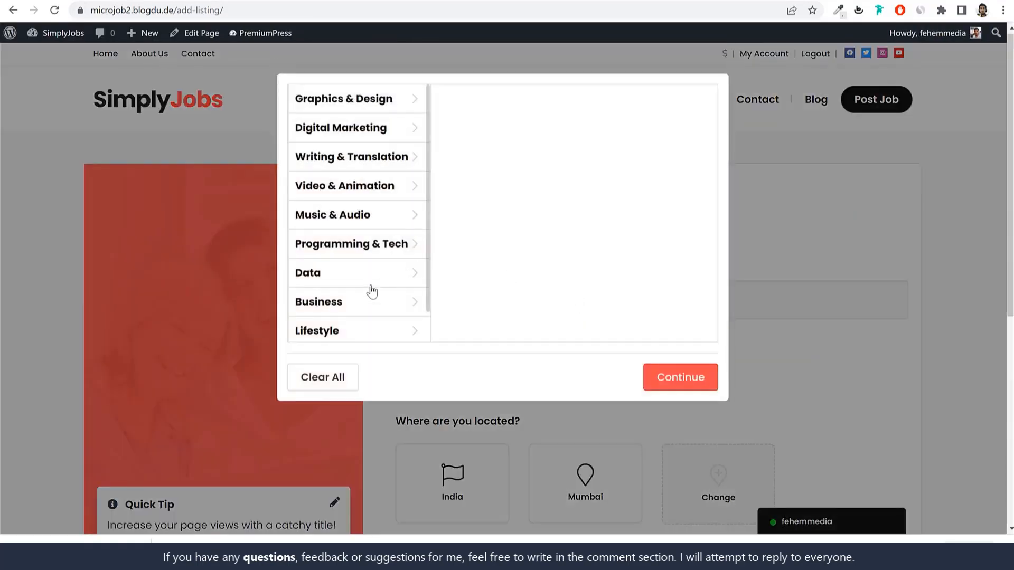
scroll(372, 293, down, 3)
click(368, 329)
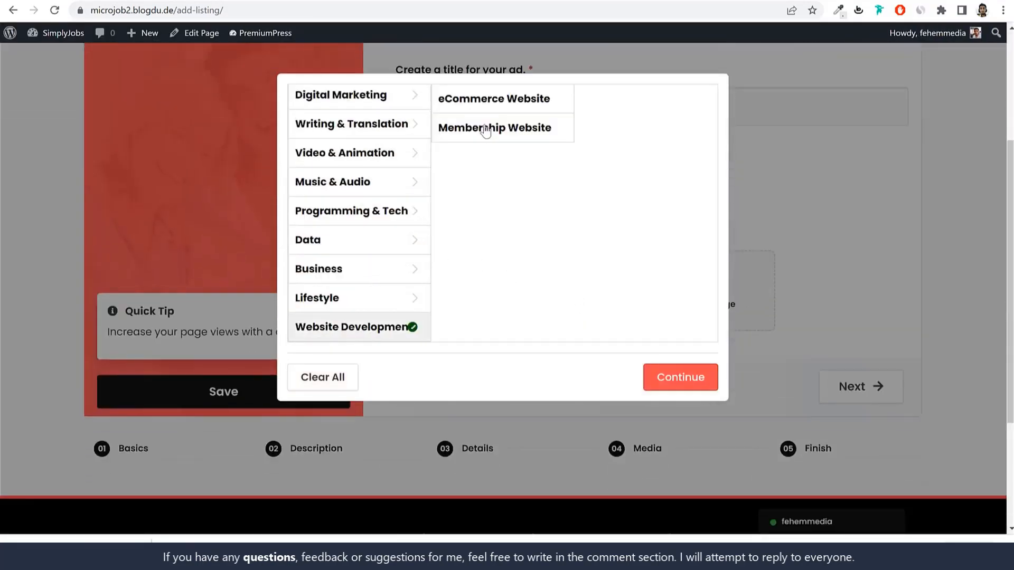
click(482, 106)
click(381, 328)
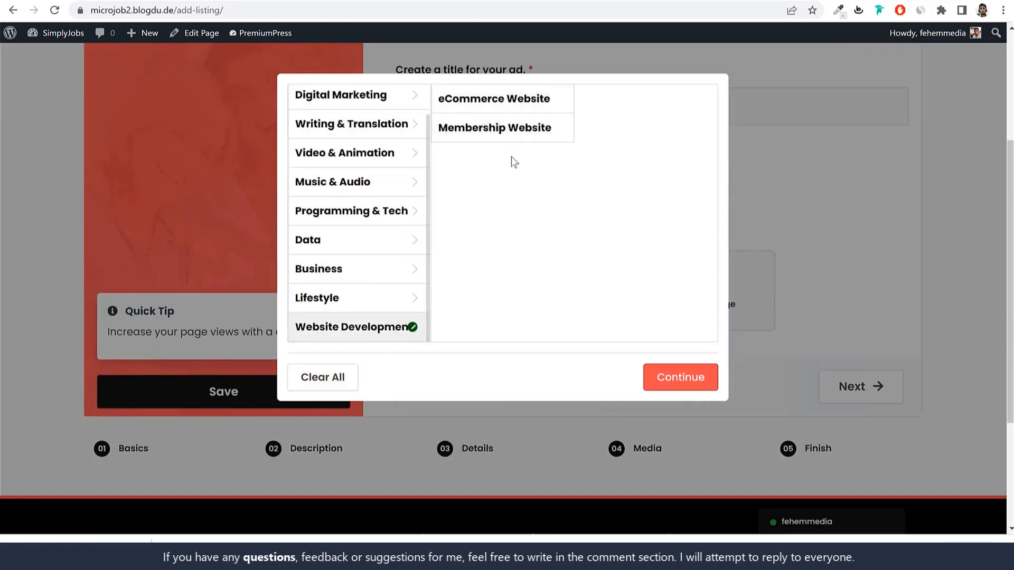
click(511, 137)
click(519, 101)
click(522, 128)
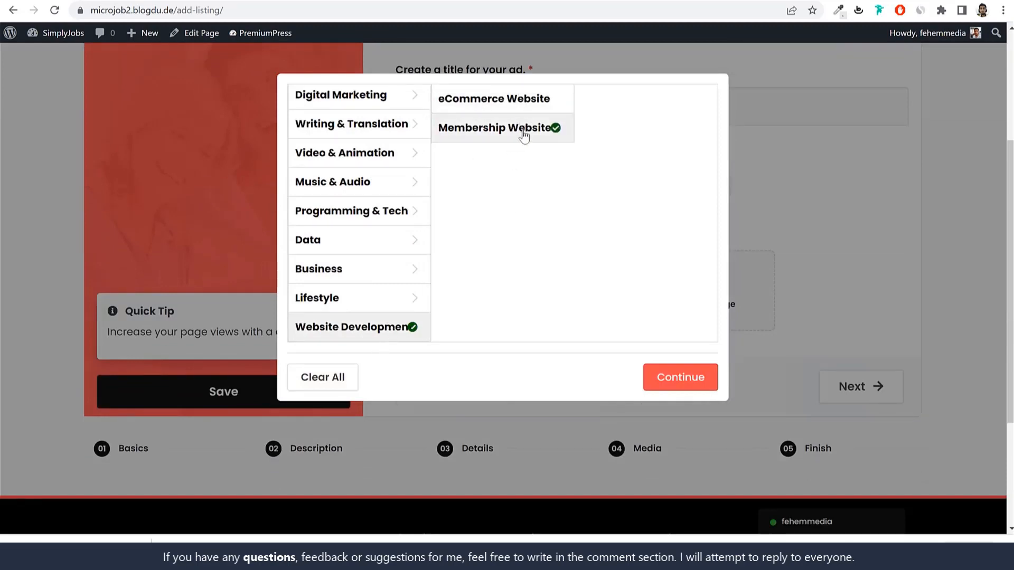
click(528, 101)
click(528, 136)
click(530, 107)
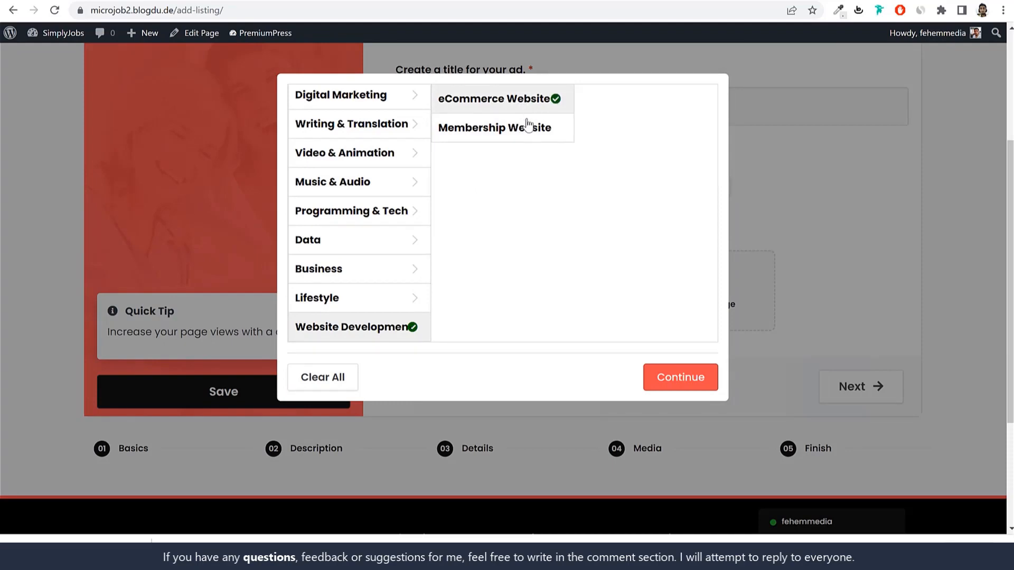
click(528, 127)
click(528, 103)
click(522, 135)
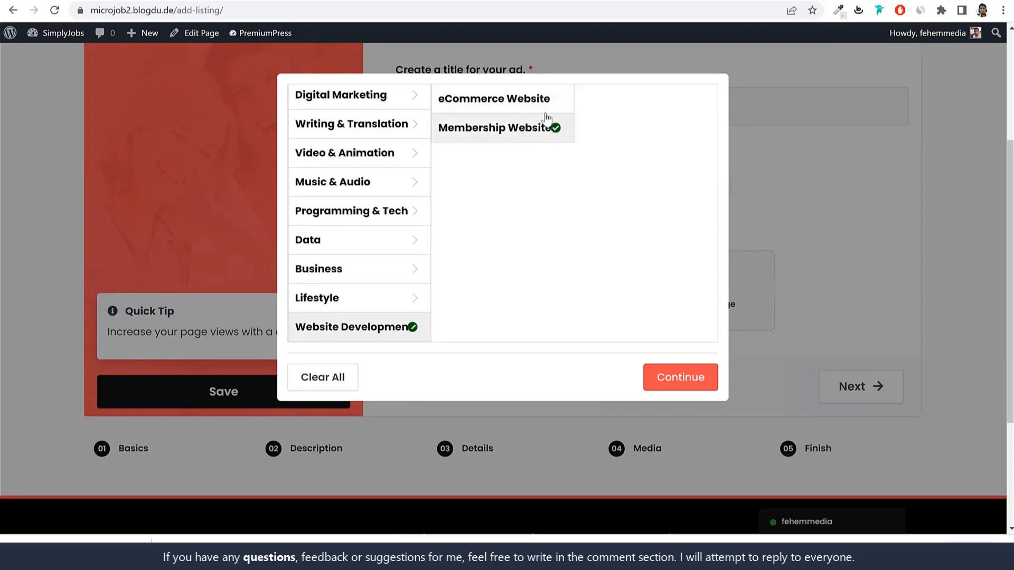
click(527, 101)
click(523, 130)
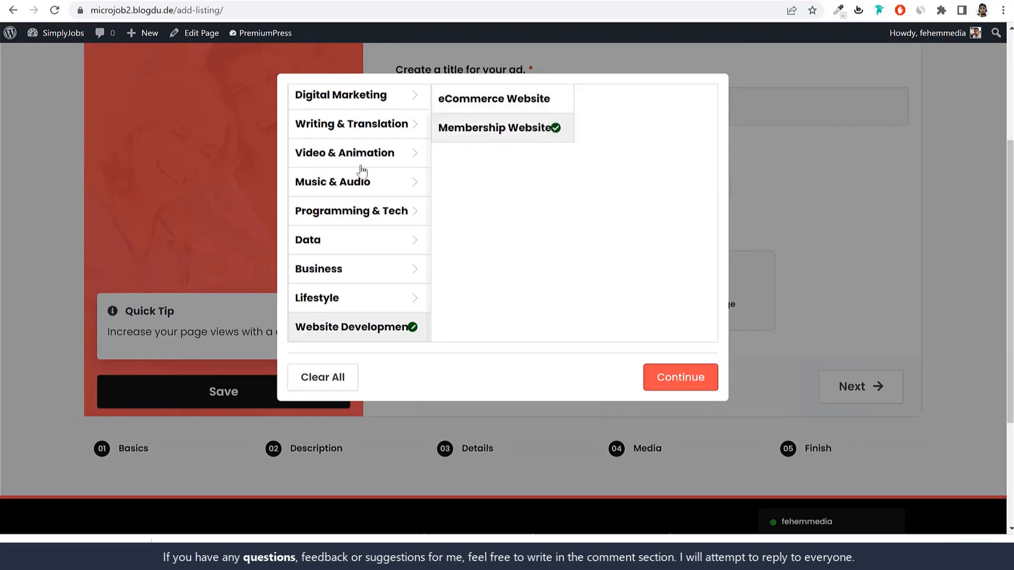
Step: Try Video & Animation subcategories: Short Video Ads, Character Animation, Animated GIFs, Animated Explainers
click(391, 163)
click(491, 157)
click(494, 187)
click(499, 214)
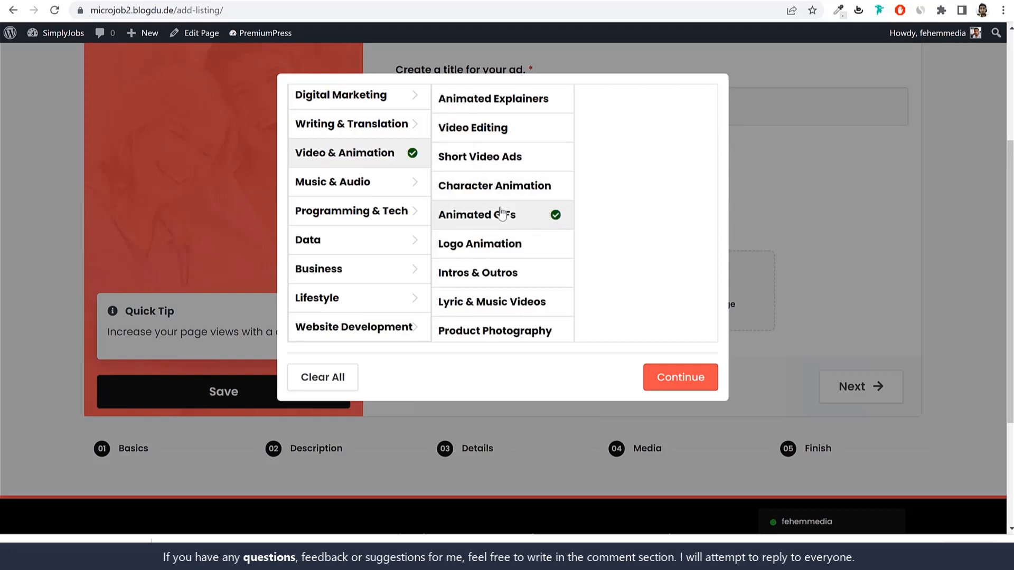
click(502, 183)
click(501, 157)
click(510, 108)
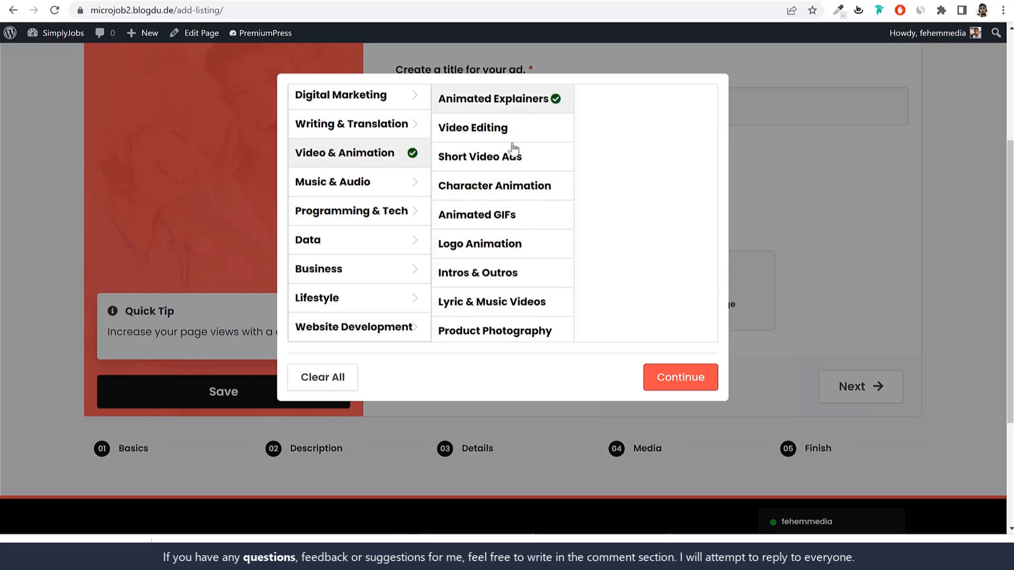
Step: Choose Programming & Tech > WordPress as the ad category and confirm it
click(378, 214)
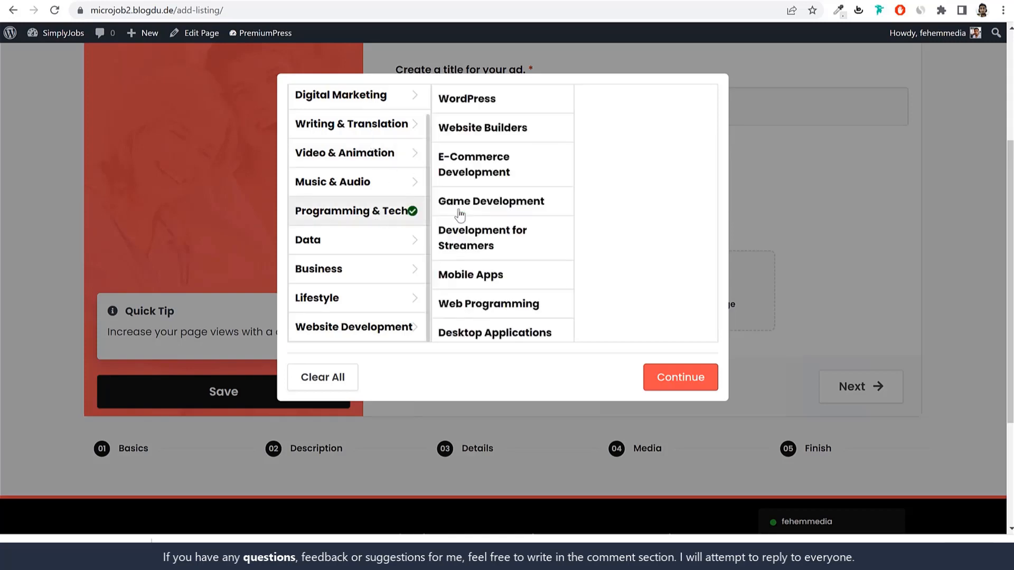
click(484, 103)
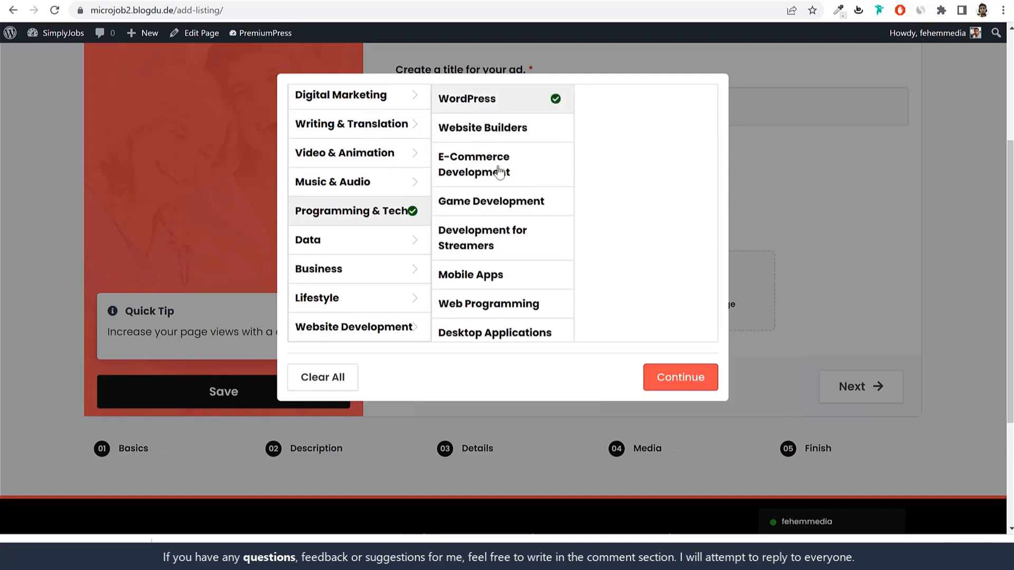
click(502, 172)
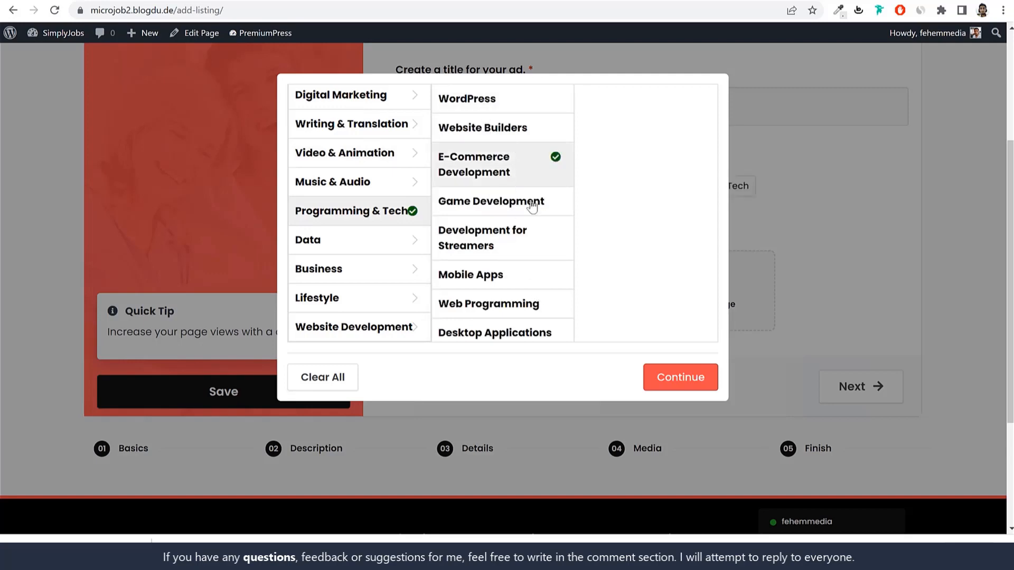
click(511, 128)
click(509, 104)
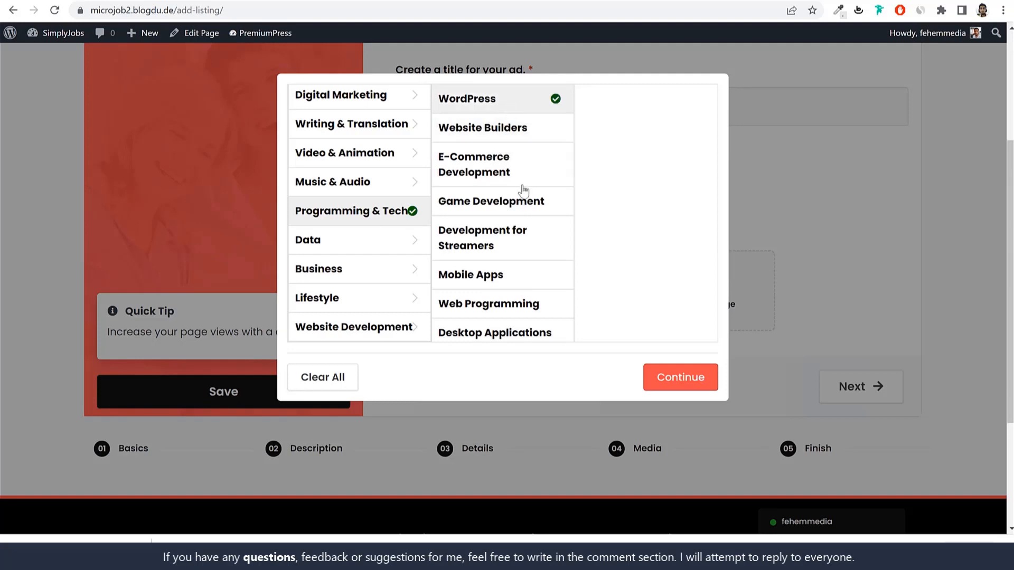
click(847, 297)
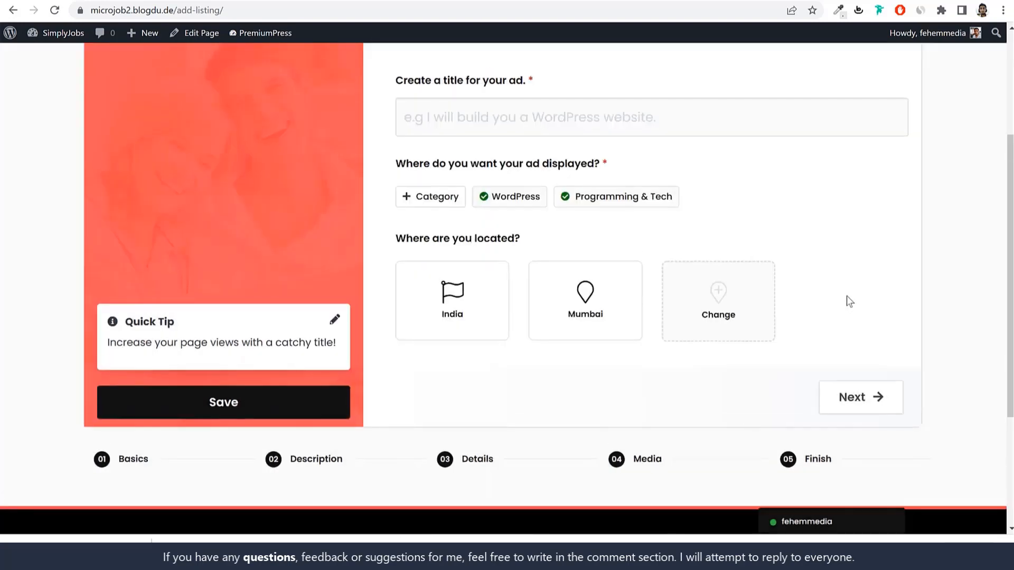
scroll(846, 296, down, 5)
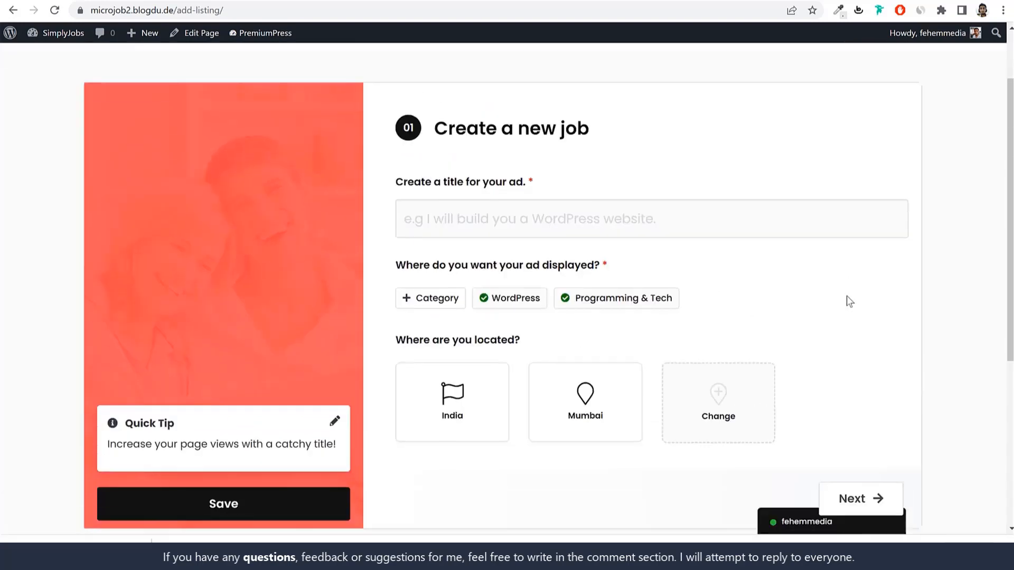
Step: Move to the Description step and scroll down to the Why Choose Me section
click(333, 322)
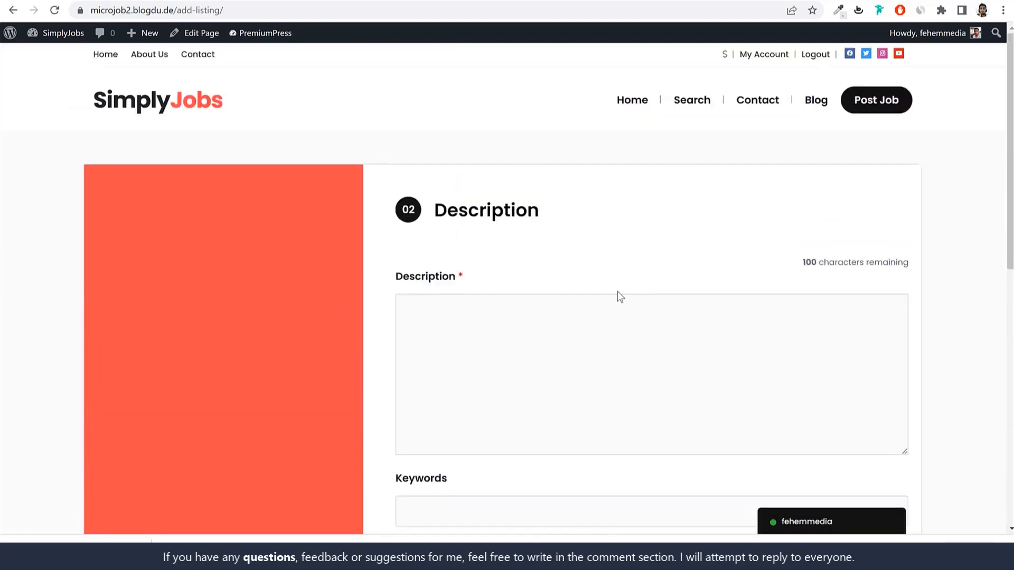
scroll(616, 294, down, 6)
click(512, 198)
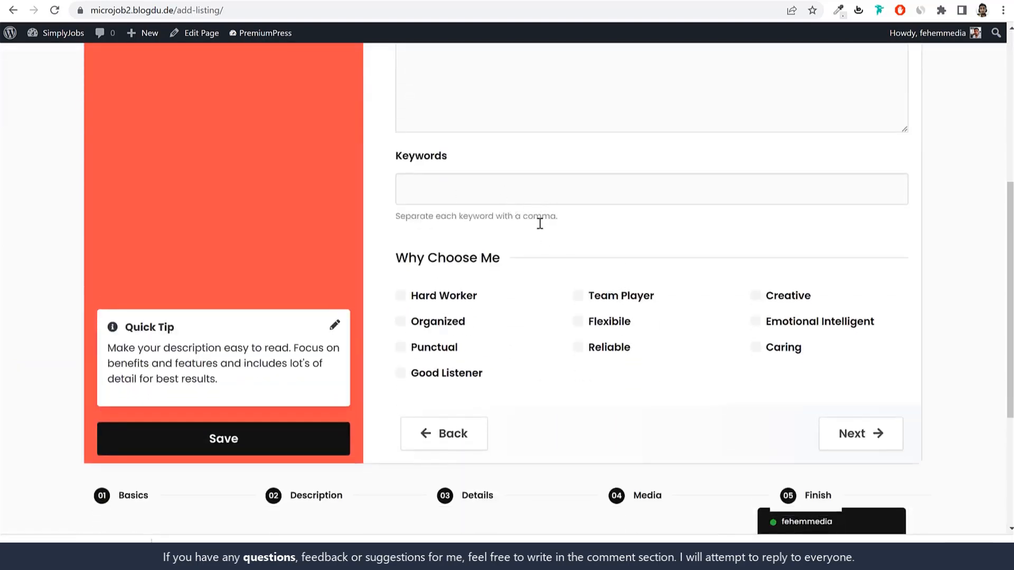
scroll(539, 223, up, 5)
scroll(626, 303, down, 6)
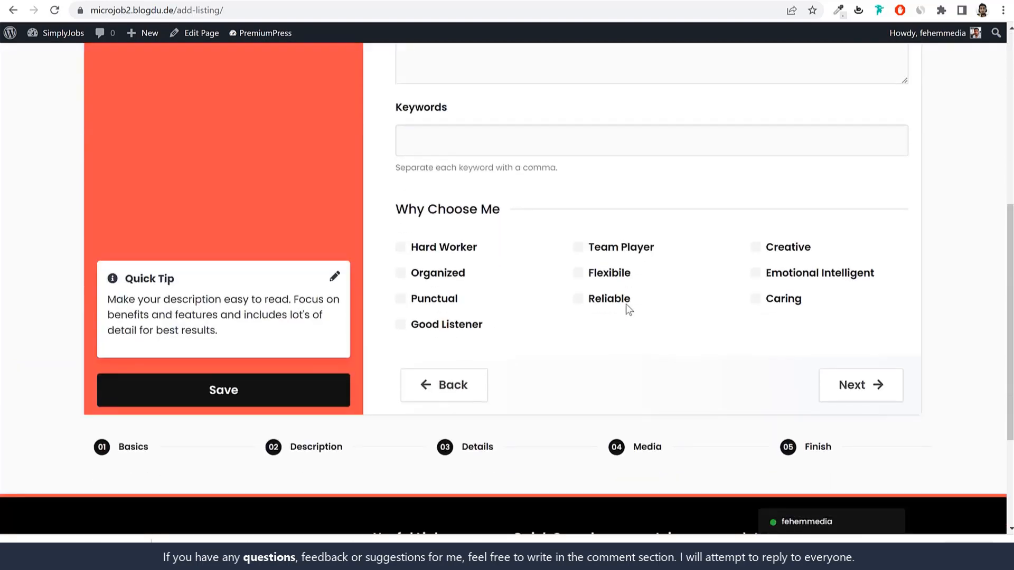
drag(399, 193, 489, 194)
click(568, 232)
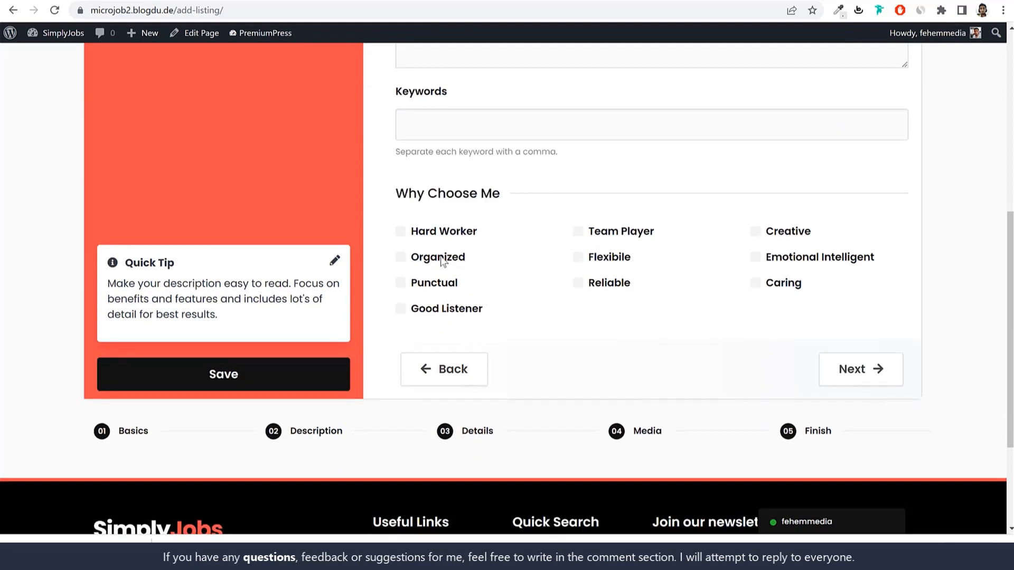
Step: Tick Hard Worker, Organized, Good Listener and Punctual, leaving Reliable unticked
click(426, 237)
click(434, 262)
click(436, 309)
click(429, 285)
click(612, 283)
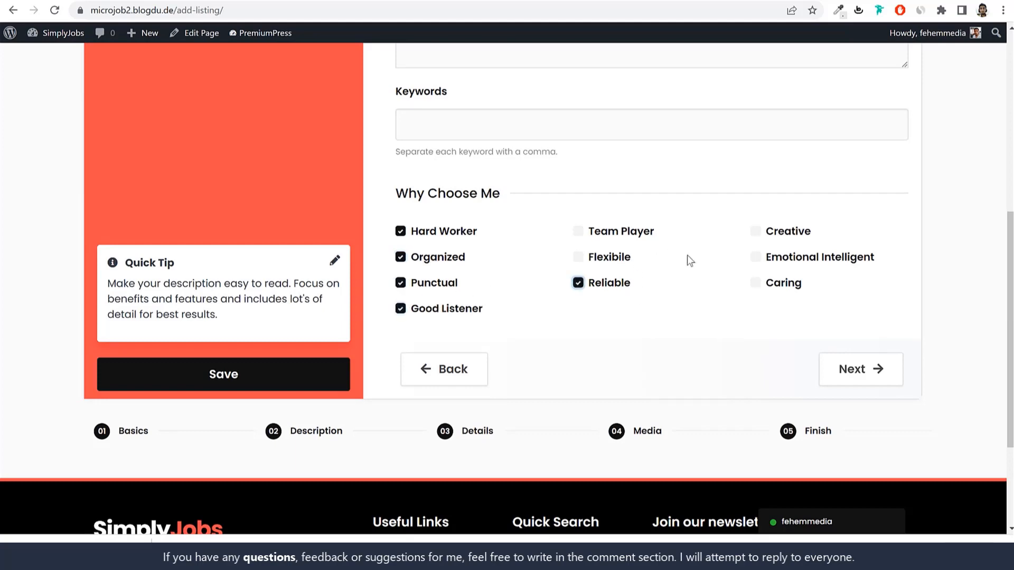
click(499, 240)
drag(396, 199, 778, 290)
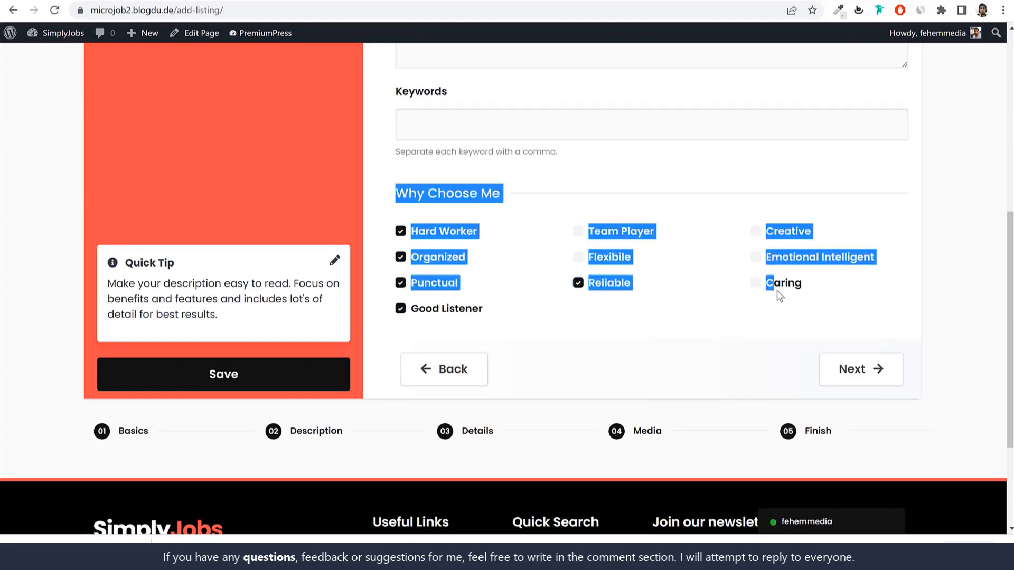
click(818, 269)
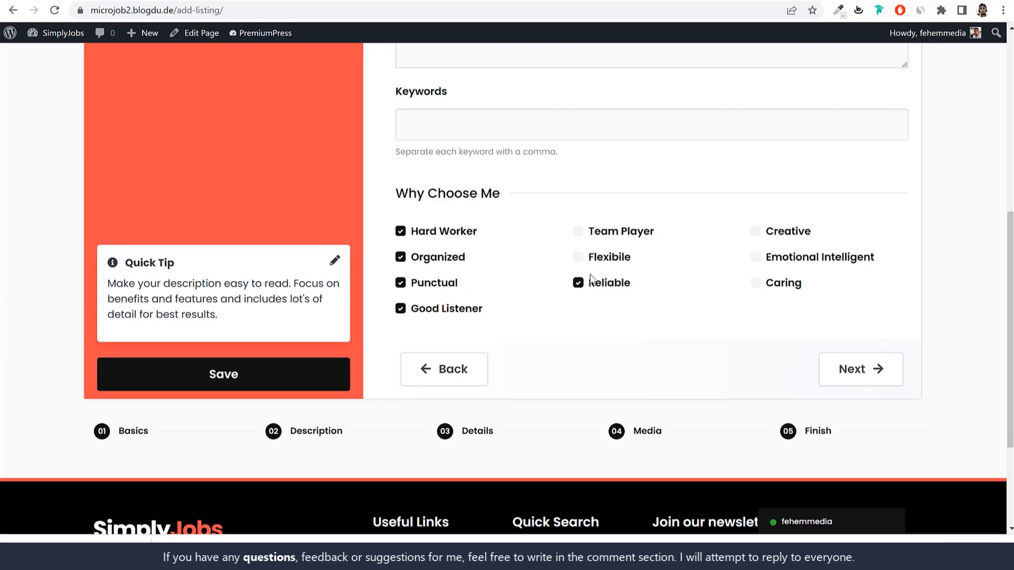
click(685, 287)
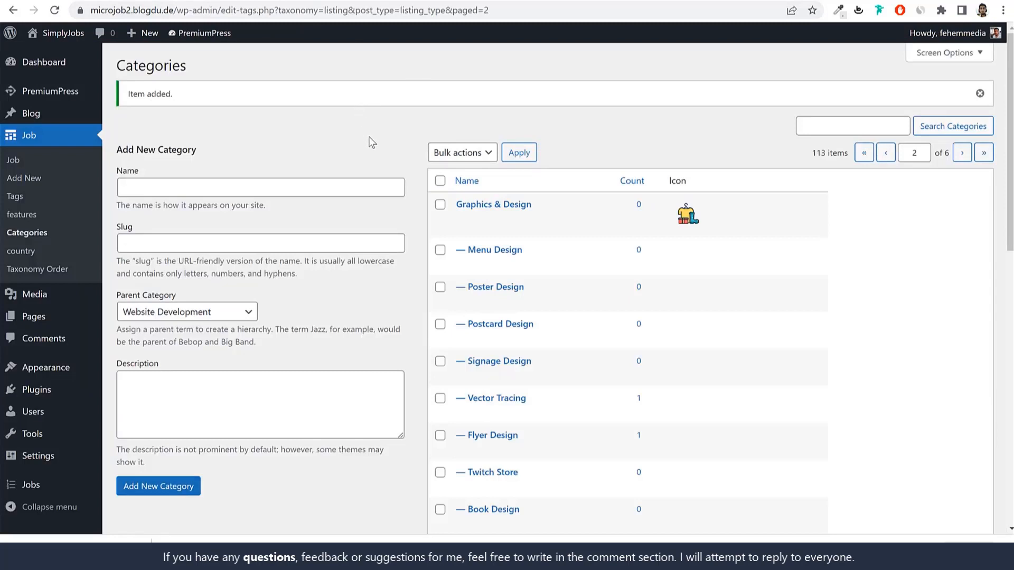
Step: Add 'New Feature' (slug new-feature) to the Job > features list
click(28, 217)
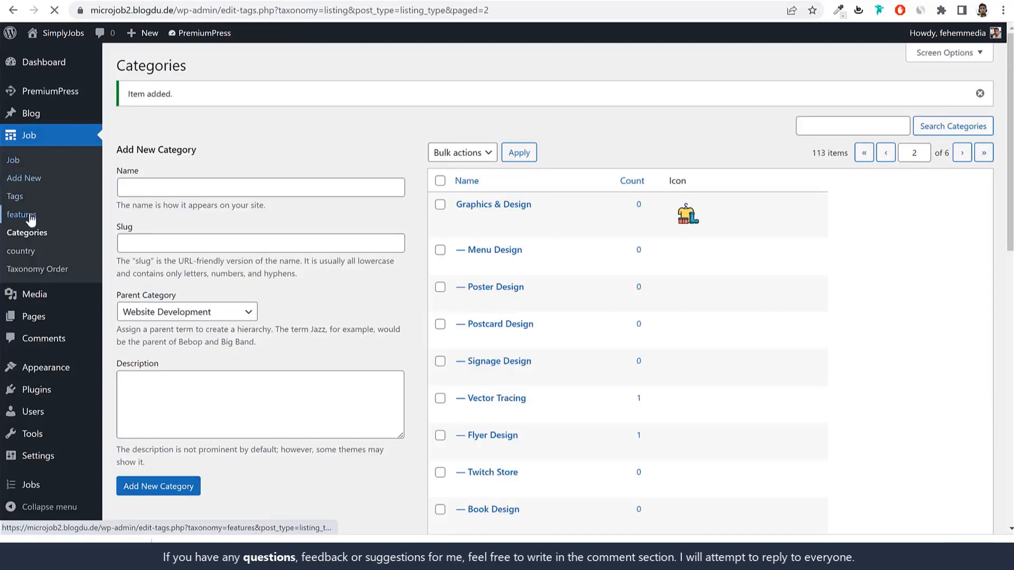
scroll(560, 235, down, 2)
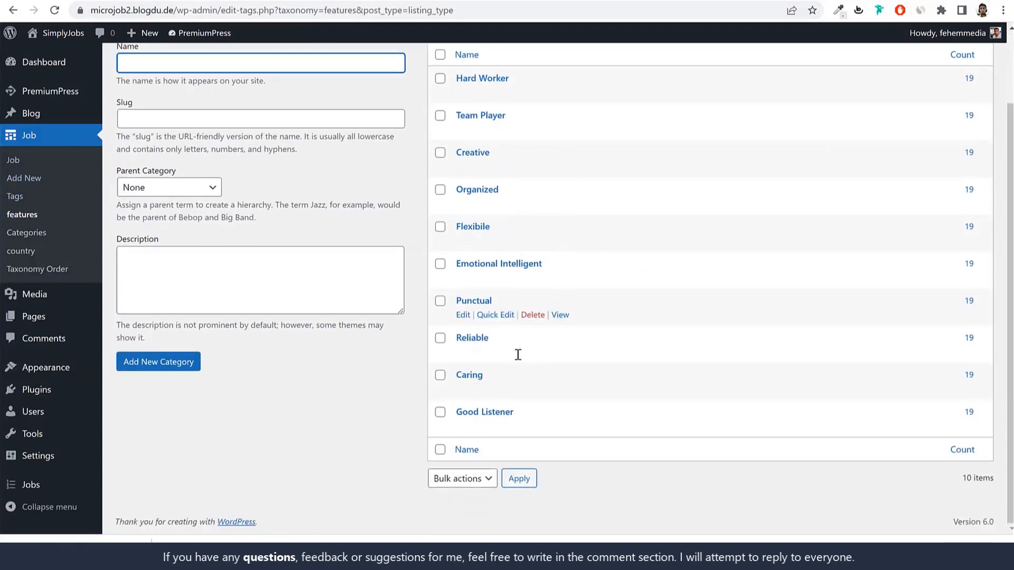
scroll(544, 298, up, 2)
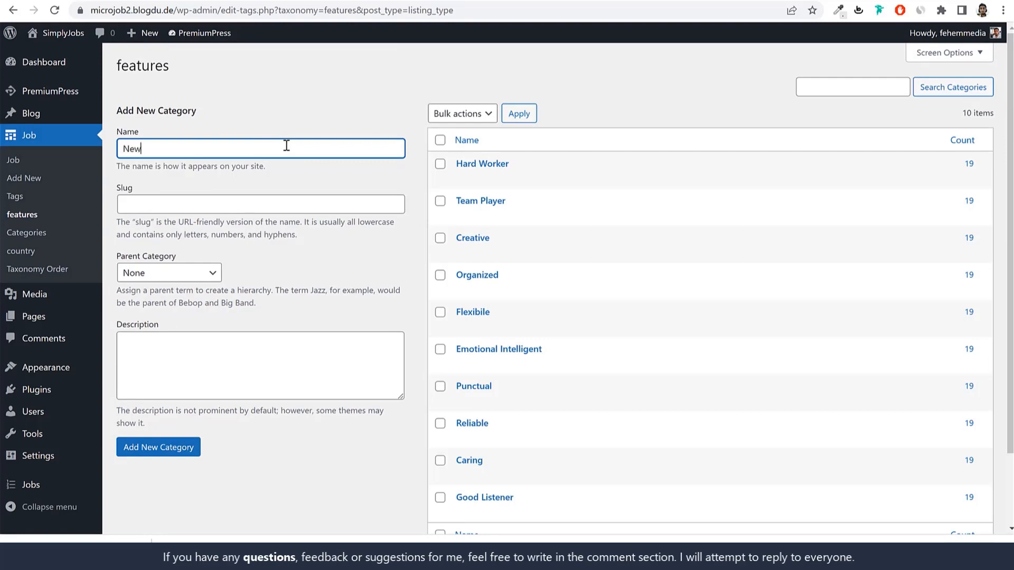
key(alt)
click(346, 154)
text(Feature)
scroll(226, 369, down, 1)
click(193, 382)
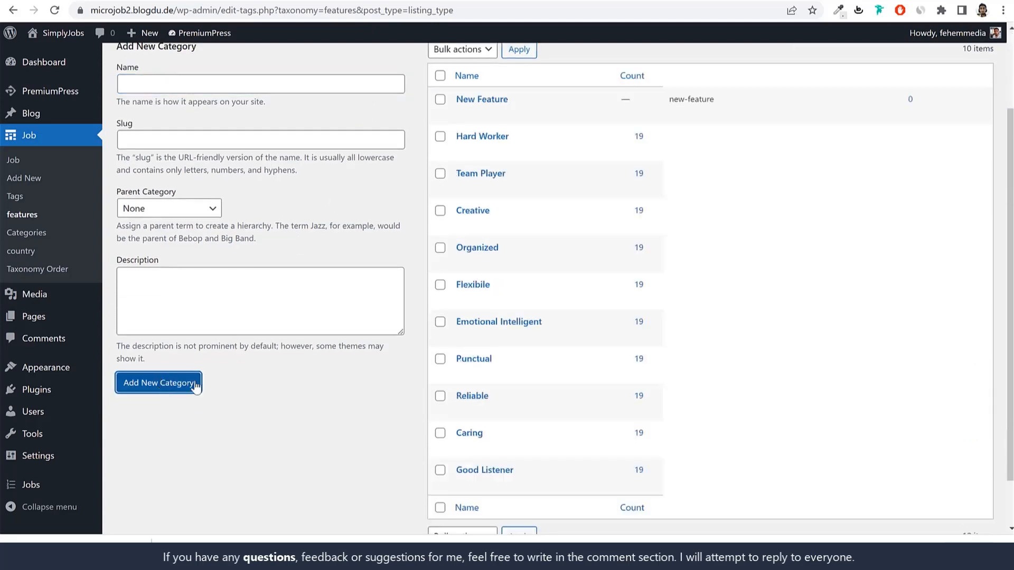
scroll(415, 357, up, 2)
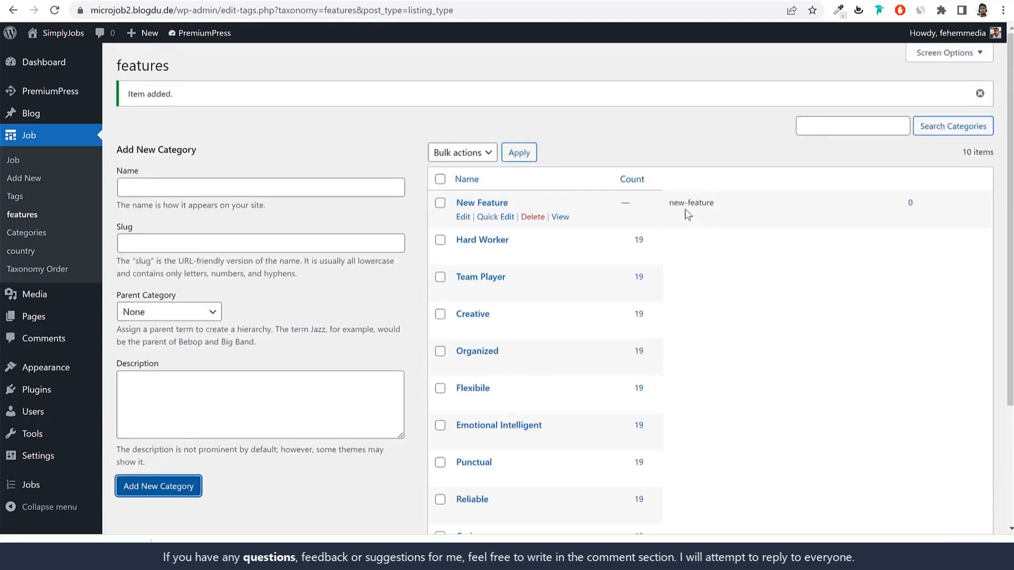
Step: Reload the job submission form and tick New Feature in the Description step
click(455, 1)
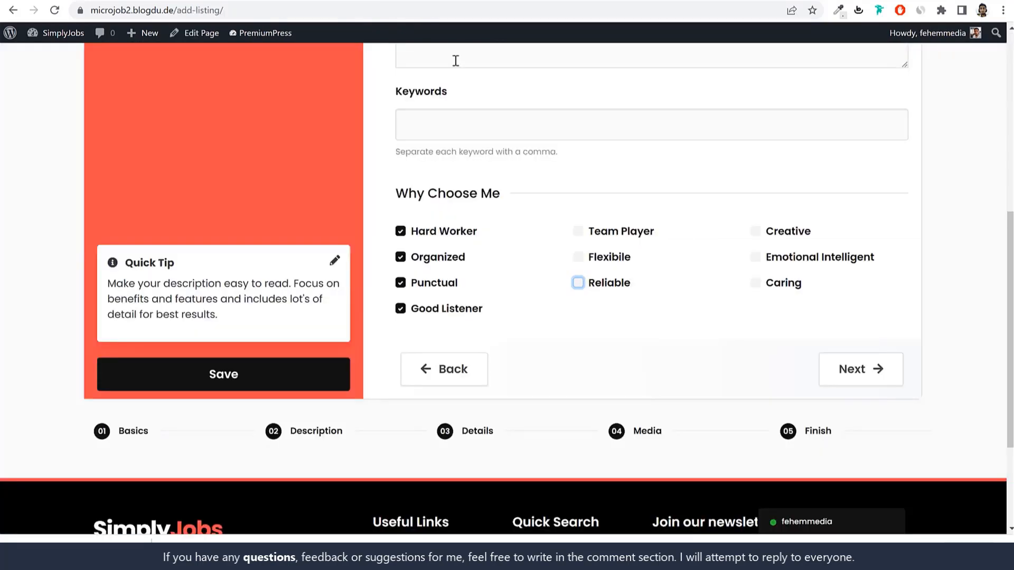
click(55, 10)
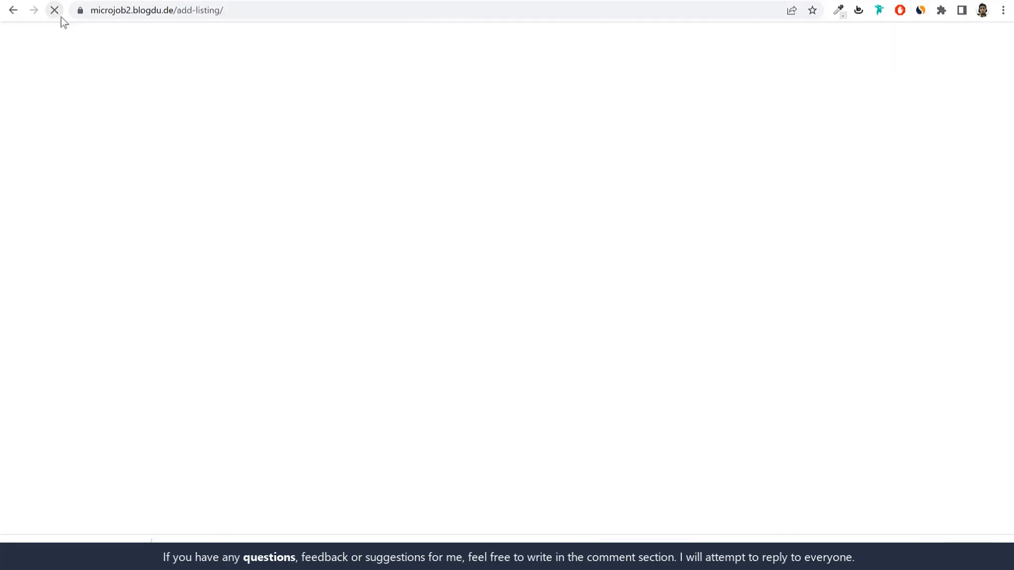
scroll(643, 366, down, 7)
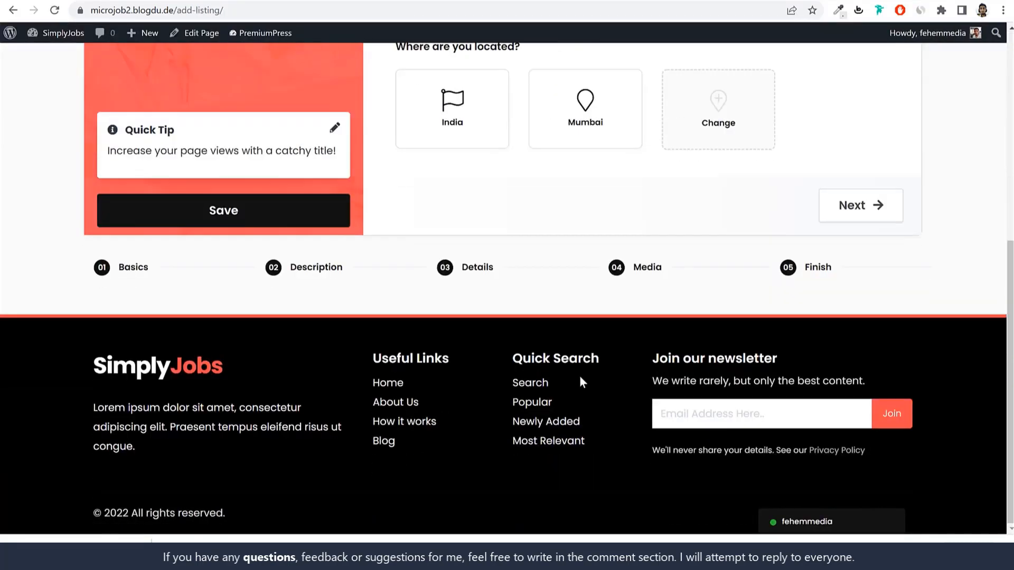
click(491, 280)
scroll(591, 351, down, 10)
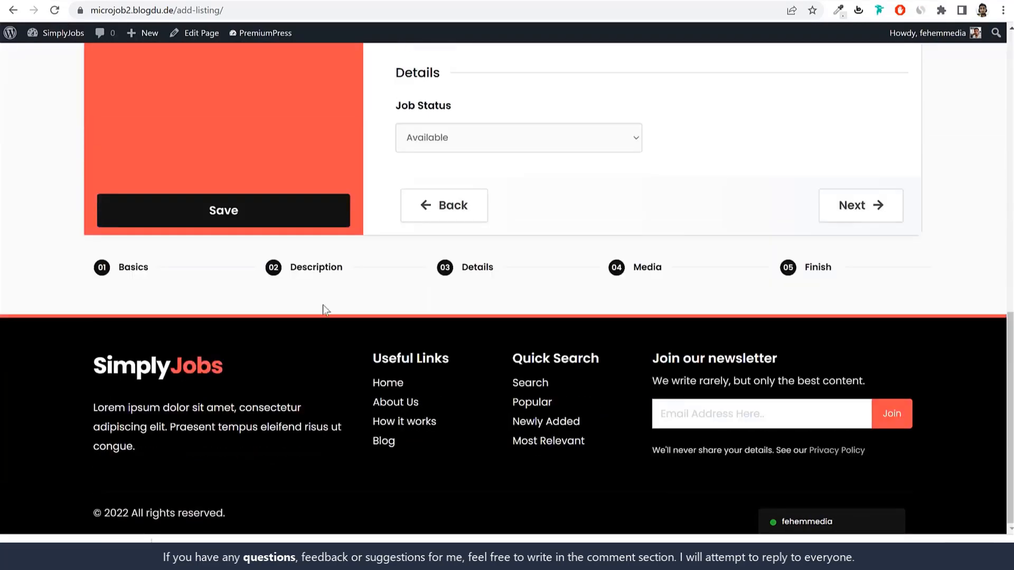
click(325, 271)
scroll(584, 349, down, 7)
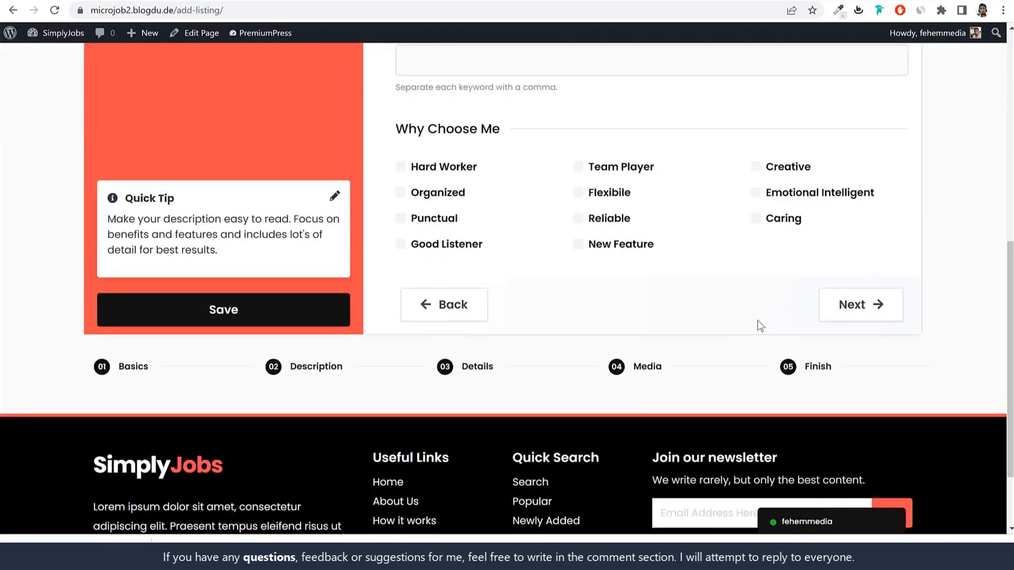
click(620, 249)
Step: Cancel a deletion of New Feature in the admin list, then open the form's Details step
click(250, 0)
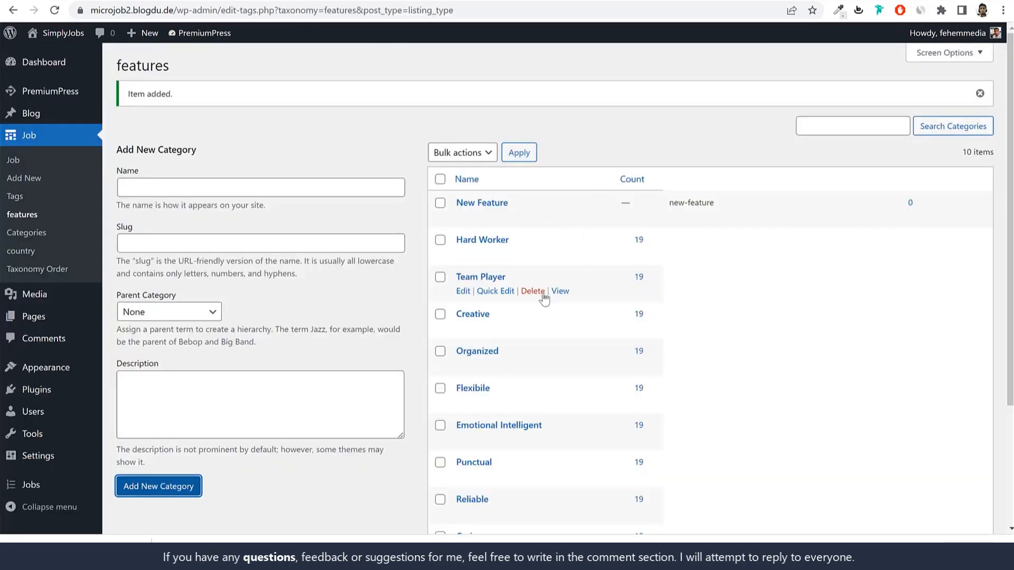
click(542, 219)
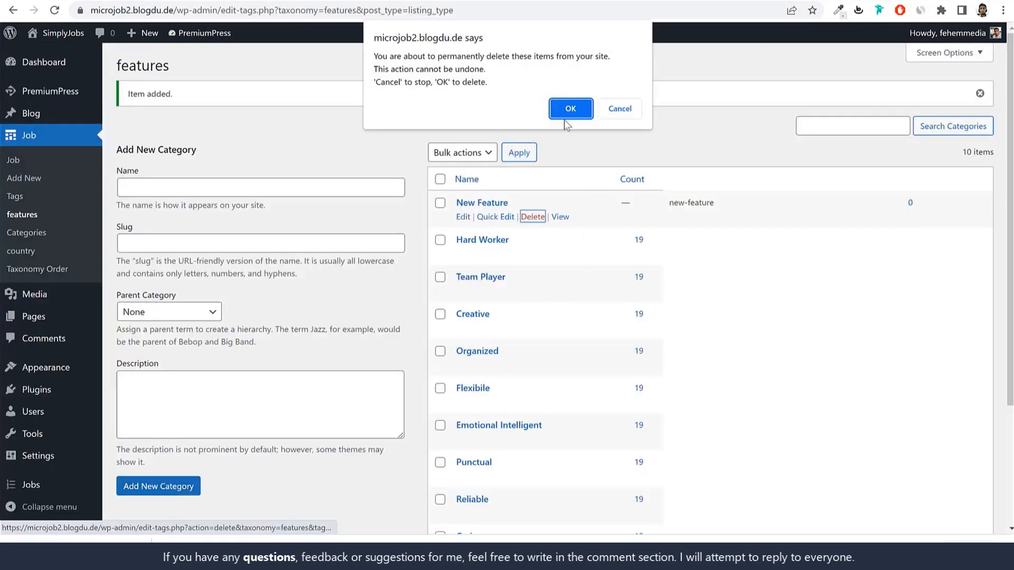
click(616, 111)
click(105, 0)
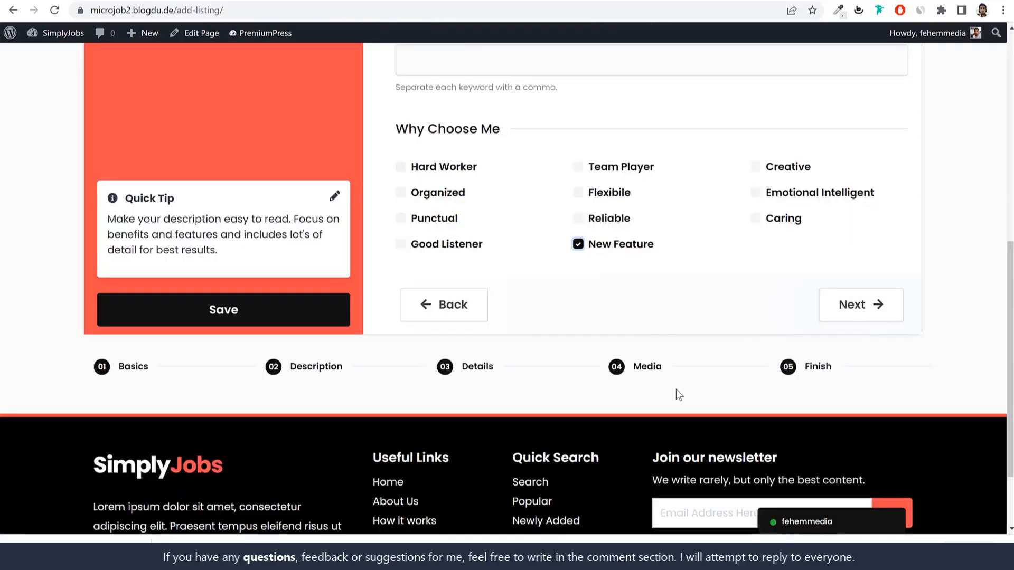
click(464, 368)
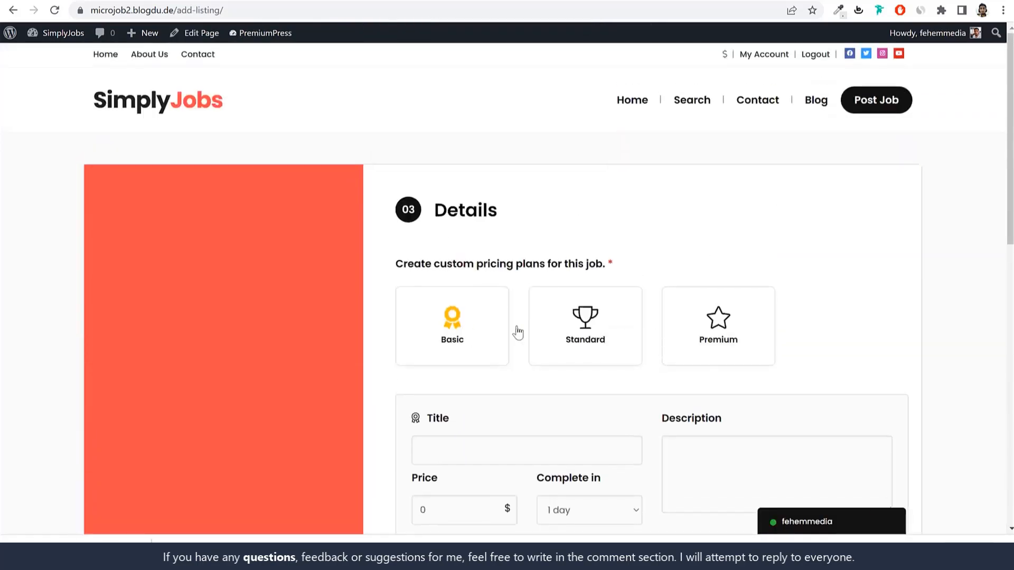
scroll(593, 242, down, 2)
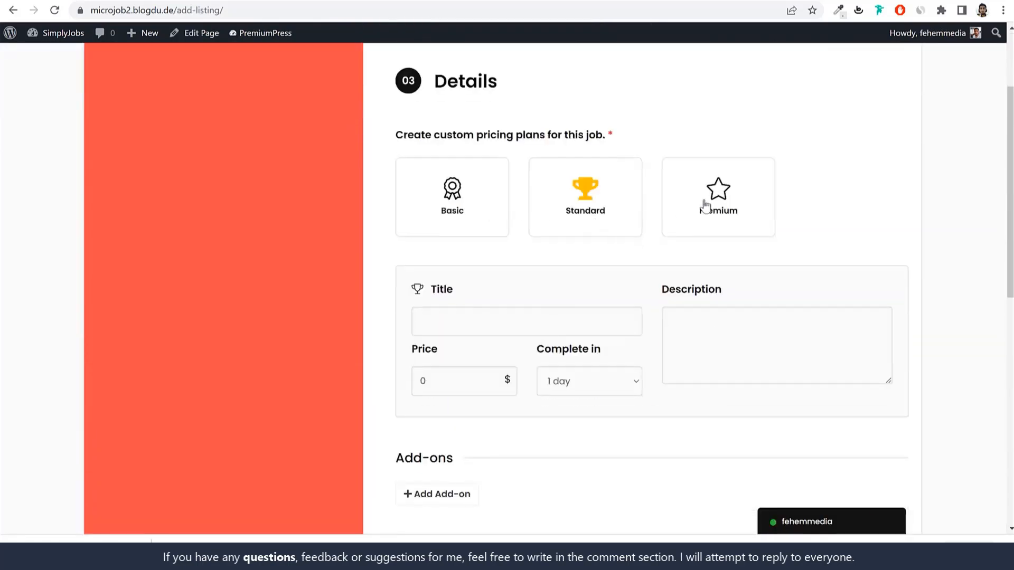
scroll(422, 316, down, 4)
click(431, 241)
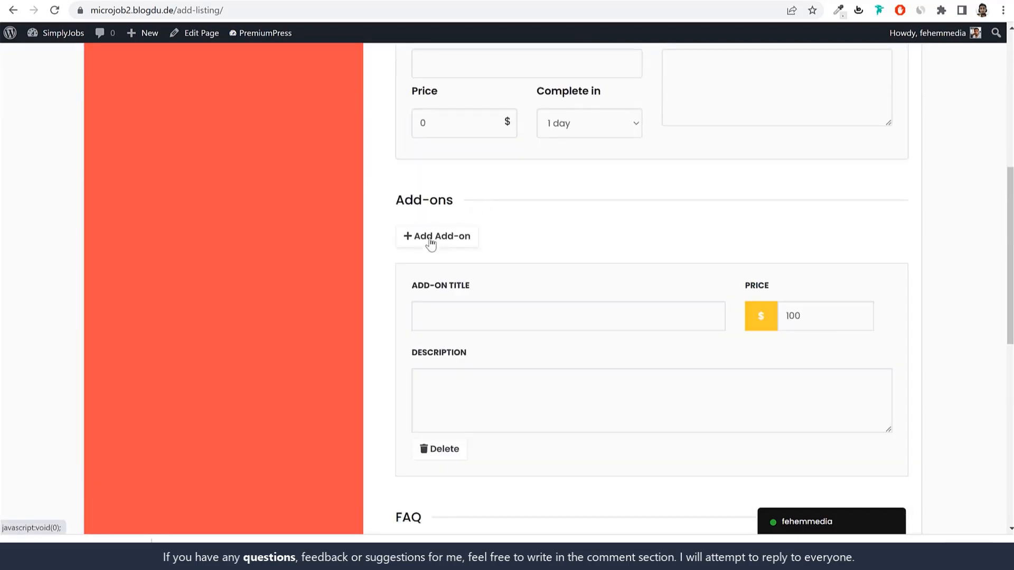
click(431, 242)
click(437, 450)
scroll(527, 394, down, 1)
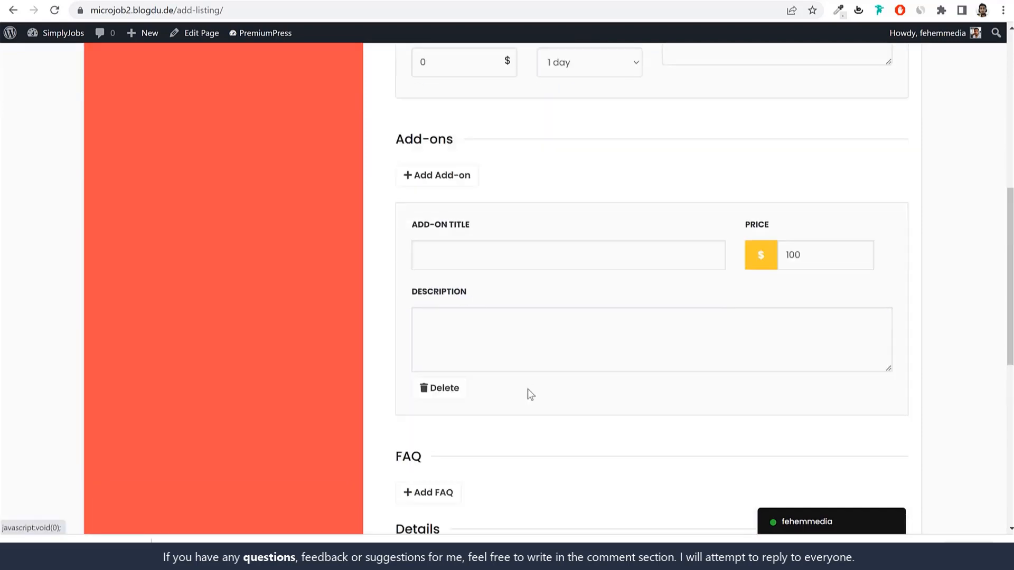
scroll(527, 394, down, 2)
click(443, 254)
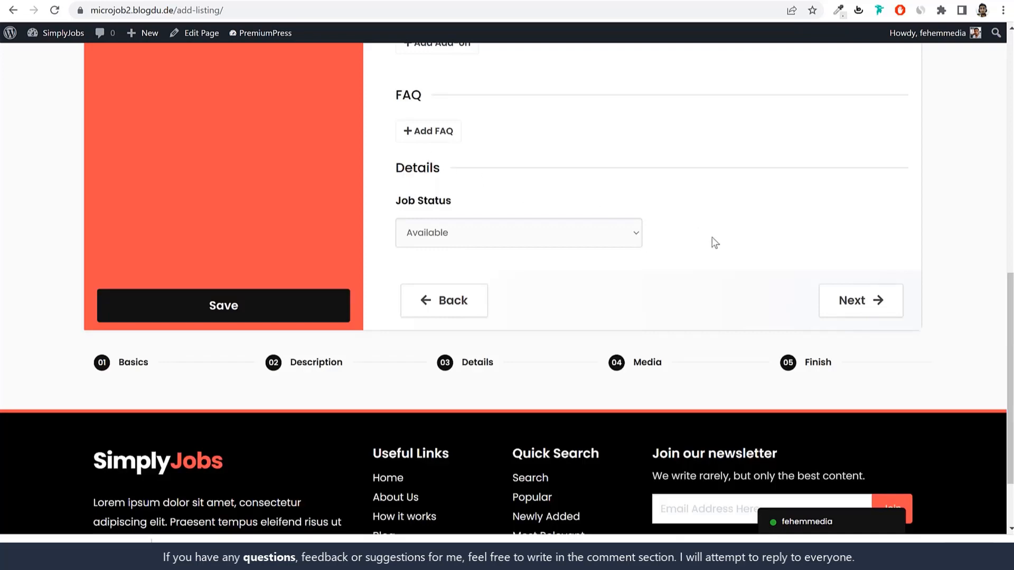
scroll(558, 271, up, 2)
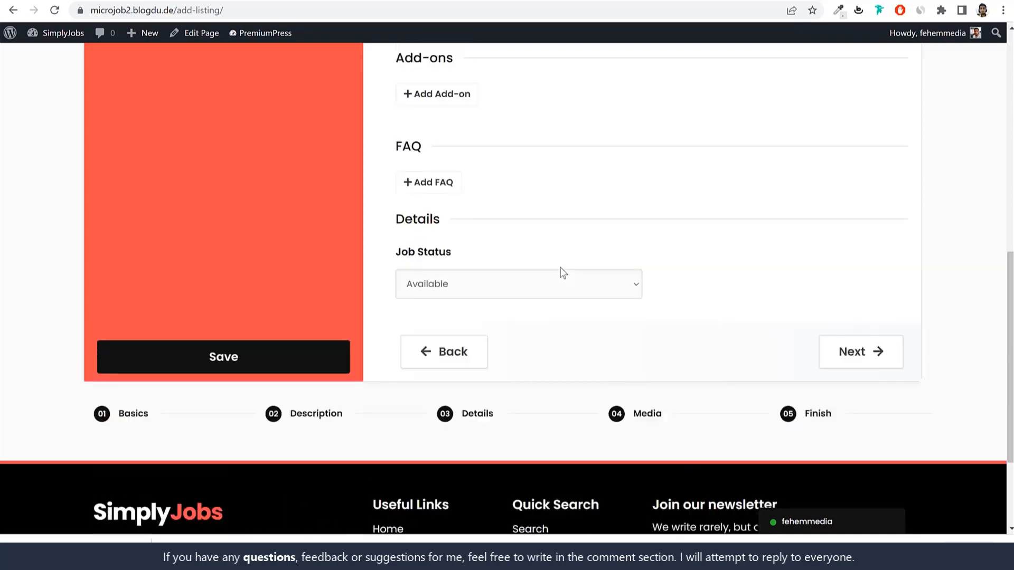
scroll(564, 391, down, 2)
Step: Review the Media step's empty photo, video and audio uploads (0/10 each) and continue to Finish
click(647, 361)
scroll(642, 363, up, 7)
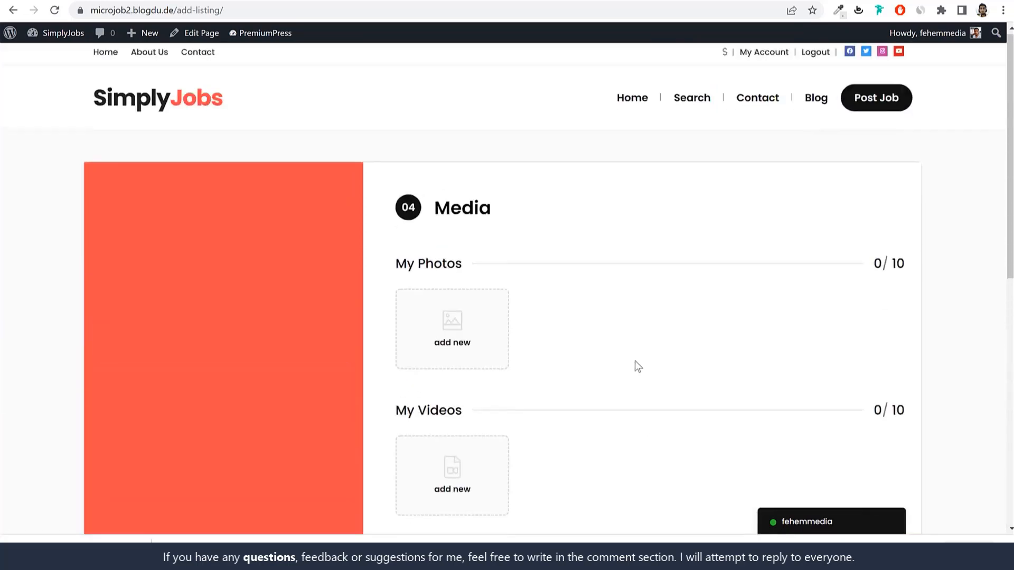
scroll(596, 357, down, 4)
scroll(508, 275, up, 4)
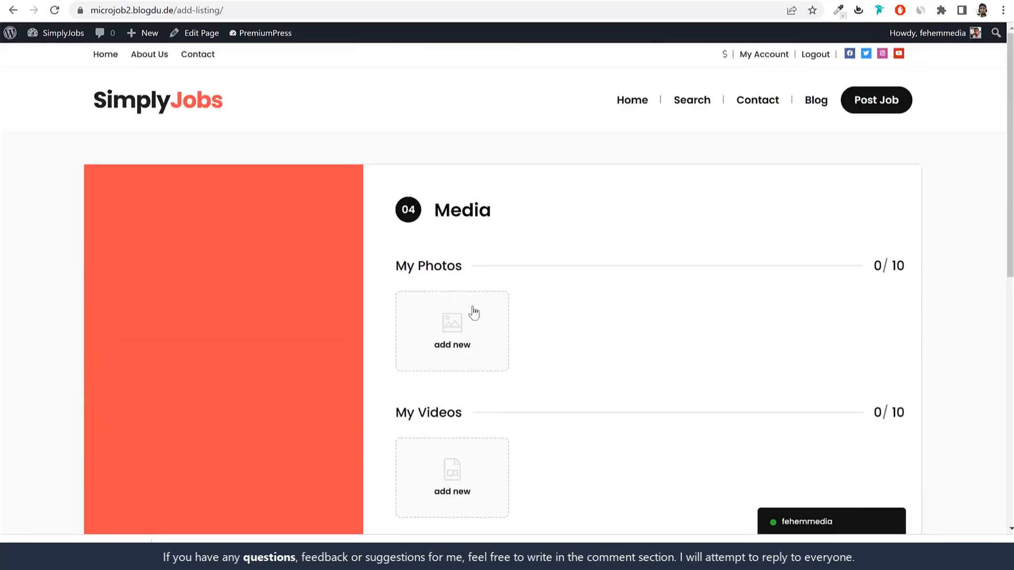
scroll(473, 310, down, 5)
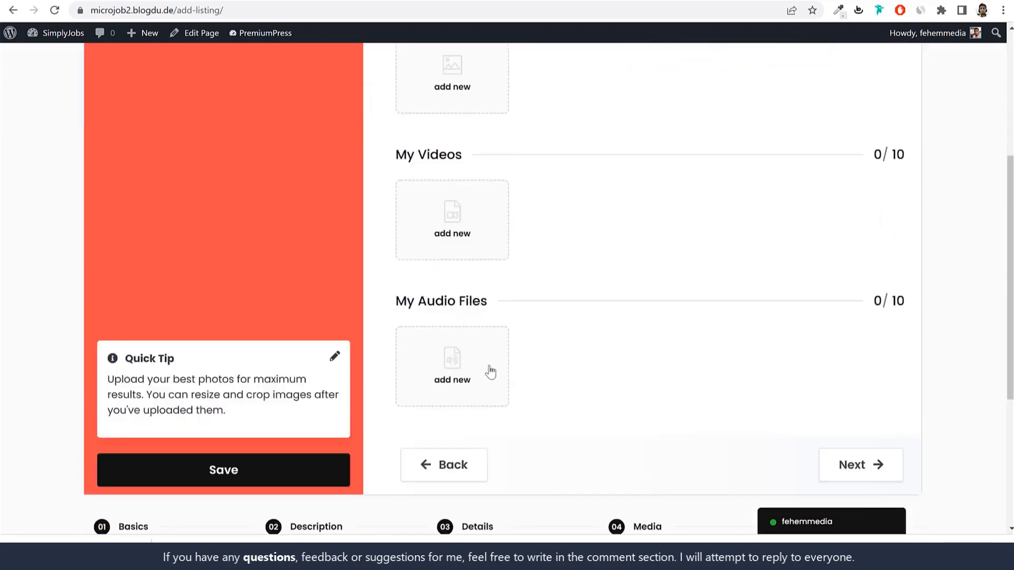
scroll(498, 290, up, 3)
scroll(677, 357, down, 5)
scroll(677, 356, down, 2)
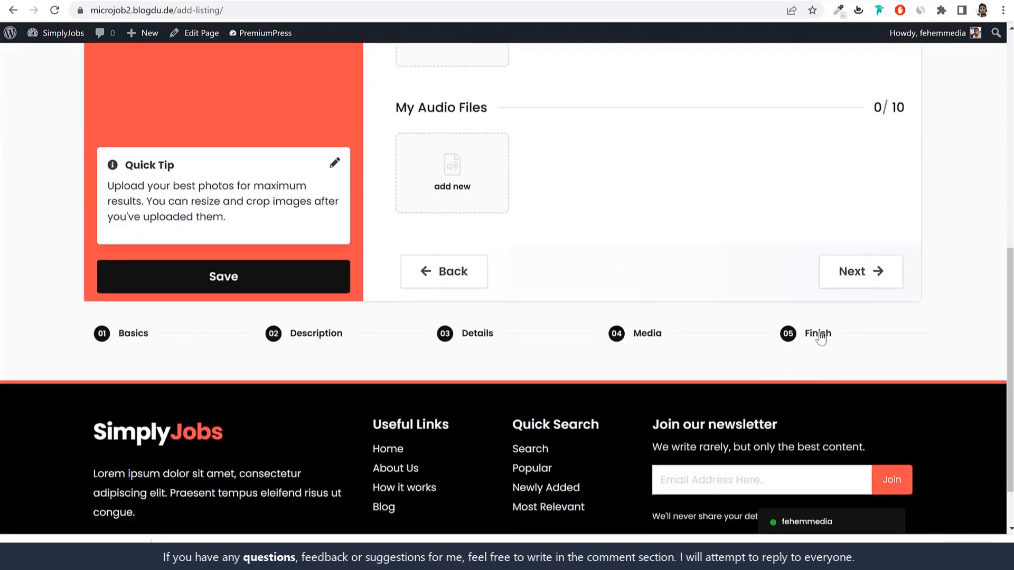
click(813, 333)
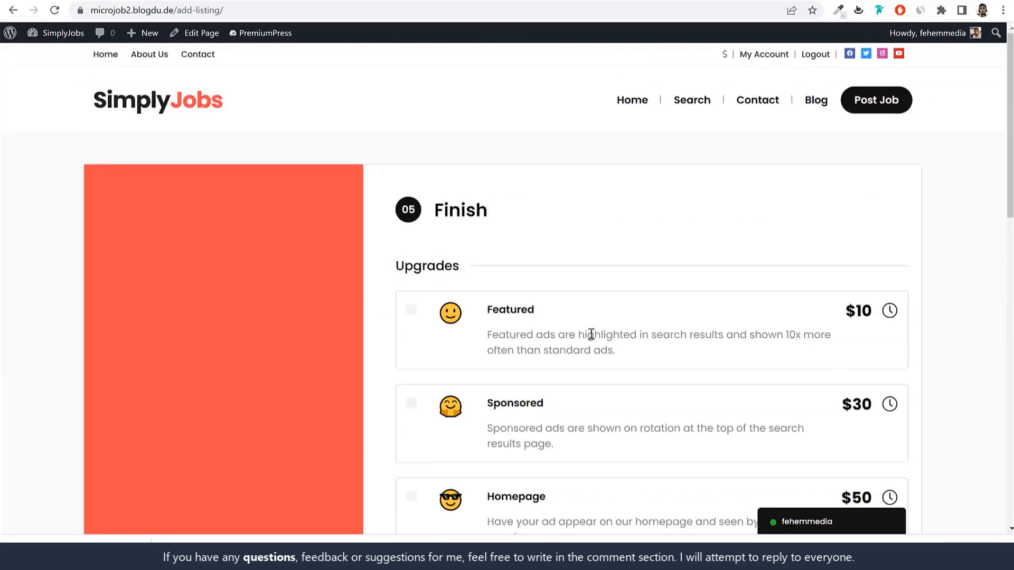
Step: Review the Finish step's Upgrades: the $50 Homepage upgrade and the Sponsored description
scroll(534, 316, down, 10)
scroll(535, 317, up, 10)
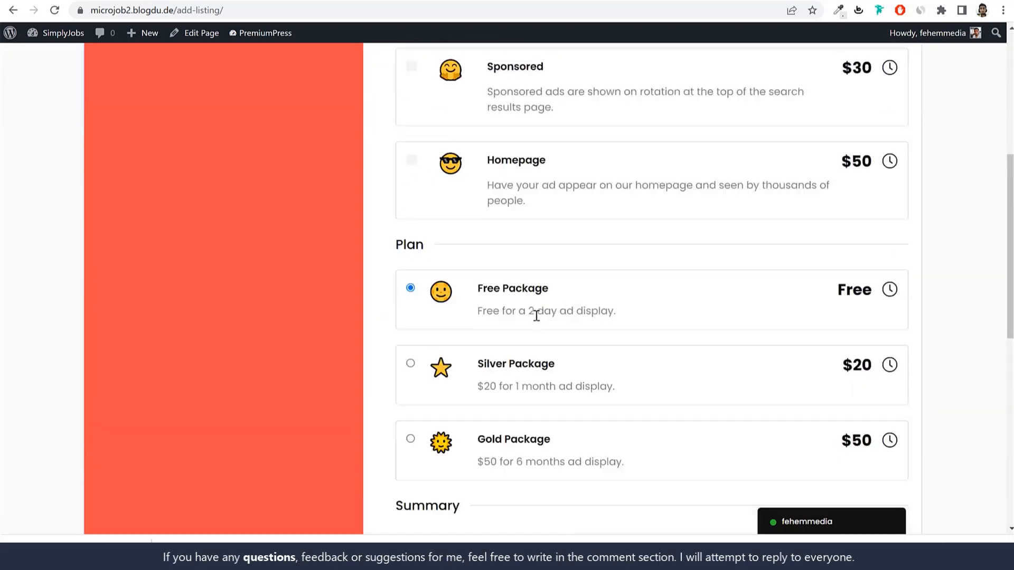
drag(462, 138, 398, 135)
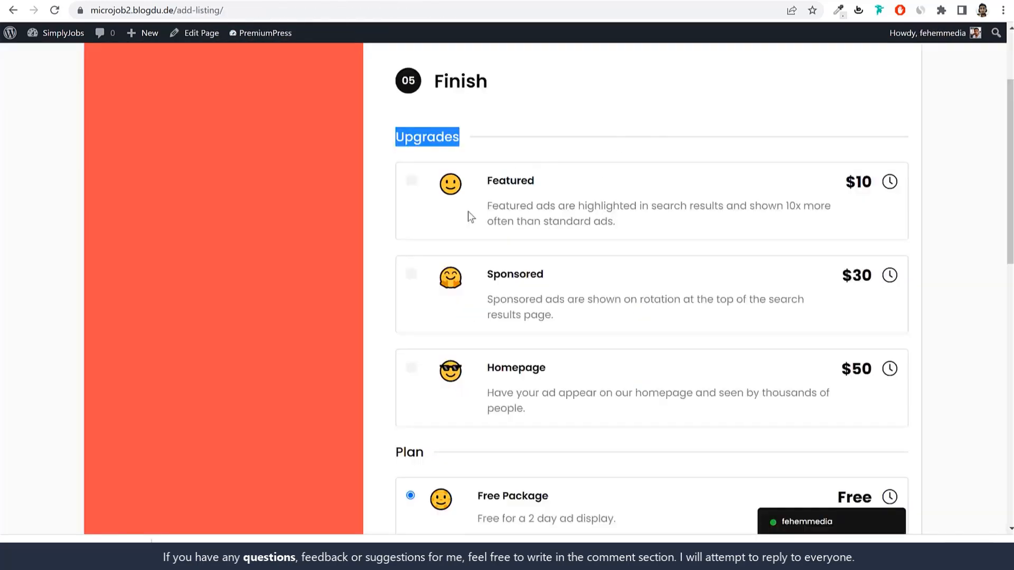
click(580, 182)
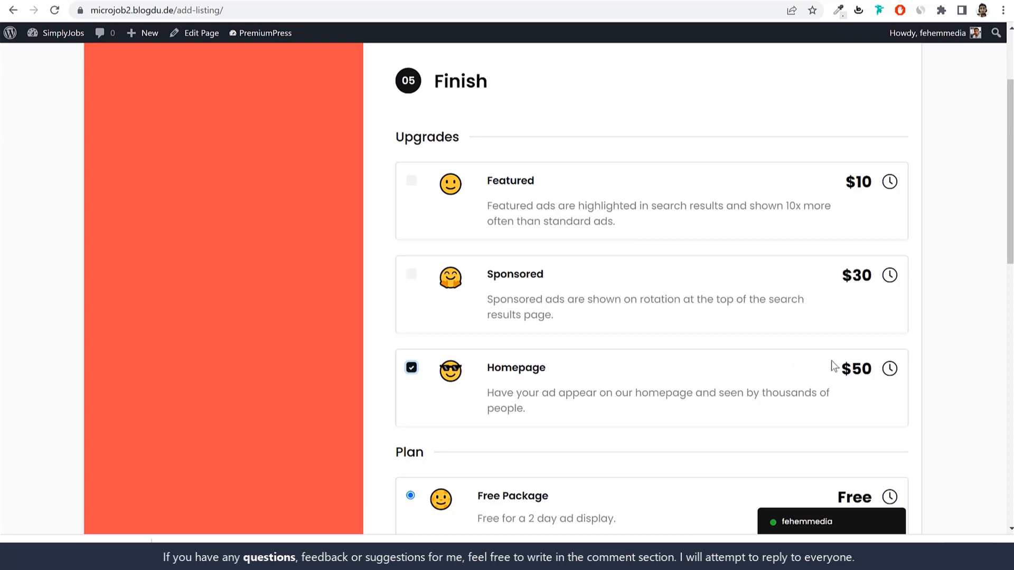
drag(839, 363, 872, 362)
click(870, 364)
drag(489, 372, 545, 366)
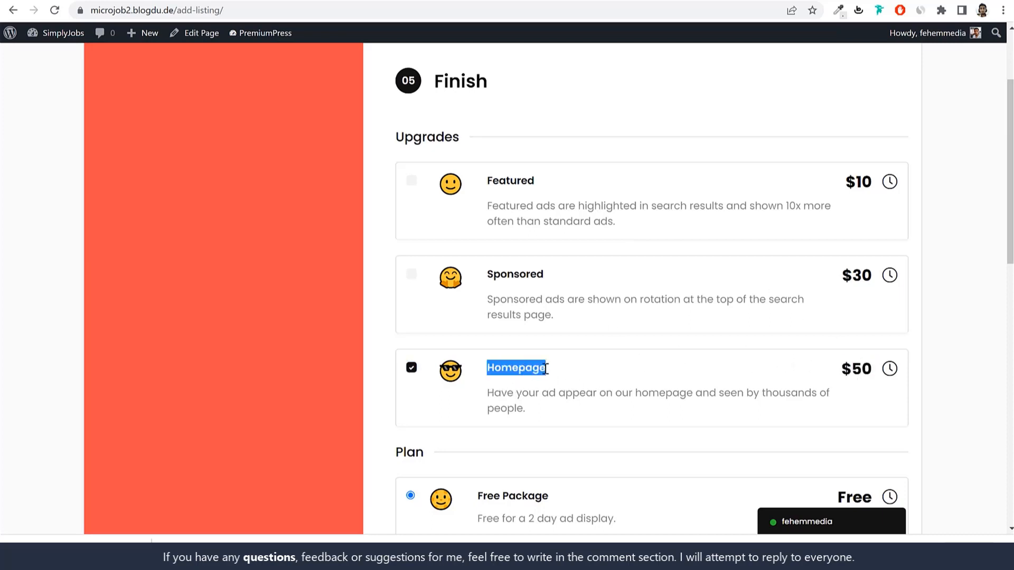
click(496, 391)
drag(489, 391, 524, 409)
click(551, 414)
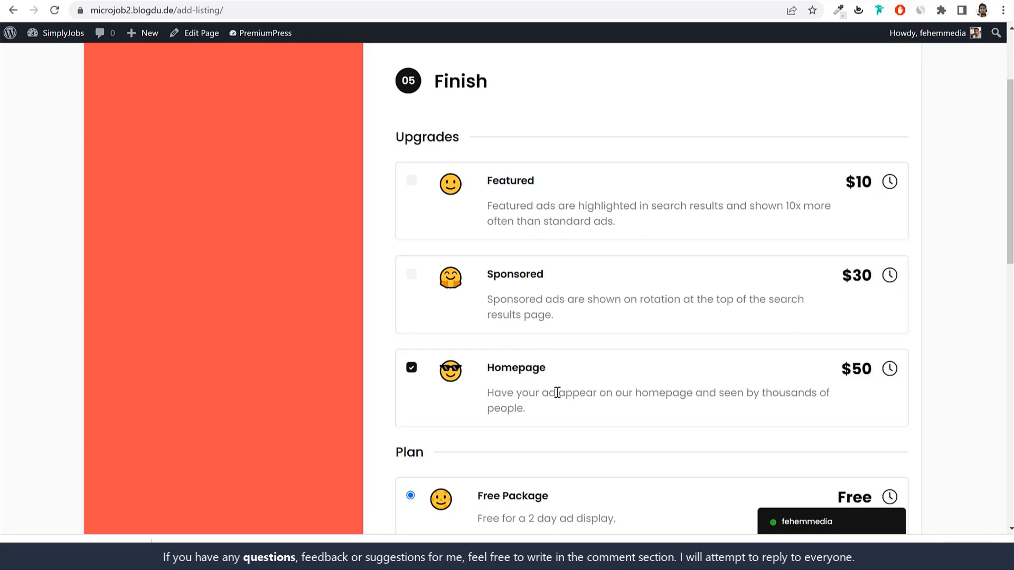
drag(487, 298, 594, 326)
click(594, 327)
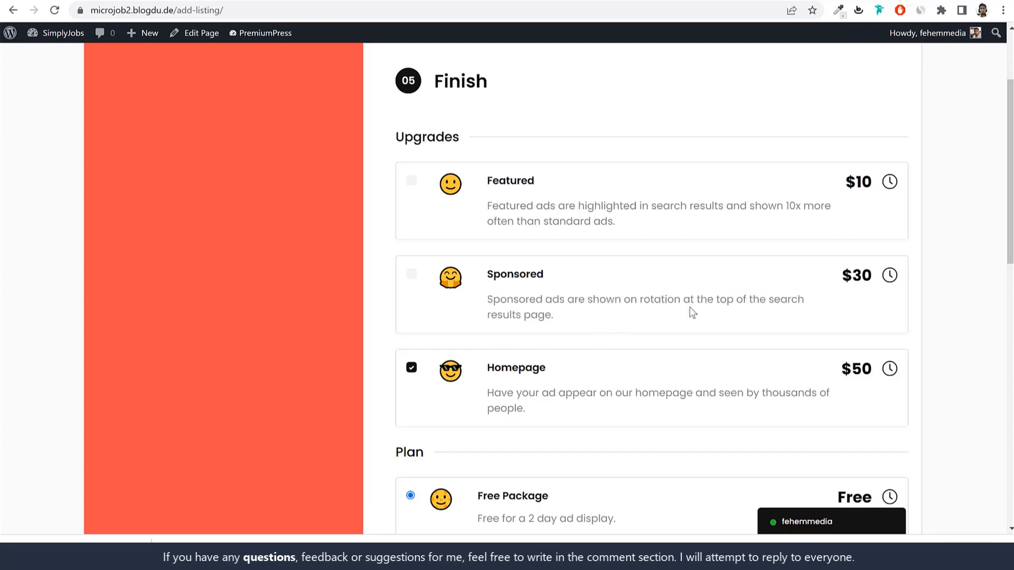
Step: Tick the Sponsored and Featured upgrades and return to the admin features list
click(411, 274)
drag(487, 274, 565, 285)
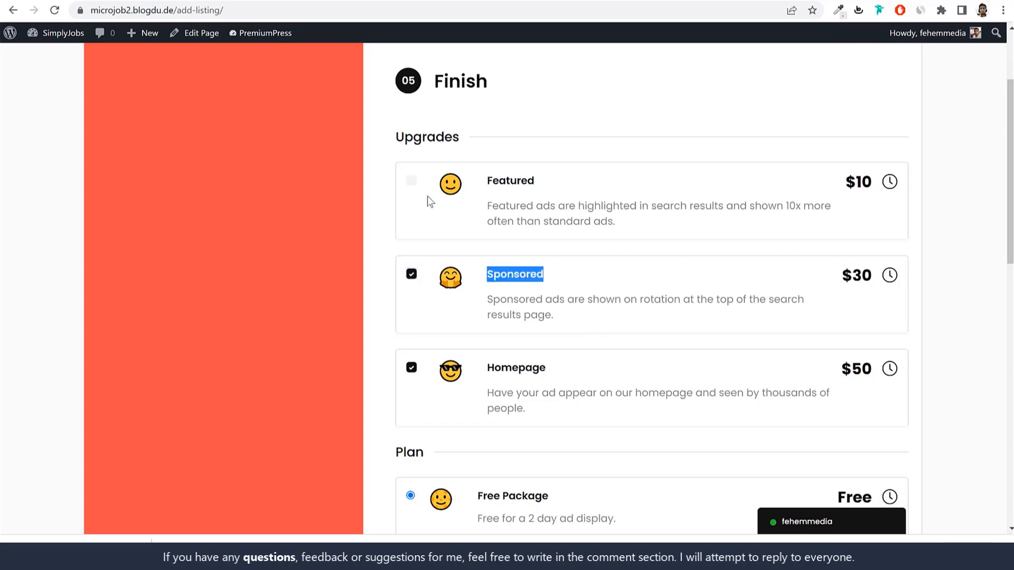
drag(487, 205, 616, 217)
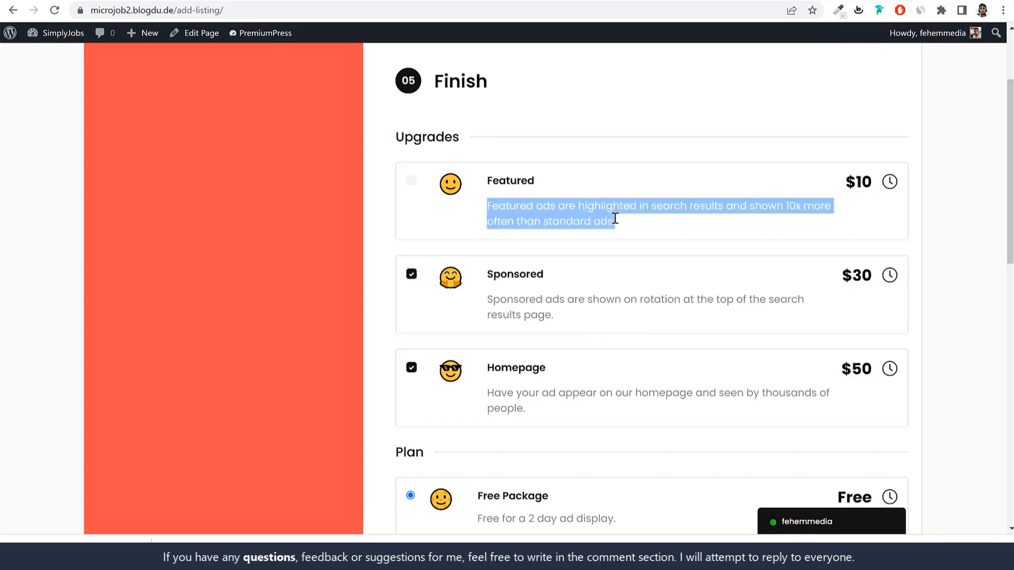
click(611, 209)
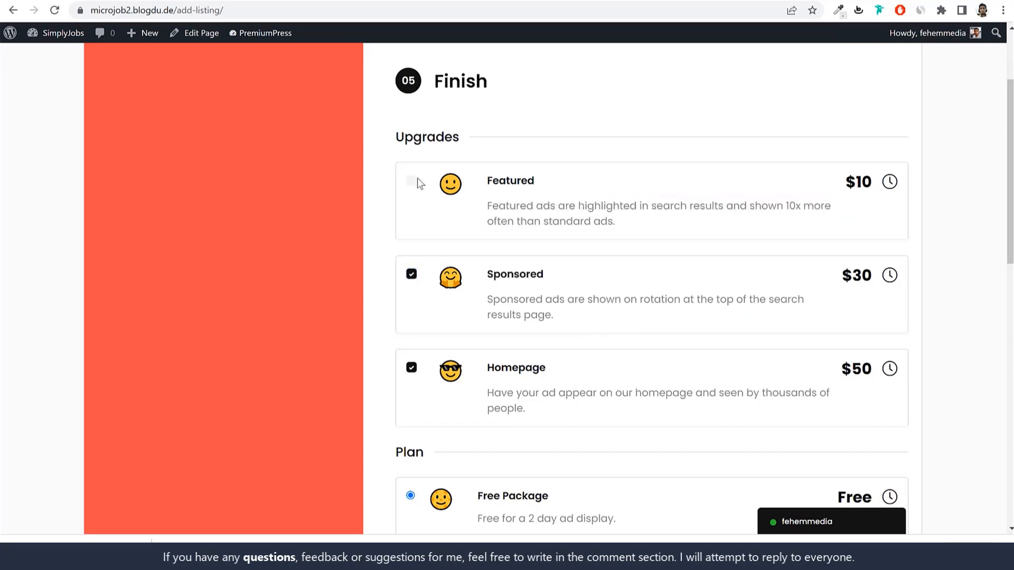
click(411, 188)
drag(739, 206, 772, 221)
click(771, 226)
click(780, 224)
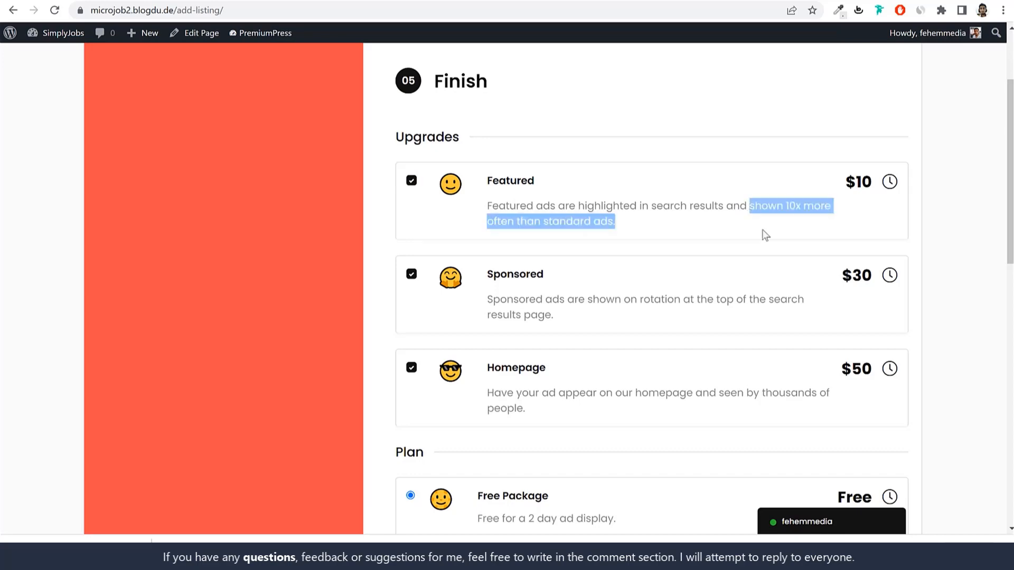
click(775, 220)
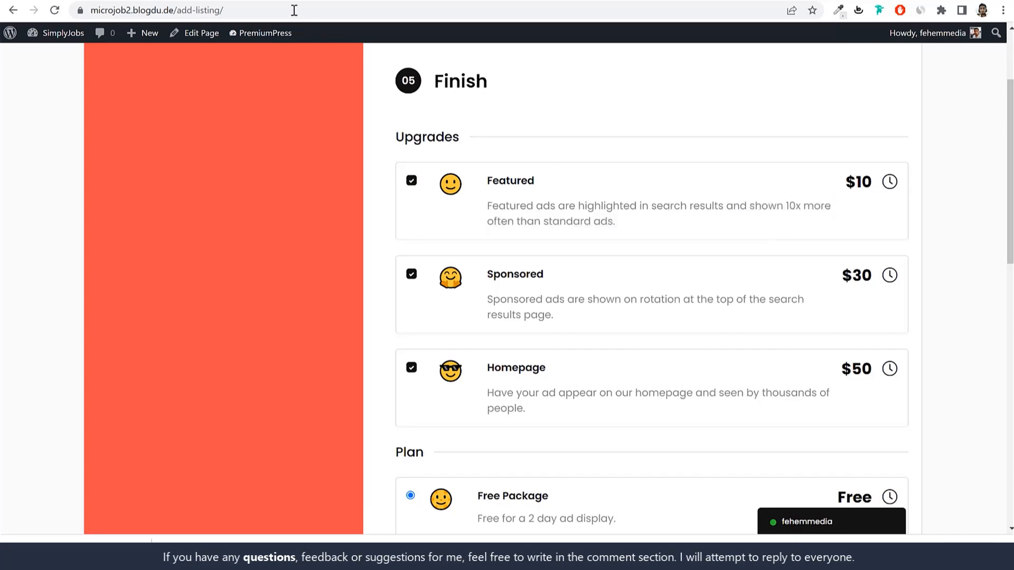
click(207, 0)
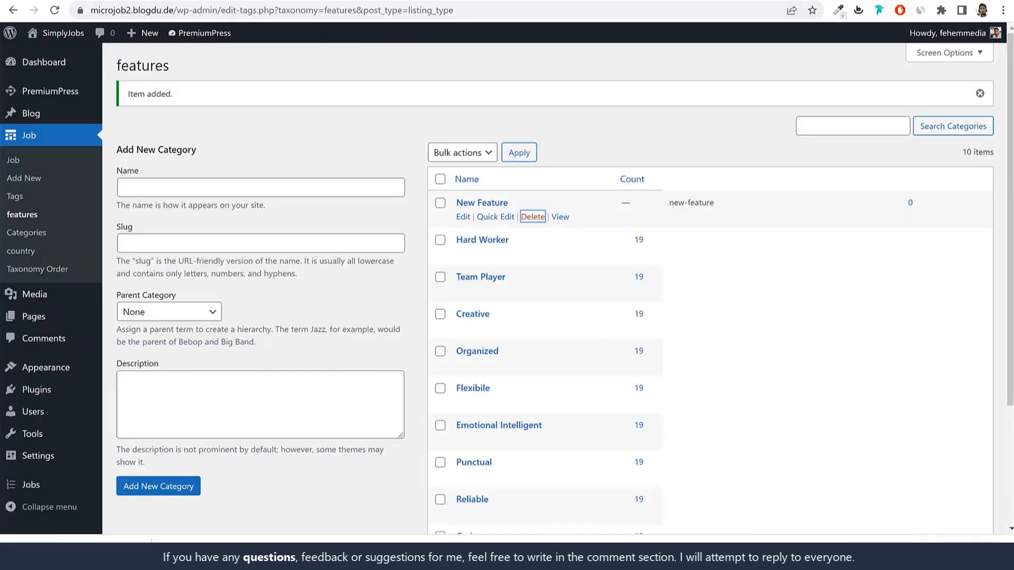
right_click(60, 33)
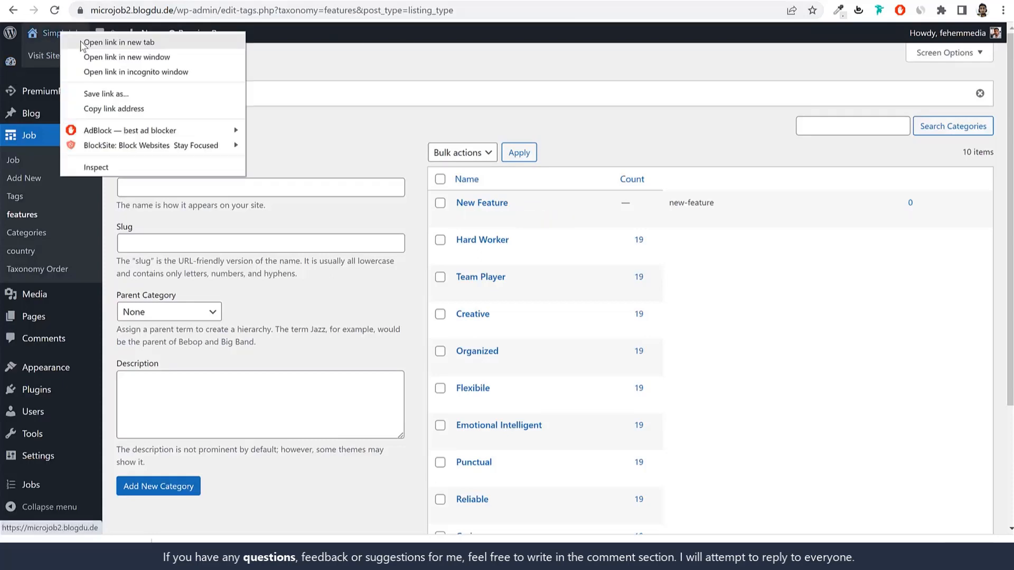
click(84, 44)
click(516, 0)
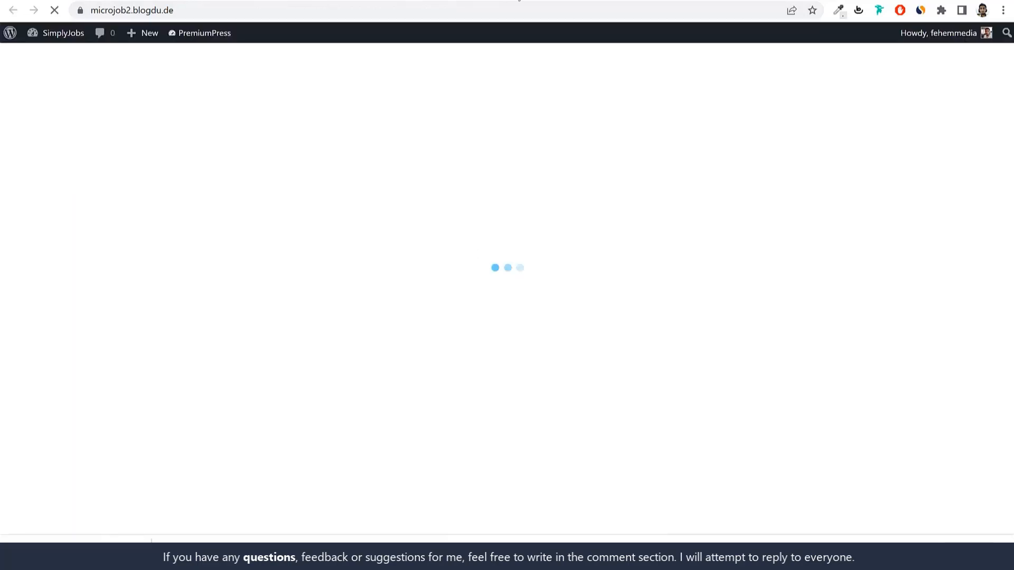
click(439, 1)
drag(486, 393, 564, 410)
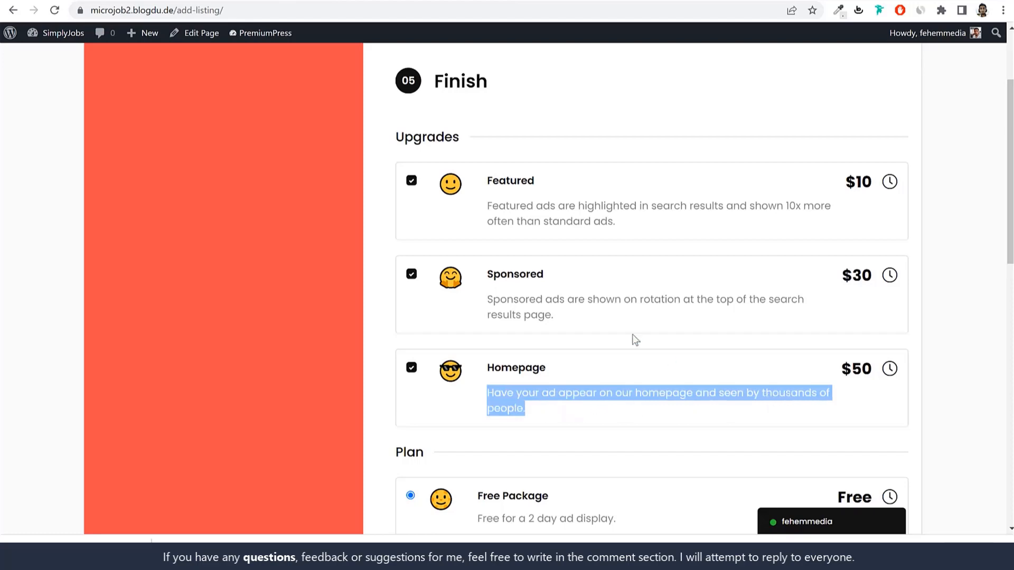
click(362, 1)
scroll(502, 294, down, 9)
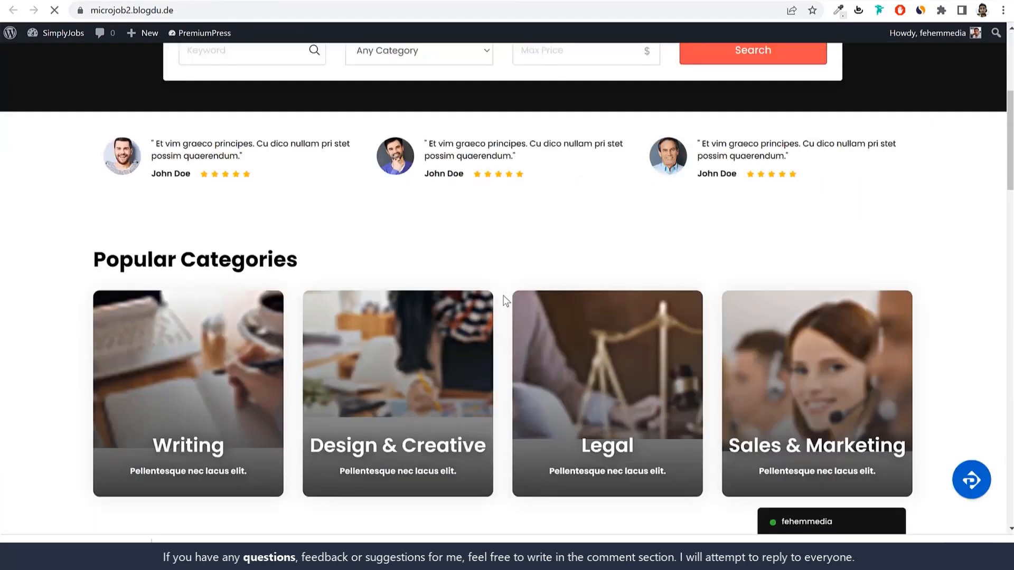
scroll(506, 301, down, 2)
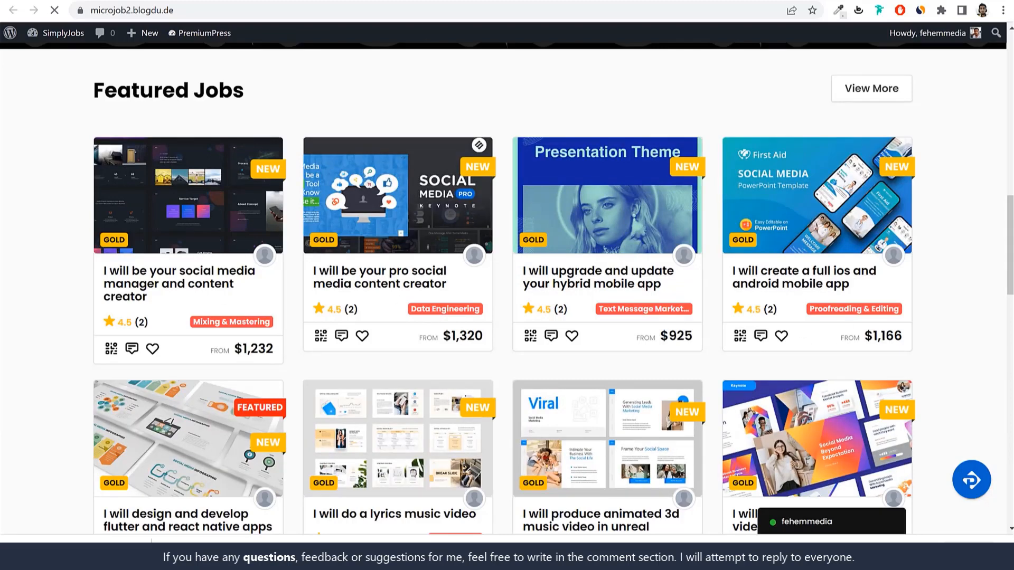
click(486, 1)
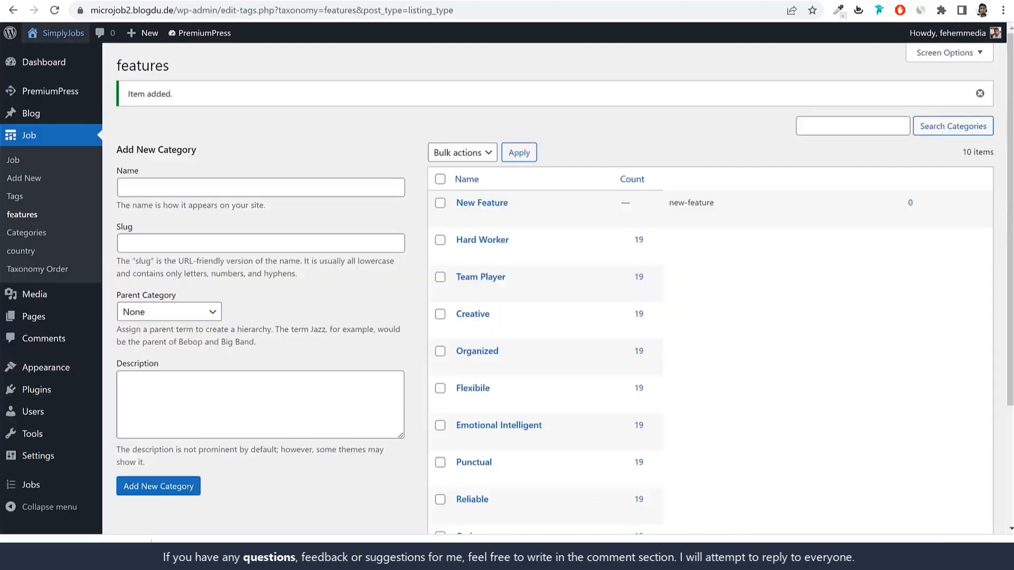
click(381, 1)
click(531, 2)
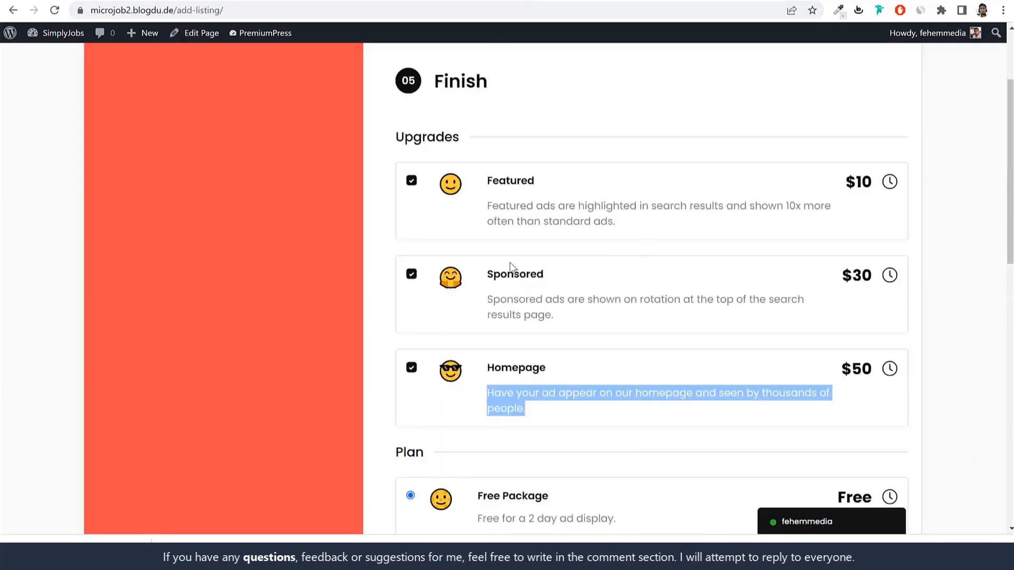
drag(490, 277, 744, 319)
click(611, 321)
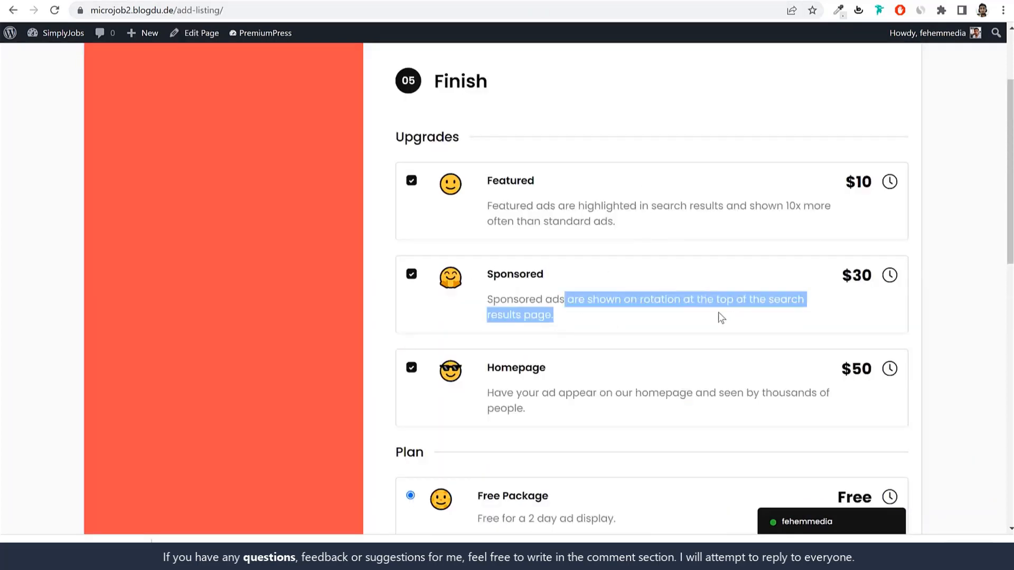
click(464, 1)
scroll(538, 216, up, 14)
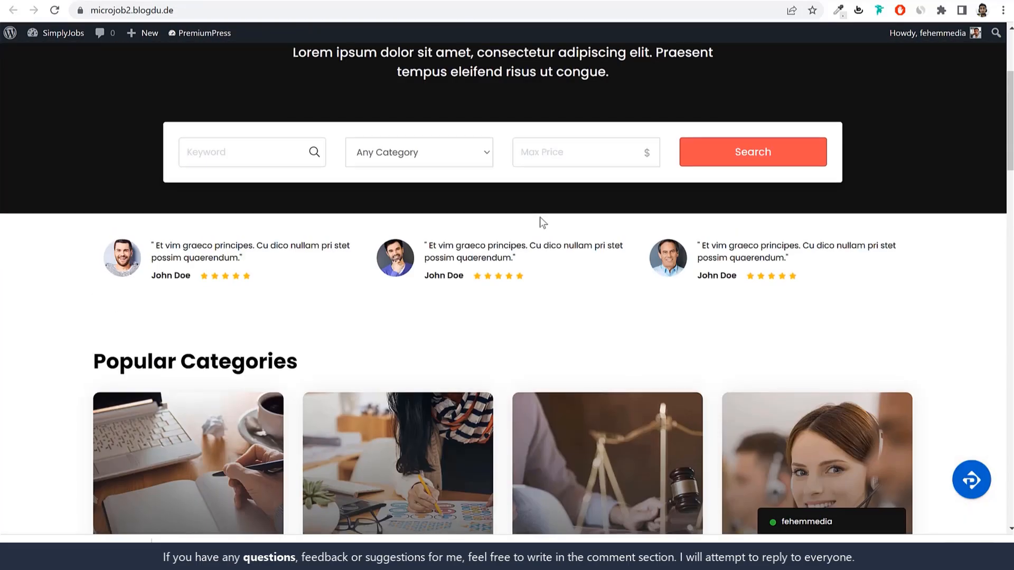
click(696, 104)
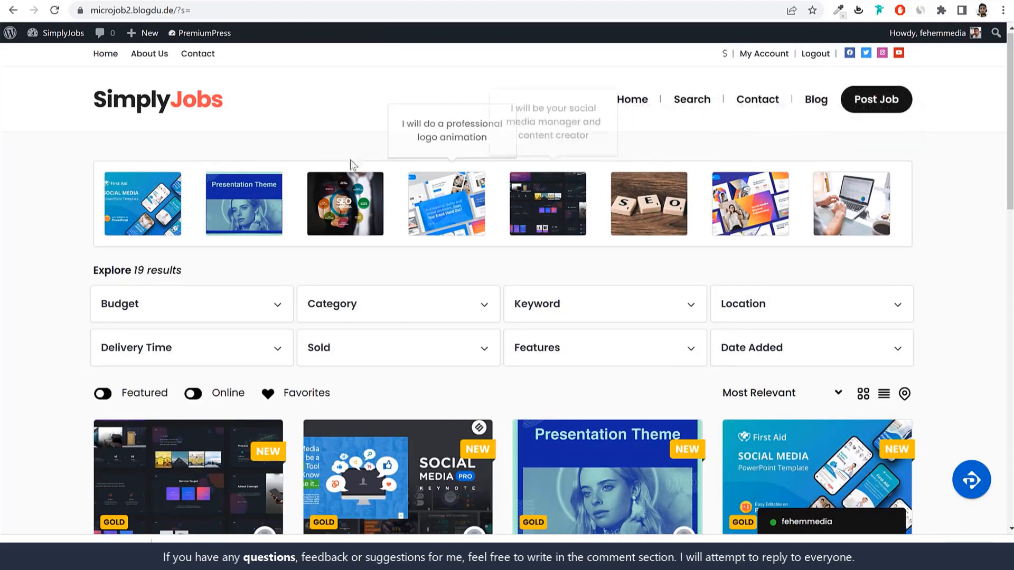
click(289, 3)
click(602, 2)
drag(565, 277, 492, 275)
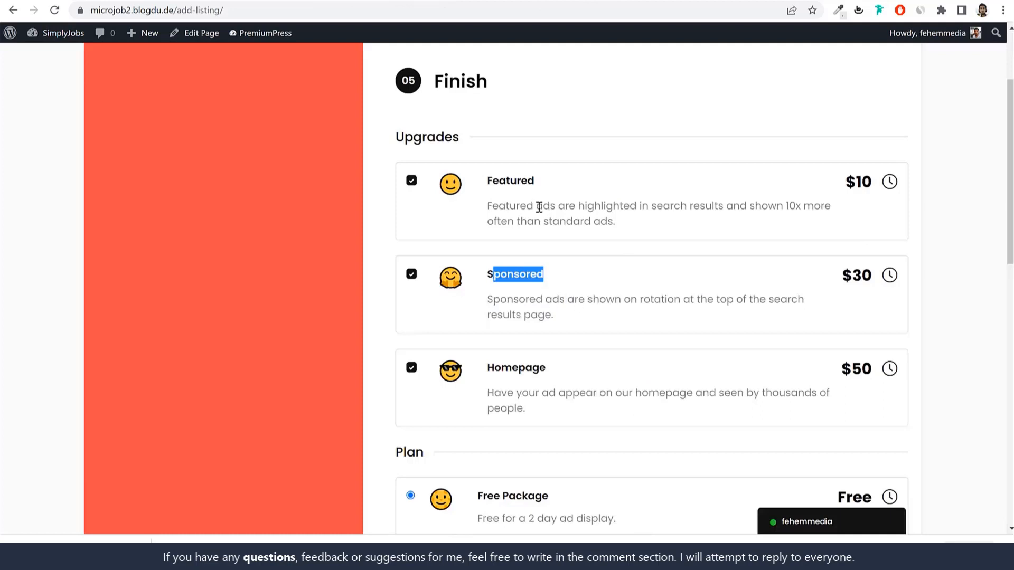
drag(480, 200, 629, 221)
click(631, 220)
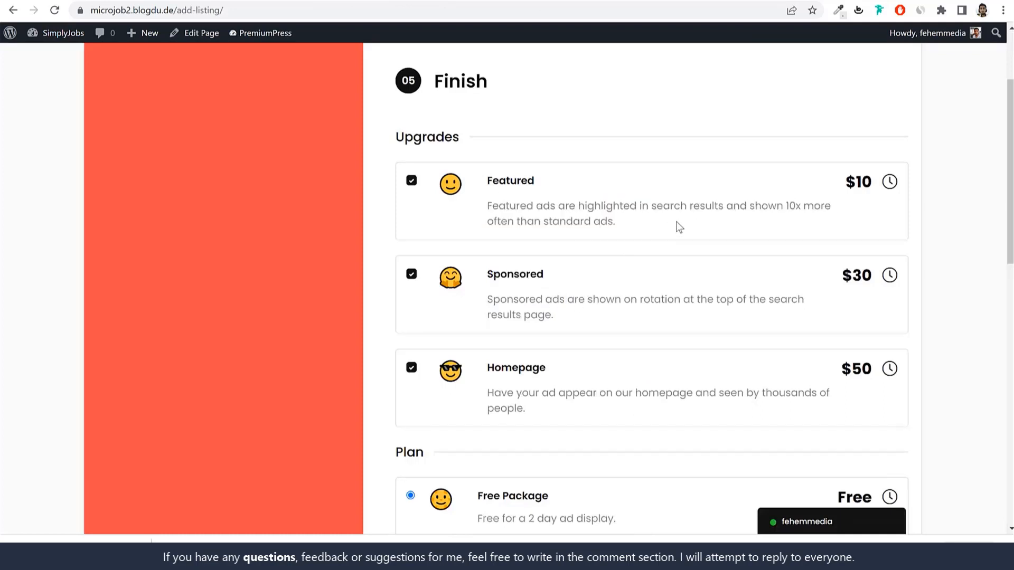
click(402, 1)
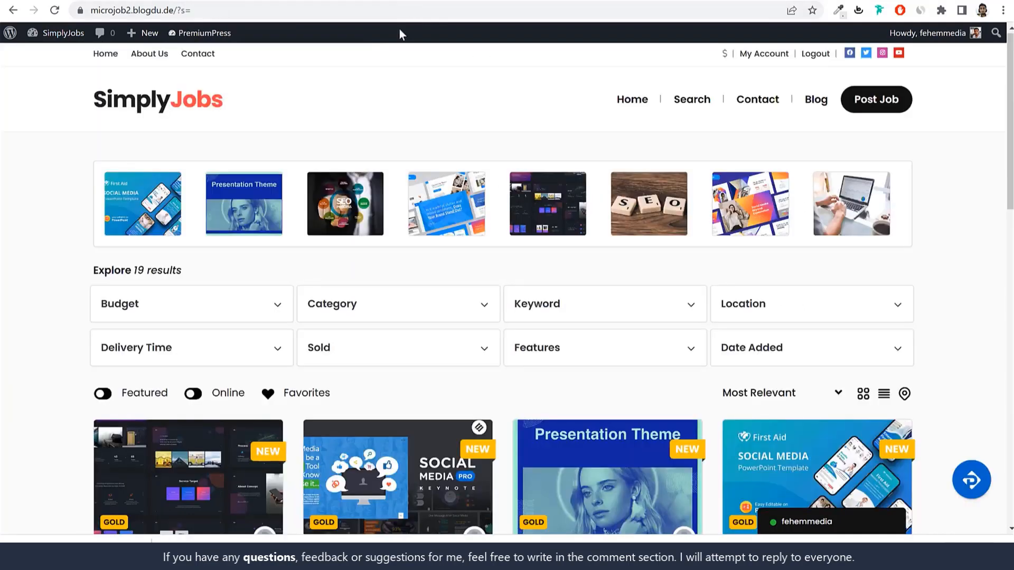
click(184, 114)
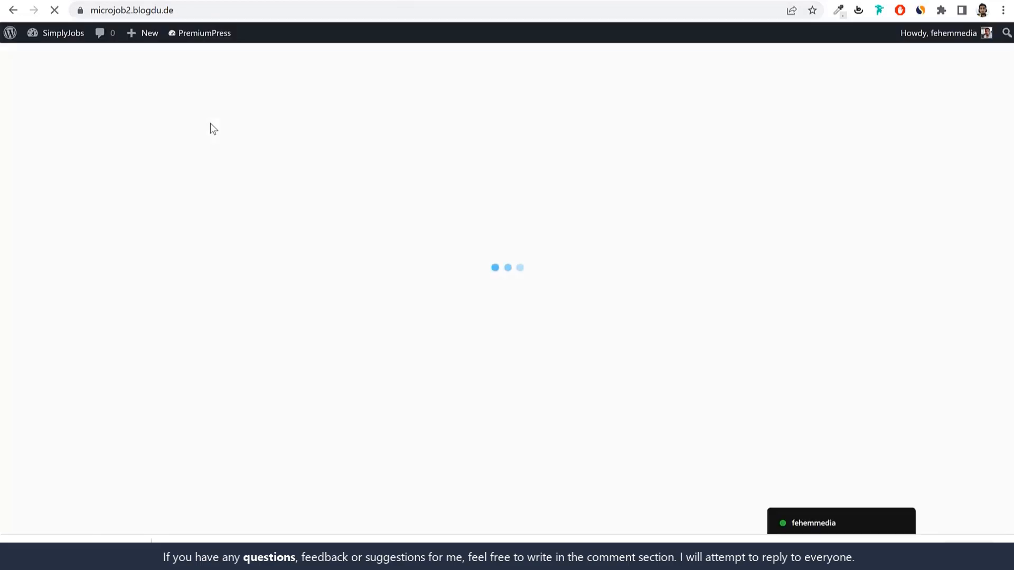
scroll(385, 299, down, 15)
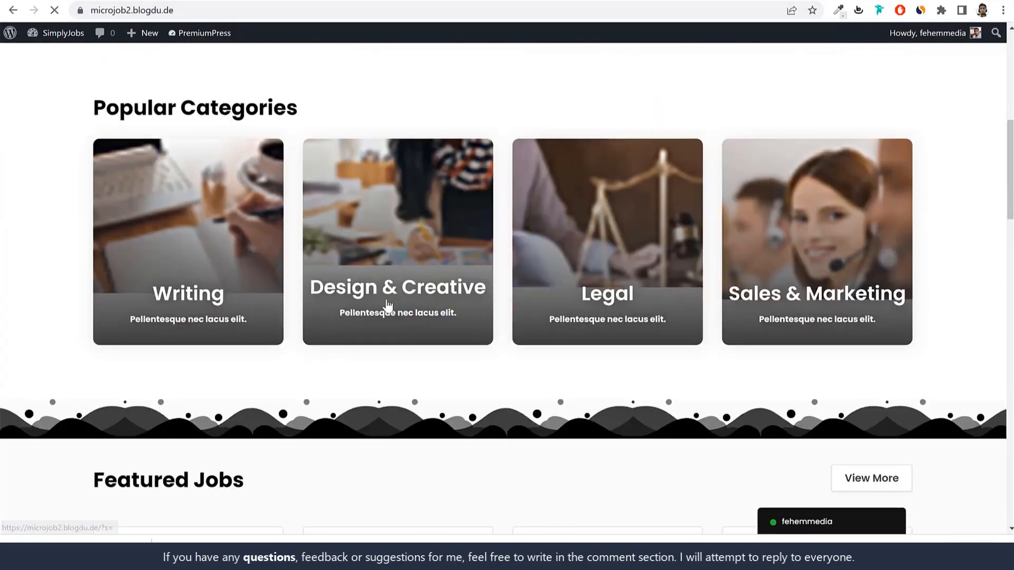
scroll(534, 289, down, 10)
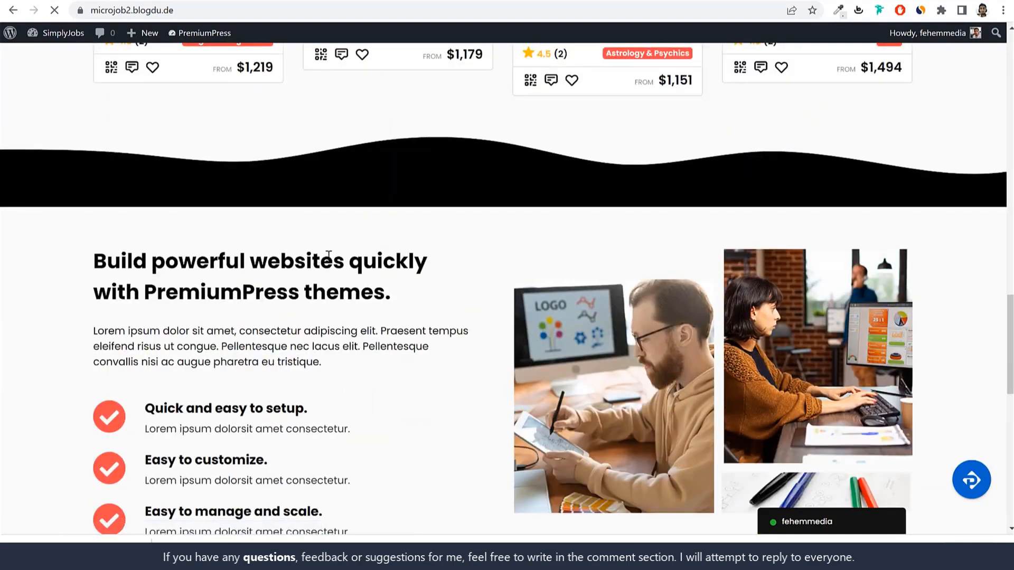
scroll(337, 275, down, 5)
scroll(604, 299, up, 5)
scroll(546, 342, down, 5)
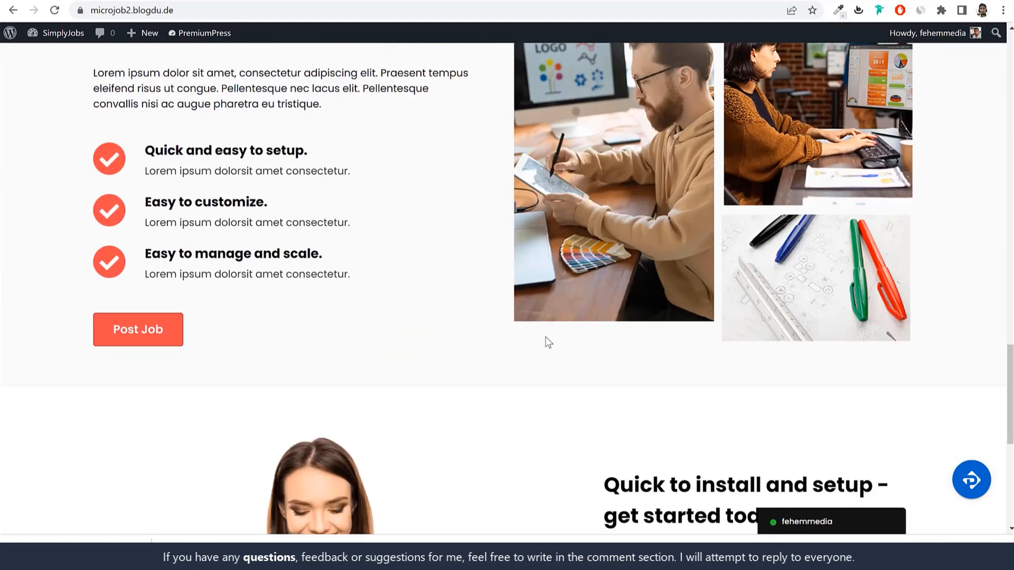
scroll(365, 324, up, 5)
scroll(191, 208, up, 7)
scroll(553, 357, down, 12)
scroll(369, 253, up, 10)
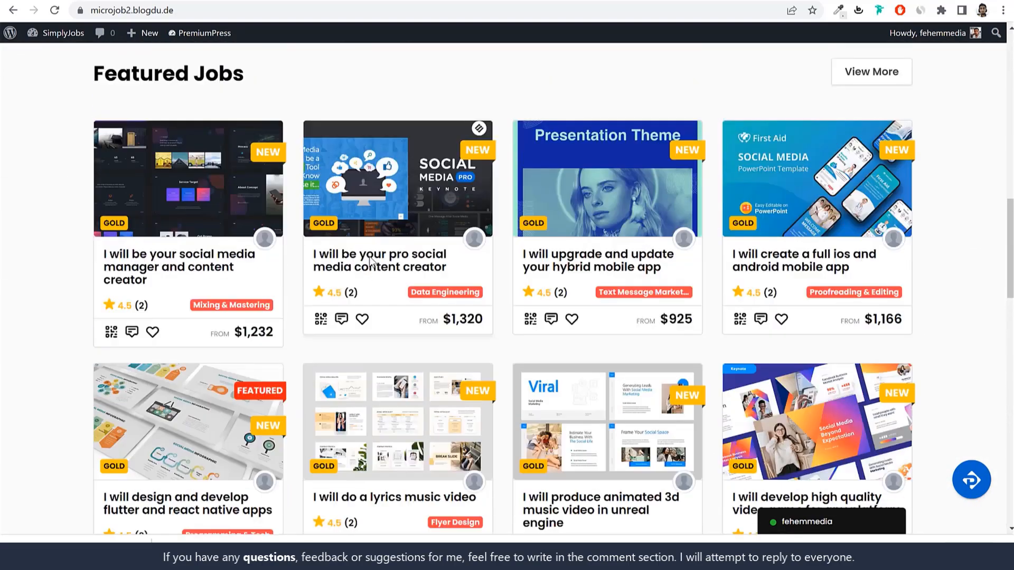
scroll(369, 255, up, 5)
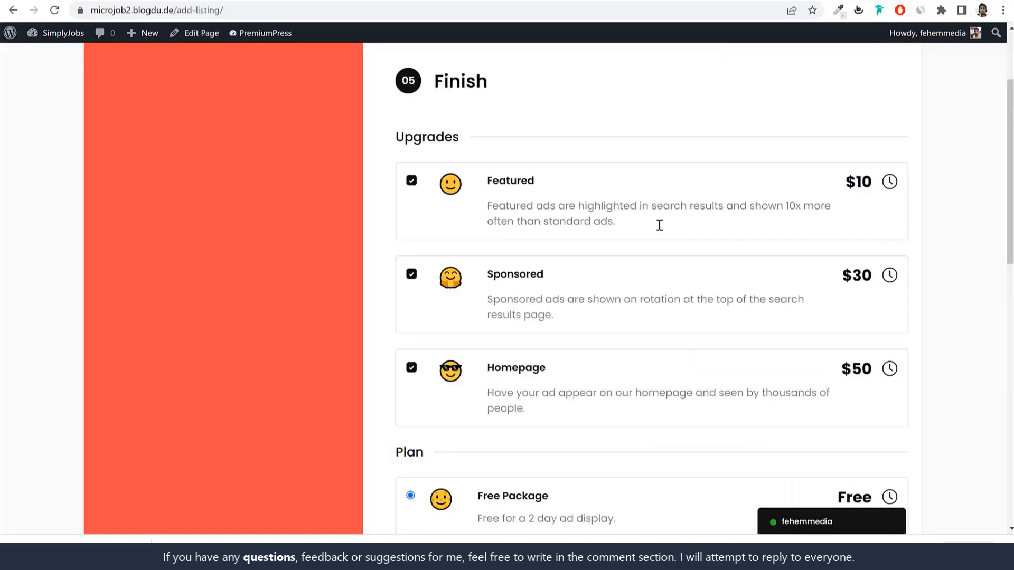
Step: Move from the Upgrades heading down to the Plan section's Free, Silver and Gold packages
drag(401, 138, 484, 138)
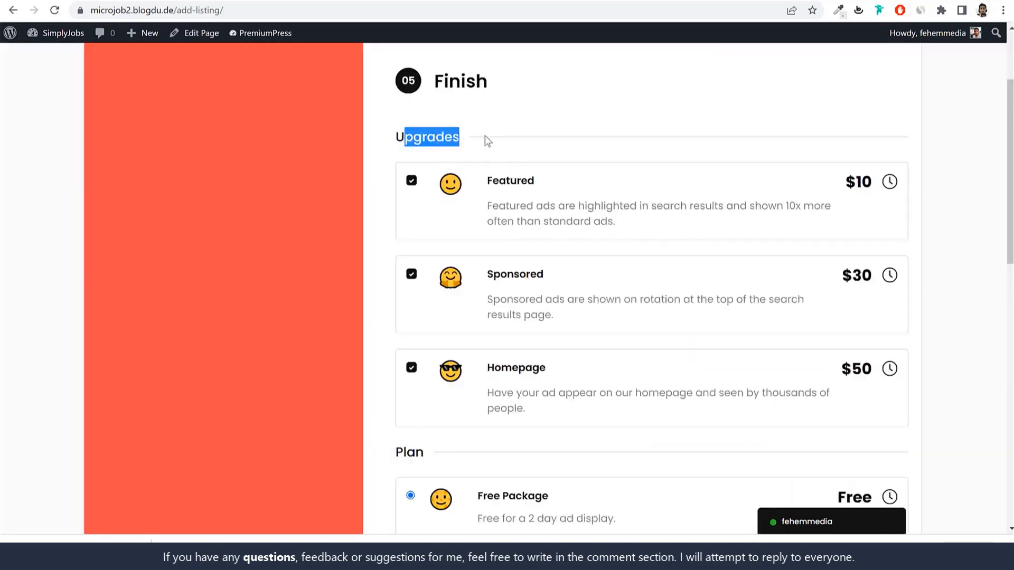
click(484, 138)
scroll(637, 231, down, 5)
scroll(637, 232, down, 2)
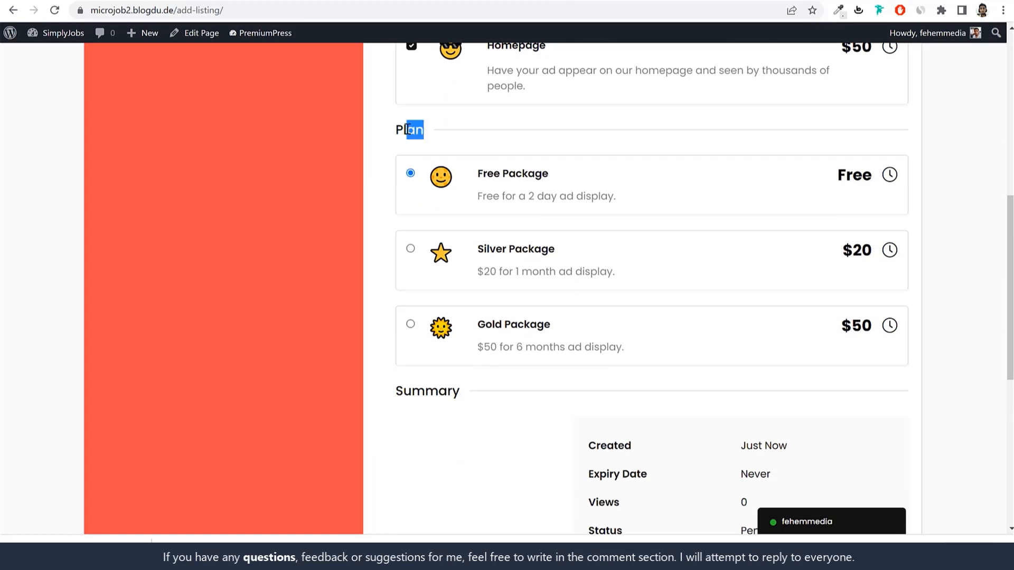
drag(408, 129, 400, 129)
drag(477, 174, 608, 337)
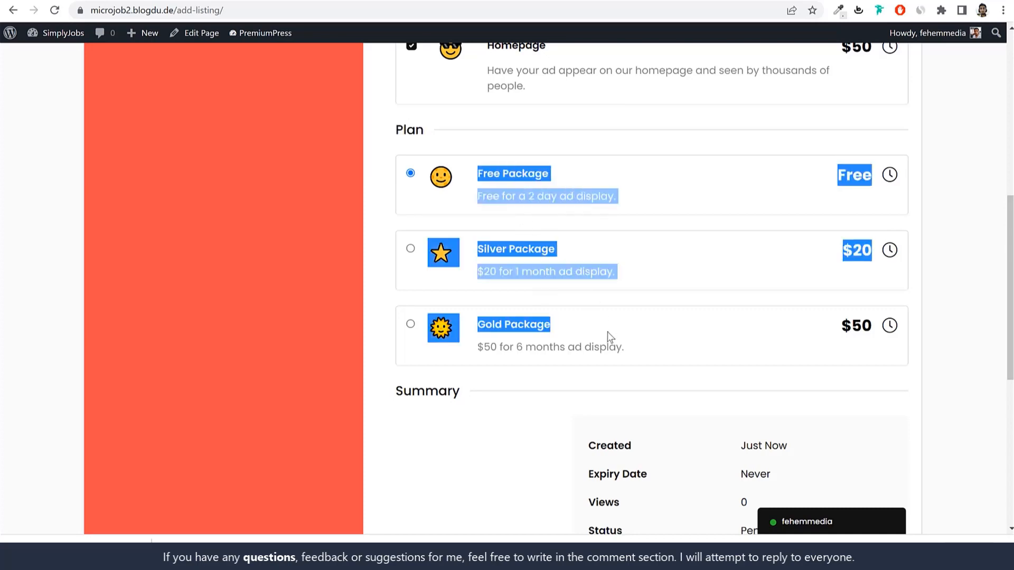
click(612, 336)
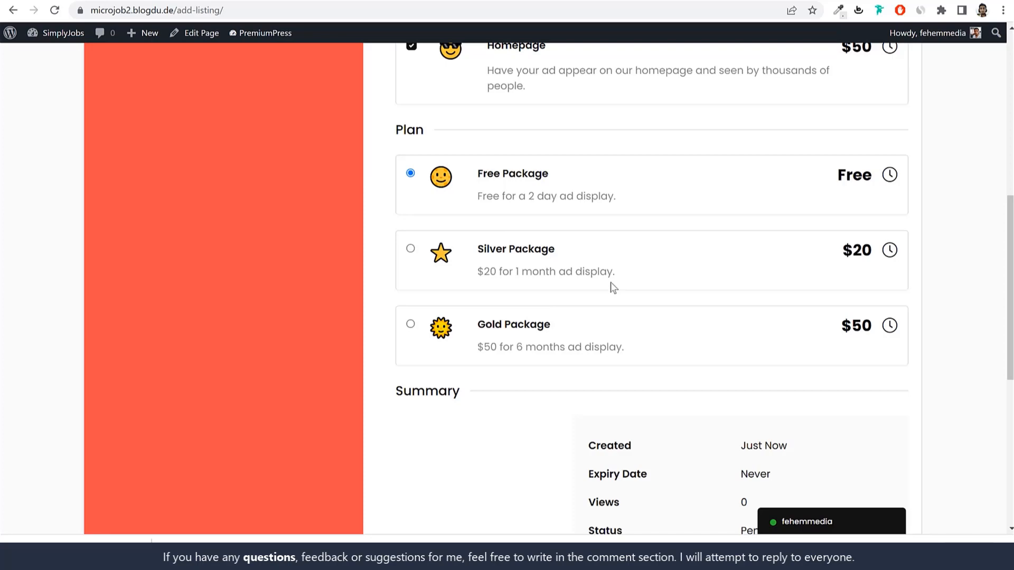
Step: Re-examine the Free-to-Gold packages, then go back to the Upgrades heading
scroll(608, 312, up, 5)
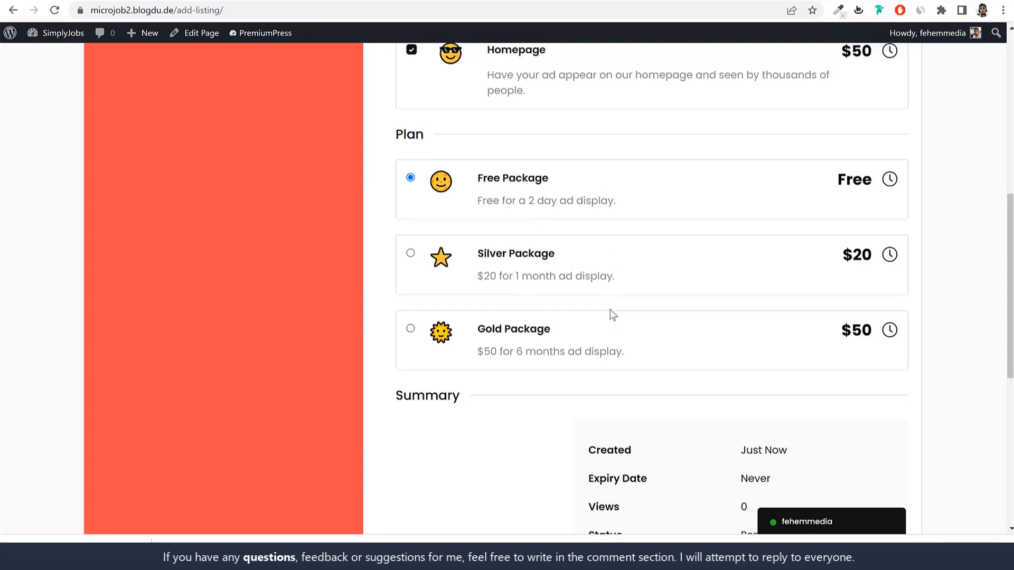
scroll(588, 285, down, 5)
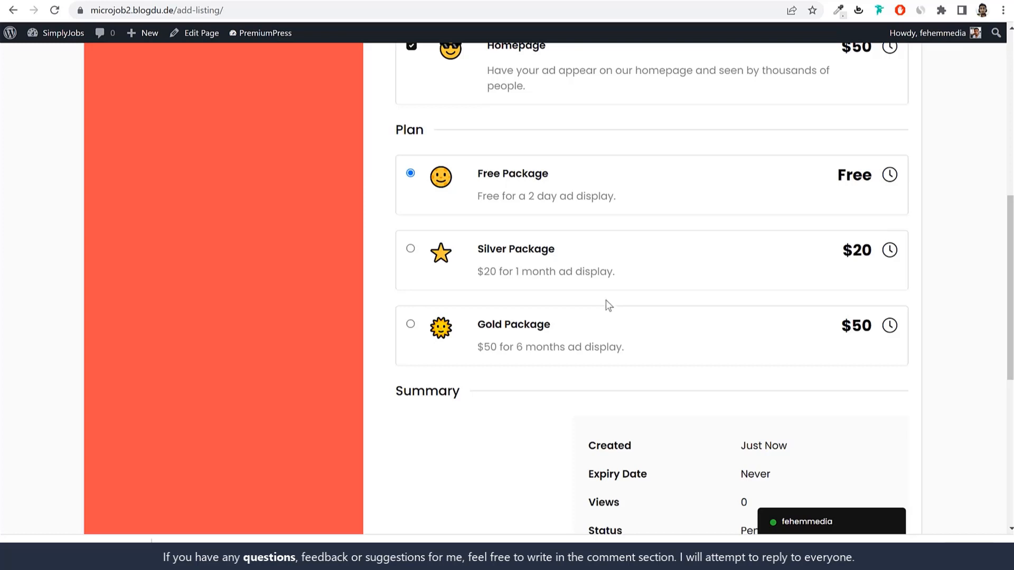
drag(479, 174, 599, 346)
click(599, 346)
drag(500, 185, 606, 334)
click(605, 334)
scroll(588, 356, up, 8)
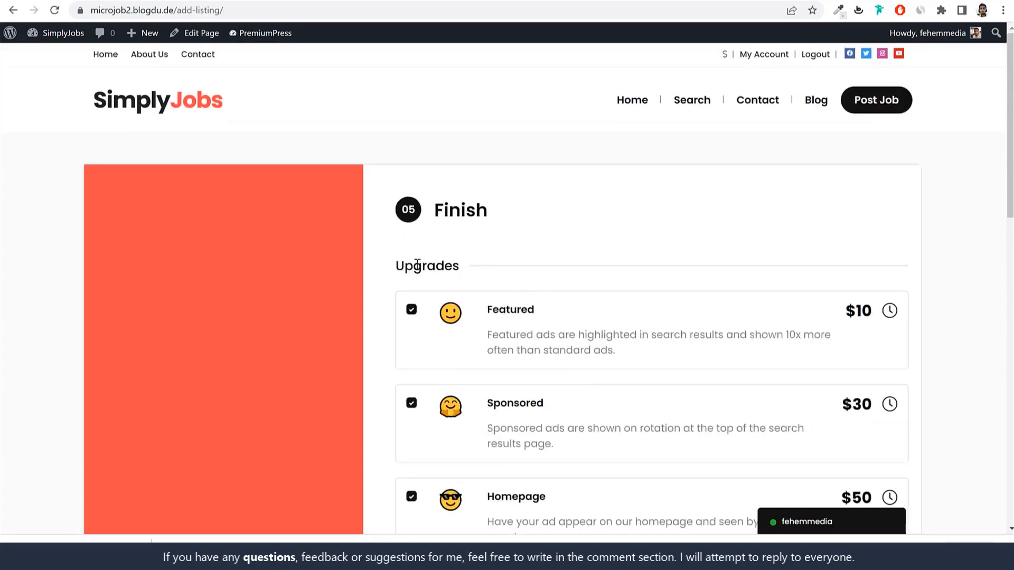
double_click(417, 265)
scroll(475, 322, down, 7)
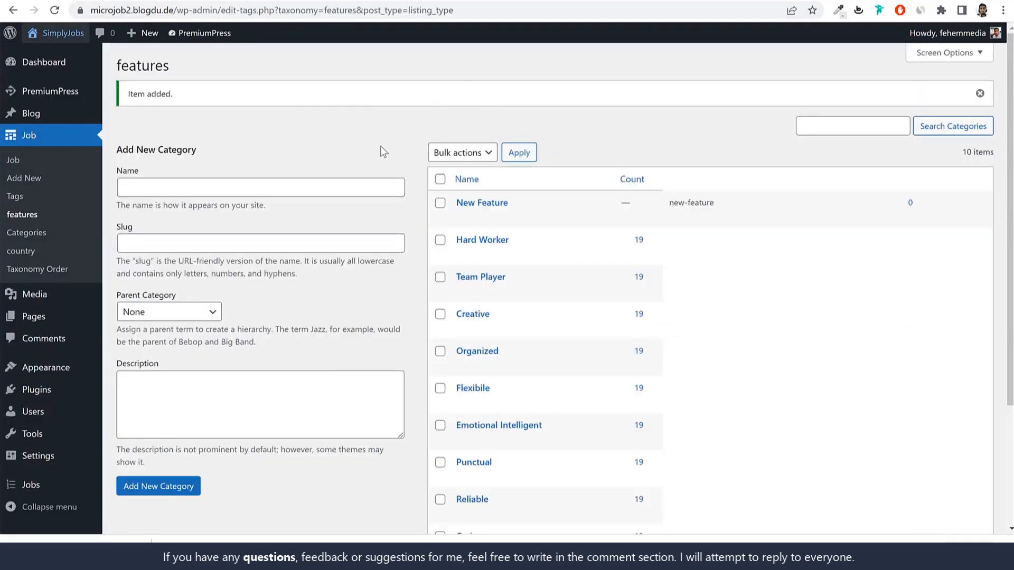
Step: Open PremiumPress Job Settings > Upgrades and note the Featured upgrade's $10 price
click(63, 95)
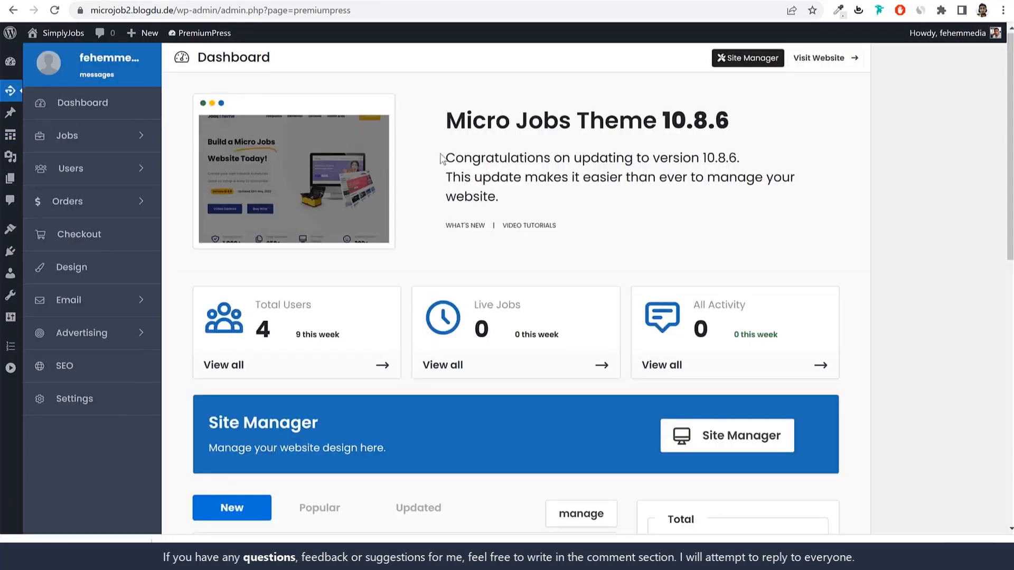
click(103, 135)
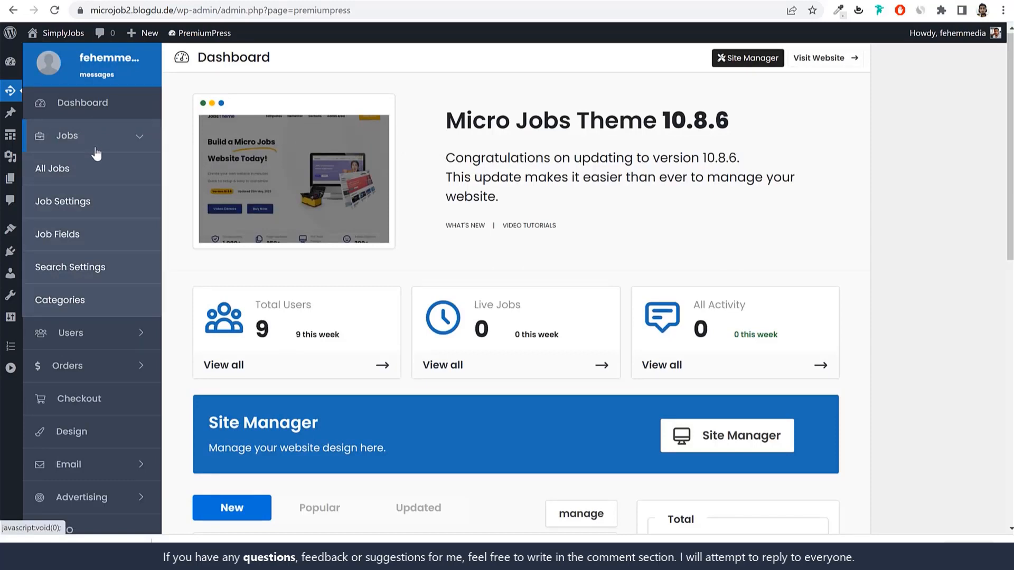
click(65, 204)
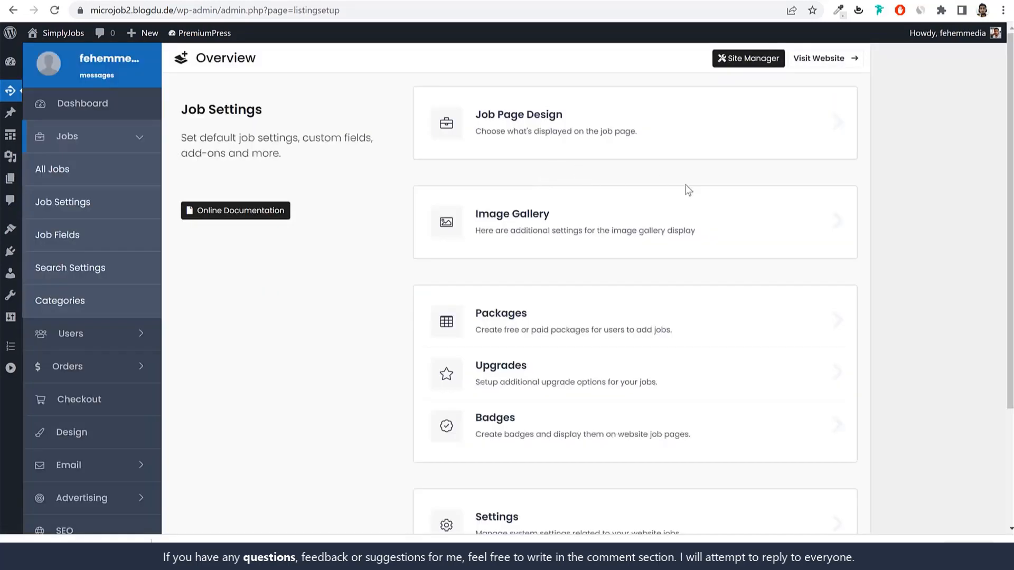
scroll(688, 190, down, 3)
click(528, 218)
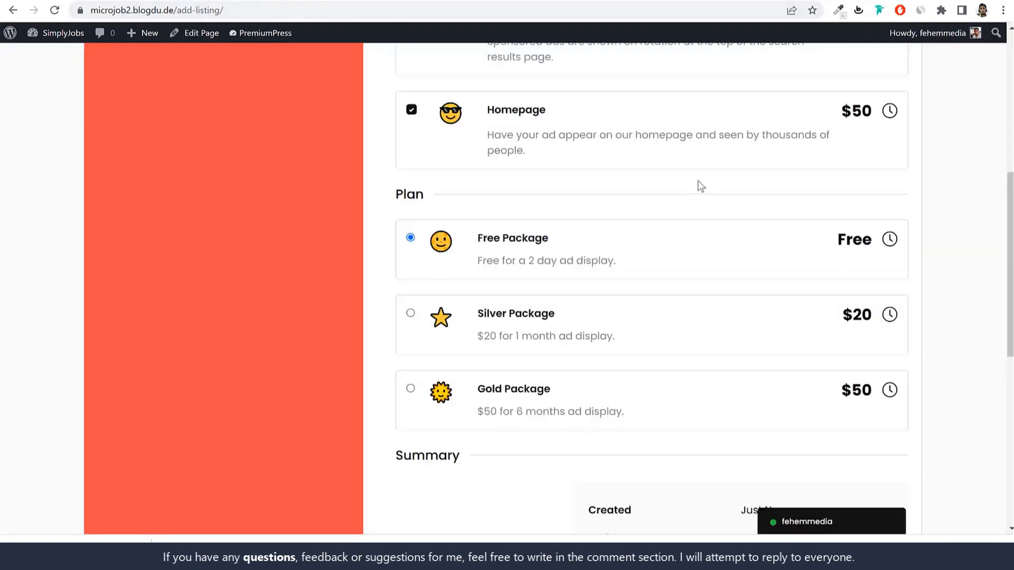
scroll(698, 185, up, 3)
drag(543, 116, 492, 116)
drag(843, 117, 862, 117)
Step: Confirm the Sponsored upgrade lasts 30 days and note the Homepage upgrade's $50 price
mouse_move(895, 120)
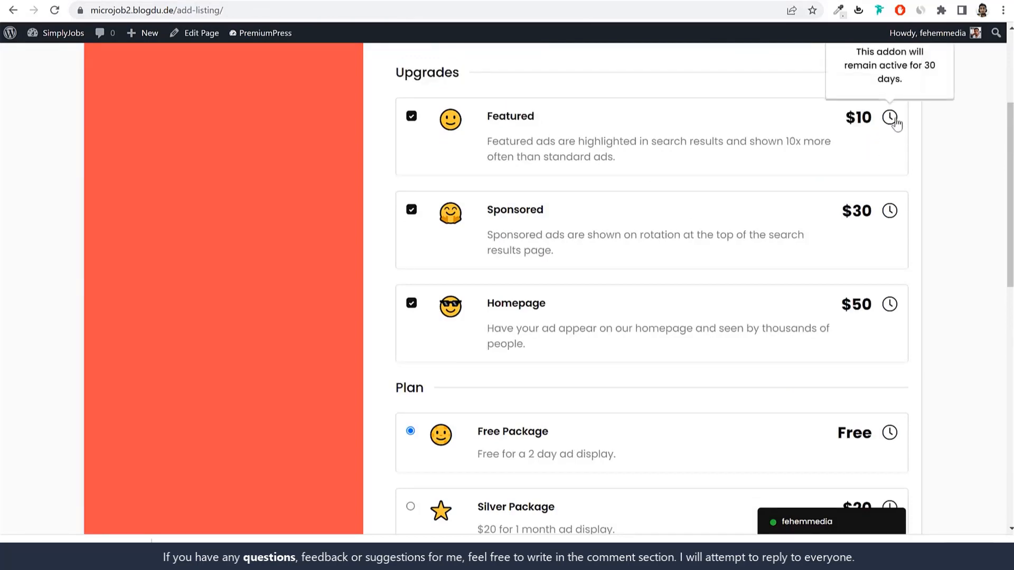
drag(566, 210, 481, 209)
click(900, 220)
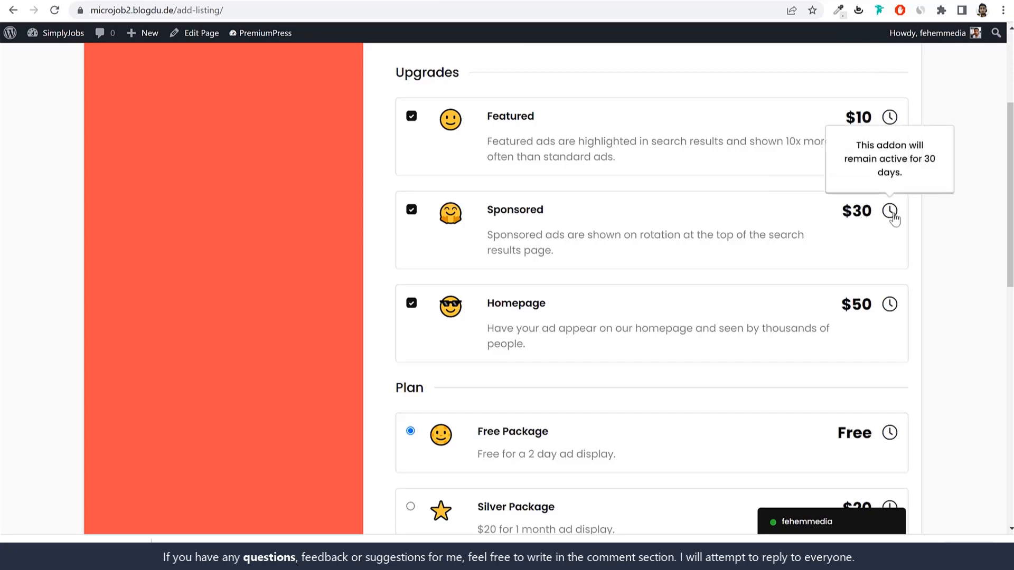
drag(494, 303, 771, 310)
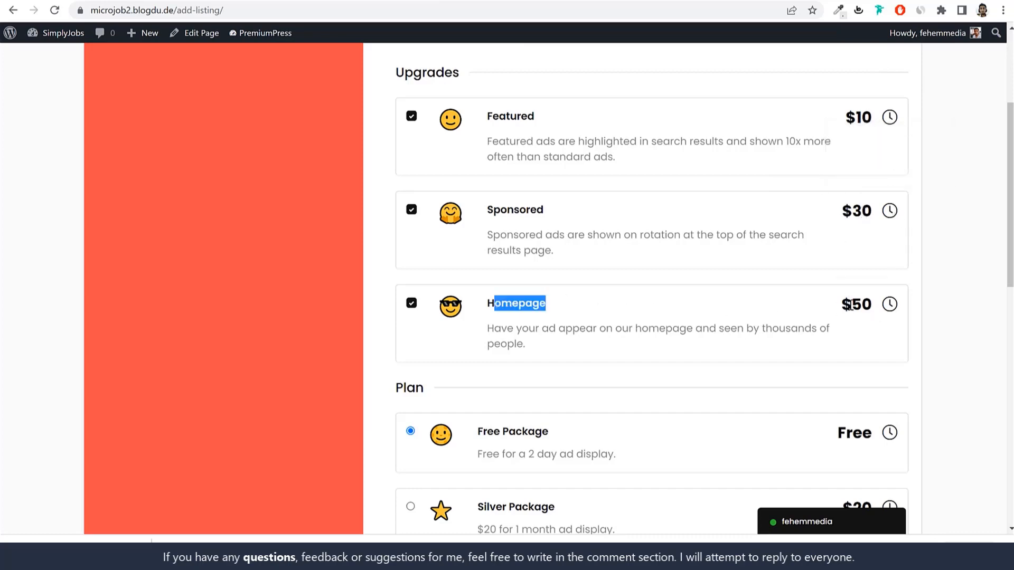
drag(848, 305, 872, 306)
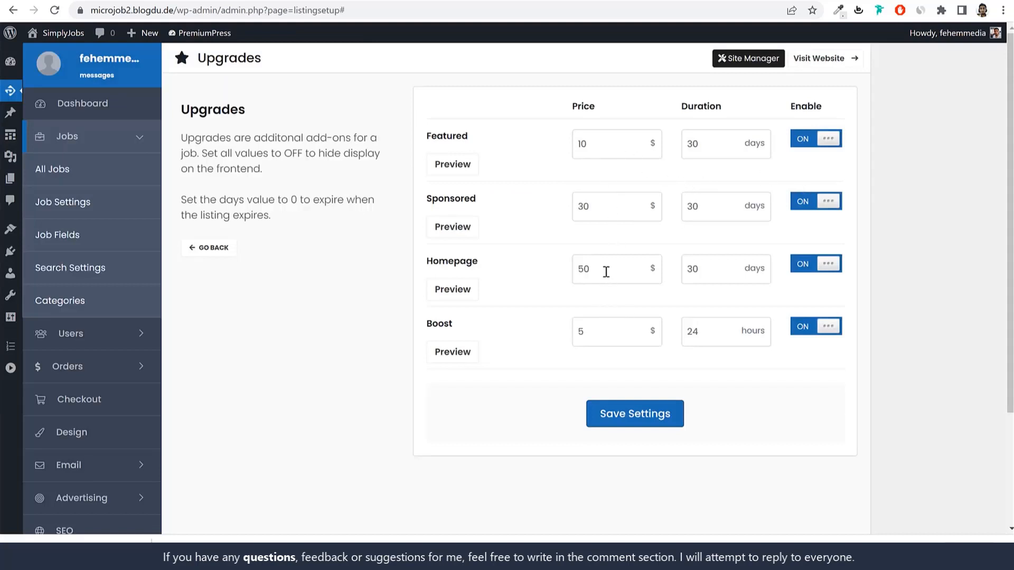
Step: Set the Homepage duration to 5 days and the Sponsored upgrade to $25 for 7 days
drag(606, 272, 555, 276)
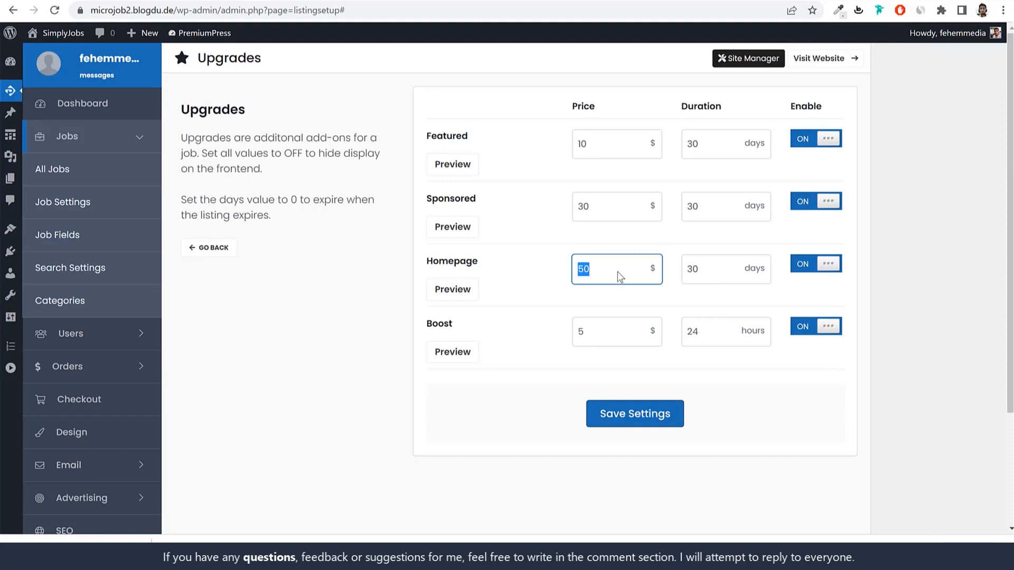
double_click(717, 269)
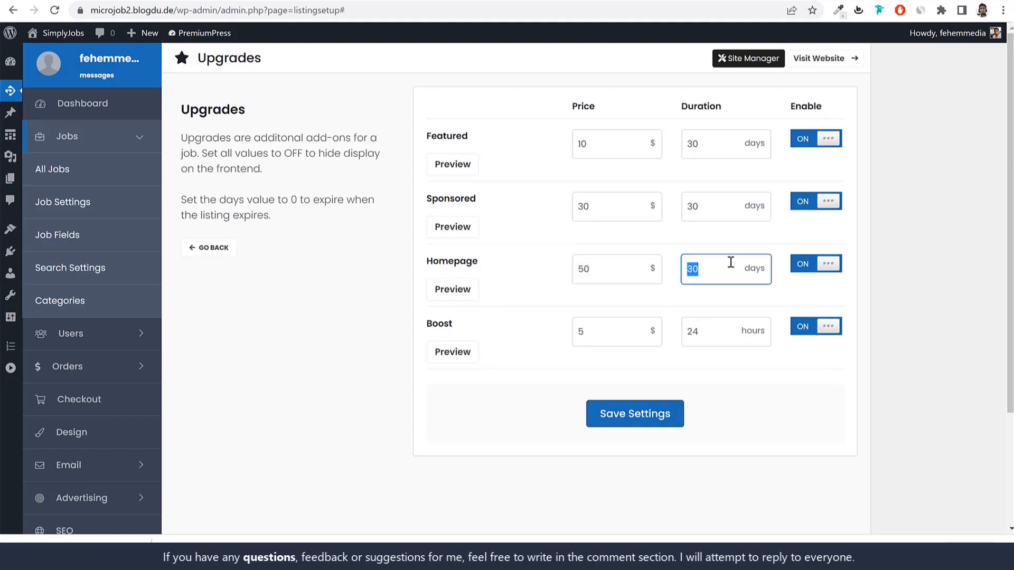
text(5)
drag(482, 200, 426, 199)
drag(598, 204, 563, 209)
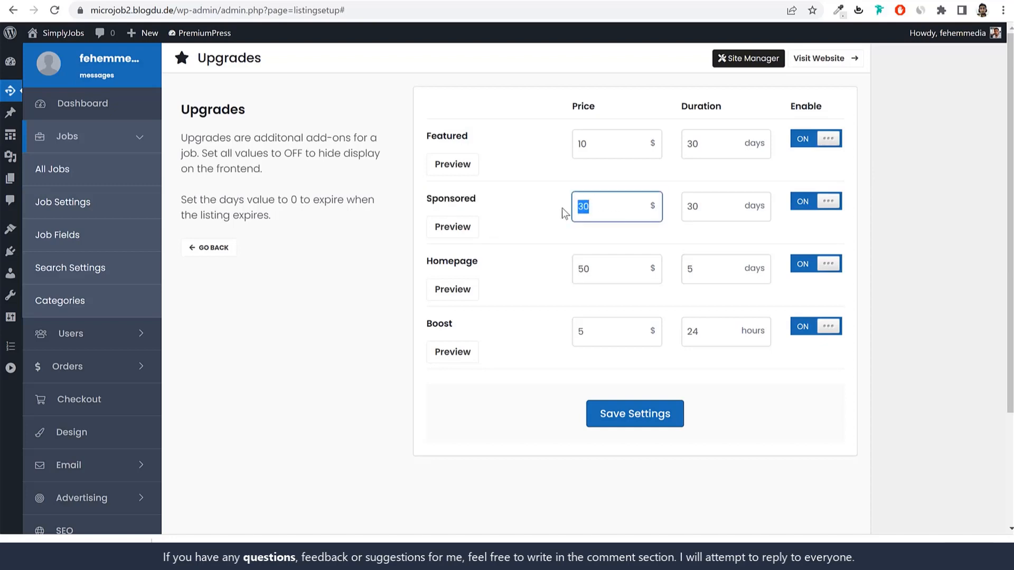
text(25)
key(Tab)
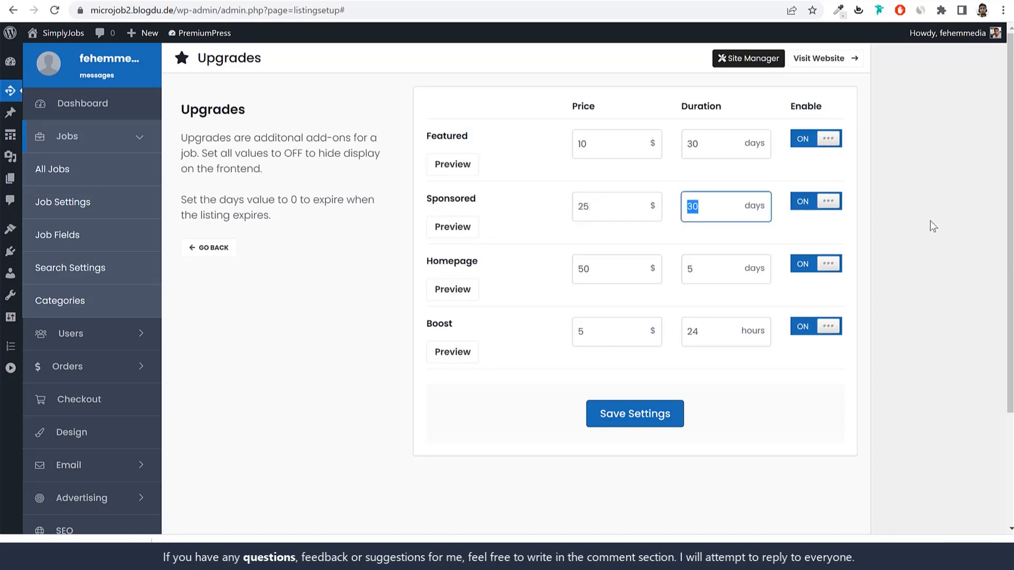
text(7)
Step: Check the Boost upgrade's Boost Me option on My Account, then save the upgrade settings
drag(455, 323, 426, 328)
drag(600, 335, 563, 339)
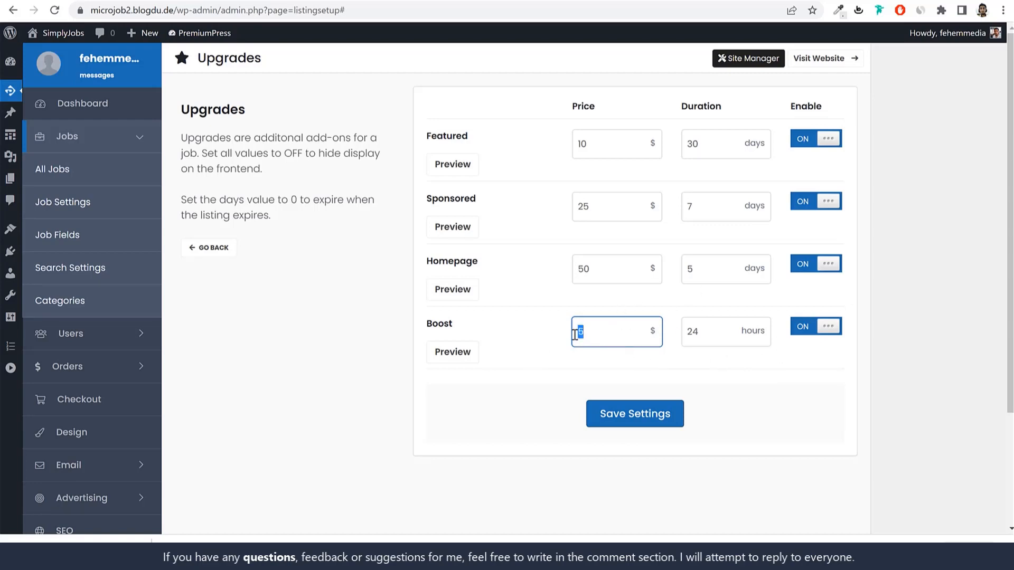
key(Tab)
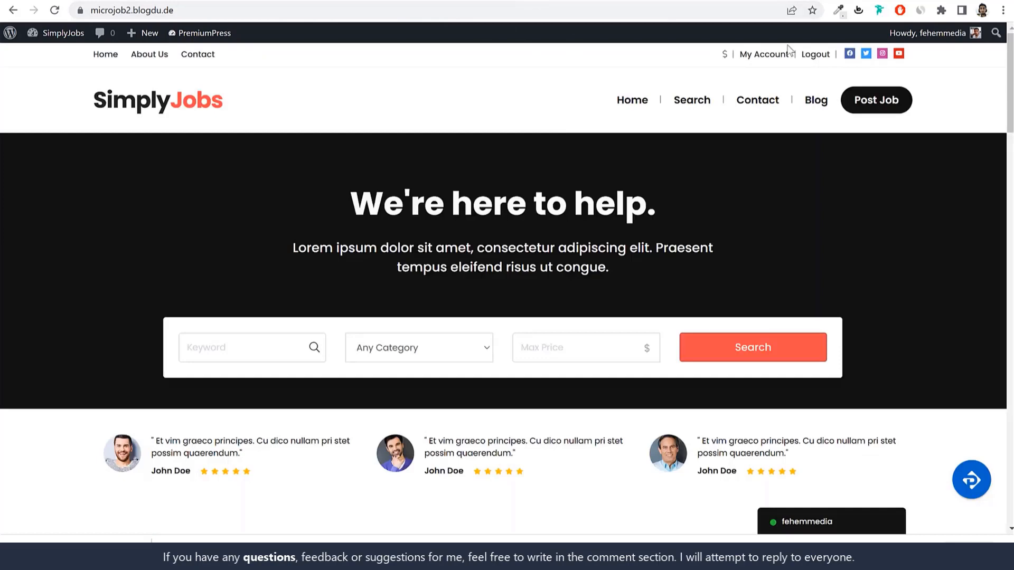
click(766, 55)
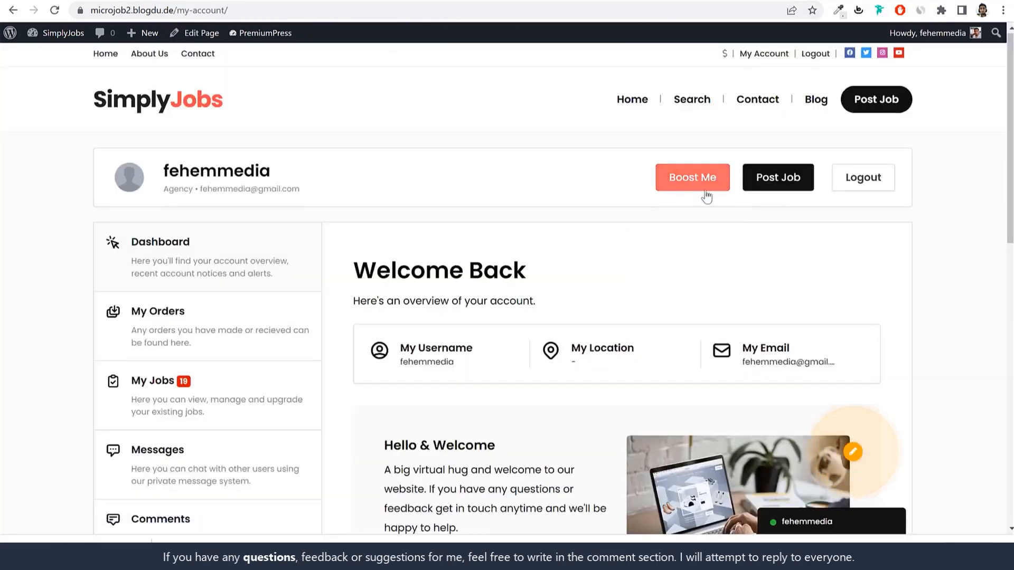
click(705, 195)
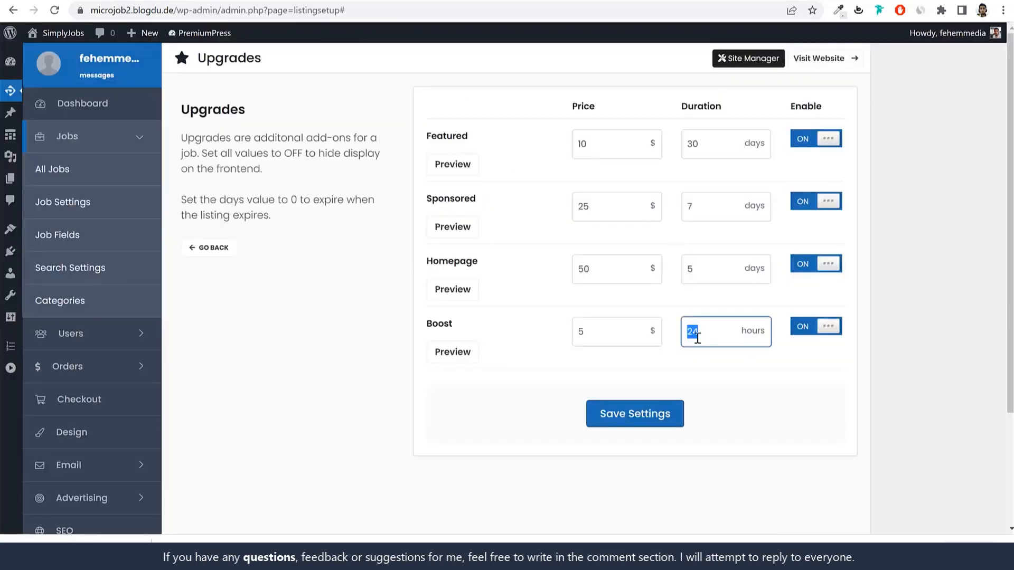
click(653, 413)
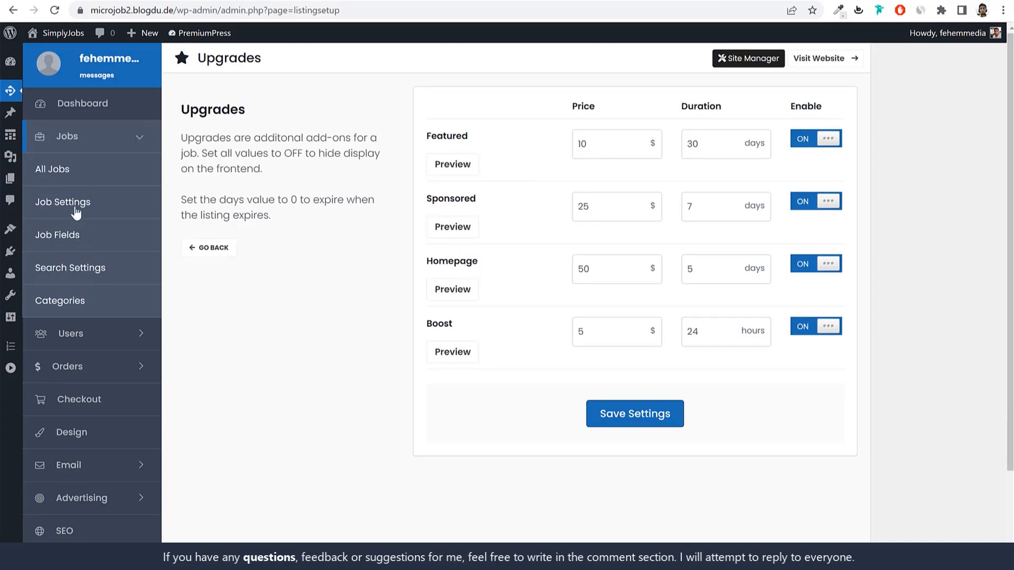
Step: Open the list of job packages from the Job Settings overview
click(76, 208)
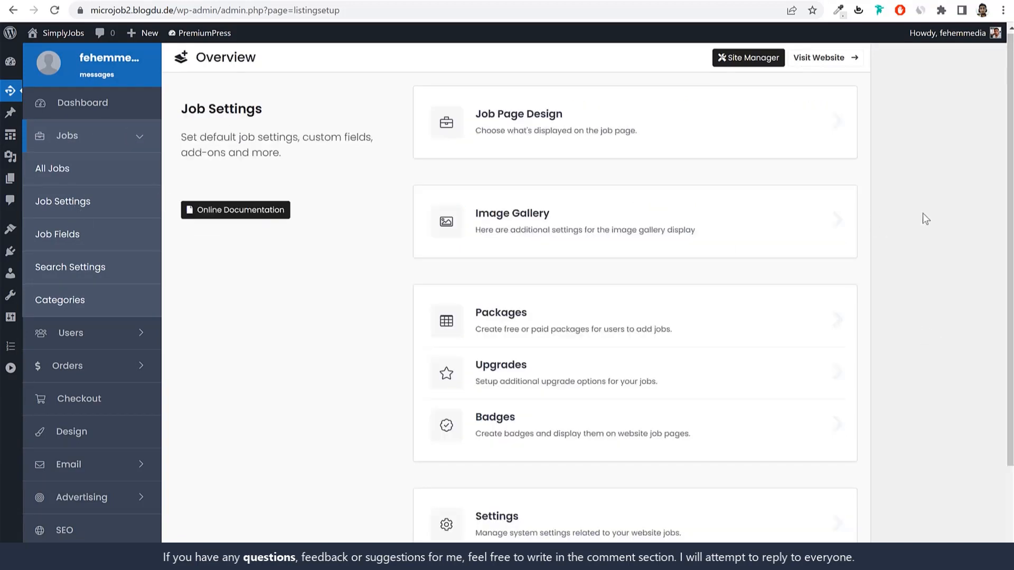
scroll(928, 221, down, 1)
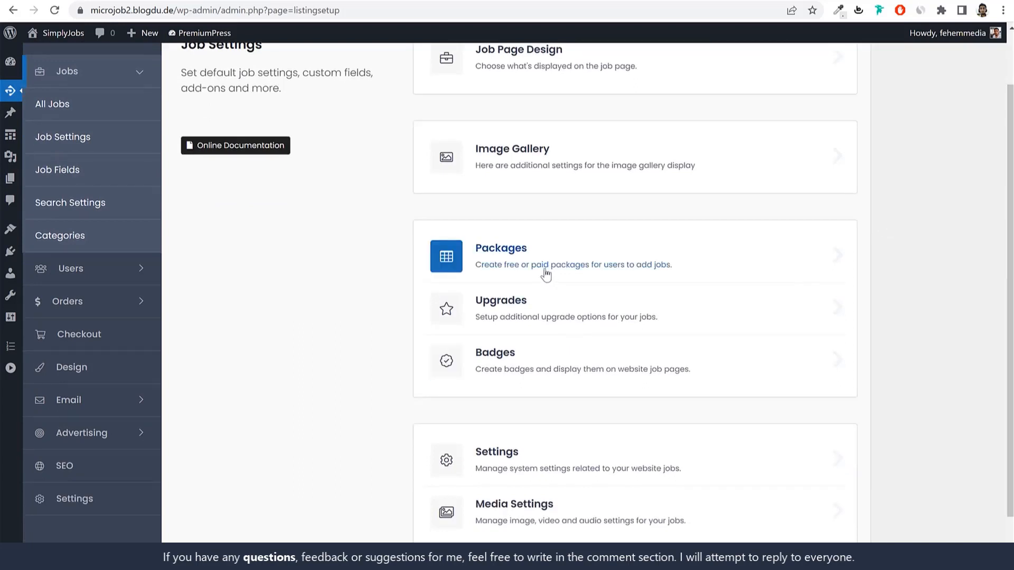
click(544, 275)
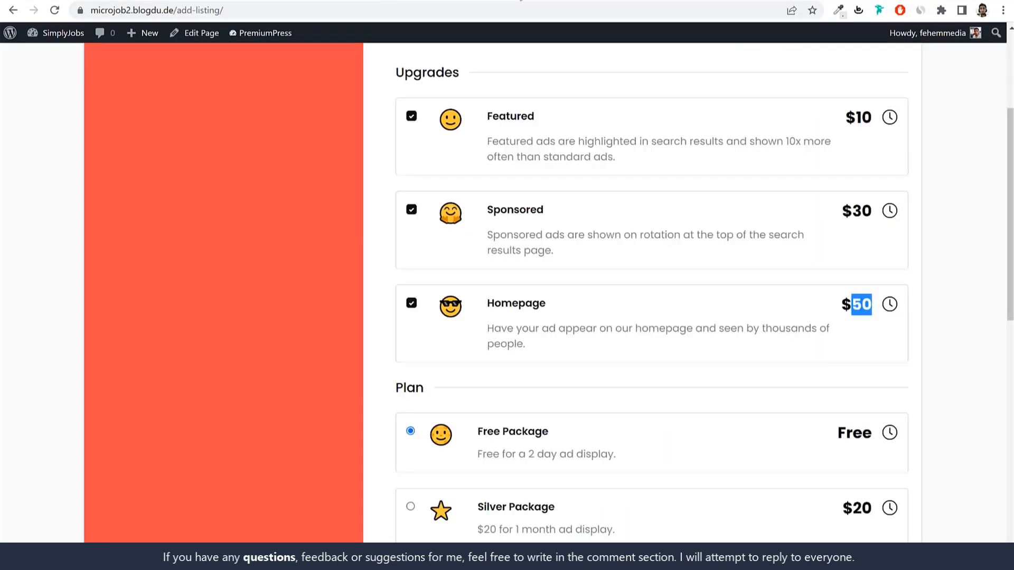
scroll(731, 301, down, 3)
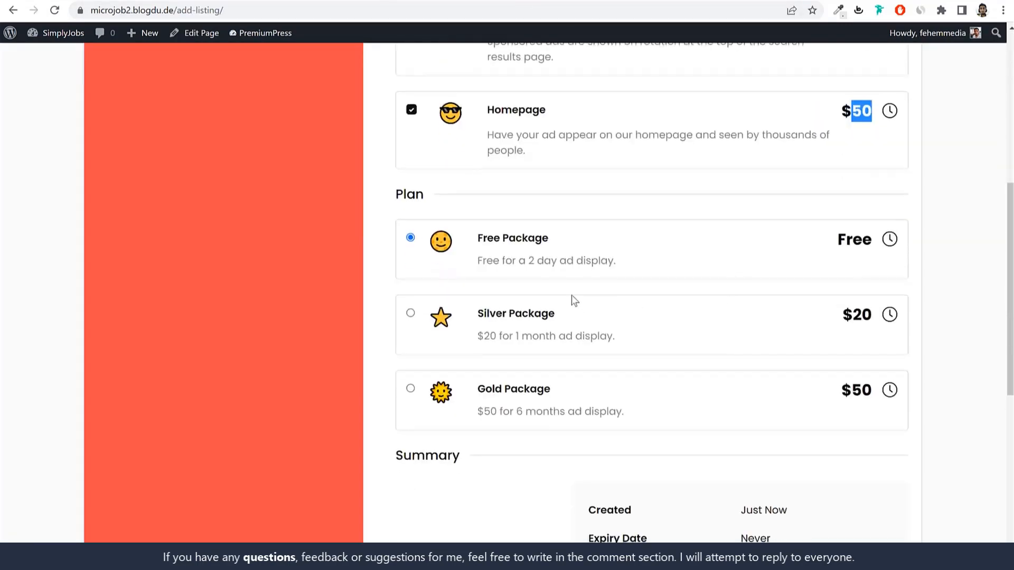
drag(552, 239, 487, 252)
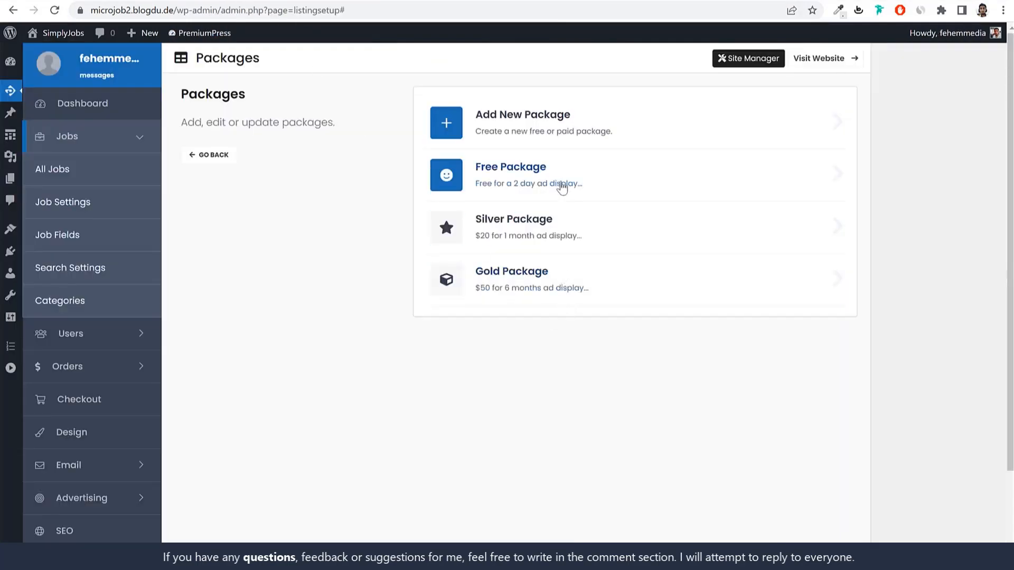
Step: Open the Free Package and browse its pricing, basic details and features tabs
click(559, 183)
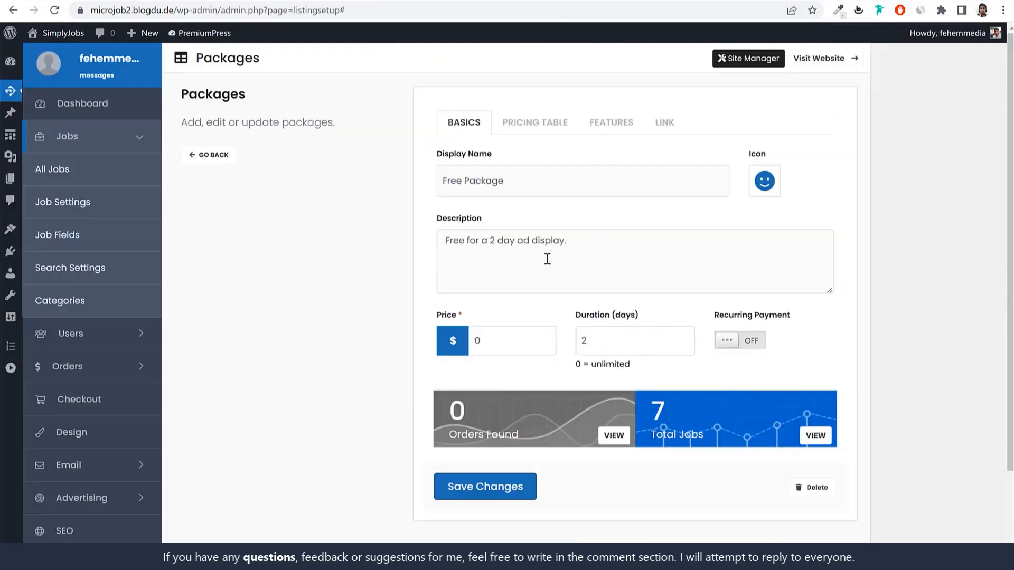
click(536, 125)
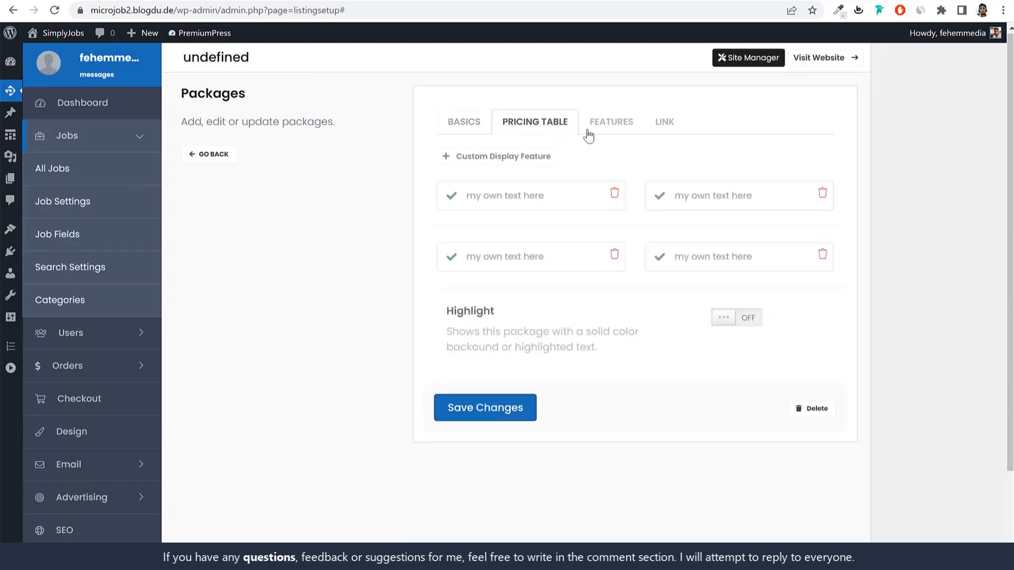
click(600, 132)
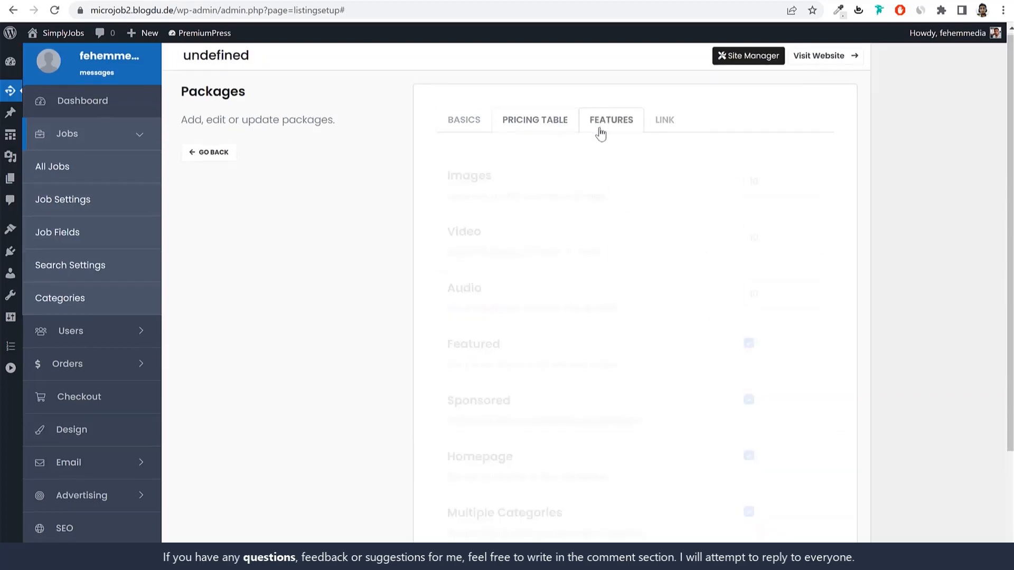
scroll(814, 389, down, 2)
scroll(815, 391, up, 2)
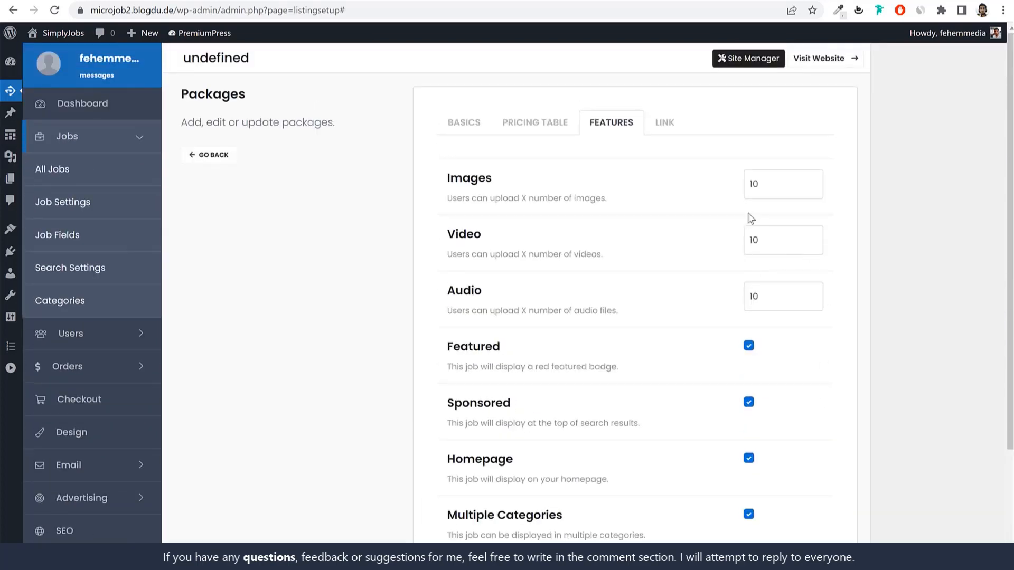
scroll(767, 322, down, 3)
scroll(702, 288, up, 3)
click(464, 123)
click(593, 127)
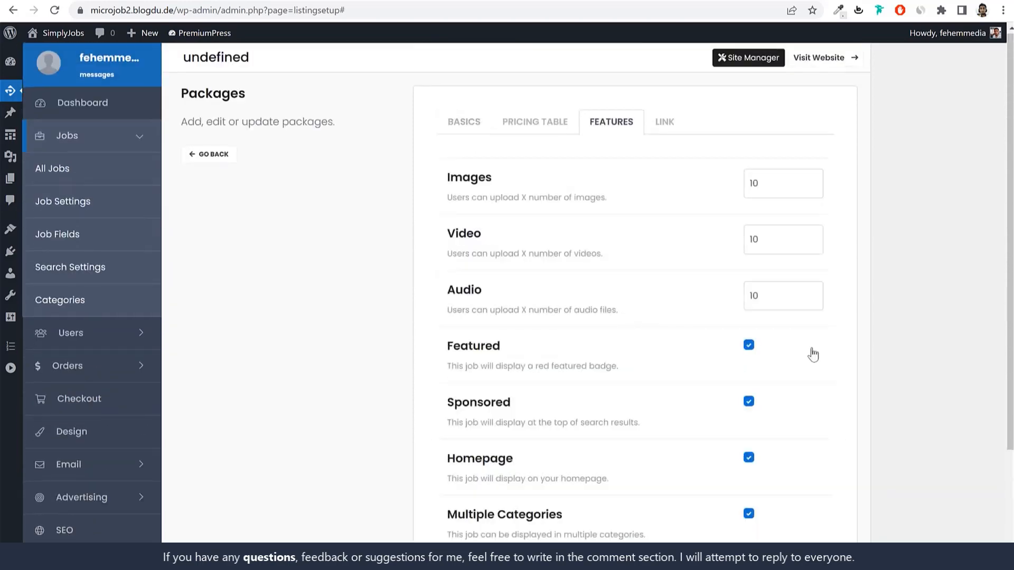
scroll(761, 319, down, 2)
scroll(762, 320, down, 2)
Step: Untick Featured, Sponsored and Homepage, keep Multiple Categories, and save the Free Package
click(749, 216)
click(748, 272)
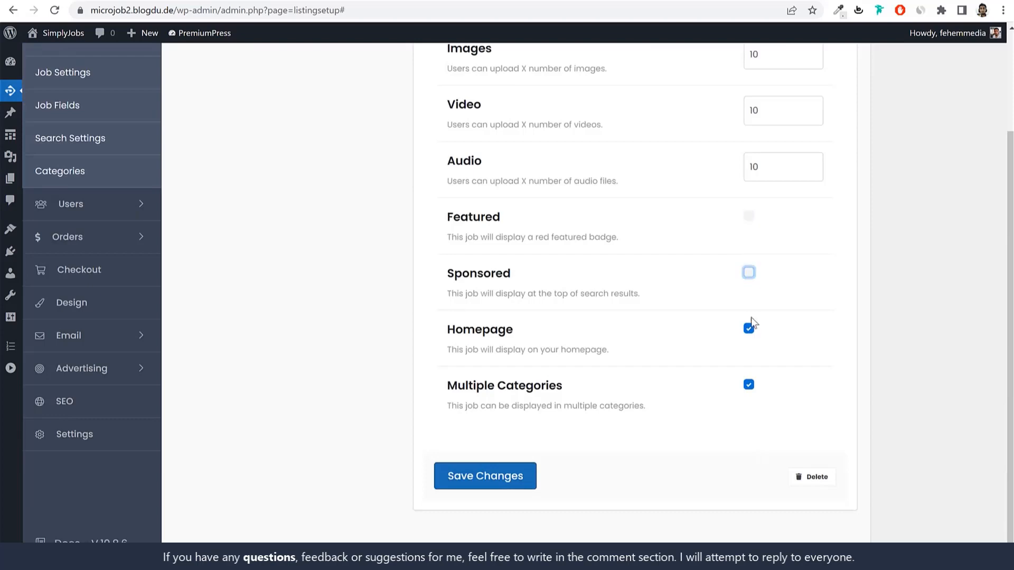
click(749, 329)
click(749, 385)
click(750, 385)
drag(441, 388, 569, 391)
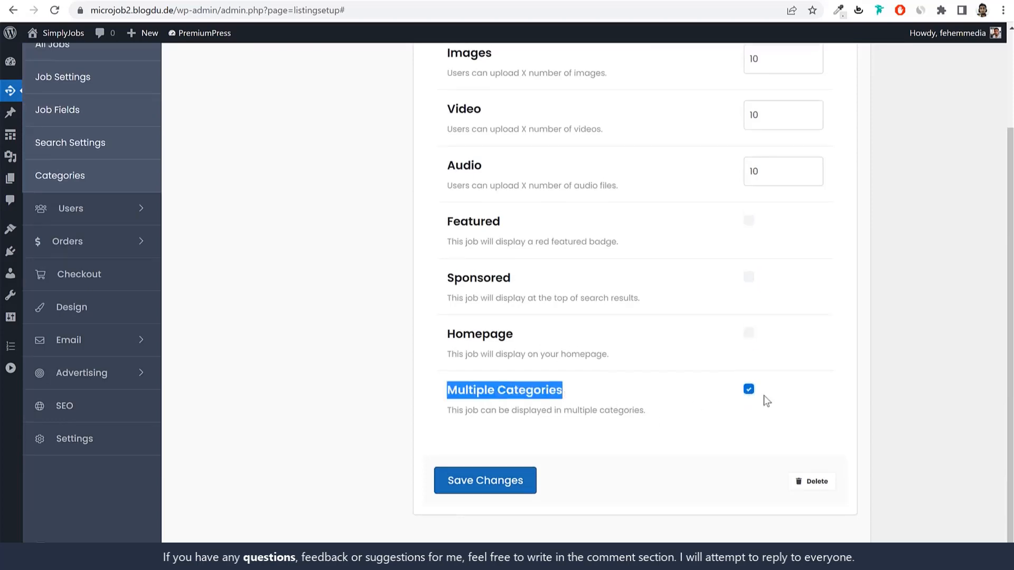
scroll(769, 283, up, 3)
click(653, 124)
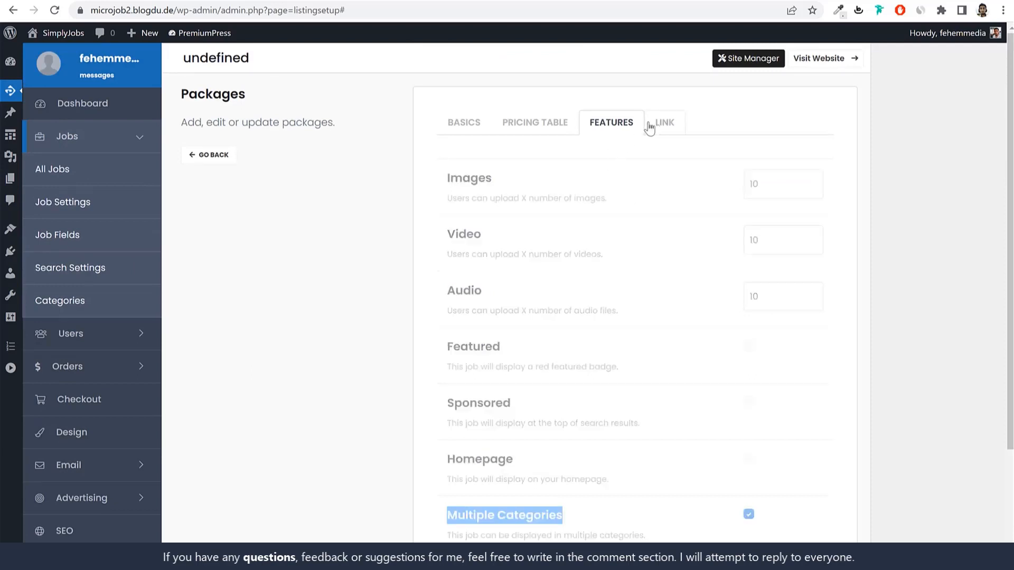
click(472, 126)
click(520, 485)
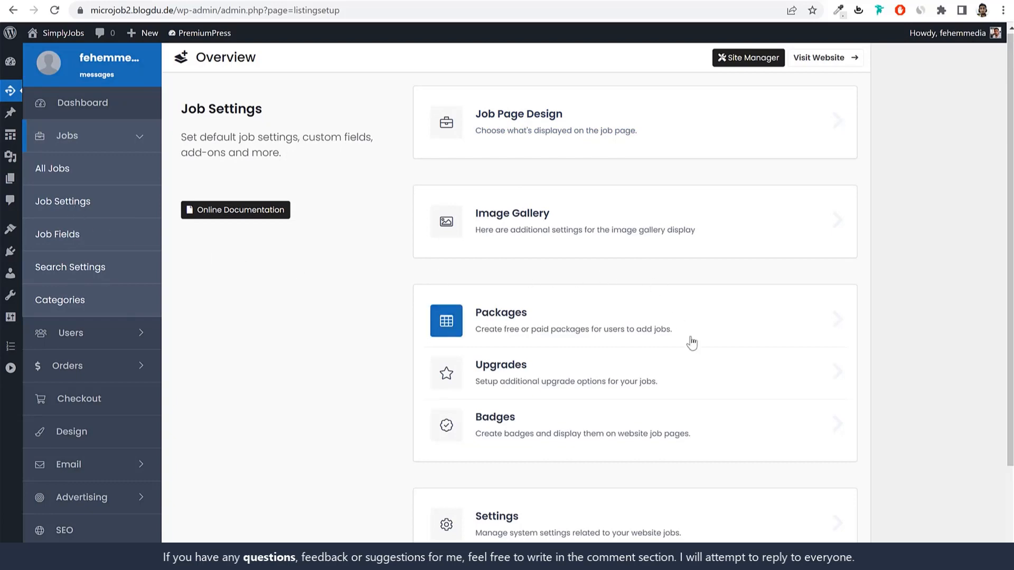
Step: In the global job settings, switch Display Jobs Packages off
scroll(690, 281, down, 2)
click(507, 404)
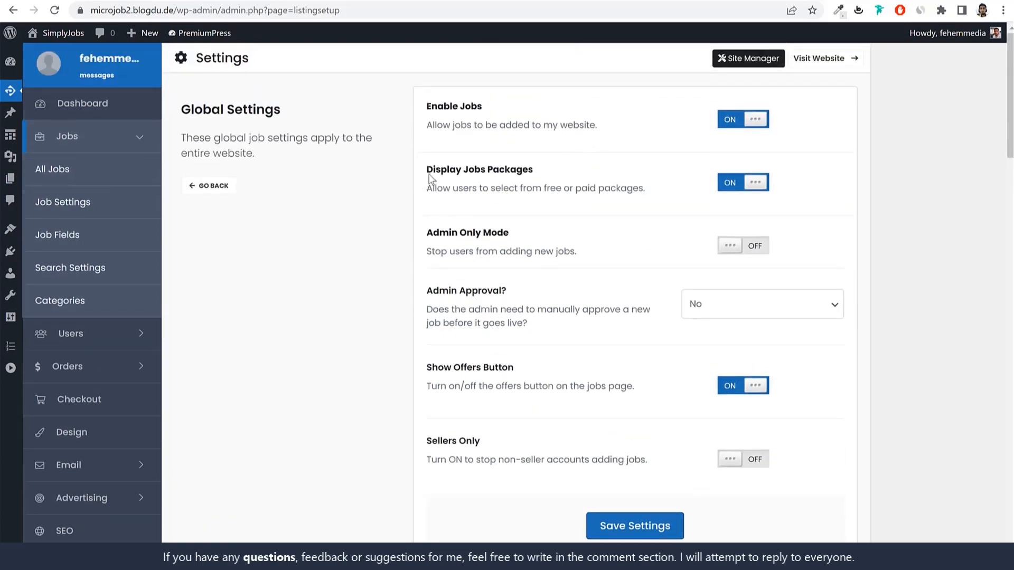
drag(436, 170, 570, 174)
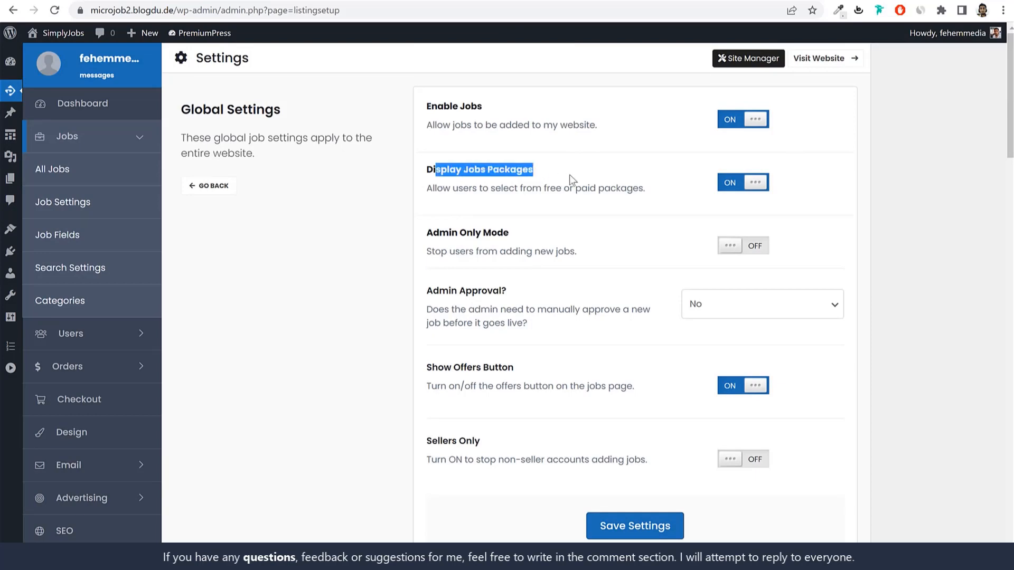
click(724, 185)
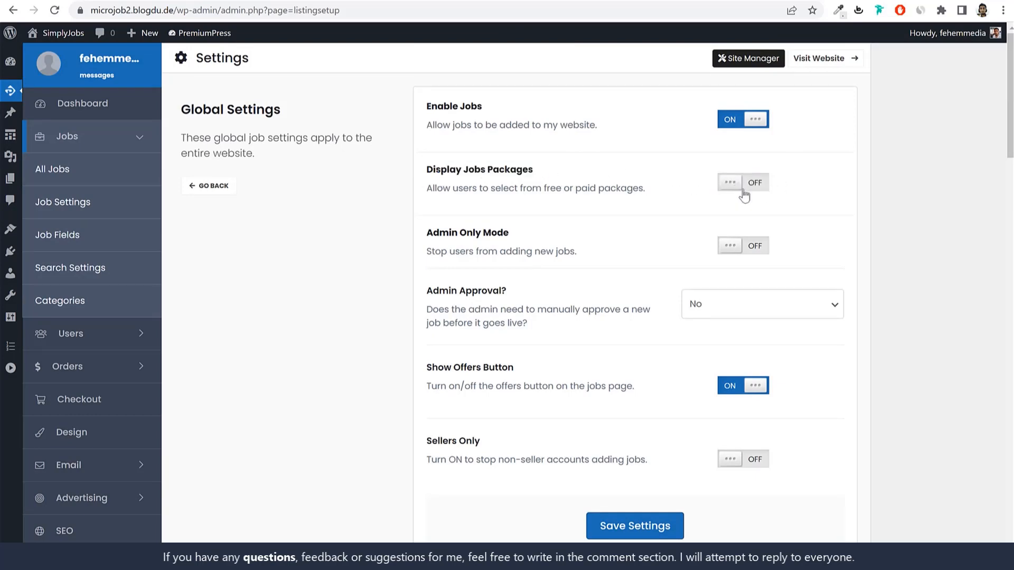
drag(535, 169, 472, 175)
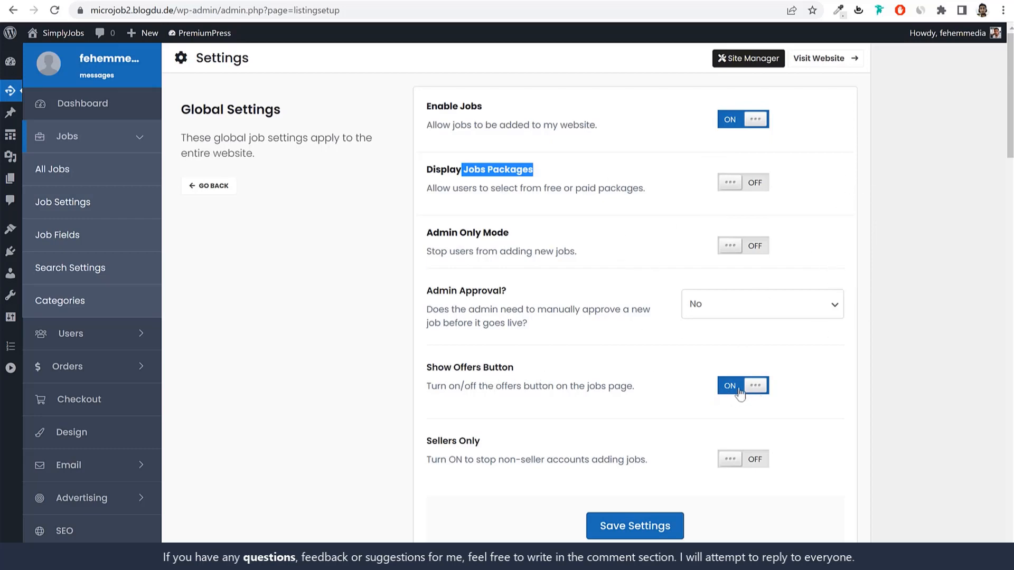
click(544, 306)
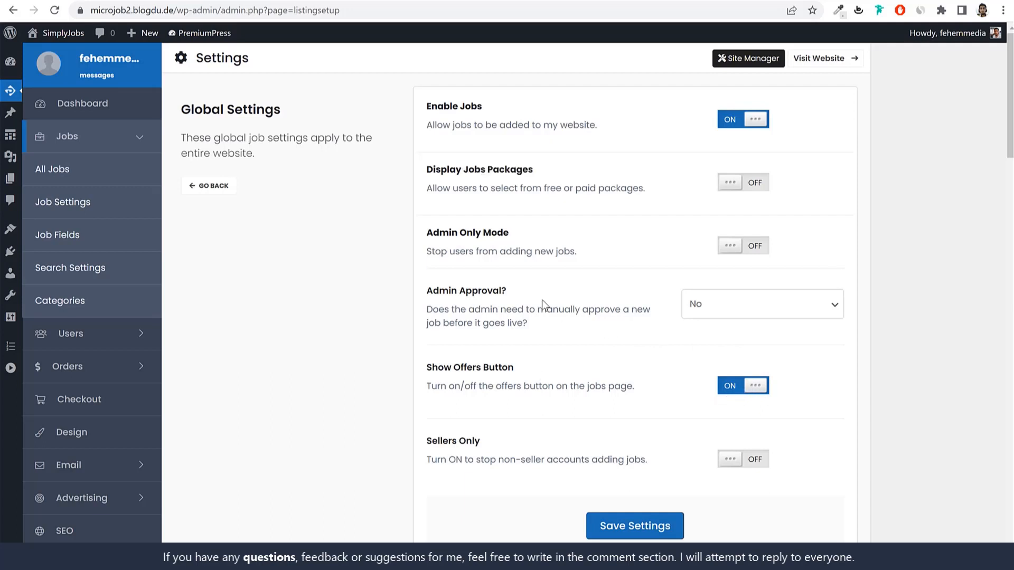
Step: Leave the Admin Approval dropdown set to No
click(758, 309)
click(876, 307)
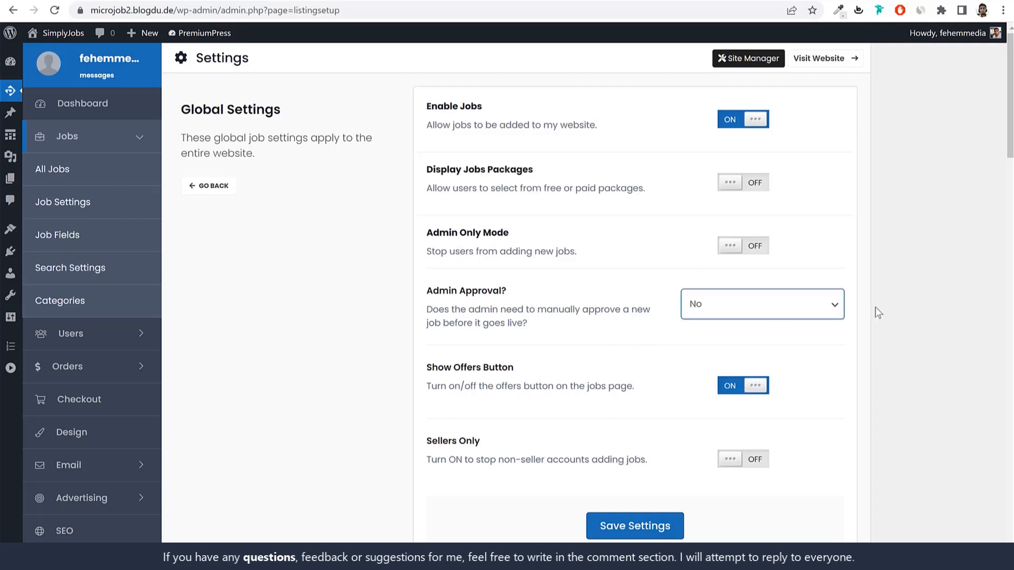
click(732, 307)
click(920, 300)
scroll(916, 302, down, 7)
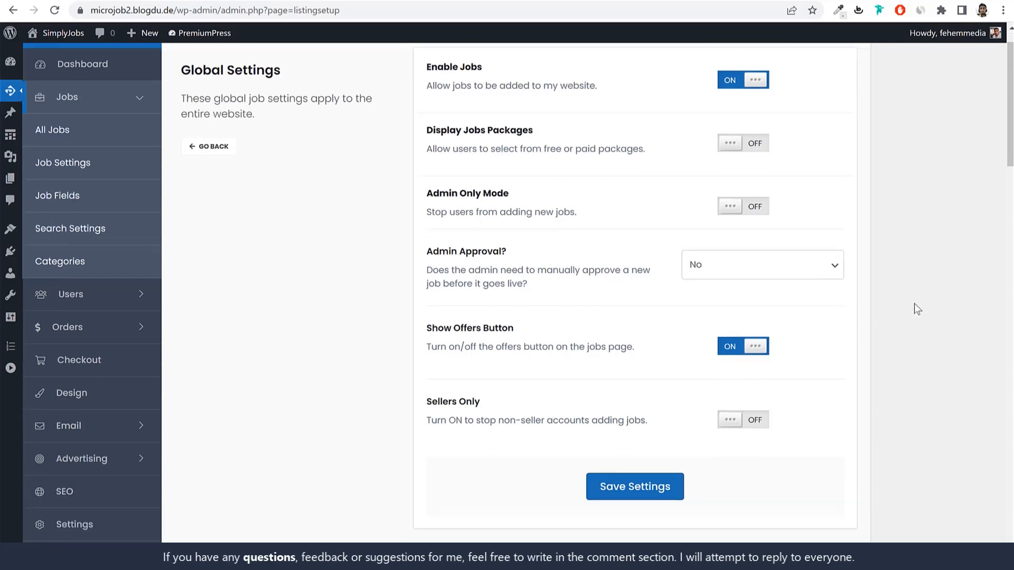
Step: Change Min. Description Length from 100 to 1000 and switch Multiple Categories on
scroll(907, 307, down, 1)
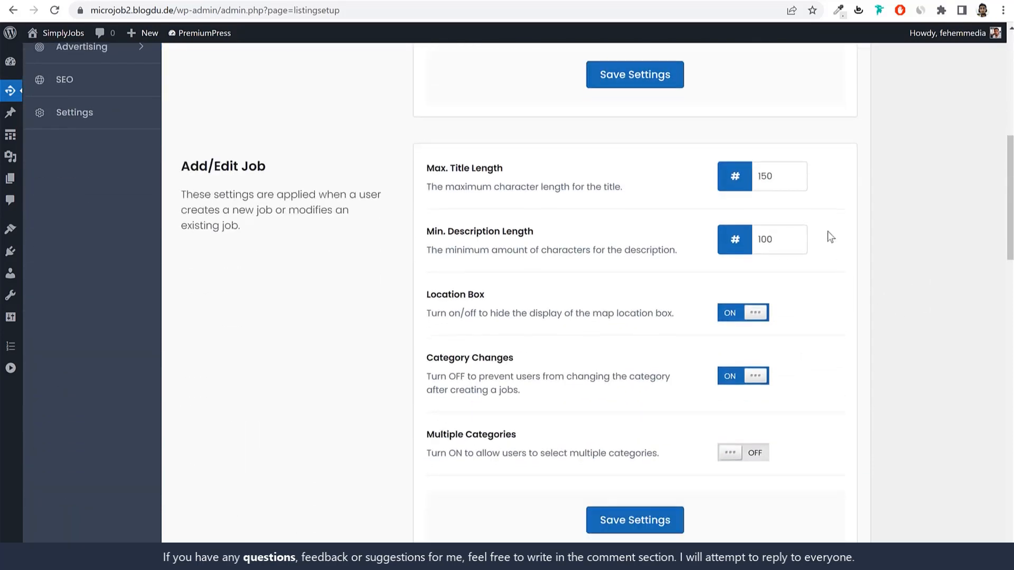
drag(782, 179, 714, 184)
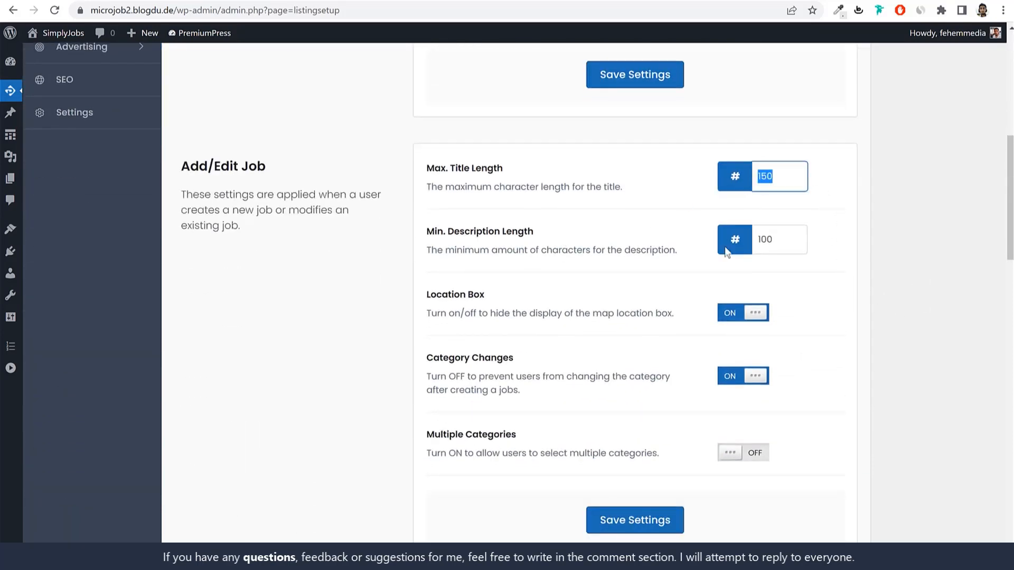
drag(781, 241, 732, 243)
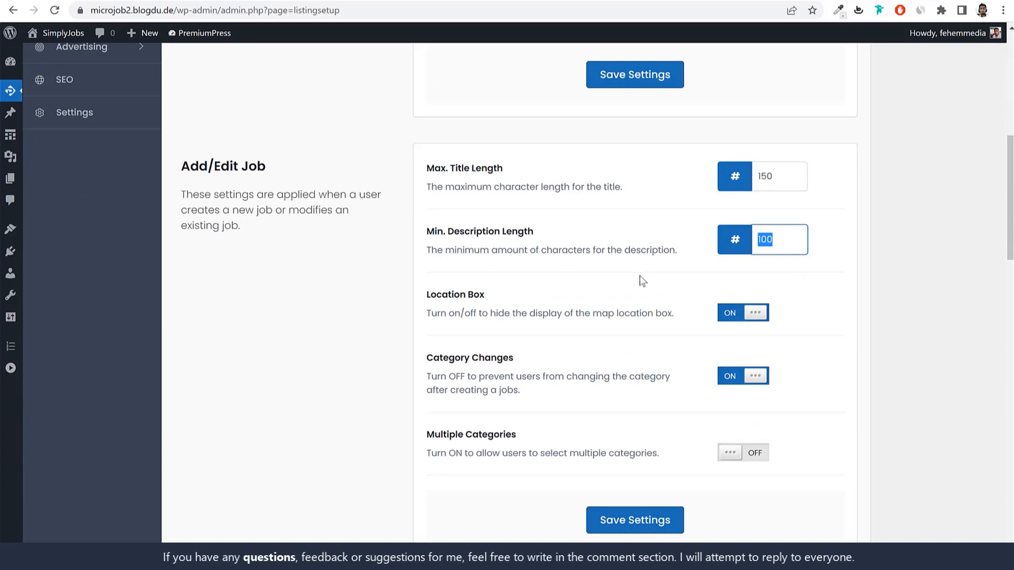
click(808, 239)
text(0)
click(865, 287)
scroll(848, 315, down, 2)
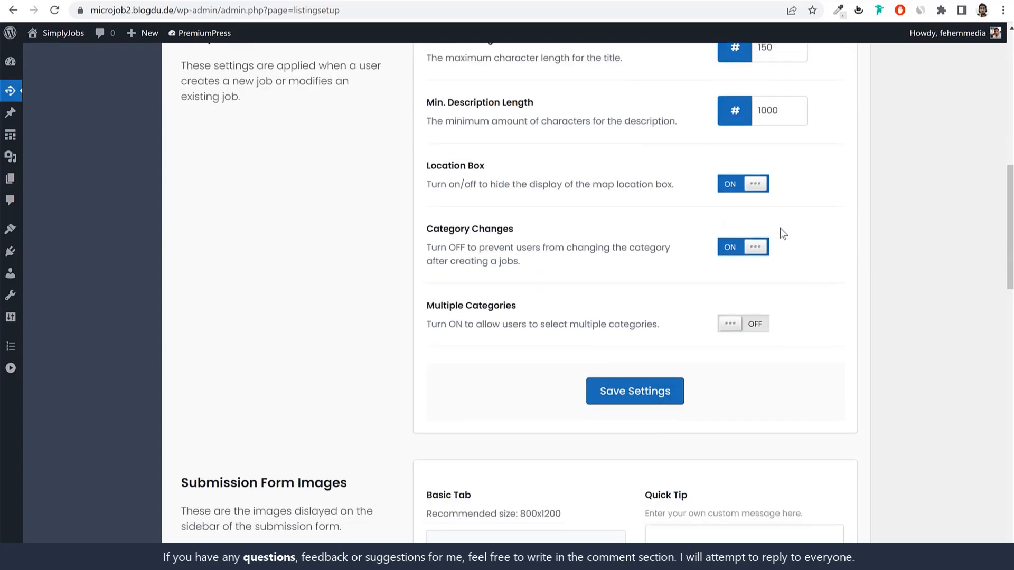
scroll(805, 328, down, 1)
click(731, 259)
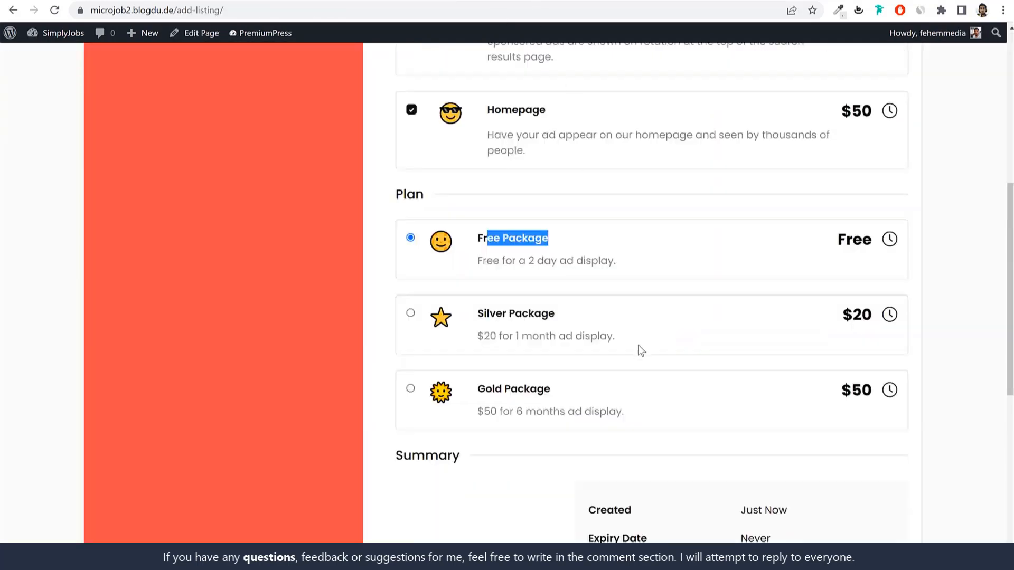
Step: On the front-end job form, visit Description, return to Basics, and pick the Music & Audio category
scroll(638, 348, down, 5)
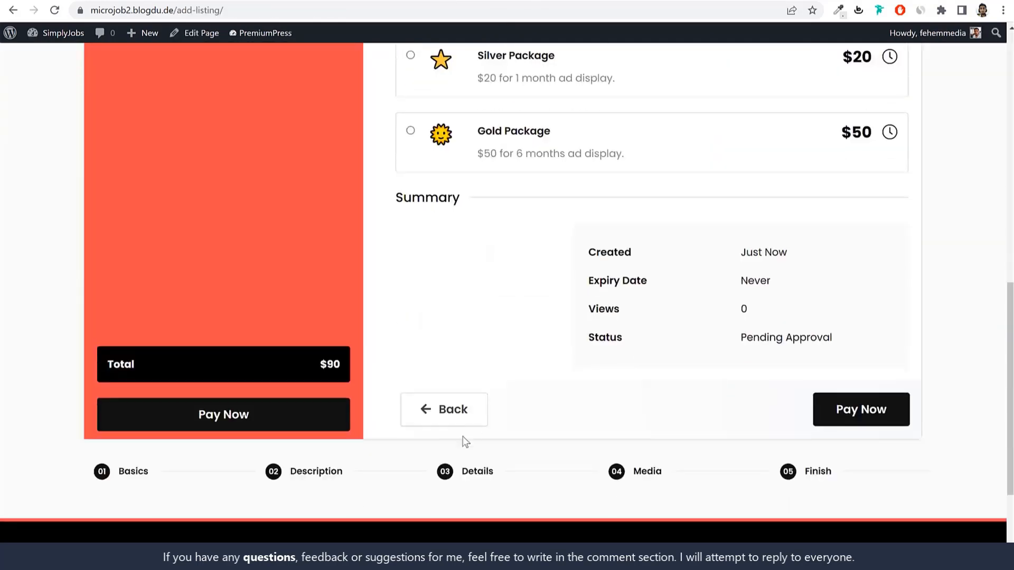
click(334, 479)
scroll(475, 385, down, 10)
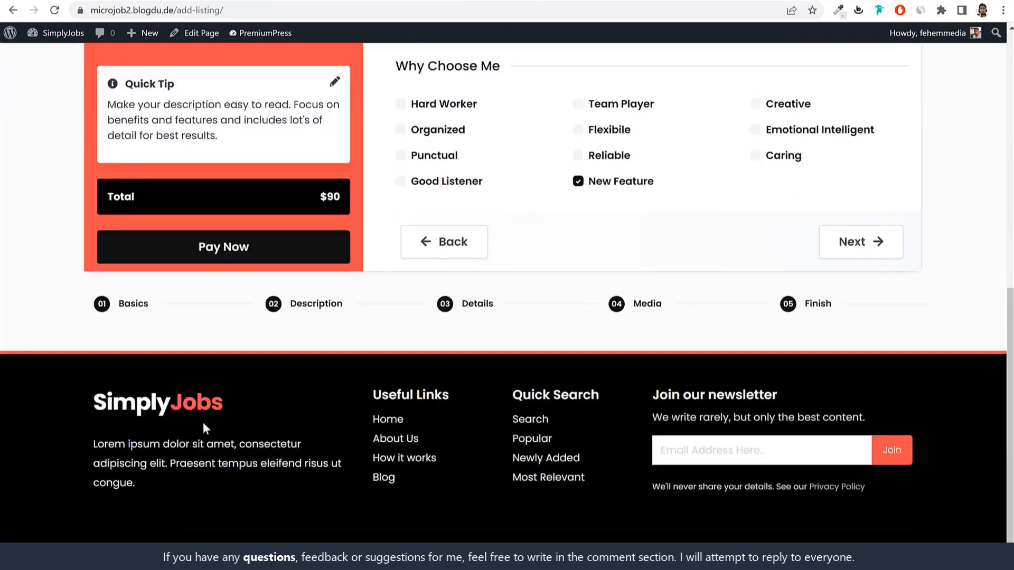
click(132, 309)
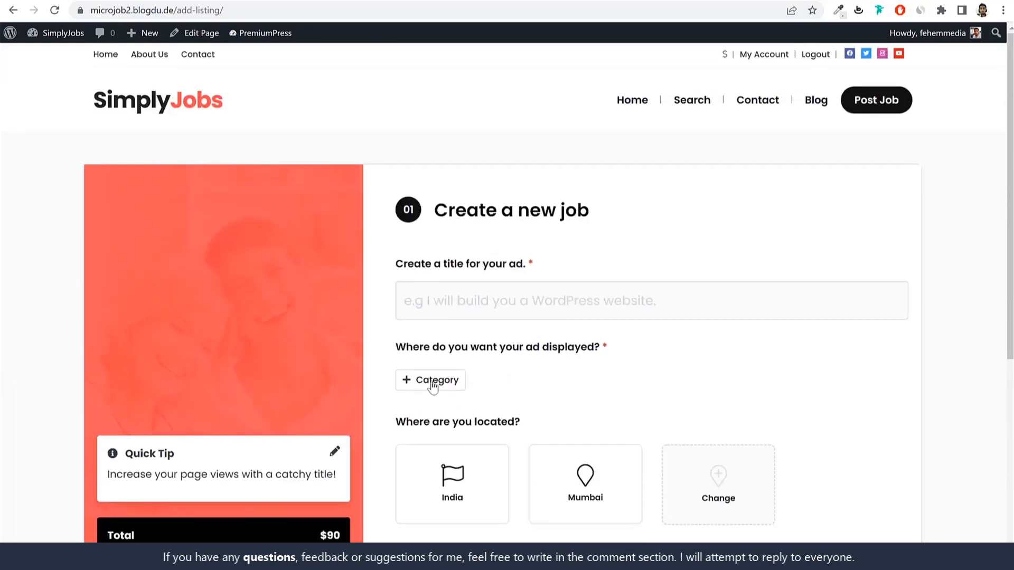
click(433, 381)
click(399, 218)
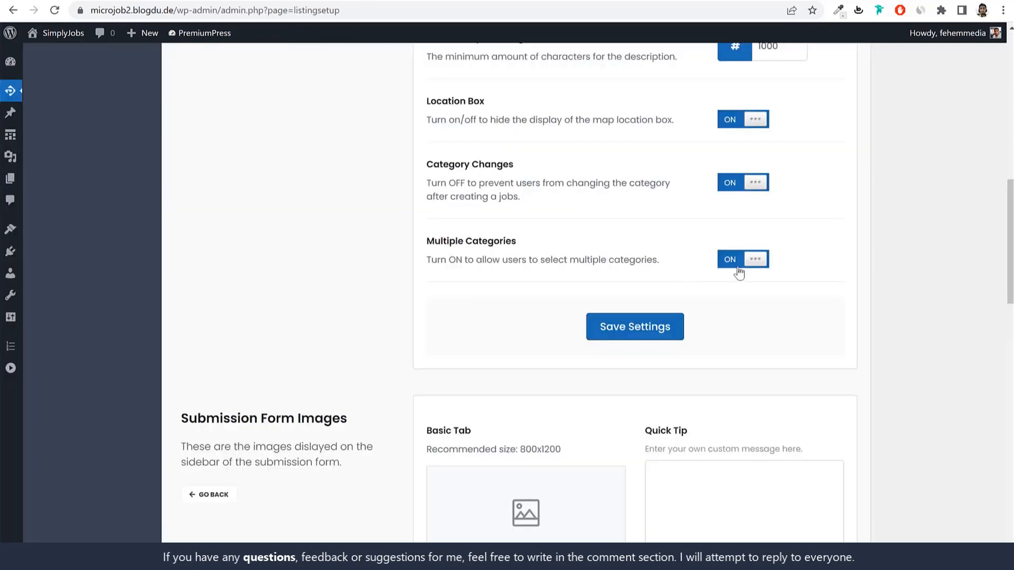
scroll(855, 338, down, 5)
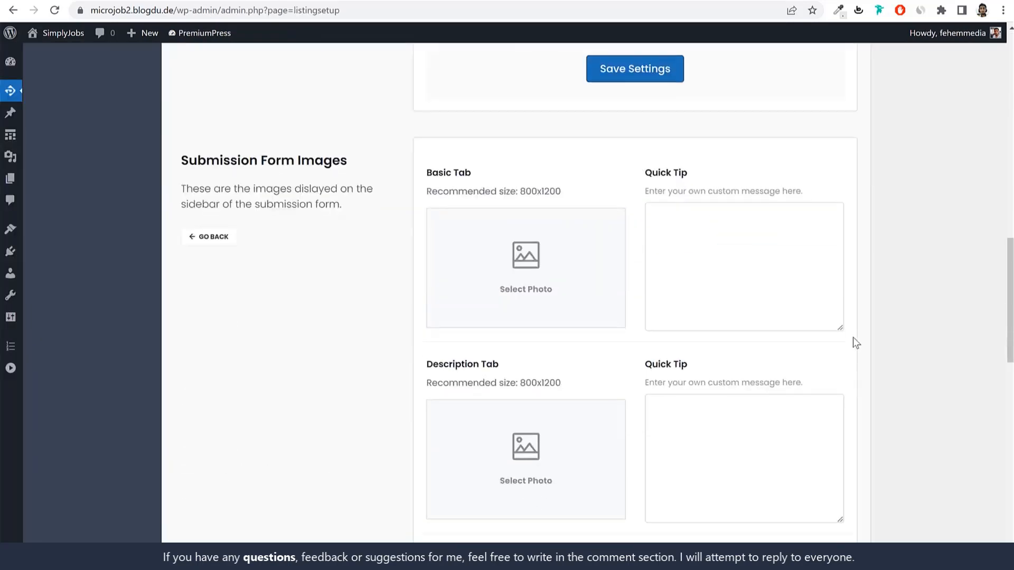
scroll(606, 319, down, 15)
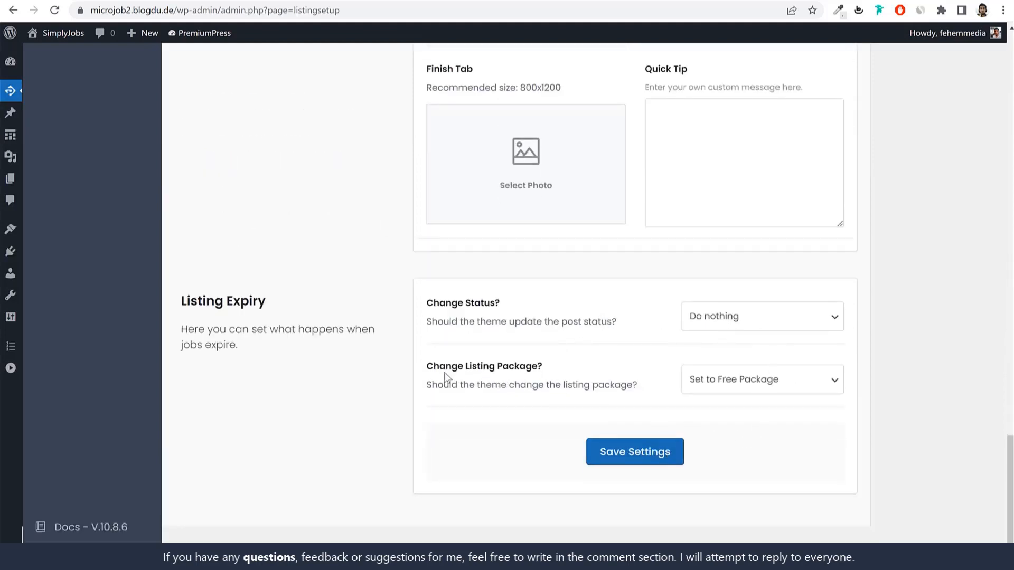
Step: Save the job listing settings, including the Listing Expiry choices, and return to the Job Settings overview
drag(472, 366, 534, 367)
click(855, 410)
scroll(864, 423, up, 15)
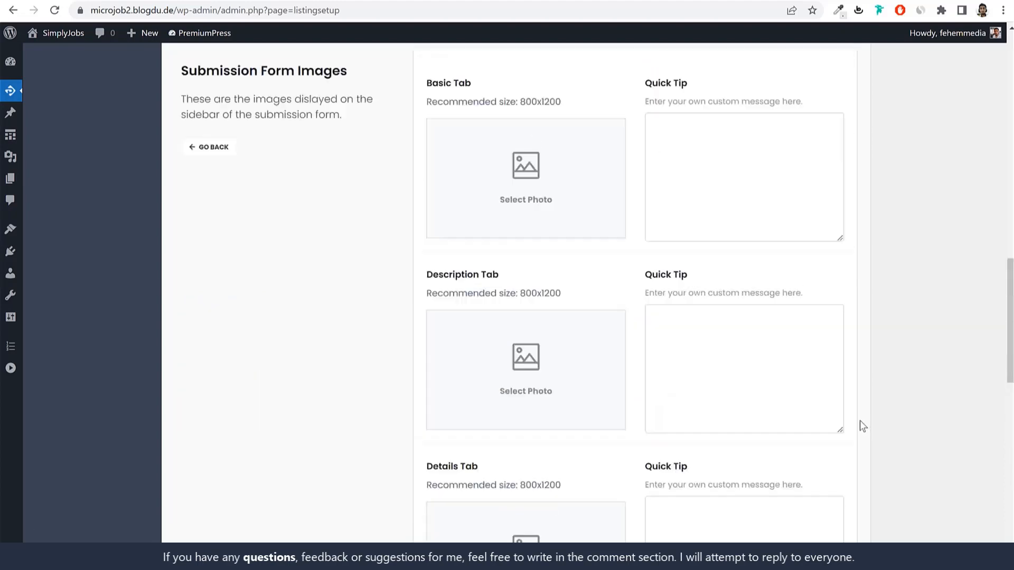
scroll(861, 426, up, 10)
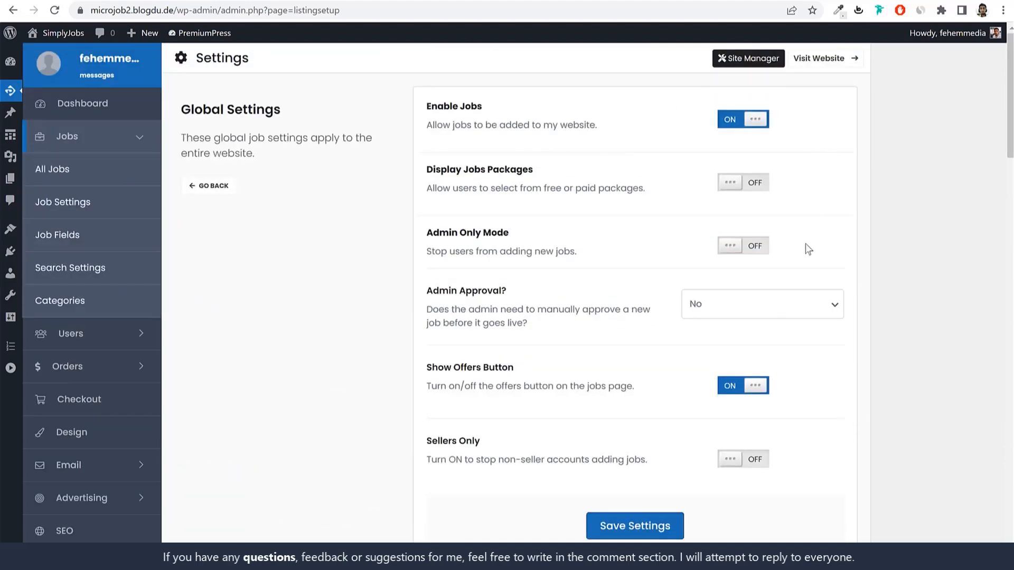
scroll(619, 336, down, 20)
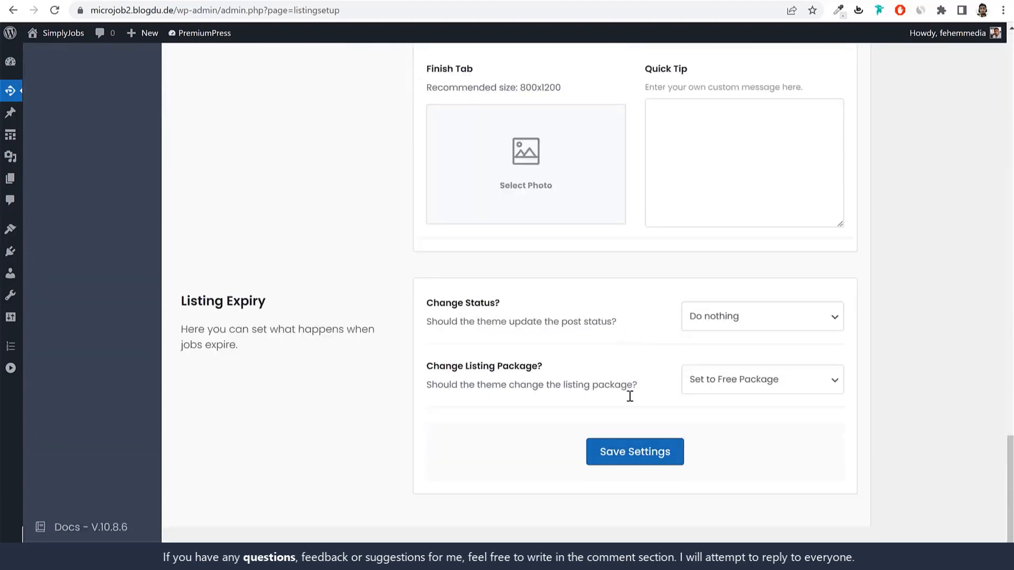
click(639, 457)
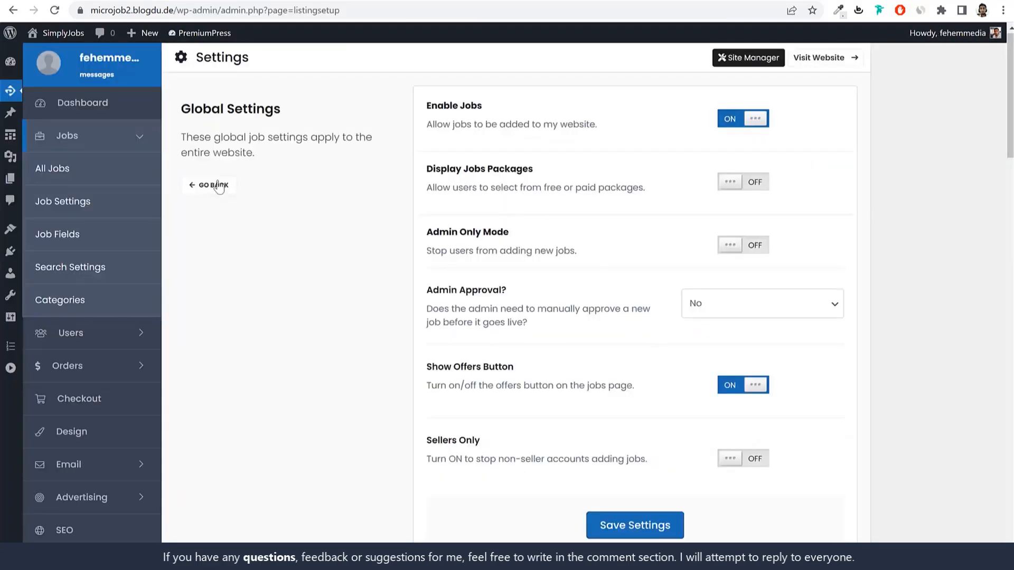
click(213, 185)
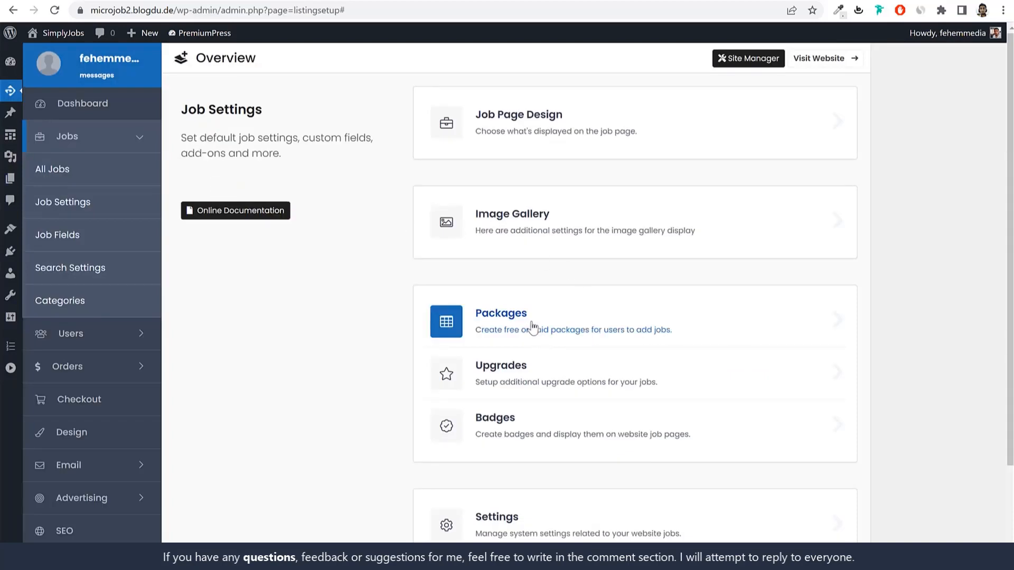
Step: Open Badges from the Job Settings overview and scroll through the Gold and Verified badges
click(539, 439)
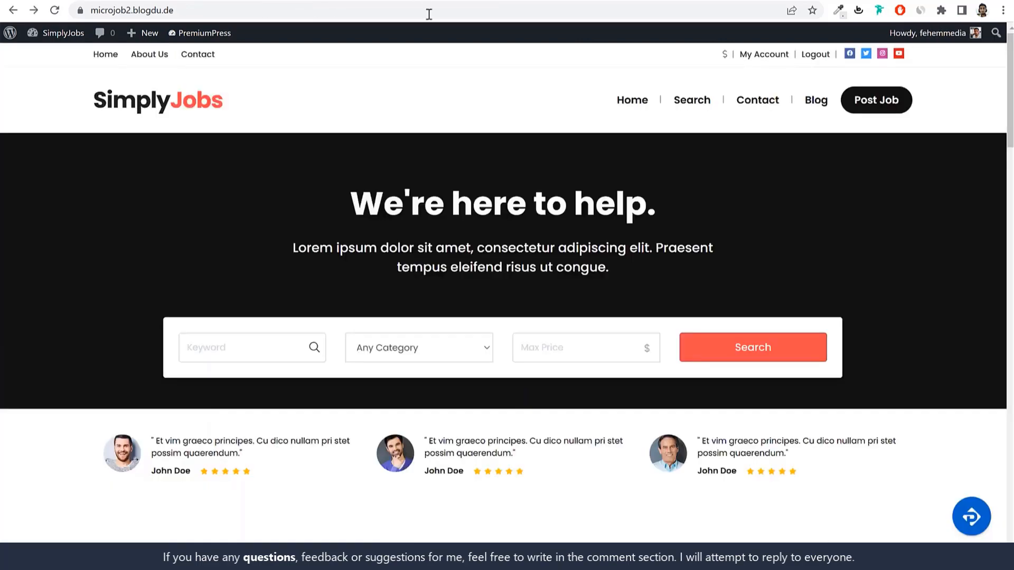
scroll(502, 227, down, 10)
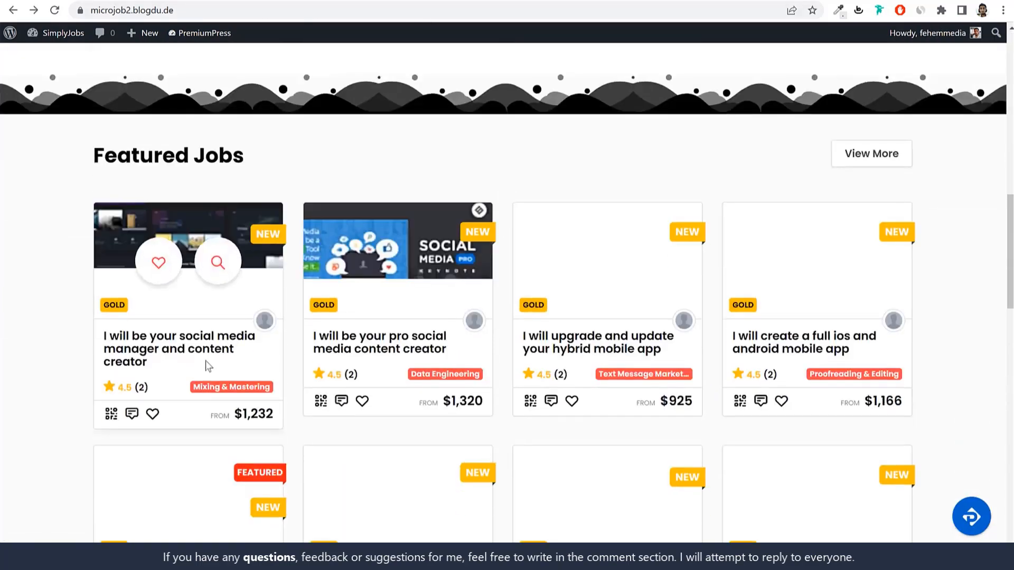
scroll(220, 296, down, 3)
scroll(930, 235, down, 1)
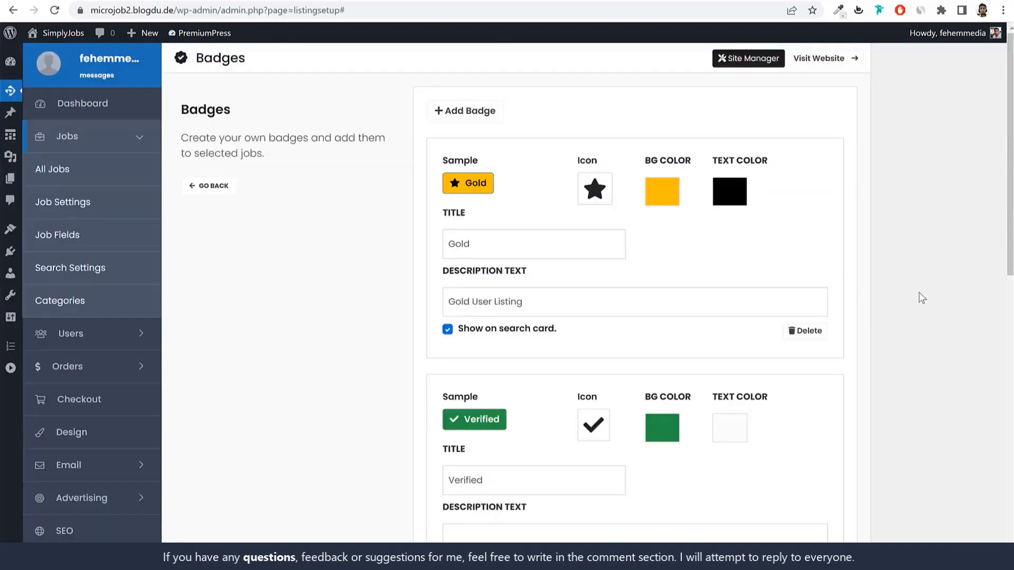
Step: Inspect the Gold, Verified and Awesome badge titles and descriptions, then go back to the overview
click(583, 309)
scroll(907, 313, down, 4)
drag(552, 286, 416, 294)
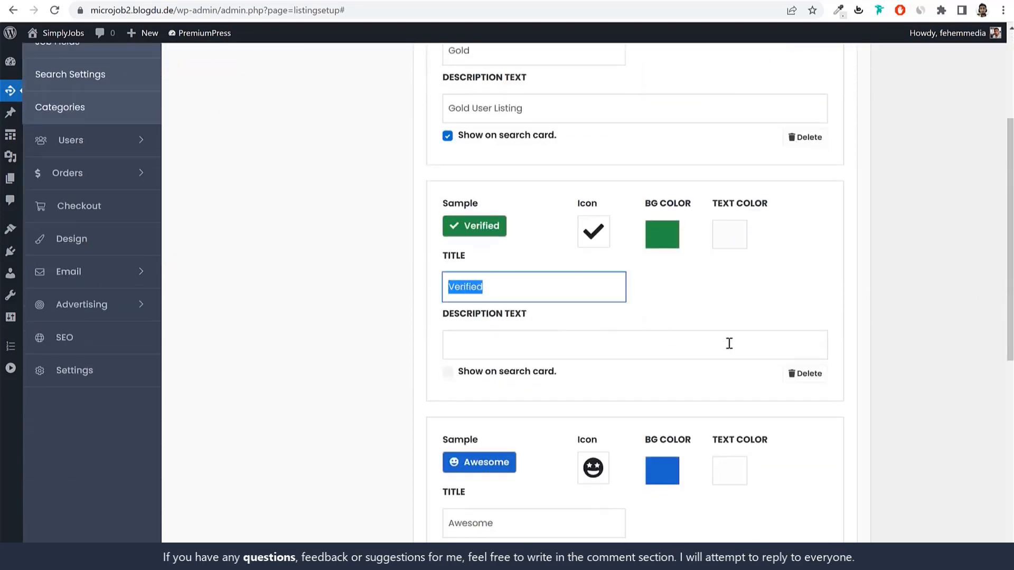
scroll(834, 380, down, 4)
drag(526, 342, 421, 340)
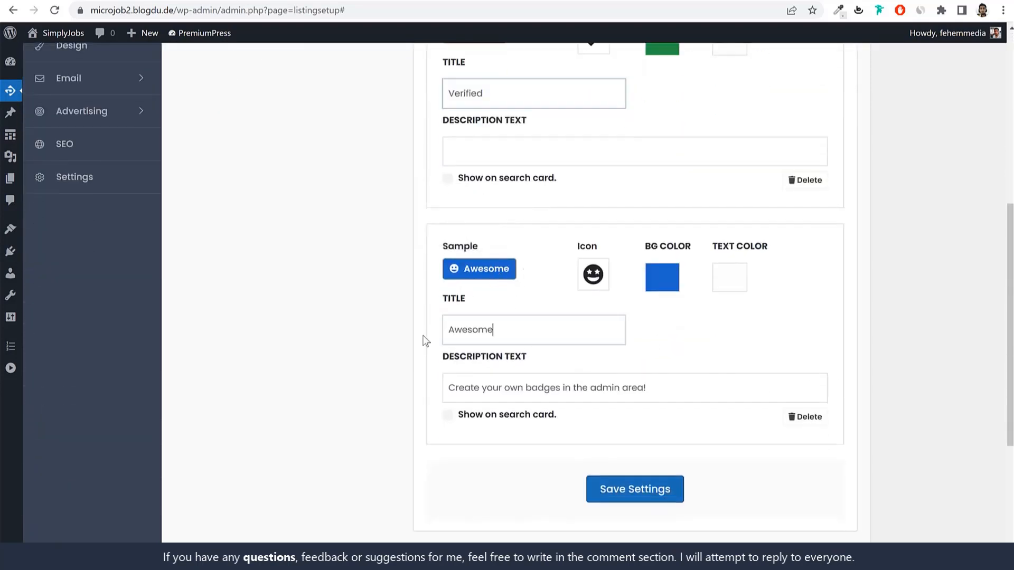
scroll(570, 367, up, 8)
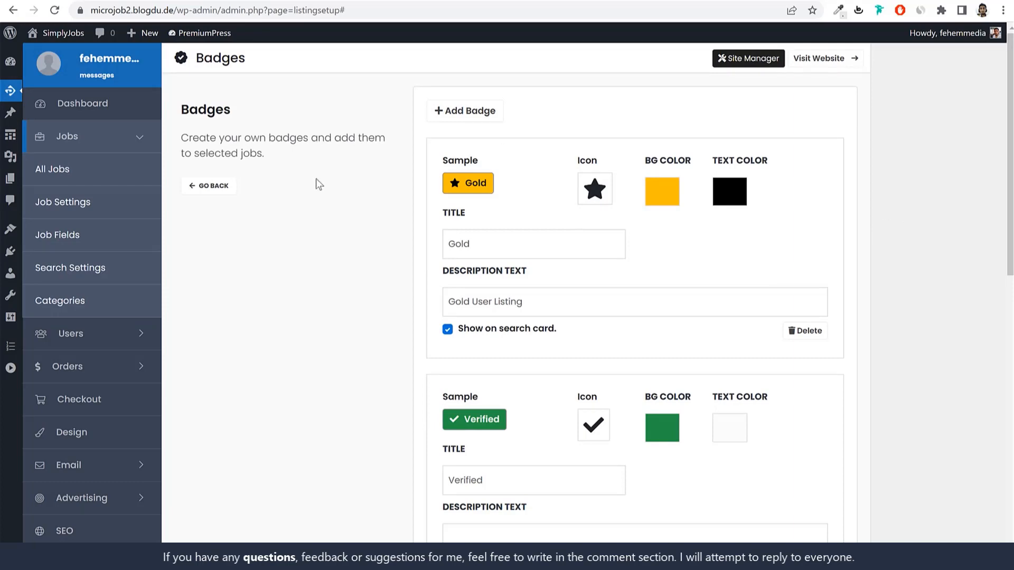
click(207, 185)
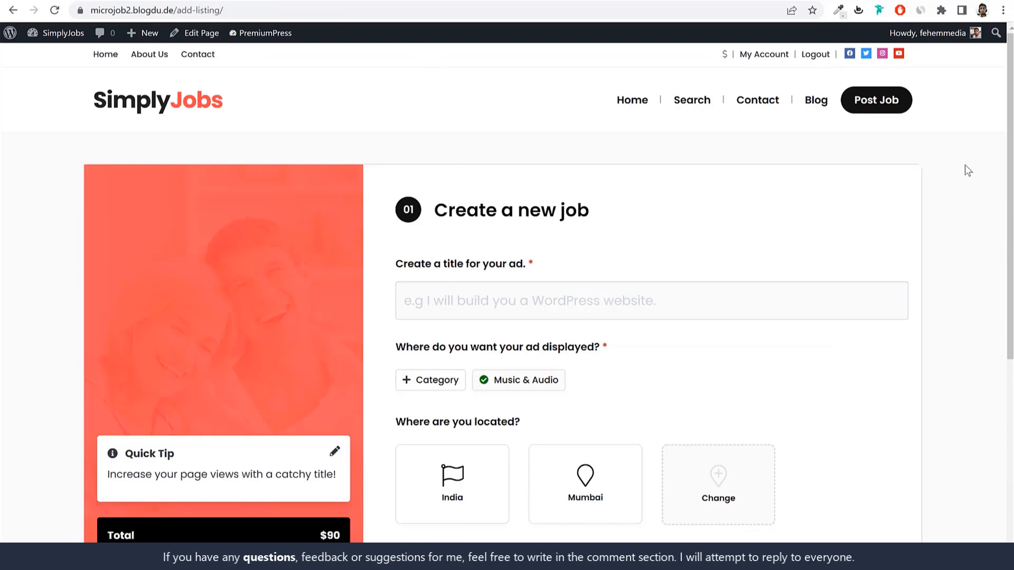
Step: Copy the site URL, load it in a new incognito window, and open its Register page
scroll(446, 228, down, 5)
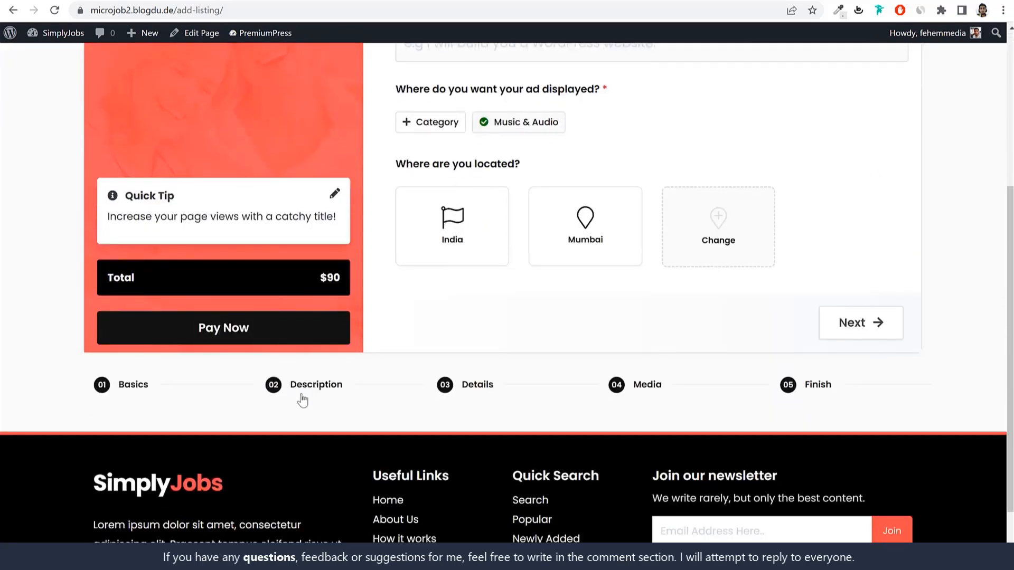
scroll(679, 328, up, 5)
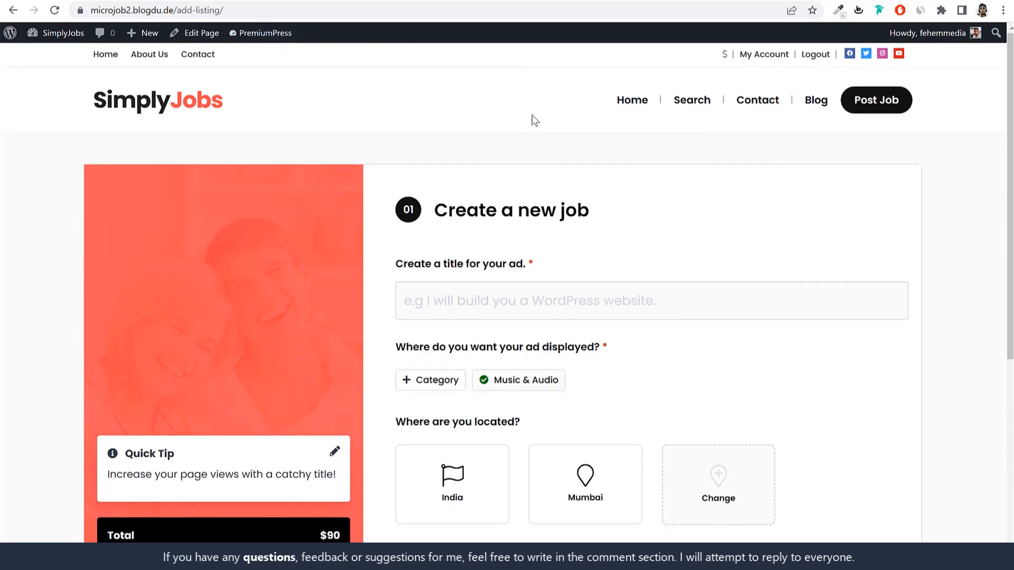
drag(226, 10, 91, 10)
key(ctrl+c)
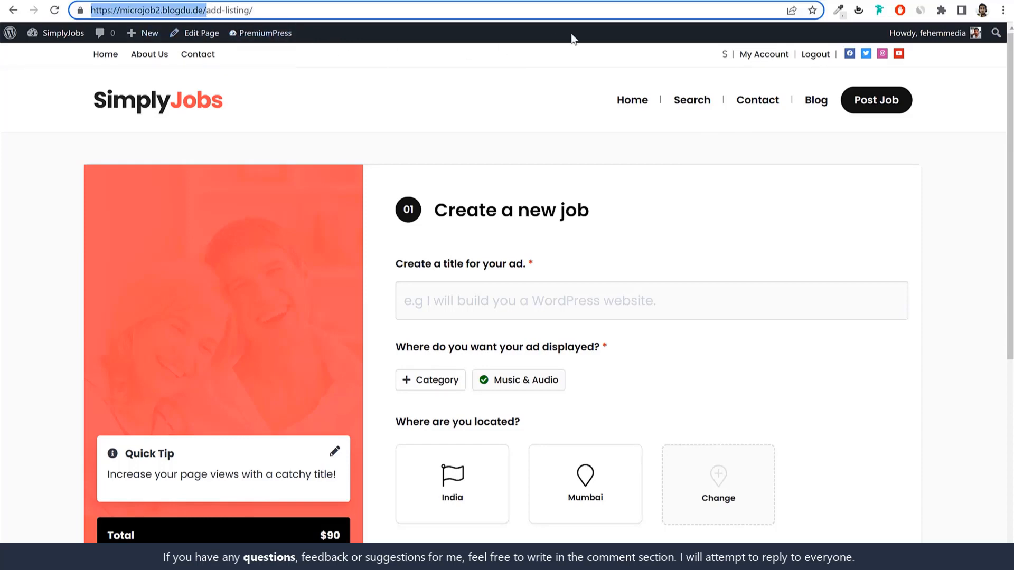
click(1002, 10)
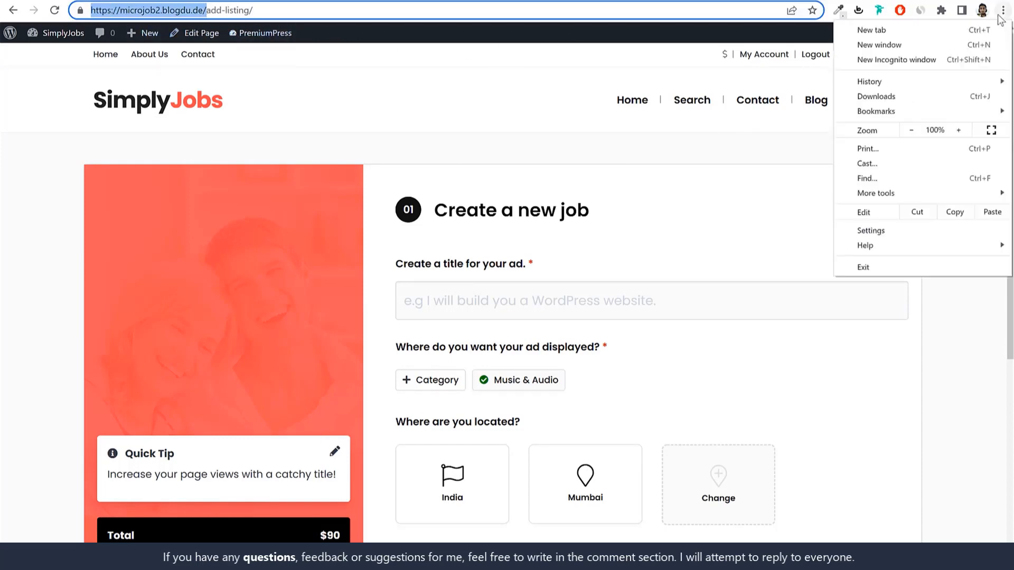
click(905, 60)
key(ctrl+v)
key(Return)
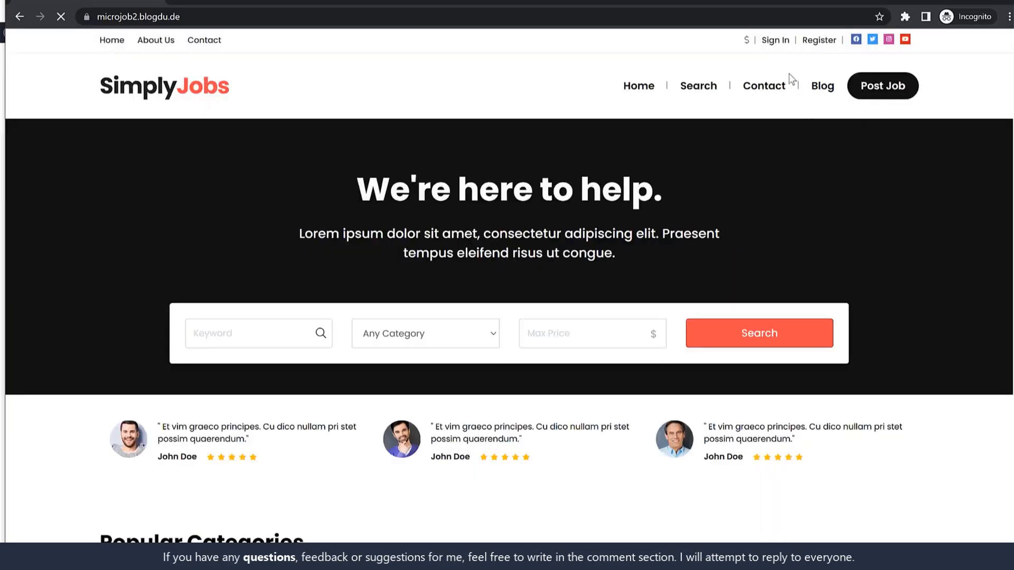
click(814, 41)
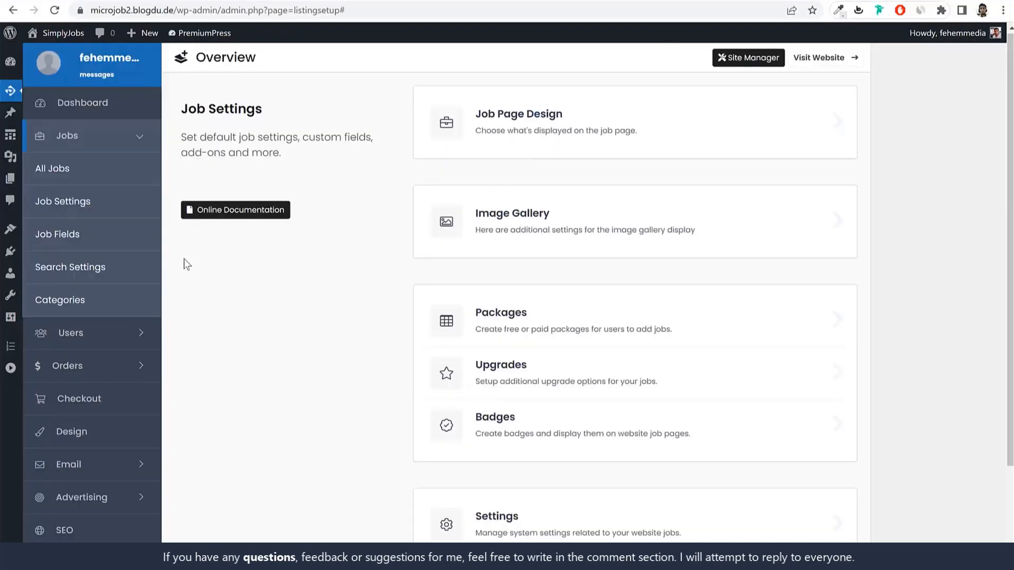
Step: Switch from the Jobs to the Users settings group and open the Registration settings
click(124, 144)
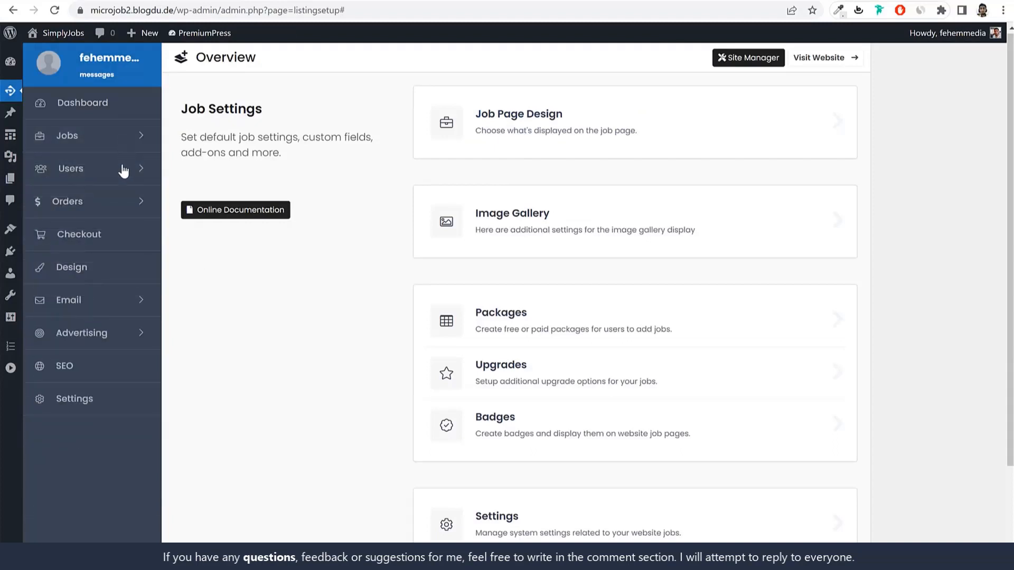
click(119, 170)
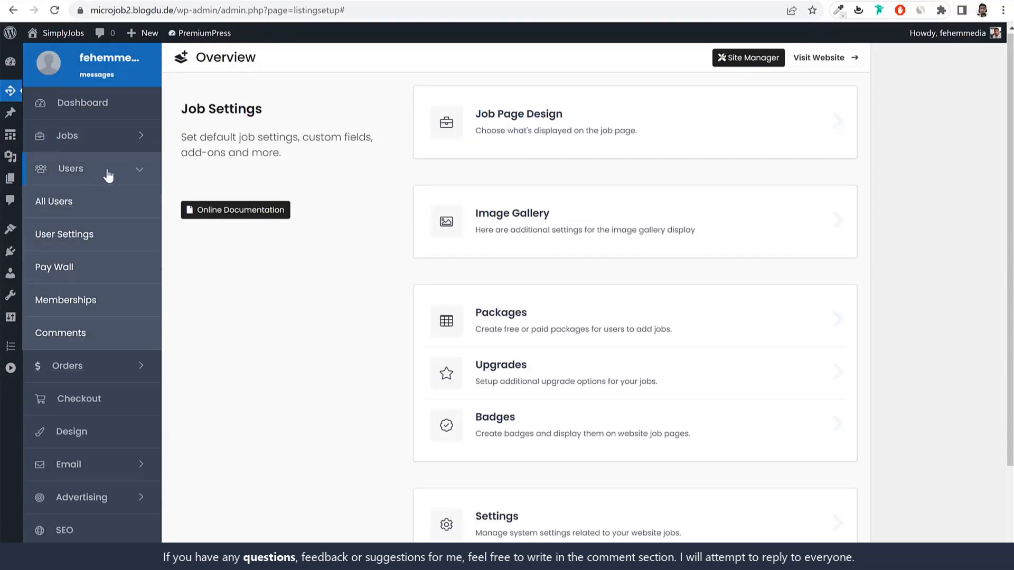
click(90, 235)
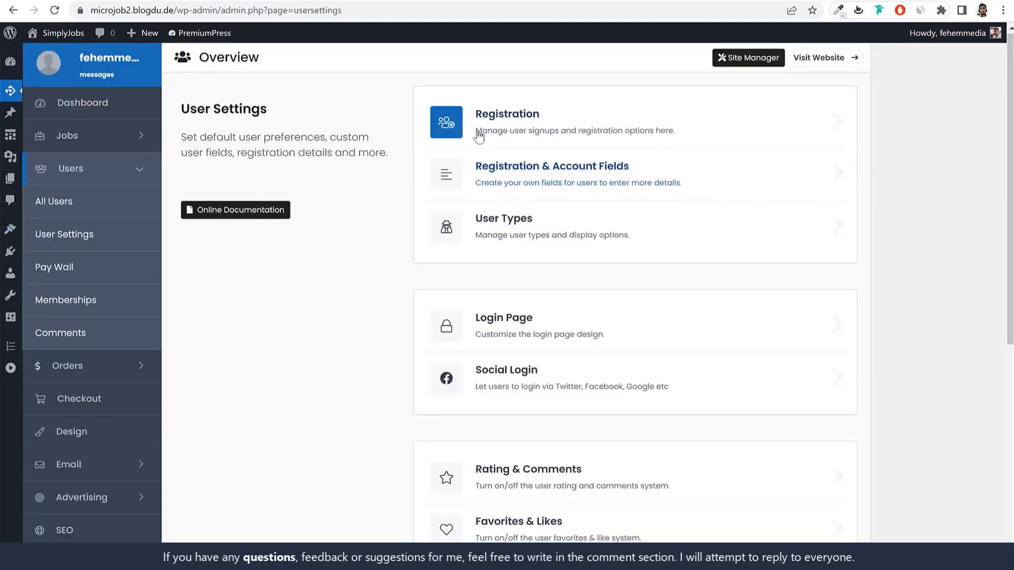
click(535, 119)
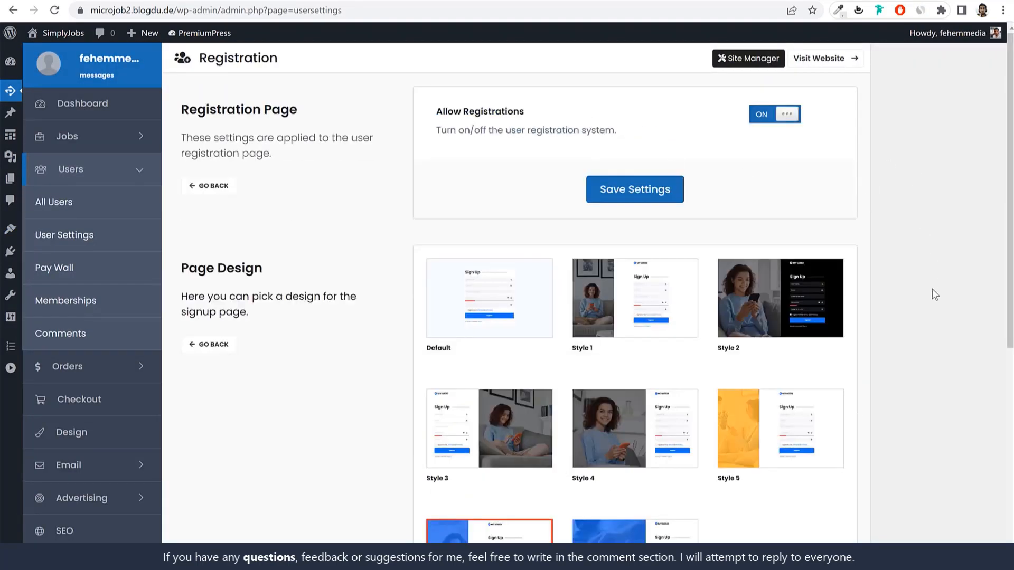
scroll(919, 330, down, 5)
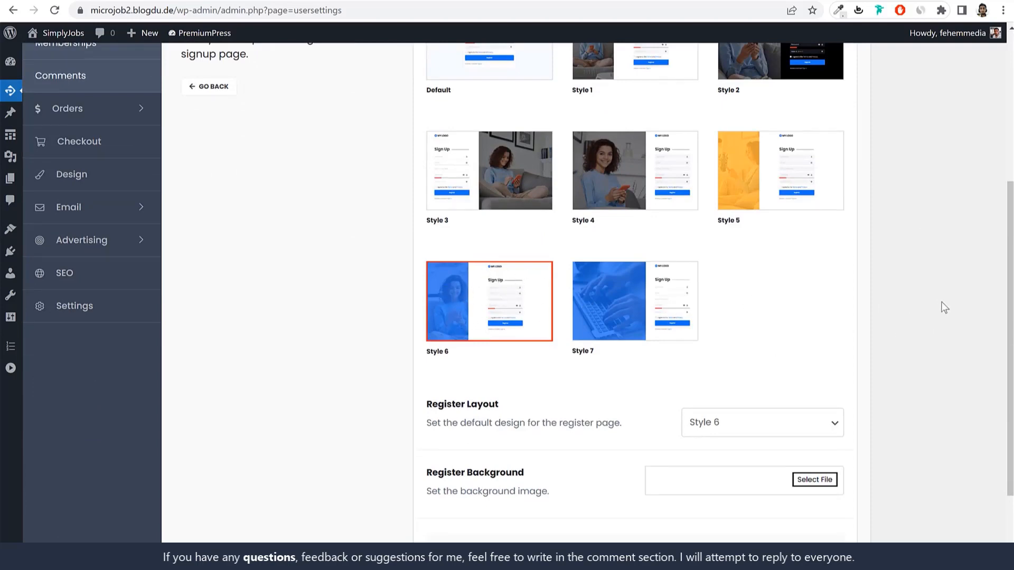
scroll(942, 302, up, 5)
scroll(945, 298, down, 1)
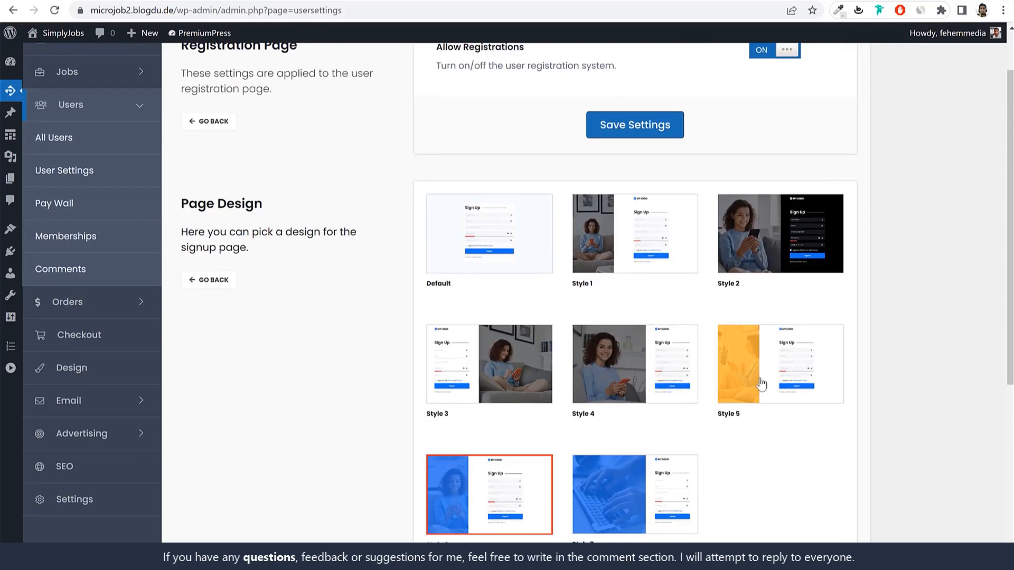
Step: Preview the Style 4 and Style 5 sign-up page designs
click(653, 375)
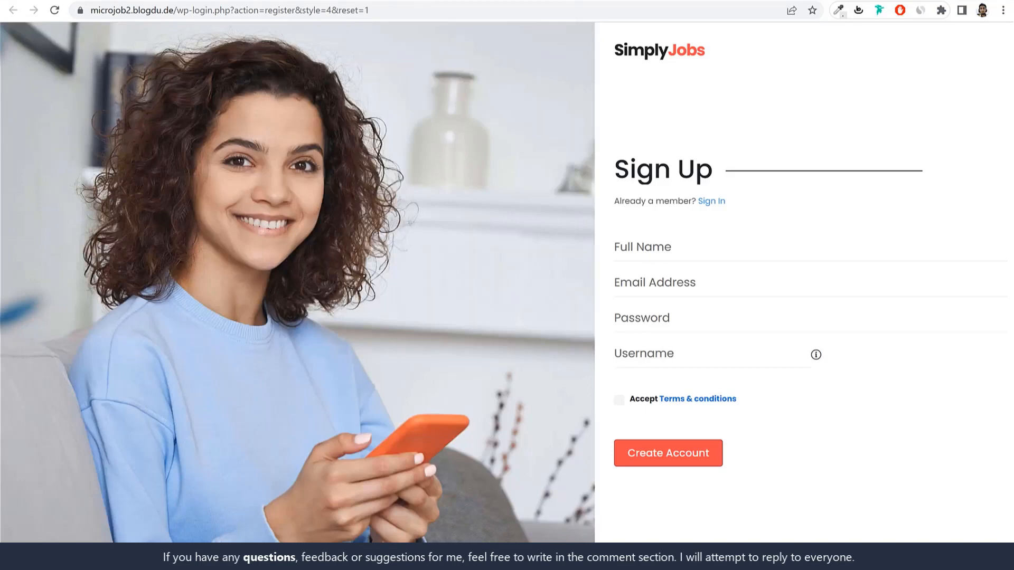
key(ctrl+w)
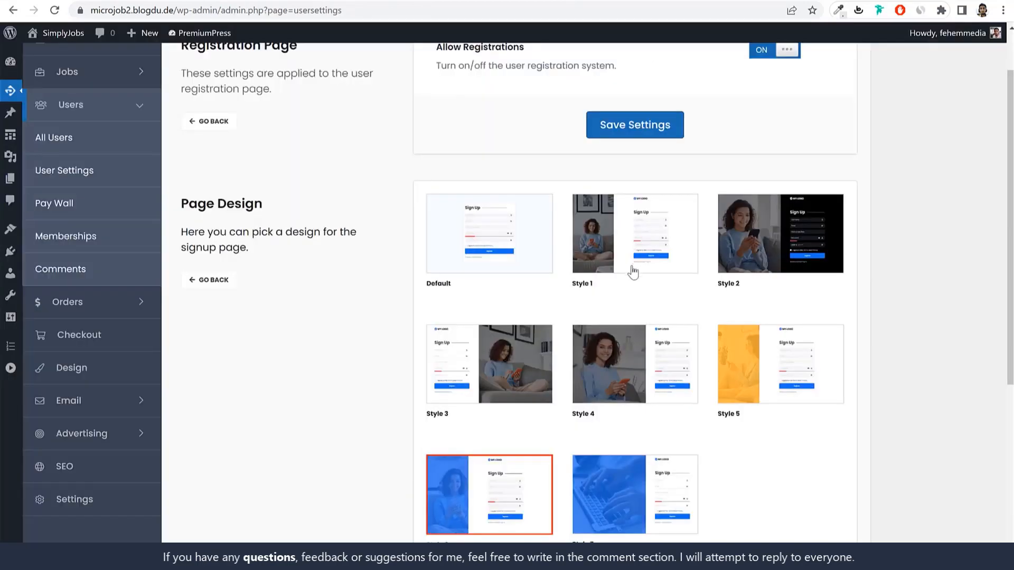
click(783, 365)
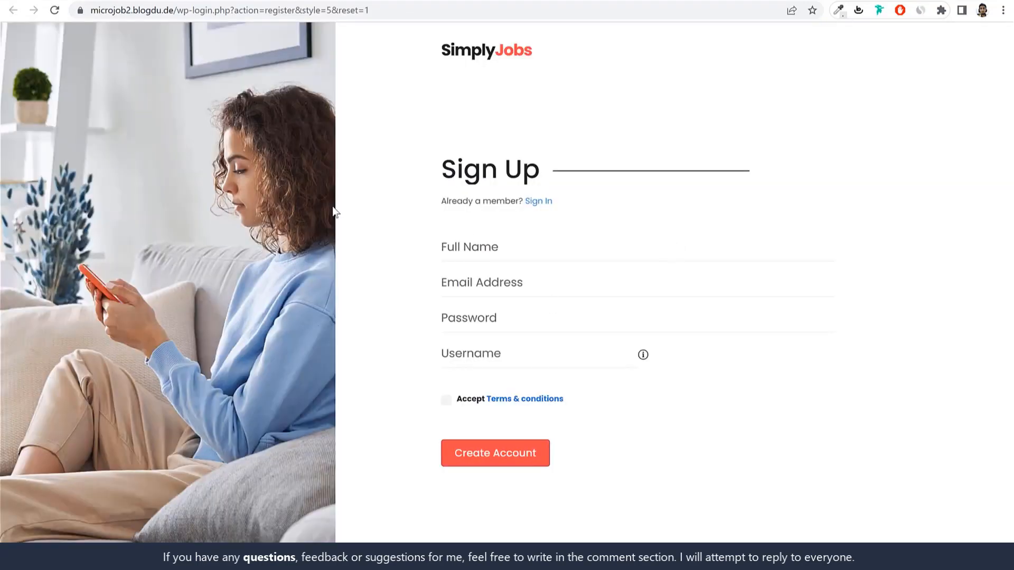
click(416, 1)
scroll(861, 340, down, 5)
scroll(861, 340, up, 5)
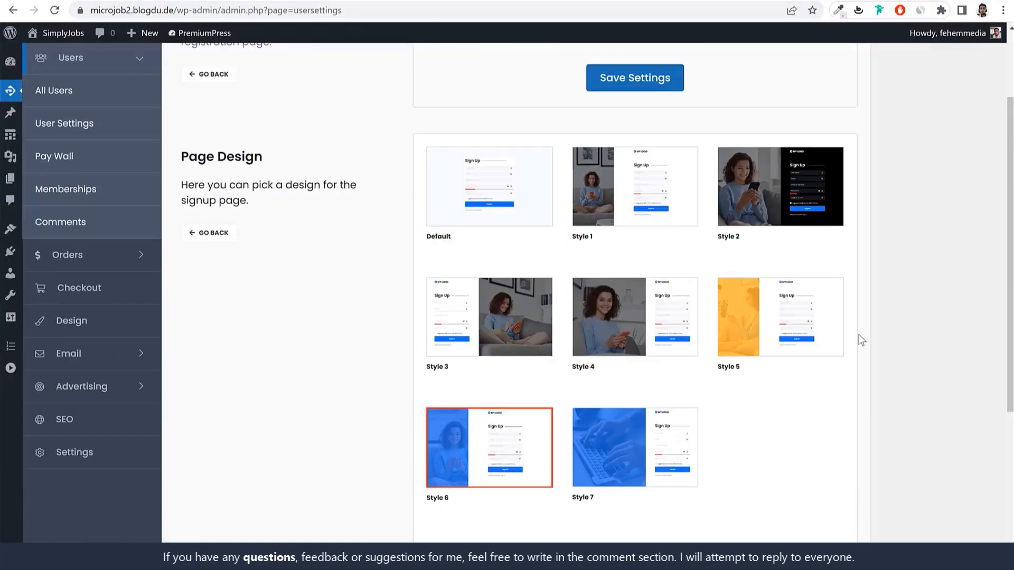
scroll(860, 340, down, 1)
scroll(761, 521, down, 2)
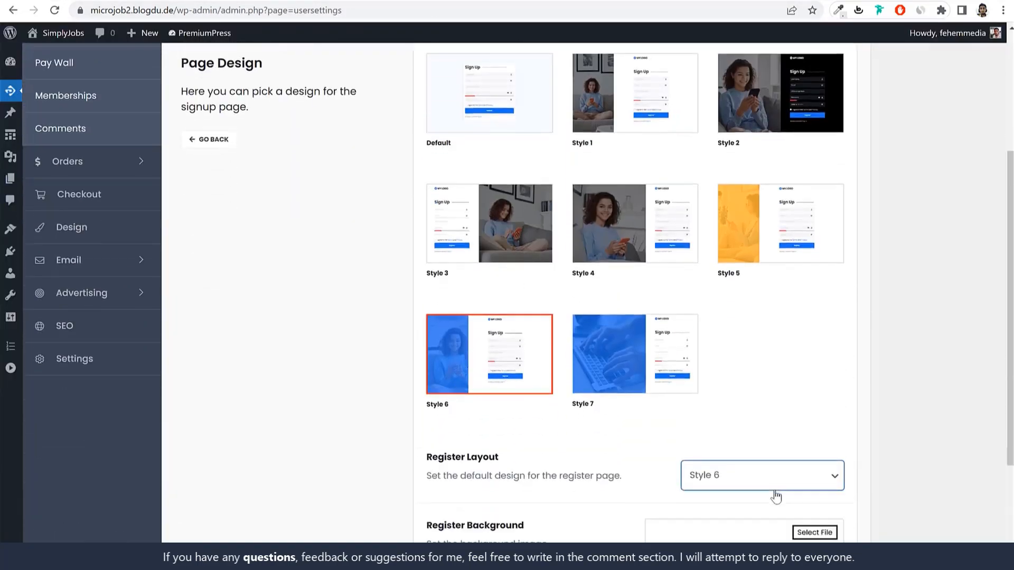
Step: Keep Style 6 as the Register Layout
click(732, 376)
click(924, 365)
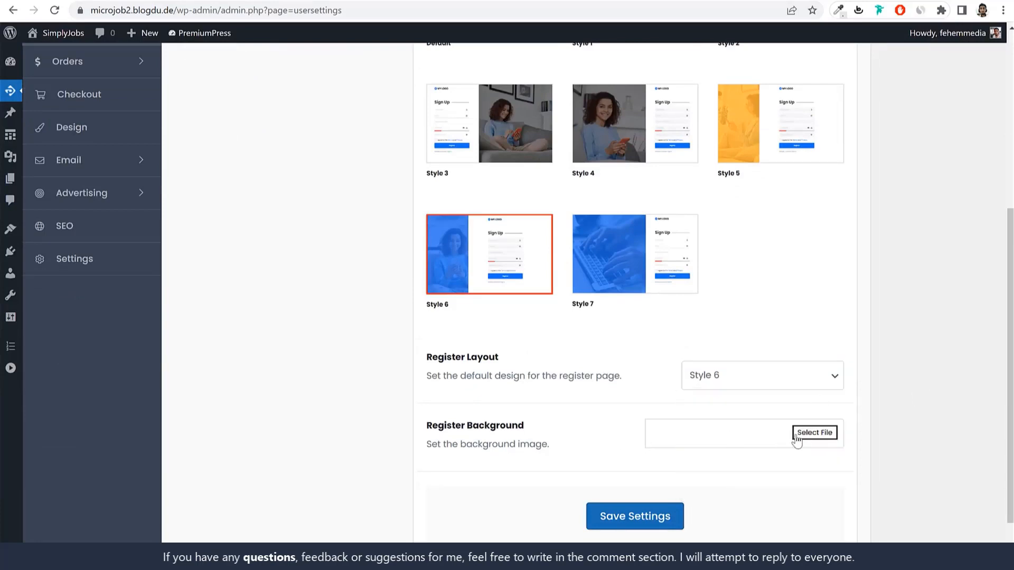
scroll(595, 356, up, 3)
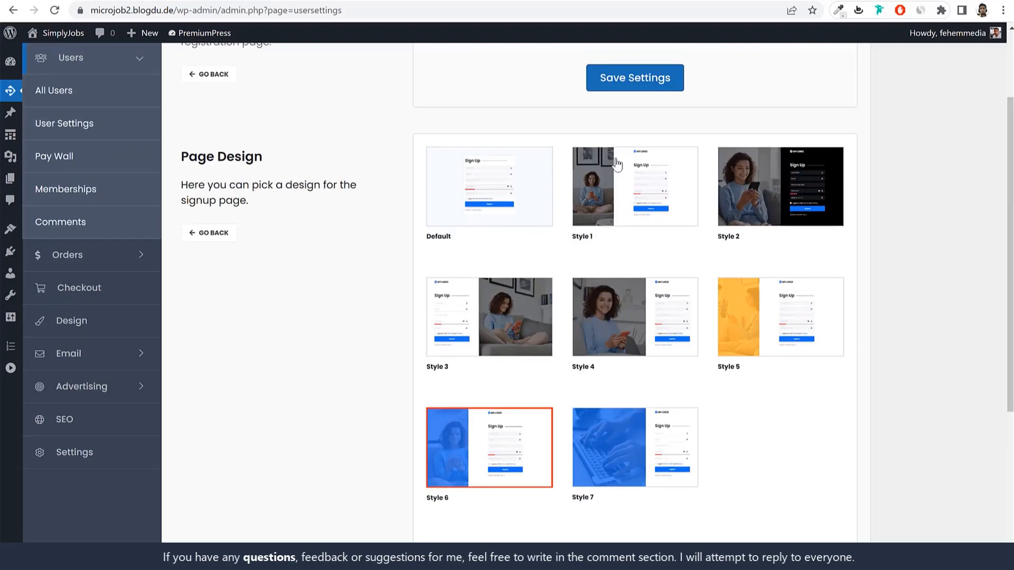
scroll(595, 334, down, 4)
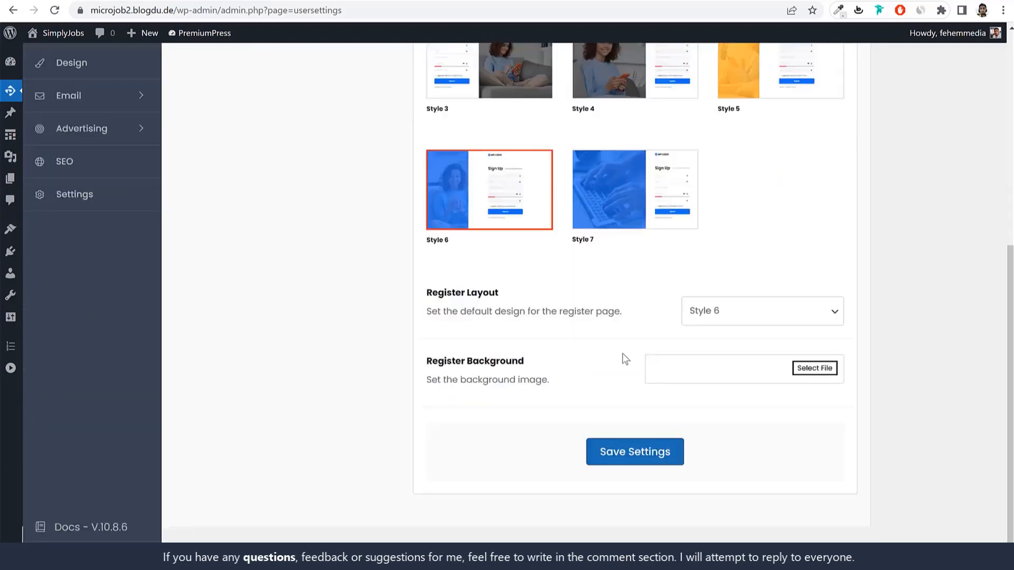
Step: Close the background image uploader without choosing a file, then return to the User Settings overview
click(815, 373)
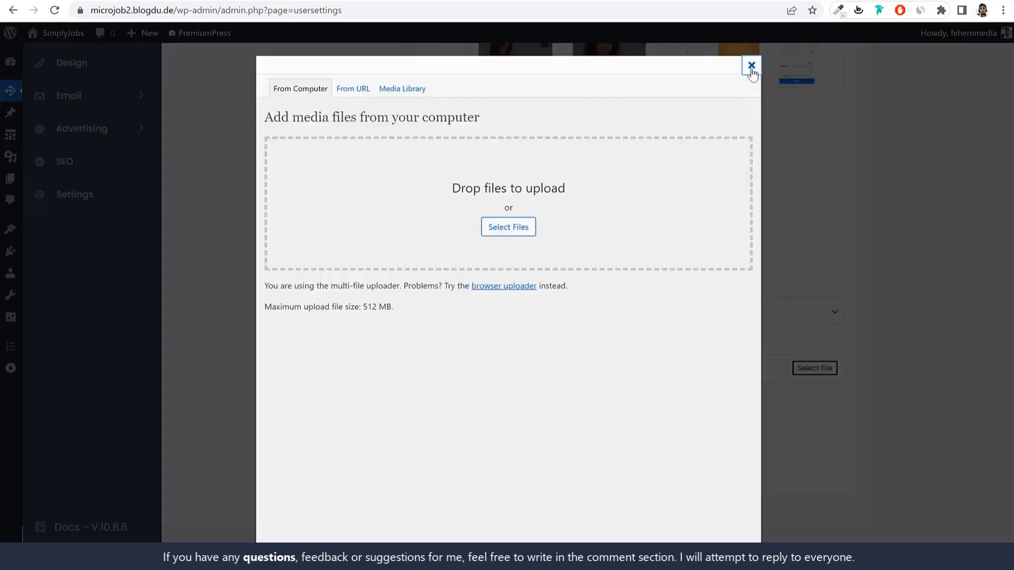
click(752, 70)
scroll(838, 322, up, 5)
scroll(525, 147, down, 1)
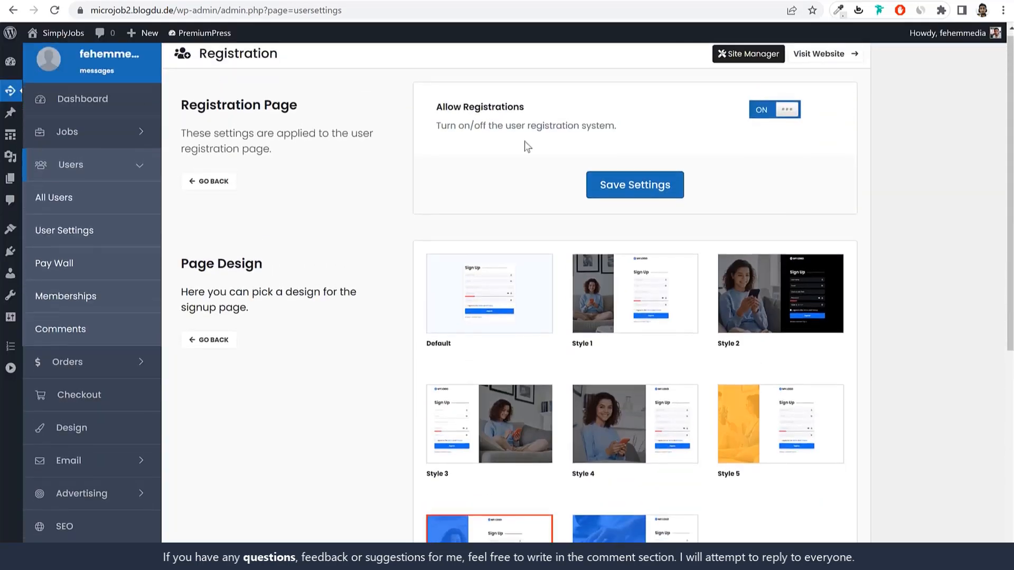
scroll(496, 161, up, 1)
drag(520, 112, 423, 115)
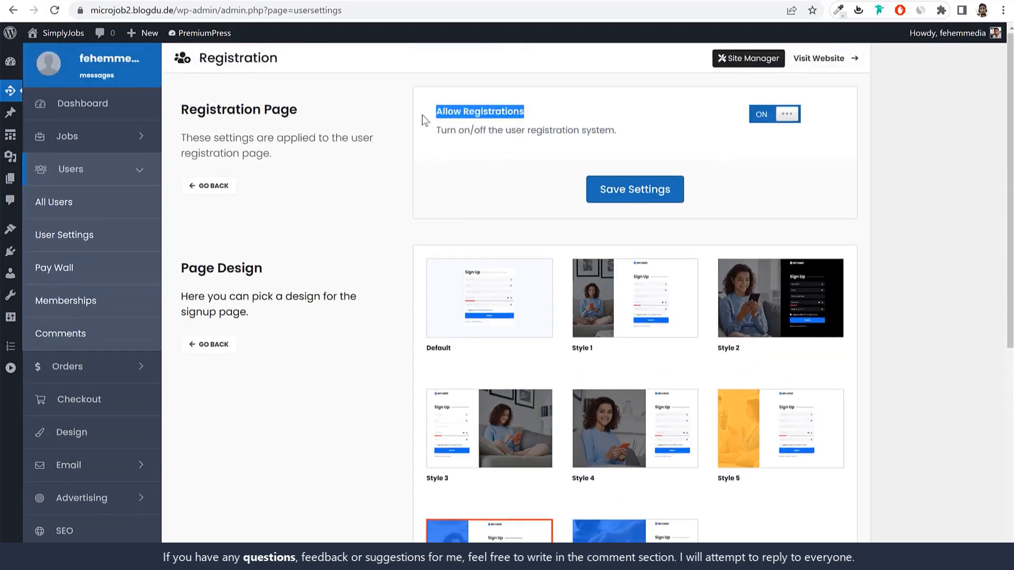
click(212, 186)
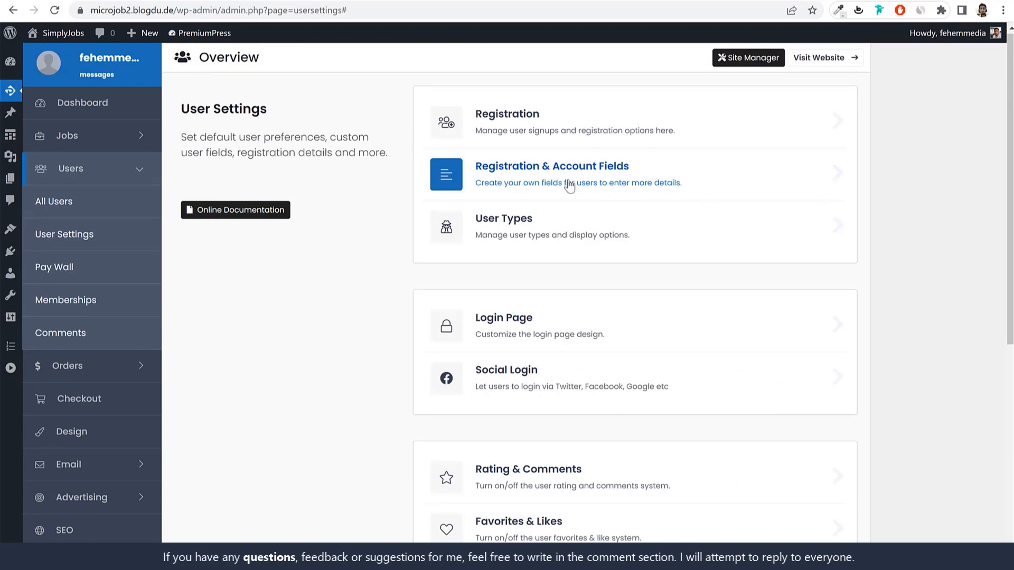
Step: Add a custom user field titled Age, type Text Area, key Key-Age, and save it
click(595, 182)
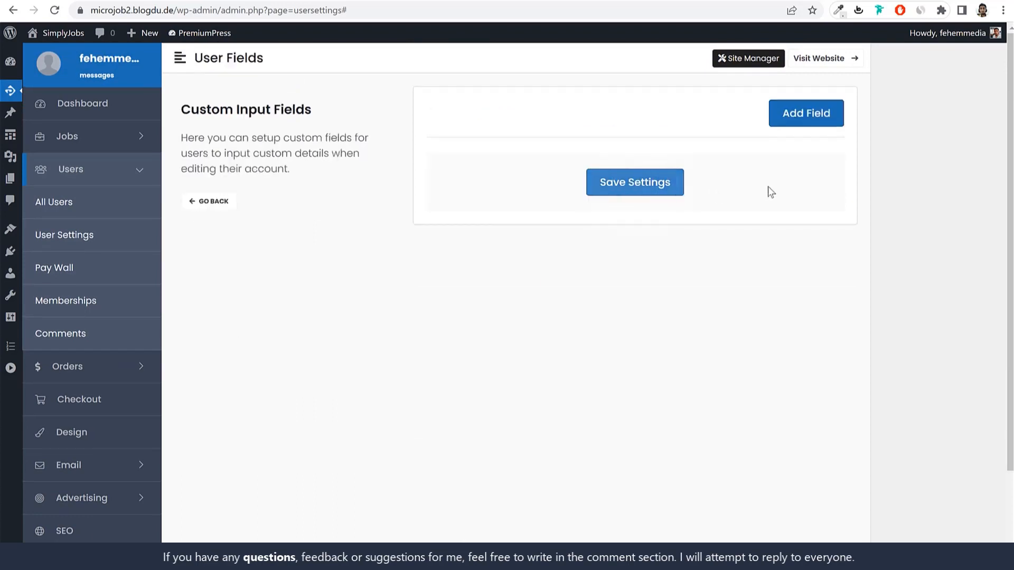
click(808, 114)
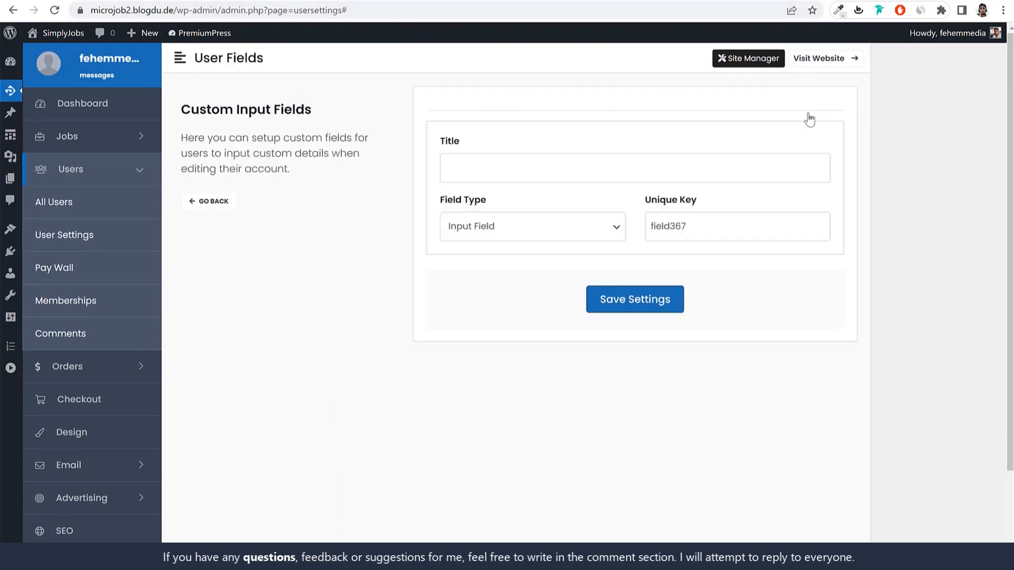
click(629, 179)
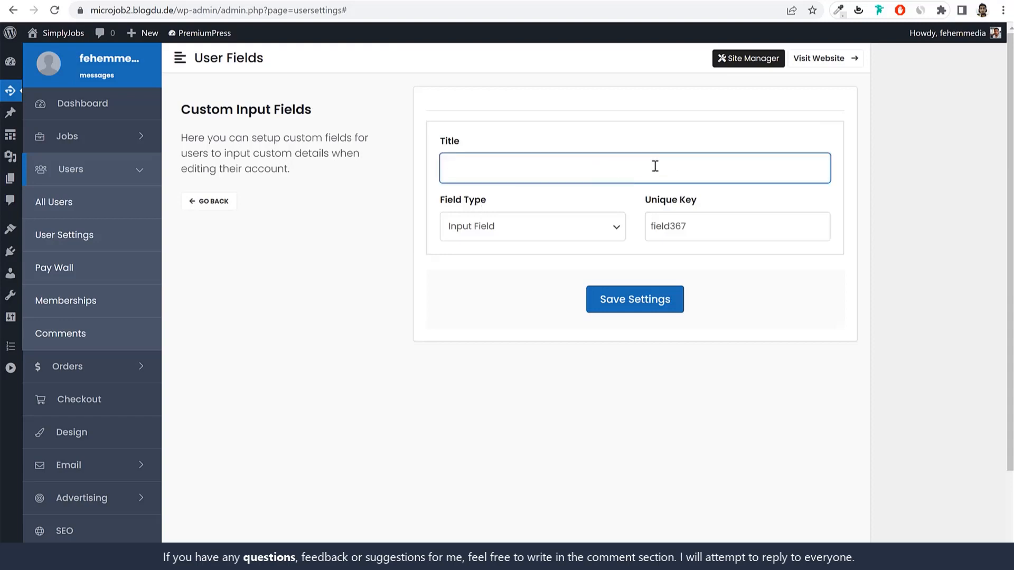
click(489, 226)
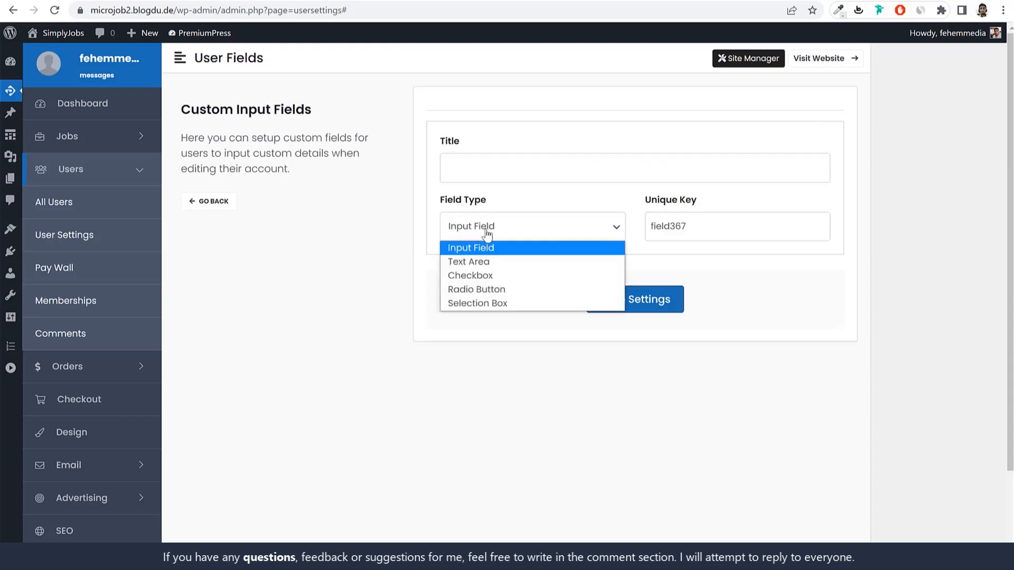
click(507, 222)
click(520, 175)
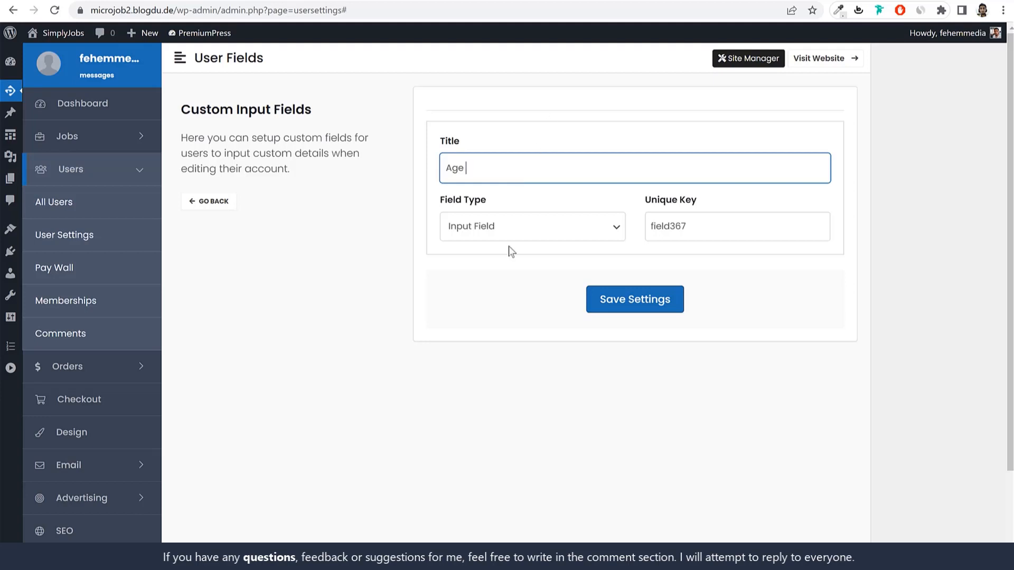
click(515, 226)
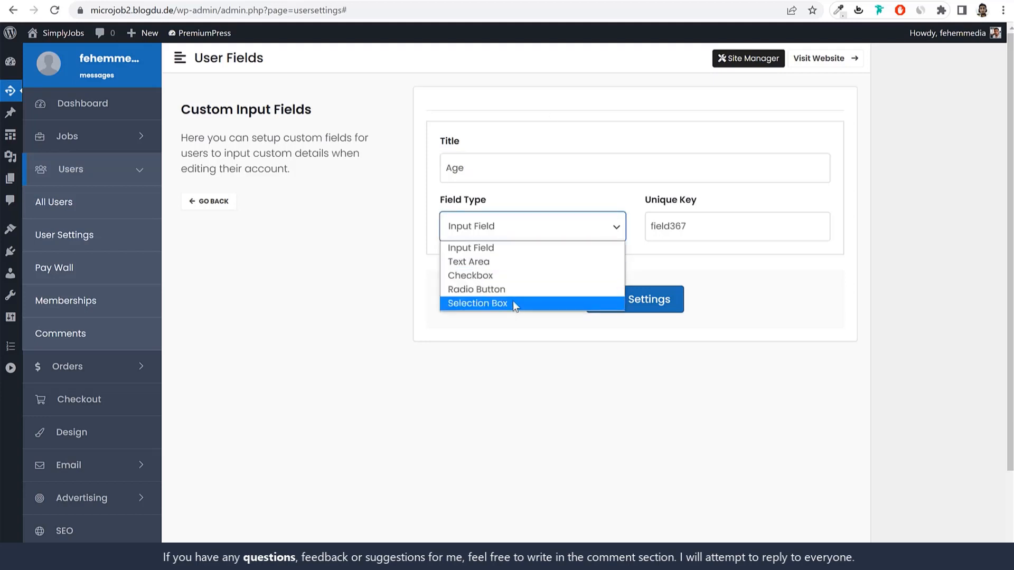
click(509, 261)
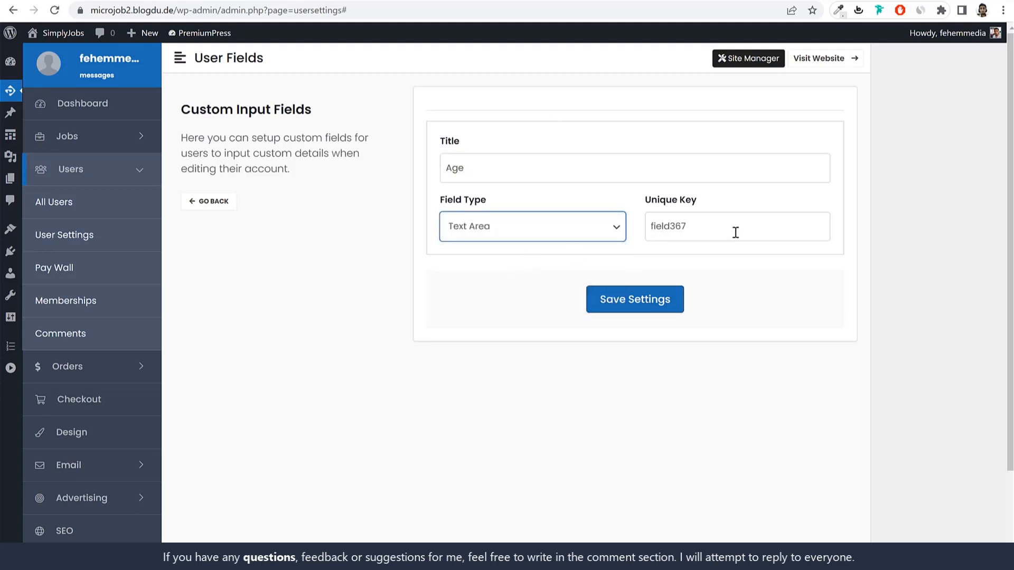
double_click(734, 232)
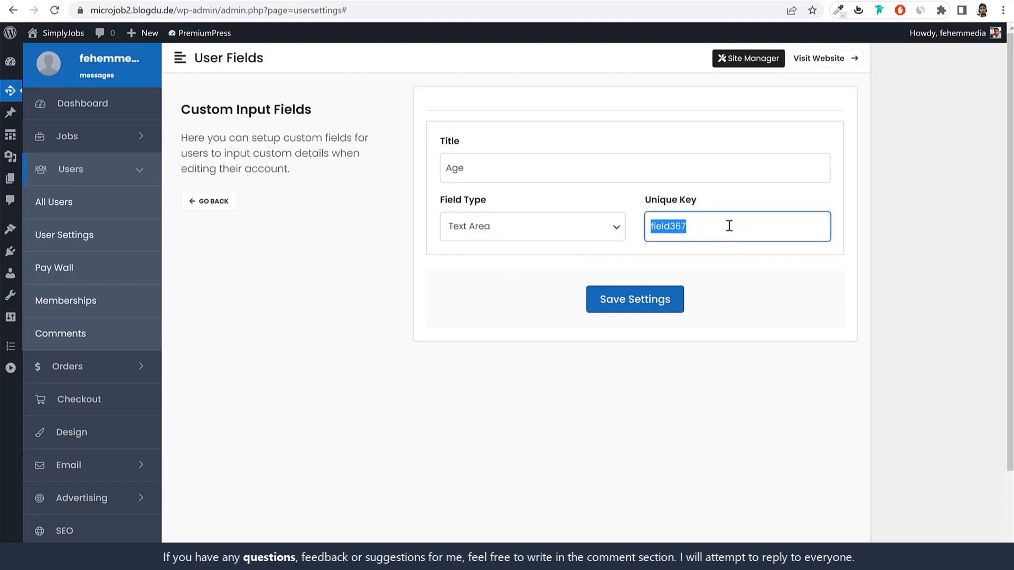
text(Key-Age)
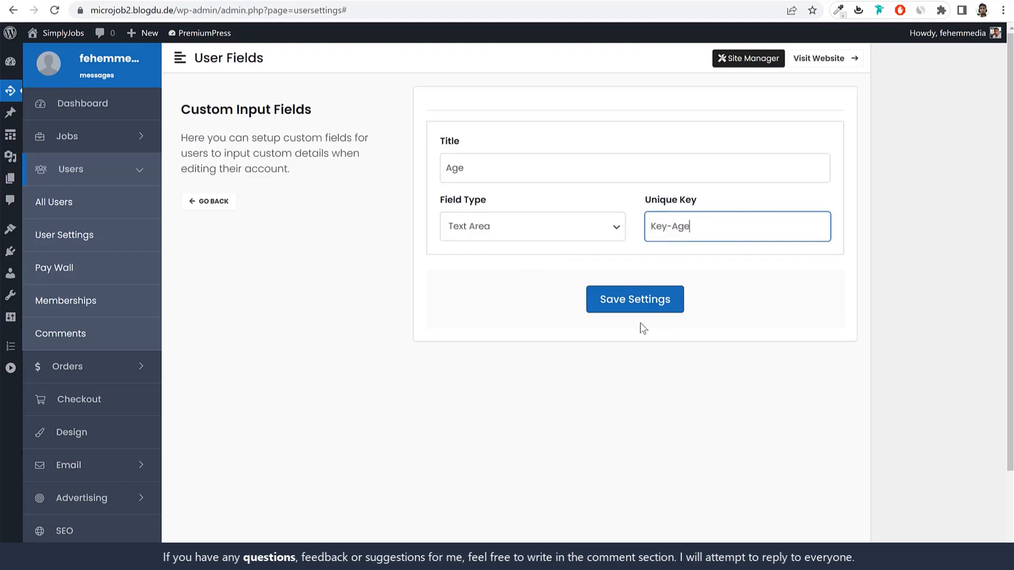
click(644, 308)
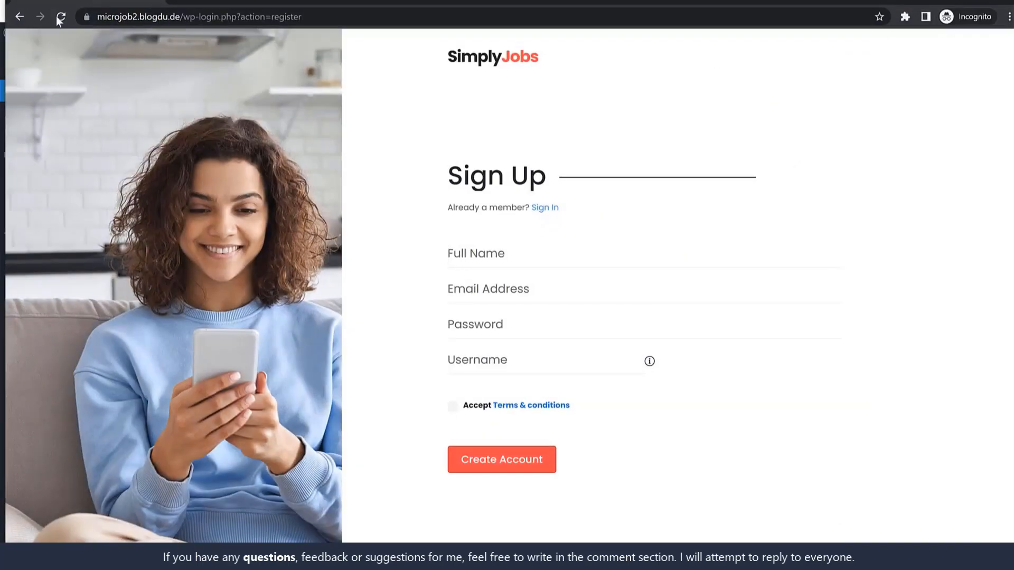
Step: Enable Show on Registration Form for the Age field, save, and check it on the sign-up page
click(60, 17)
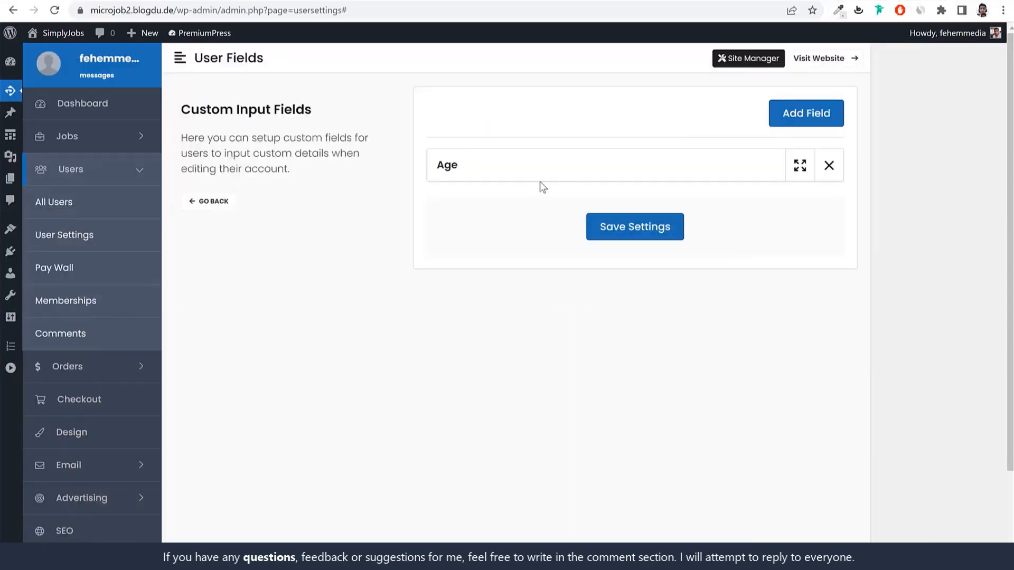
click(468, 172)
click(476, 384)
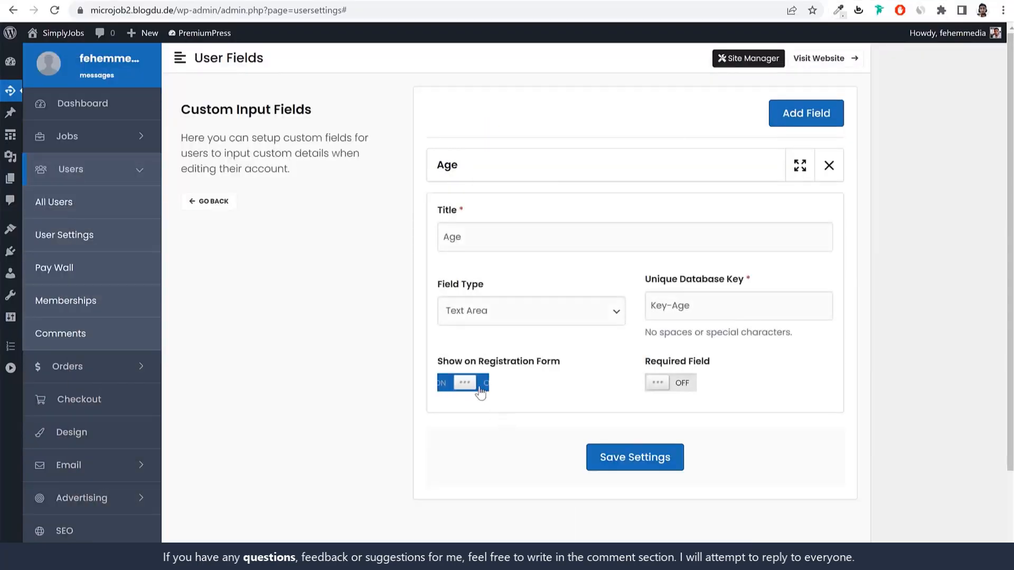
drag(442, 365, 557, 373)
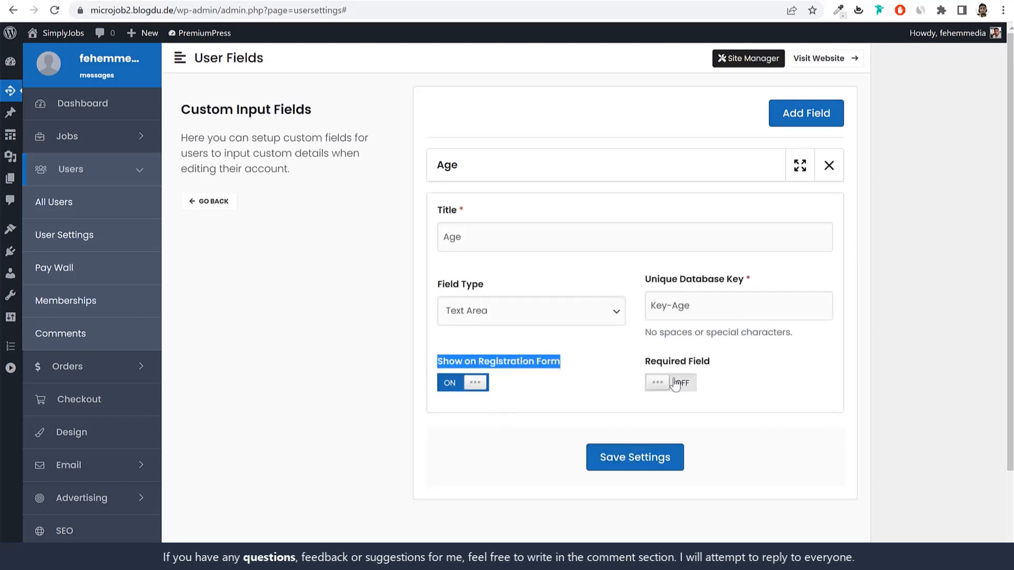
drag(645, 365, 723, 367)
click(662, 455)
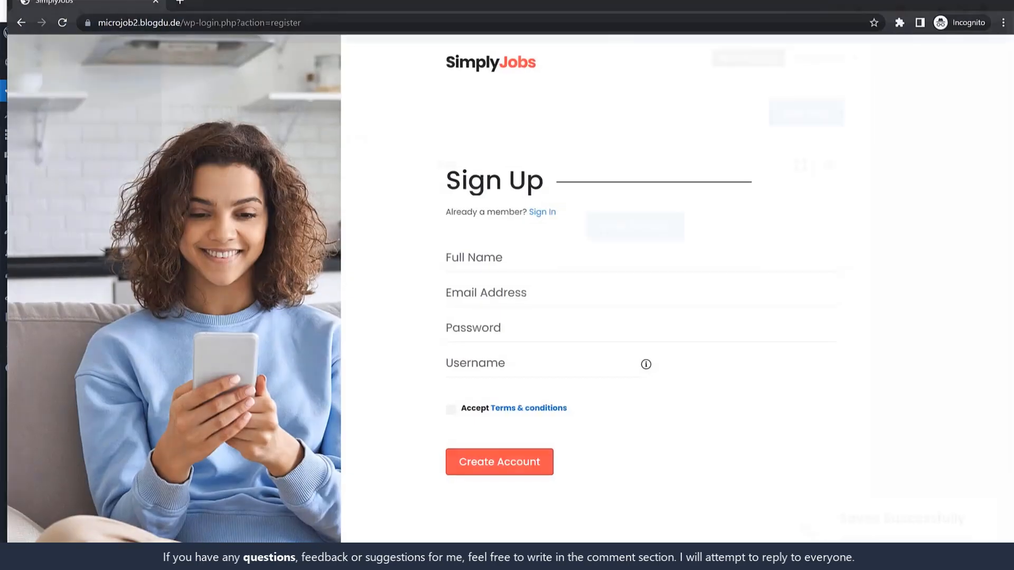
click(62, 22)
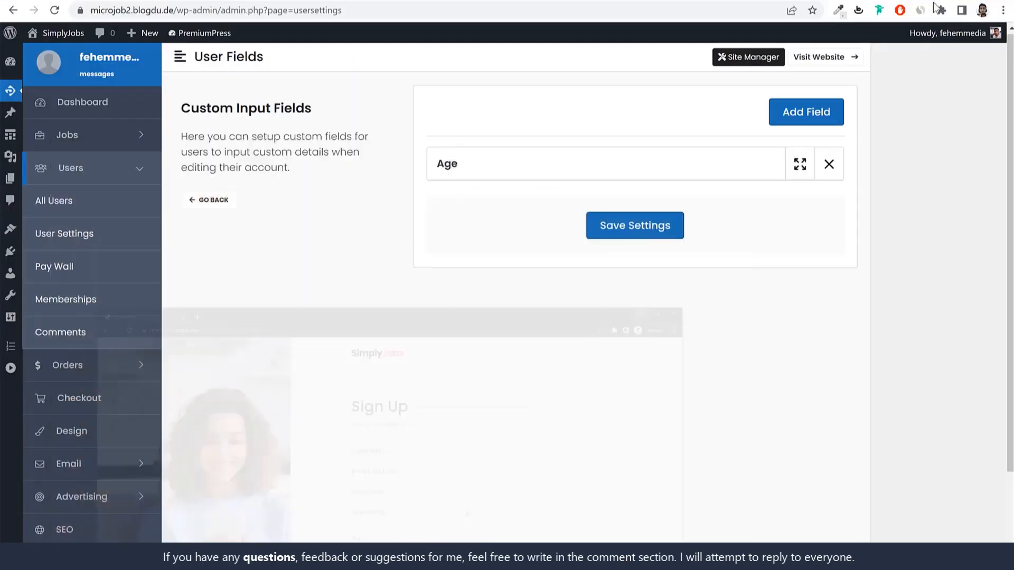
Step: Delete the Age field, save the change, and return to the User Settings overview
click(828, 163)
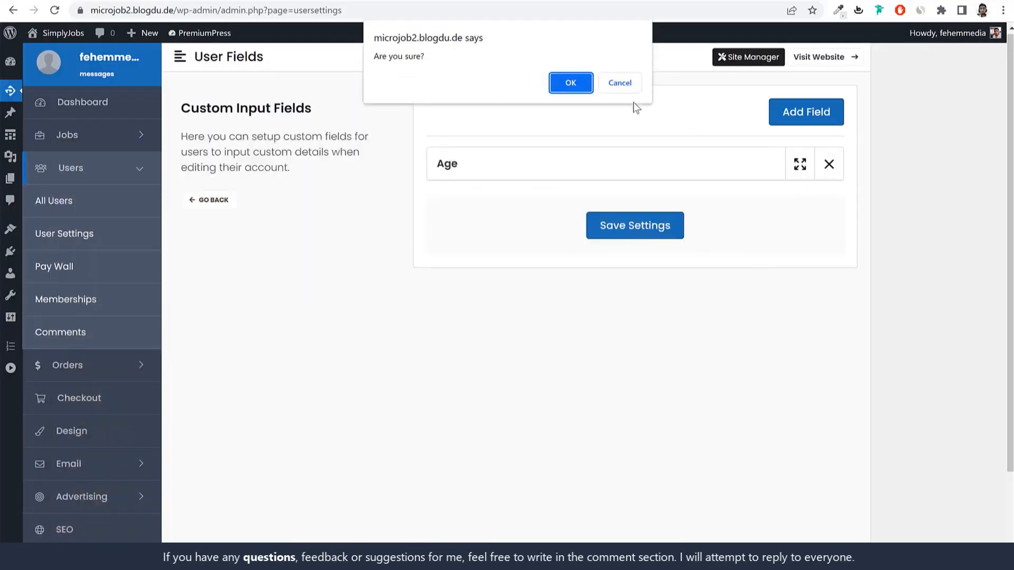
click(571, 82)
click(645, 182)
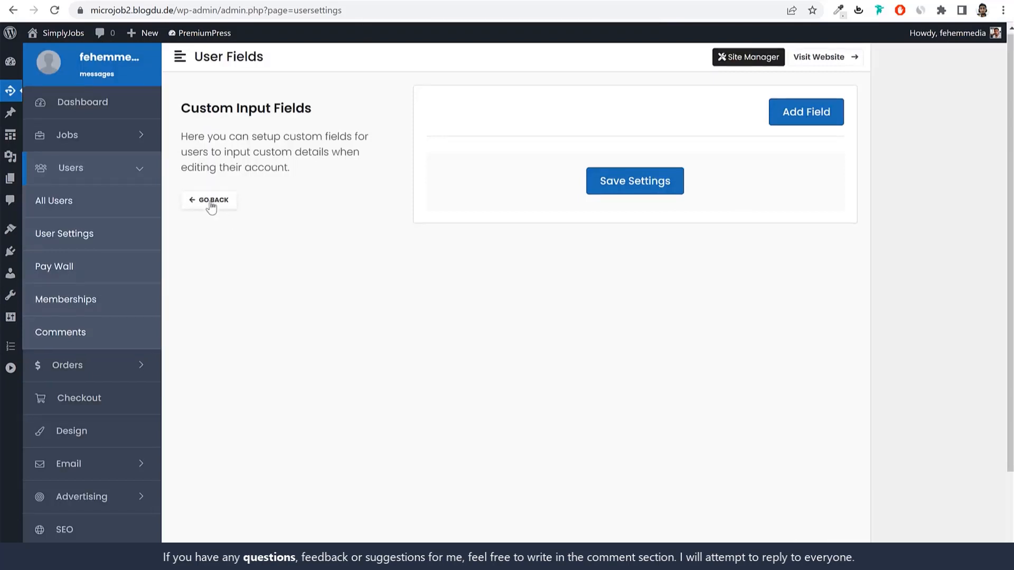
click(212, 206)
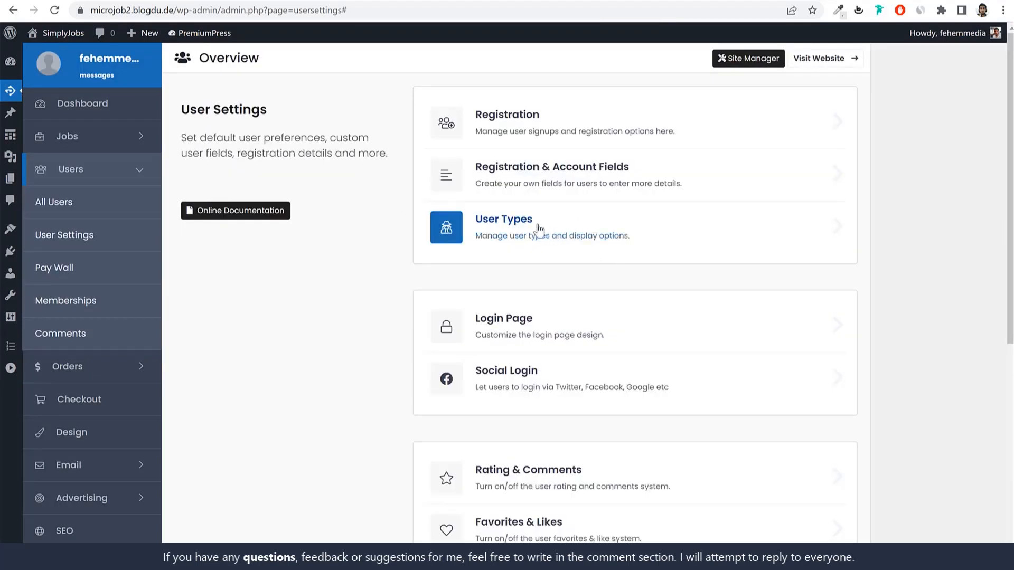
Step: Open Login Page settings and preview the Style 6 and Default sign-in designs
scroll(833, 278, down, 2)
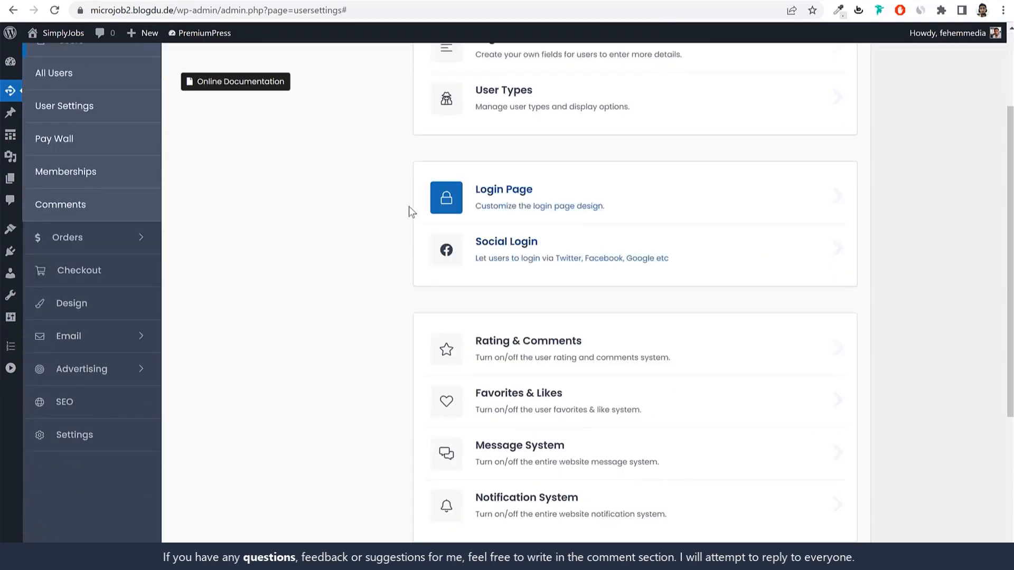
click(554, 198)
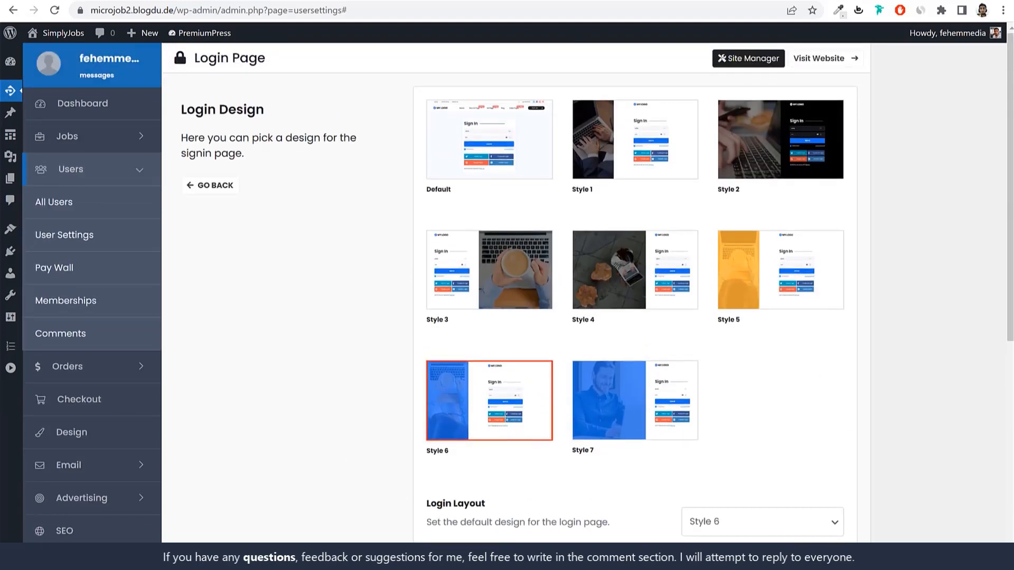
click(501, 401)
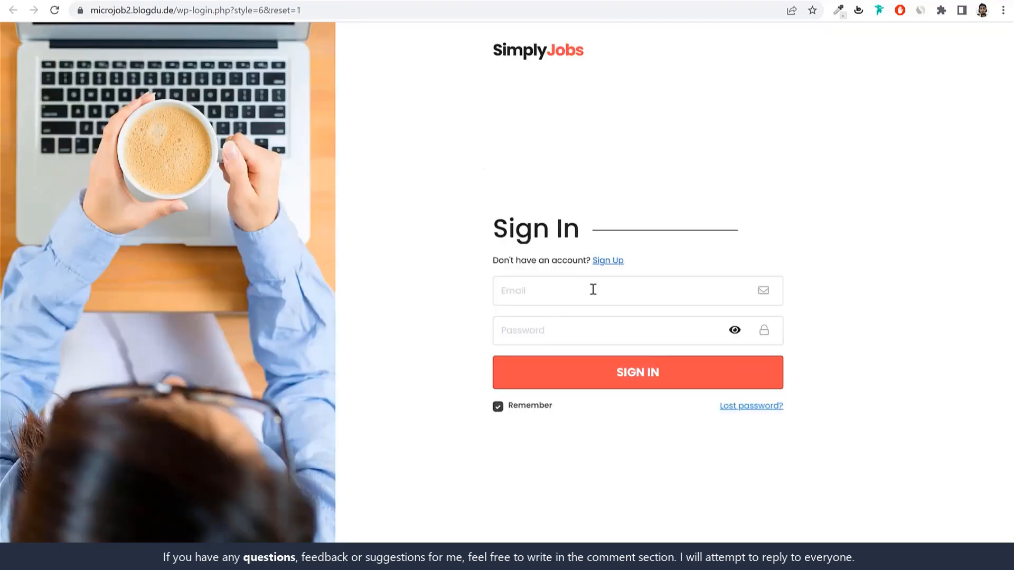
click(593, 289)
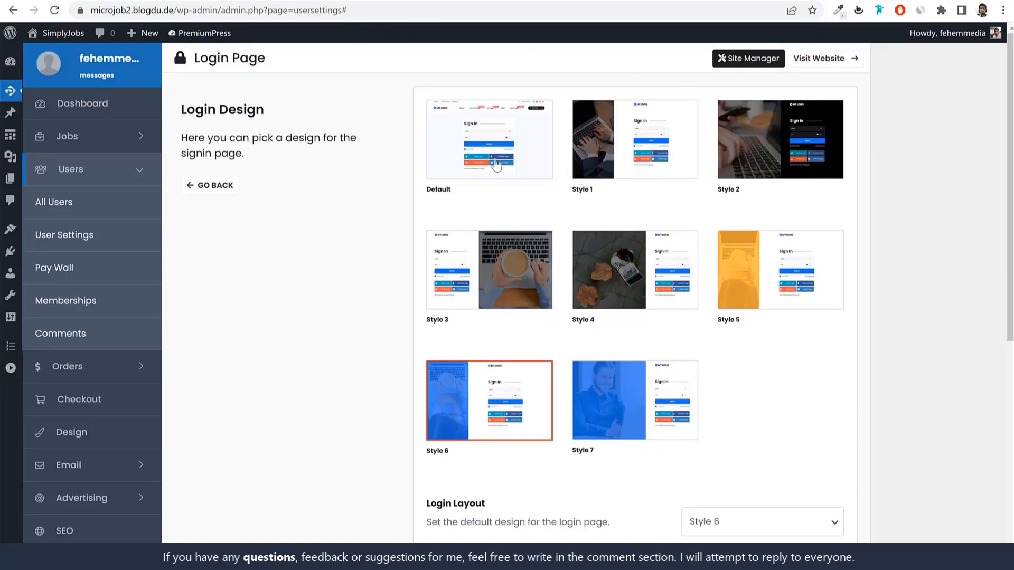
click(498, 135)
Step: Keep Style 6 as the Login Layout and go back to the user settings overview
scroll(715, 351, down, 5)
click(743, 267)
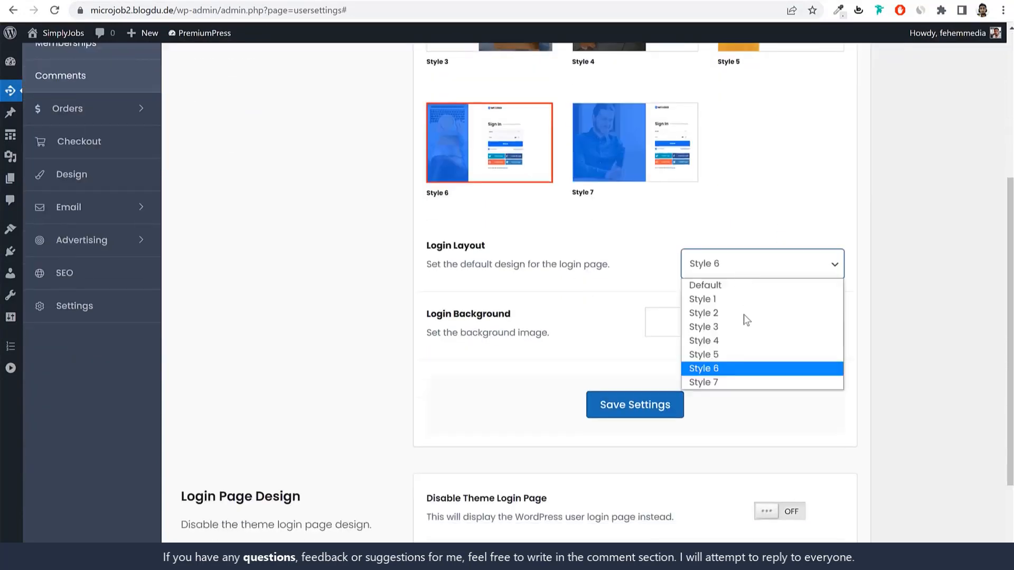
click(905, 298)
scroll(902, 359, down, 3)
scroll(871, 333, up, 8)
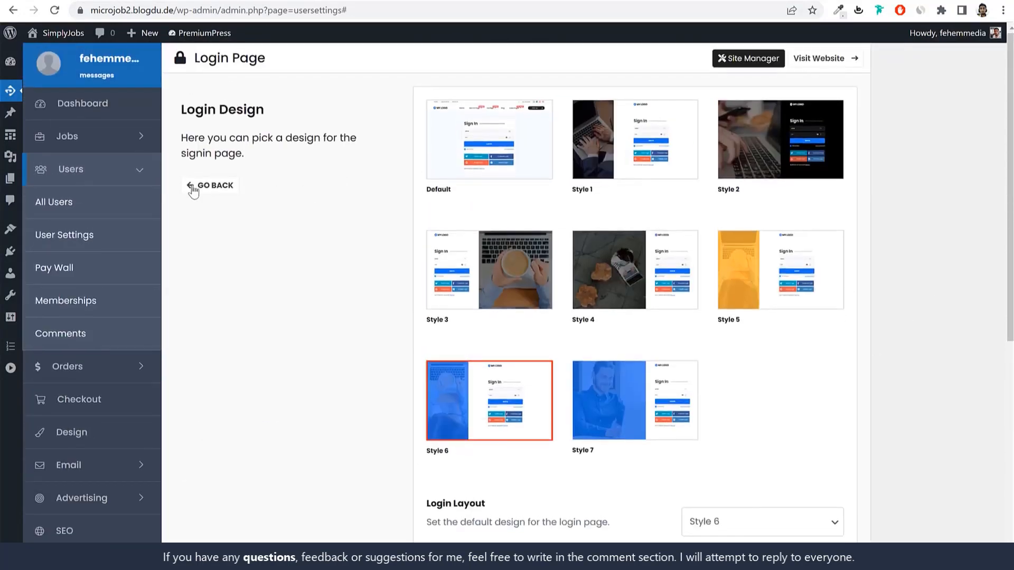
click(193, 187)
Step: Review the Rating System and Show Rating Chart options in Rating & Comments, then go back
scroll(865, 317, down, 6)
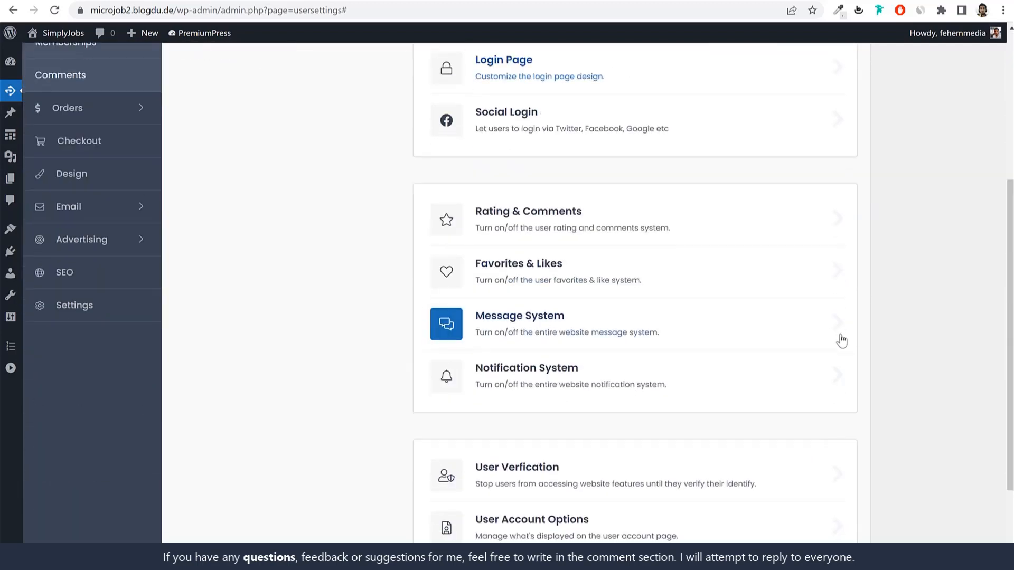
click(604, 157)
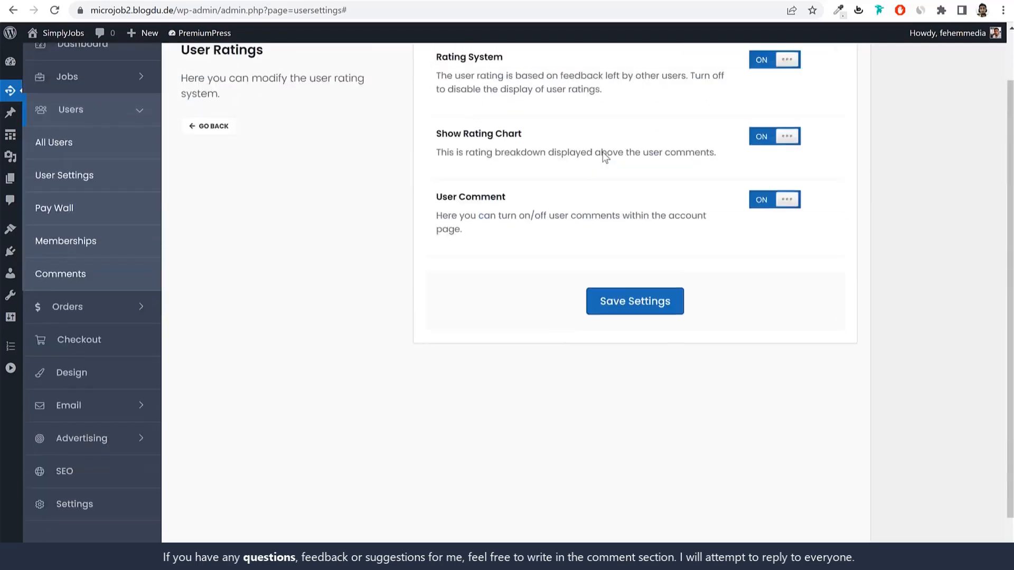
drag(504, 117, 434, 127)
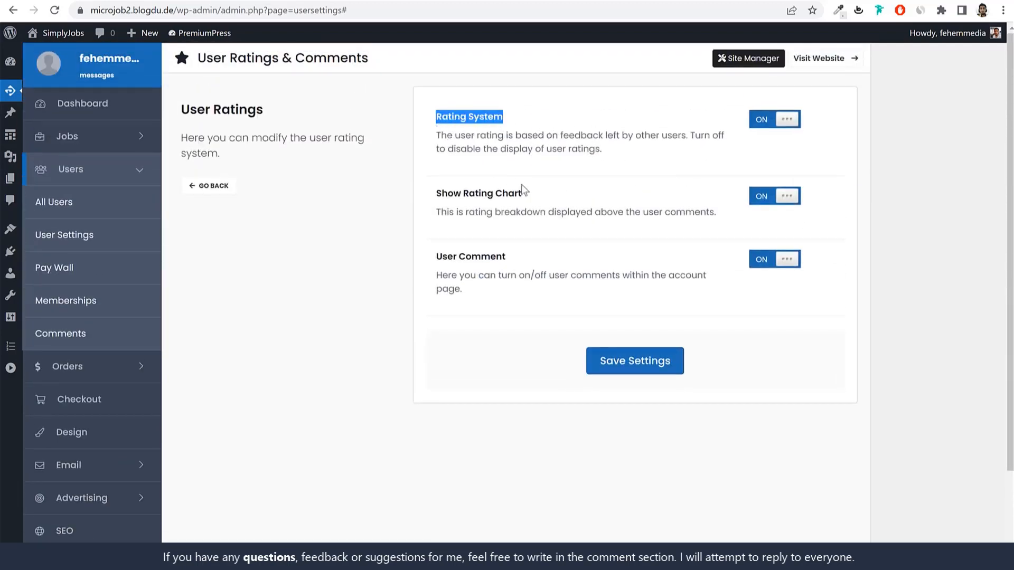
drag(522, 194, 435, 191)
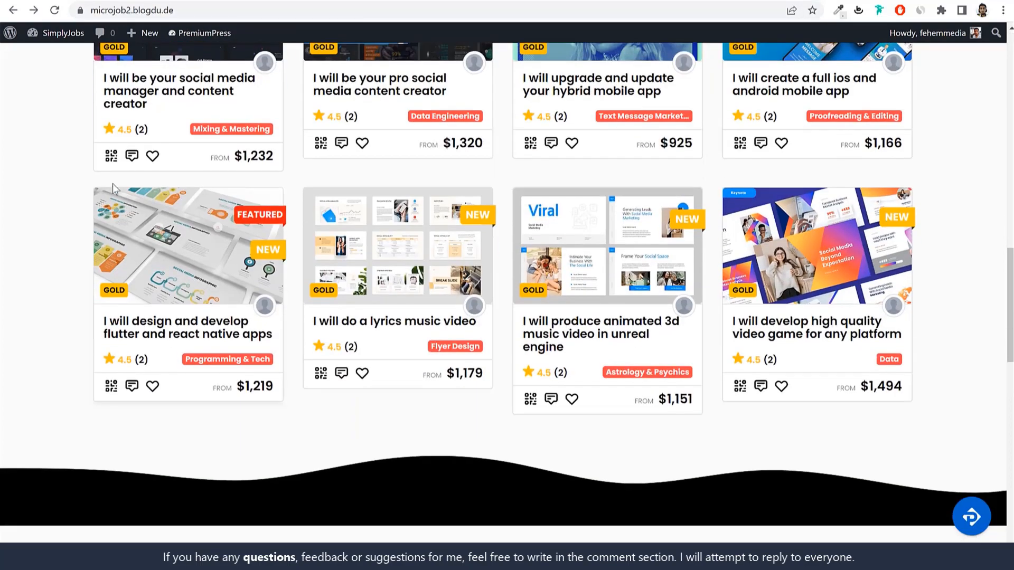
scroll(112, 183, up, 2)
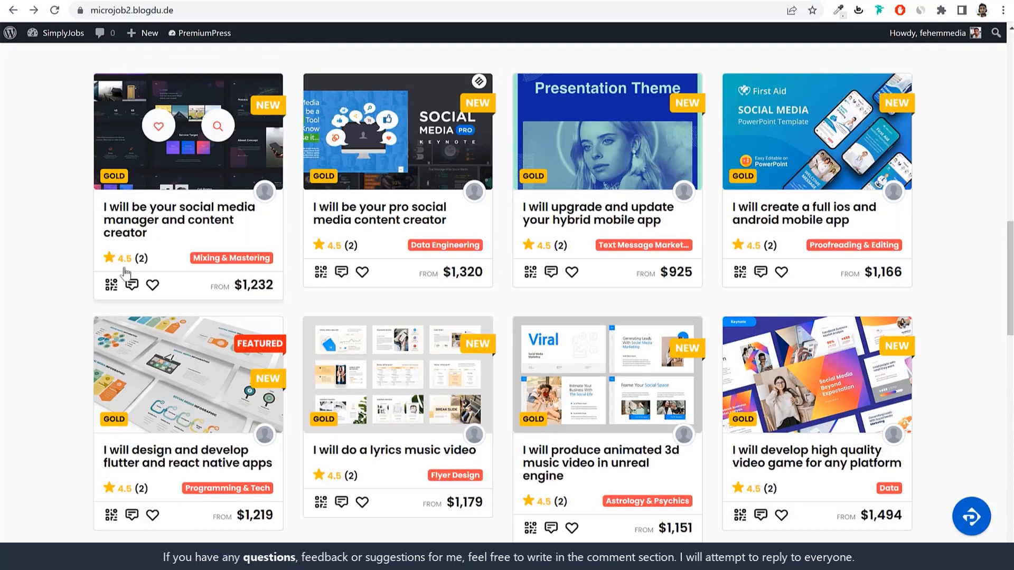
mouse_move(120, 264)
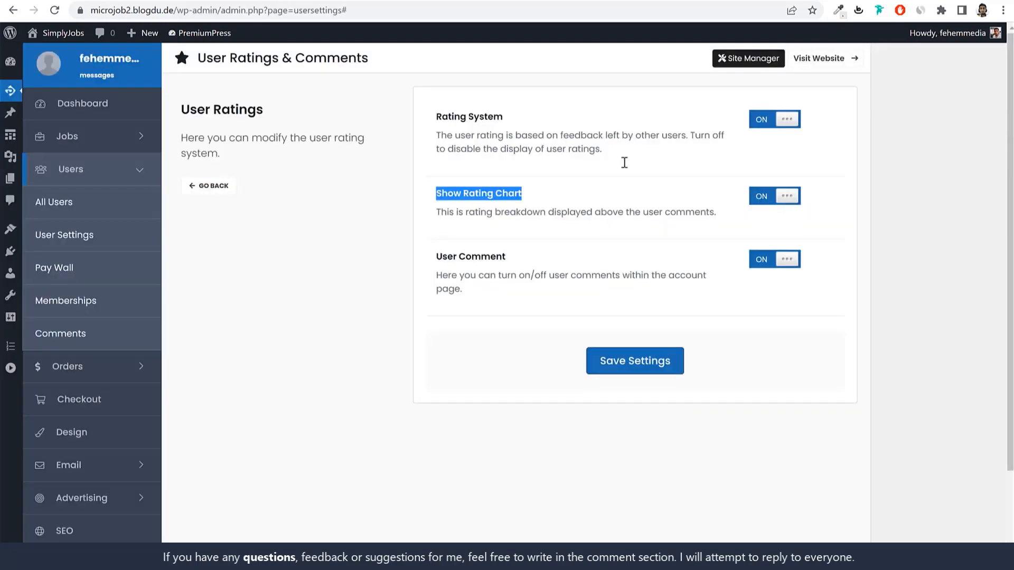
click(617, 181)
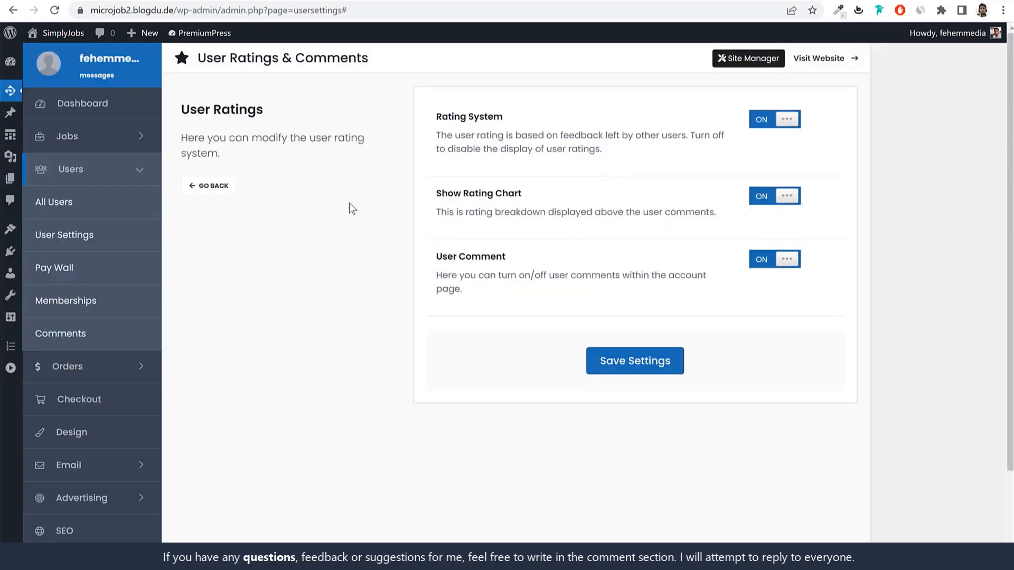
click(208, 188)
Step: Open Favorites & Likes, favorite the pro social media content creator job, and check My Account
scroll(815, 274, down, 5)
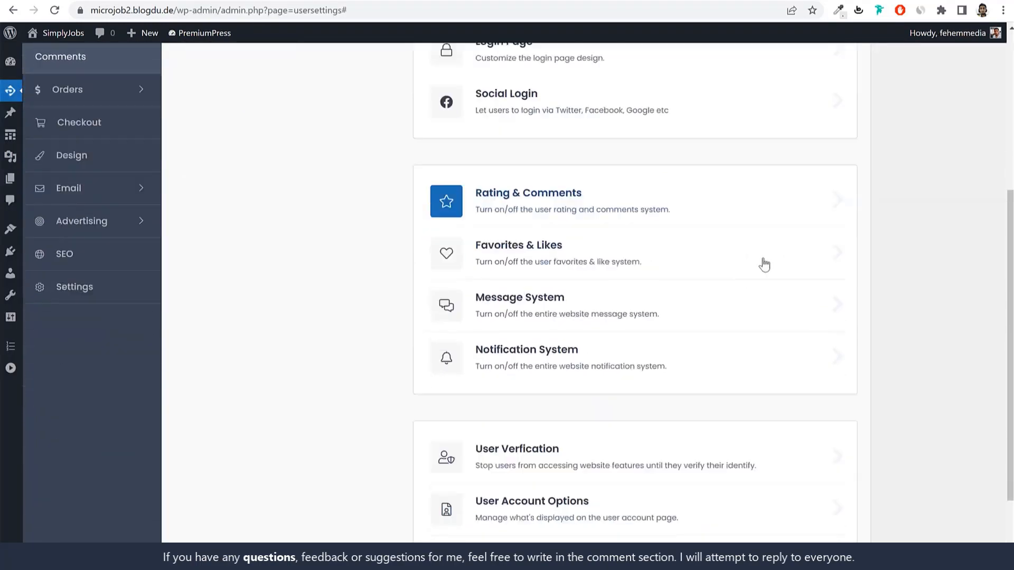
click(624, 214)
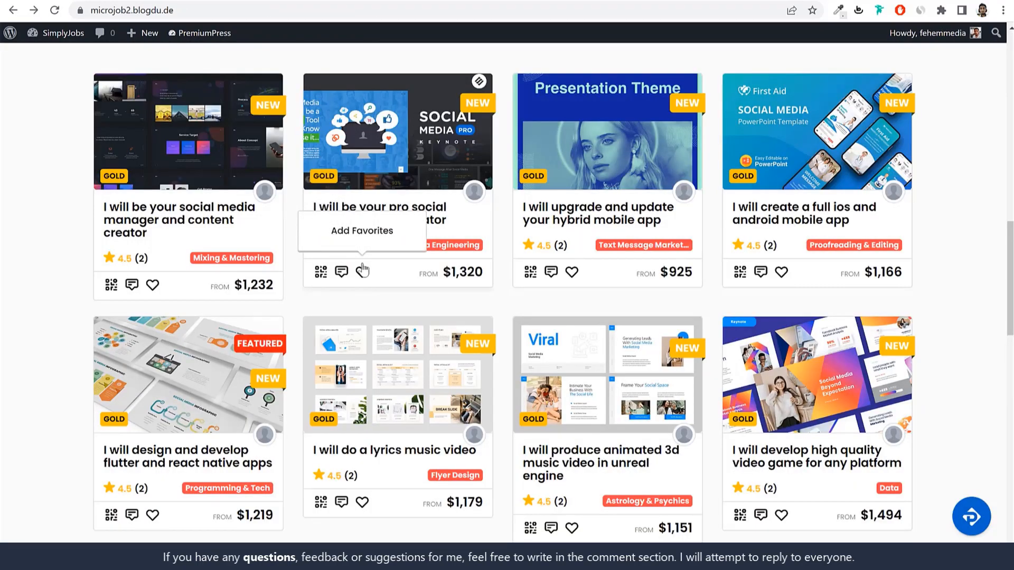
click(362, 272)
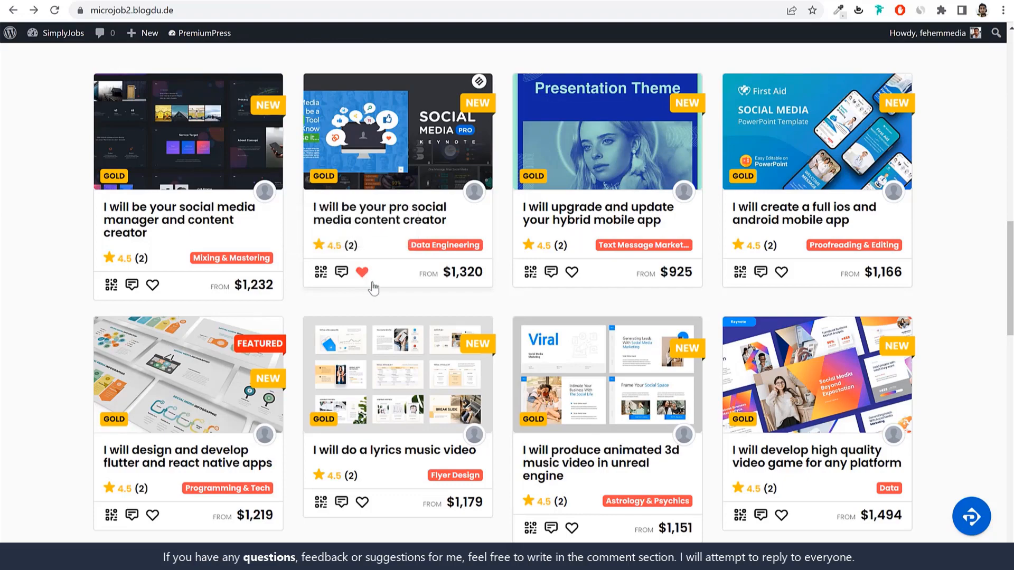
scroll(493, 296, up, 15)
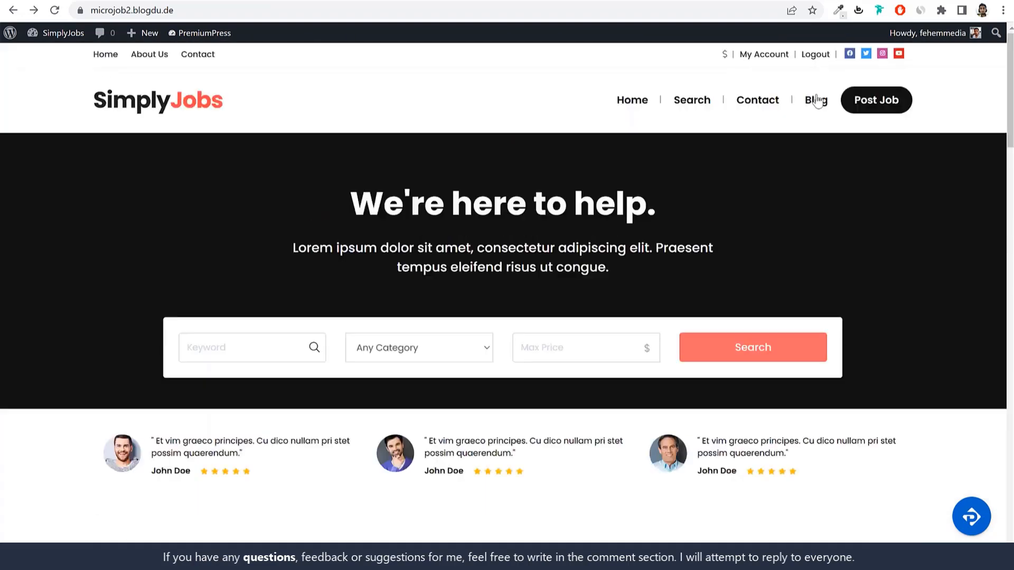
click(770, 55)
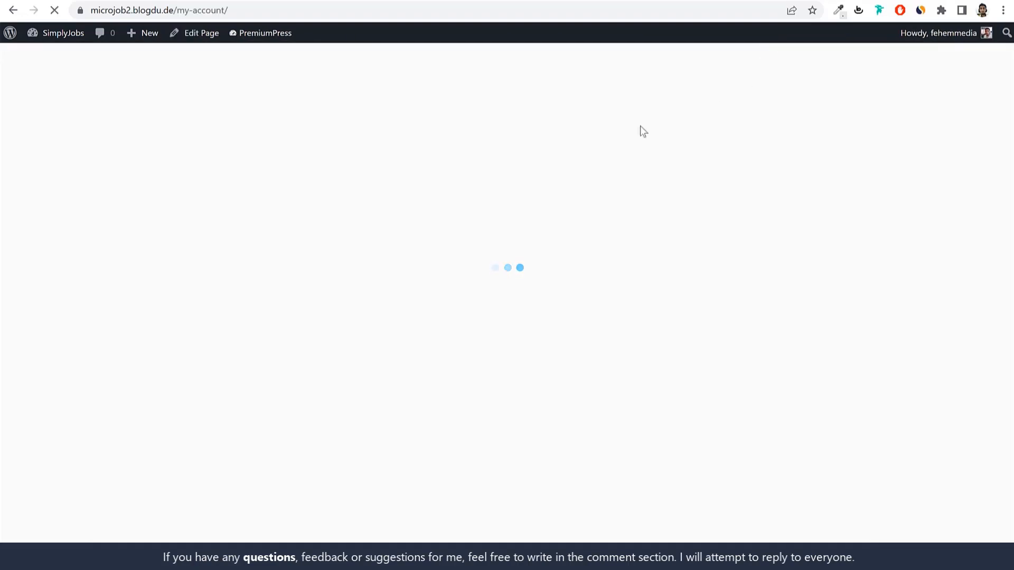
scroll(236, 259, down, 4)
scroll(244, 265, up, 4)
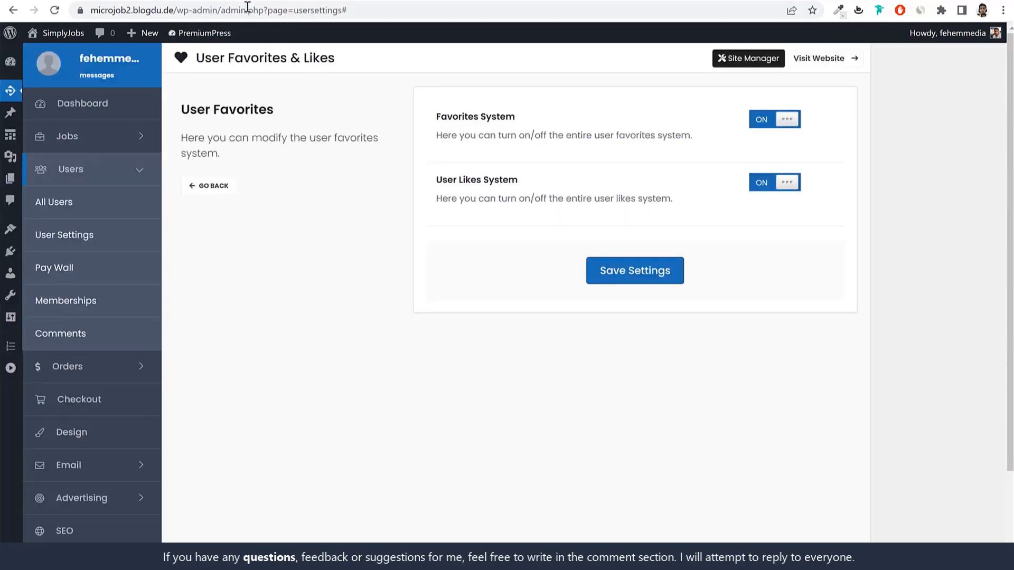
click(227, 189)
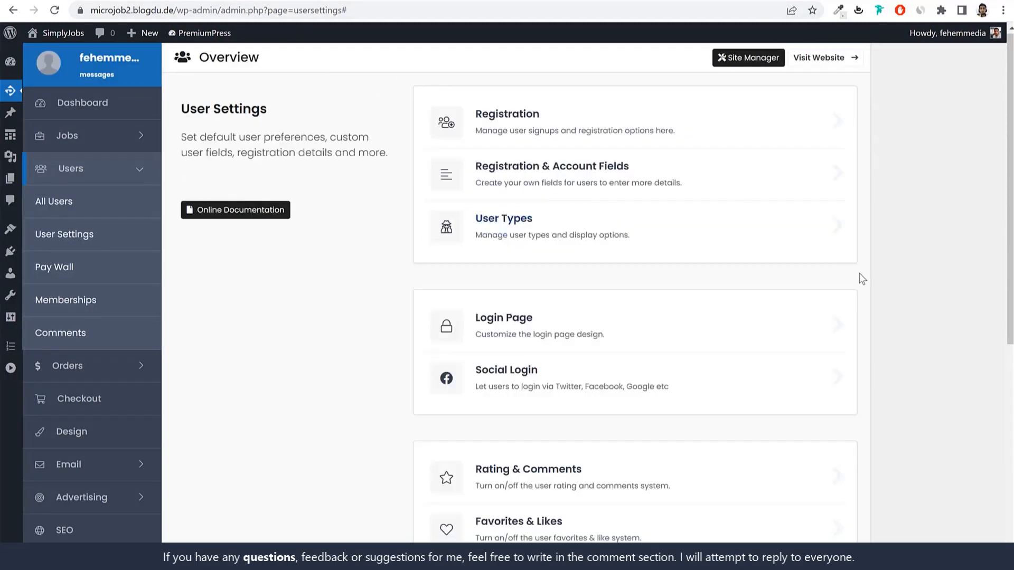
scroll(860, 275, down, 6)
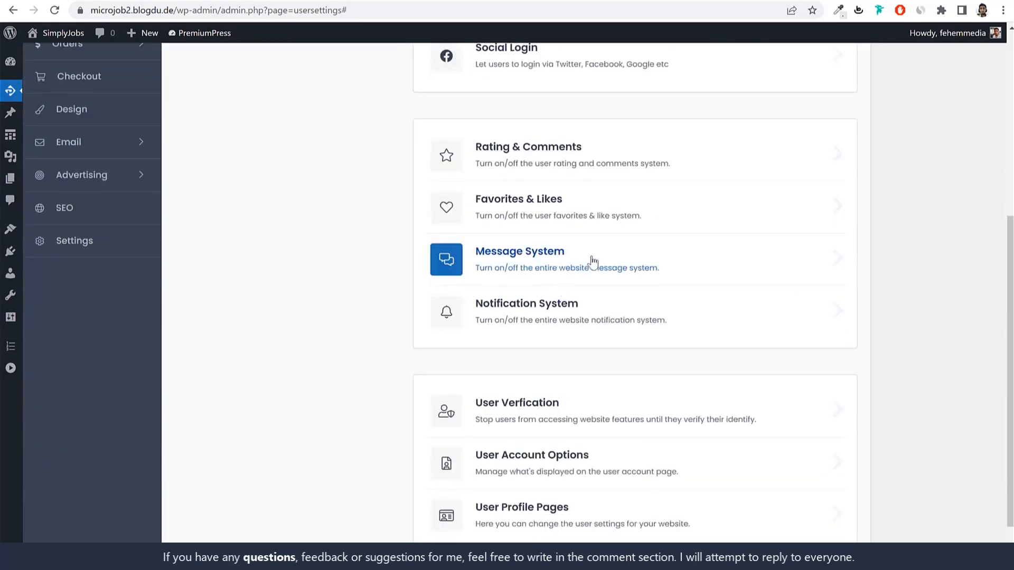
click(601, 263)
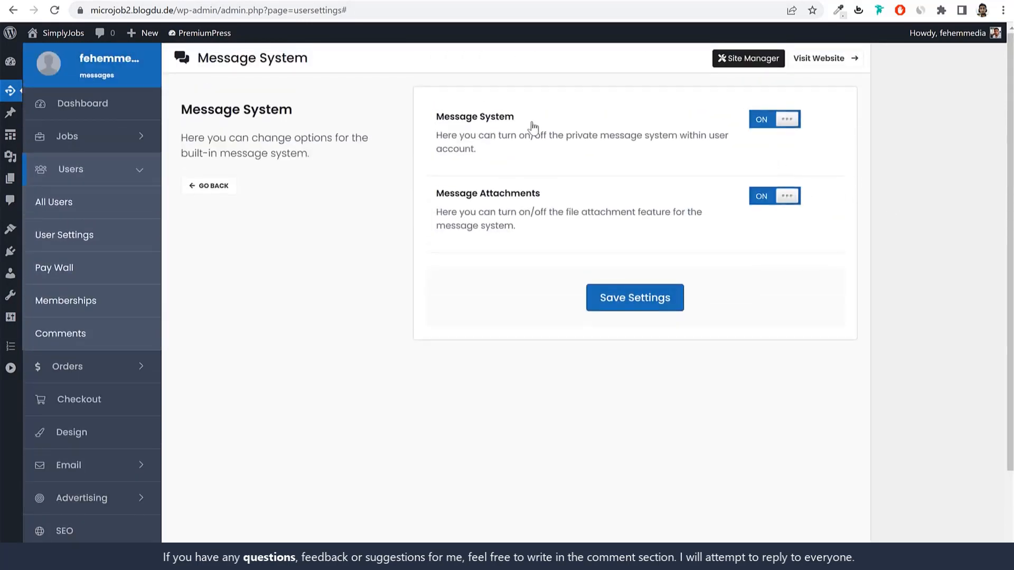
drag(443, 200, 781, 201)
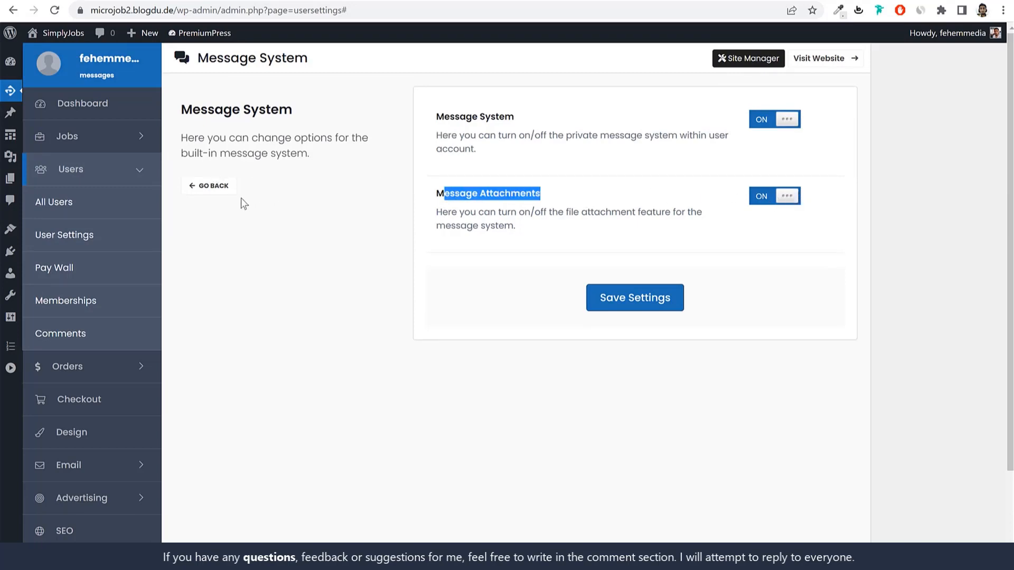
click(216, 187)
scroll(663, 369, down, 6)
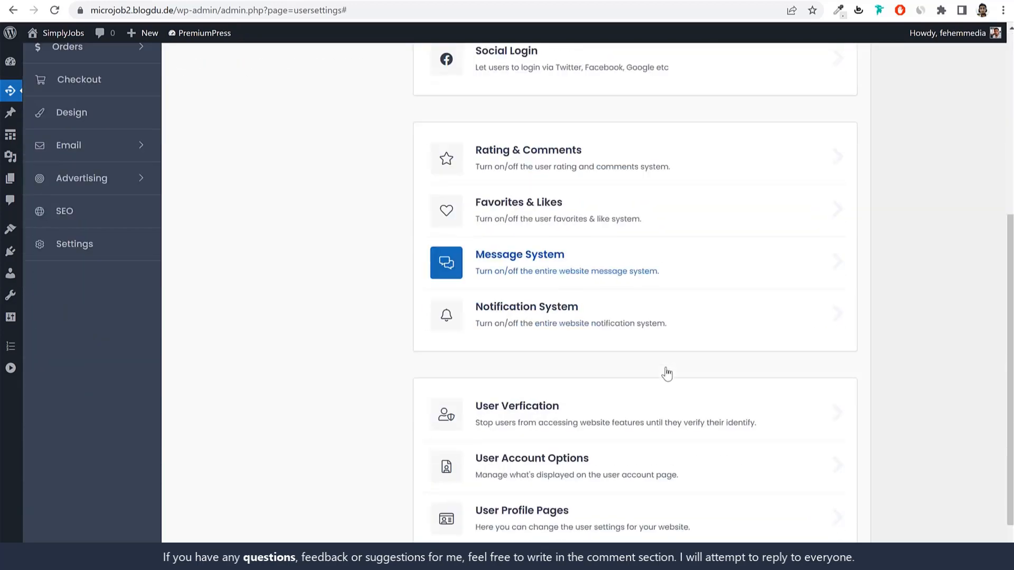
click(600, 319)
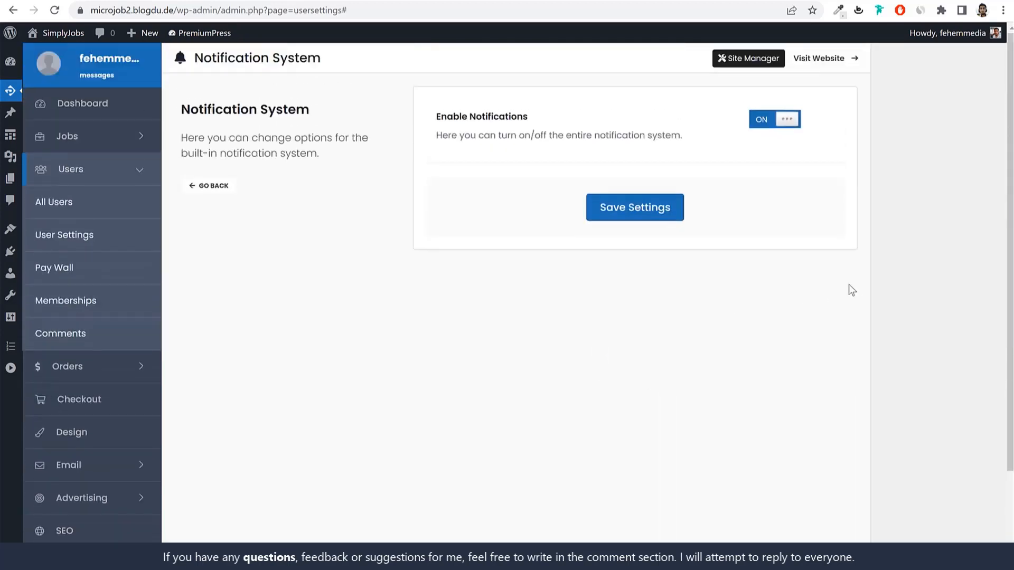
click(217, 186)
scroll(579, 295, down, 6)
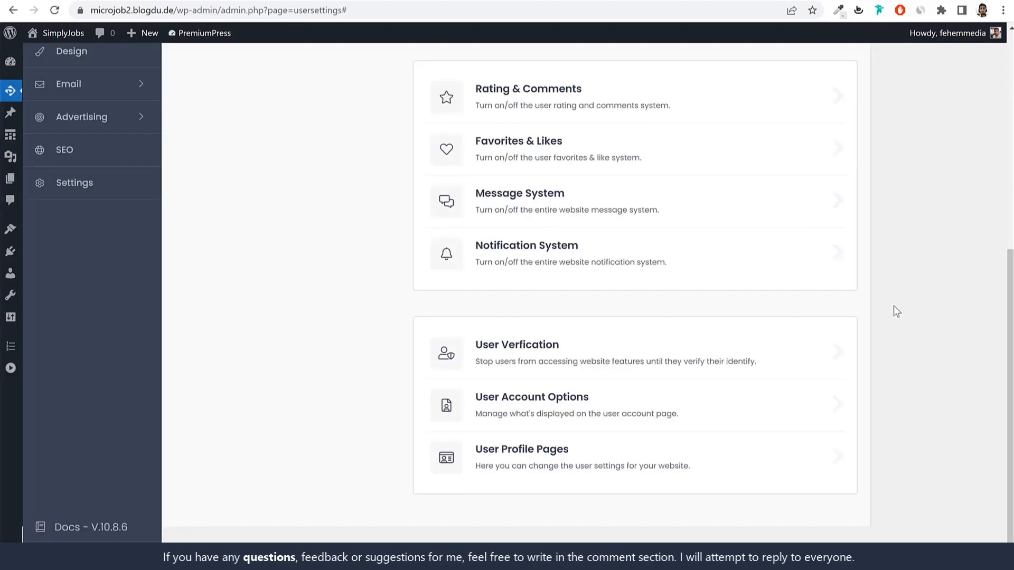
Step: In User Verification, switch Email Verification ON, leaving Photo Verification off
click(642, 355)
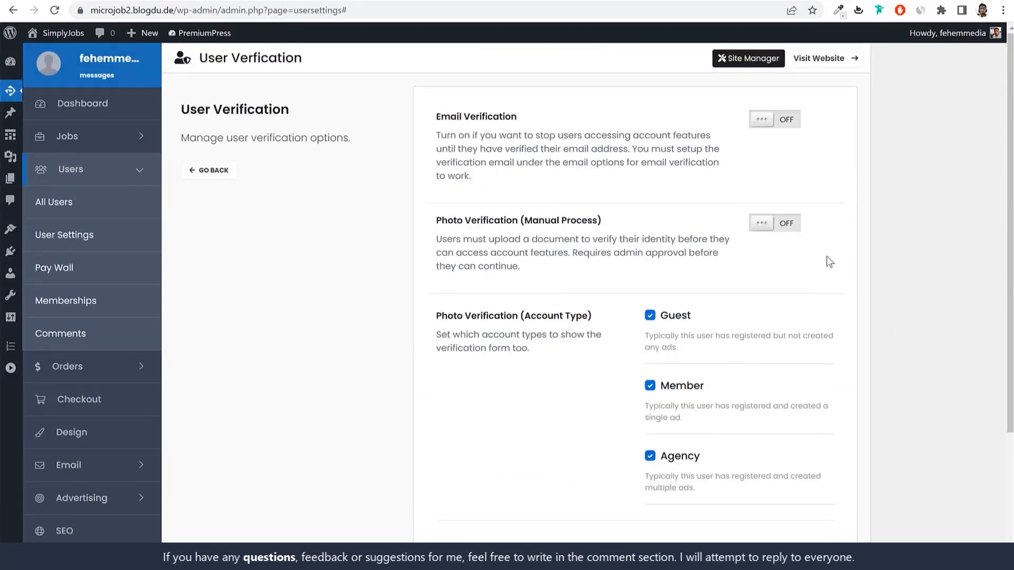
drag(520, 117, 434, 116)
click(786, 124)
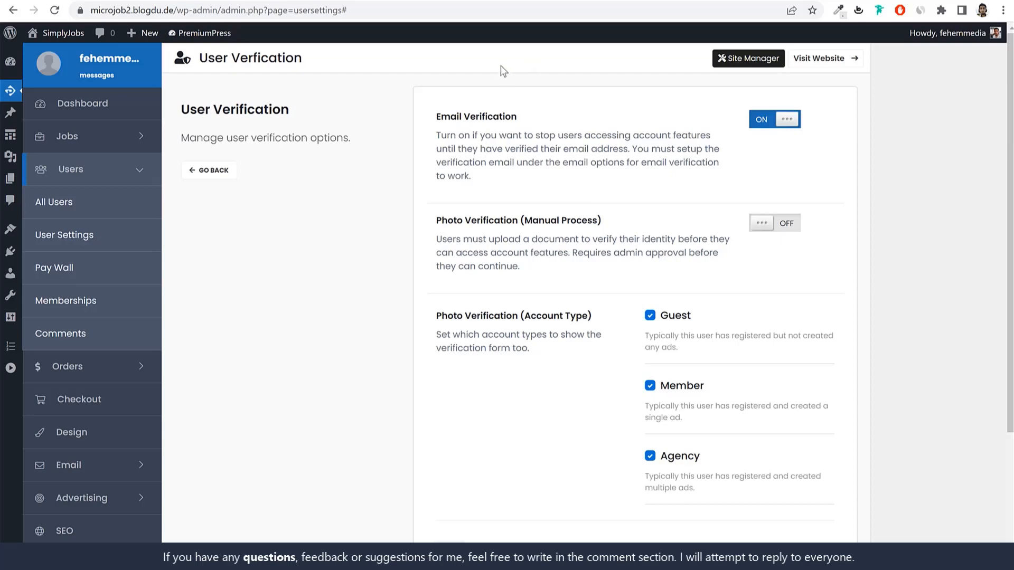
Step: Switch Email Verification back OFF in User Verification
click(786, 126)
scroll(782, 237, down, 5)
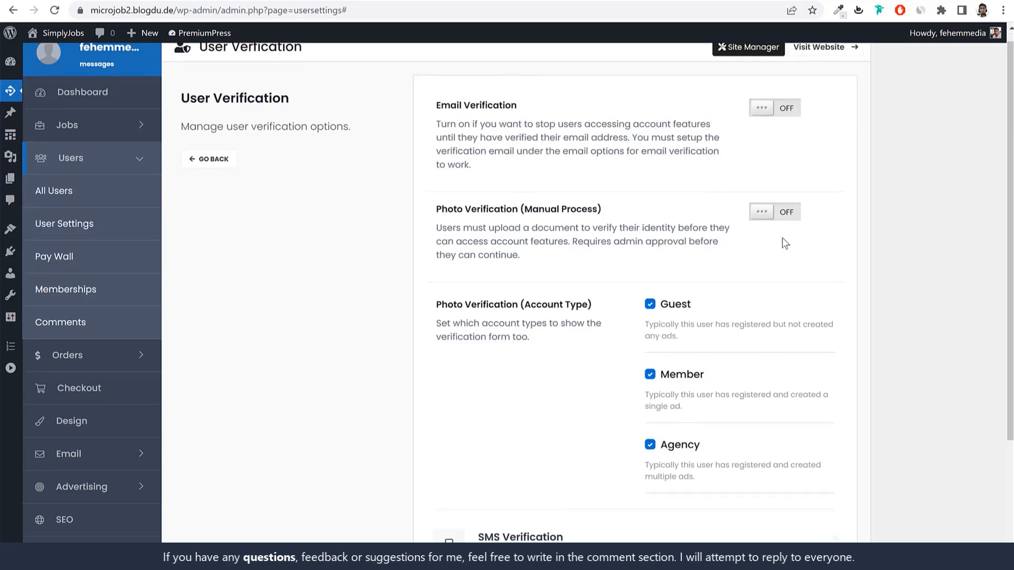
scroll(785, 243, up, 5)
scroll(720, 256, down, 5)
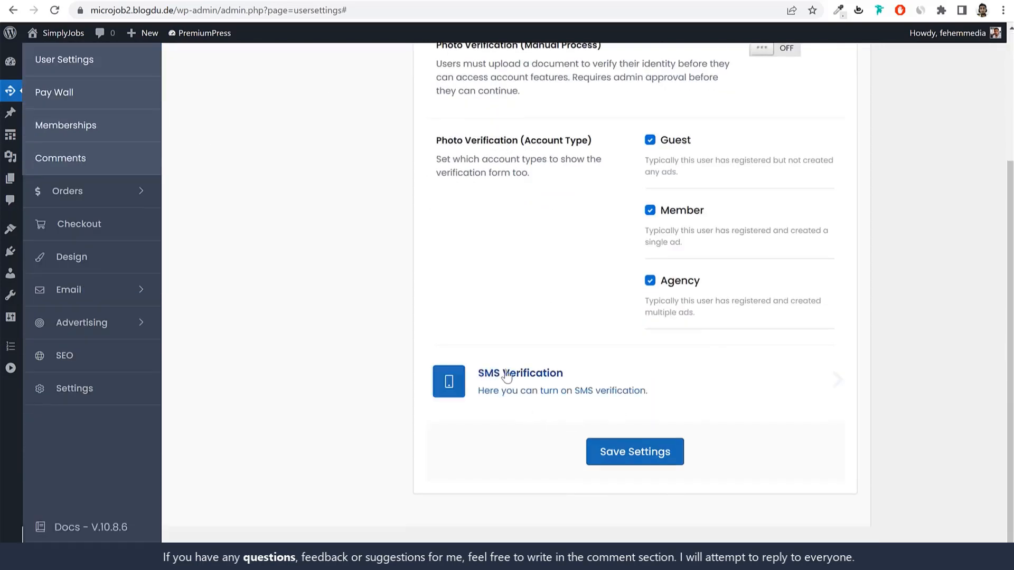
scroll(566, 383, up, 3)
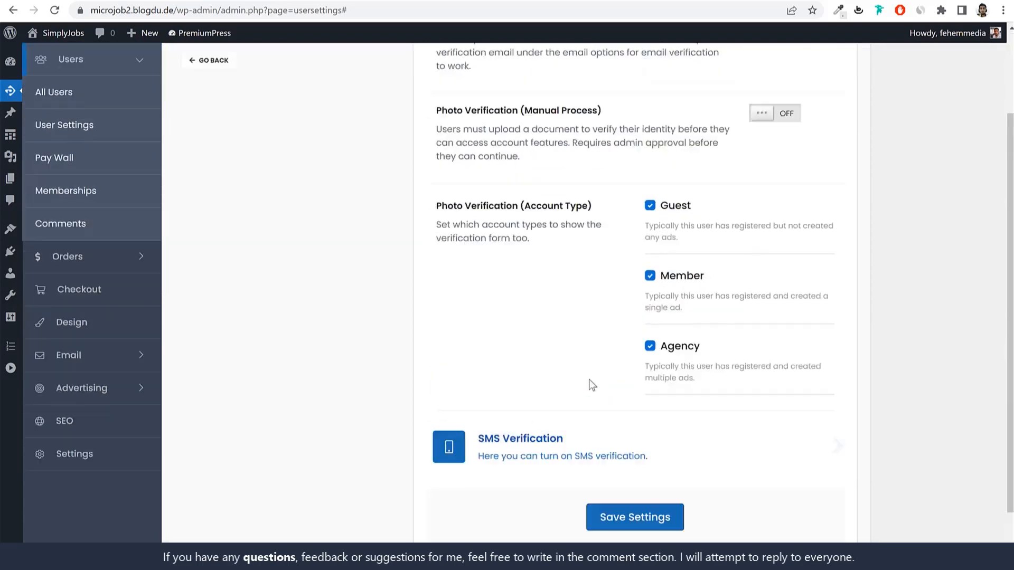
Step: Toggle manual Photo Verification on and back off, then return to the User Settings overview
drag(438, 222, 563, 232)
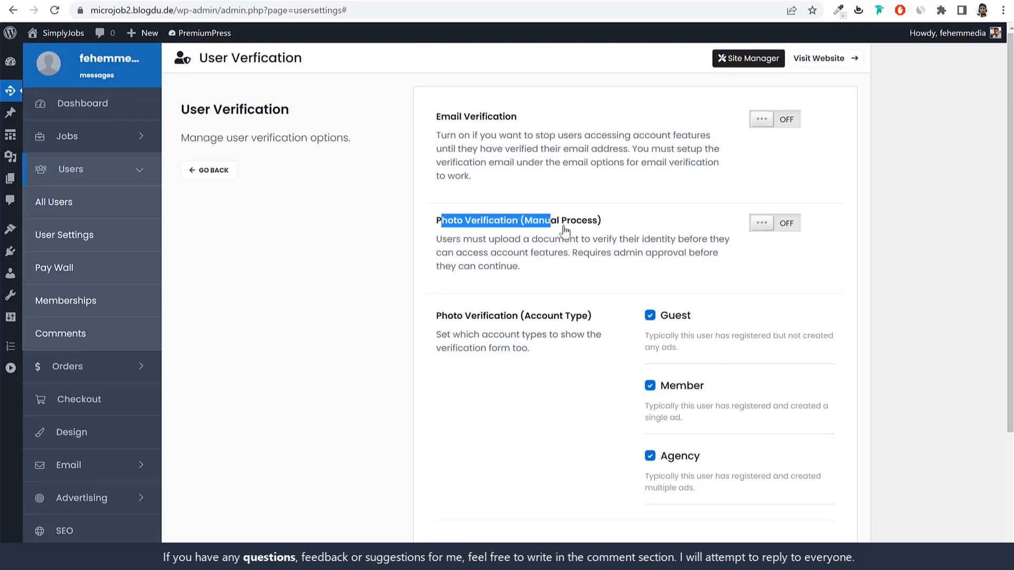
click(784, 228)
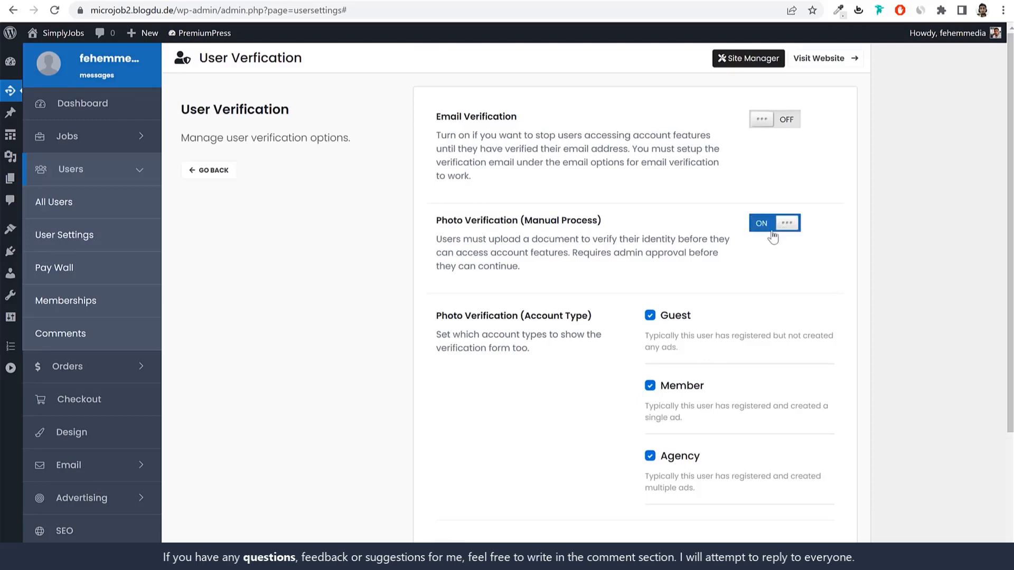
click(769, 234)
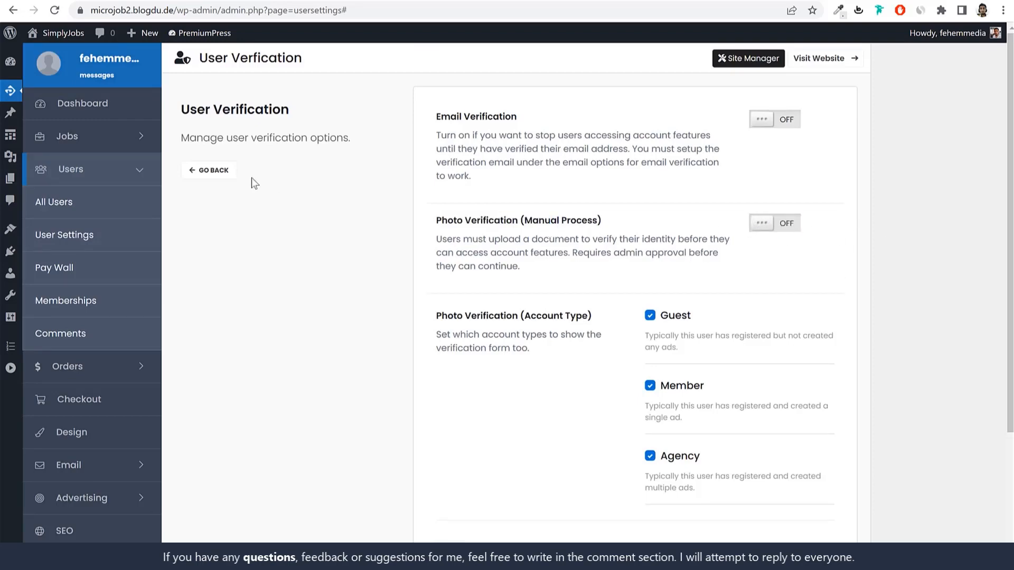
click(224, 174)
scroll(850, 317, down, 5)
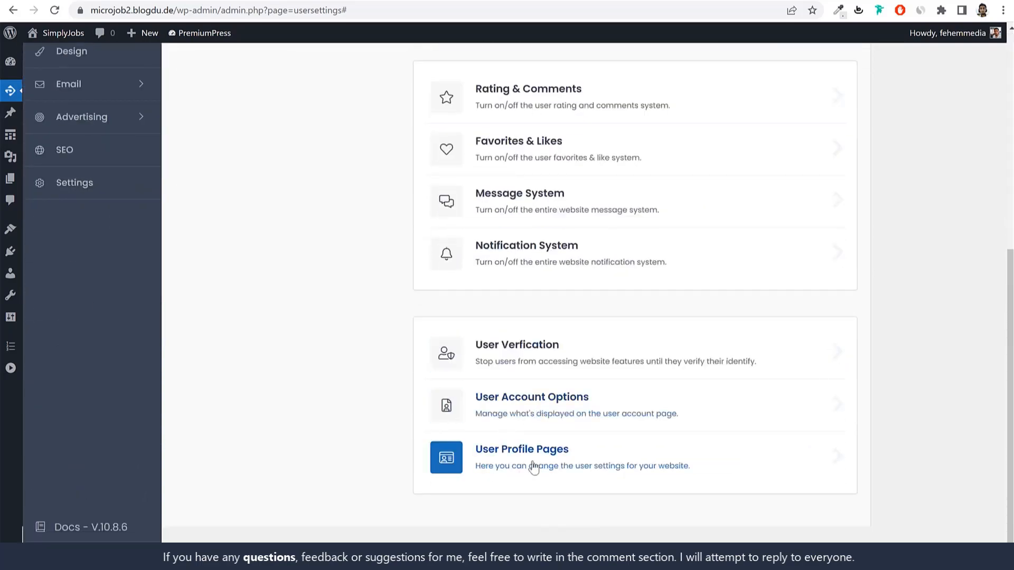
click(530, 465)
scroll(656, 346, up, 5)
scroll(632, 319, down, 10)
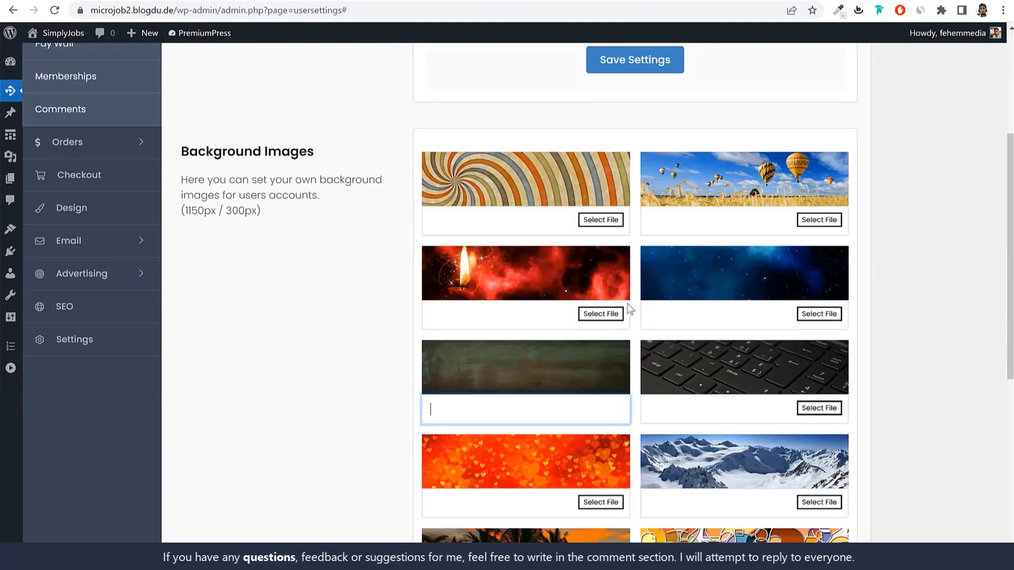
scroll(633, 319, up, 10)
click(211, 186)
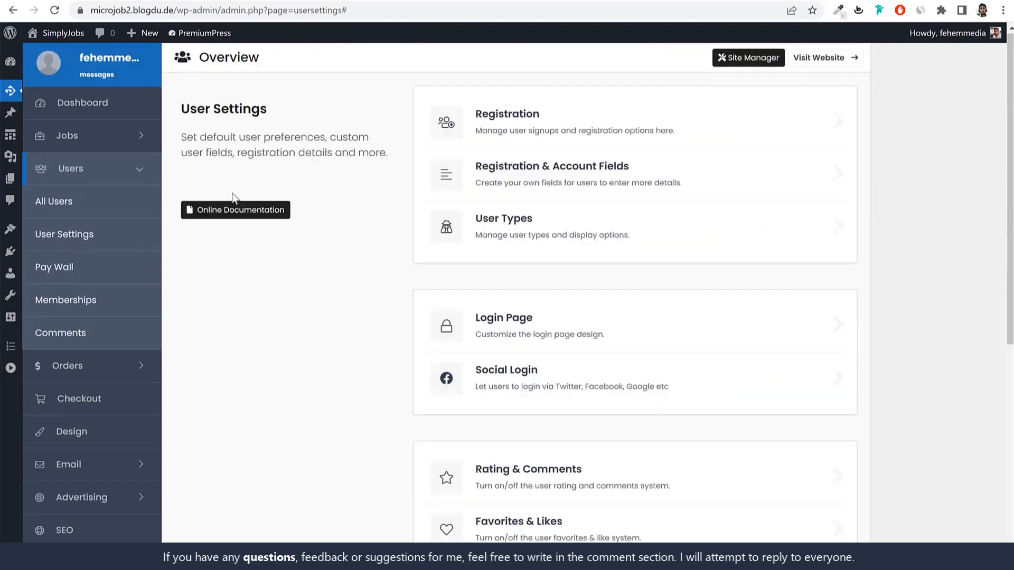
scroll(606, 384, down, 6)
click(459, 467)
scroll(676, 356, up, 4)
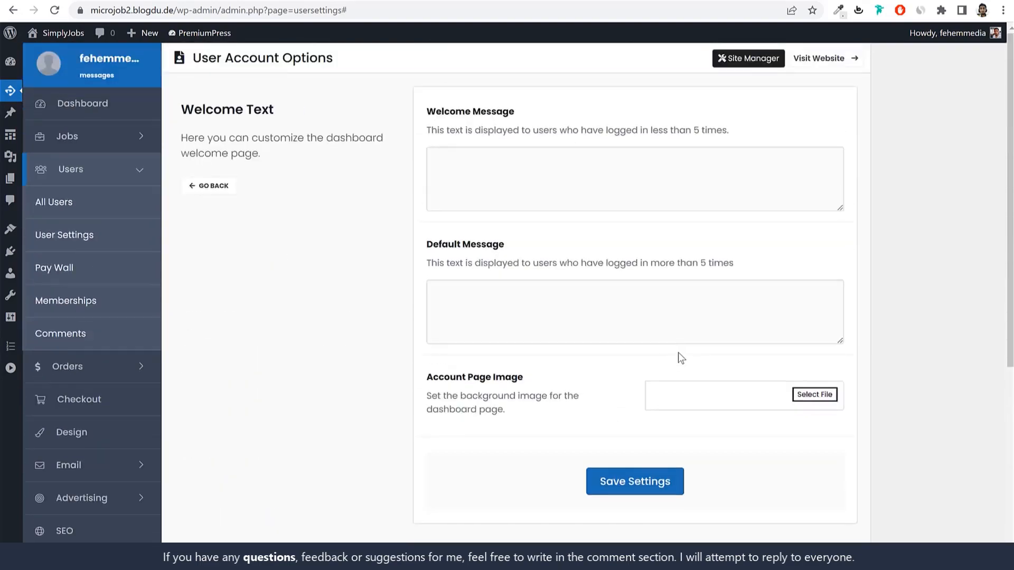
scroll(676, 355, down, 5)
scroll(669, 410, down, 2)
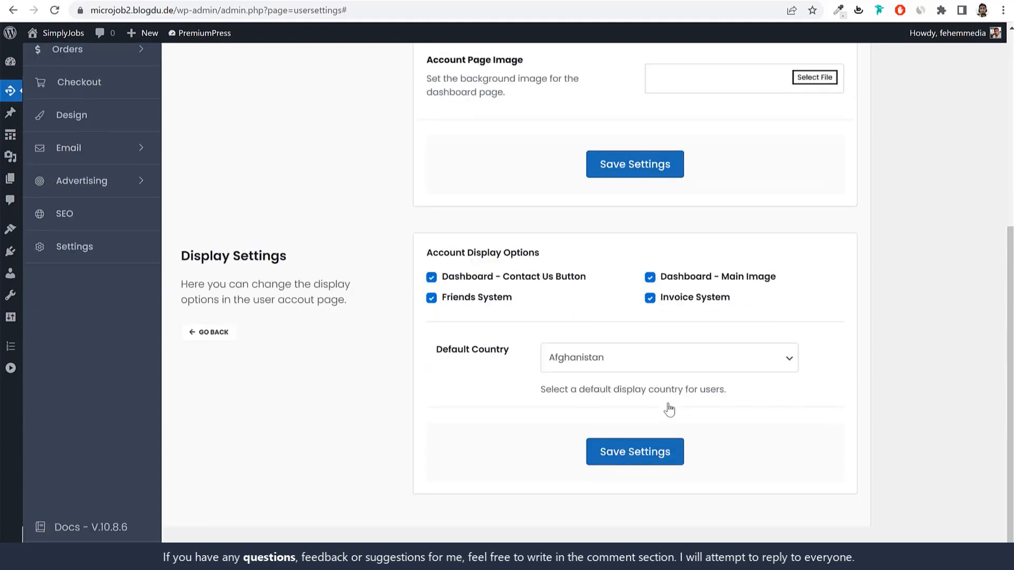
scroll(669, 409, up, 7)
click(207, 185)
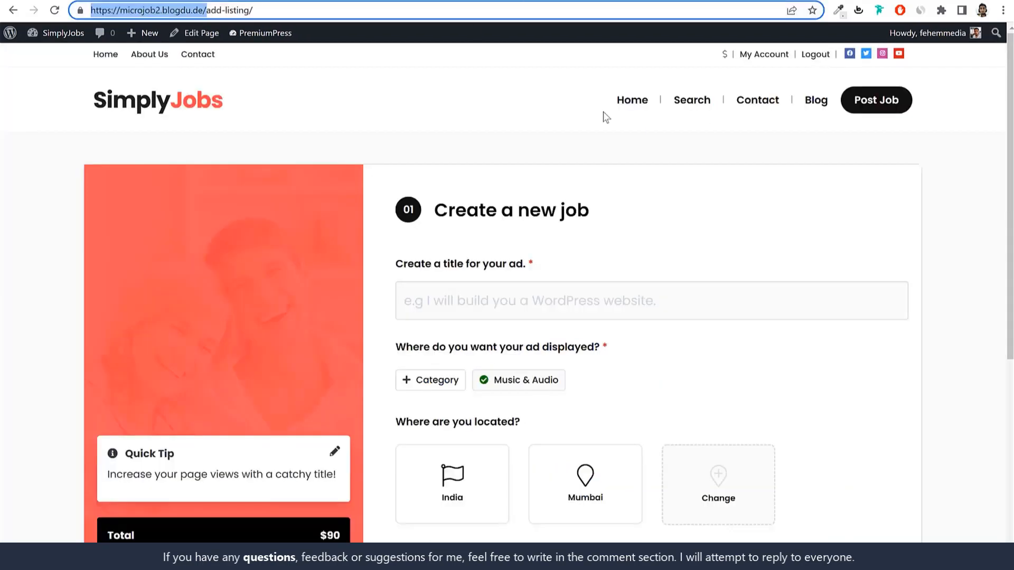
scroll(606, 117, down, 6)
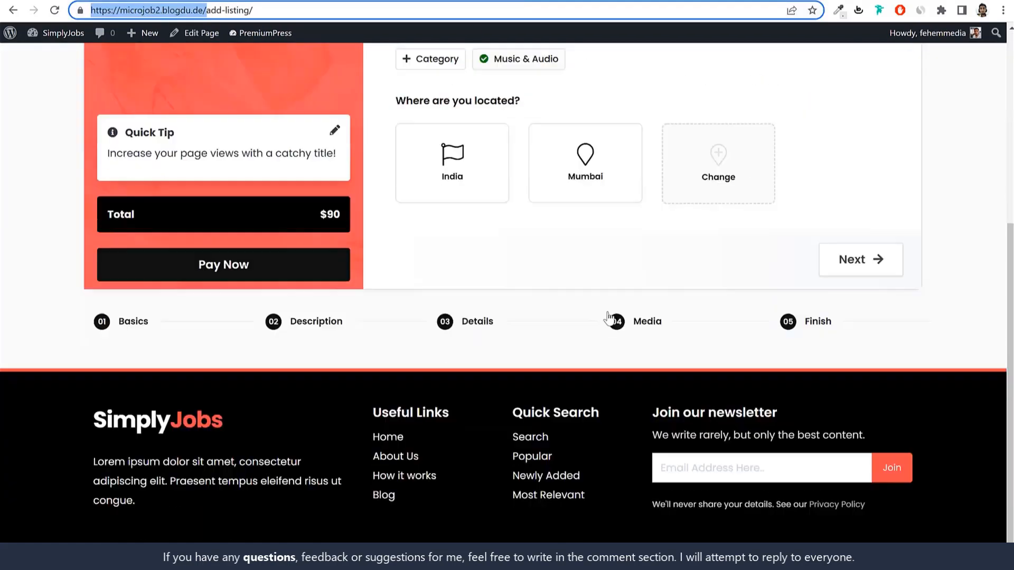
scroll(715, 332, up, 3)
scroll(546, 264, up, 3)
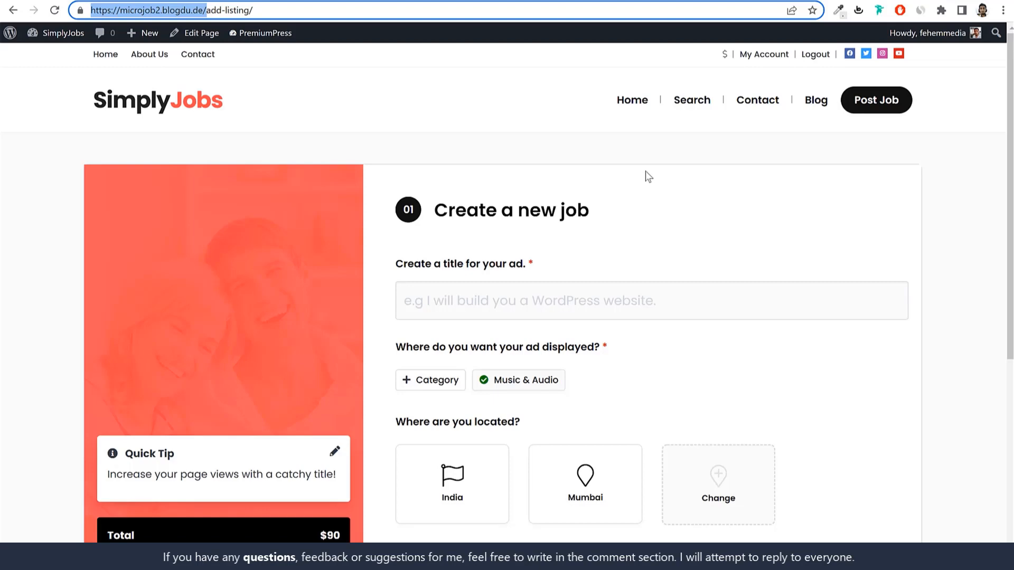
scroll(628, 189, down, 6)
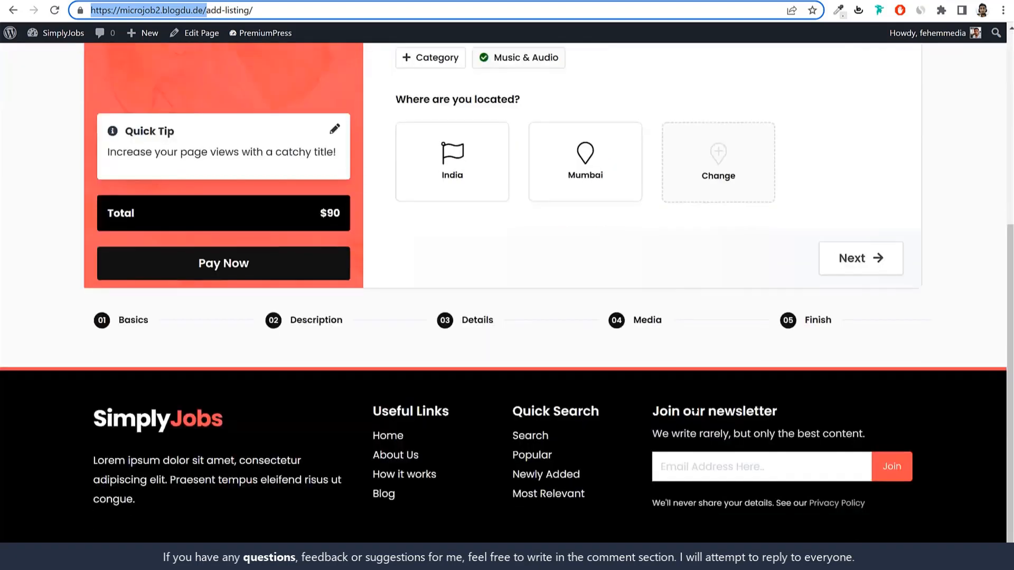
click(802, 326)
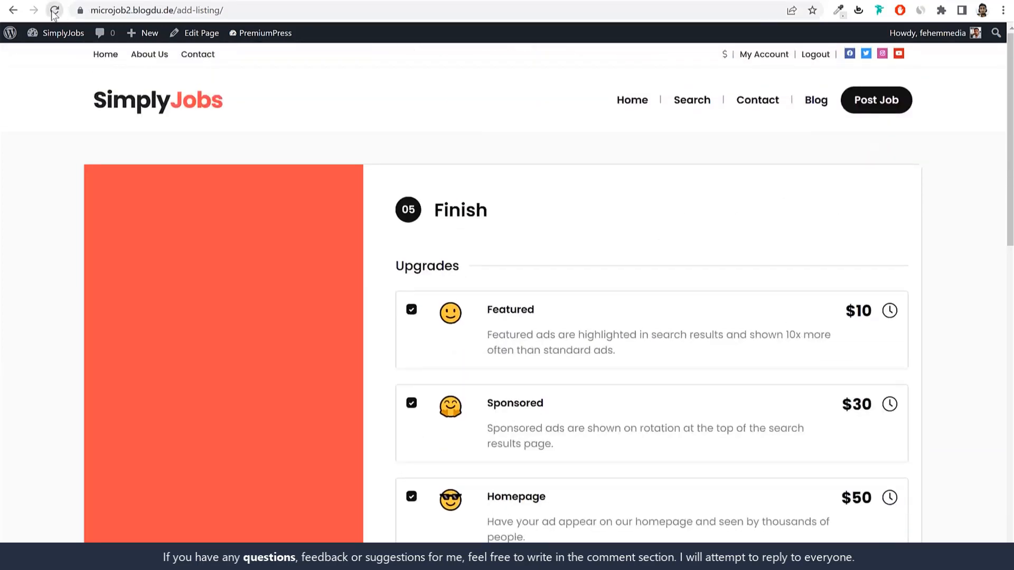
click(54, 10)
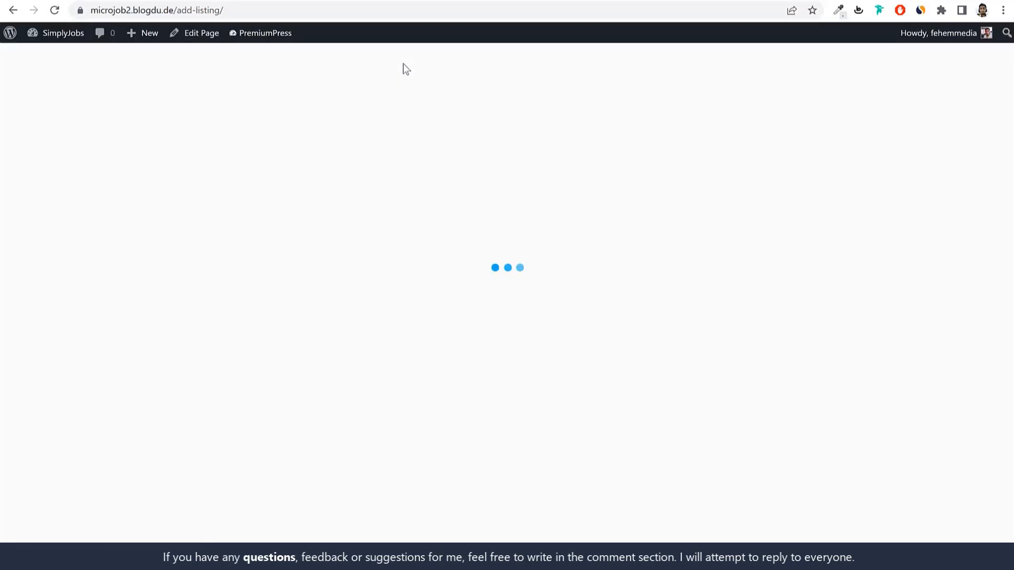
scroll(703, 236, down, 6)
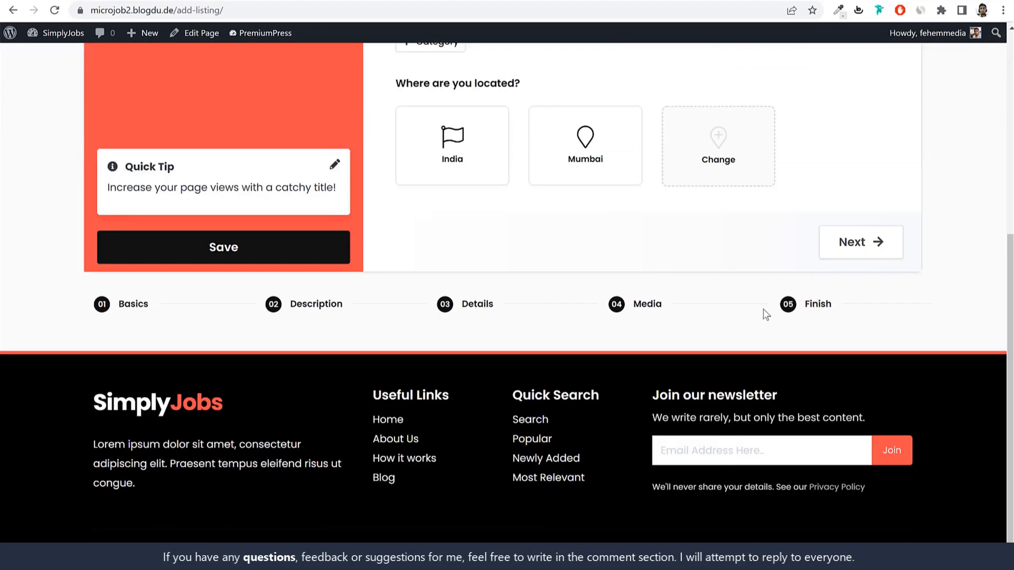
click(812, 316)
scroll(666, 290, down, 7)
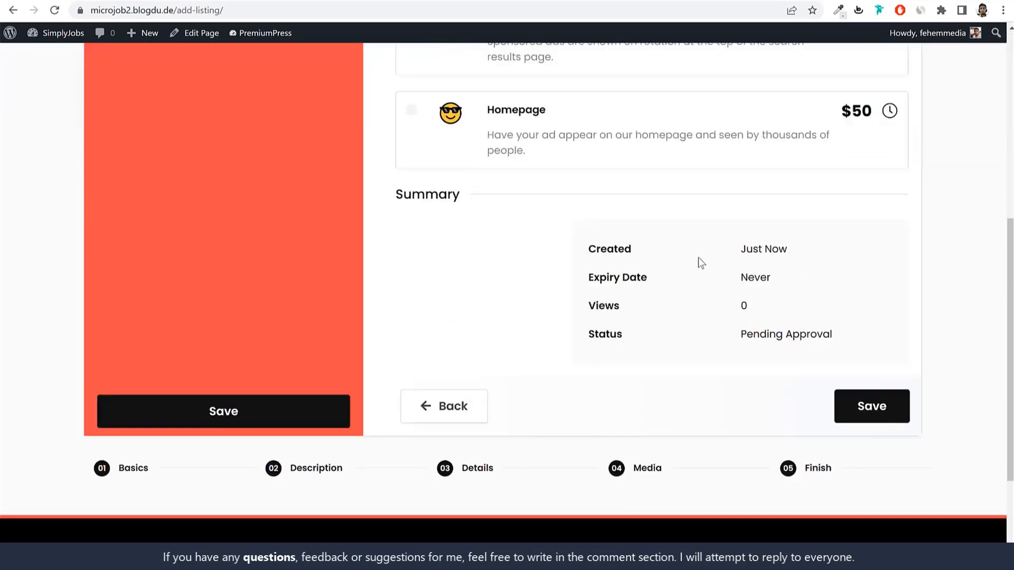
scroll(718, 256, up, 6)
scroll(523, 272, down, 5)
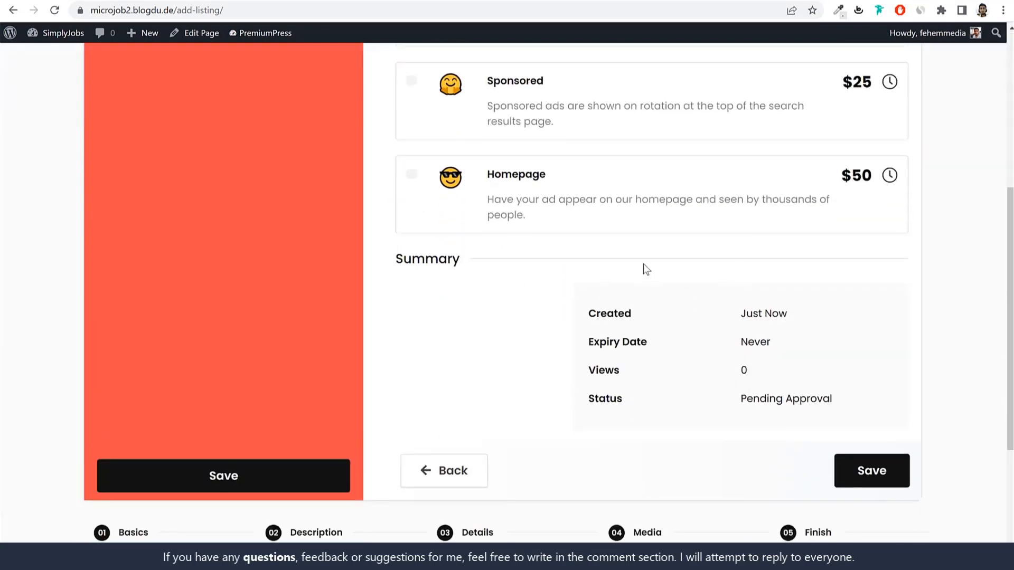
scroll(645, 268, up, 4)
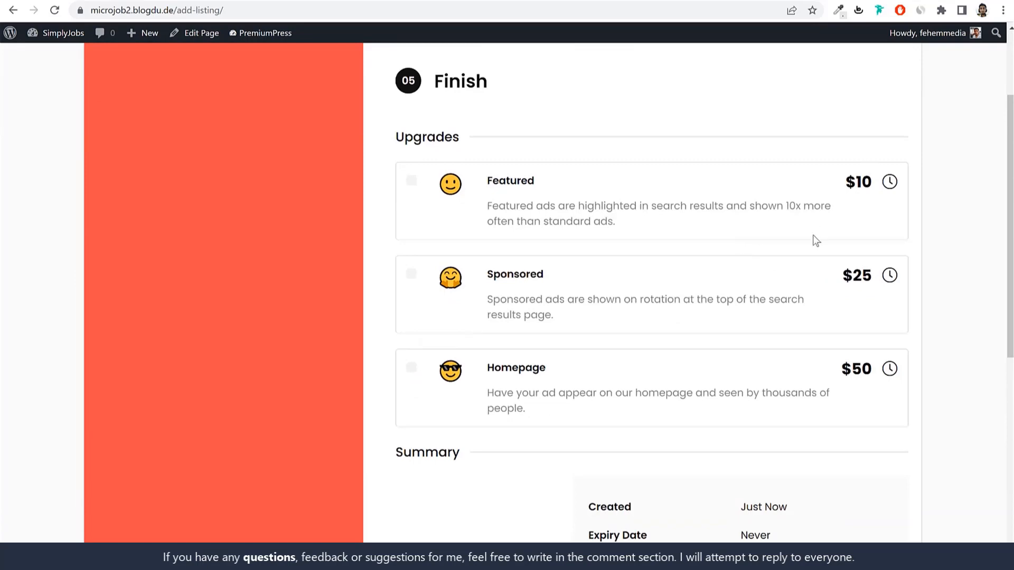
scroll(711, 211, up, 3)
scroll(792, 196, down, 10)
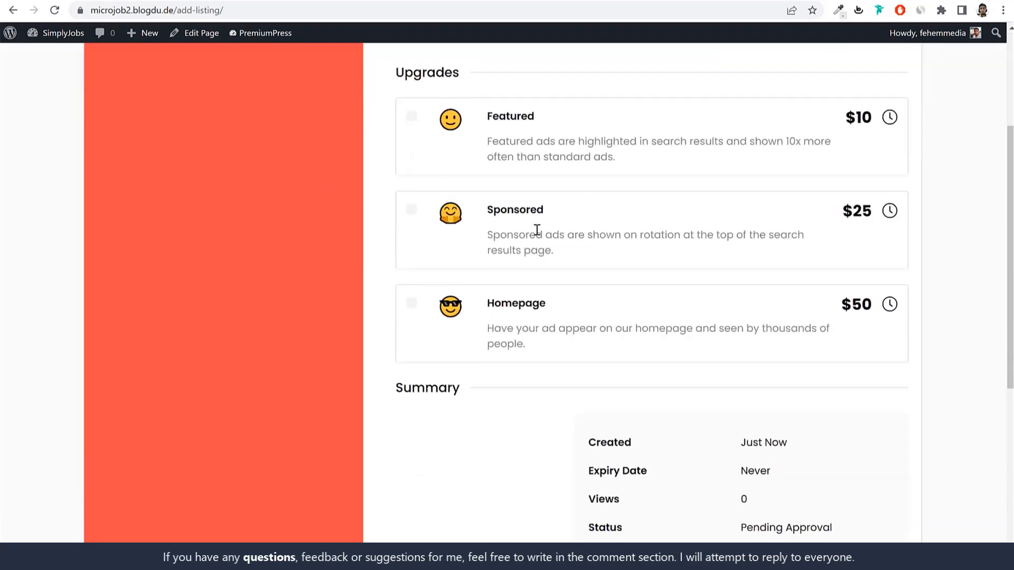
scroll(605, 253, up, 8)
scroll(604, 256, up, 3)
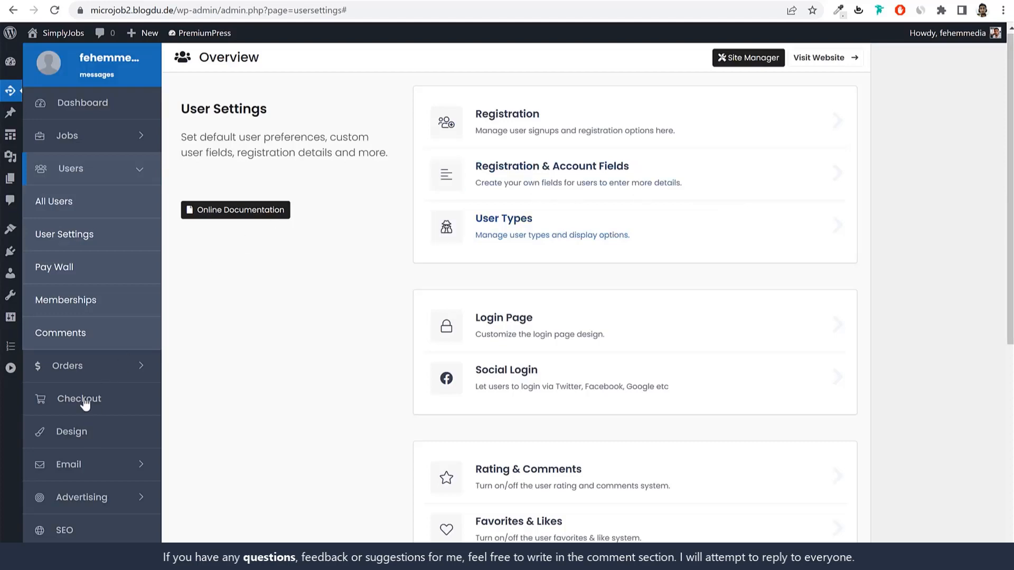
Step: In Payment & Checkout, glance at the Tracking Code thank-you field, then open House Commission
click(84, 402)
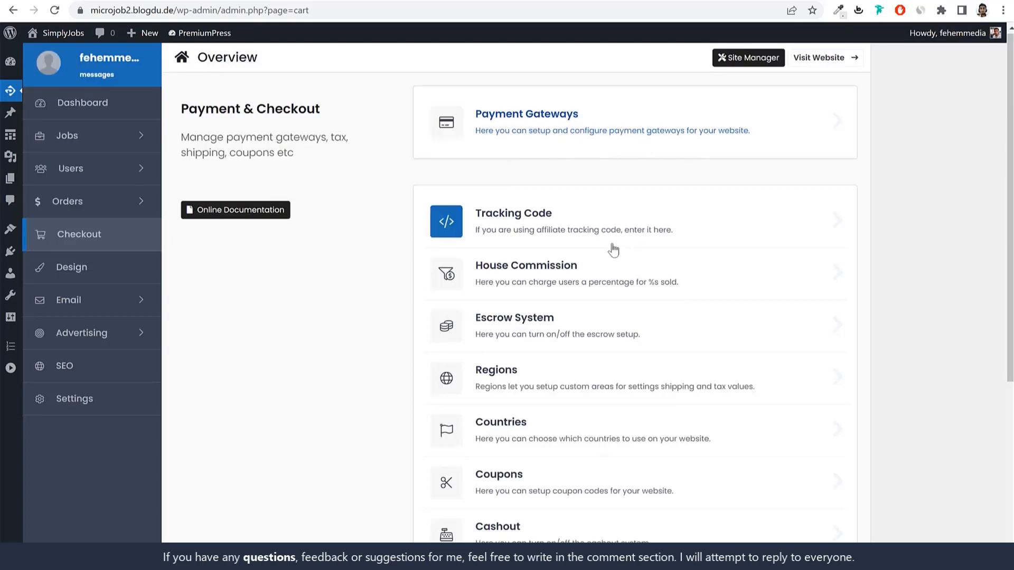
scroll(546, 229, down, 3)
scroll(570, 421, up, 3)
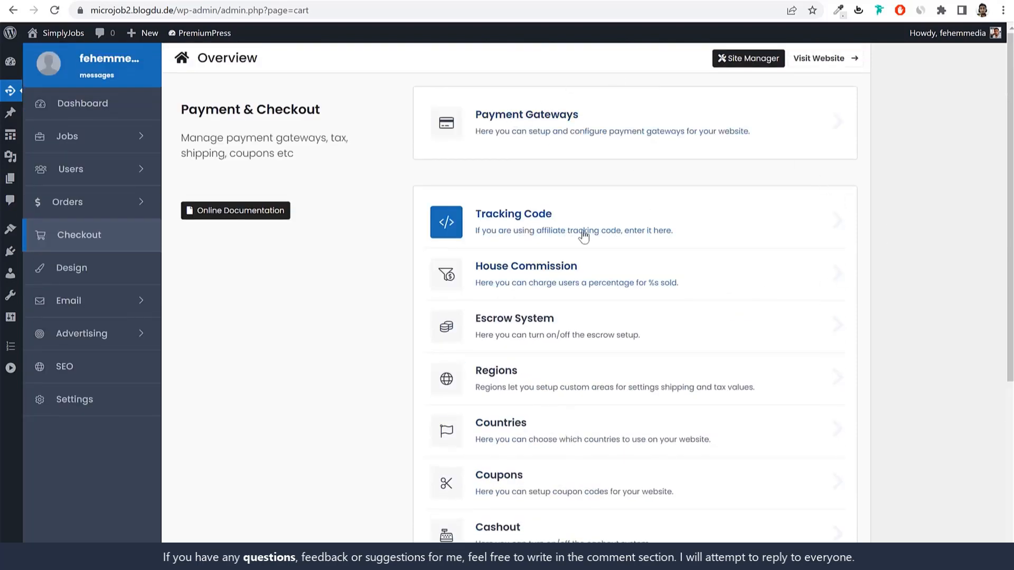
click(583, 233)
click(589, 174)
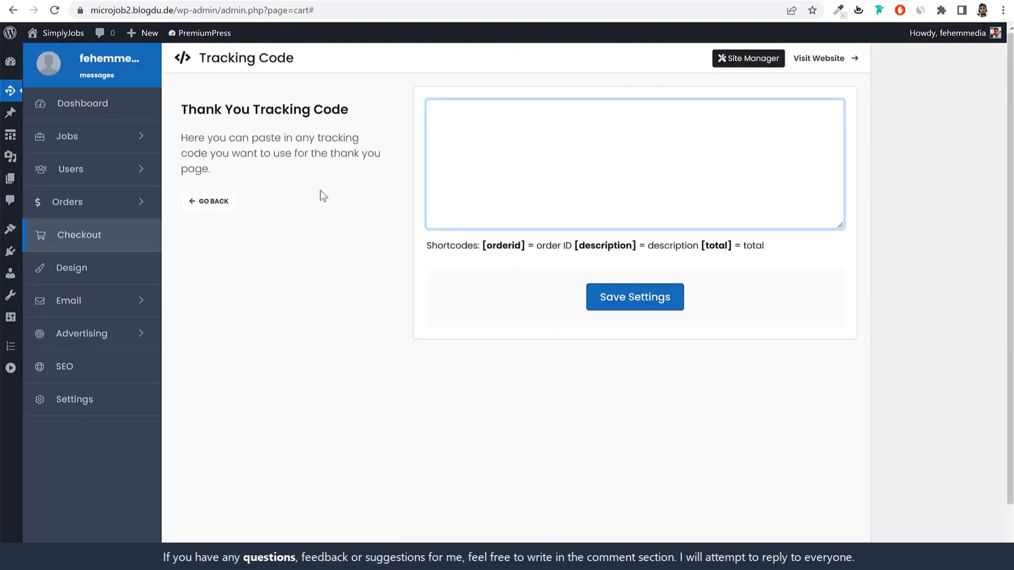
click(195, 202)
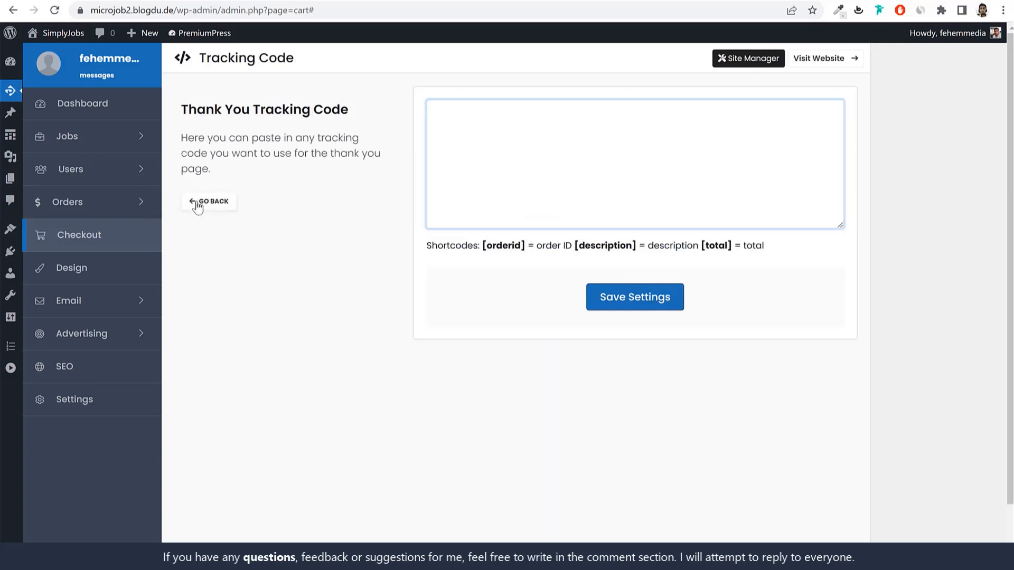
click(570, 281)
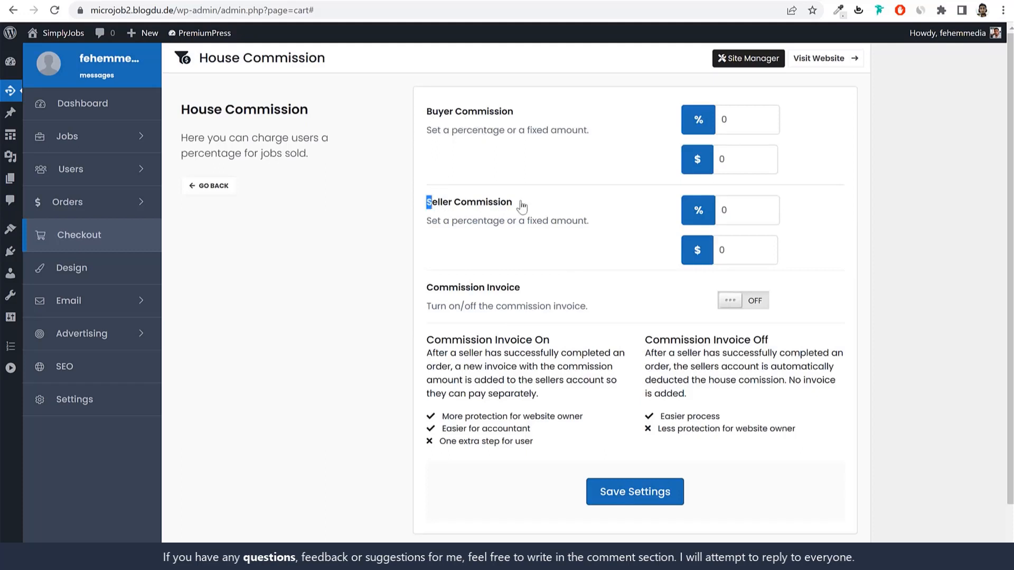
Step: Change the Seller Commission from 15% to 10%, keep the fixed amount, and save
drag(515, 206, 431, 205)
drag(490, 113, 434, 124)
click(433, 123)
drag(498, 206, 423, 207)
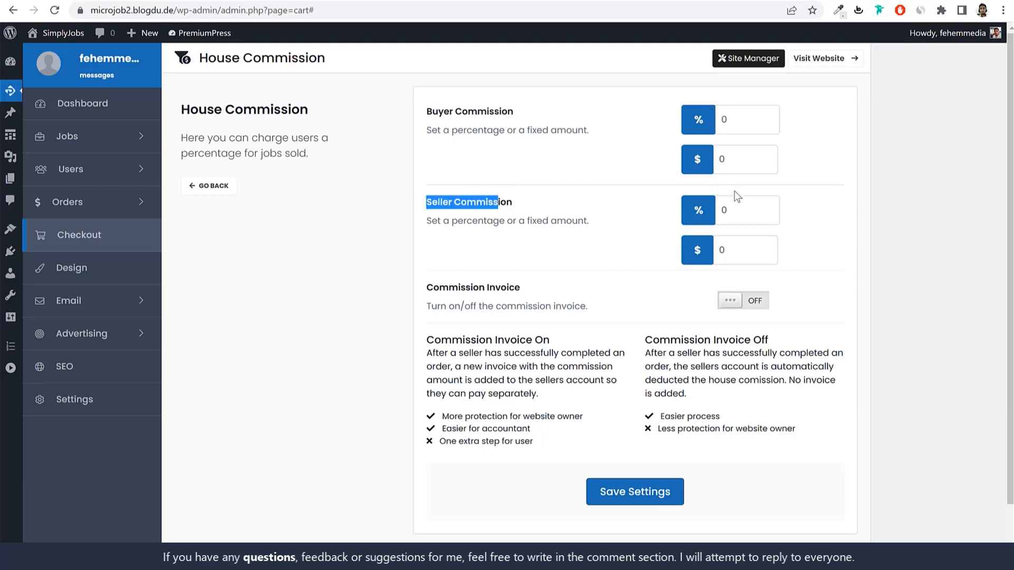
click(760, 203)
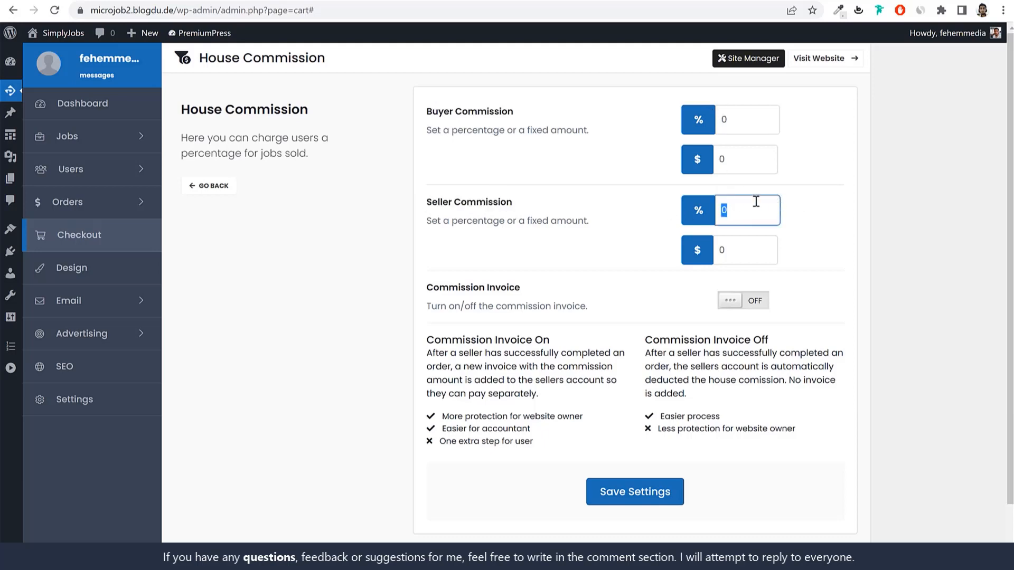
drag(741, 207, 704, 210)
click(692, 212)
drag(747, 209, 688, 218)
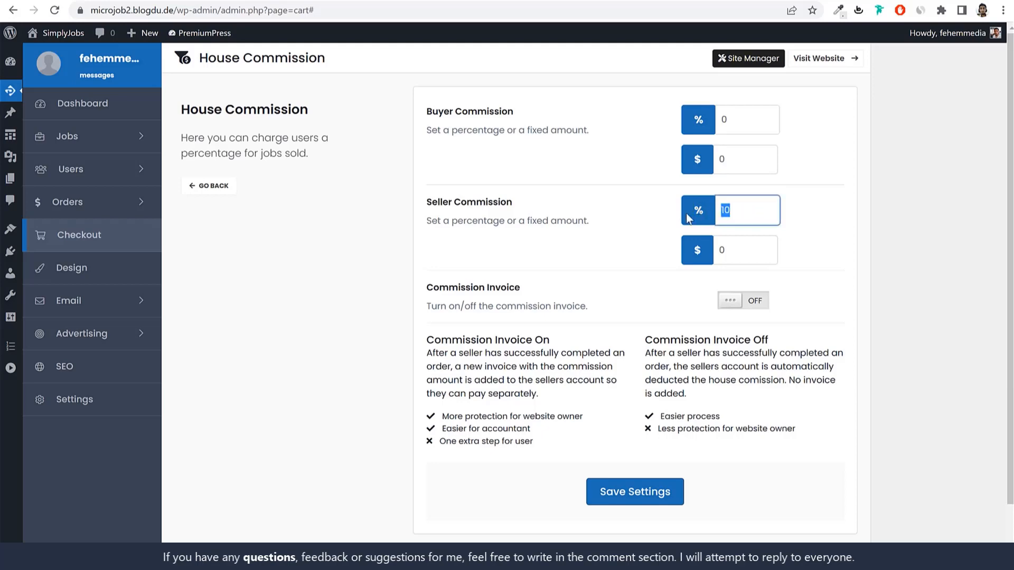
click(636, 221)
drag(714, 249, 876, 247)
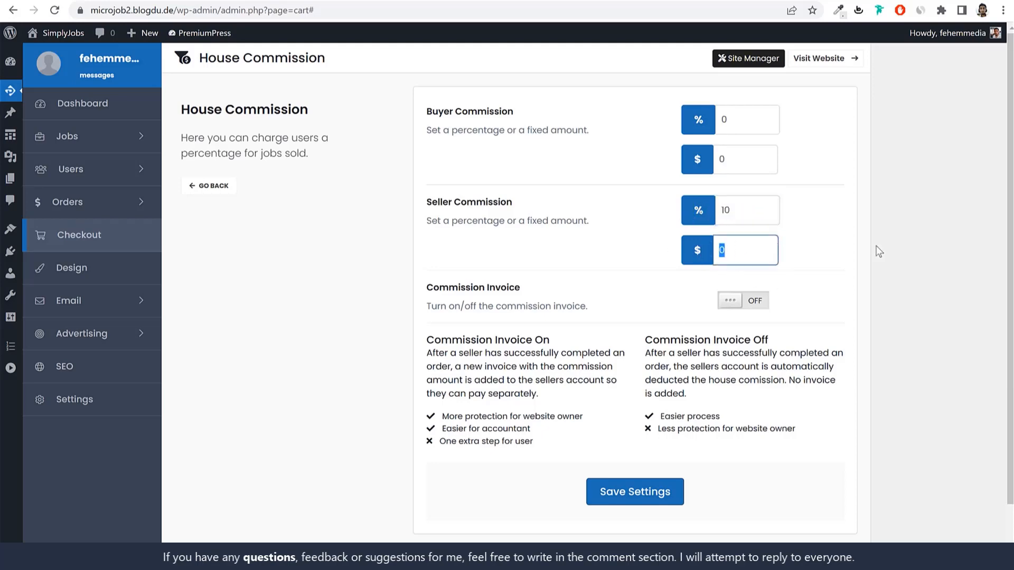
click(877, 245)
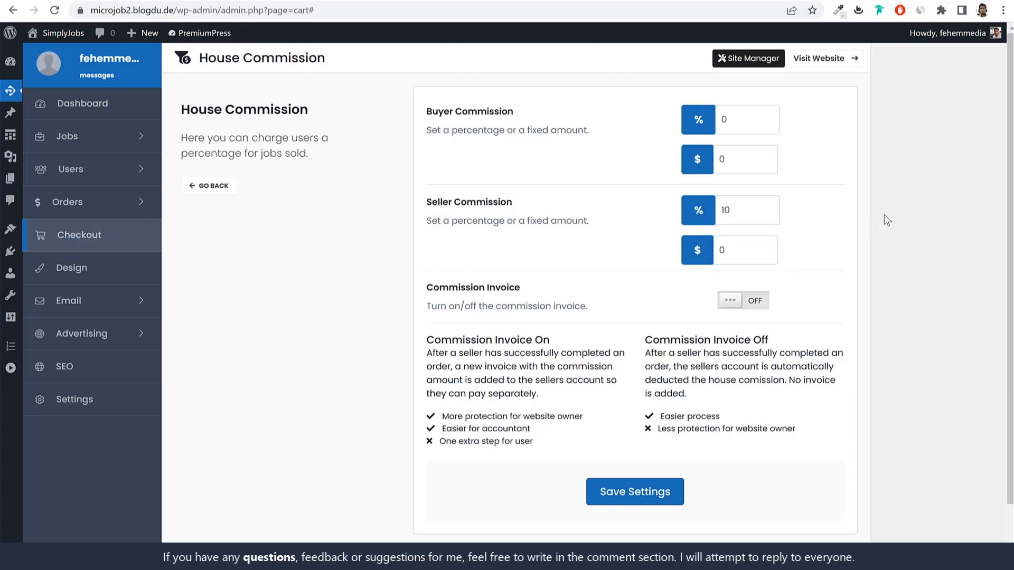
click(653, 492)
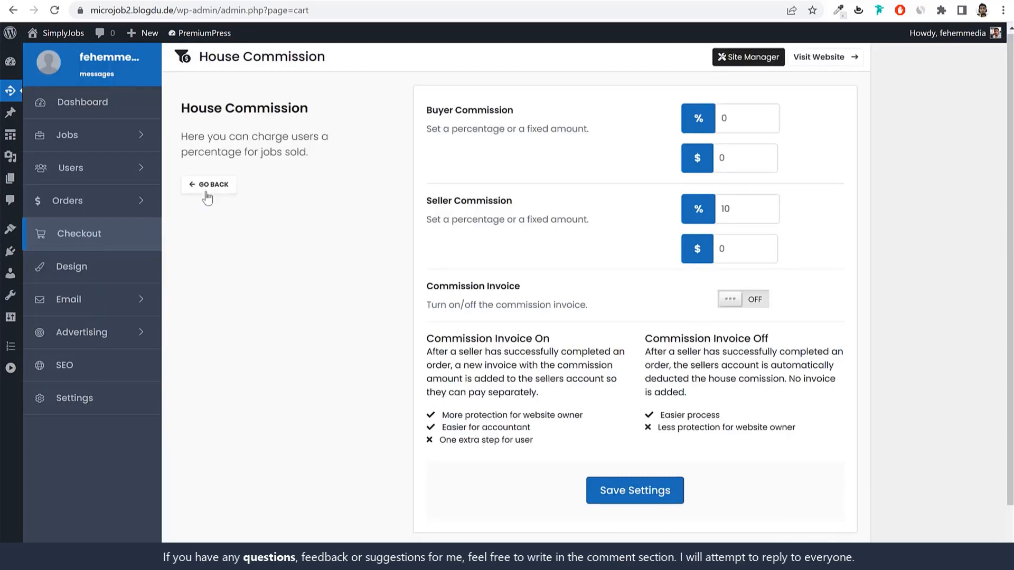
Step: Recheck the House Commission page, then return to the Payment & Checkout overview
click(207, 189)
click(539, 288)
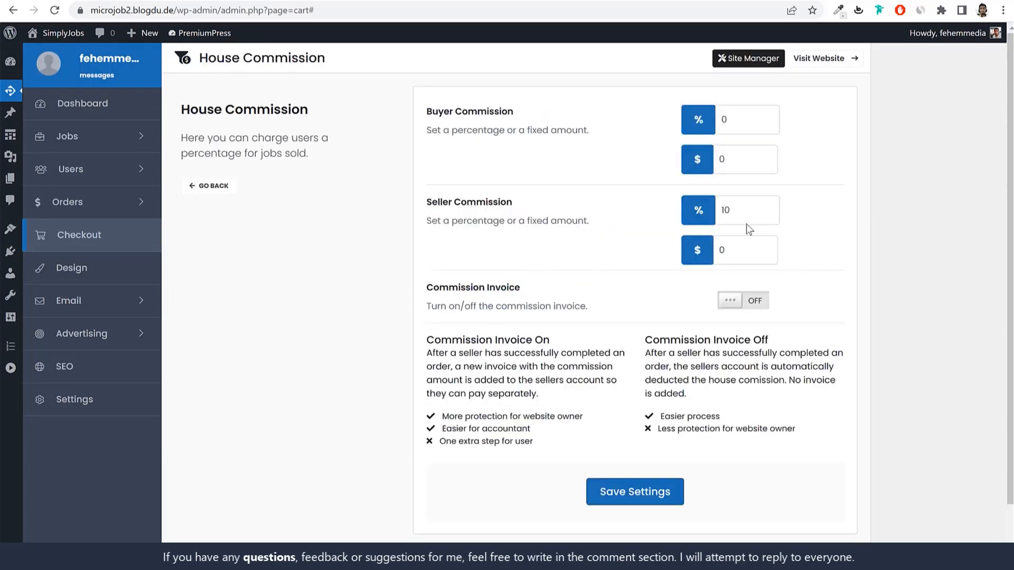
click(211, 188)
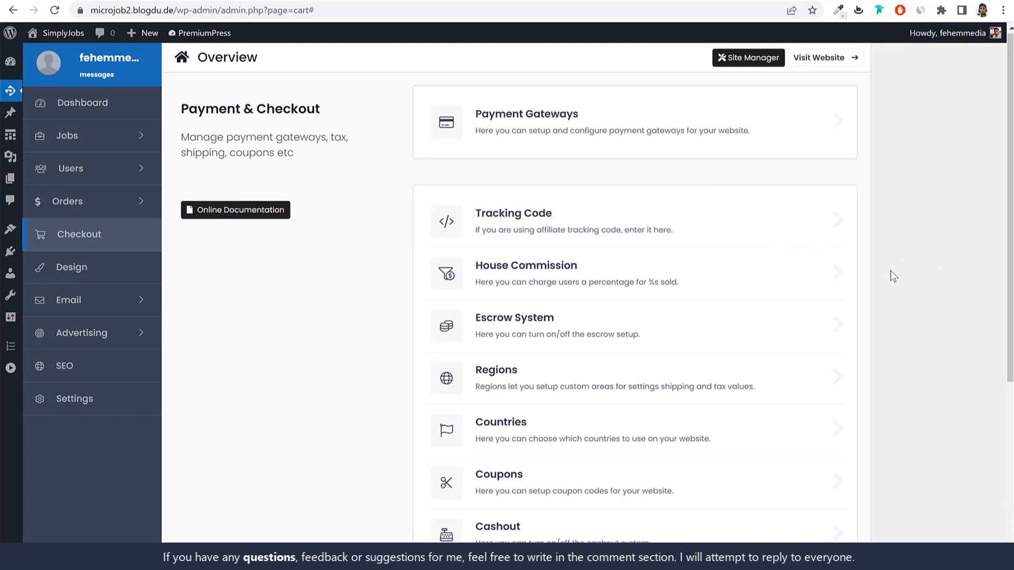
Step: Switch the Escrow System ON and save the setting
scroll(892, 280, down, 1)
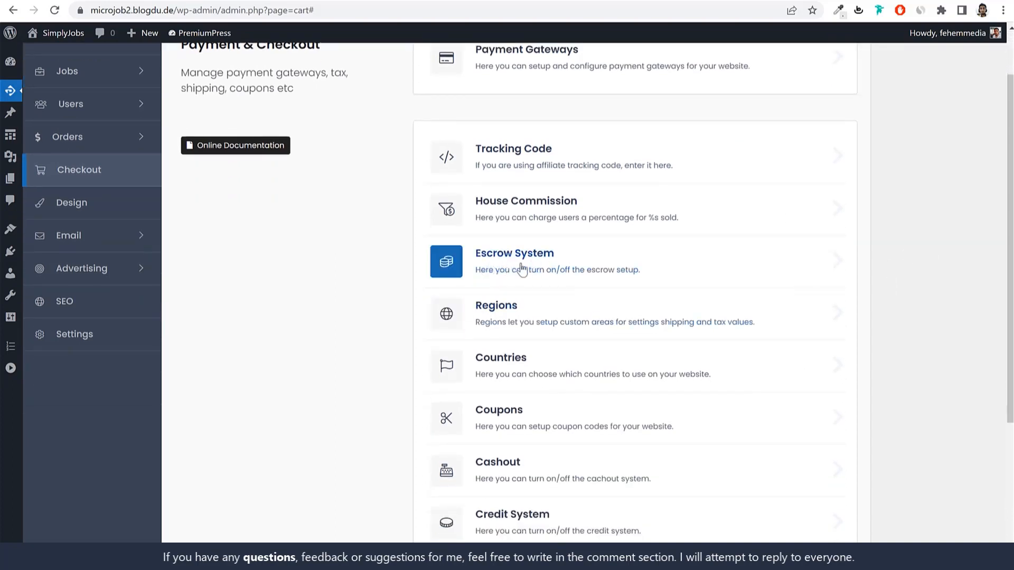
click(537, 272)
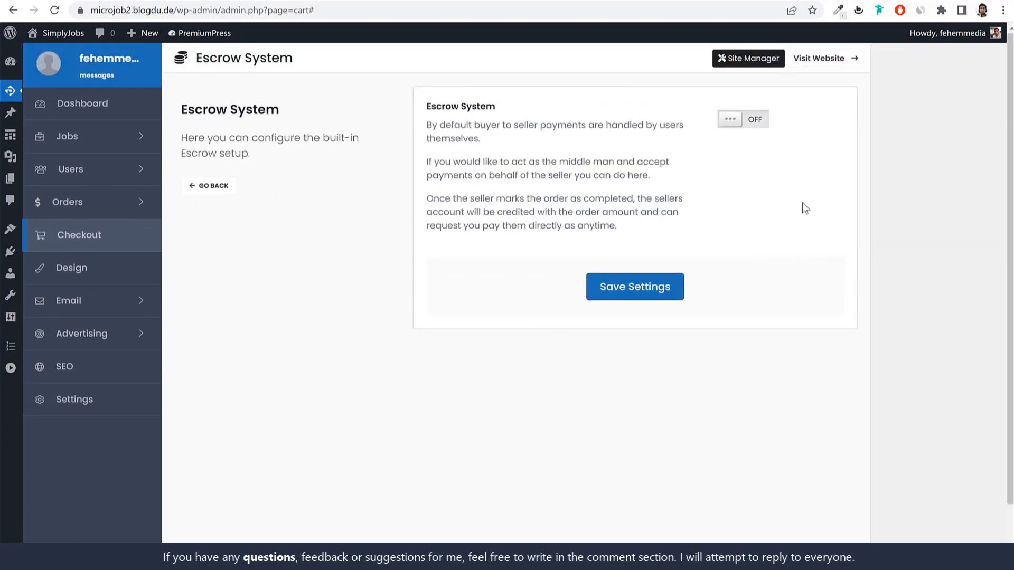
click(736, 120)
click(650, 293)
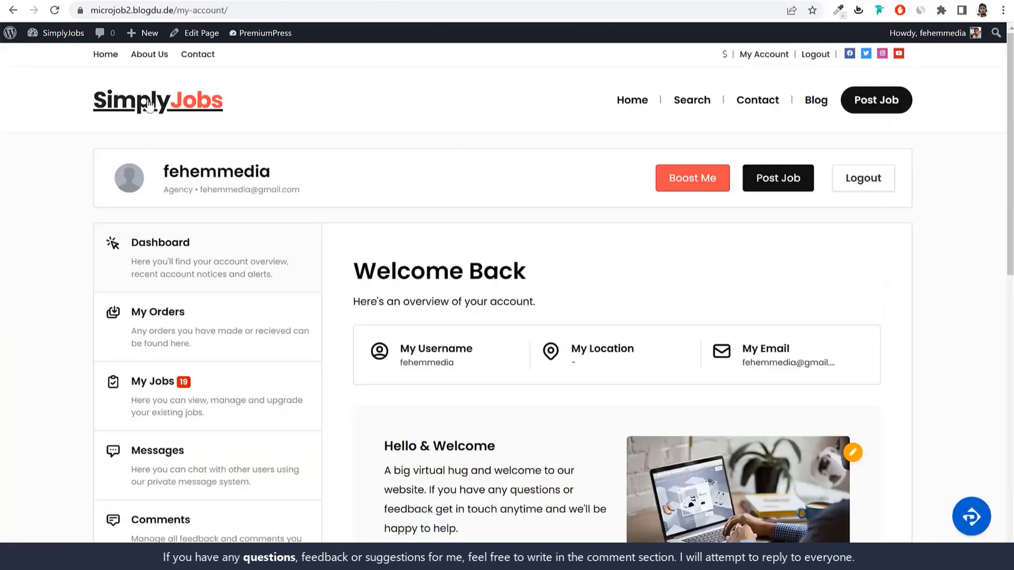
Step: Go to the SimplyJobs home page and open the first Featured Jobs listing
click(149, 106)
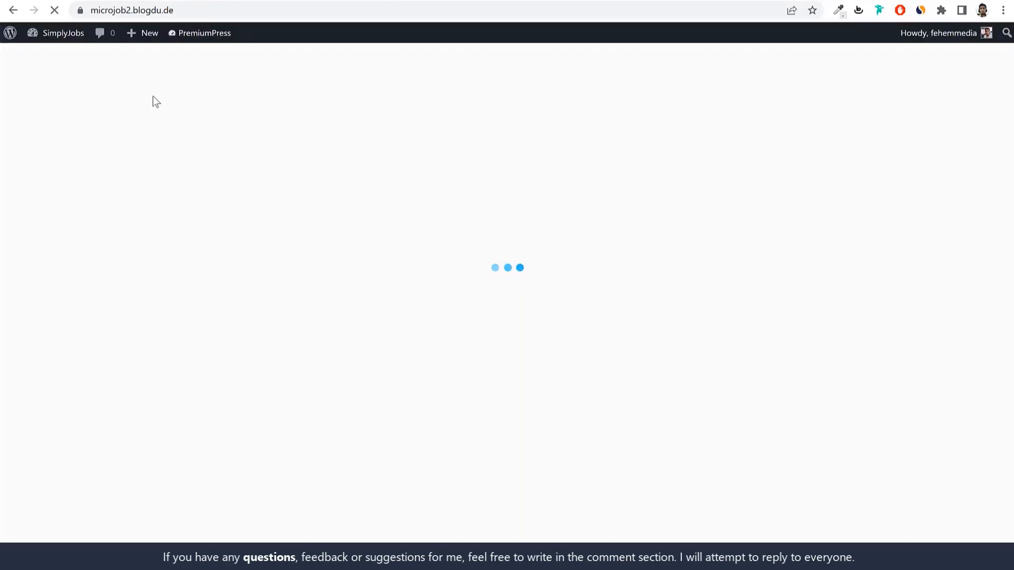
scroll(661, 339, down, 6)
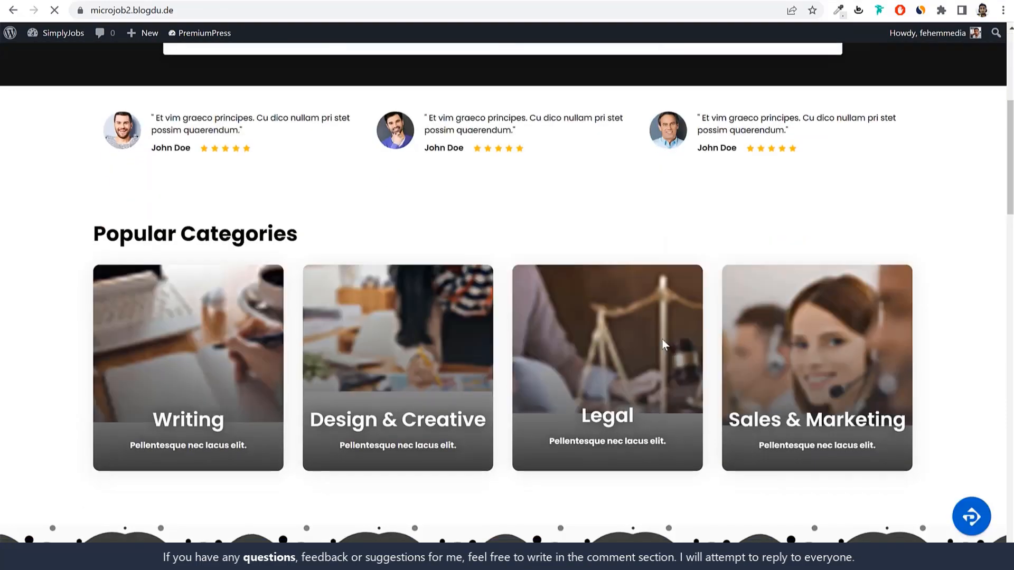
scroll(300, 379, down, 6)
scroll(300, 378, down, 2)
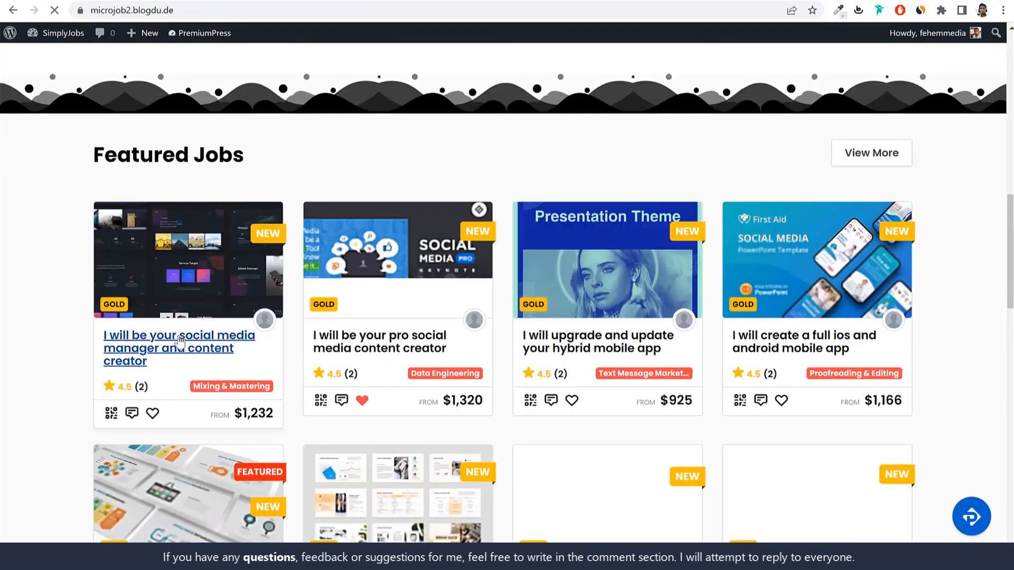
click(178, 342)
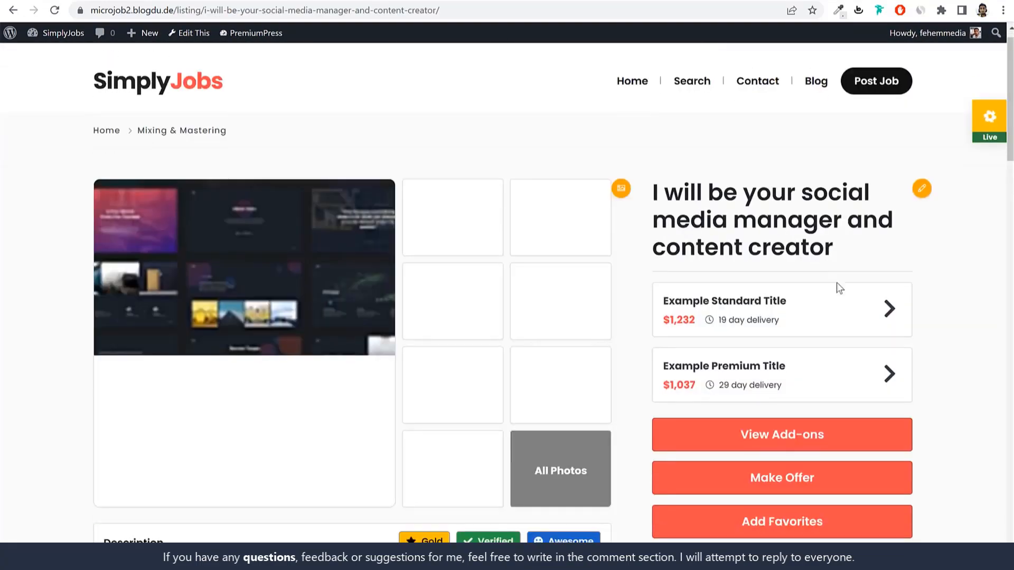
Step: View the payment options for the $1,232 Example Standard Title package, then close them
scroll(838, 288, down, 1)
mouse_move(812, 278)
click(749, 273)
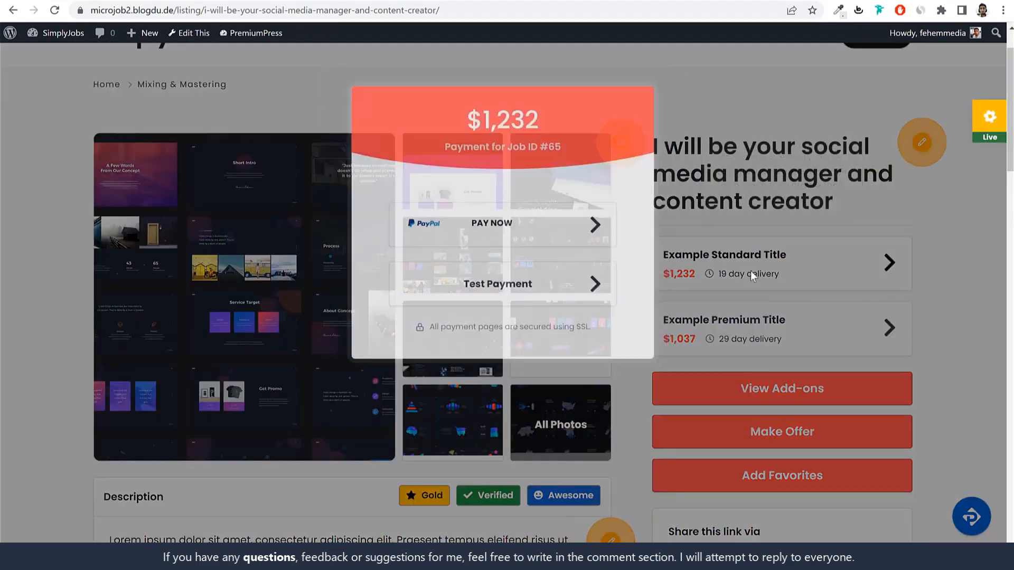
scroll(743, 237, down, 10)
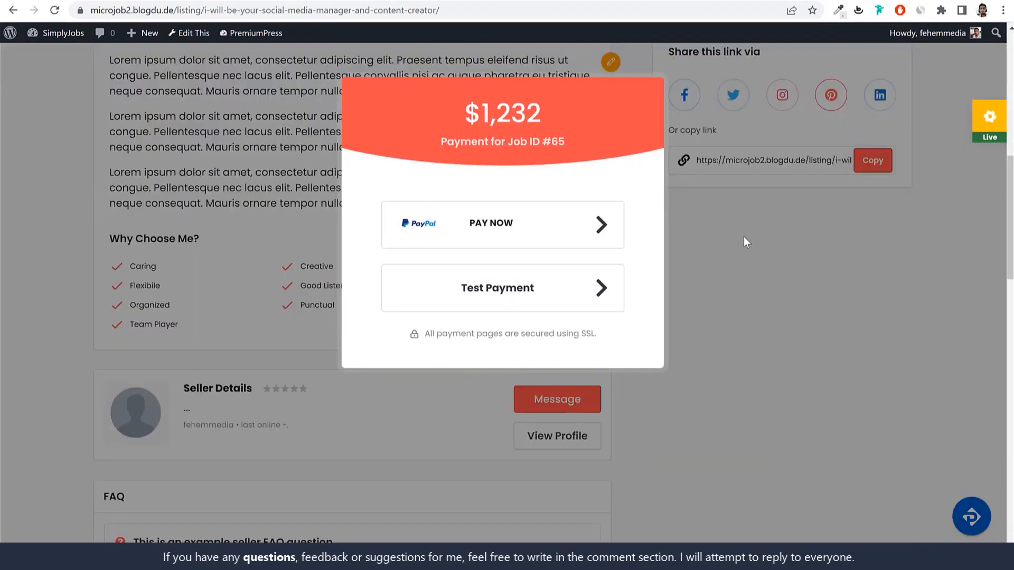
scroll(744, 236, up, 11)
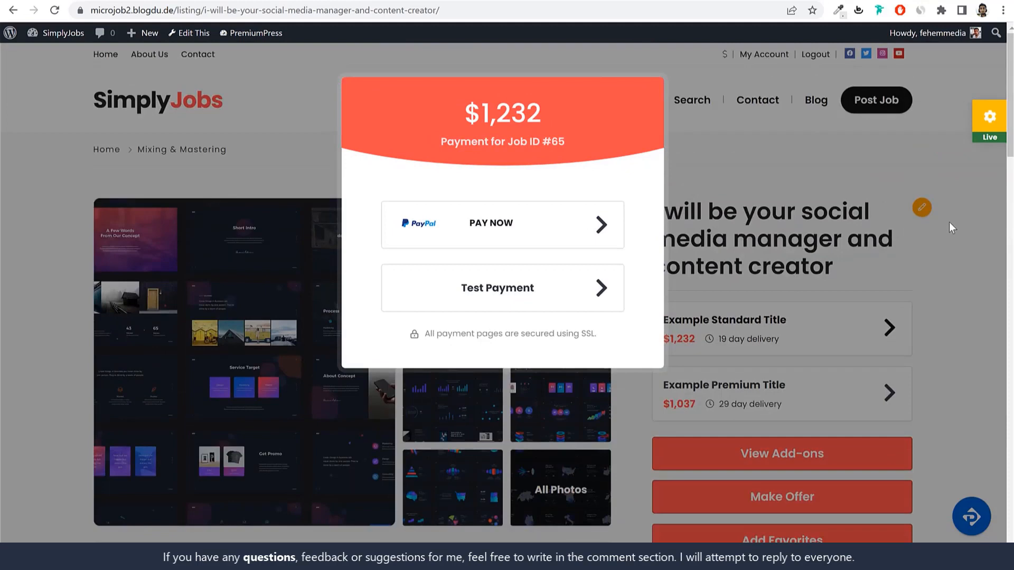
click(949, 222)
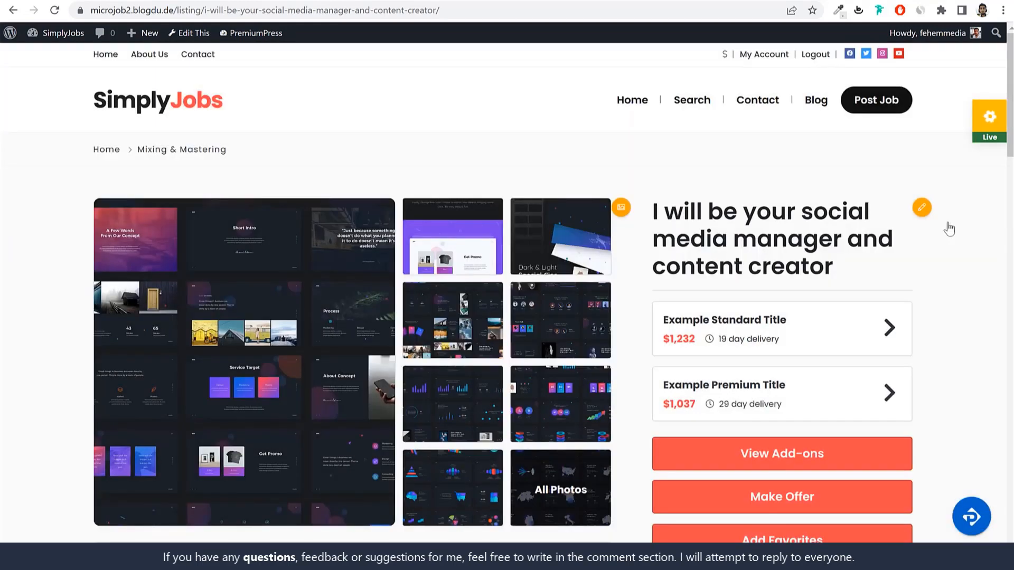
scroll(966, 255, down, 1)
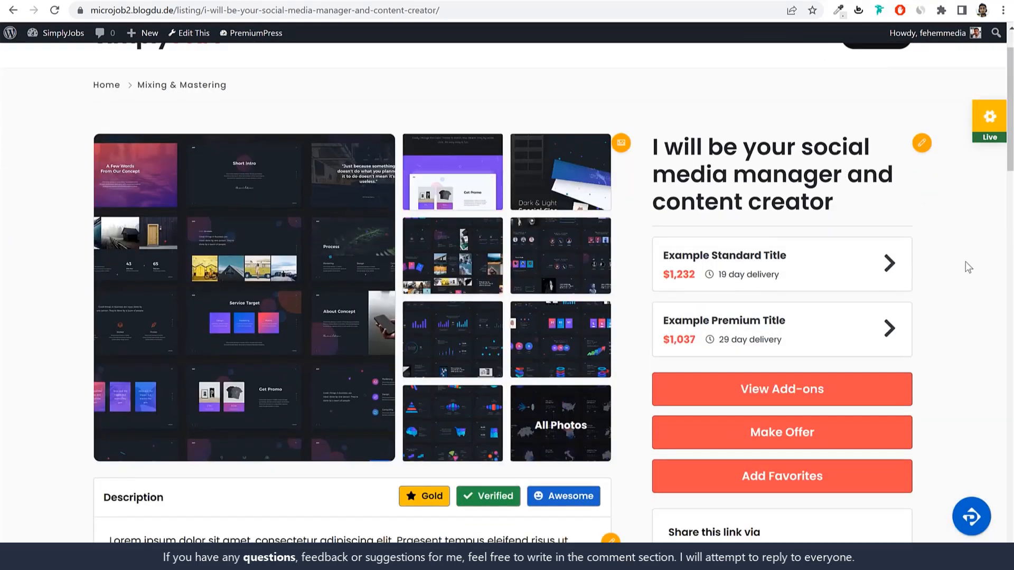
mouse_move(687, 274)
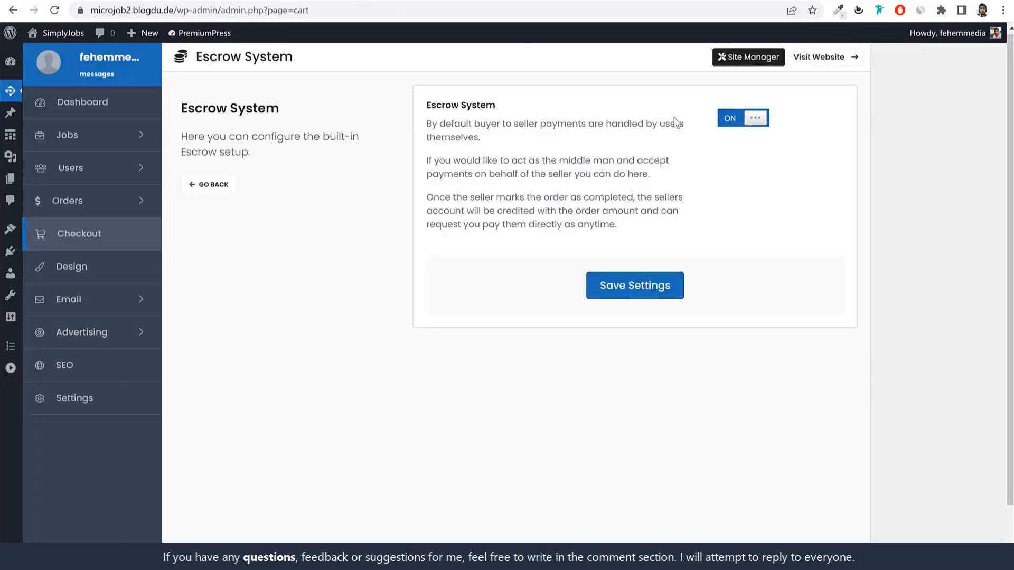
Step: Leave the Escrow System page for the Payment & Checkout overview
drag(499, 106, 425, 105)
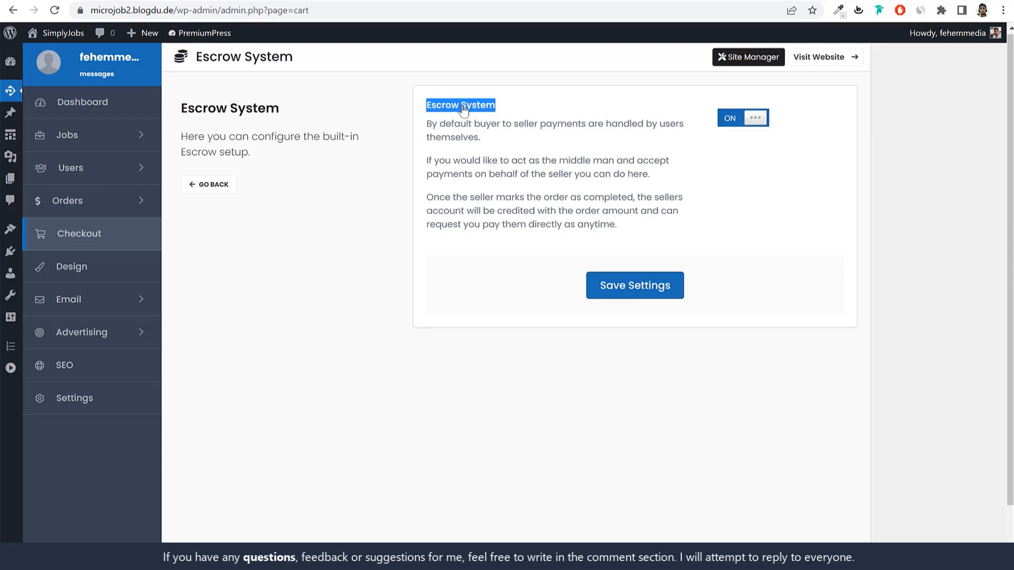
click(200, 189)
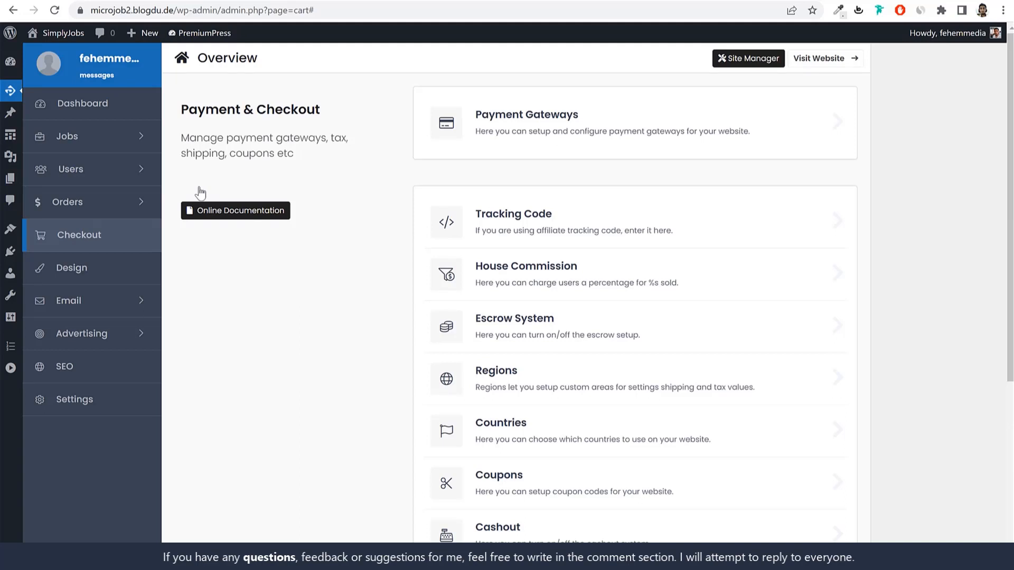
Step: In Regions, add and save a new region named India
click(525, 373)
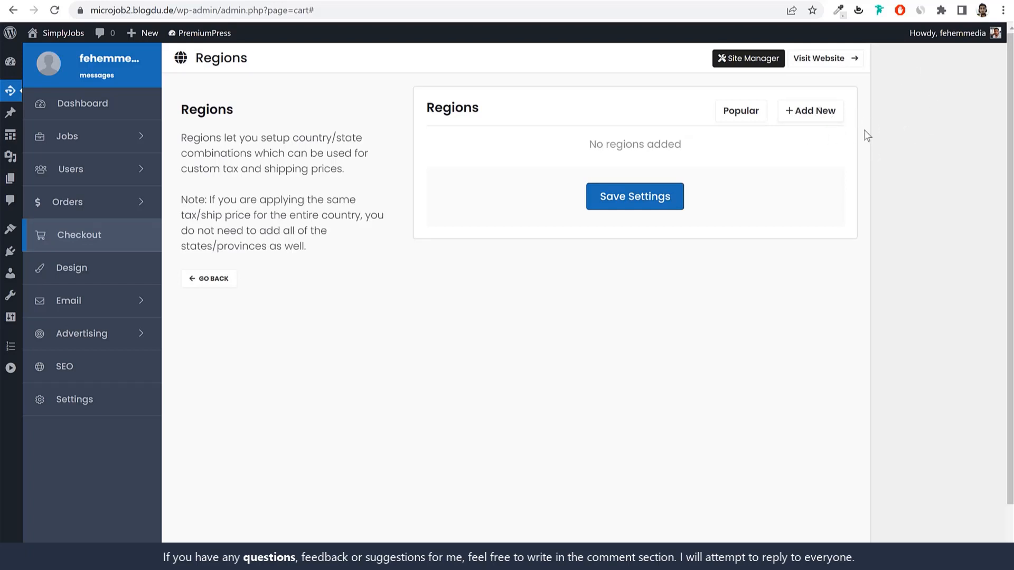
click(836, 117)
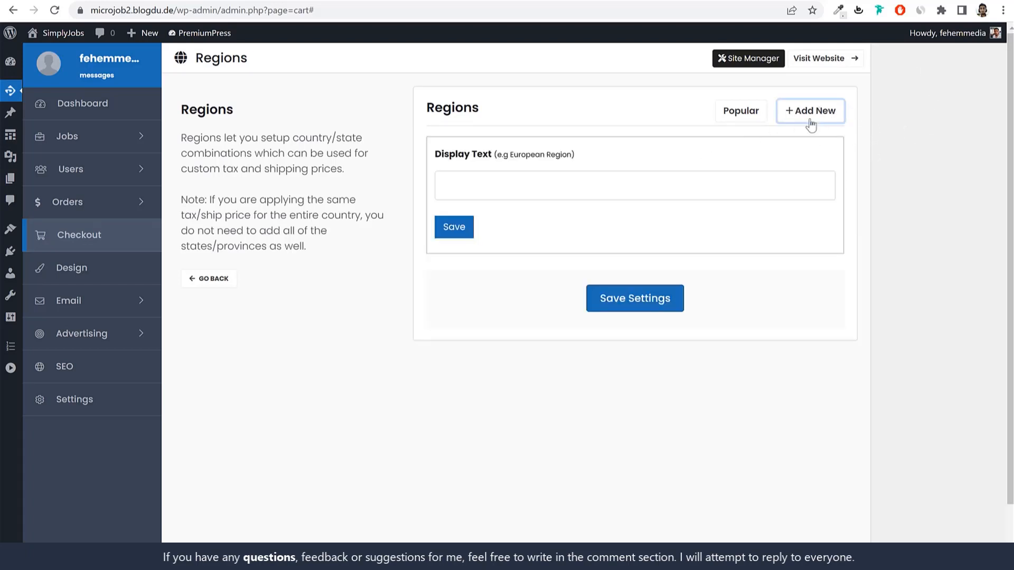
click(565, 182)
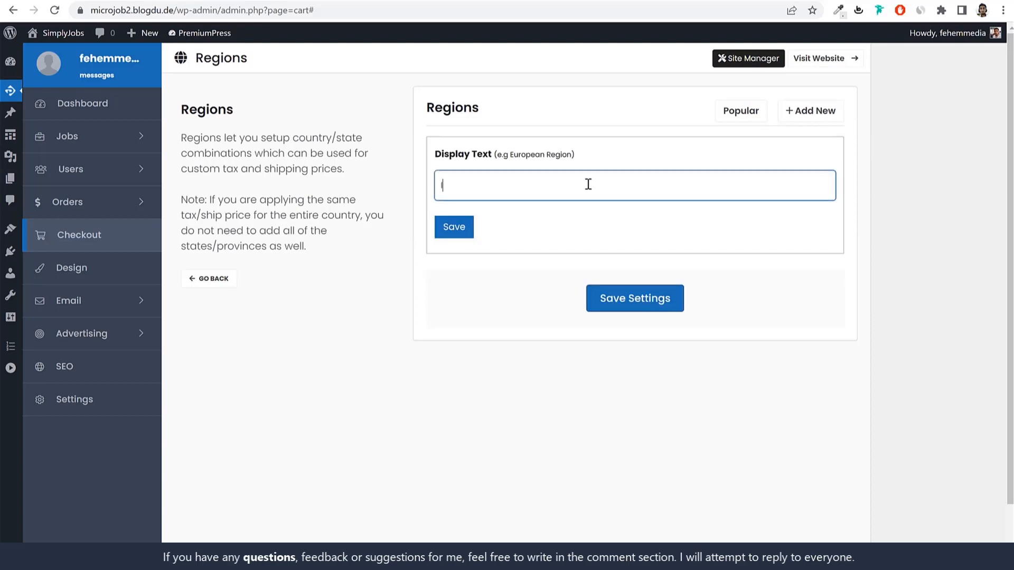
click(464, 228)
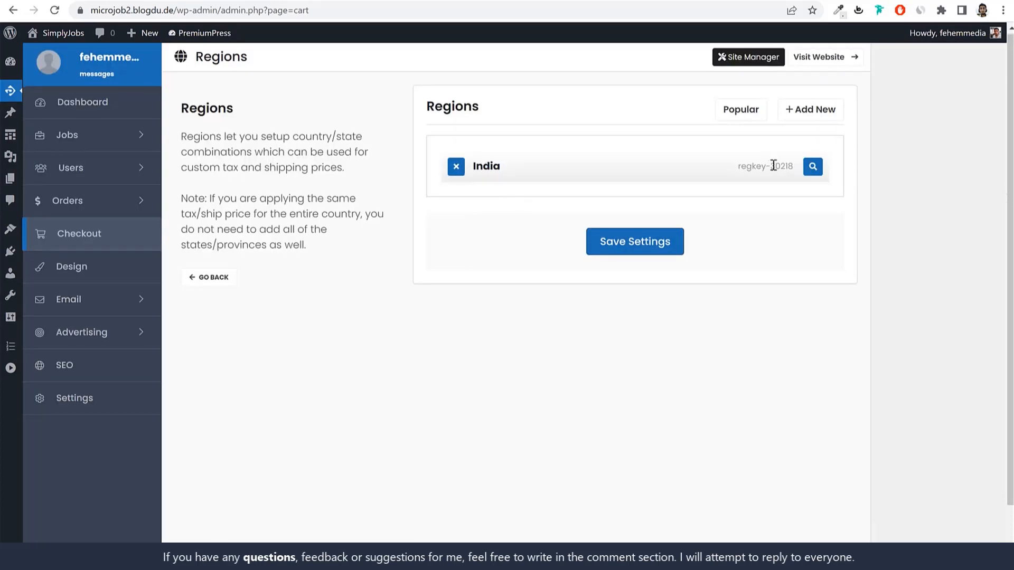
Step: Assign the country India with its states to the India region, save, and go back
click(812, 167)
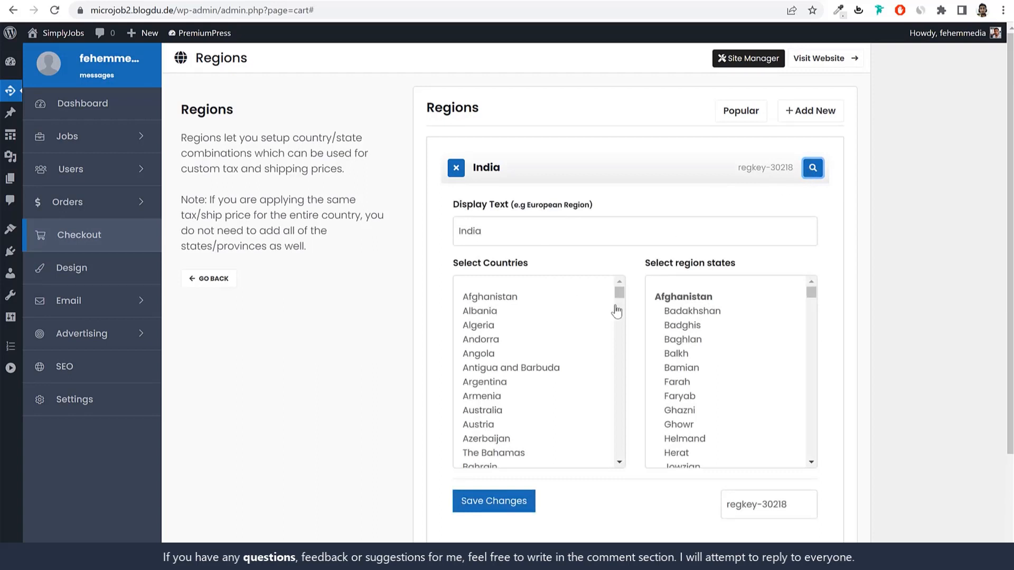
click(571, 316)
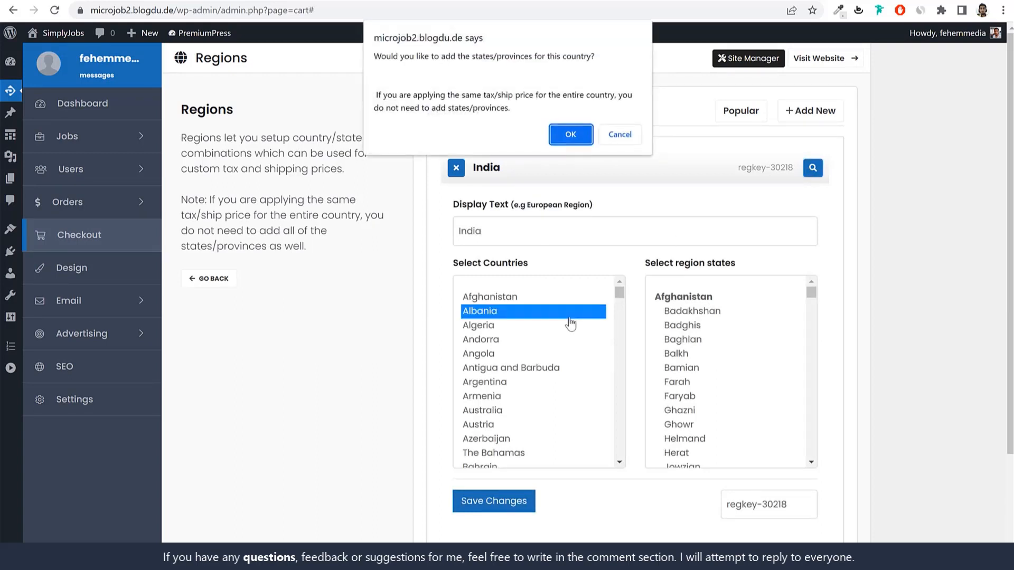
click(620, 133)
drag(619, 302, 618, 364)
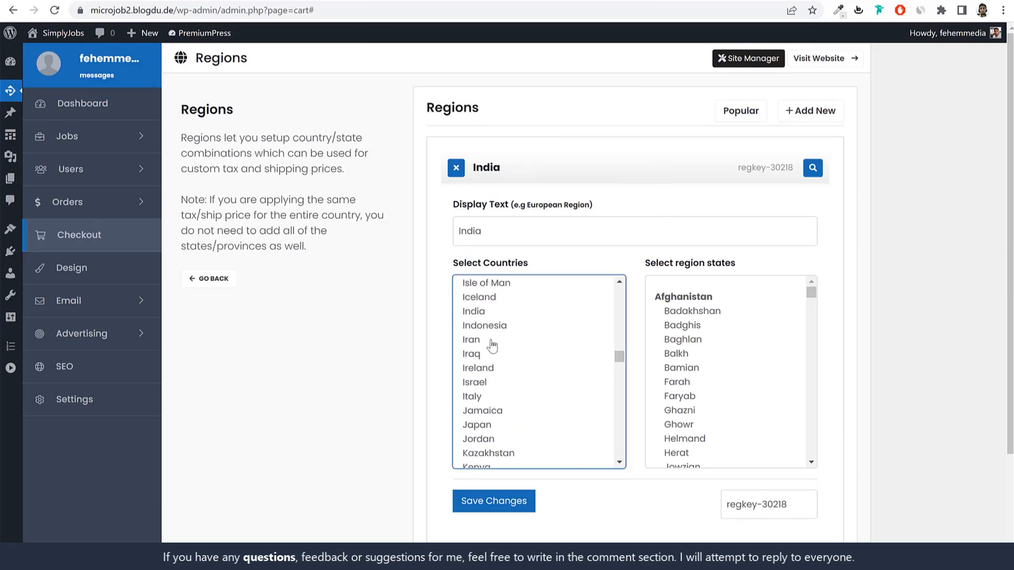
click(486, 314)
click(580, 134)
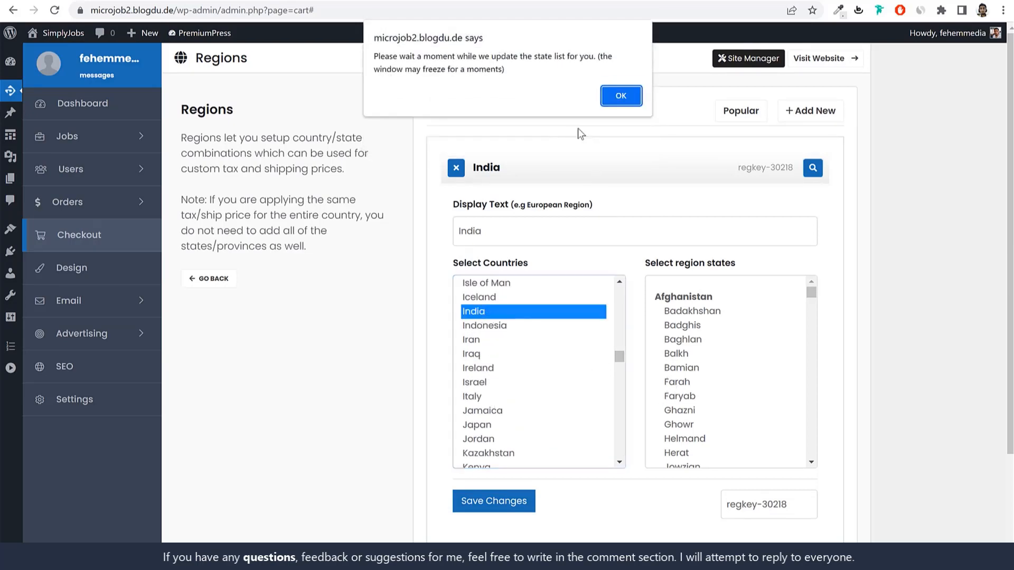
click(622, 98)
scroll(781, 429, down, 11)
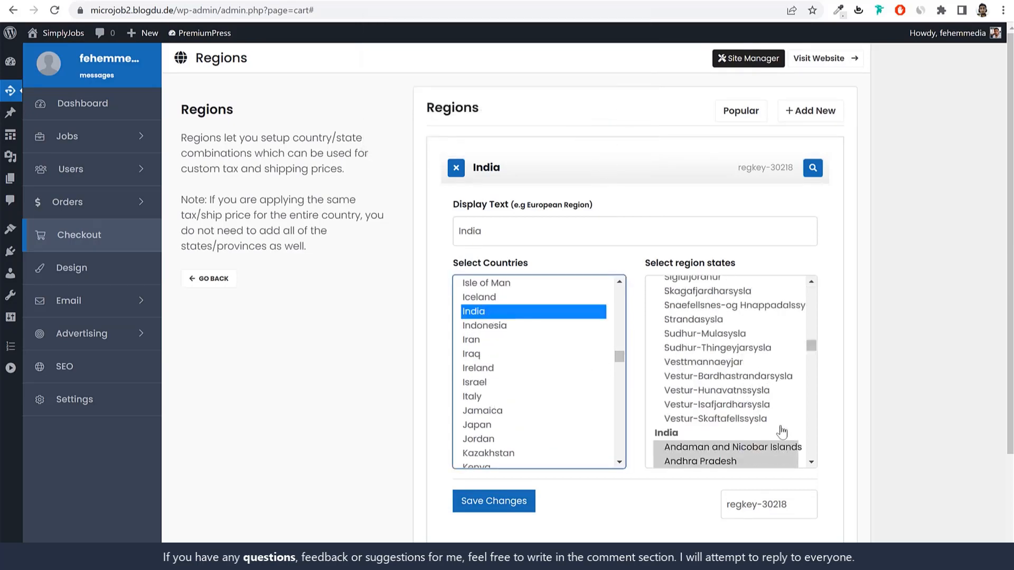
scroll(731, 390, down, 3)
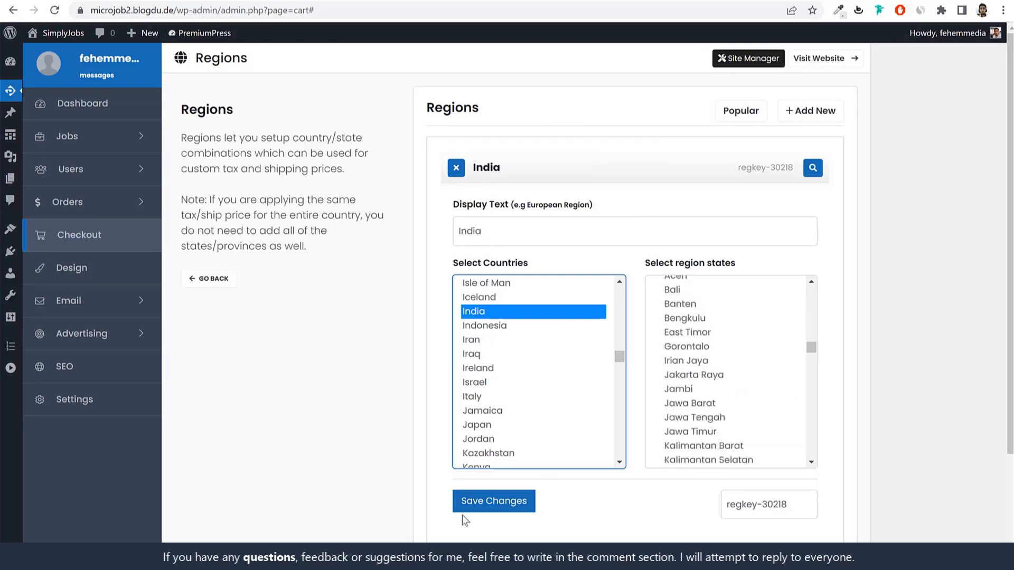
click(489, 505)
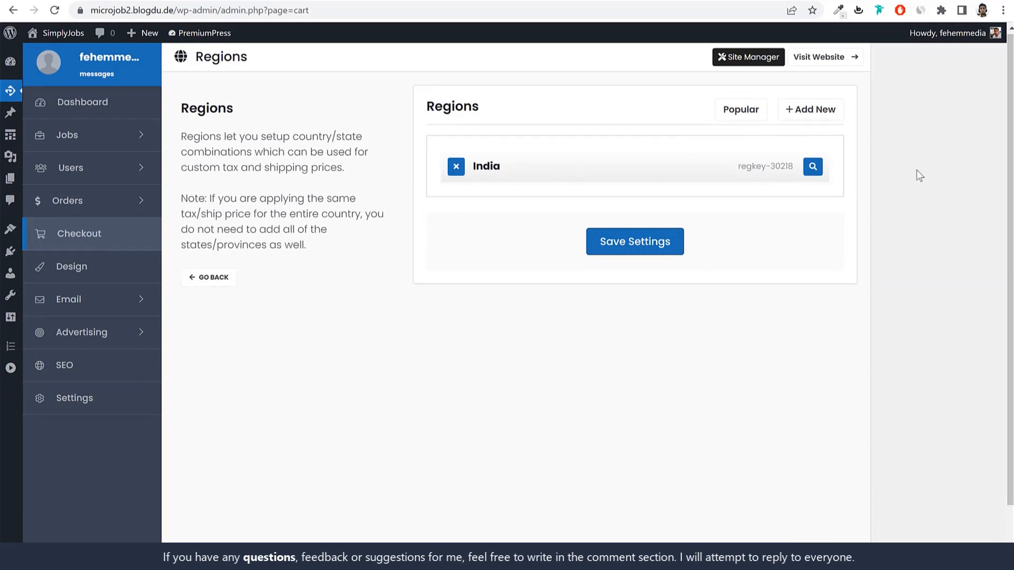
click(219, 281)
scroll(728, 306, down, 2)
Step: Open the Countries settings and review the Display Countries list
click(595, 327)
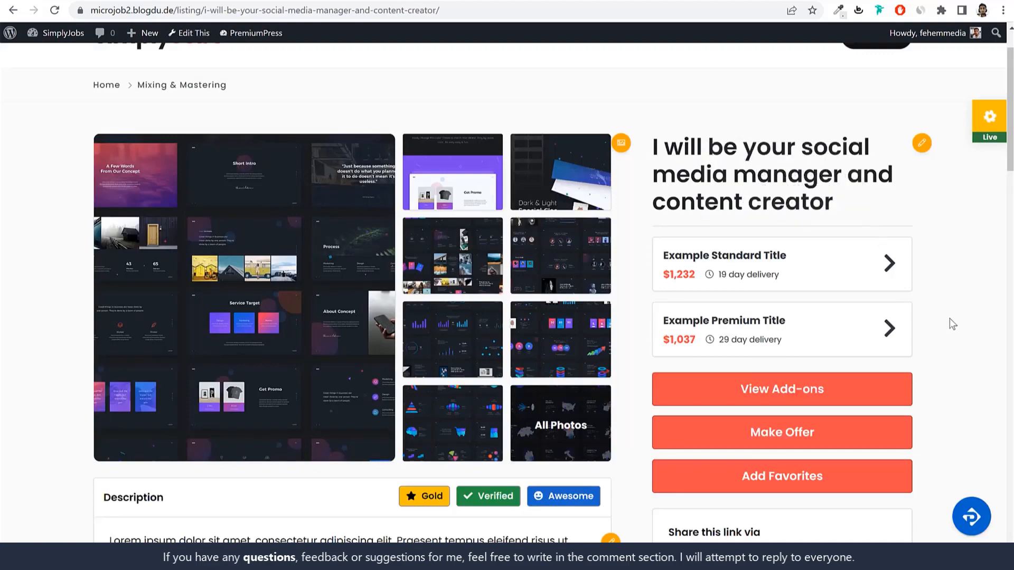
scroll(953, 325, down, 4)
scroll(950, 321, up, 3)
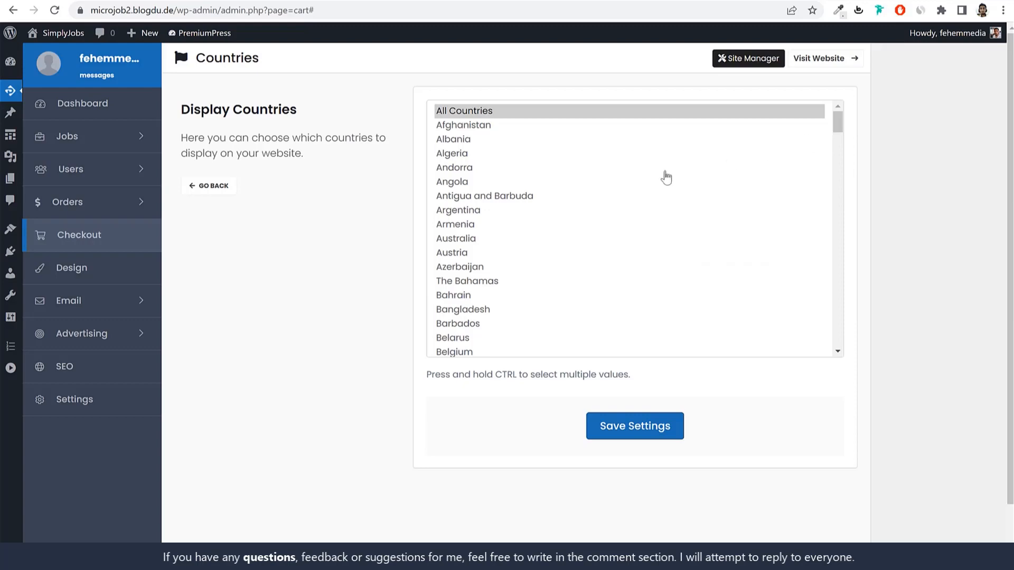
Step: Try selecting Albania, Armenia, Austria, Bahrain and Bangladesh, revert to All Countries, save, and go back
ctrl+click(467, 140)
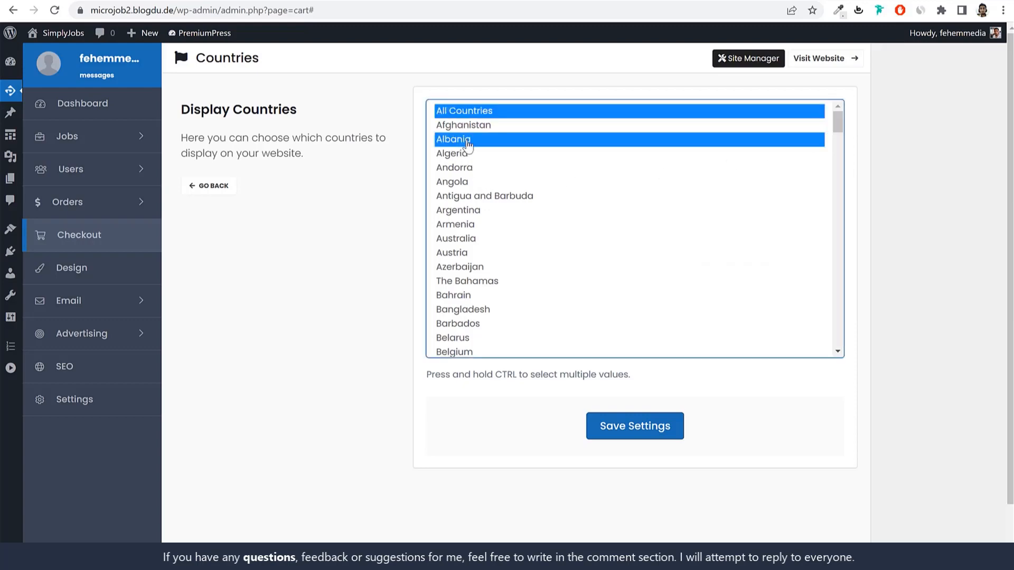
ctrl+click(468, 225)
ctrl+click(478, 110)
ctrl+click(487, 259)
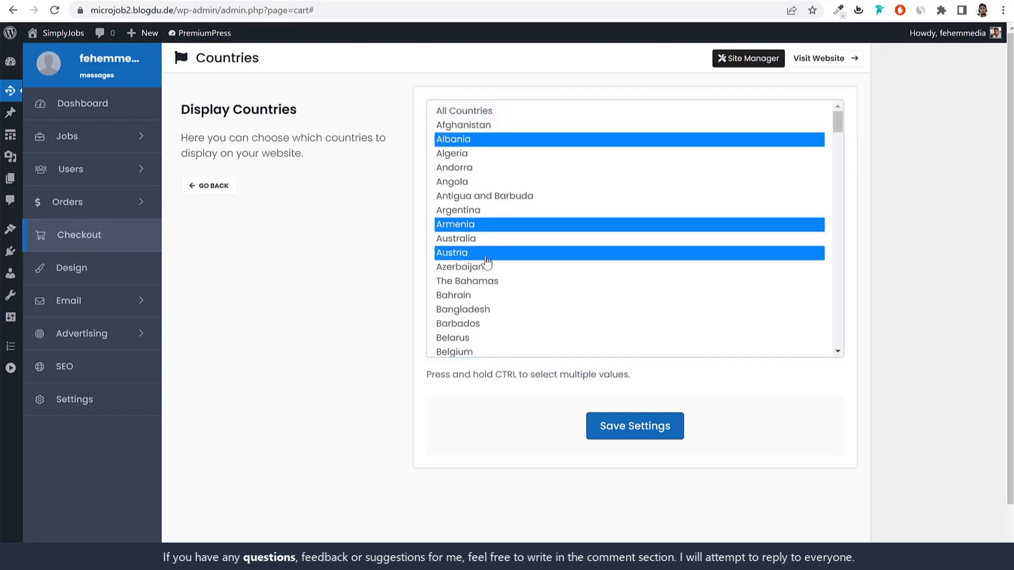
ctrl+click(479, 300)
ctrl+click(481, 312)
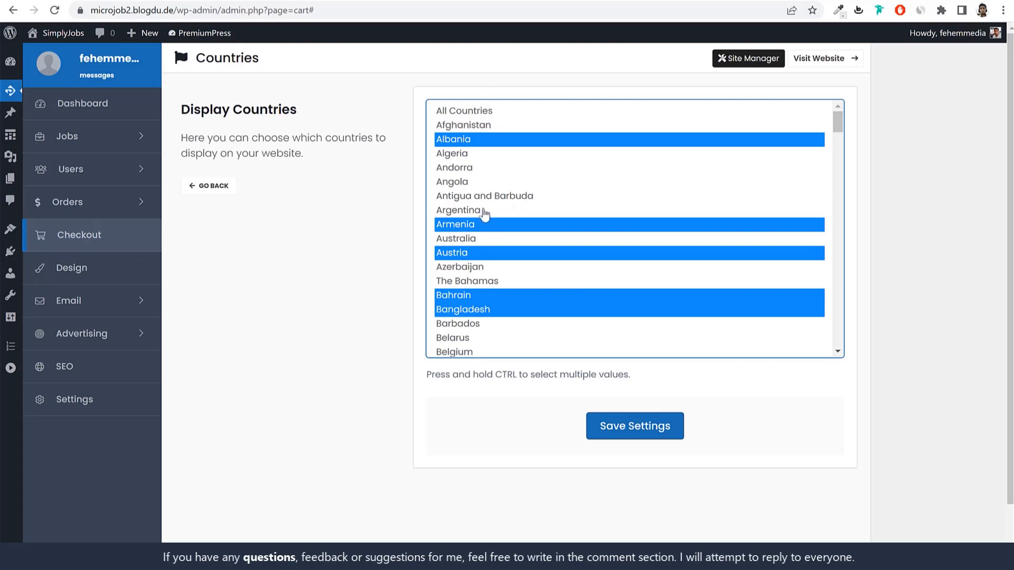
click(489, 111)
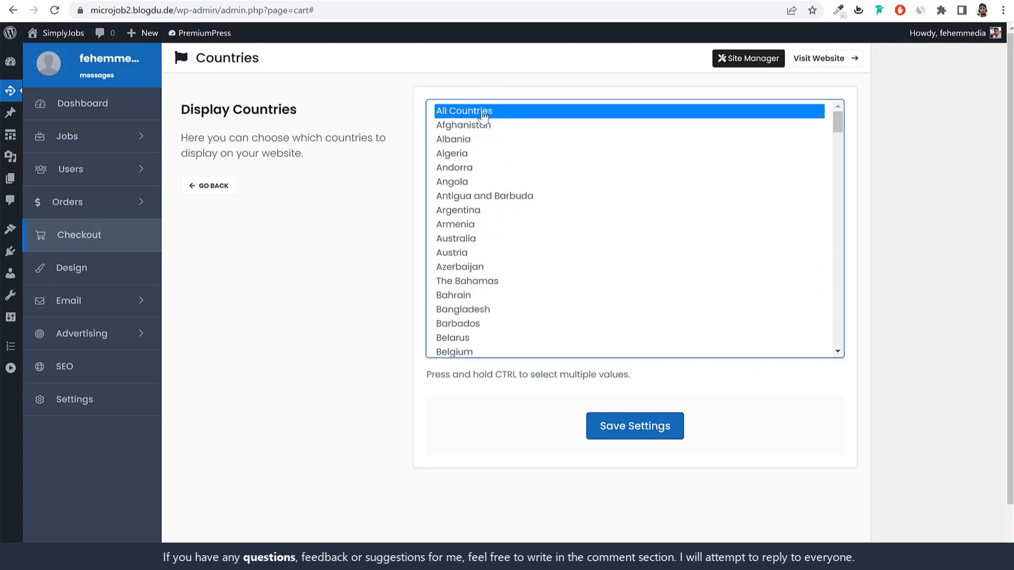
click(634, 413)
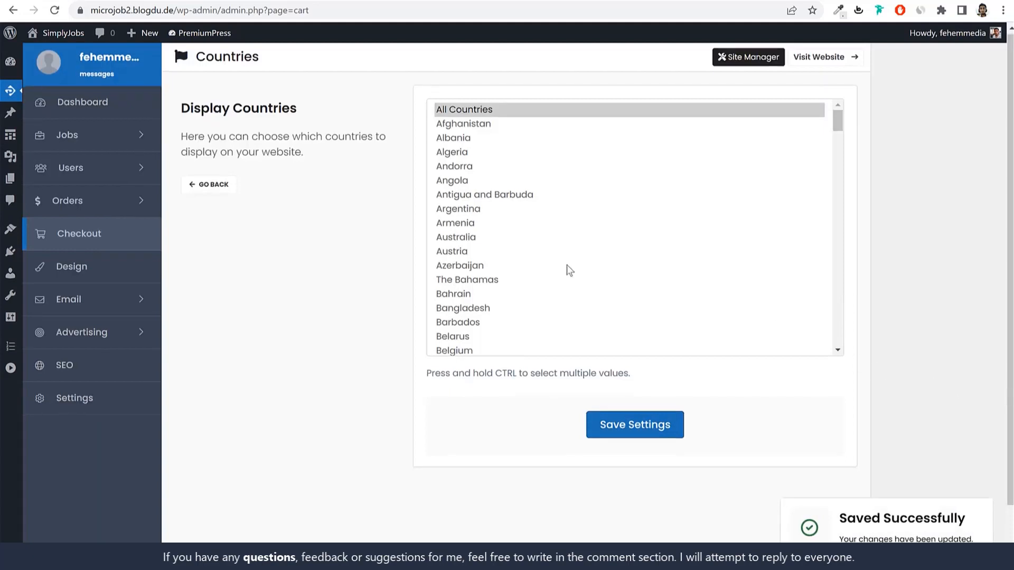
click(216, 185)
scroll(859, 417, down, 3)
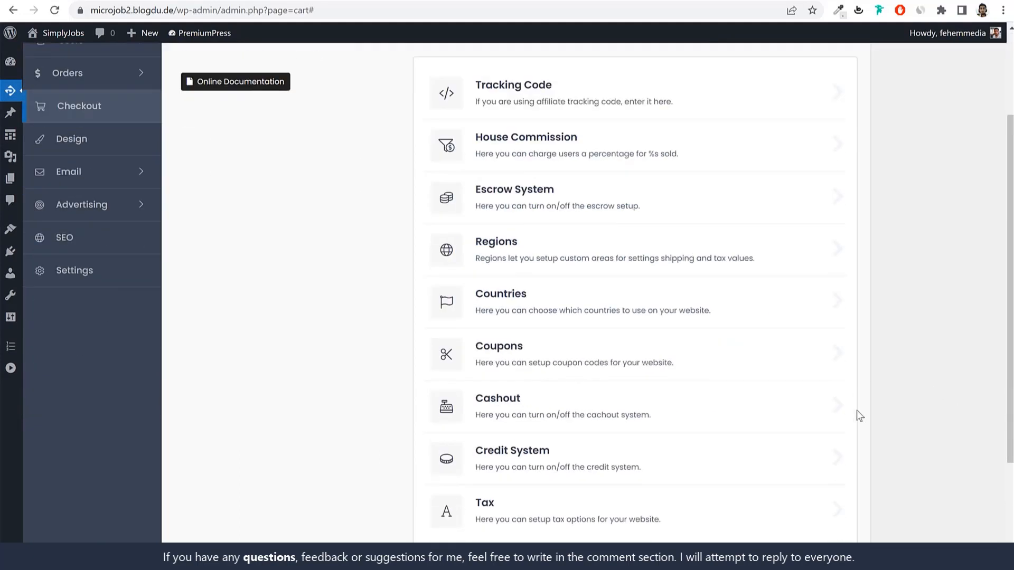
Step: Open the Coupons settings and switch Enable Coupons on
scroll(858, 417, down, 1)
click(534, 280)
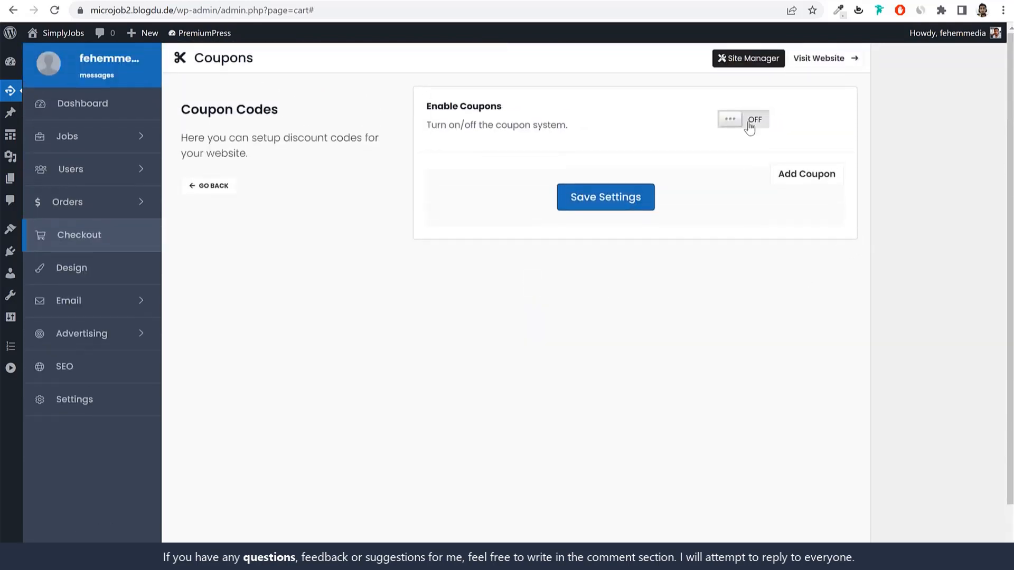
click(750, 126)
Step: Add a coupon with code 10OFF and a 10% discount, save it, and go back
click(808, 179)
click(547, 183)
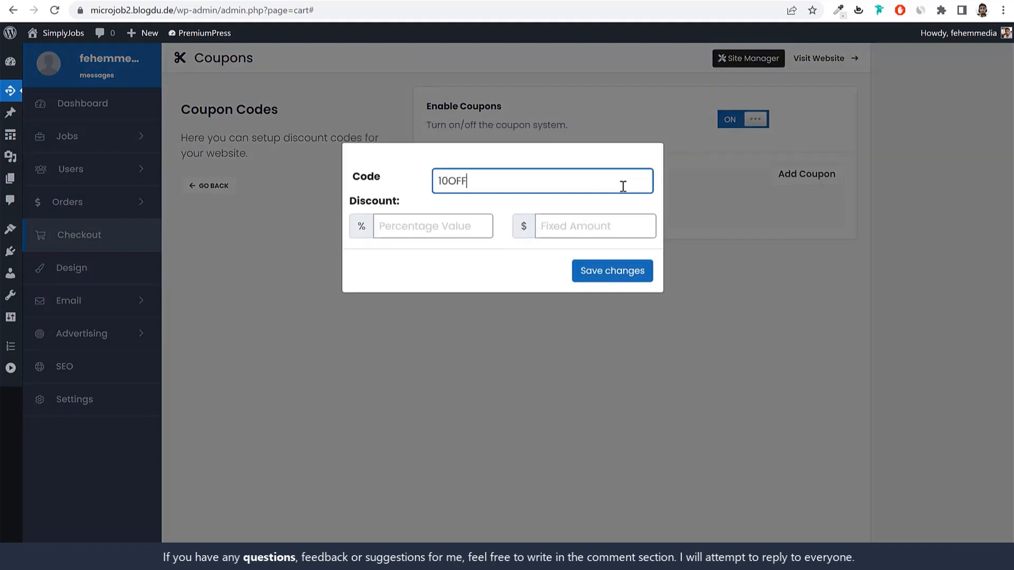
double_click(462, 183)
drag(525, 180, 421, 184)
click(474, 220)
text(10)
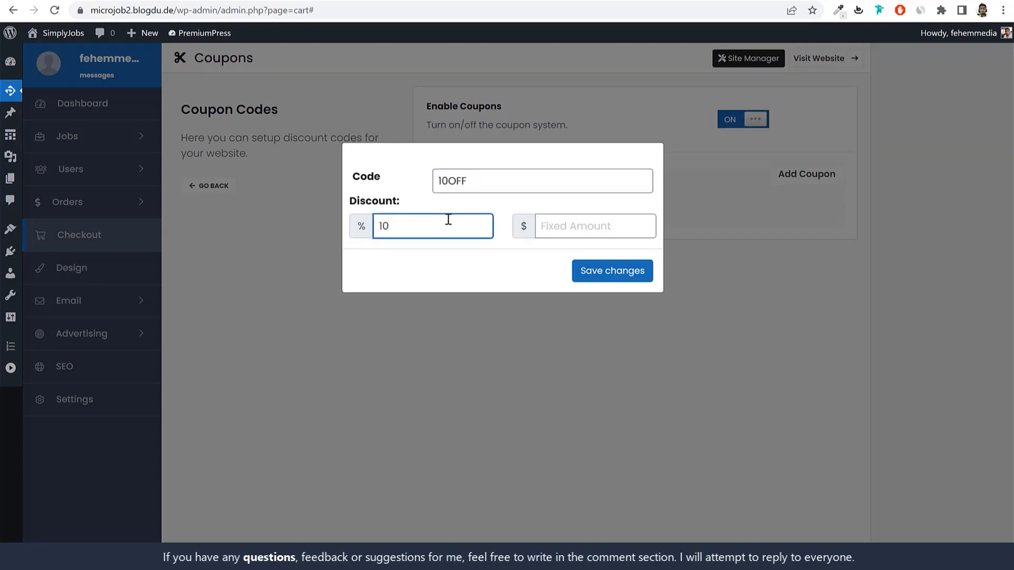
drag(417, 204, 350, 204)
click(362, 232)
drag(401, 229, 361, 228)
click(622, 285)
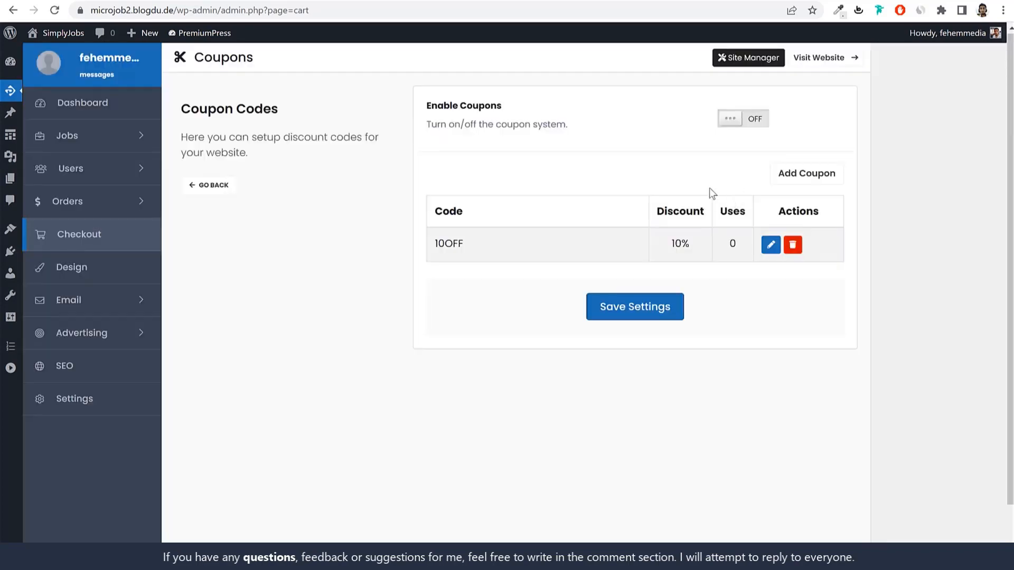
click(226, 190)
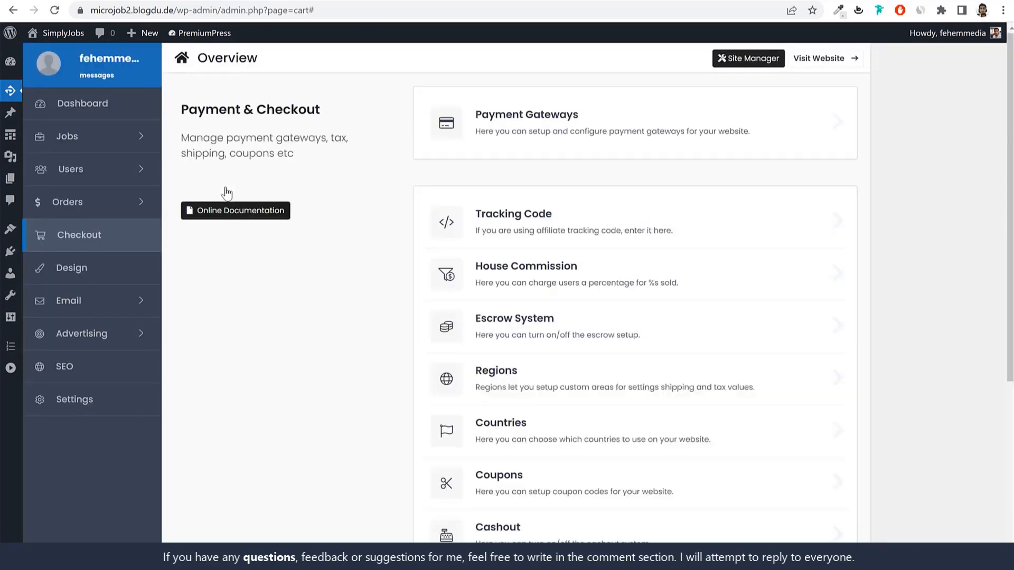
scroll(745, 248, down, 5)
Step: Turn on the cashout system and set the minimum cashout amount to 50
click(653, 283)
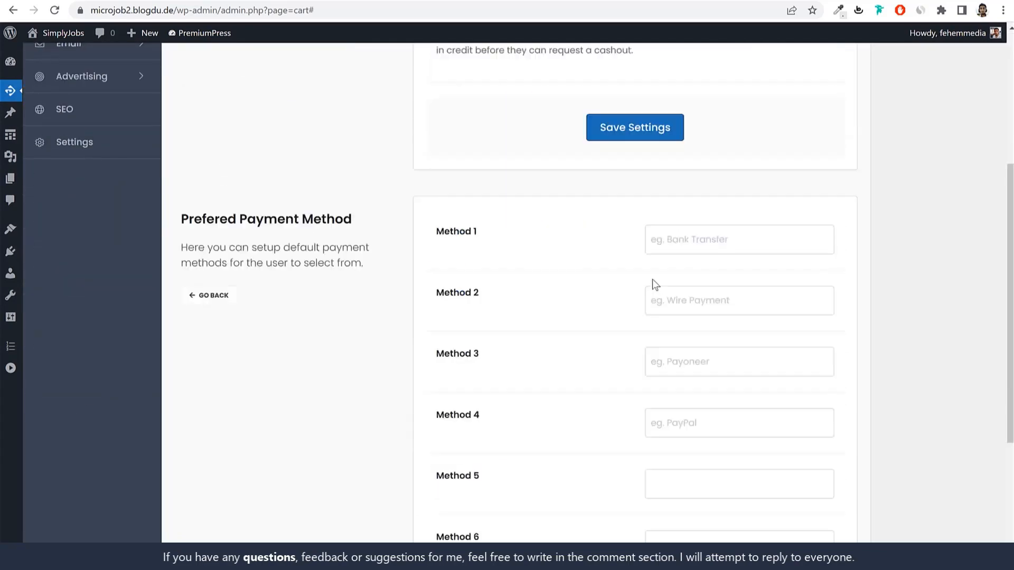
click(786, 127)
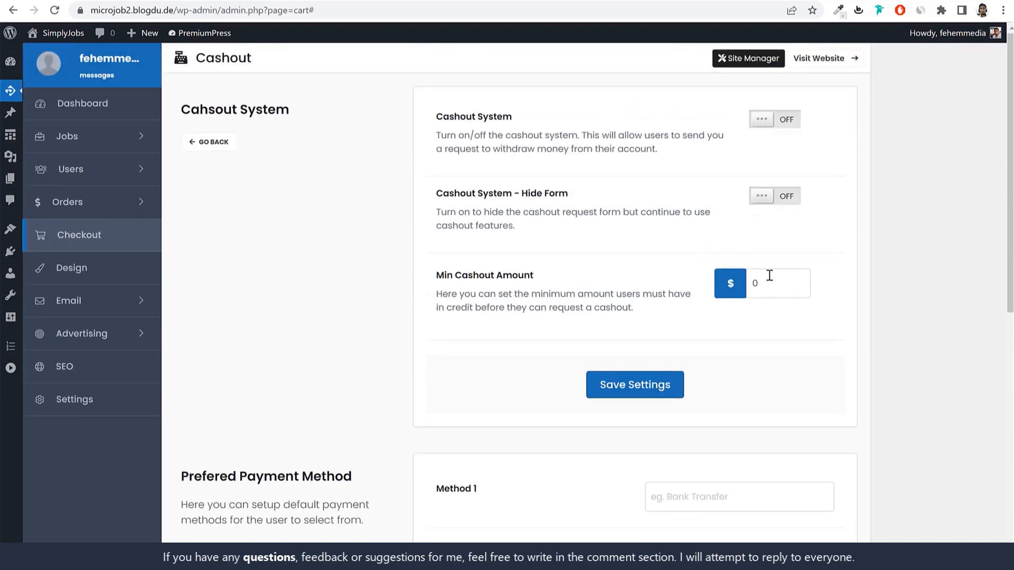
click(781, 124)
drag(772, 283, 717, 283)
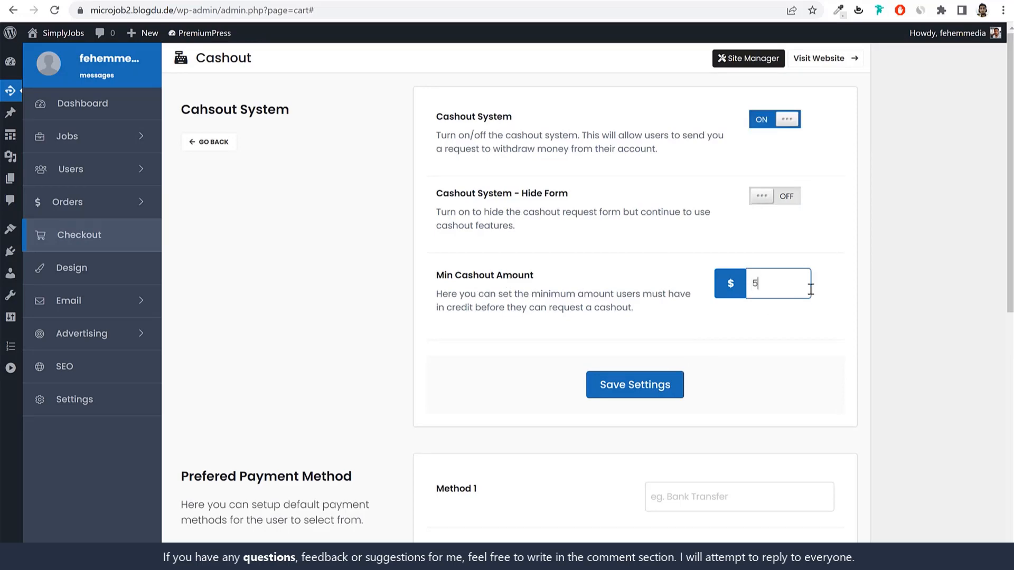
text(50)
scroll(833, 418, down, 5)
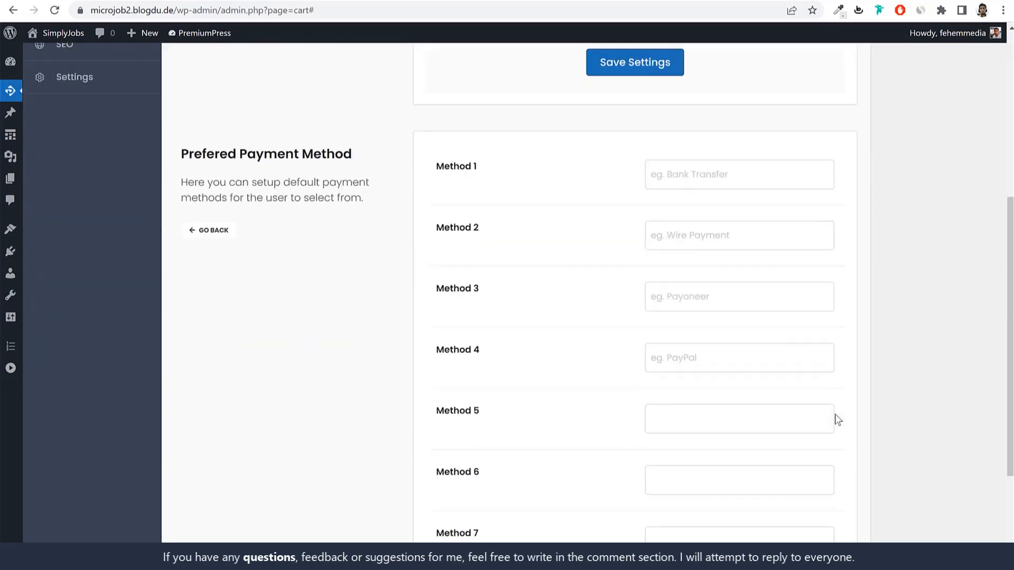
scroll(587, 312, up, 2)
Step: Set payment methods 1–3 to PayPal, Bank Transfer and Google Pay and save
click(660, 311)
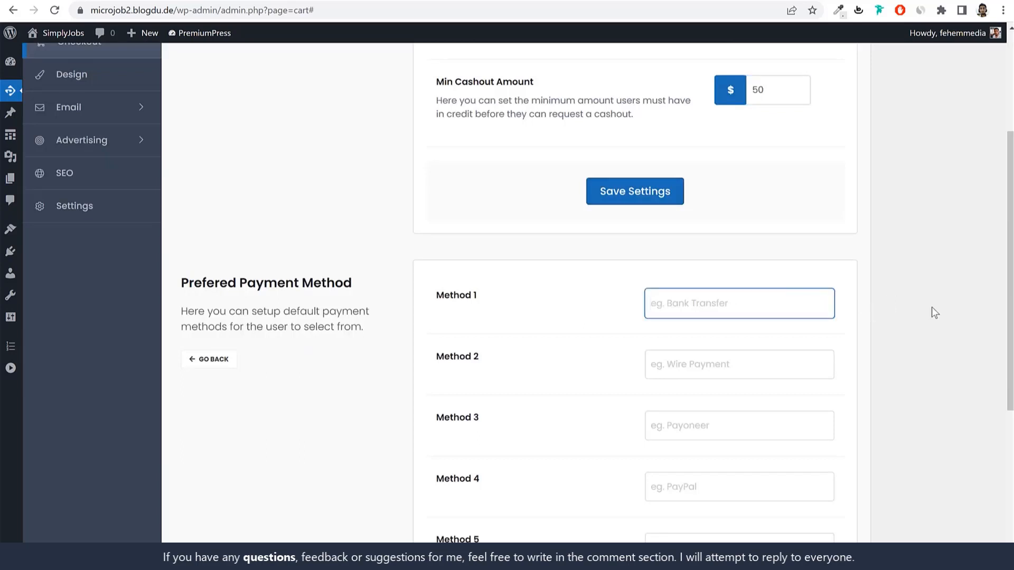
text(Pyy)
click(716, 372)
text(Bank Trans)
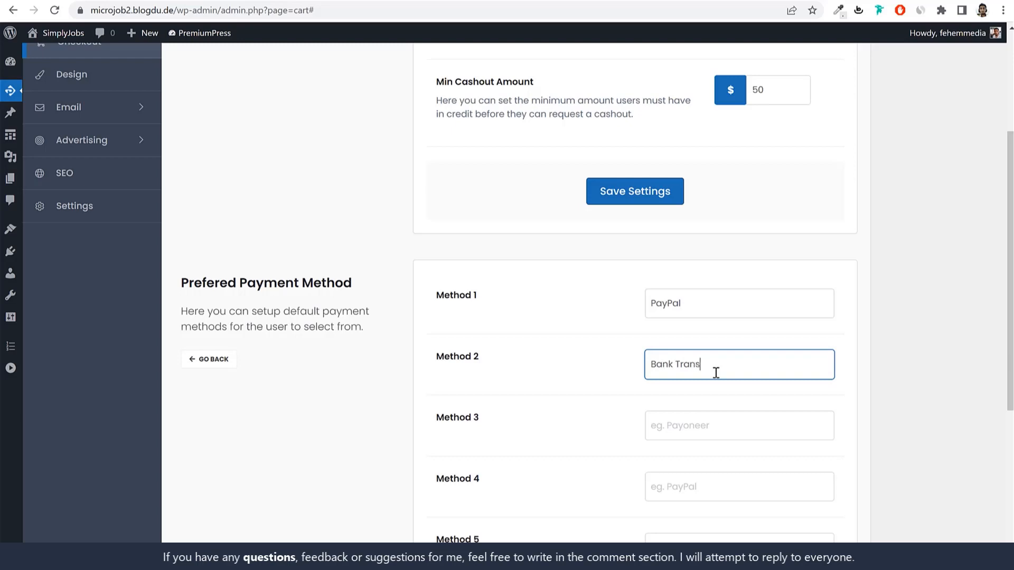
text(fer)
key(Tab)
scroll(841, 433, down, 2)
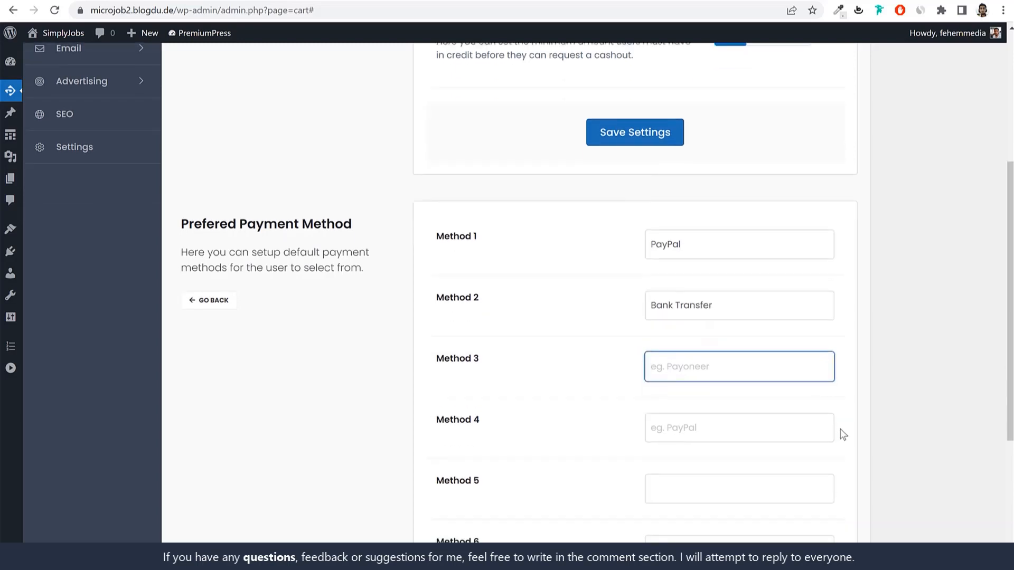
text(Google Pay)
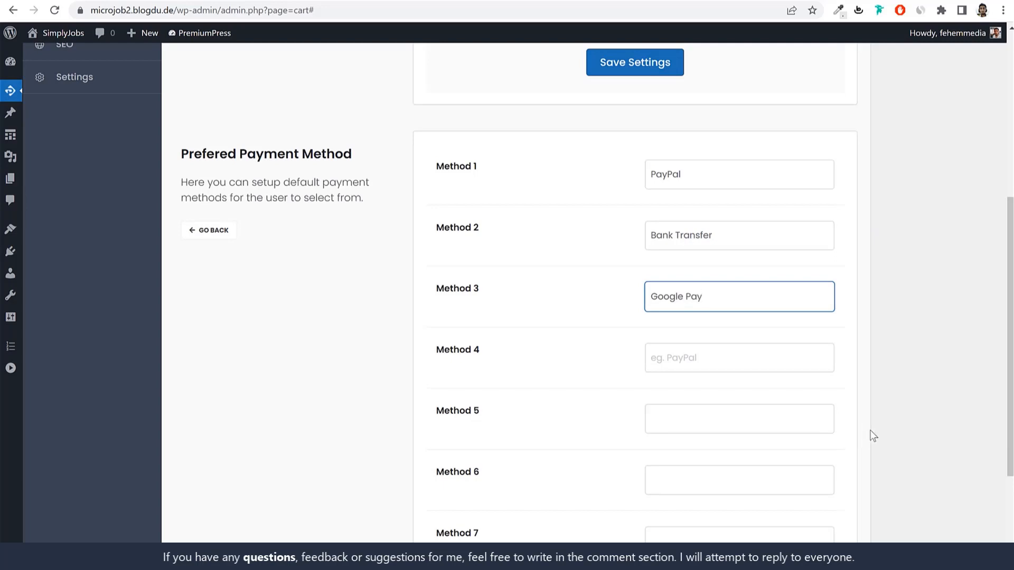
scroll(868, 434, down, 3)
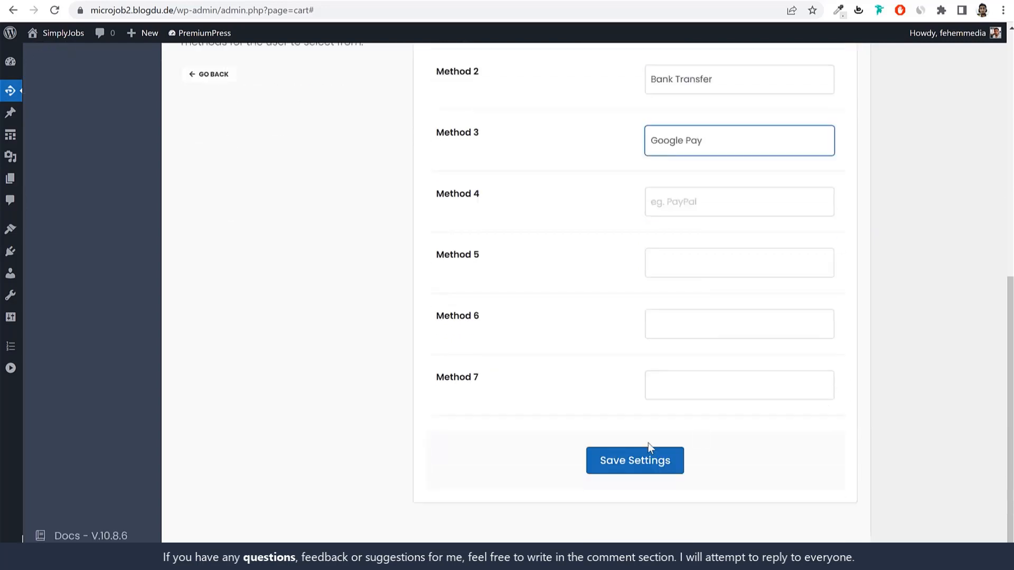
click(669, 466)
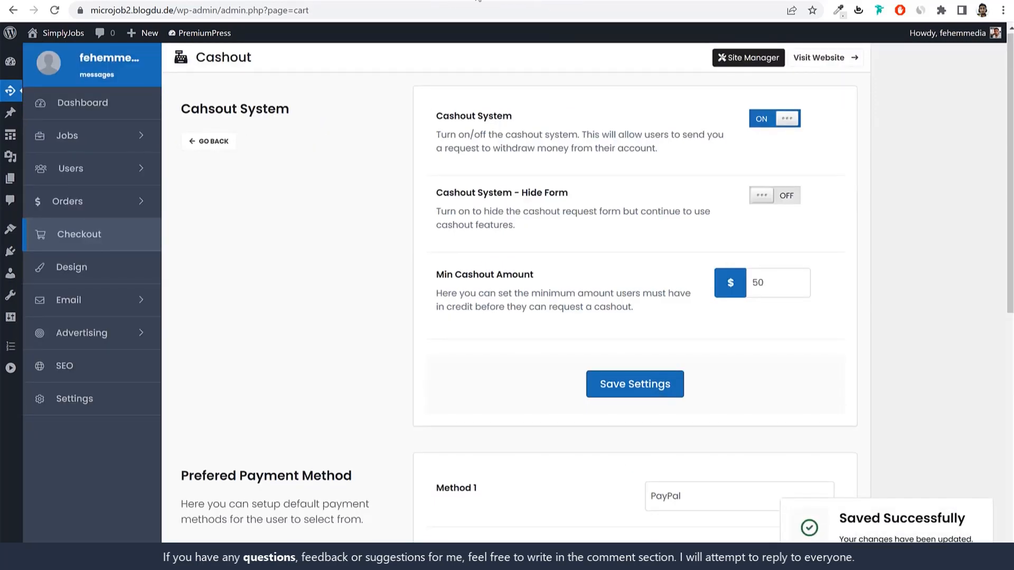
click(506, 0)
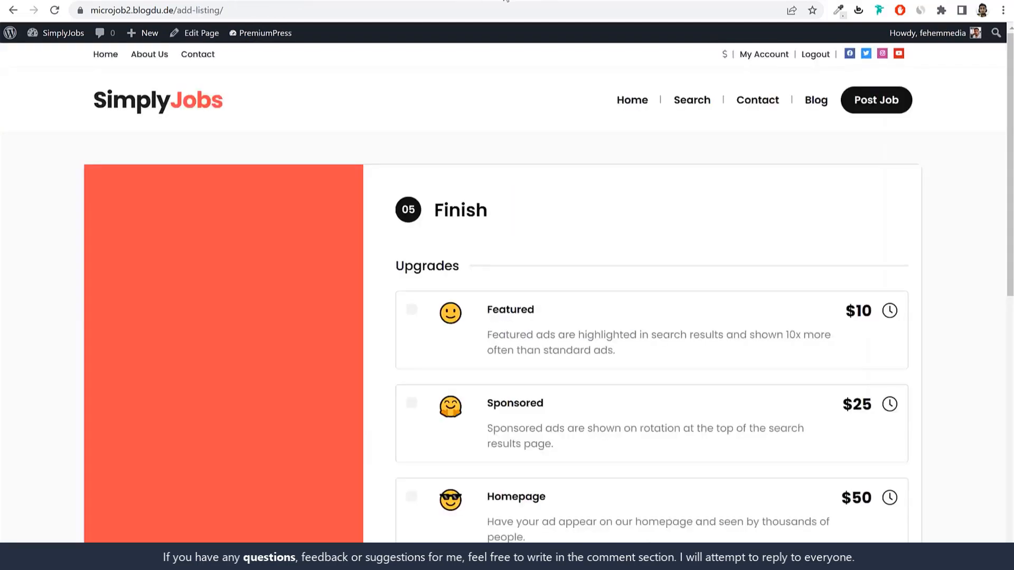
Step: In My Account, check that Balance & Invoices shows a $0 balance and $50 minimum cashout
click(763, 55)
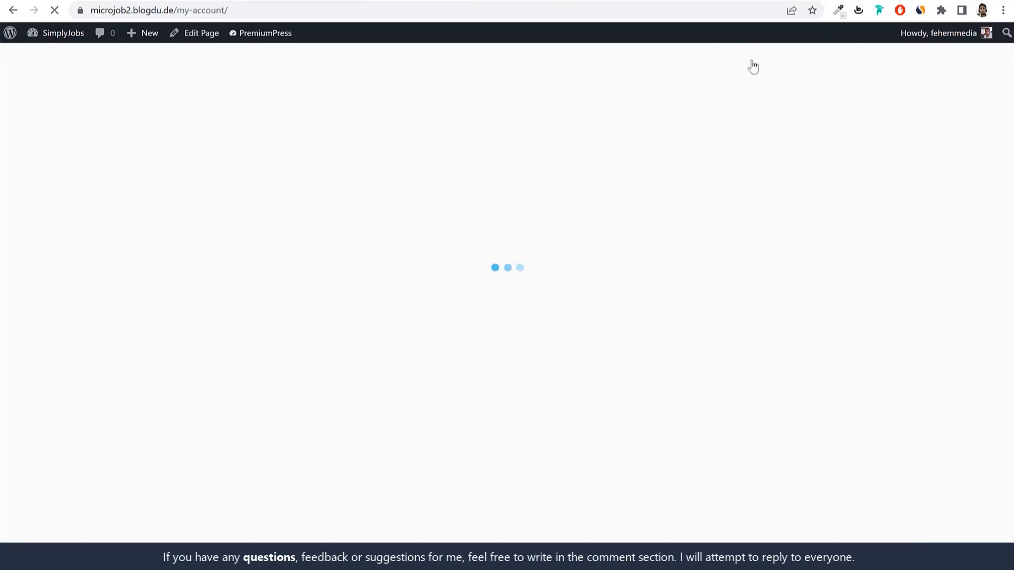
scroll(246, 342, down, 2)
click(246, 342)
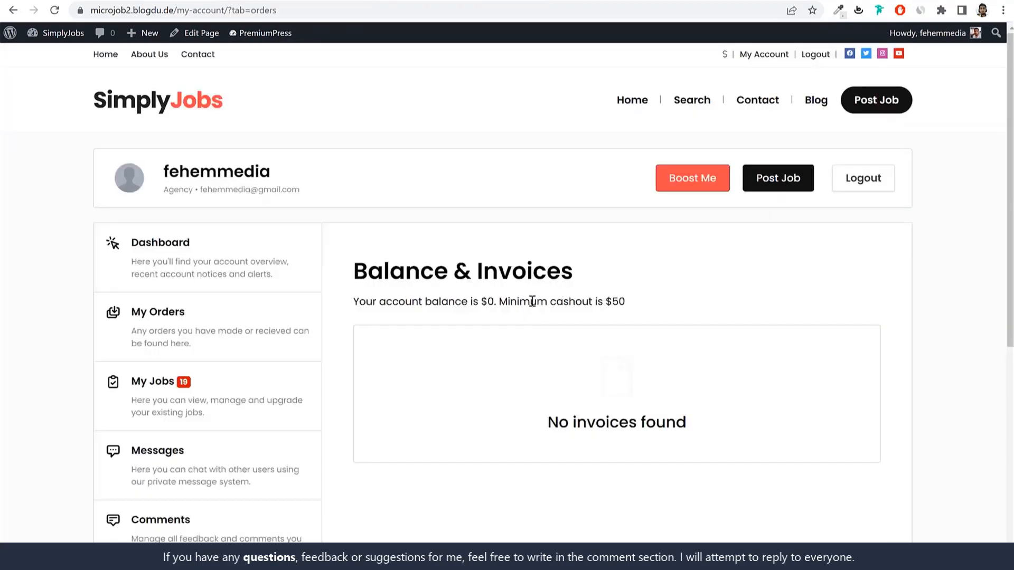
drag(494, 301, 481, 301)
click(507, 301)
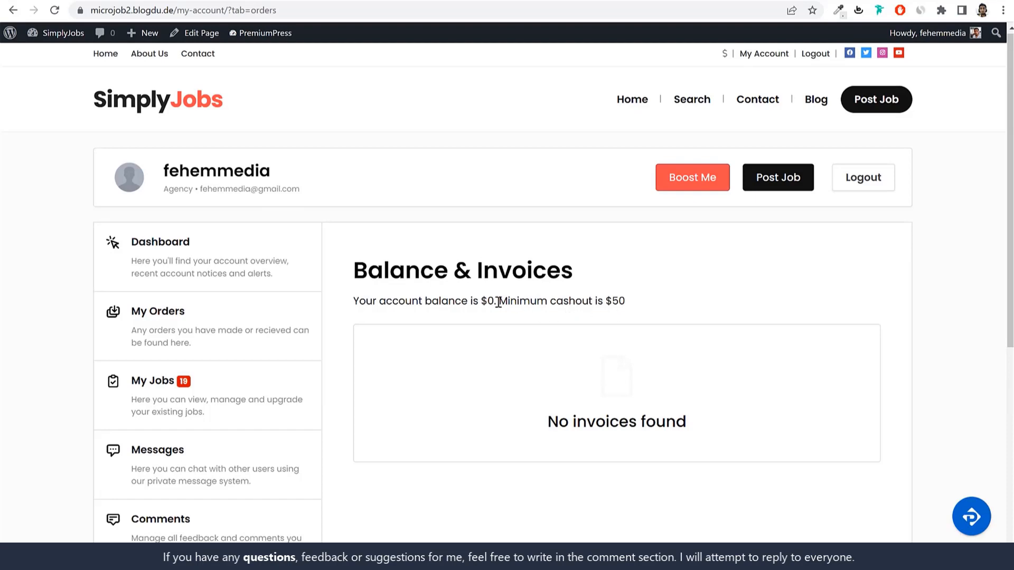
drag(498, 302, 627, 304)
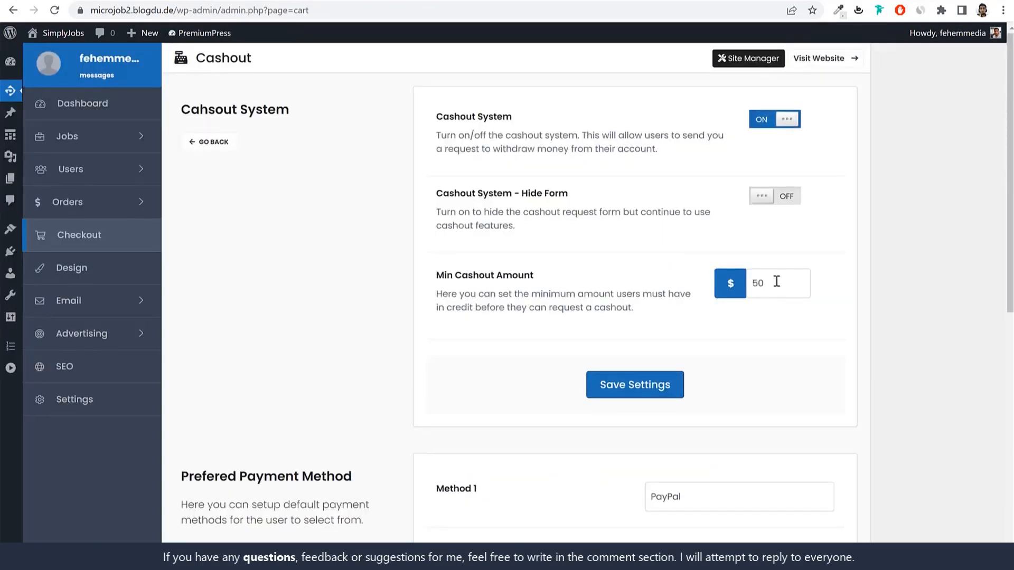
drag(777, 281, 745, 289)
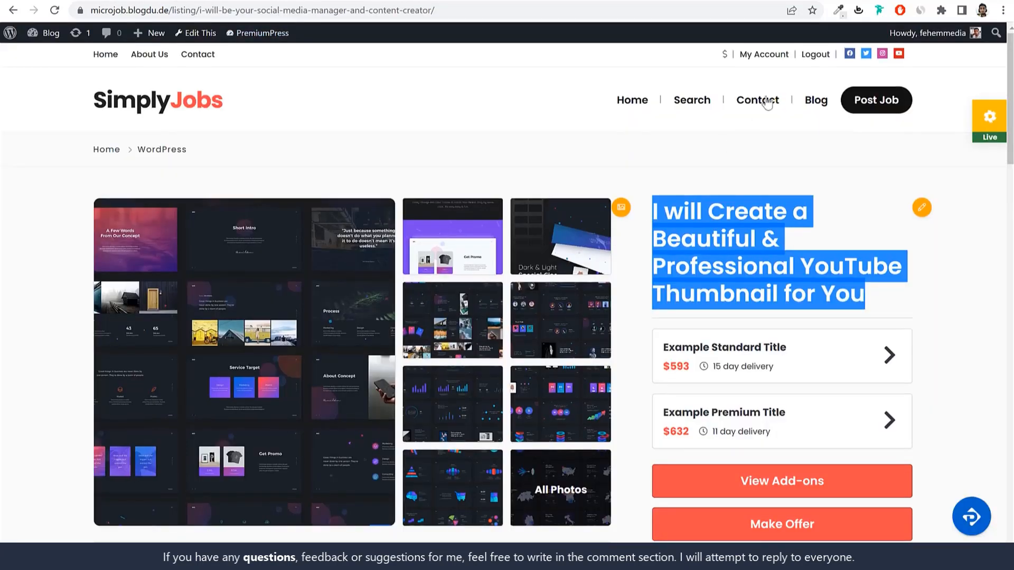
click(779, 65)
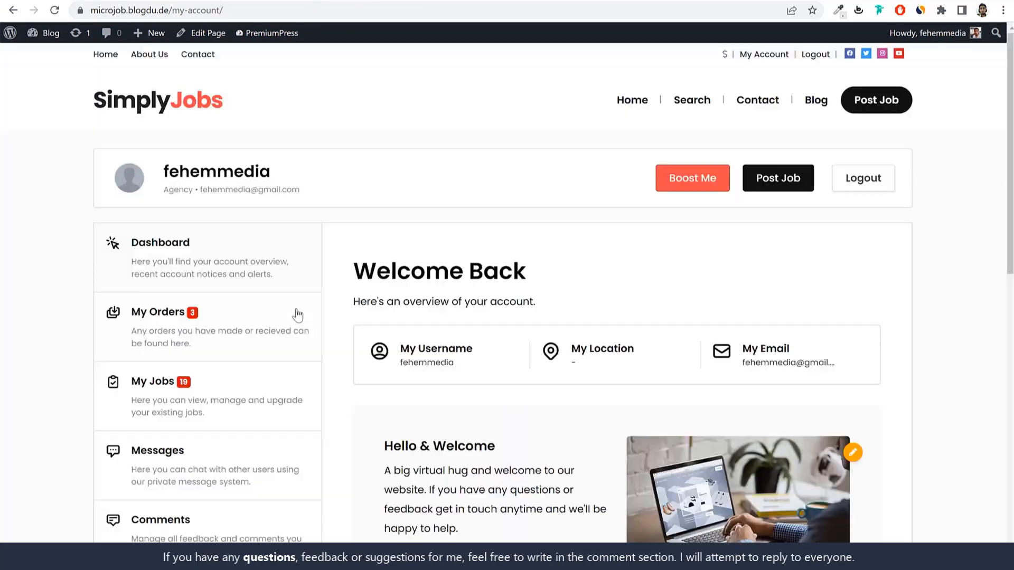
Step: Open Balance & Invoices and review the $545.60 account balance
scroll(295, 325, down, 5)
click(291, 336)
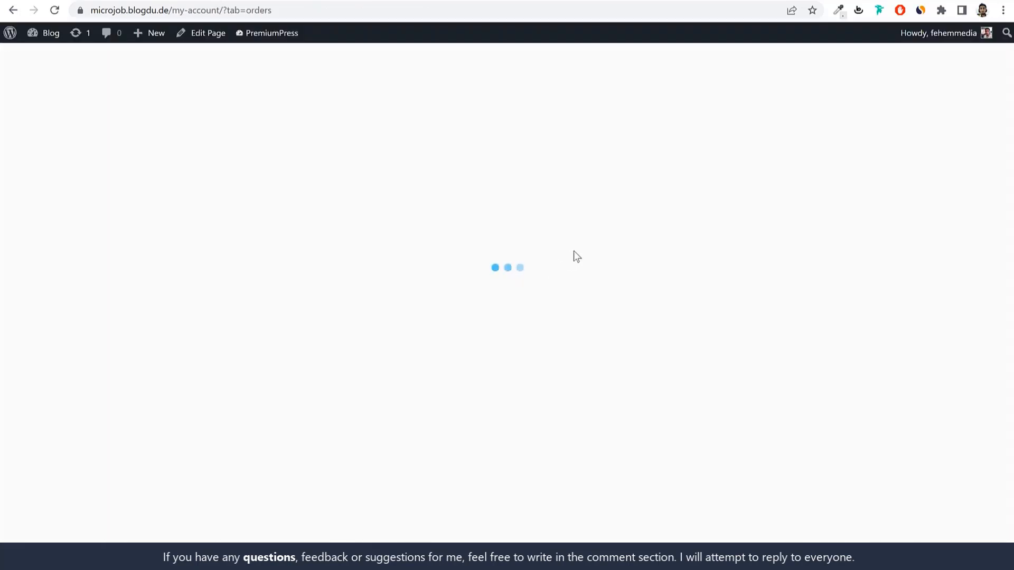
scroll(629, 275, down, 1)
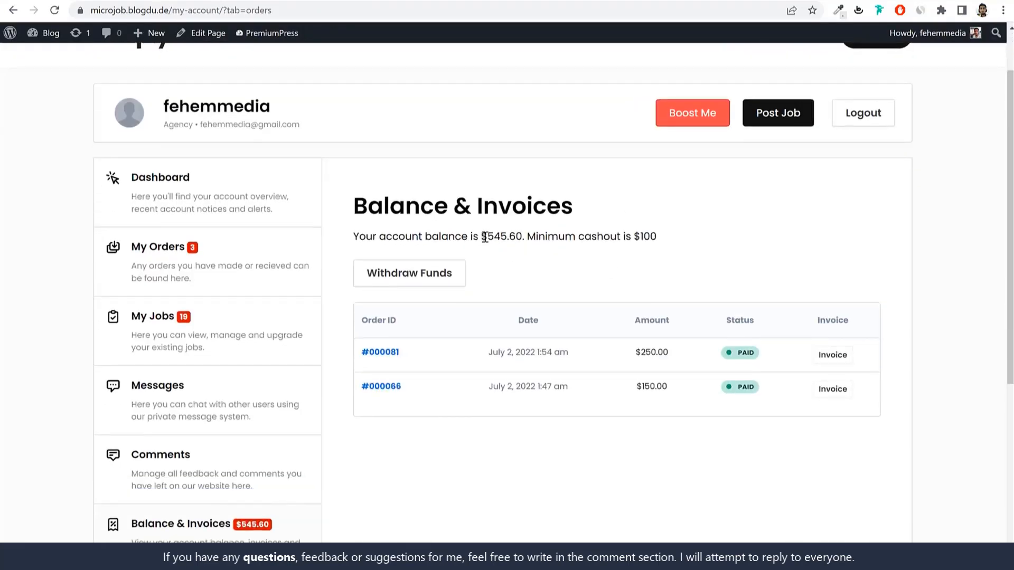
drag(484, 237, 632, 239)
click(527, 234)
click(754, 246)
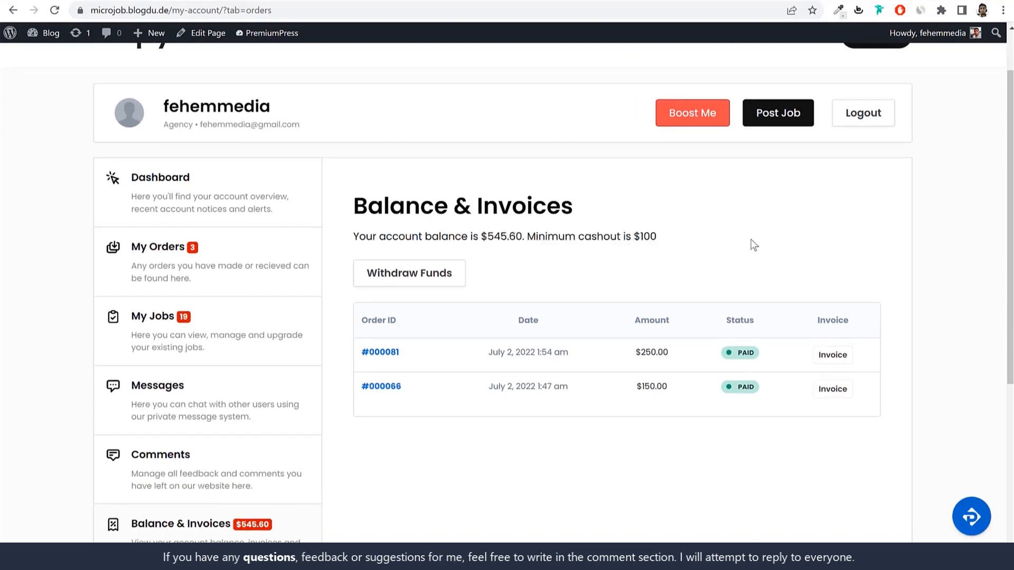
Step: On the Withdraw Funds form, choose Bank Transfer, enter 250, and start the payment details
click(423, 275)
scroll(475, 279, down, 4)
click(490, 273)
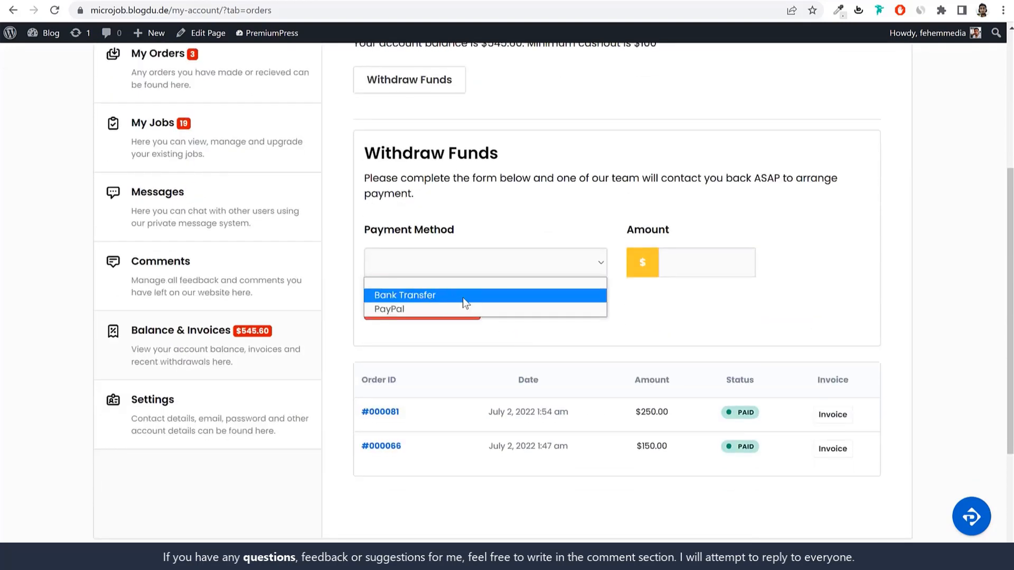
click(432, 299)
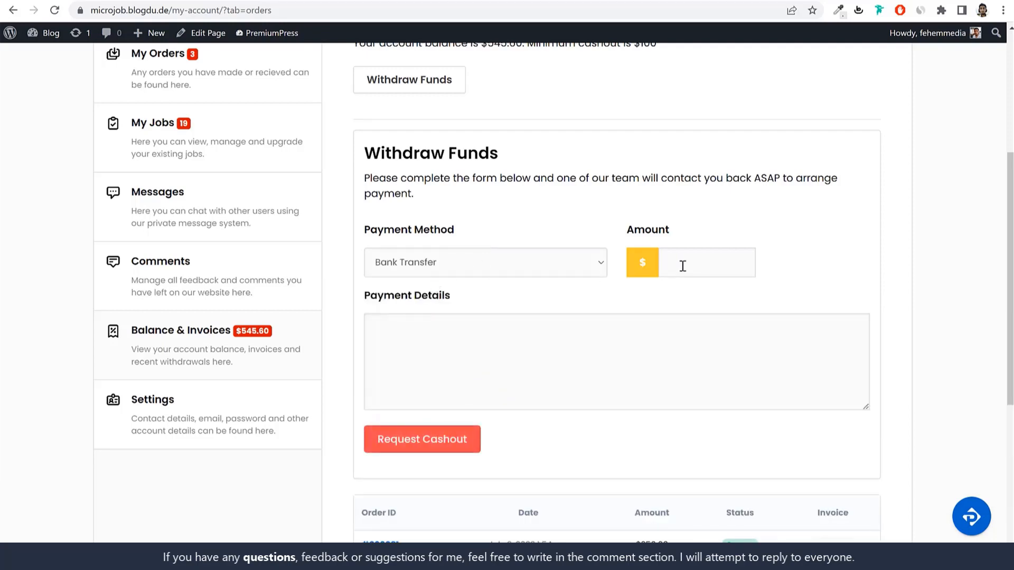
scroll(787, 291, up, 3)
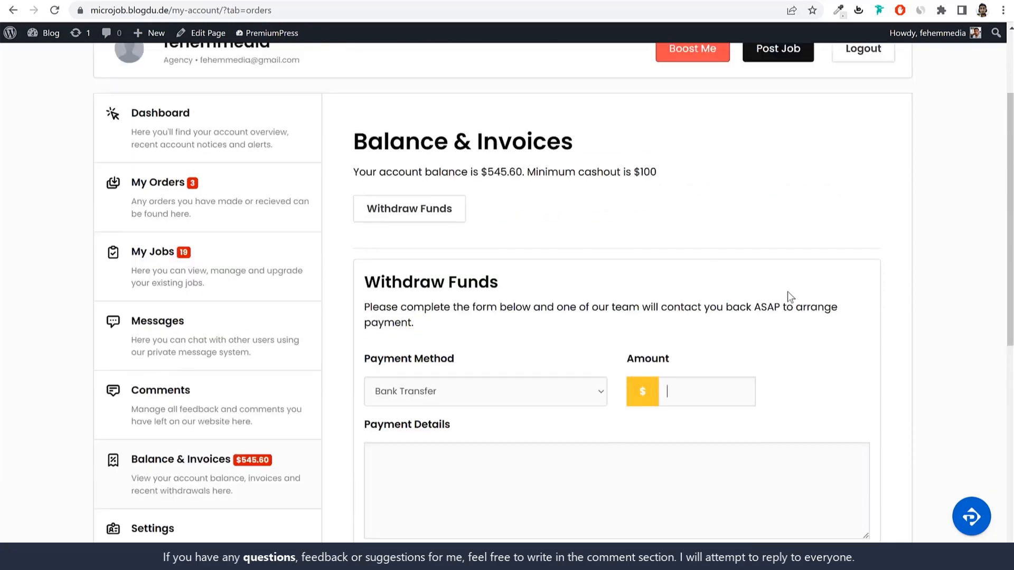
key(Tab)
text(250)
drag(518, 168, 487, 170)
scroll(645, 224, down, 4)
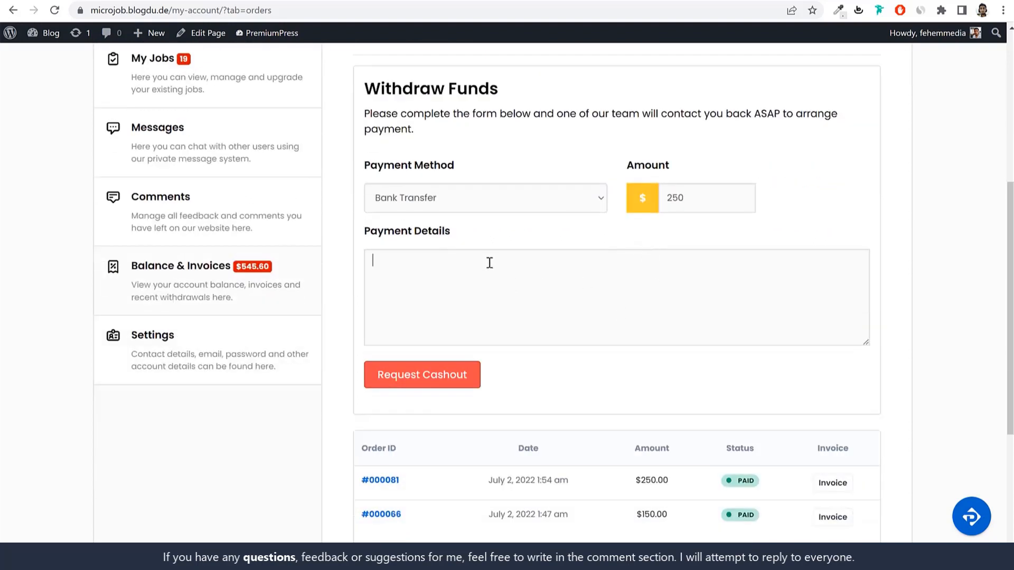
click(455, 305)
scroll(530, 375, up, 5)
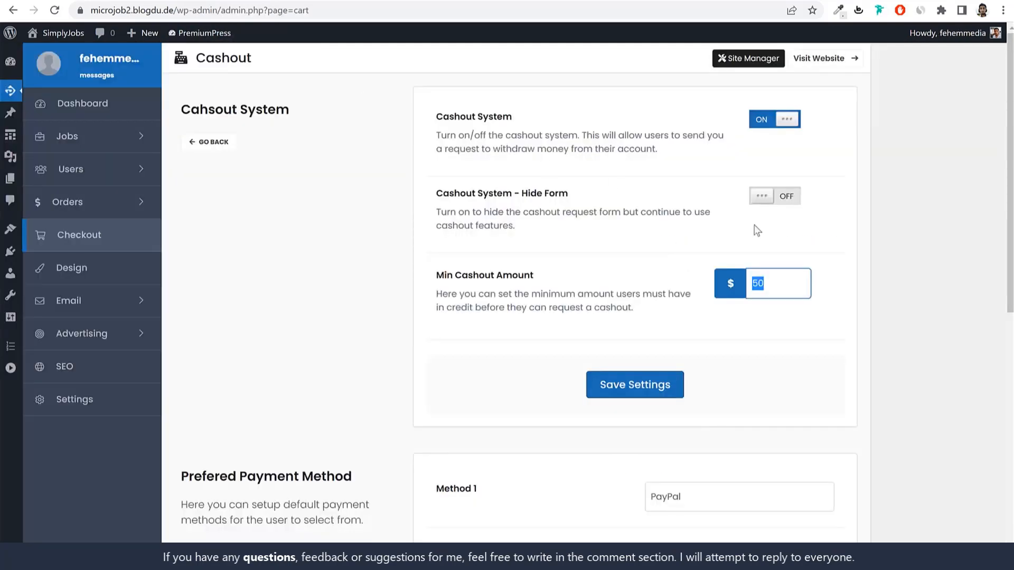
Step: Open Credit System, switch Enable Credit System on, and save
scroll(829, 317, down, 9)
scroll(830, 333, up, 10)
click(193, 141)
scroll(597, 301, down, 5)
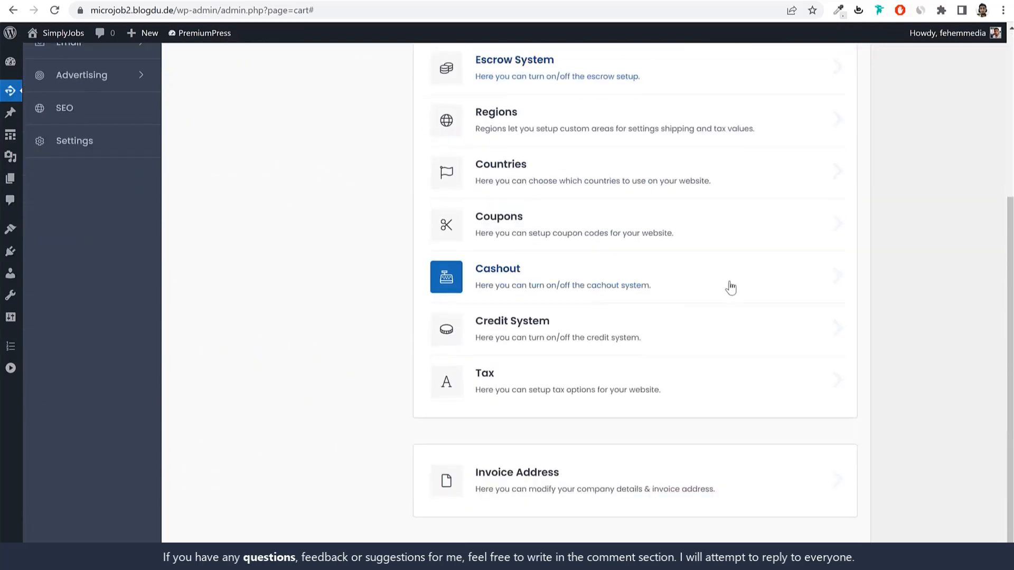
scroll(623, 301, down, 1)
click(623, 301)
scroll(745, 304, up, 5)
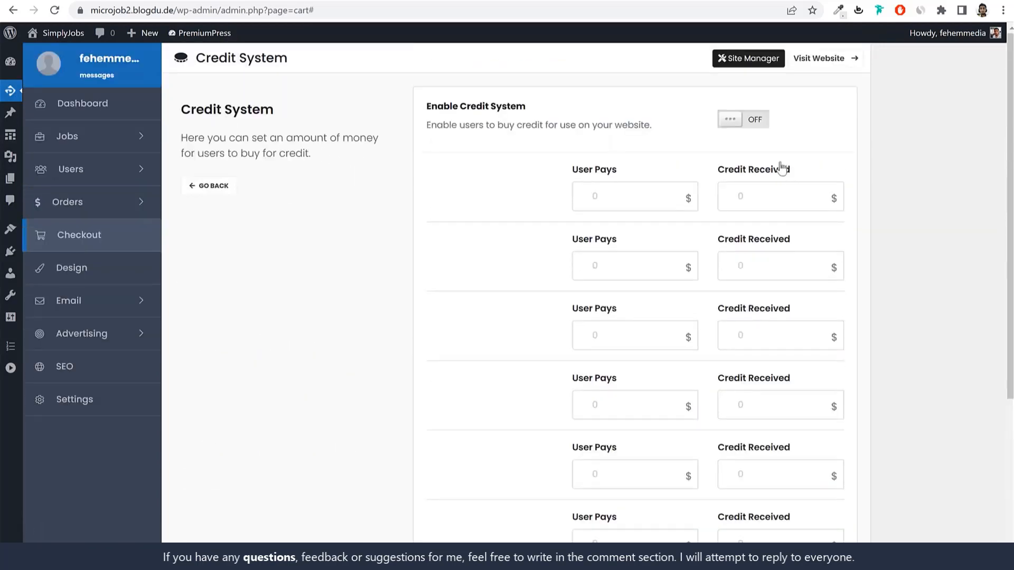
click(753, 128)
scroll(894, 287, down, 10)
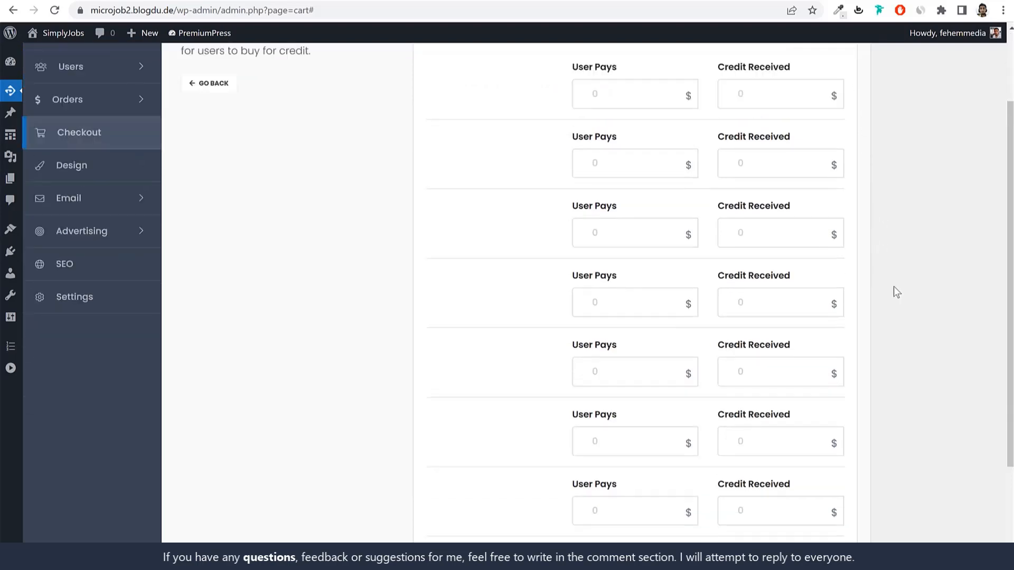
click(643, 450)
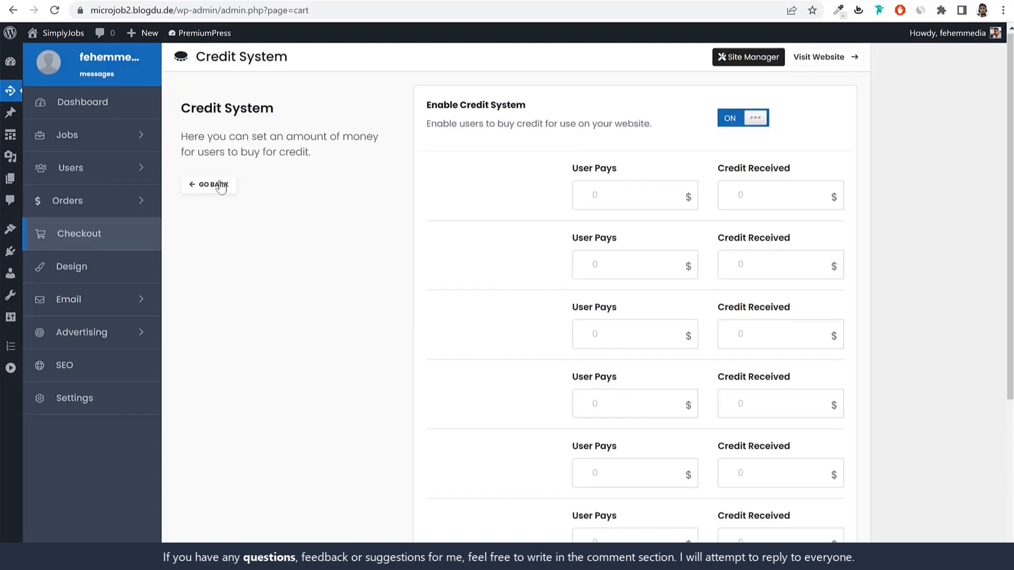
Step: Enter a first tier of User Pays 10 for 15 Credit Received, then go back
click(627, 192)
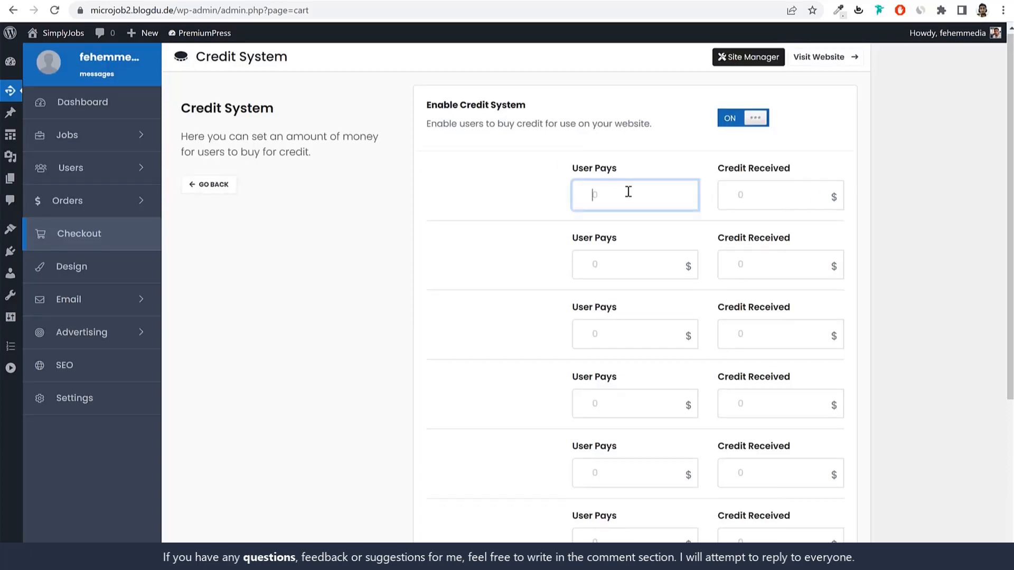
click(909, 193)
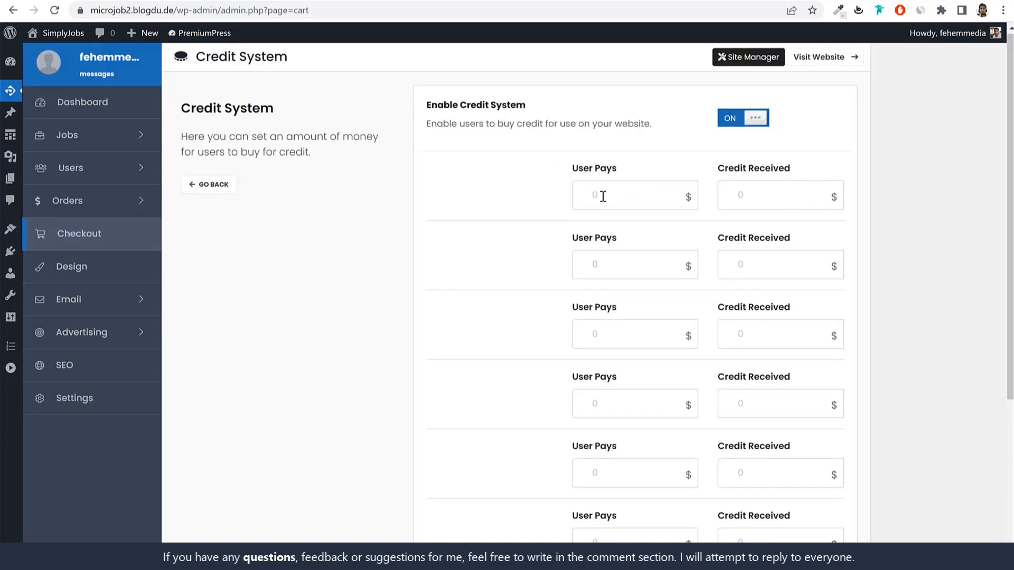
click(629, 195)
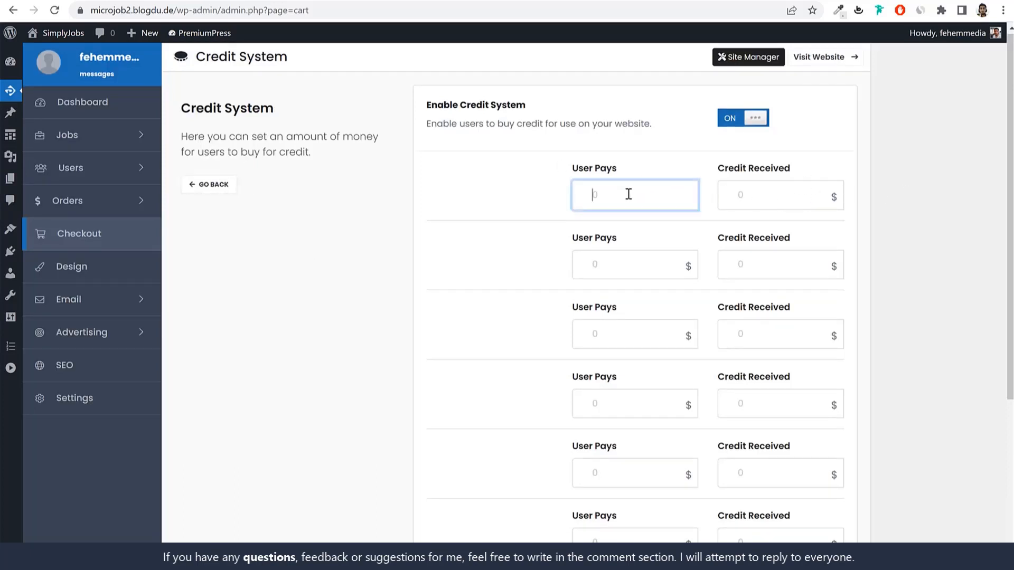
click(758, 186)
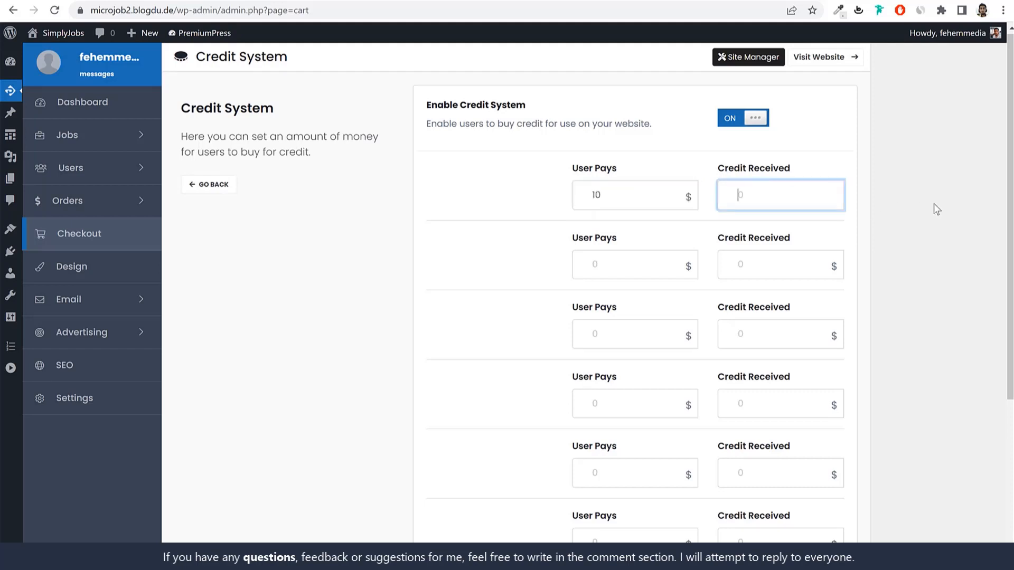
text(15)
scroll(779, 260, down, 3)
scroll(760, 260, up, 3)
click(211, 185)
scroll(833, 340, down, 6)
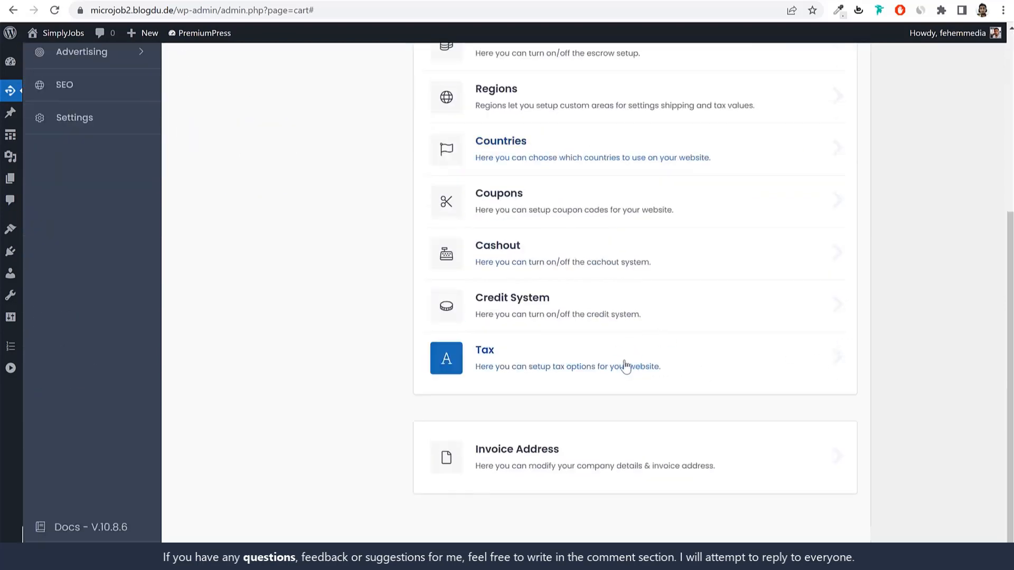
Step: Turn on country tax for India with a 12% rate and save
click(626, 365)
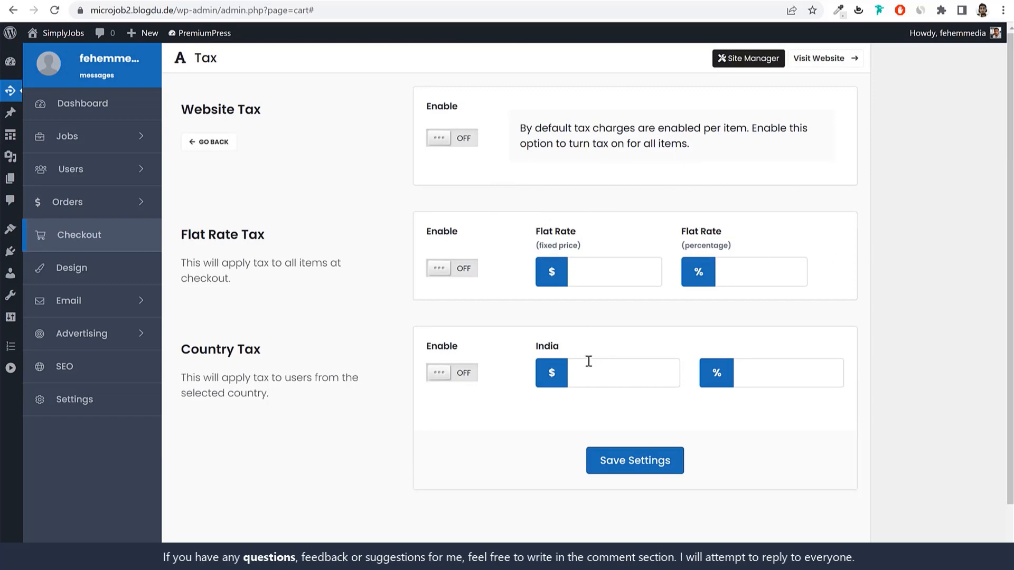
drag(558, 349, 535, 349)
click(578, 342)
double_click(554, 351)
click(556, 355)
click(460, 374)
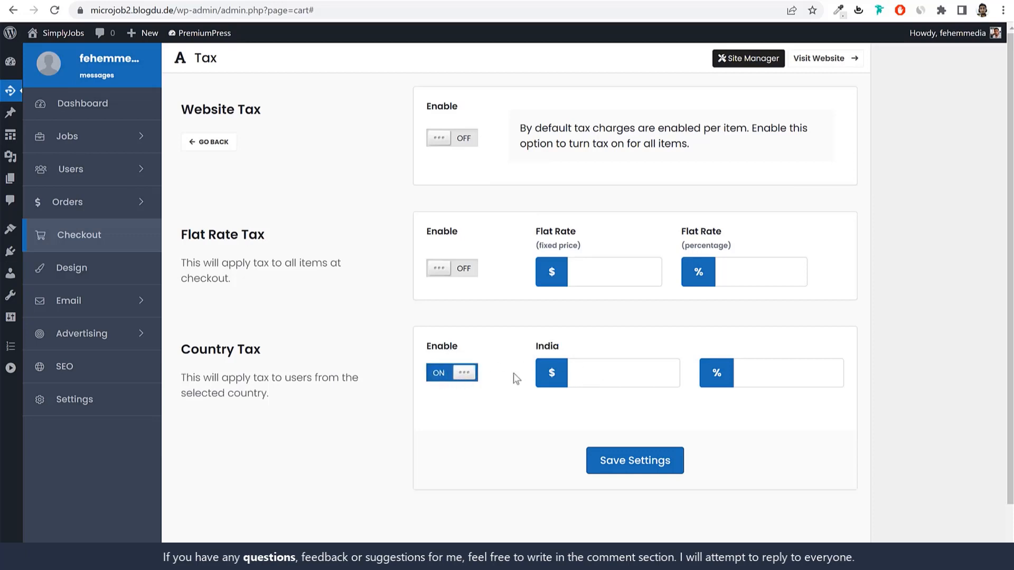
click(636, 366)
click(750, 365)
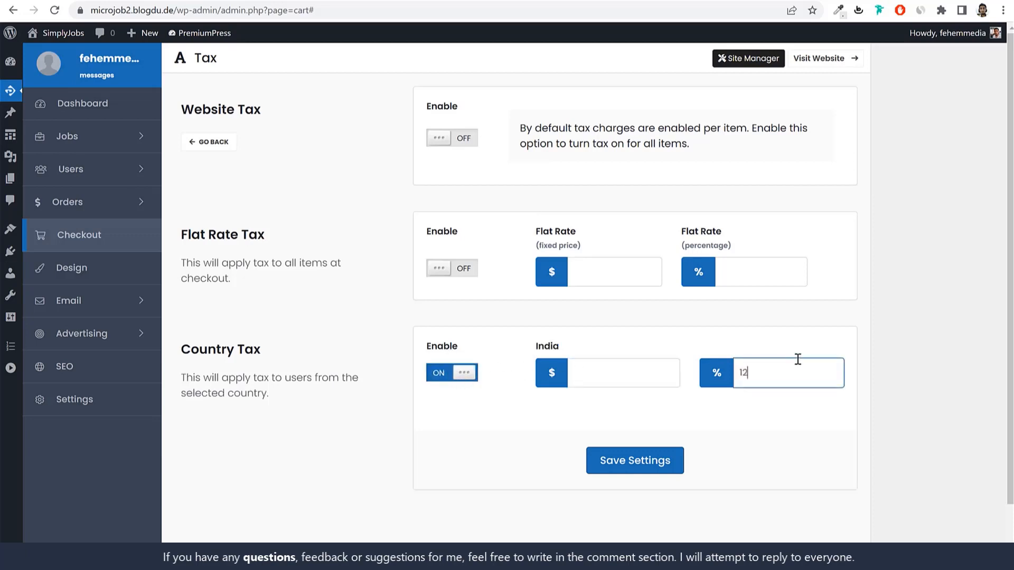
click(662, 464)
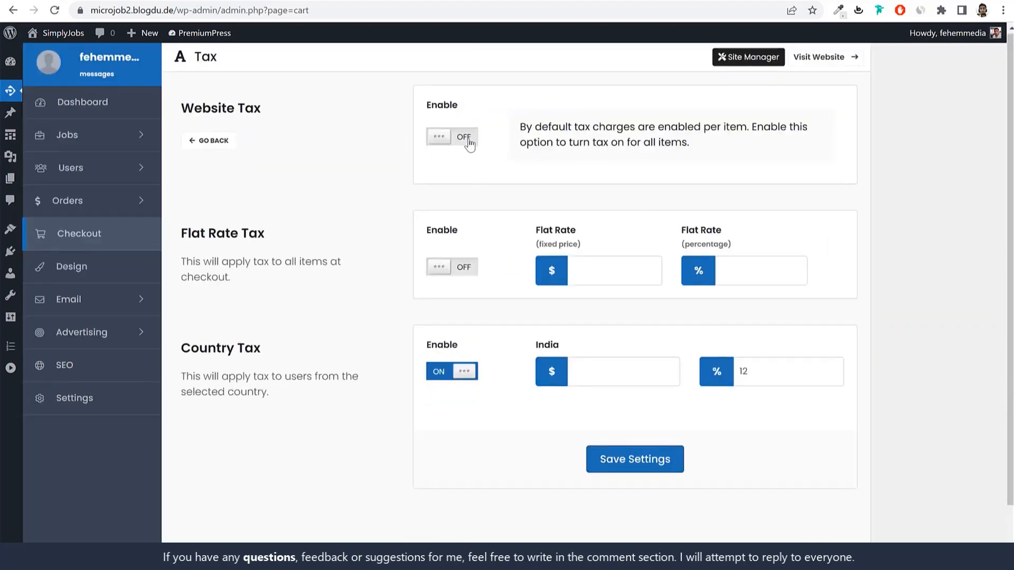
Step: Toggle website-wide tax on and back off, saving each time, then go back
click(467, 139)
click(636, 468)
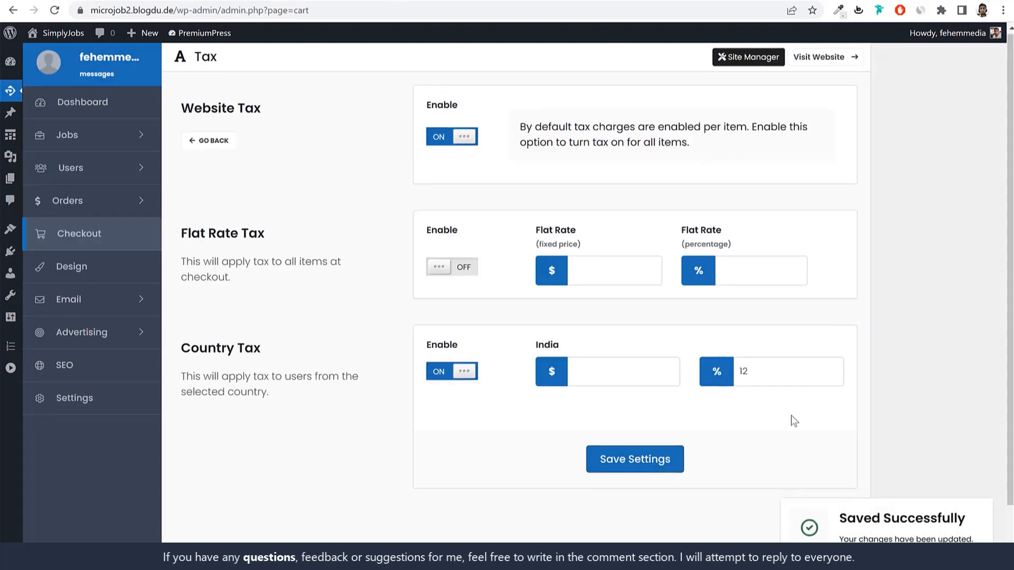
double_click(736, 376)
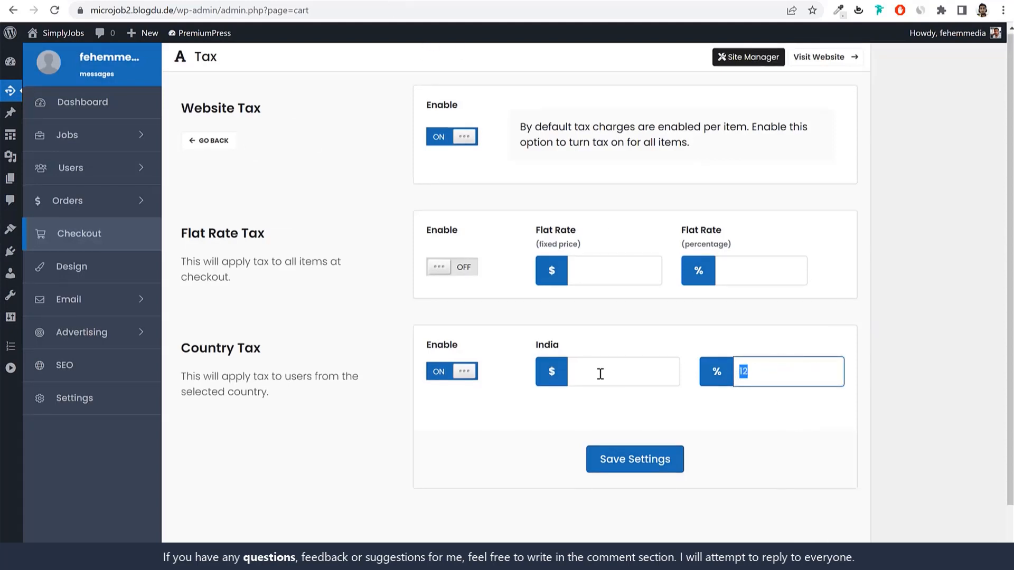
double_click(448, 129)
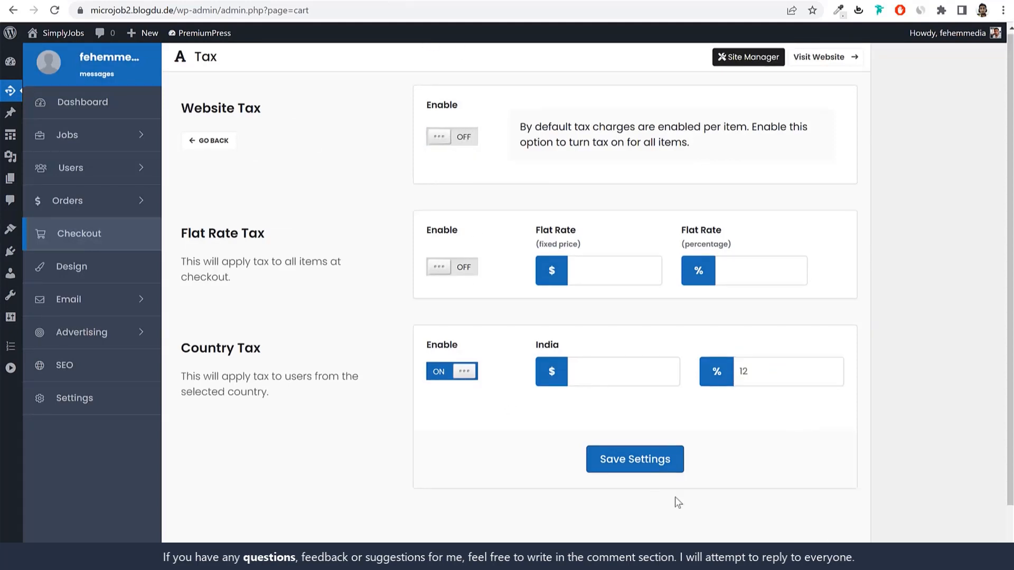
click(661, 459)
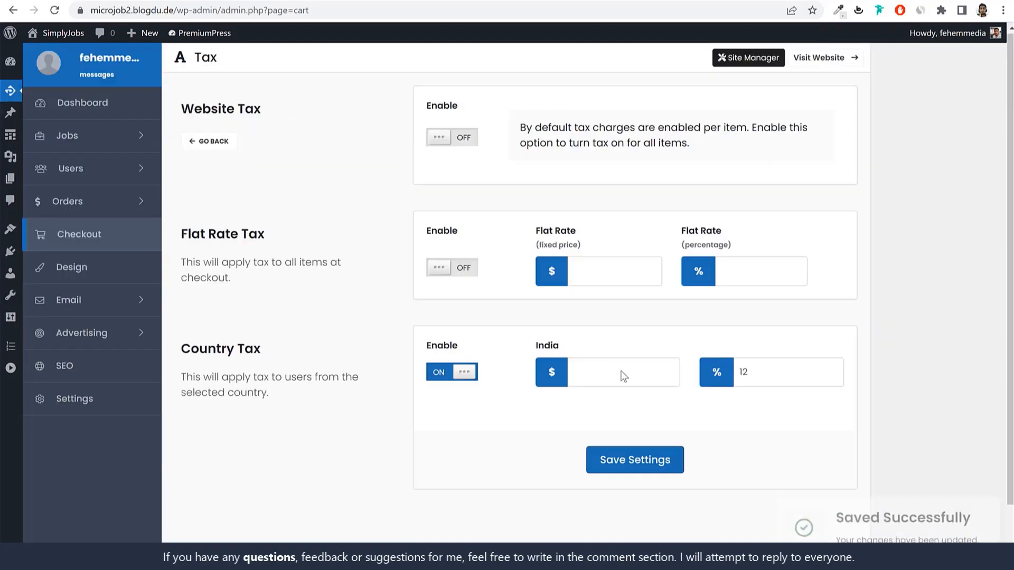
click(213, 141)
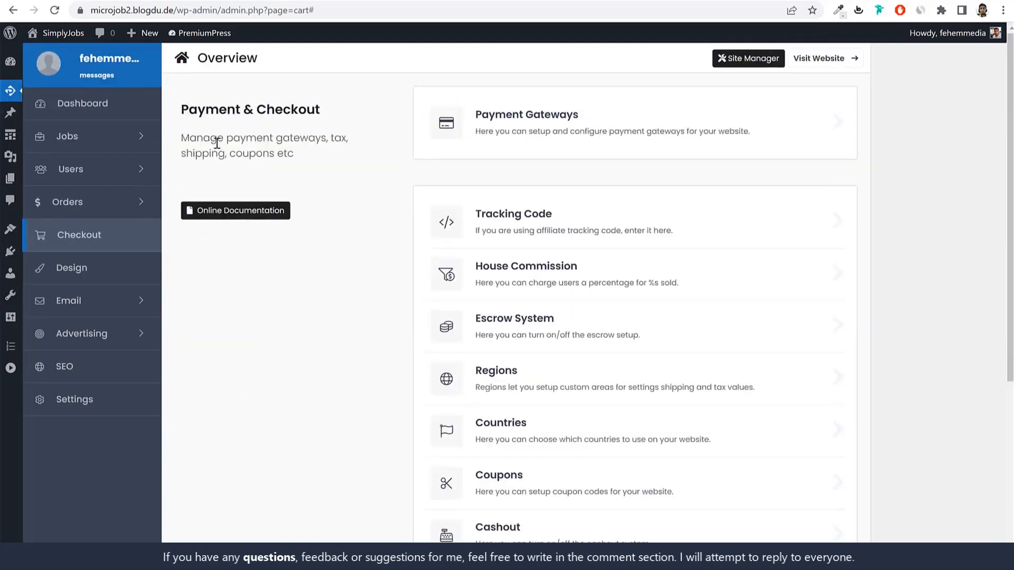
Step: Open Payment Gateways, expand PayPal, and switch it from sandbox to live mode
scroll(674, 386, down, 5)
scroll(660, 369, up, 5)
click(598, 129)
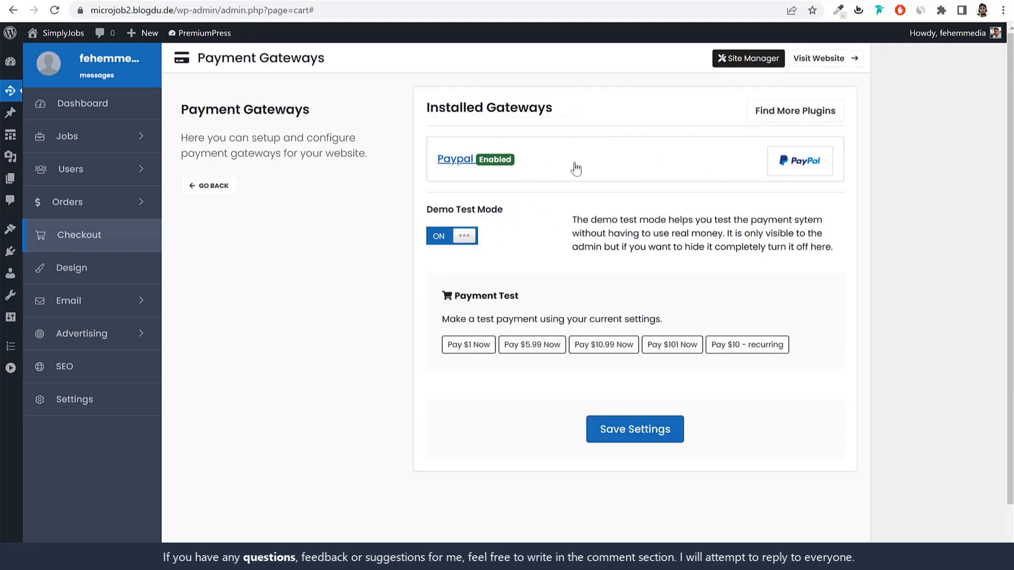
click(687, 176)
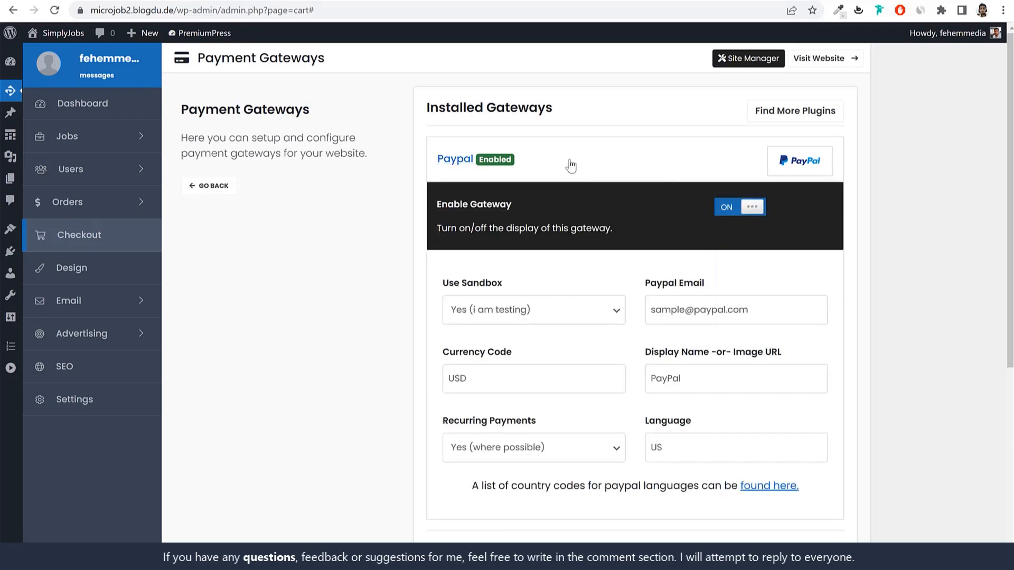
scroll(886, 295, down, 1)
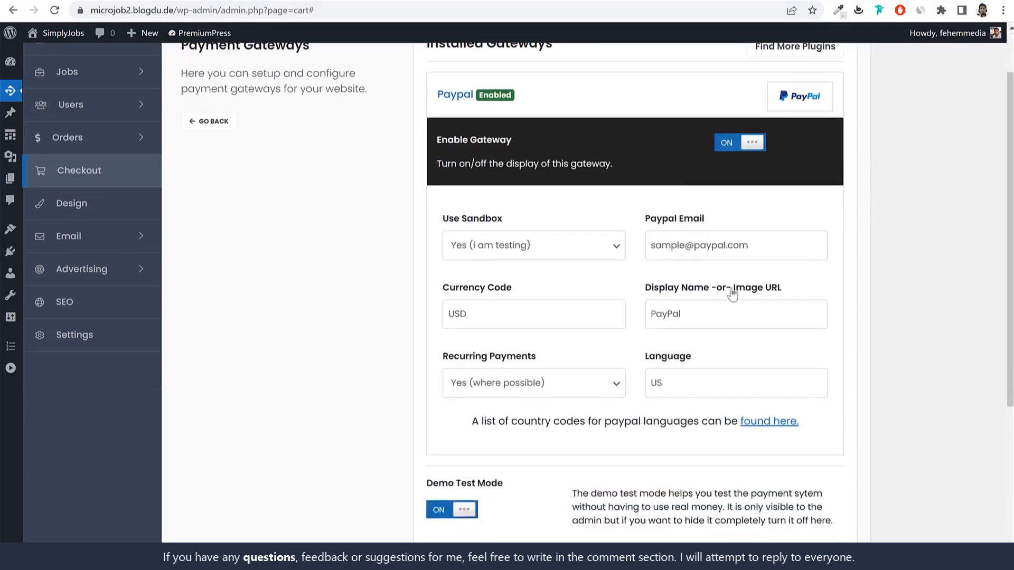
drag(505, 220, 446, 226)
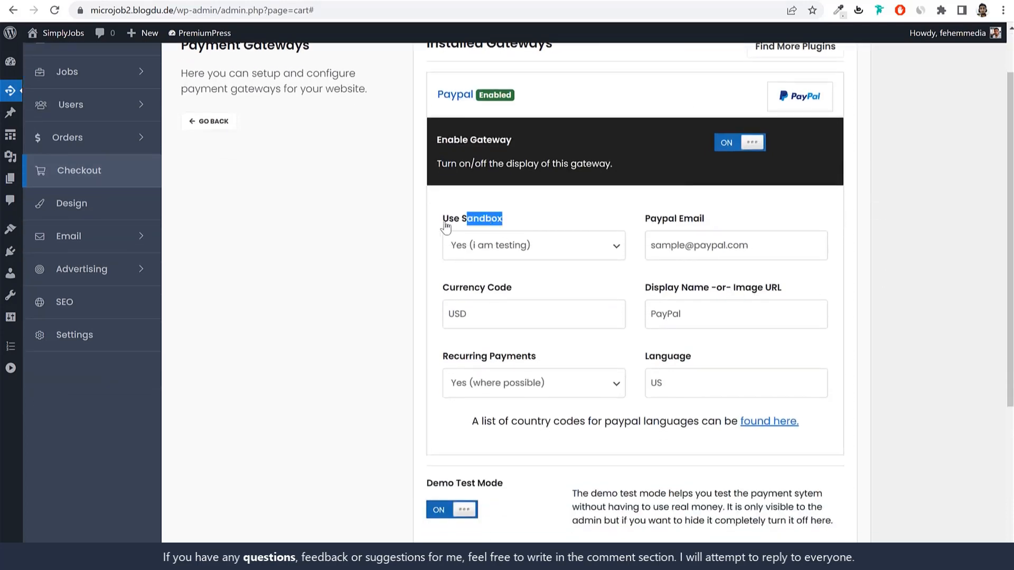
click(525, 247)
click(502, 281)
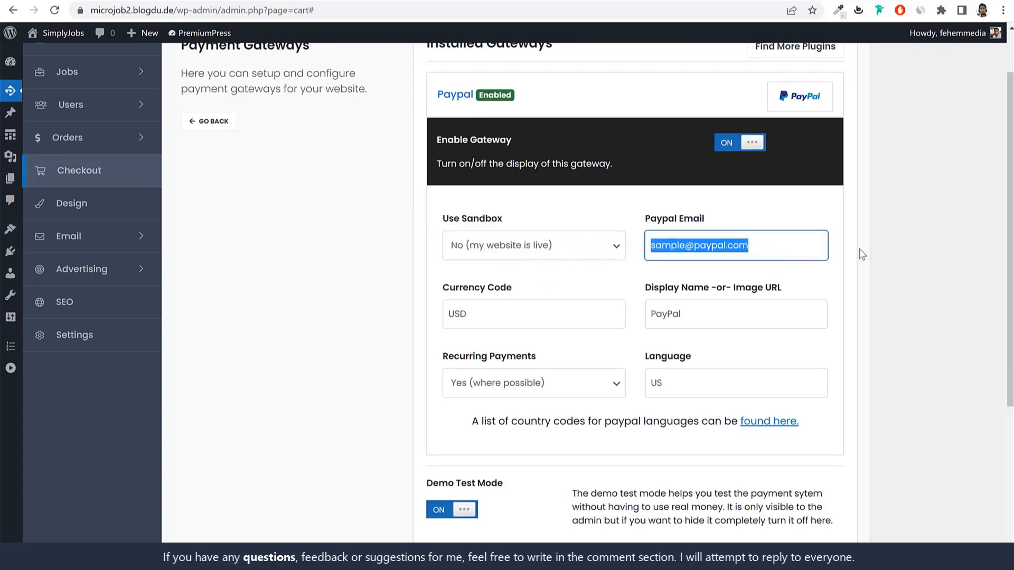
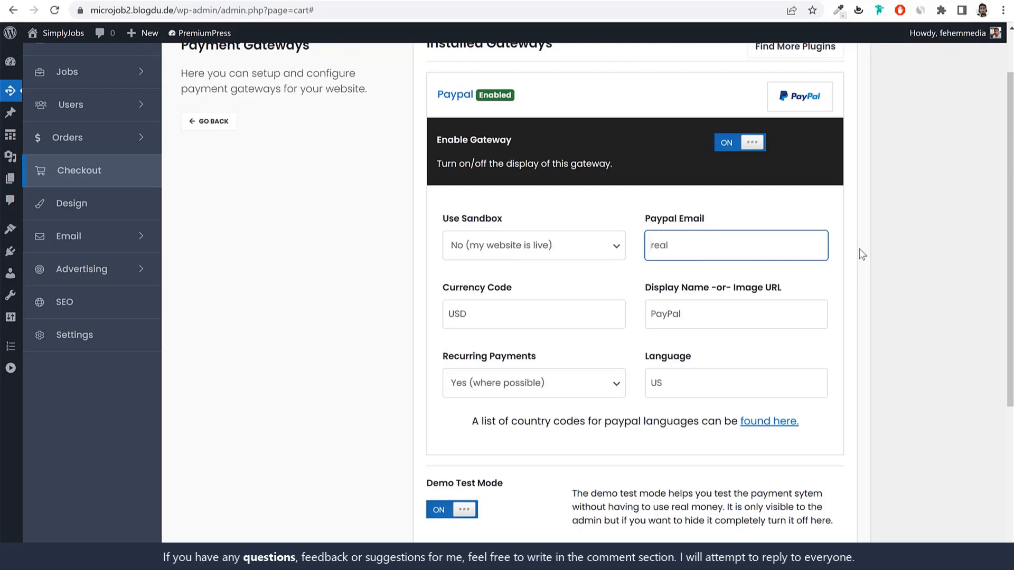
Step: Enter the PayPal account e-mail, keep USD currency and US language, and save
click(494, 321)
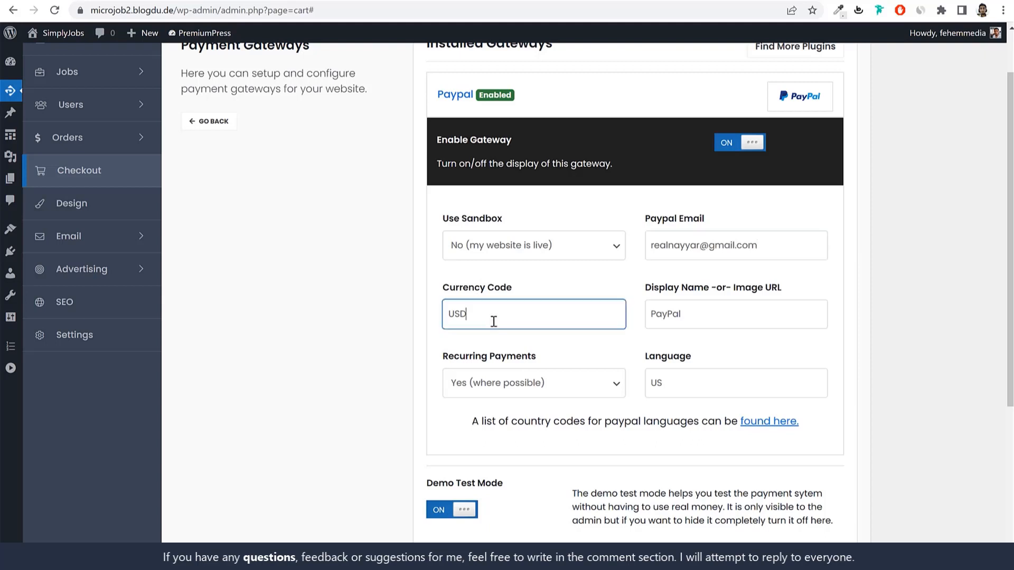
drag(446, 313, 546, 306)
click(523, 312)
scroll(824, 393, up, 1)
scroll(826, 398, down, 2)
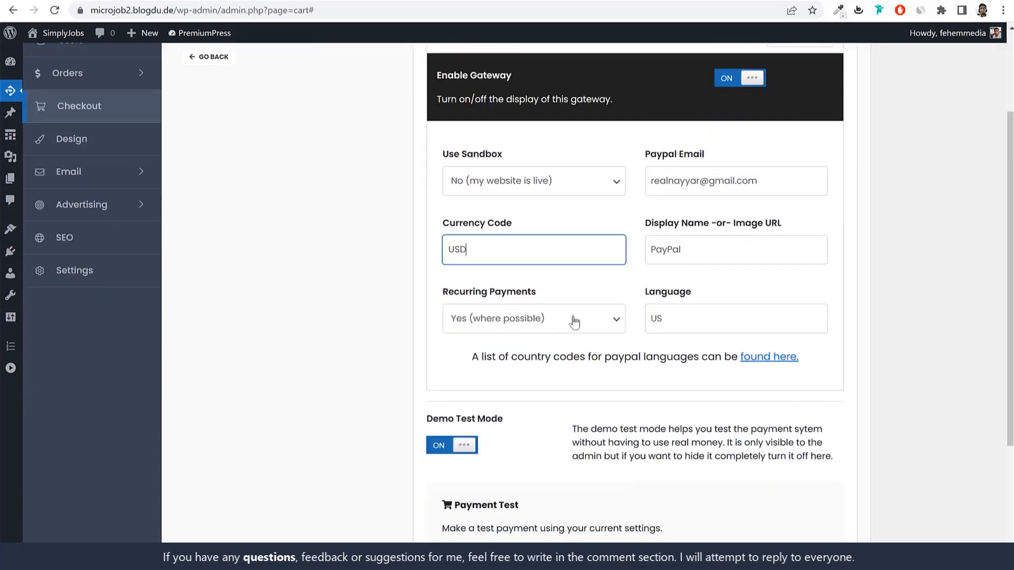
double_click(709, 321)
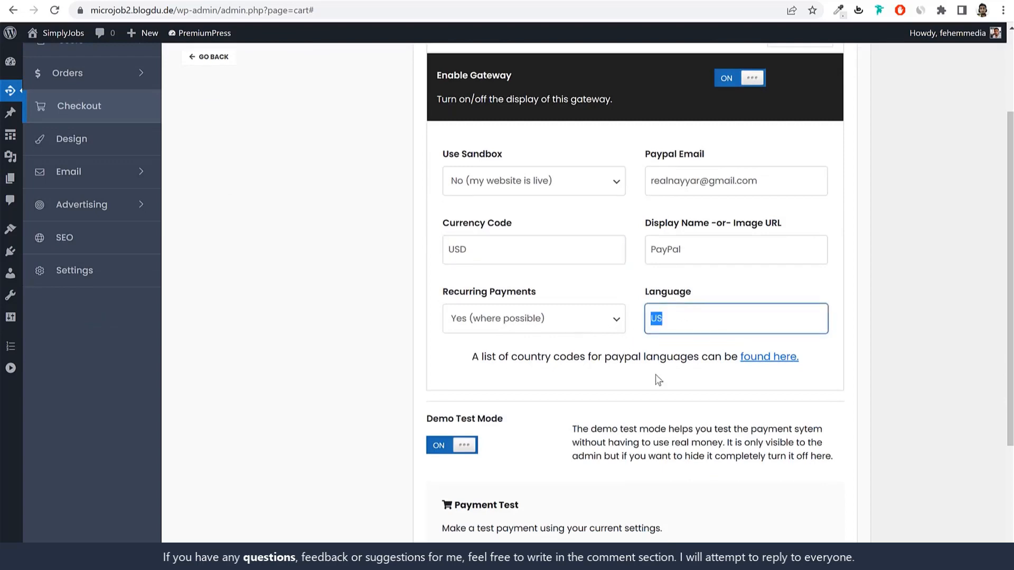
scroll(657, 379, up, 2)
click(795, 169)
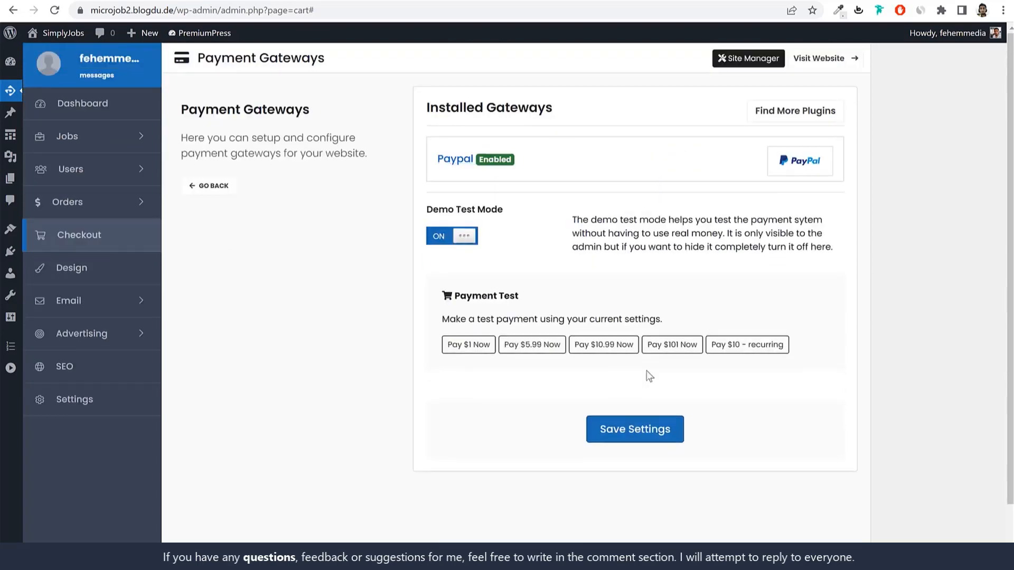
click(636, 436)
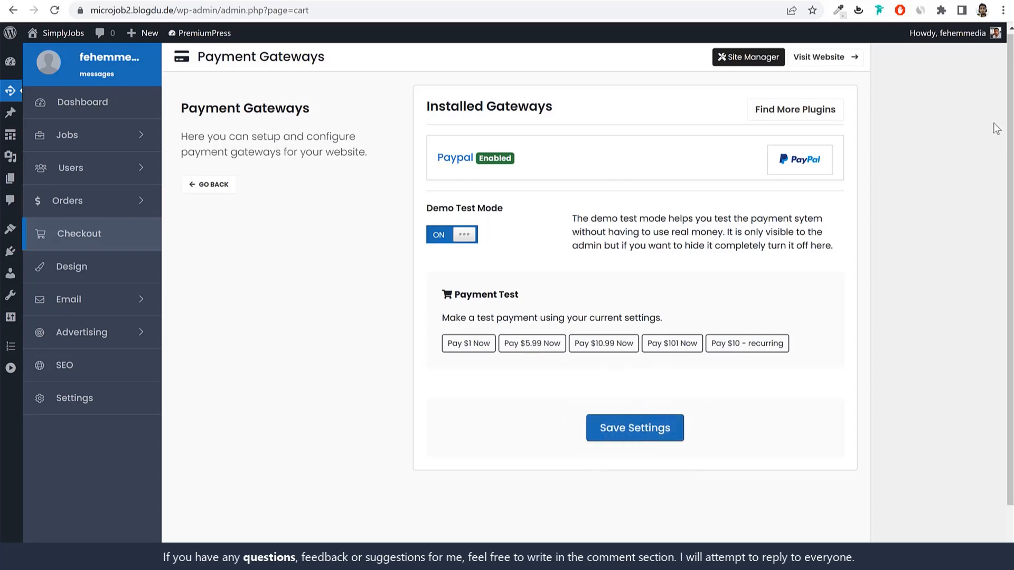
Step: Browse the PremiumPress catalogue of additional payment gateway plugins
click(804, 110)
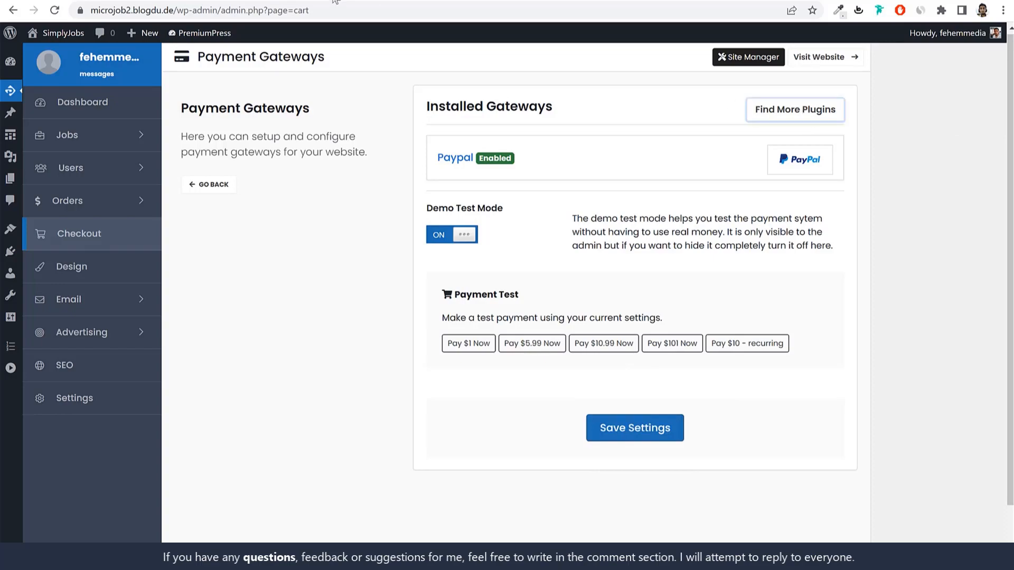
scroll(864, 299, down, 15)
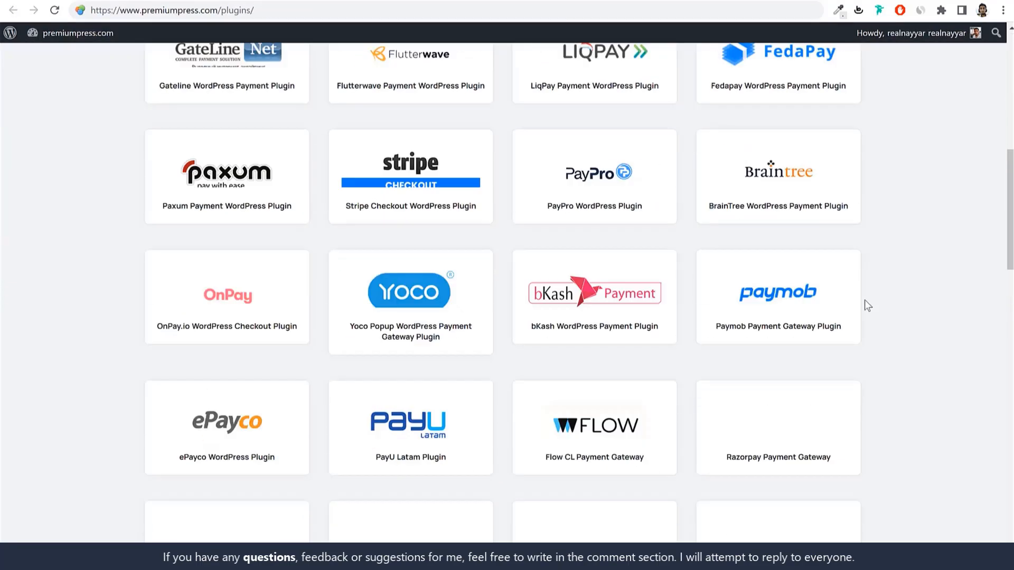
scroll(864, 300, down, 15)
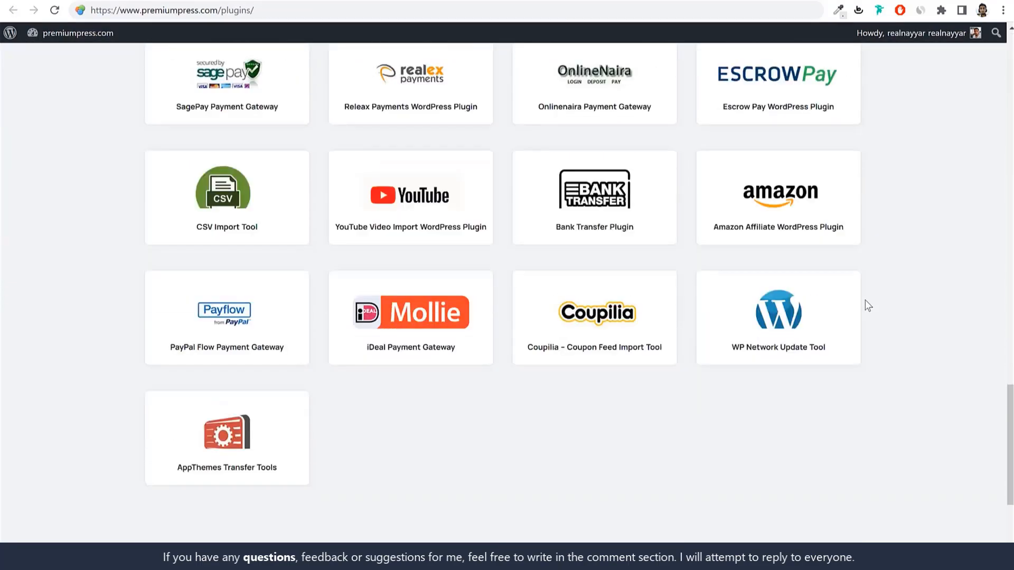
scroll(878, 334, up, 5)
scroll(880, 341, up, 10)
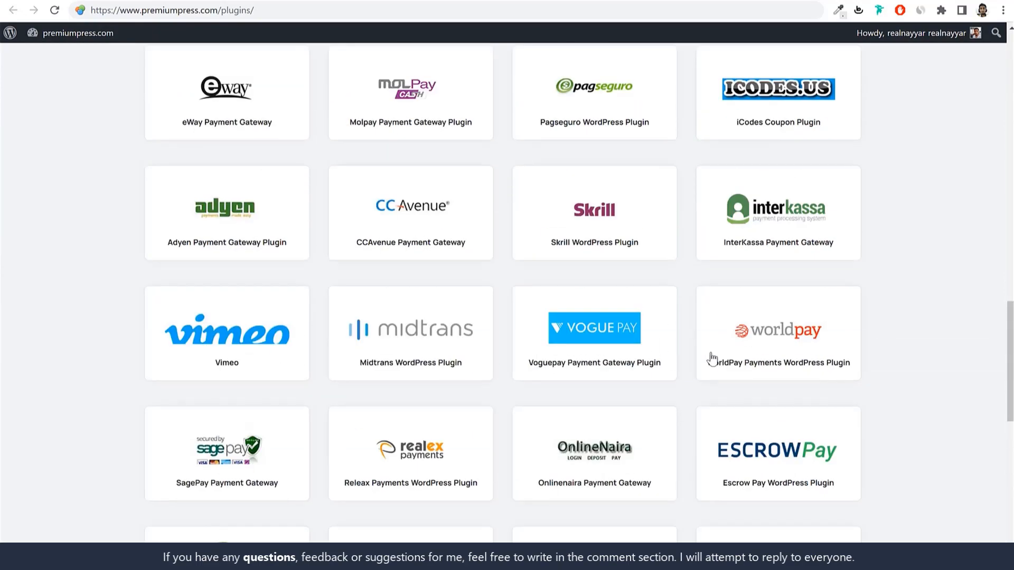
scroll(900, 351, up, 2)
scroll(902, 347, down, 5)
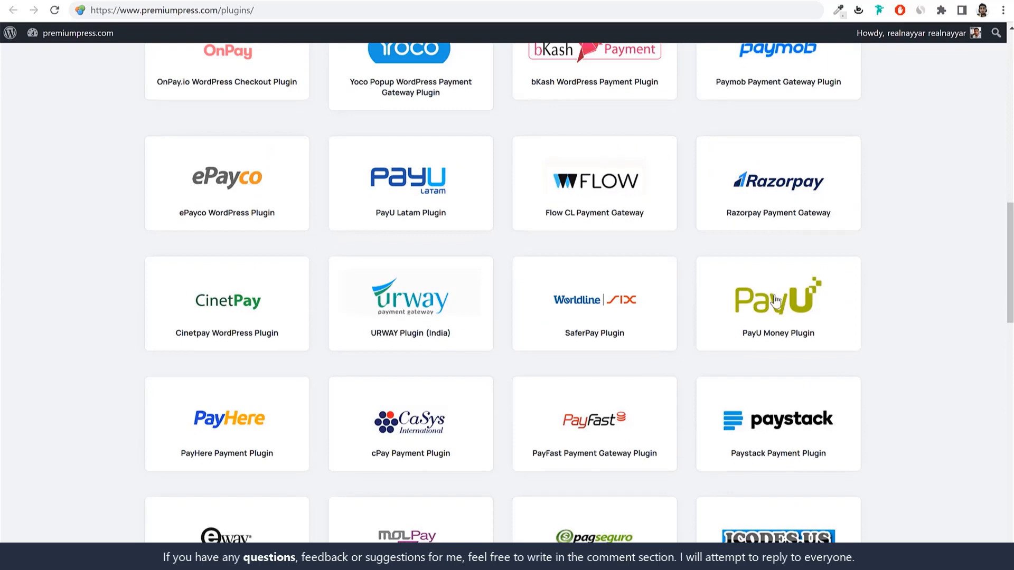
scroll(290, 373, up, 5)
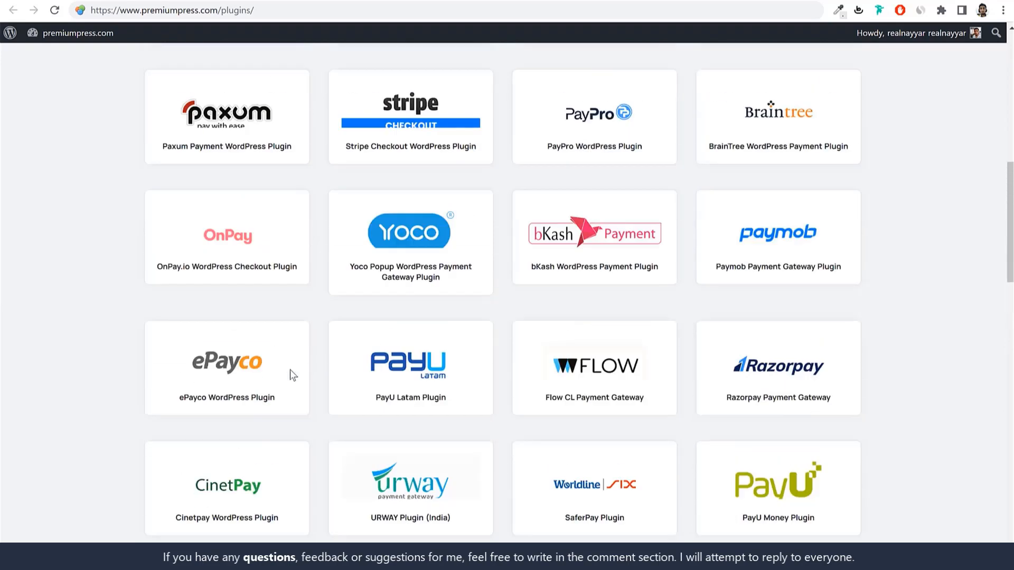
scroll(307, 367, up, 6)
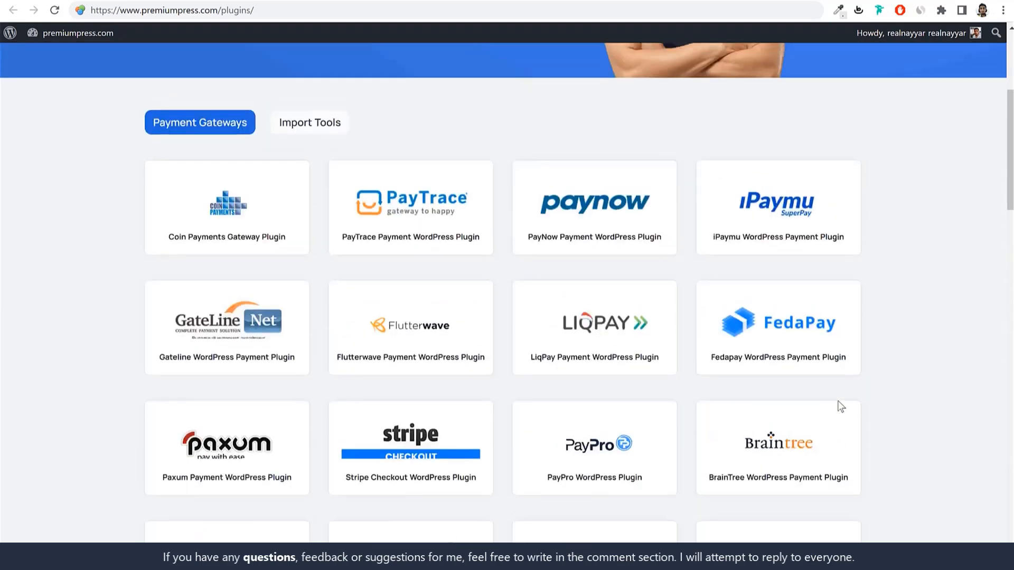
scroll(827, 302, down, 18)
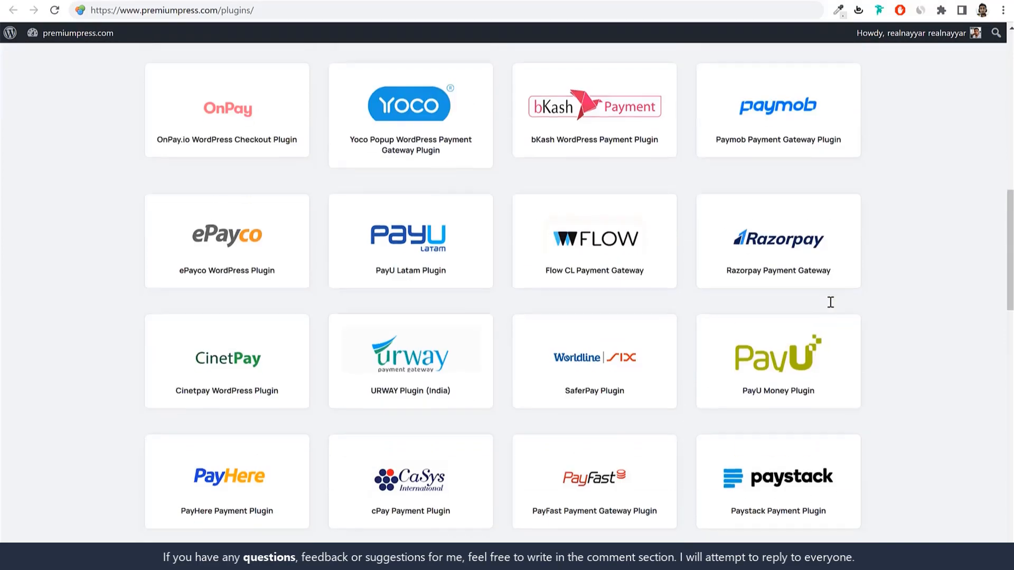
scroll(831, 301, down, 8)
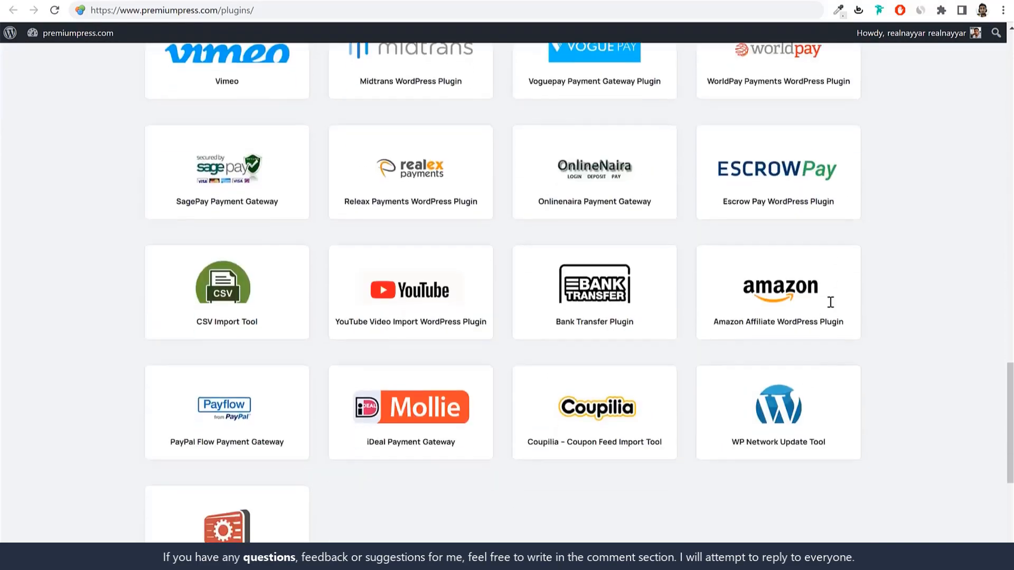
scroll(563, 307, up, 5)
scroll(933, 283, up, 5)
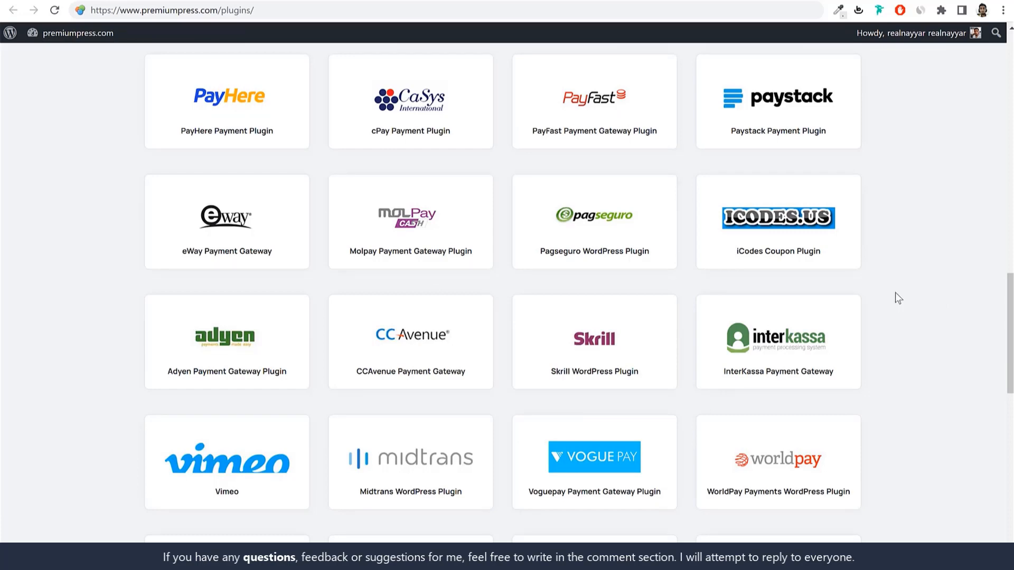
scroll(898, 297, up, 5)
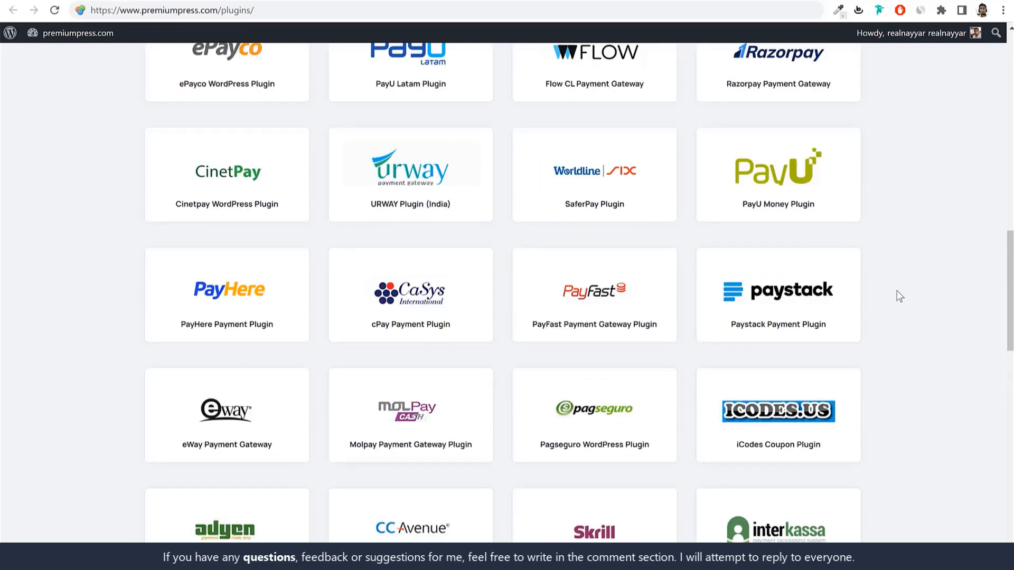
scroll(908, 290, up, 2)
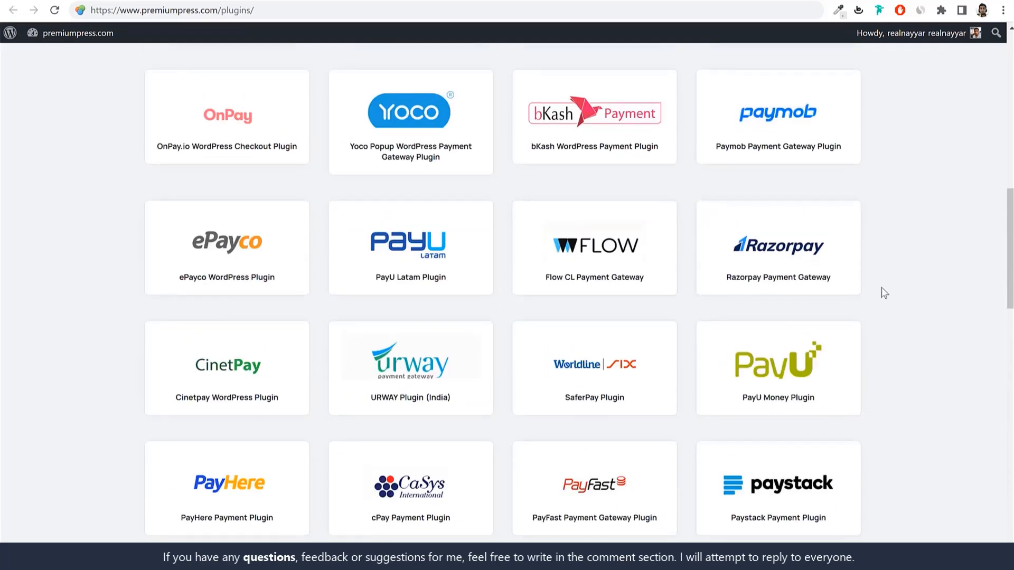
Step: Download the free Razorpay Payment Gateway plugin
click(789, 254)
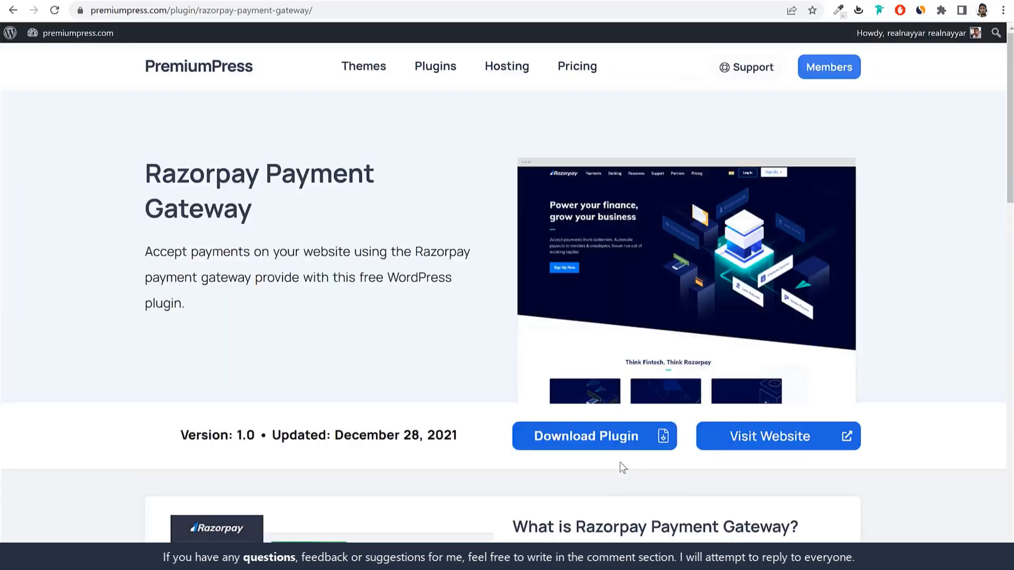
click(616, 436)
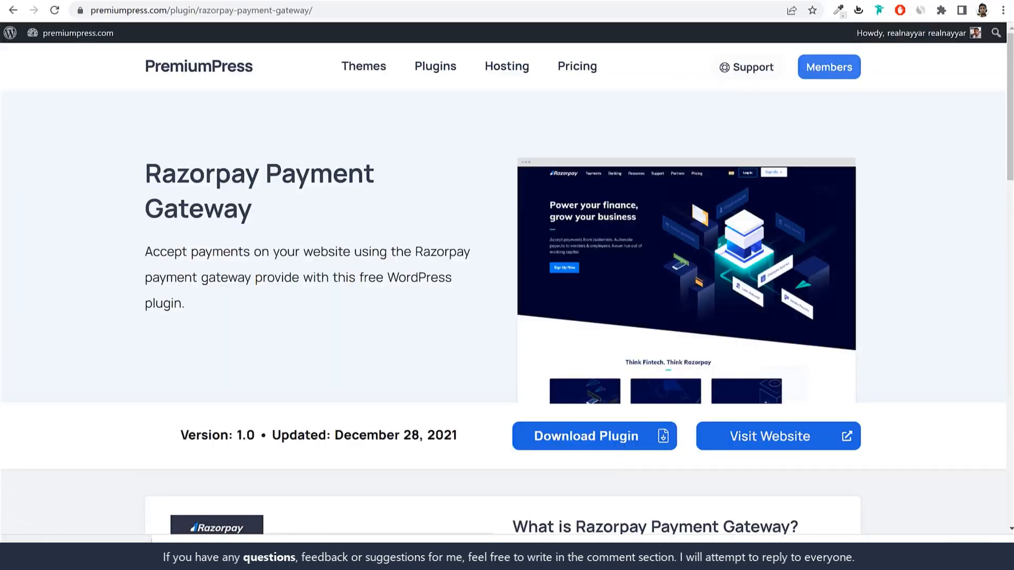
key(alt+Left)
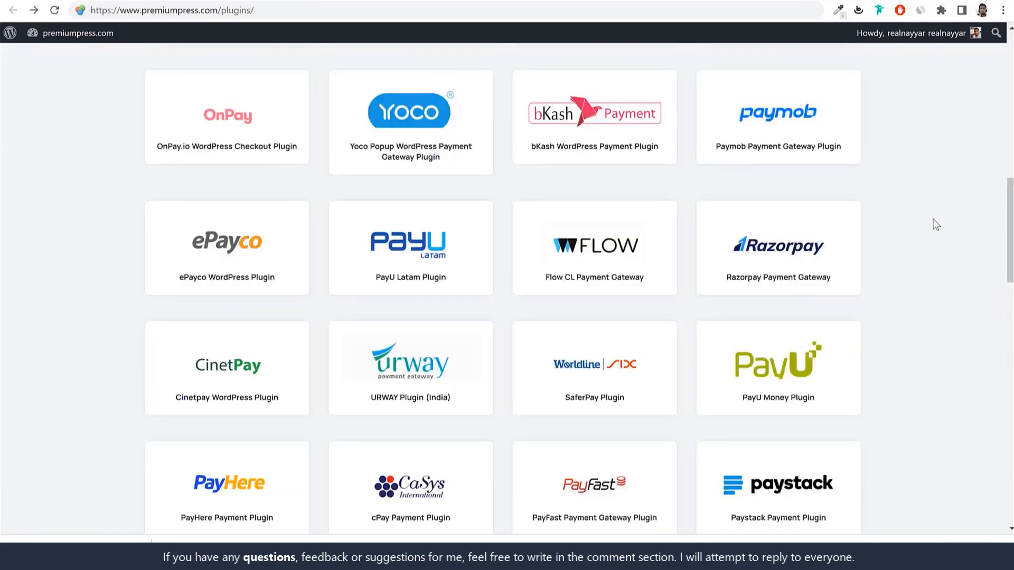
Step: Download the free Stripe Checkout plugin
scroll(936, 225, up, 3)
scroll(399, 202, up, 1)
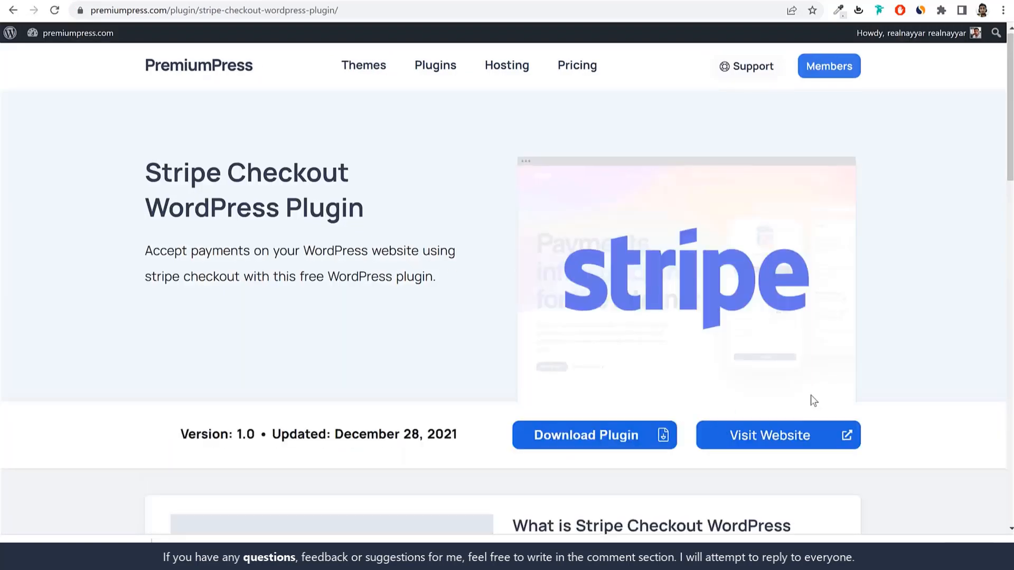
scroll(607, 323, down, 2)
click(608, 321)
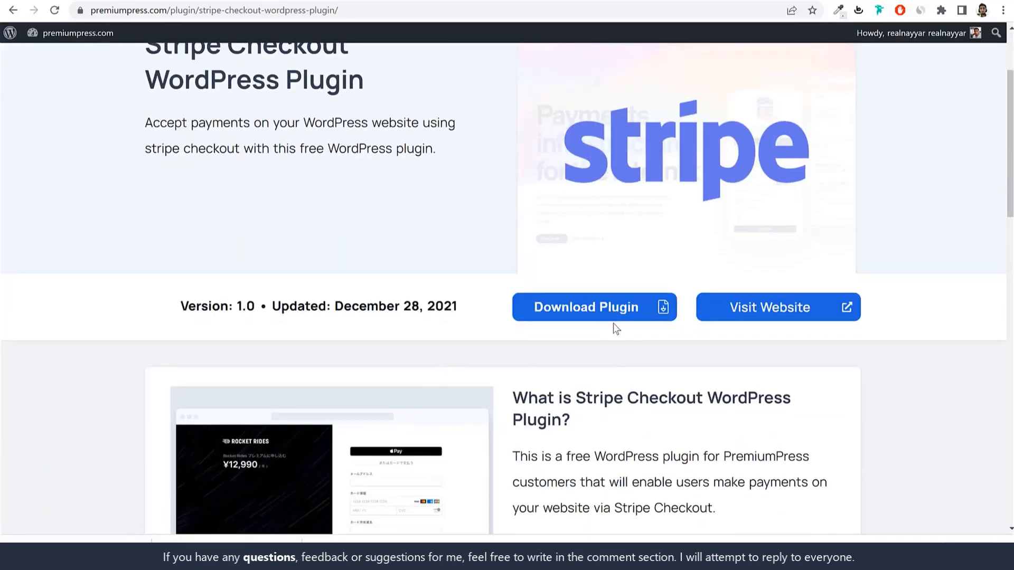
scroll(830, 375, down, 3)
scroll(830, 388, up, 2)
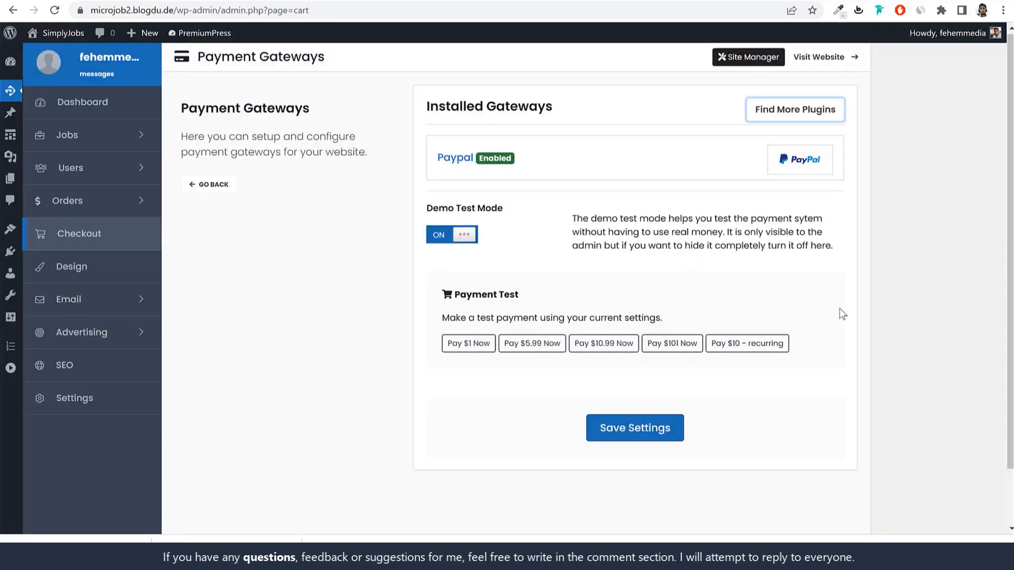
Step: In a new Plugins tab, upload, install and activate the Razorpay gateway plugin zip
right_click(9, 256)
click(26, 265)
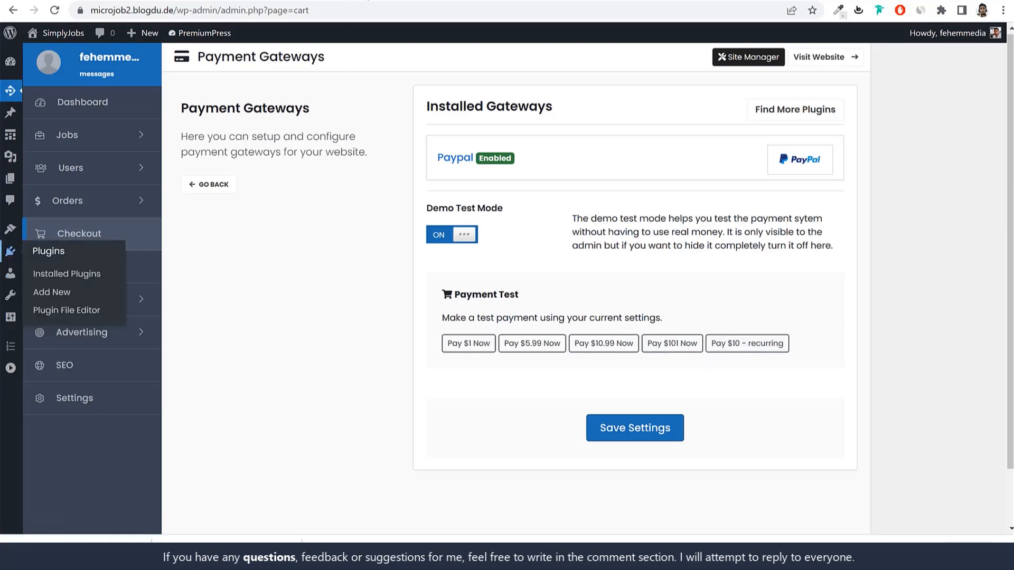
key(ctrl+Tab)
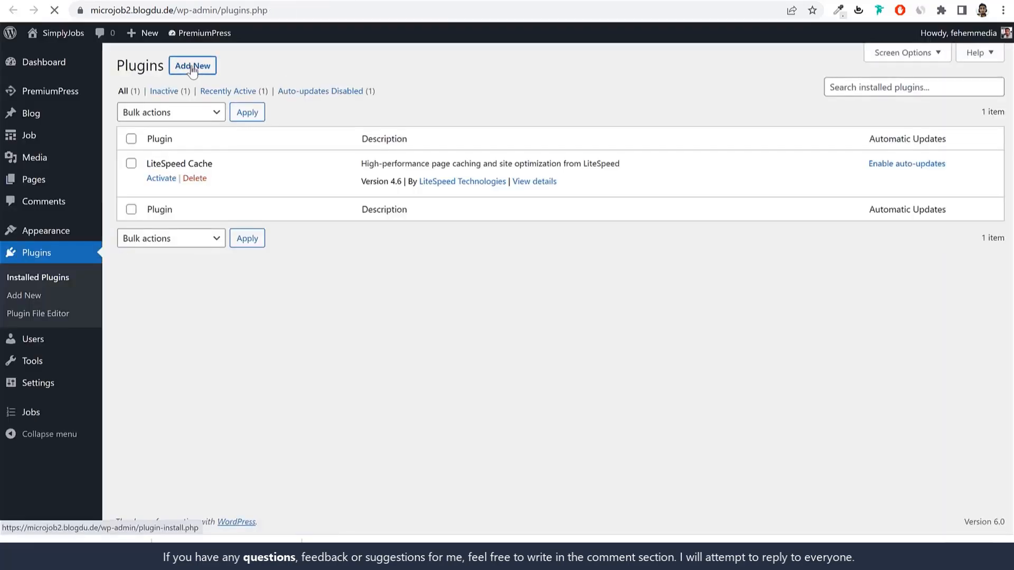
click(192, 66)
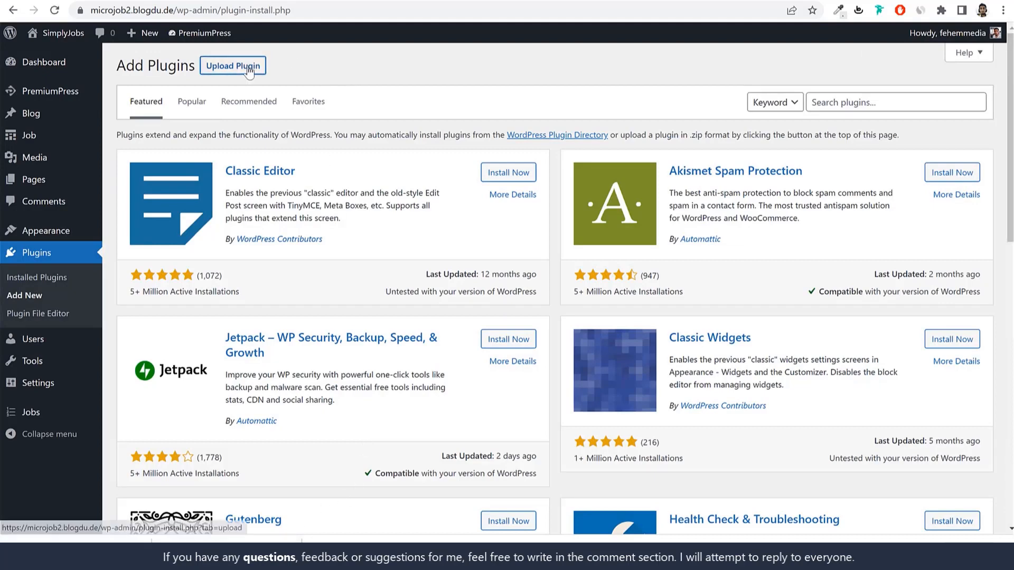
click(259, 67)
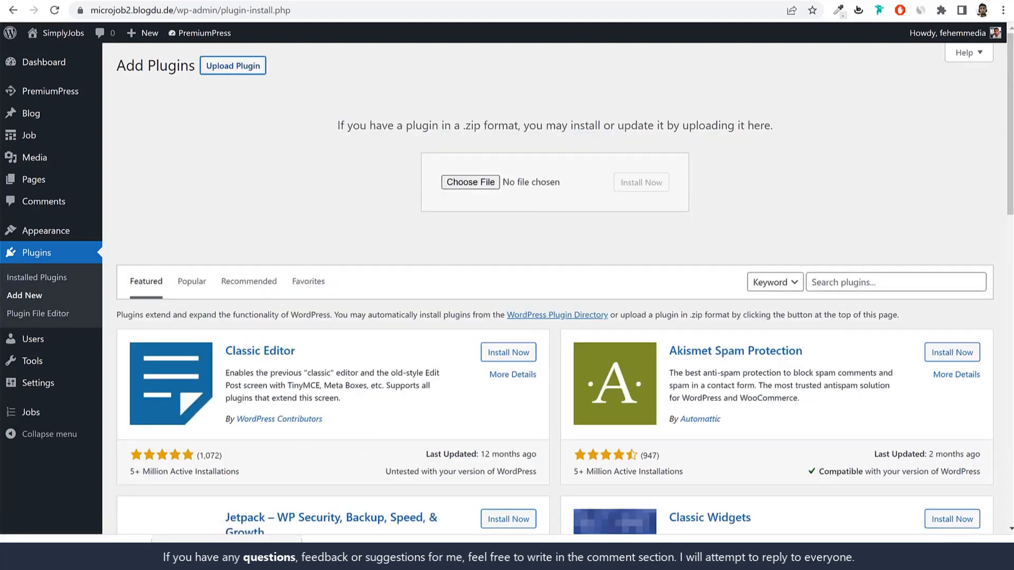
drag(232, 552, 470, 182)
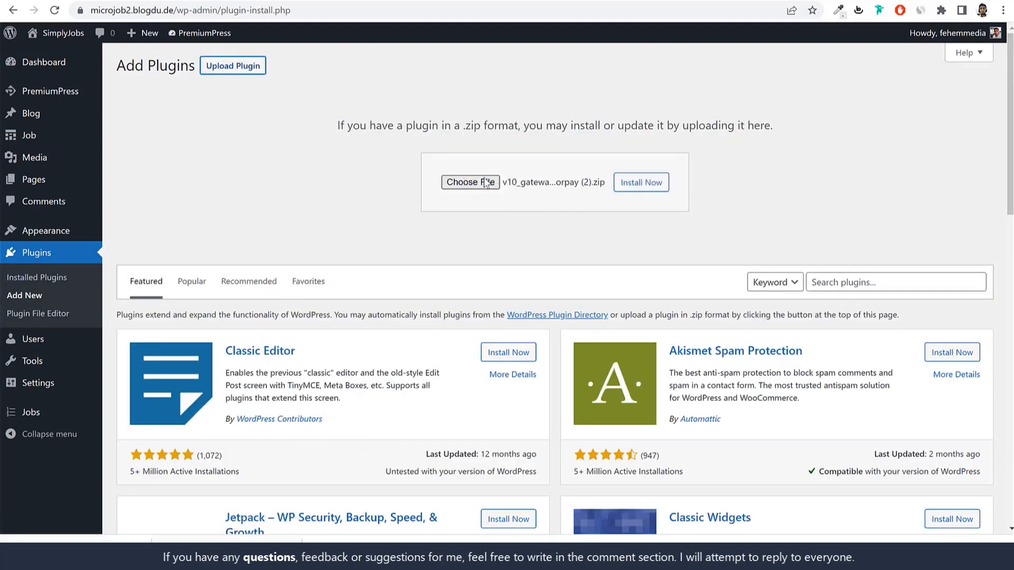
click(653, 192)
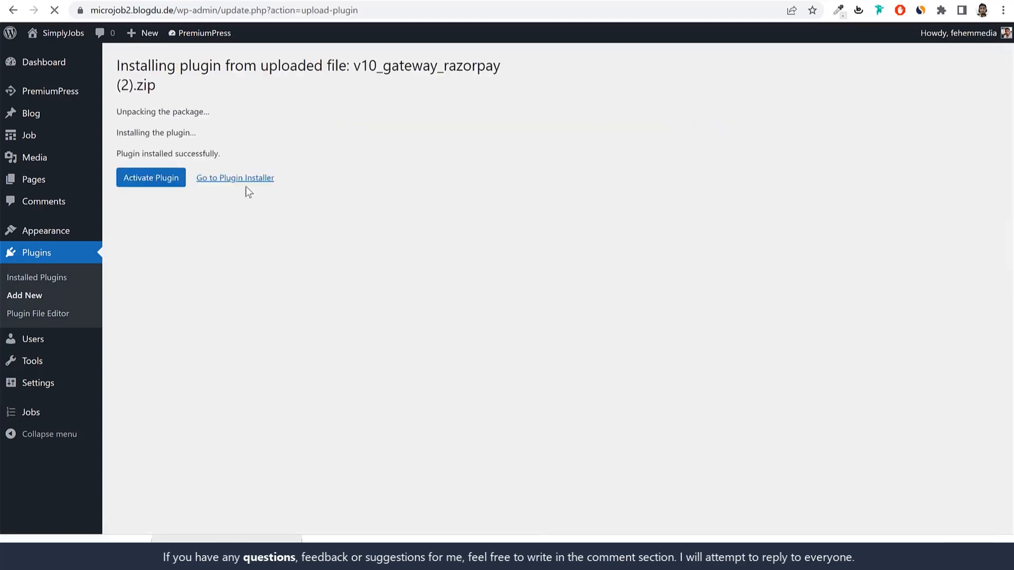
click(170, 179)
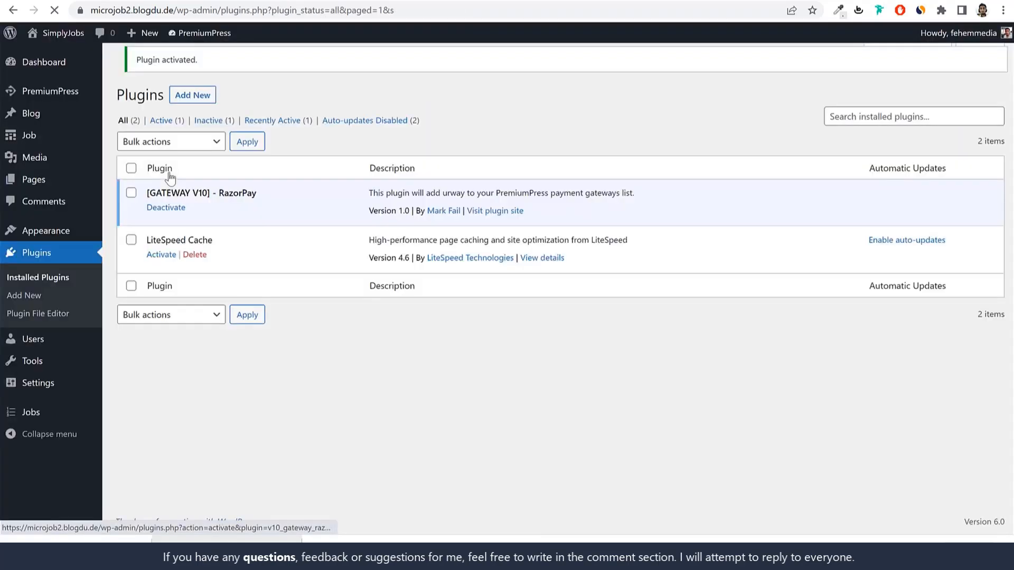
Step: Upload, install and activate the Stripe Checkout gateway plugin zip
click(191, 68)
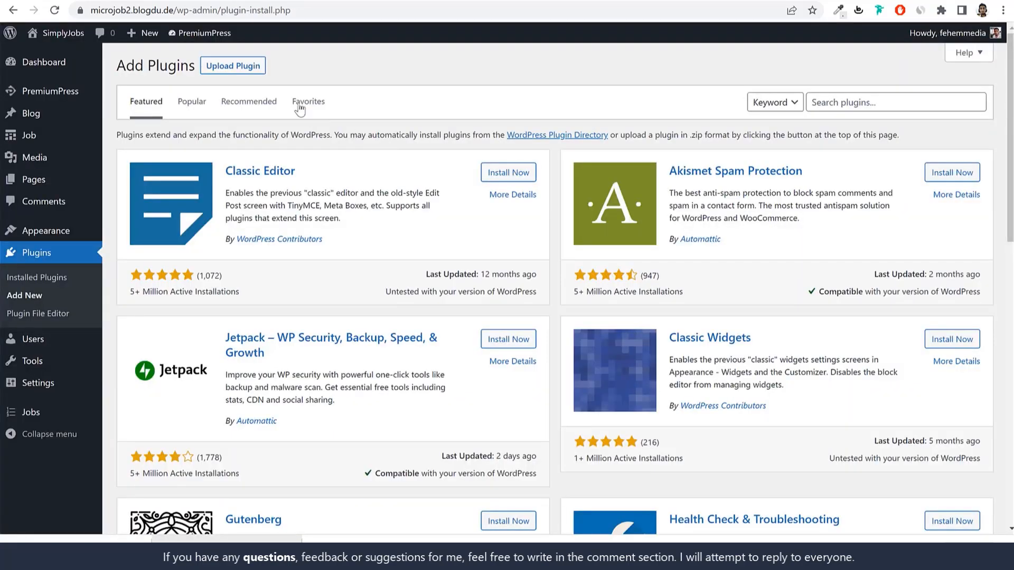
click(240, 68)
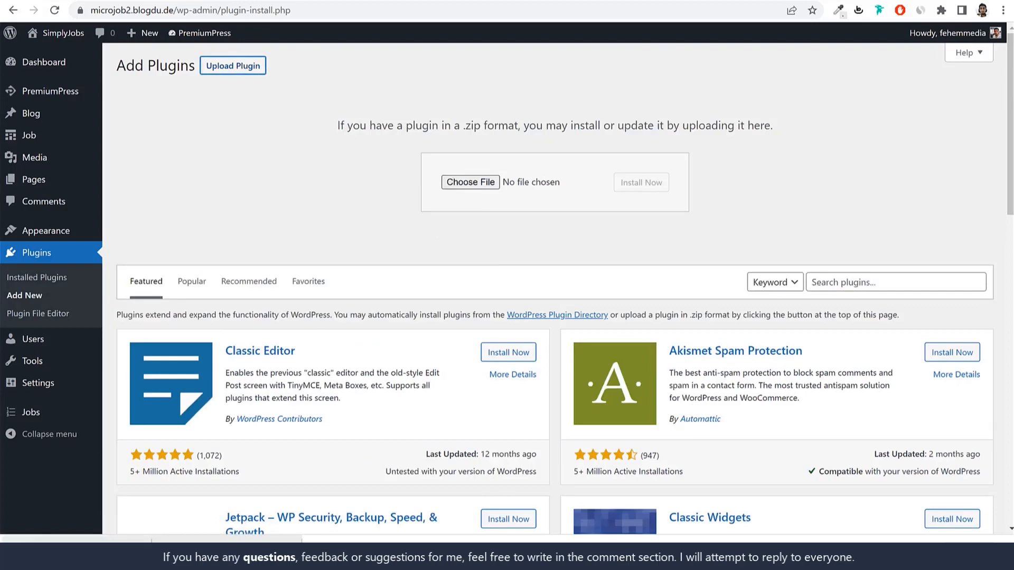
drag(106, 539, 463, 185)
click(643, 188)
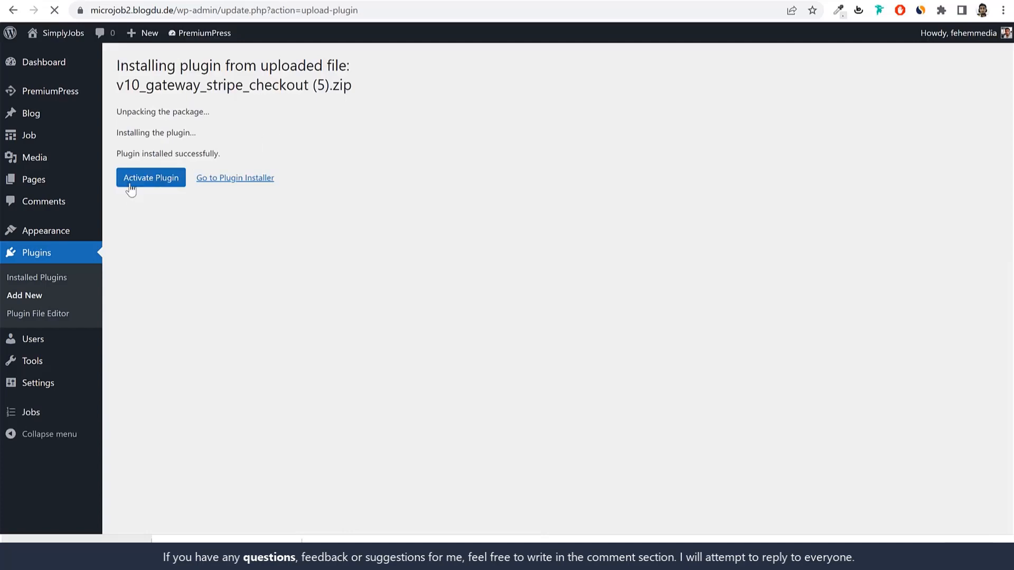
click(148, 182)
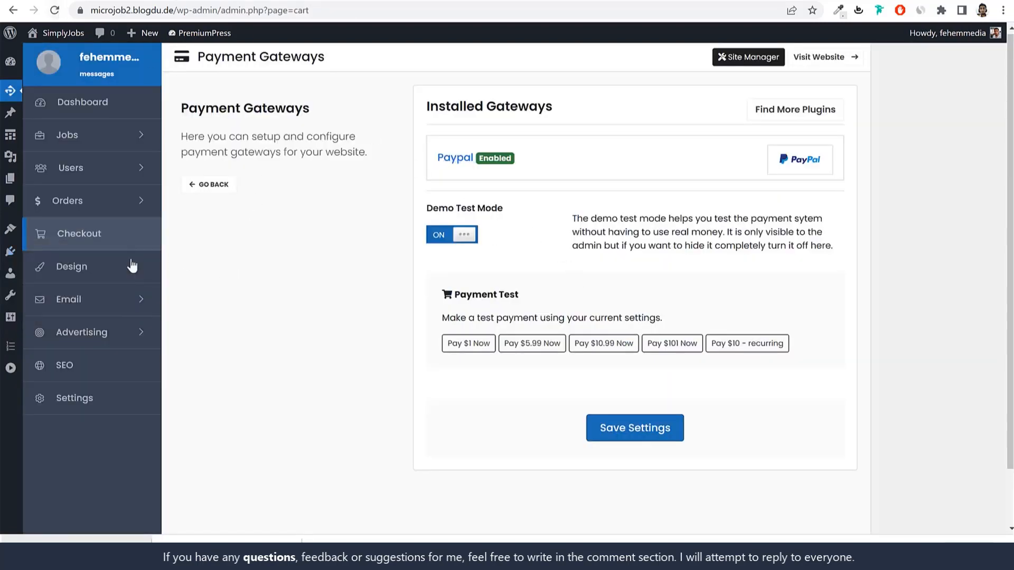
Step: Reload Payment Gateways, expand RazorPay and switch its Enable Gateway to ON
click(59, 11)
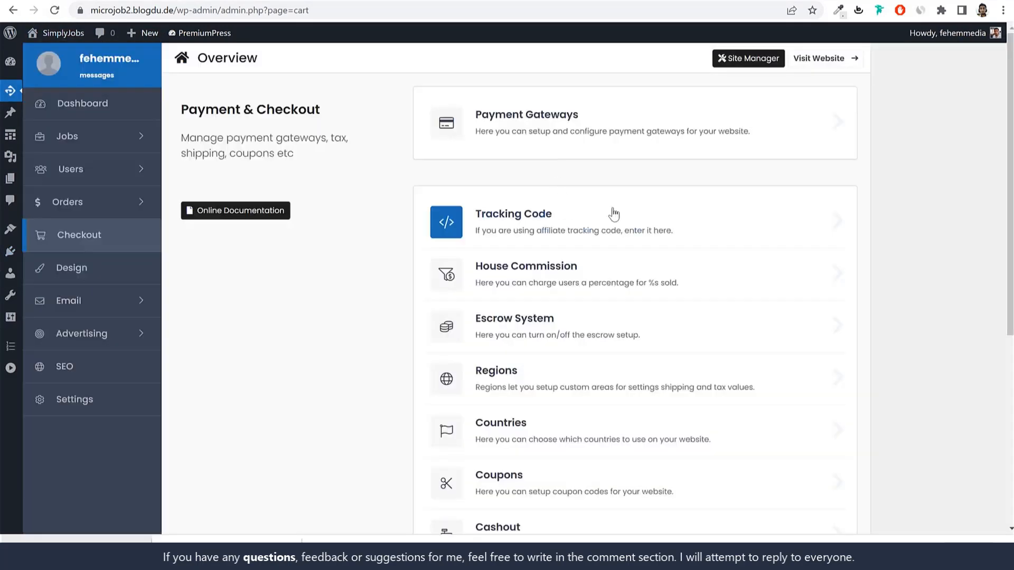
click(564, 136)
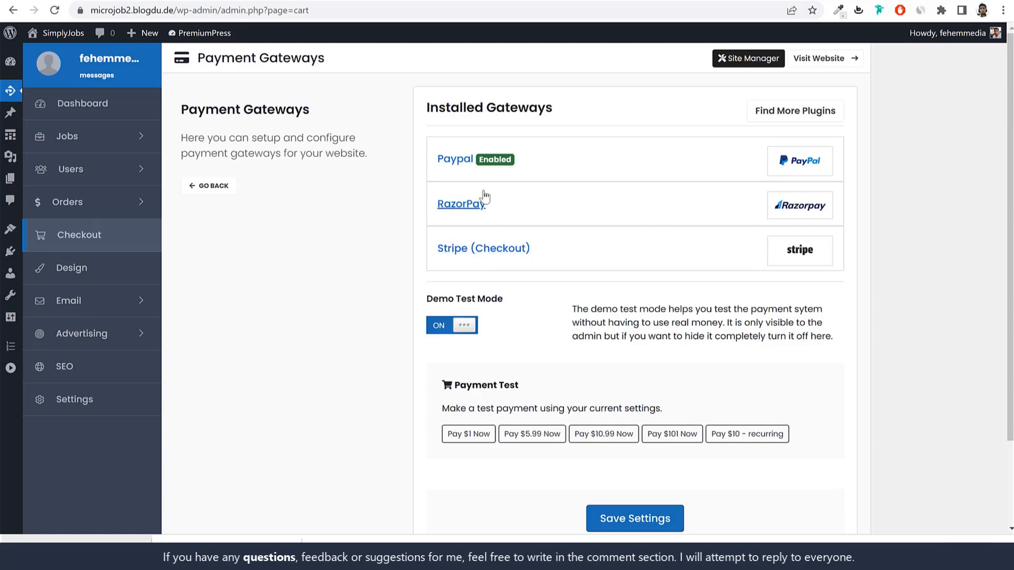
click(469, 205)
click(477, 348)
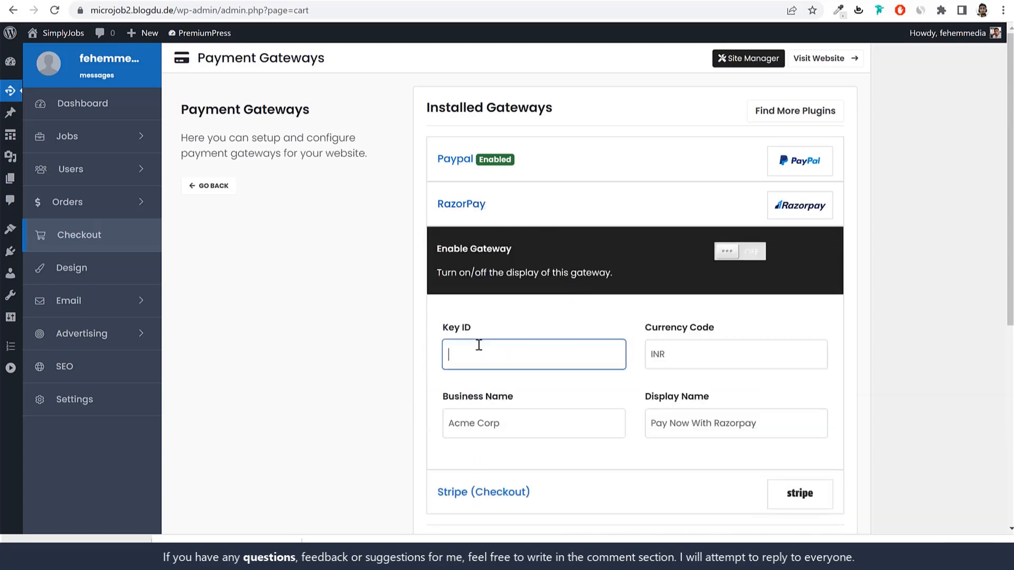
drag(478, 329, 444, 326)
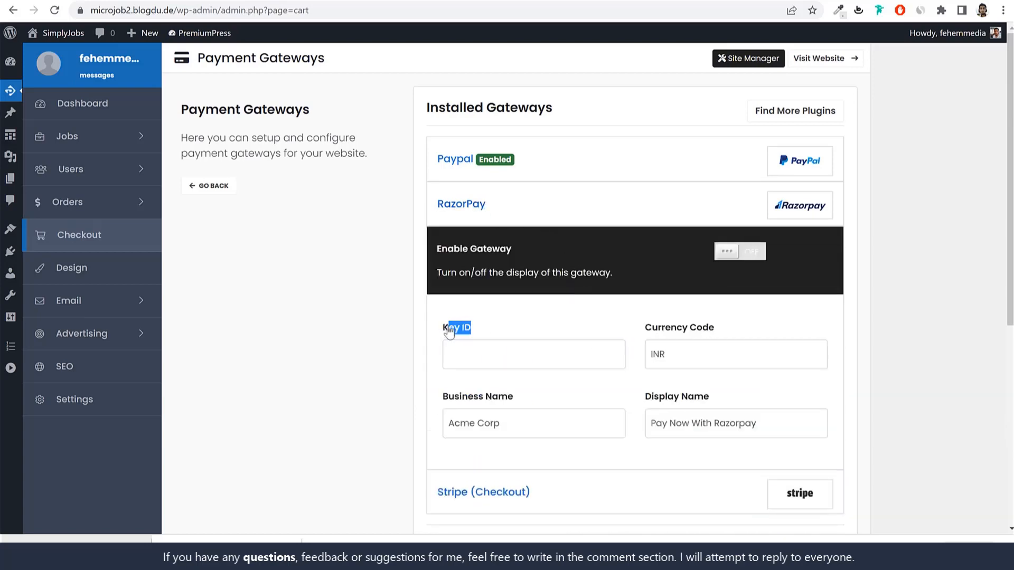
click(481, 351)
click(761, 252)
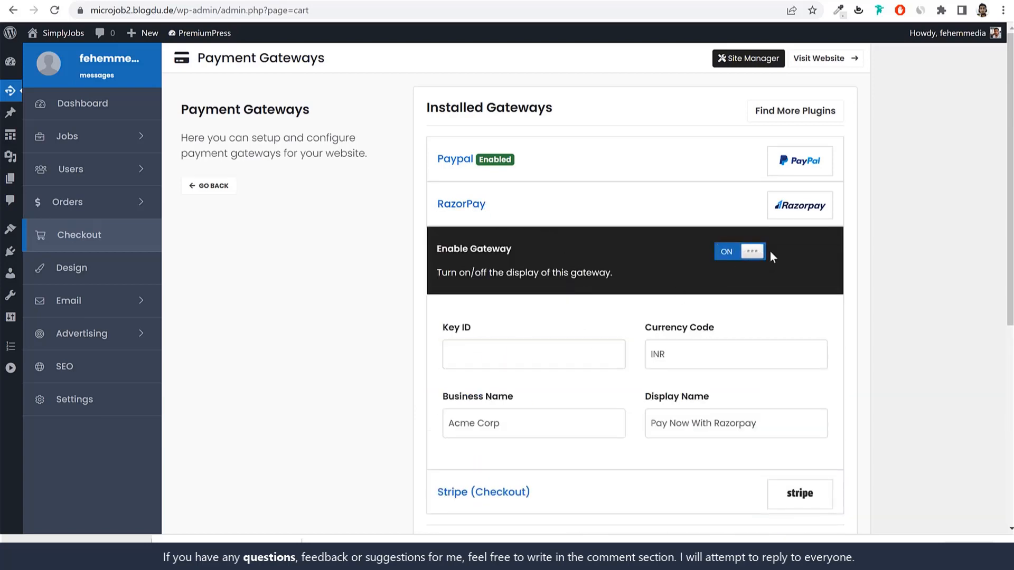
click(556, 348)
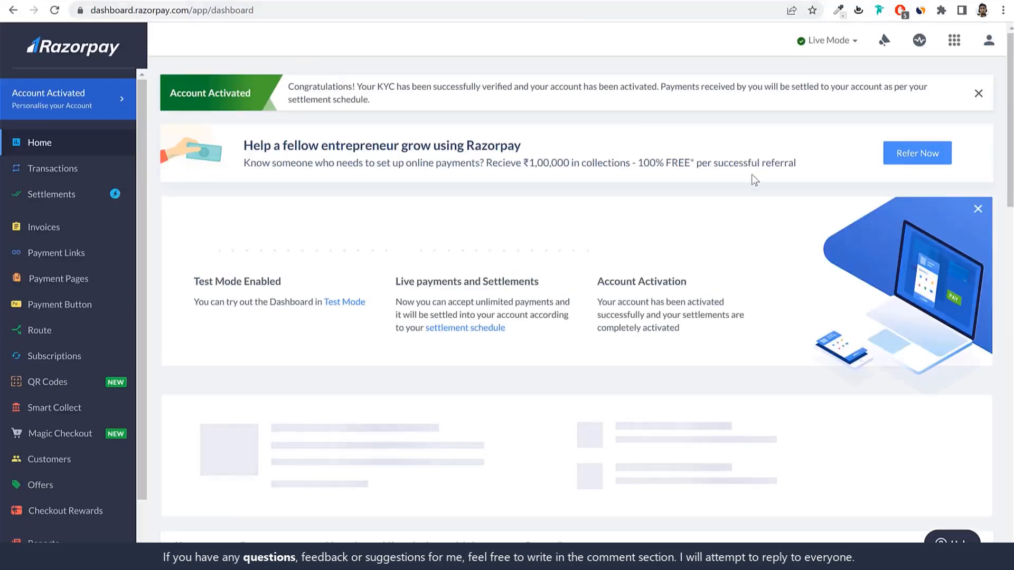
Step: Go to Razorpay Settings > API Keys and select the live Key Id to copy it
scroll(80, 370, down, 2)
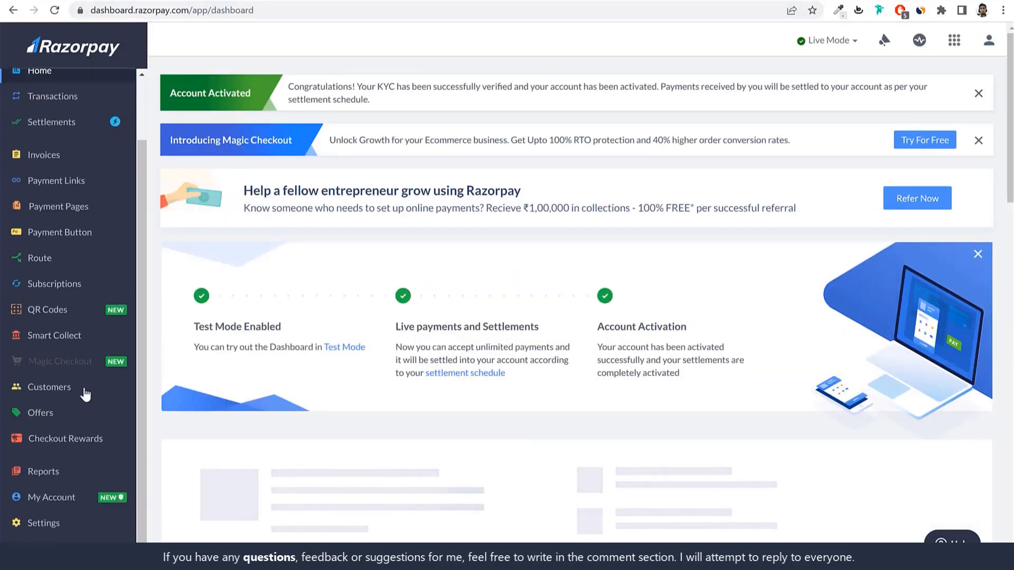
click(44, 524)
click(339, 85)
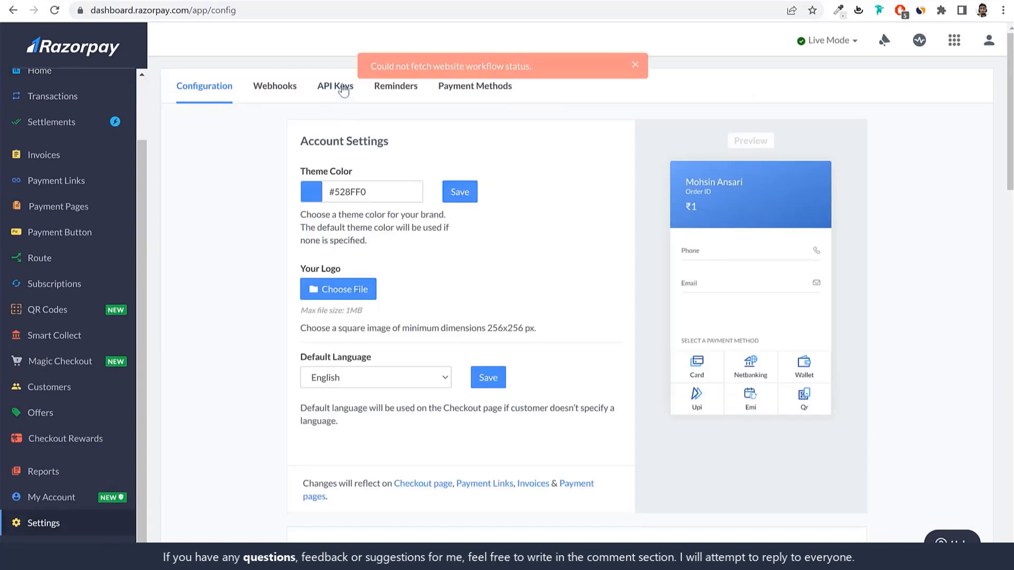
drag(309, 206, 181, 201)
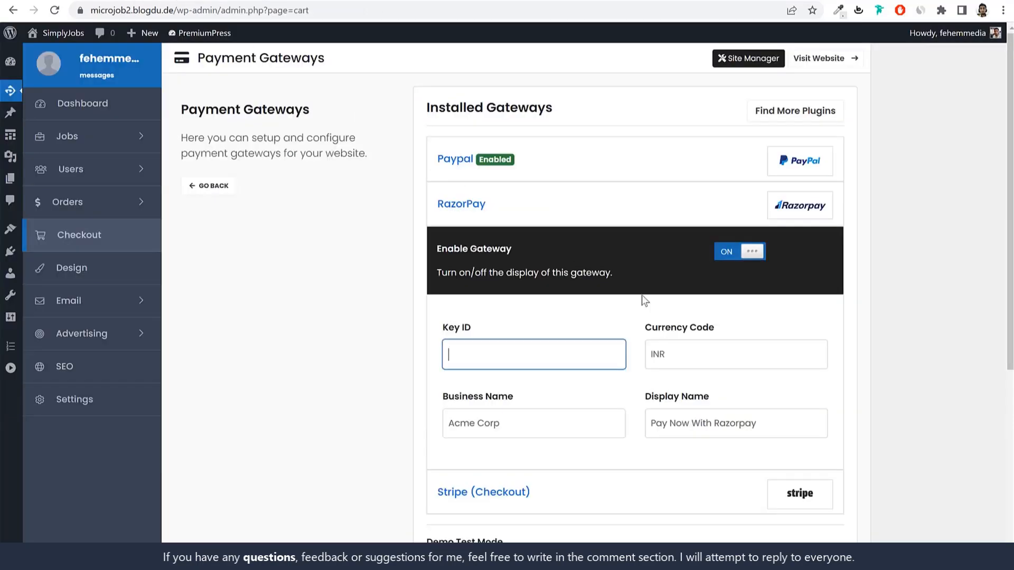
Step: Paste the copied live key into RazorPay's Key ID field
key(ctrl+v)
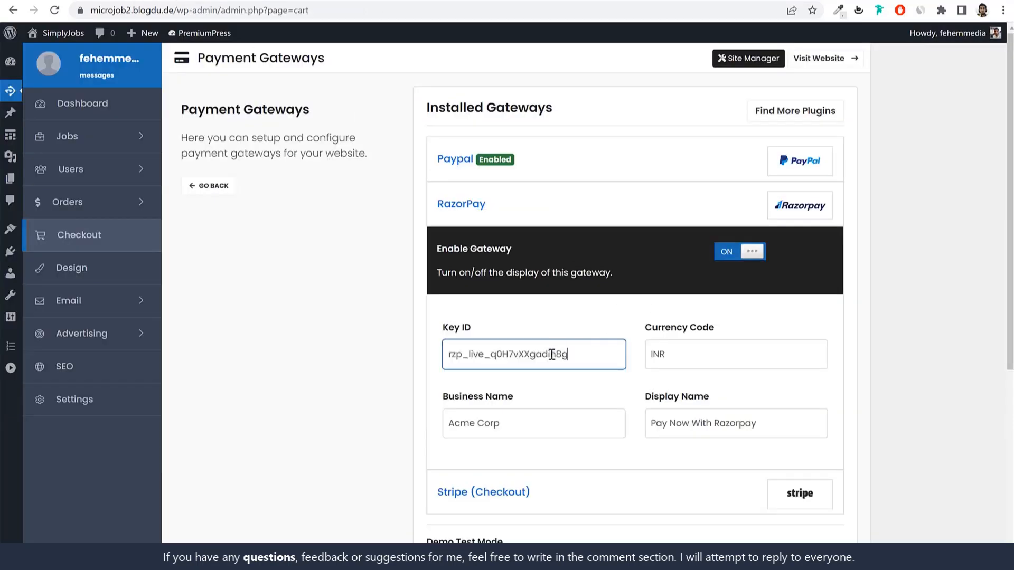
click(877, 297)
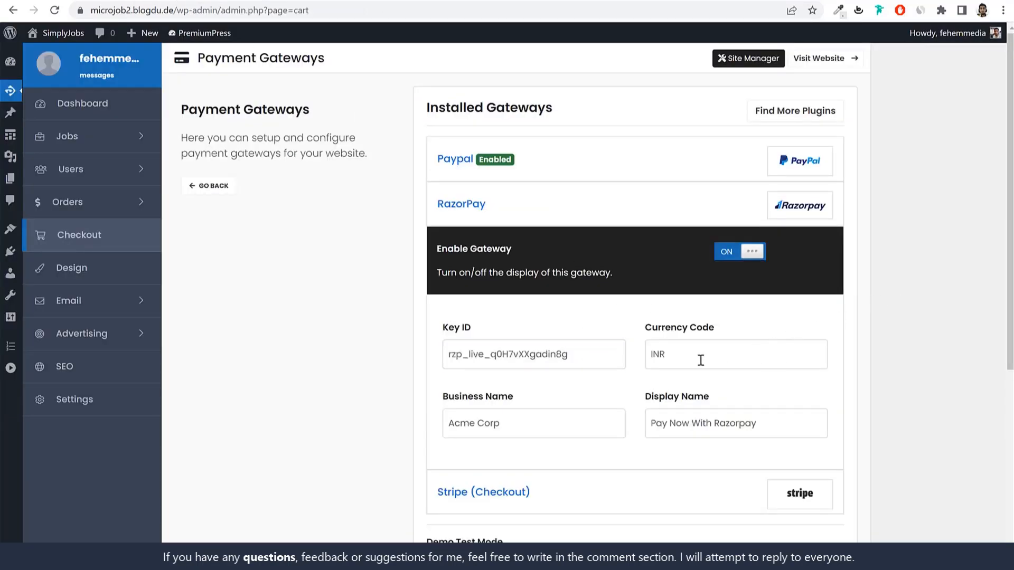
drag(700, 360, 620, 359)
Step: Replace the Acme Corp business name with 'Fehem Media'
click(731, 358)
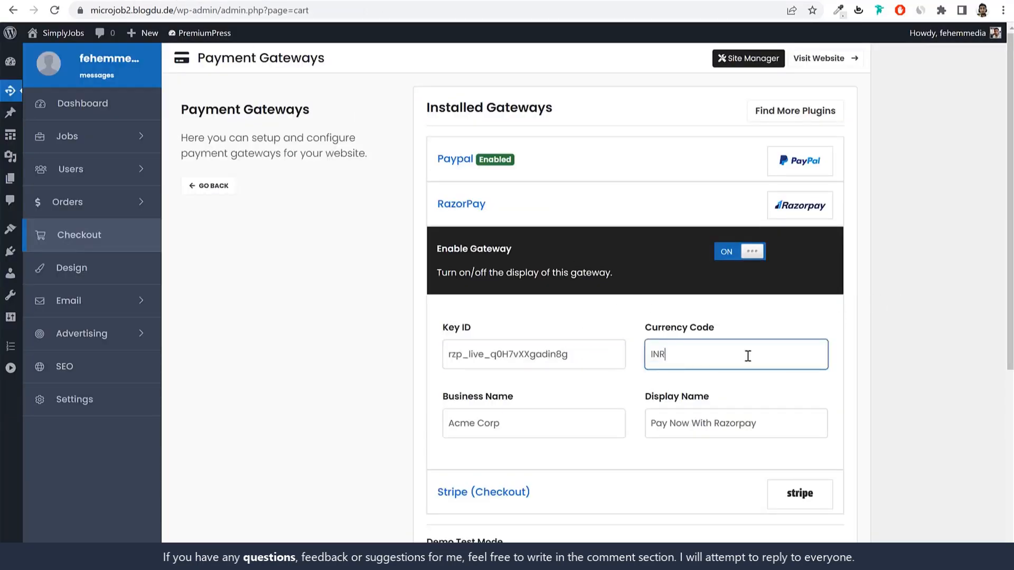
double_click(594, 419)
click(595, 417)
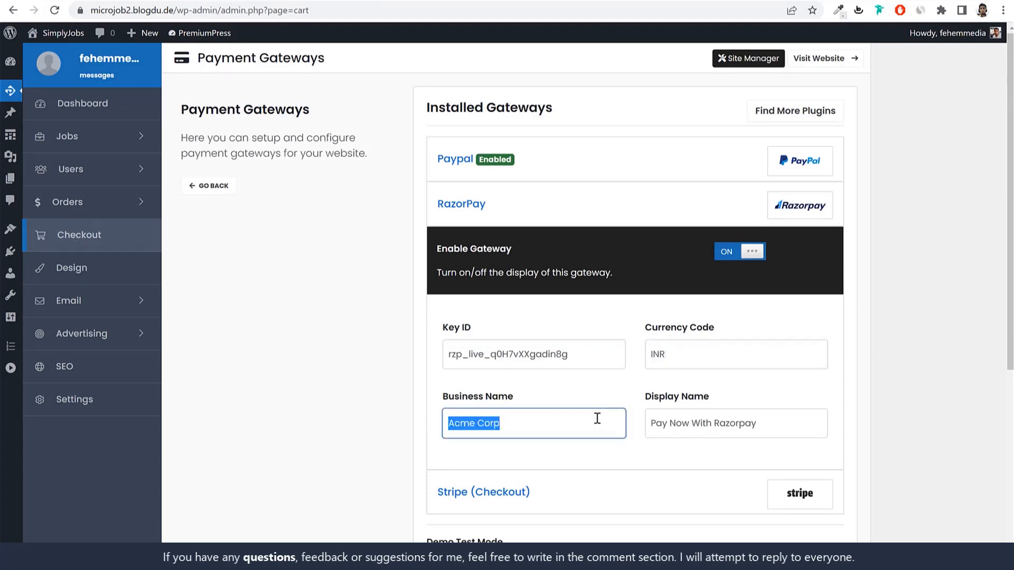
text(Fehem )
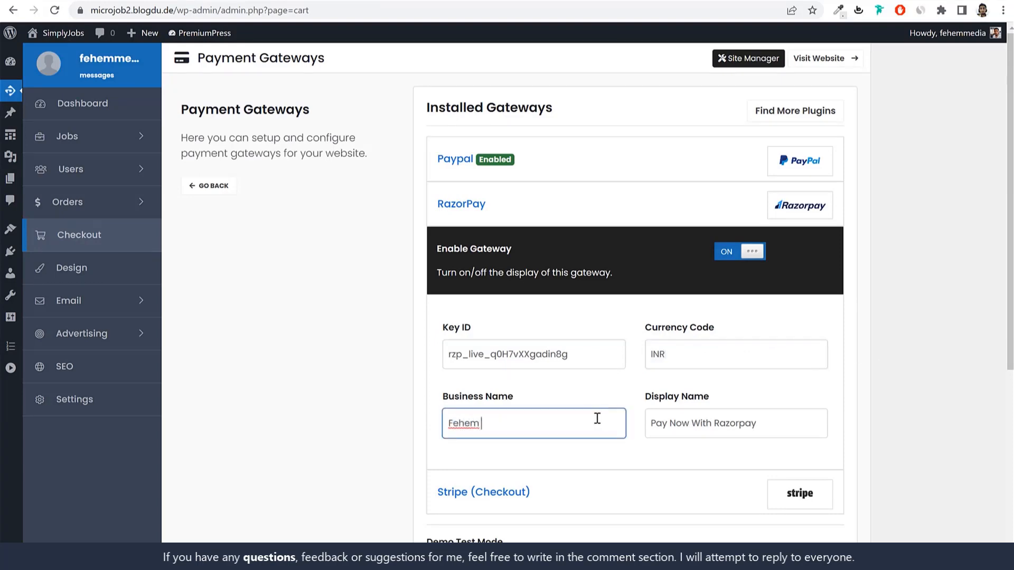
text(Media)
click(949, 350)
scroll(792, 238, down, 1)
Step: Collapse RazorPay, expand Stripe (Checkout) and switch its Enable Gateway ON
click(729, 153)
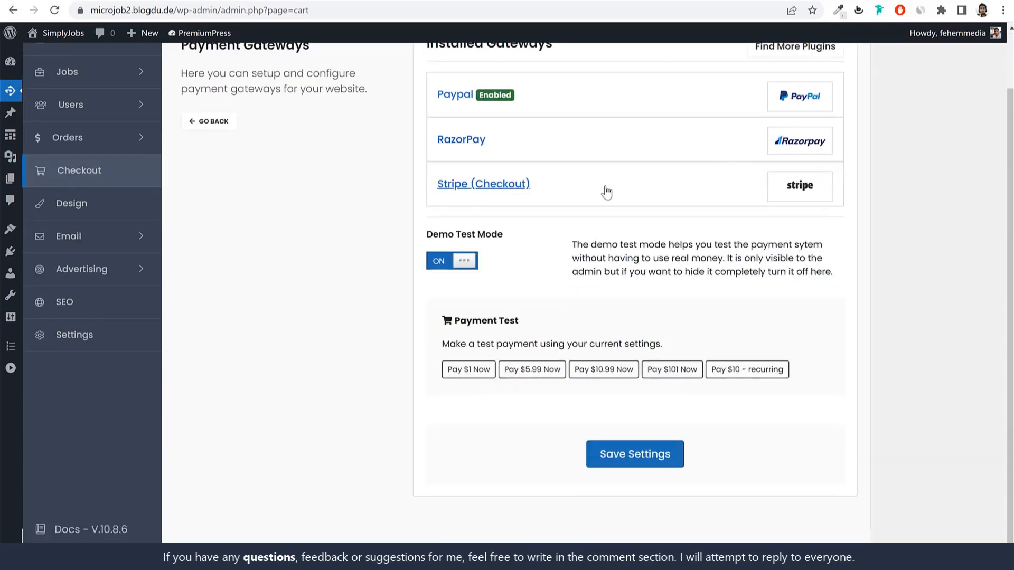
click(558, 190)
click(752, 238)
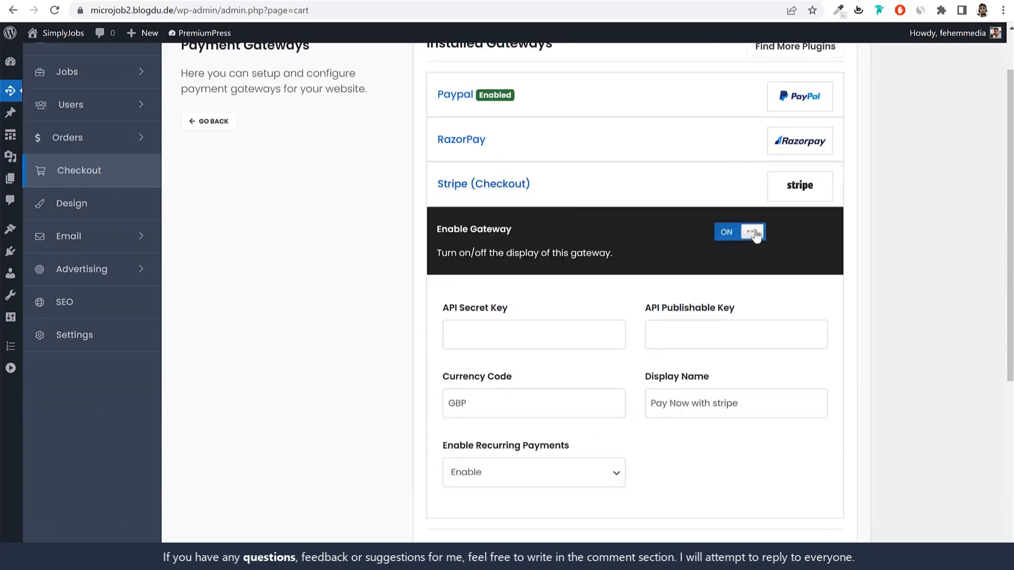
click(519, 323)
click(556, 288)
drag(515, 308, 440, 315)
drag(645, 309, 758, 310)
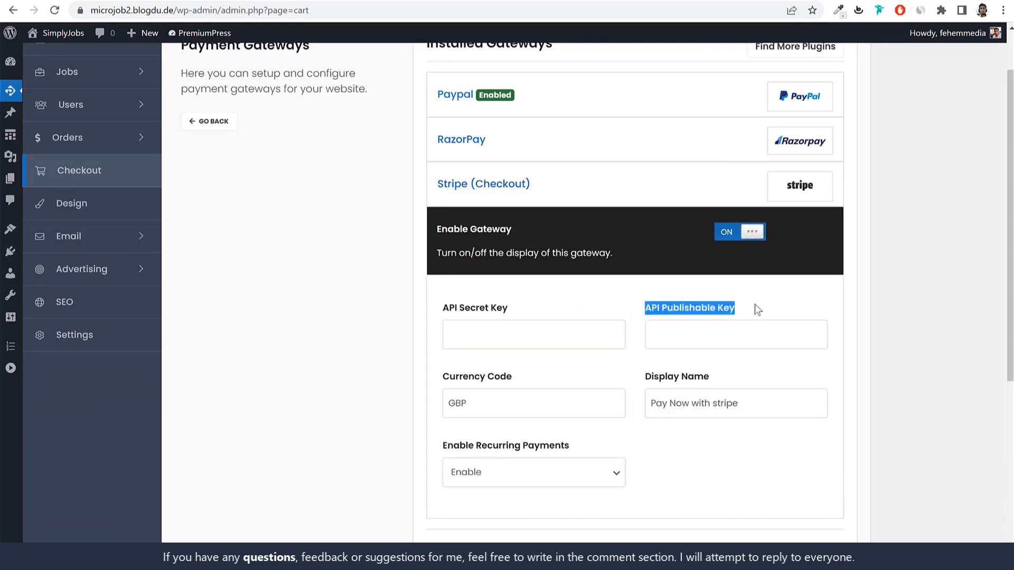
click(757, 310)
Step: Change Stripe's currency code from GBP to USD and keep recurring payments enabled
double_click(532, 400)
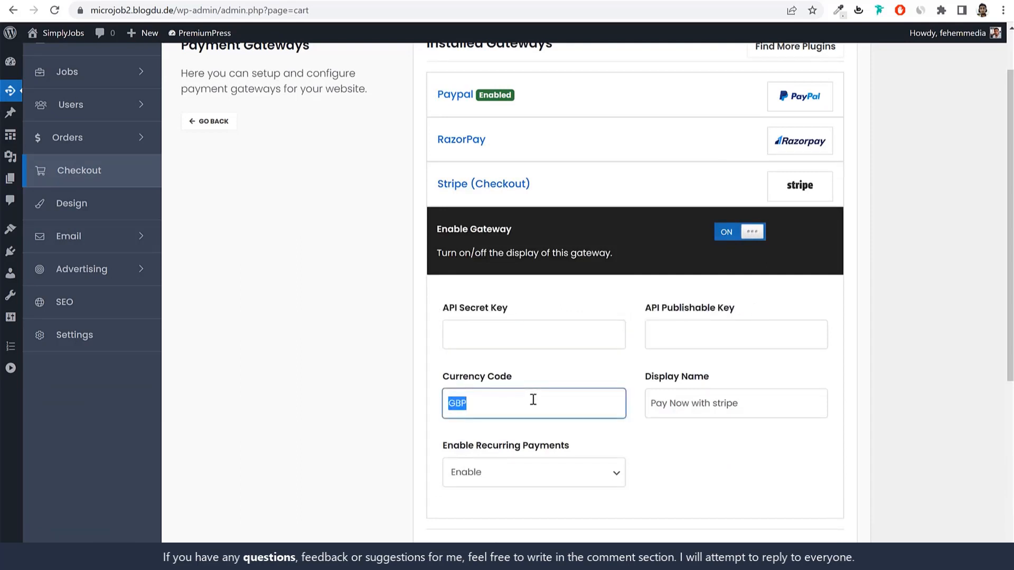
text(USD)
click(536, 482)
click(512, 495)
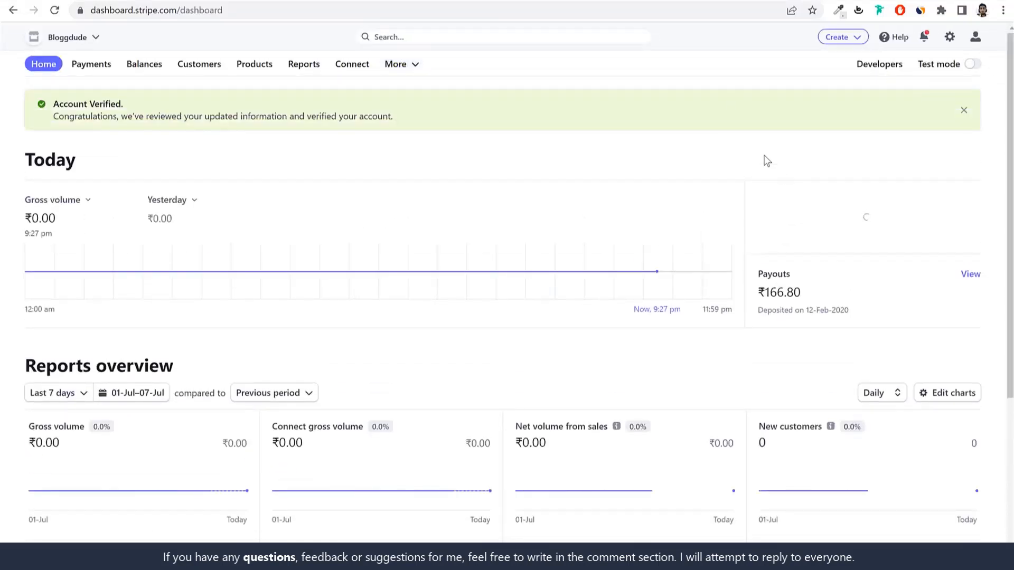
Step: Copy the publishable key from Stripe's Developers > API keys into the API Publishable Key field
click(879, 64)
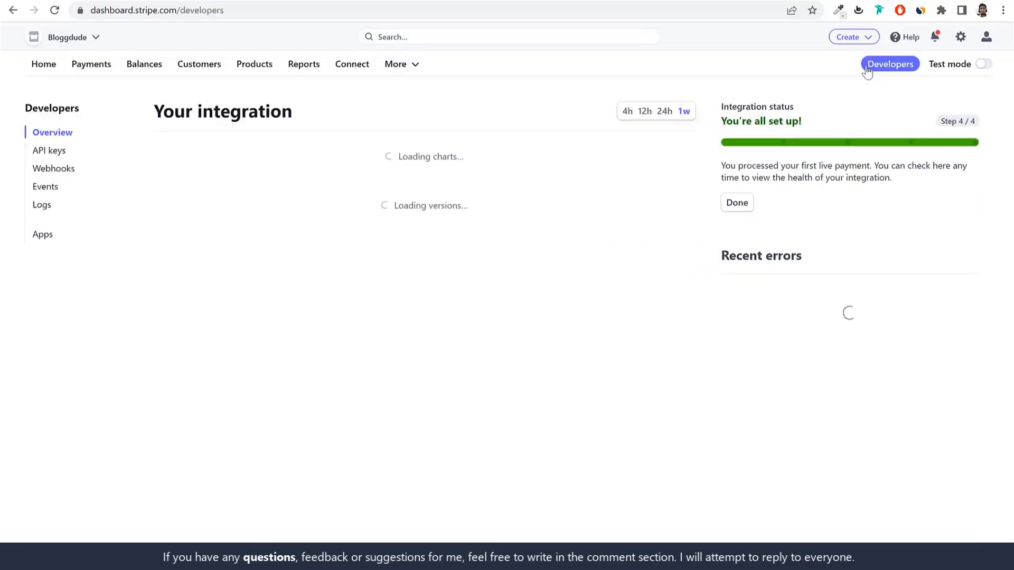
click(42, 158)
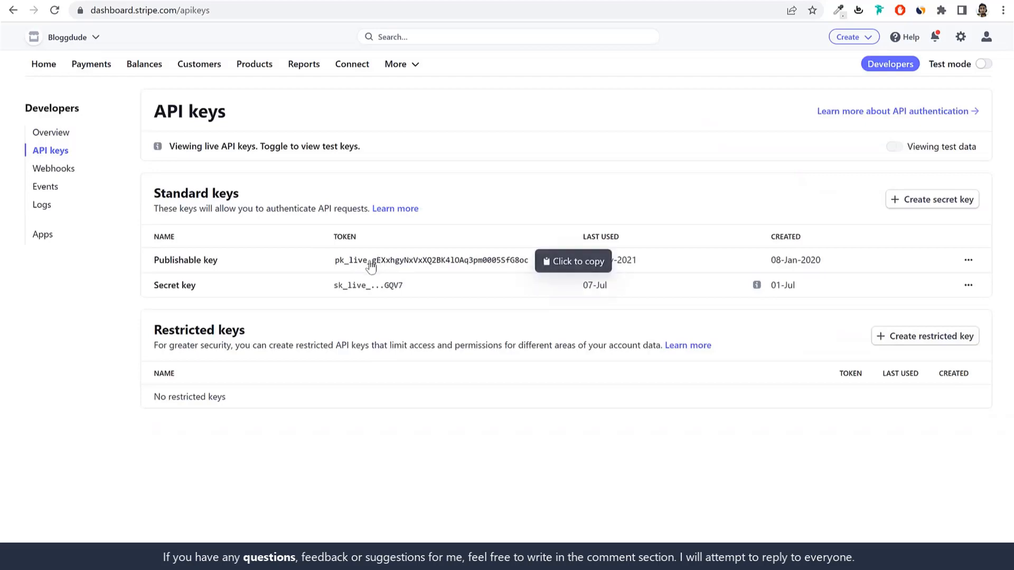
click(377, 268)
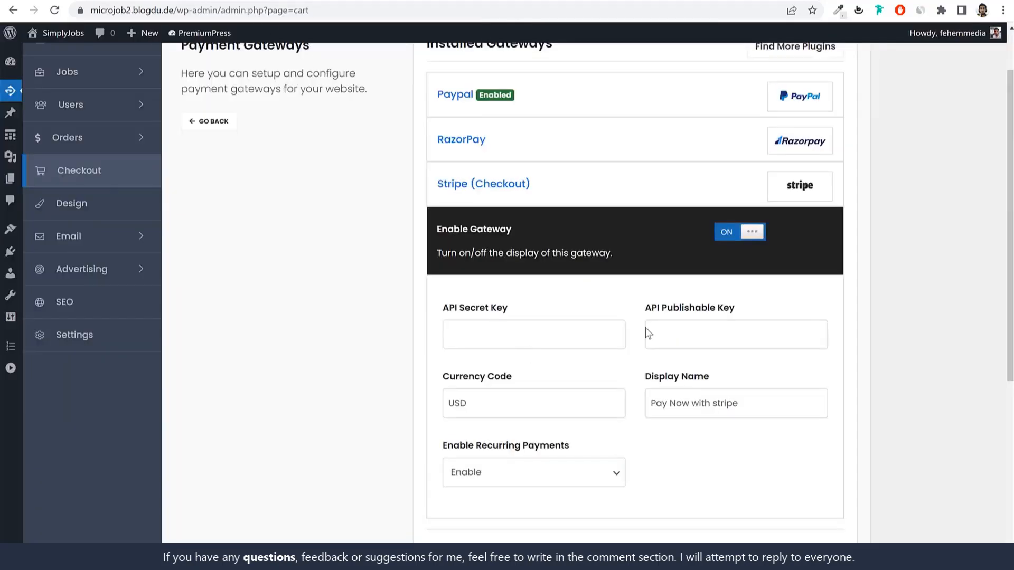
click(660, 330)
key(ctrl+v)
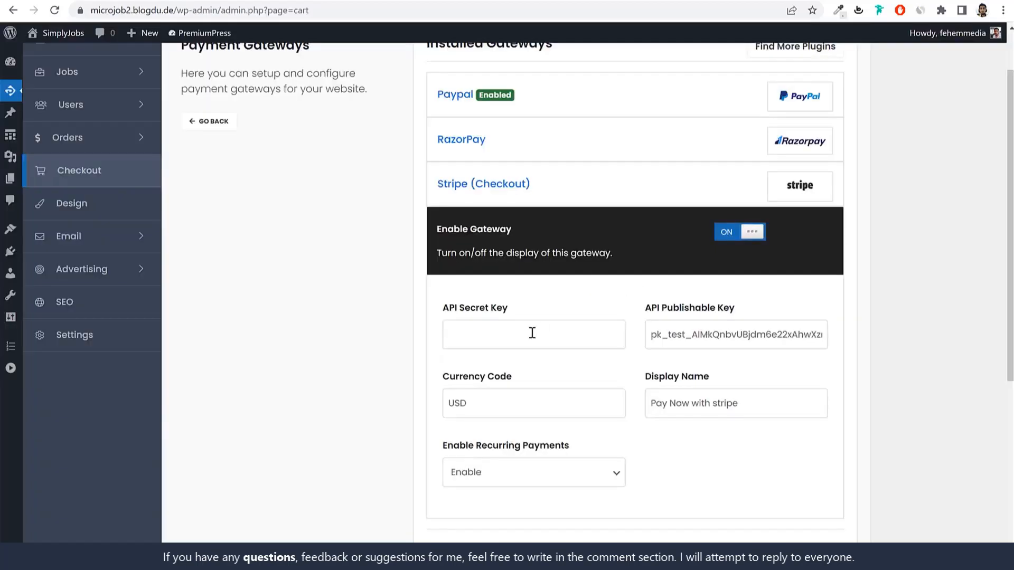
Step: Paste Stripe's secret key into API Secret Key and save the payment gateway settings
click(533, 334)
key(ctrl+v)
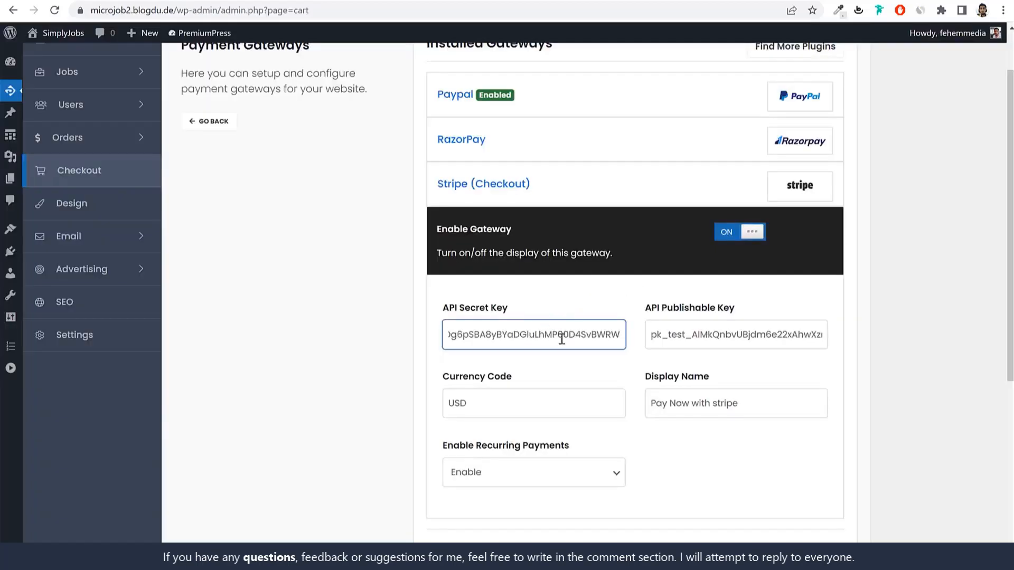
click(926, 351)
scroll(927, 359, down, 1)
scroll(712, 410, down, 4)
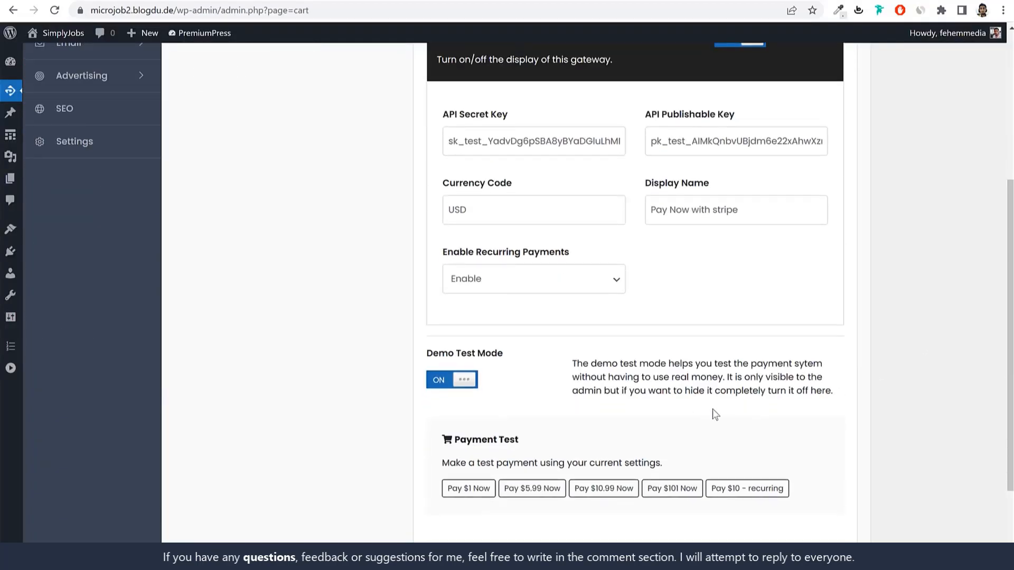
click(647, 452)
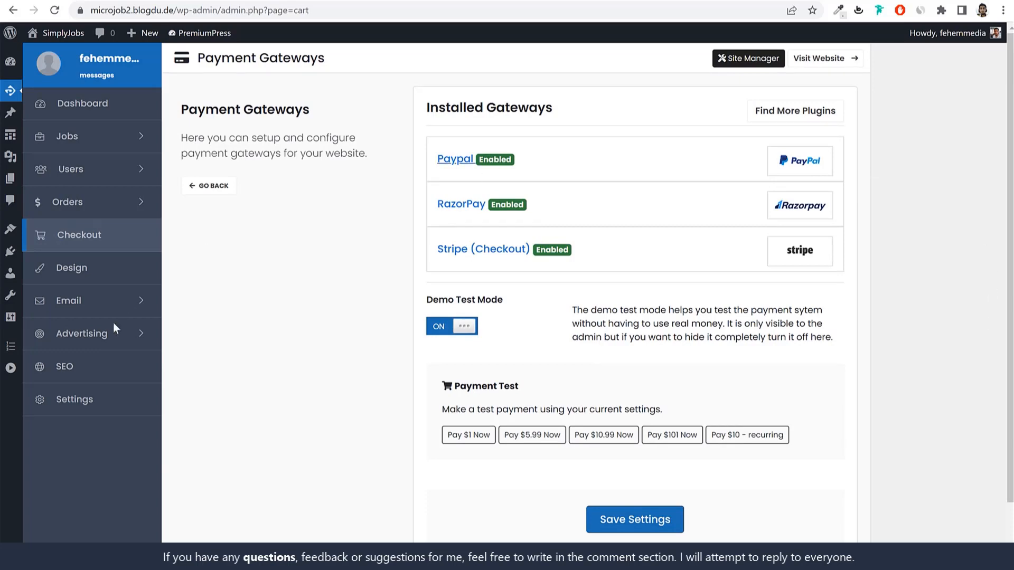
Step: Look through the Page Links settings, go back, and open Taxonomies settings
click(74, 400)
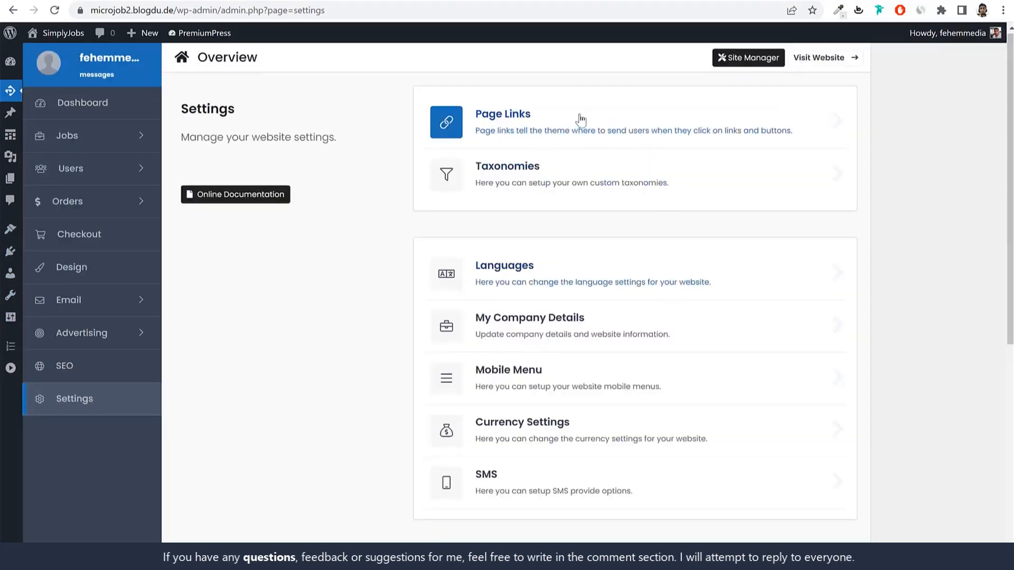
click(556, 127)
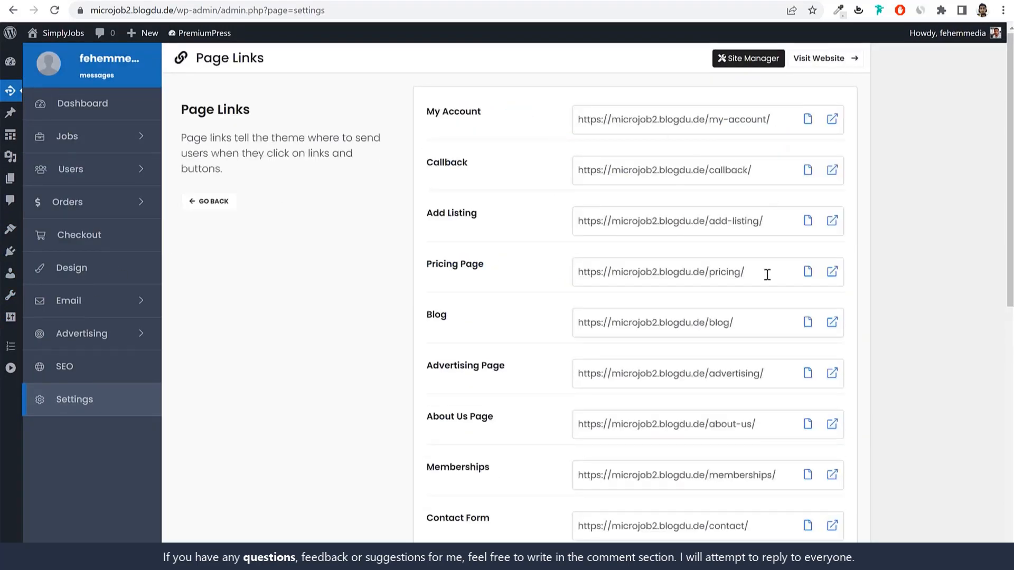
scroll(769, 359, down, 10)
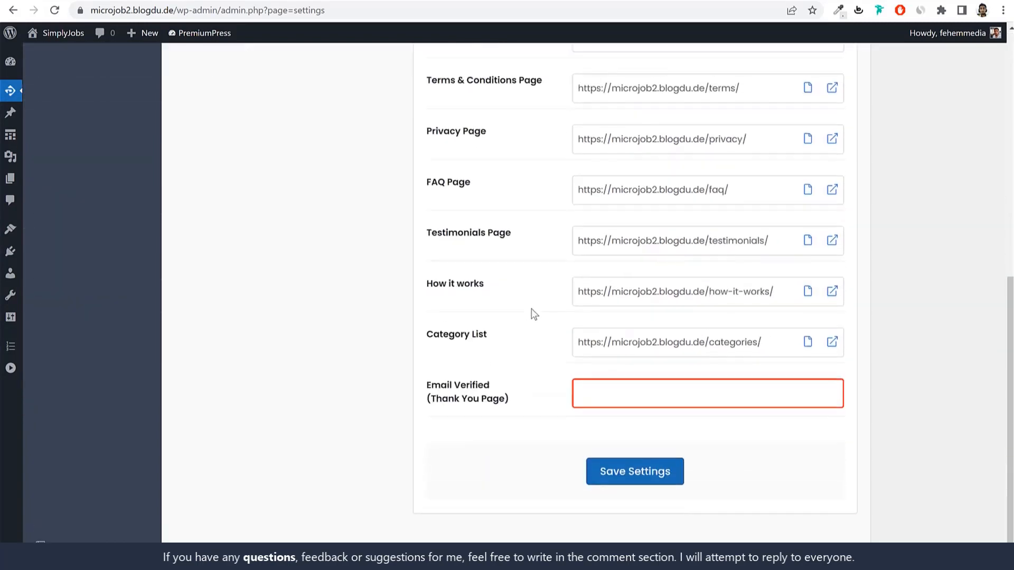
scroll(533, 313, up, 10)
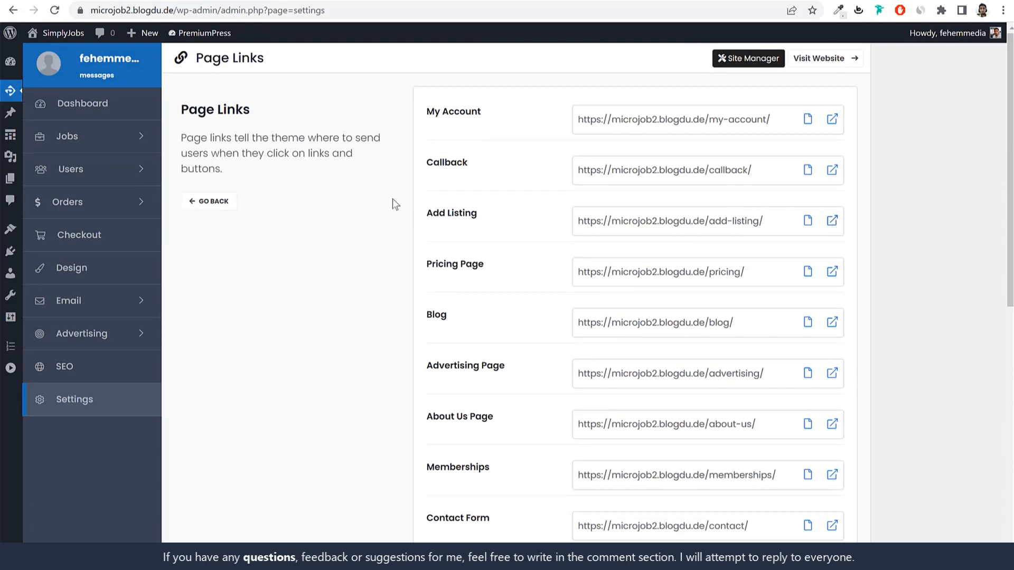
click(217, 203)
click(587, 189)
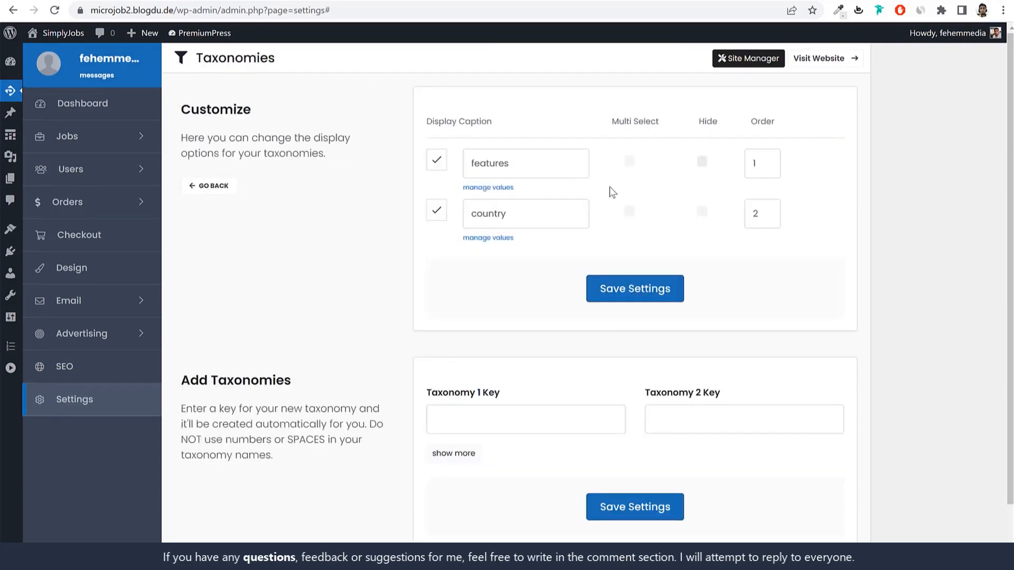
Step: Note the features caption, then tick Organized in the Post Job form's Description step
drag(539, 161, 465, 161)
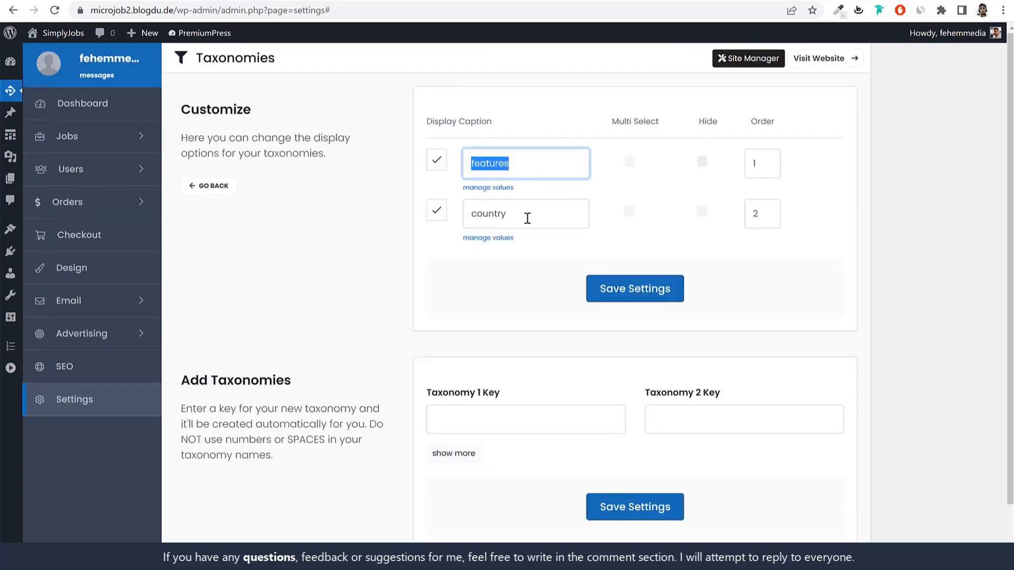
scroll(582, 338, down, 1)
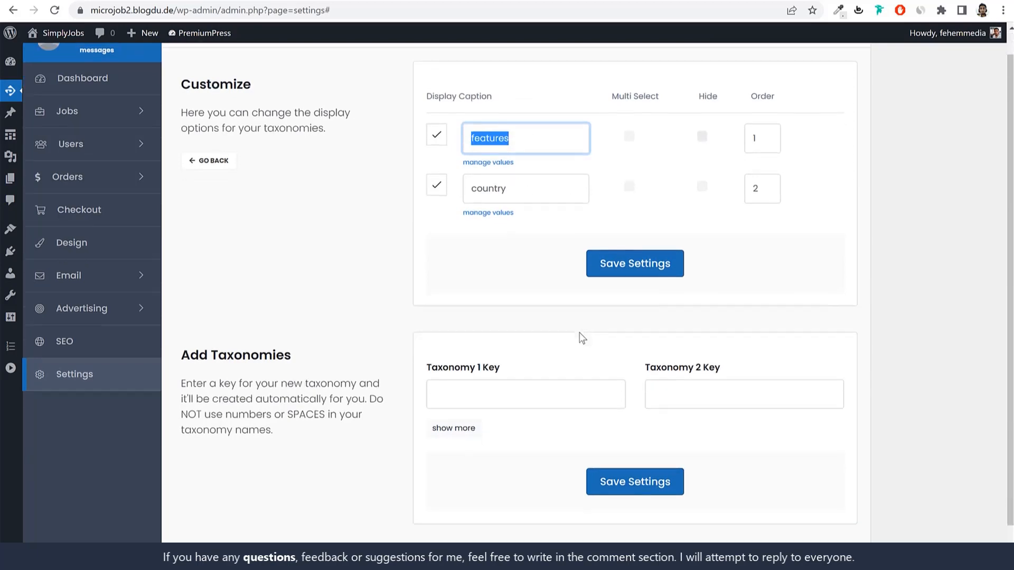
scroll(582, 337, up, 1)
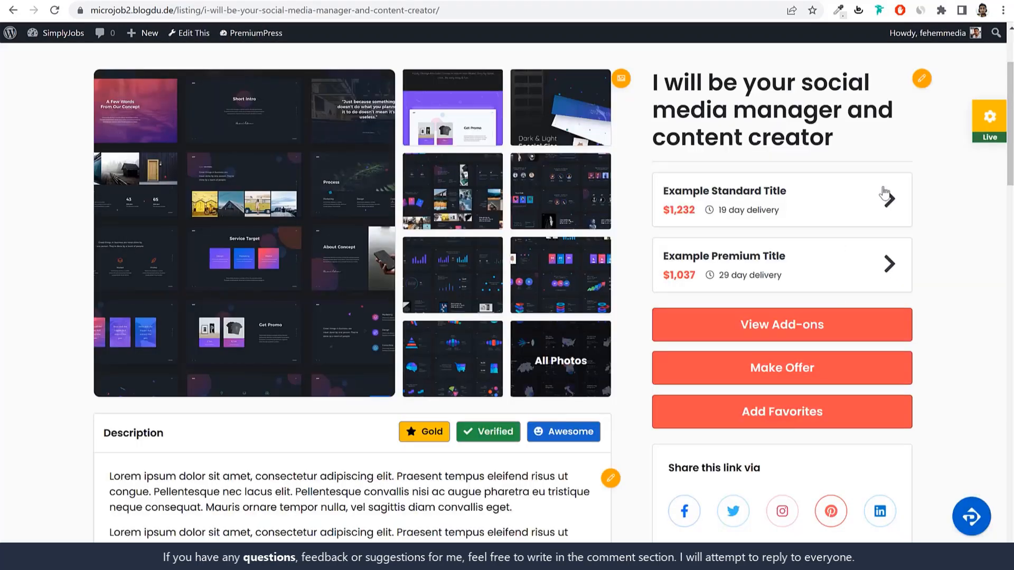
scroll(889, 208, up, 3)
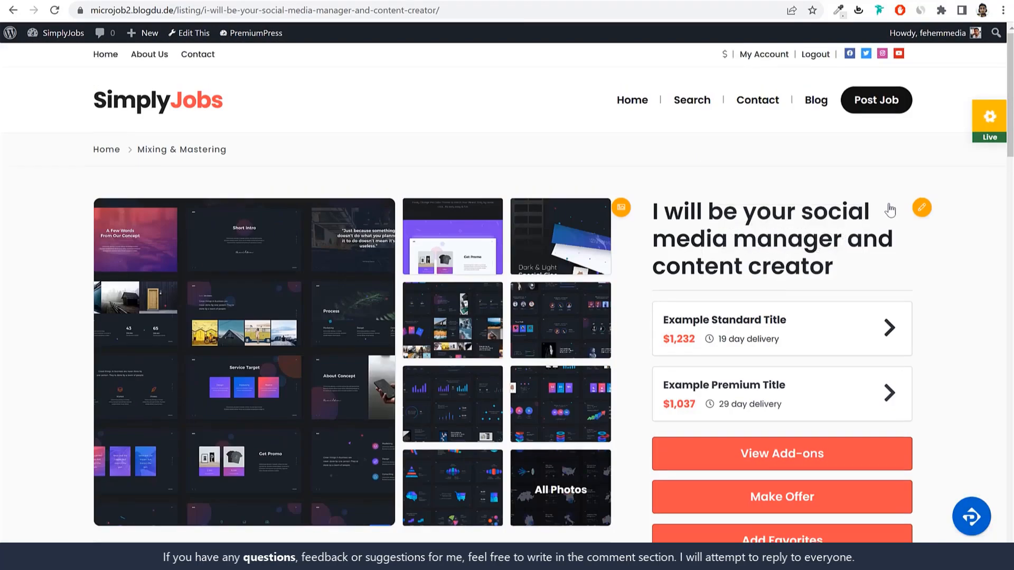
click(886, 100)
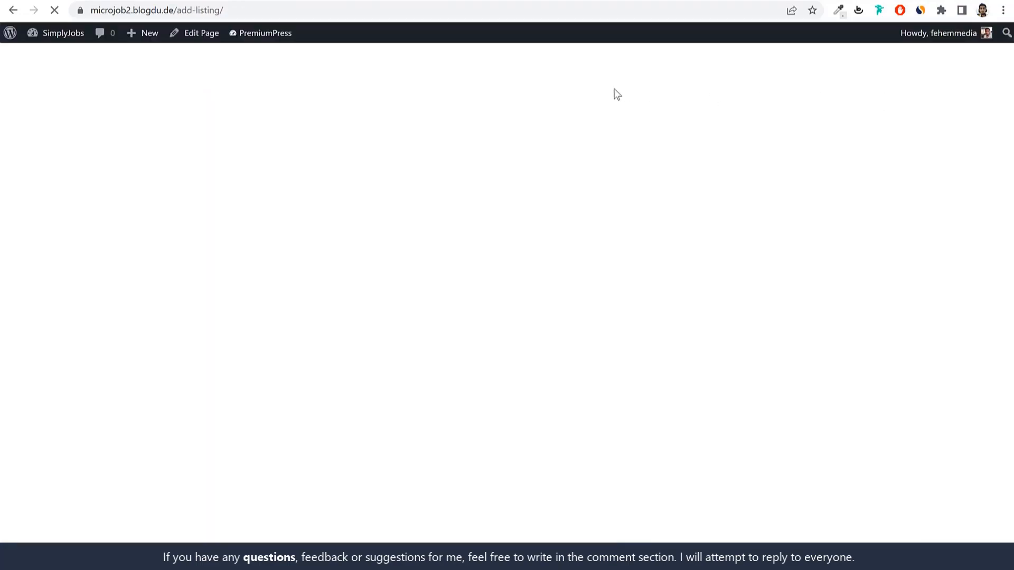
scroll(679, 368, down, 6)
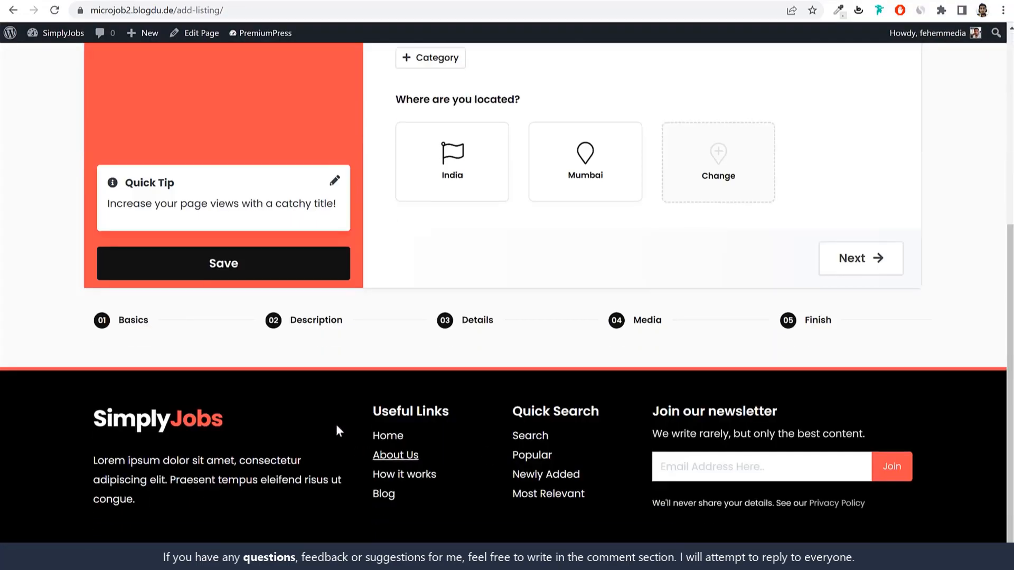
click(312, 319)
scroll(576, 357, down, 3)
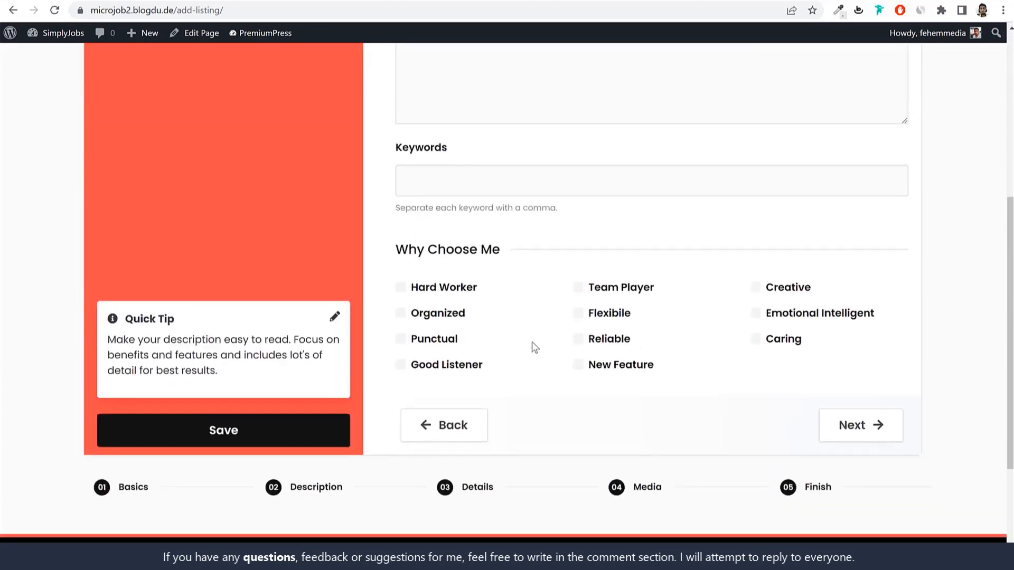
drag(419, 280, 535, 309)
click(534, 309)
Step: Compare the Taxonomies features caption with the job form, then return to the Settings overview
click(215, 0)
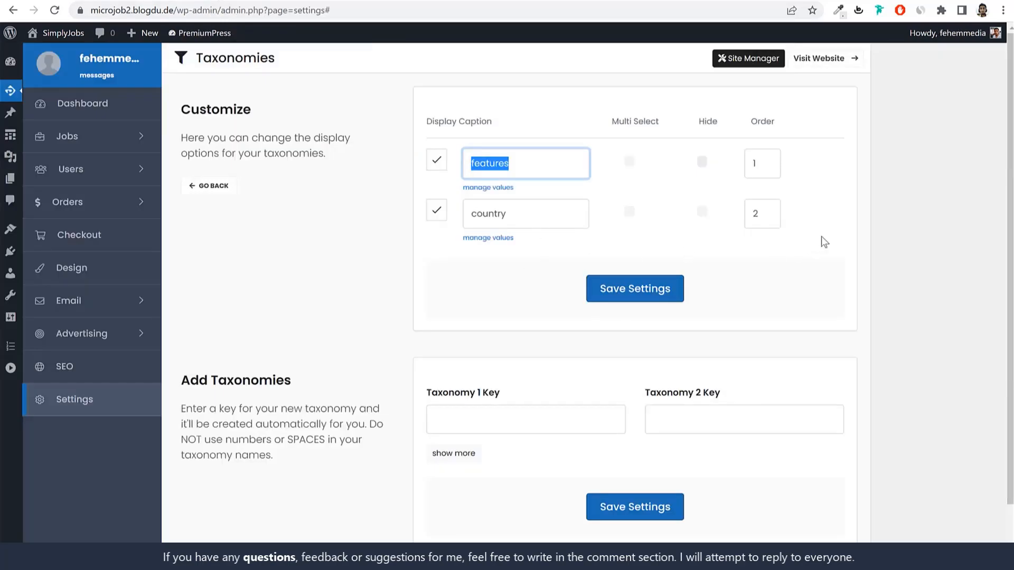
click(860, 237)
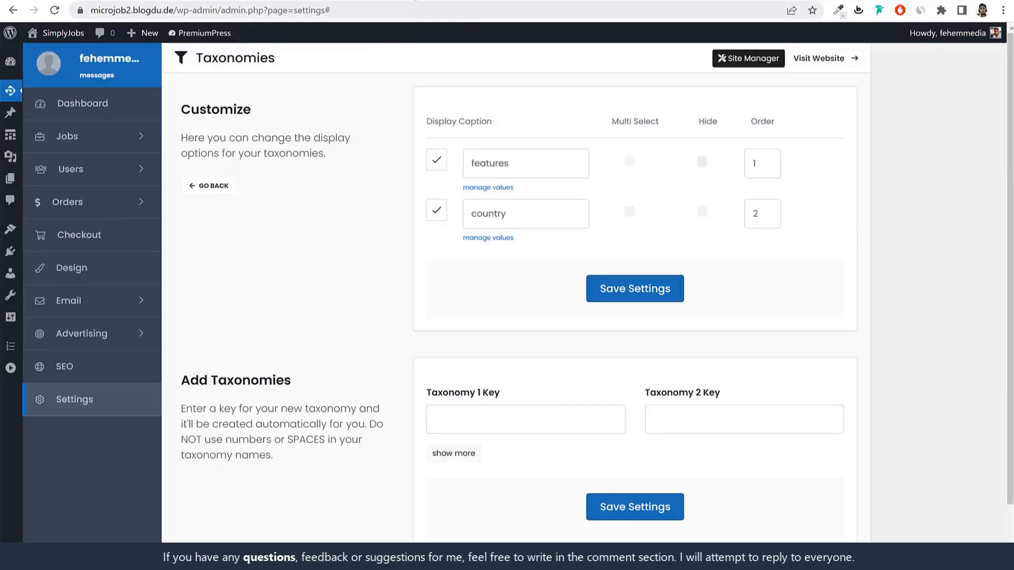
double_click(520, 156)
click(393, 2)
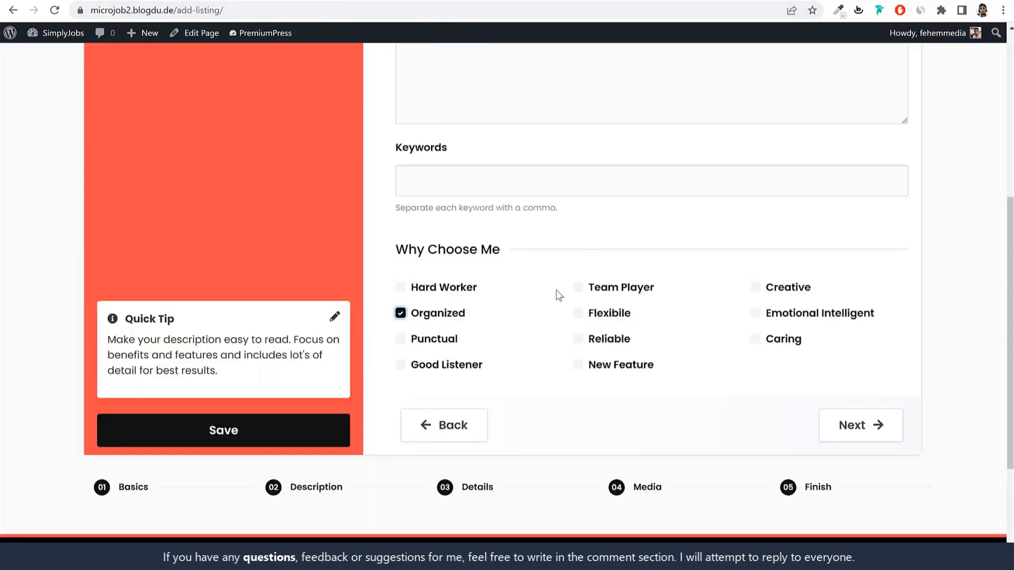
click(296, 1)
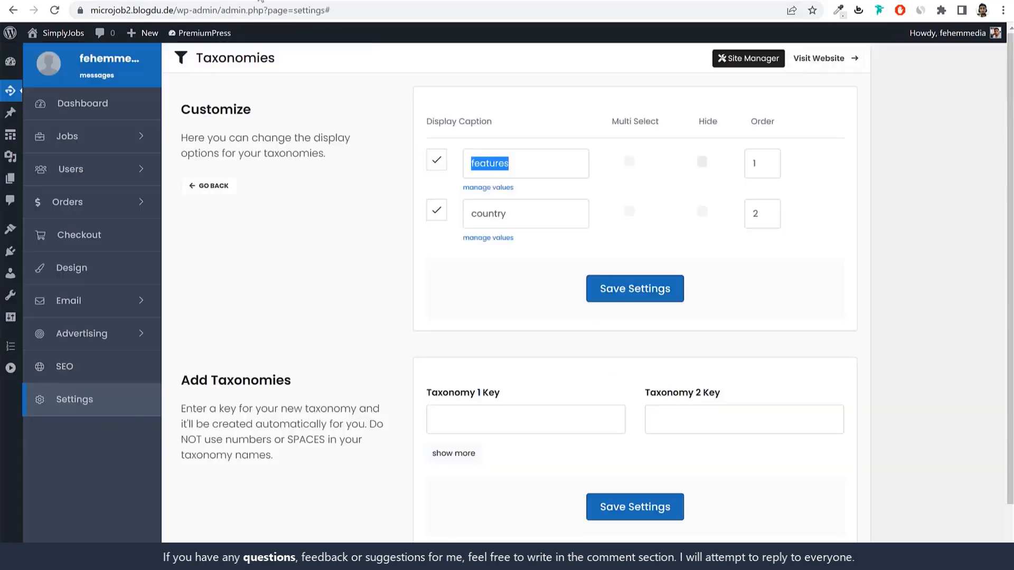
click(220, 194)
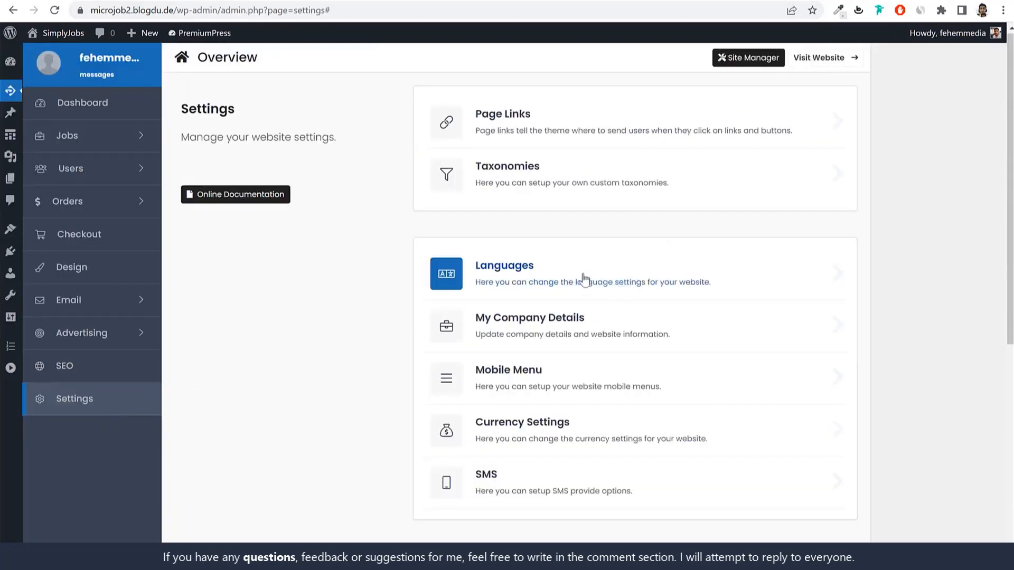
click(584, 281)
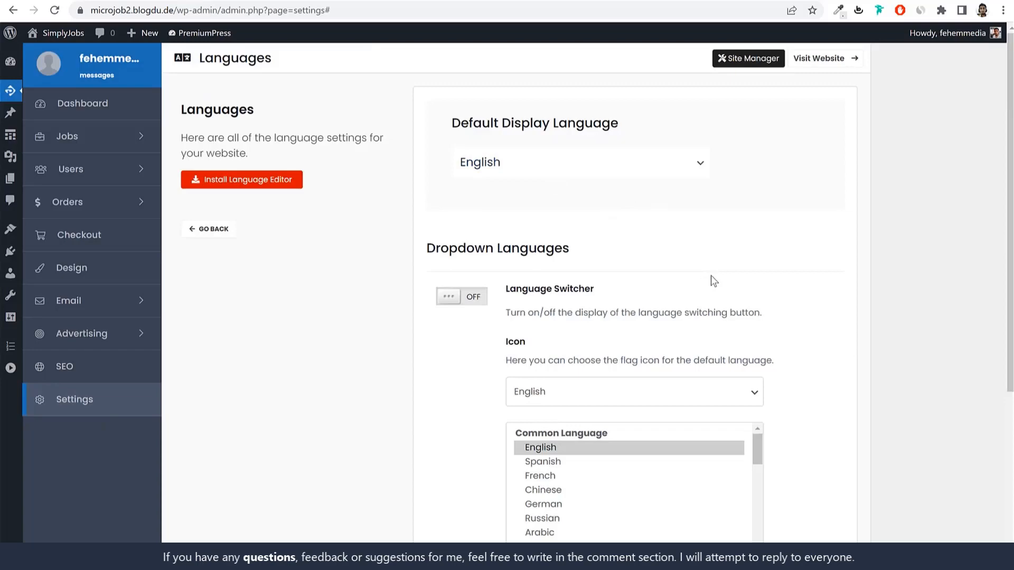
scroll(710, 275, down, 5)
scroll(690, 281, up, 4)
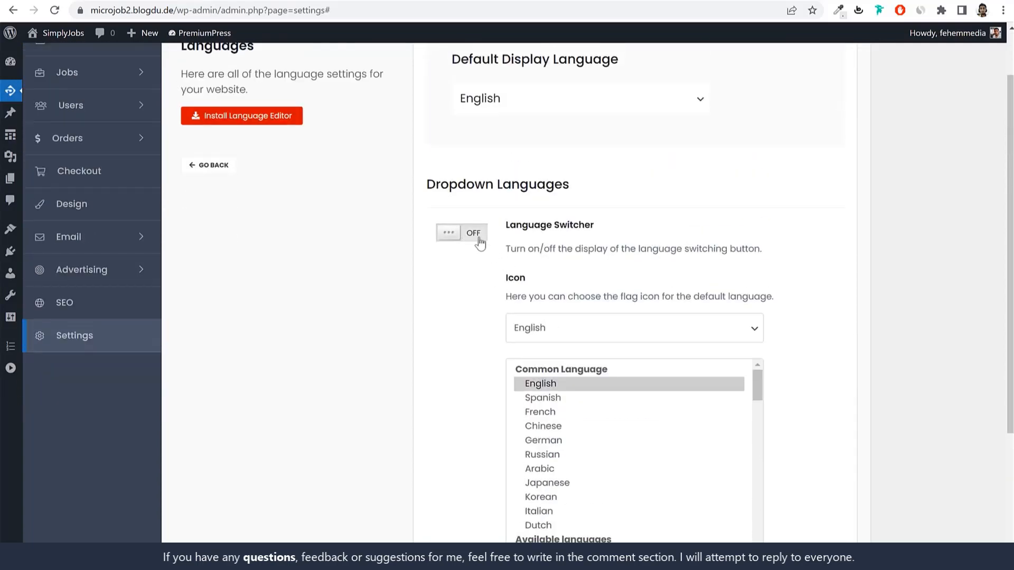
scroll(774, 300, down, 3)
scroll(613, 287, up, 5)
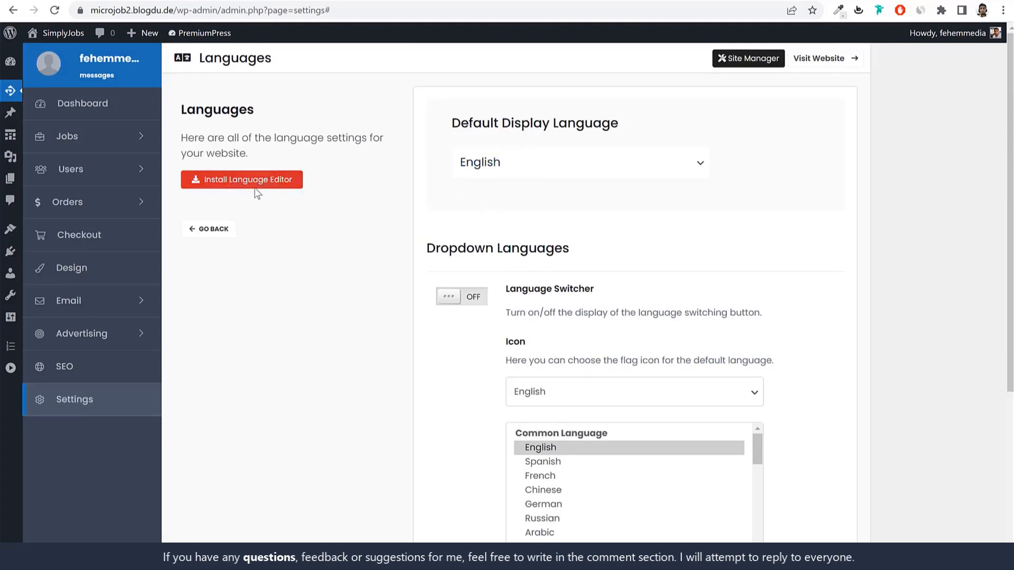
click(217, 232)
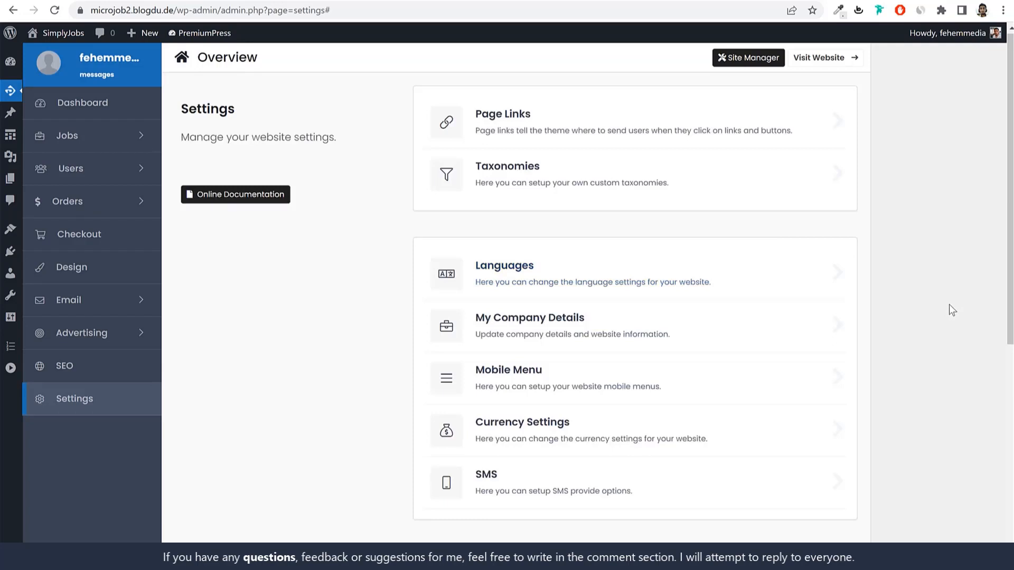
Step: Enter 'Fehem' as the company name in My Company Details and save the settings
click(665, 334)
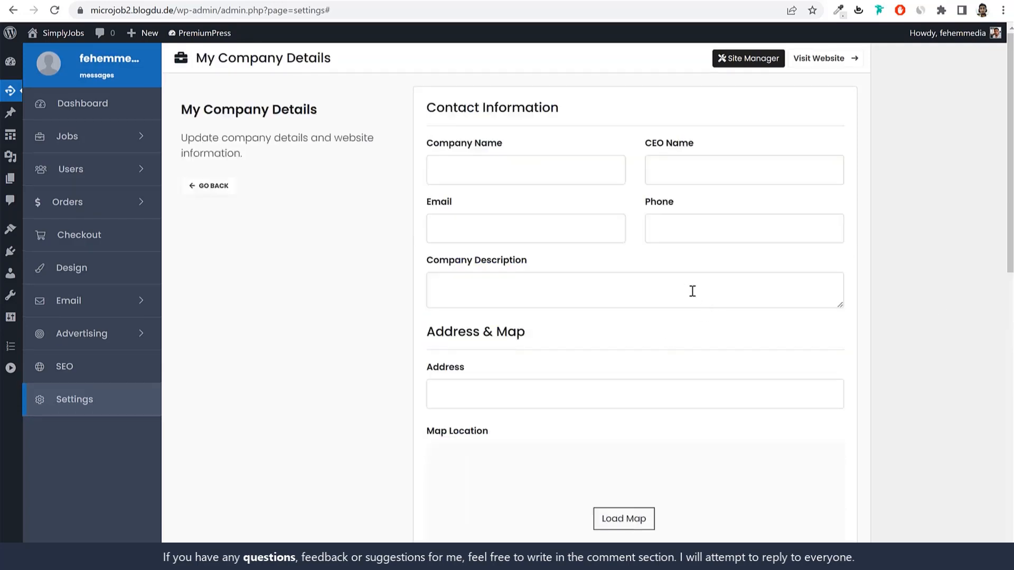
click(530, 178)
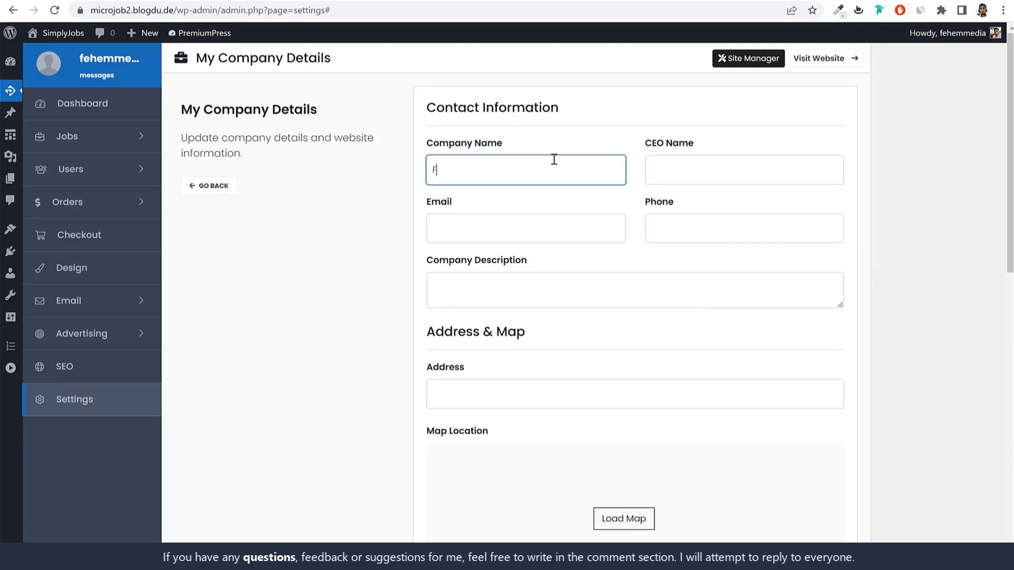
text(Fehem Media)
key(Tab)
click(528, 225)
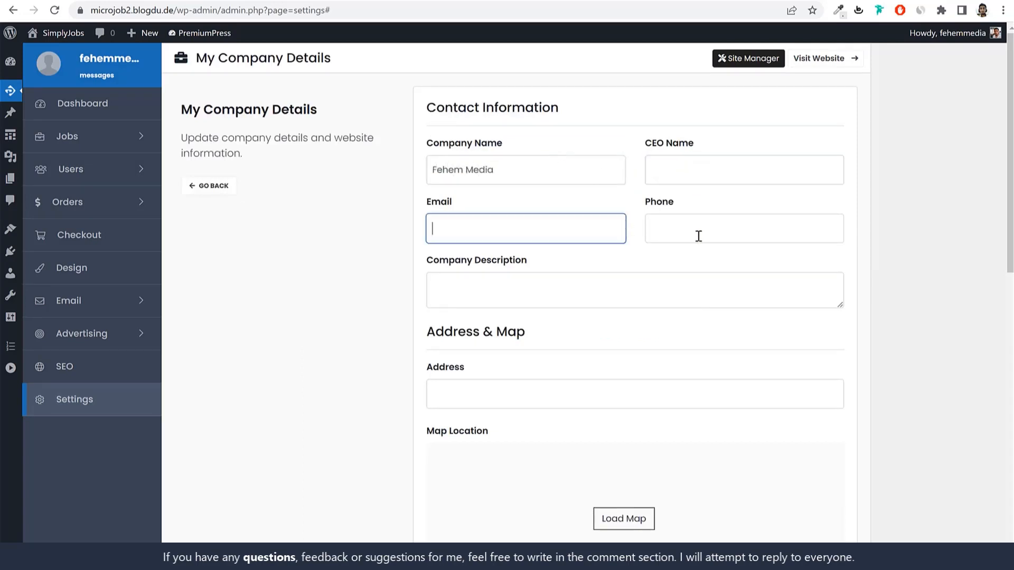
click(698, 236)
scroll(616, 387, down, 10)
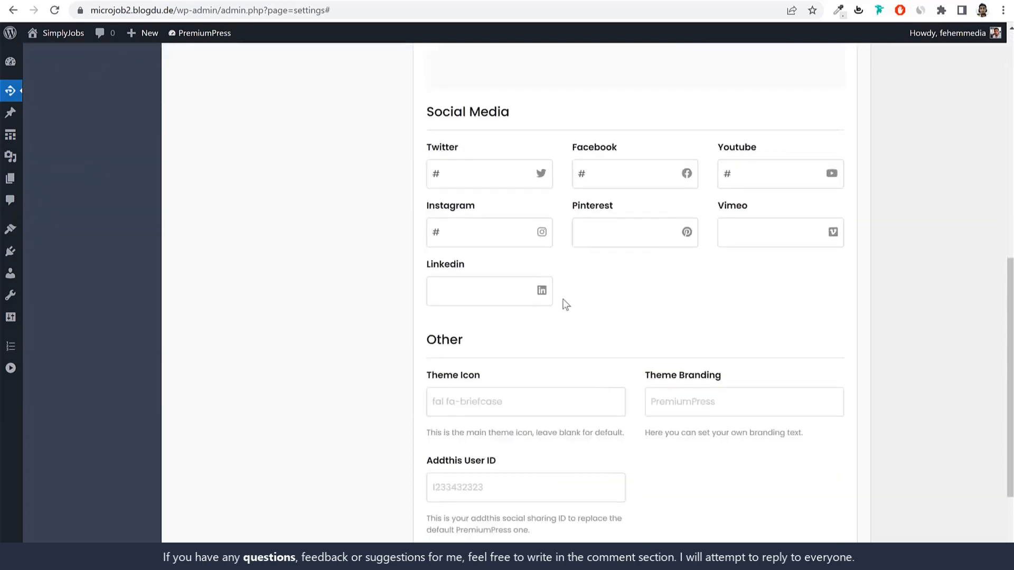
scroll(589, 331, up, 1)
scroll(633, 412, down, 5)
click(646, 453)
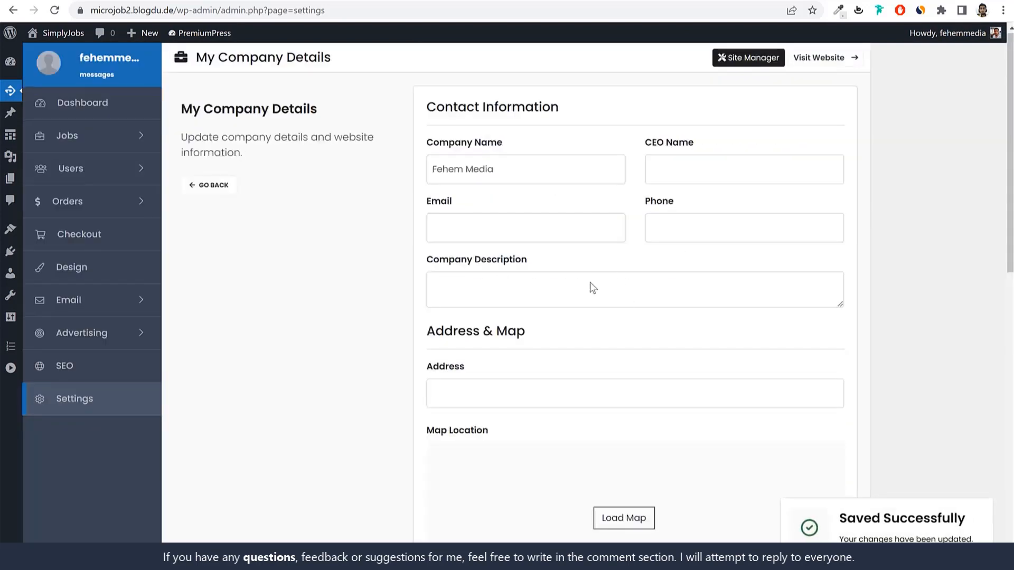
Step: Review the saved page and go back to the Settings overview
scroll(627, 328, down, 7)
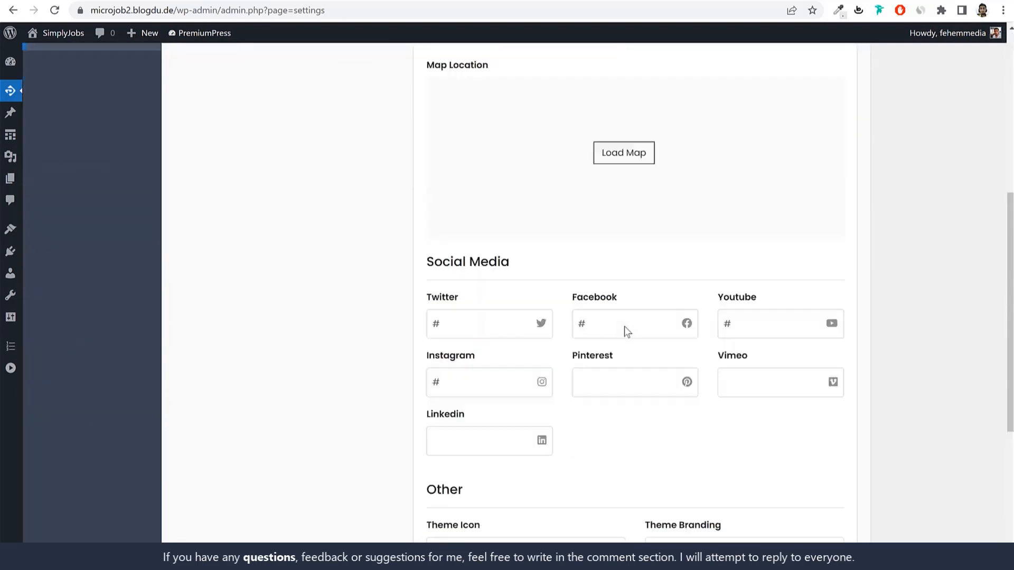
scroll(624, 326, down, 5)
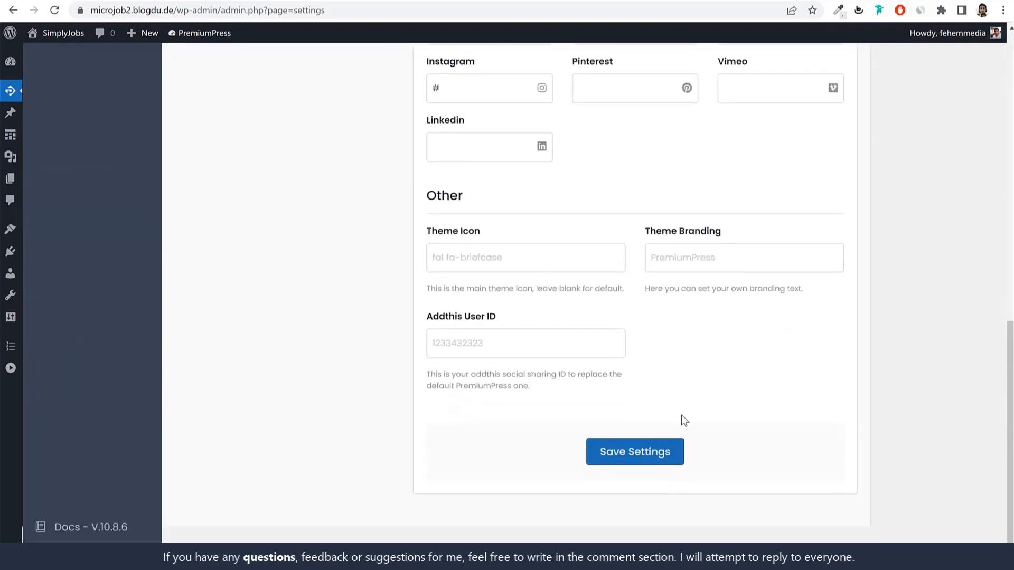
scroll(685, 421, up, 12)
click(205, 190)
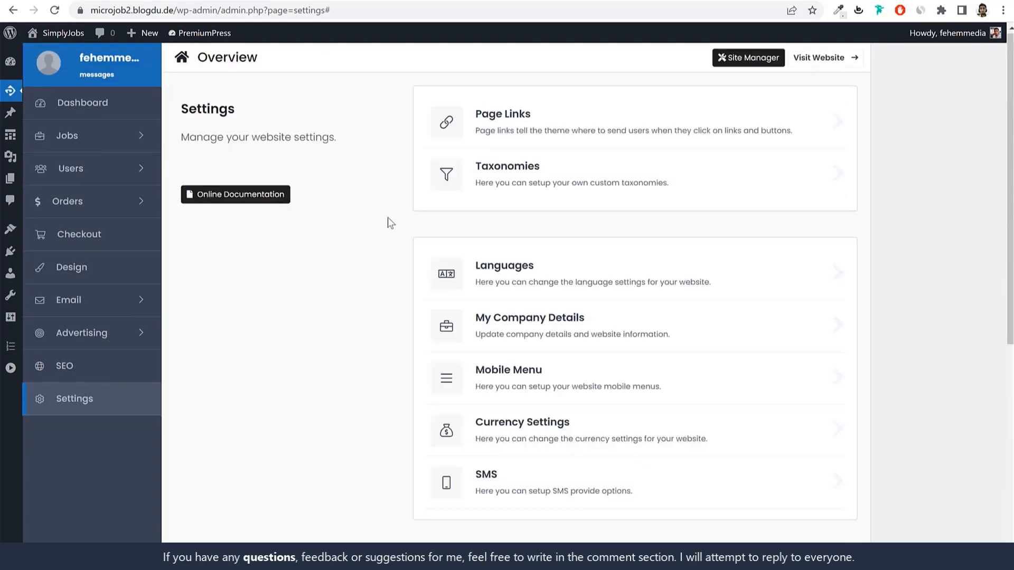
Step: Open Currency Settings and try INR as the base currency code
scroll(591, 367, down, 2)
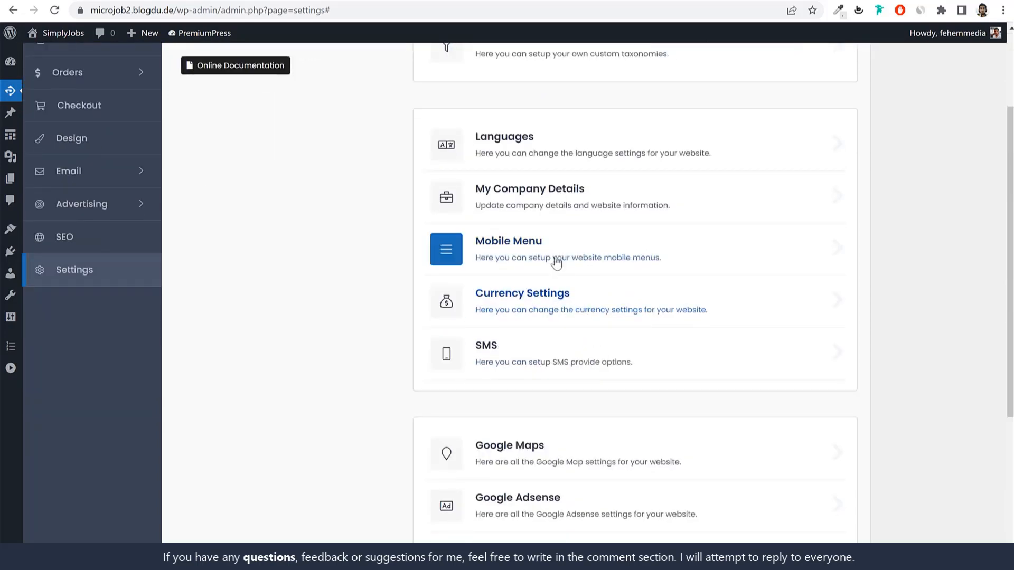
click(586, 310)
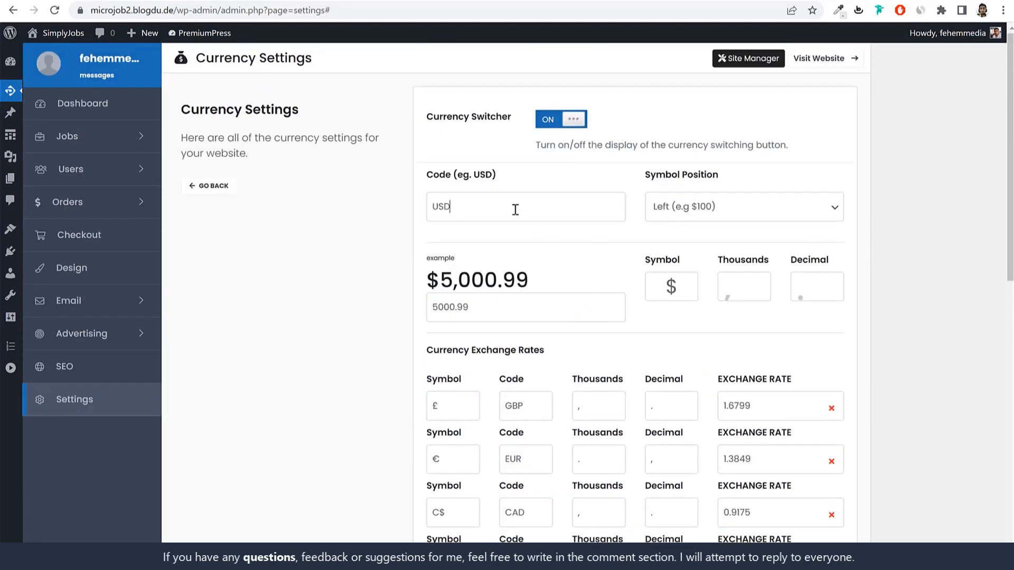
double_click(514, 209)
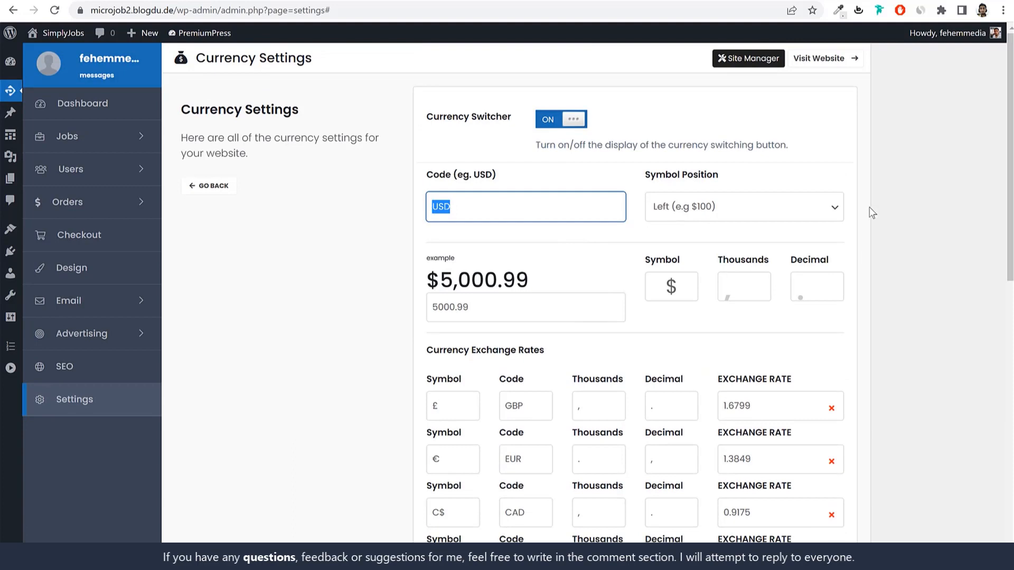
key(BackSpace)
double_click(475, 208)
click(905, 222)
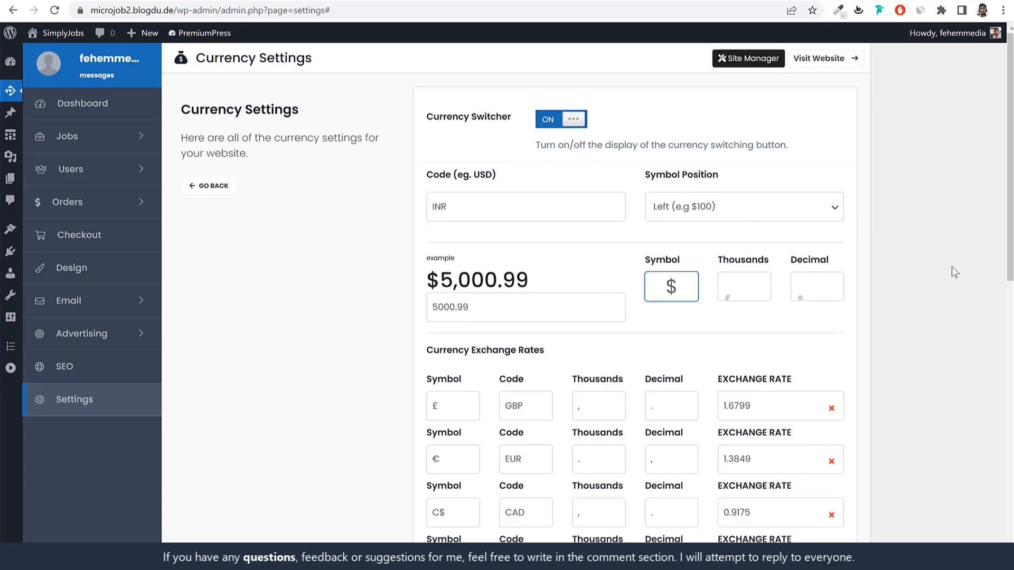
Step: Change the currency code back to USD and save the currency settings
double_click(678, 287)
click(521, 204)
double_click(522, 205)
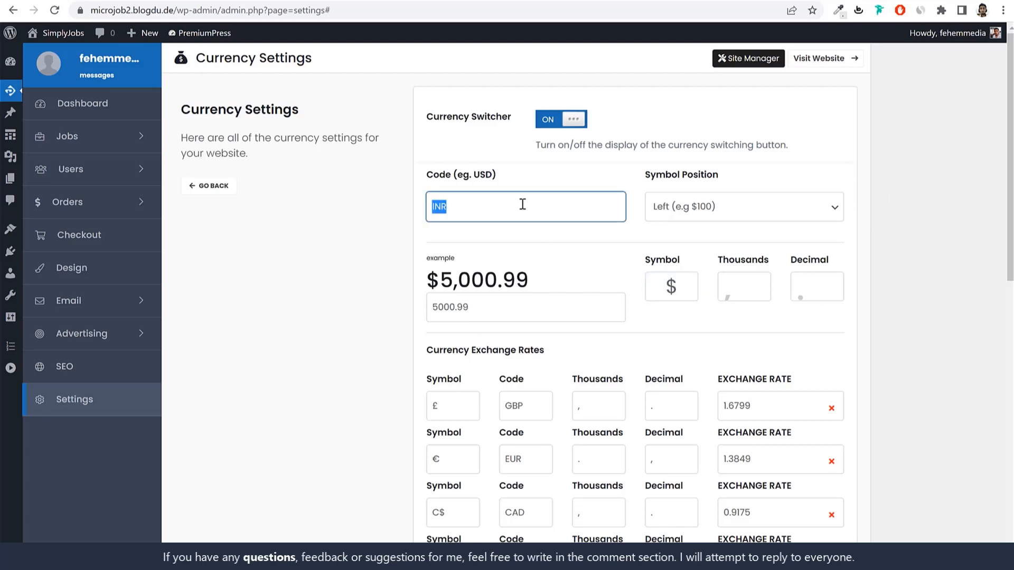
text(USD)
scroll(599, 263, down, 15)
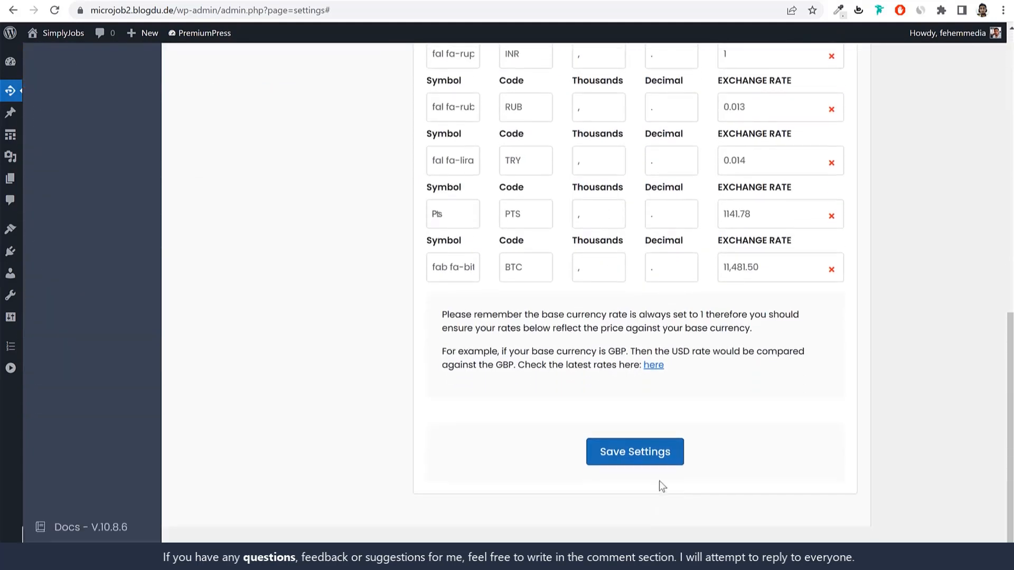
click(658, 455)
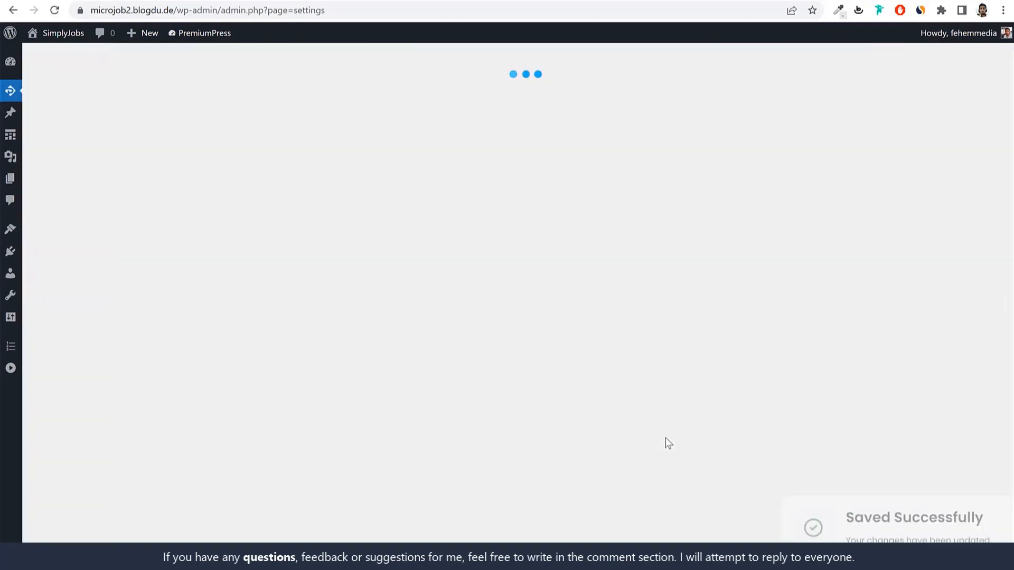
Step: Inspect the £ symbol in the GBP row of the exchange rates list
scroll(686, 423, down, 2)
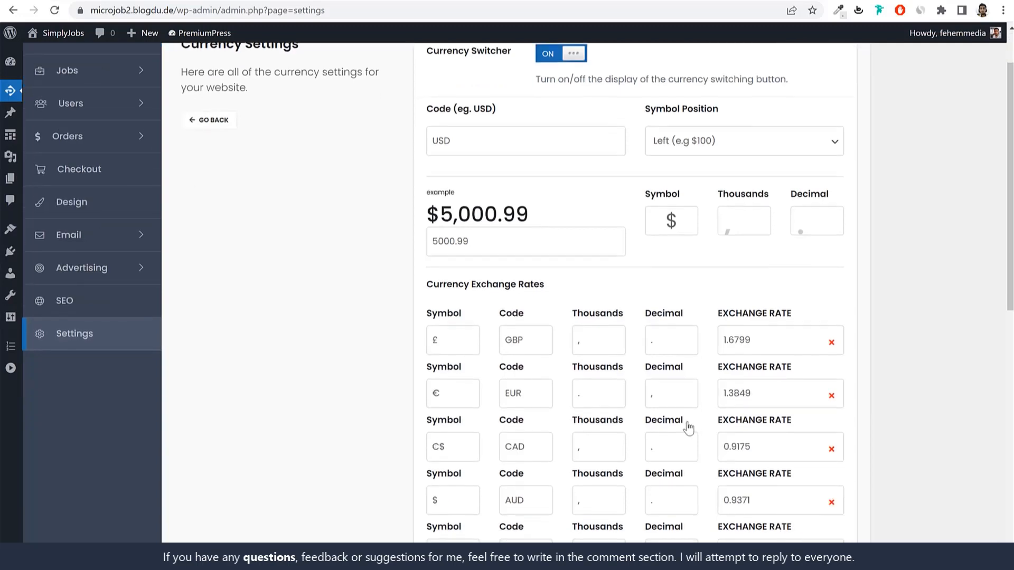
scroll(686, 423, down, 2)
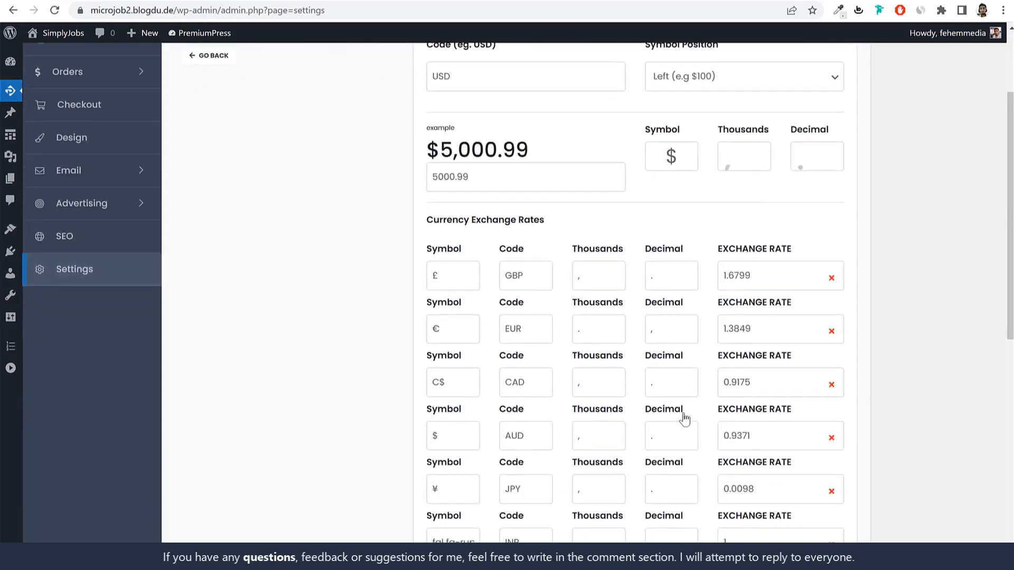
double_click(437, 275)
scroll(619, 333, up, 3)
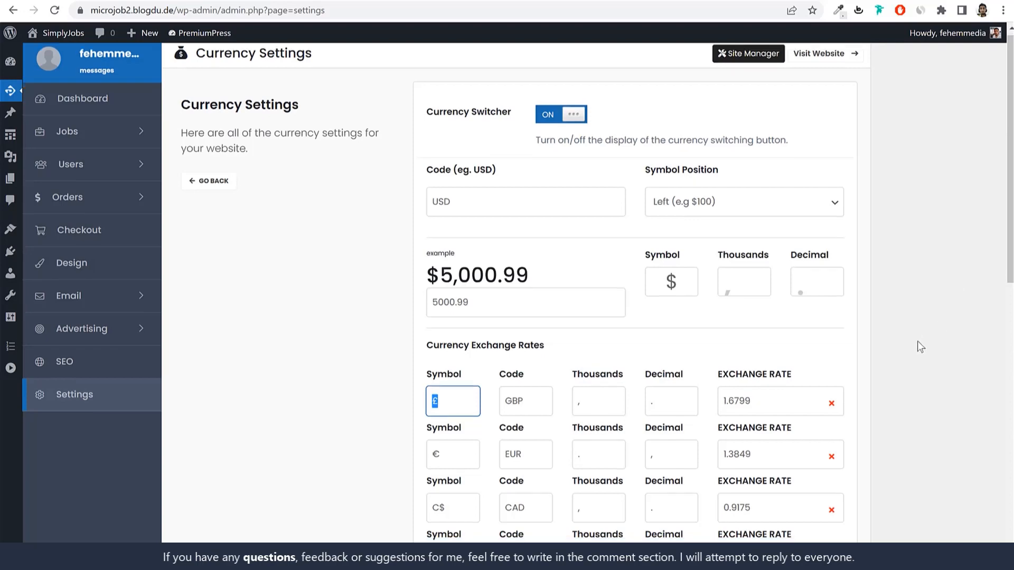
scroll(917, 341, down, 15)
scroll(910, 387, up, 15)
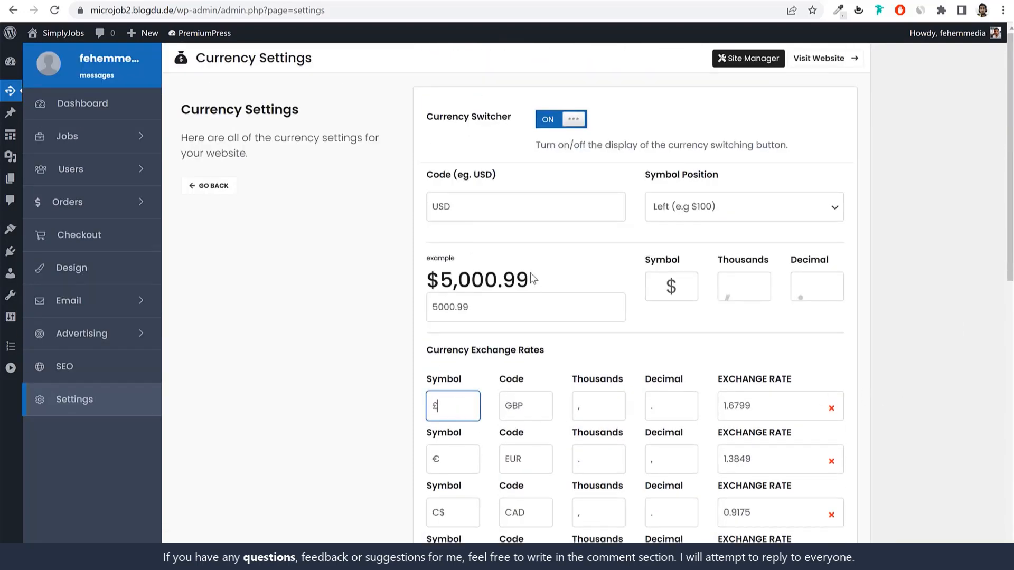
Step: Leave the GBP exchange rate at 1.6799 and go back to the Settings overview
double_click(771, 400)
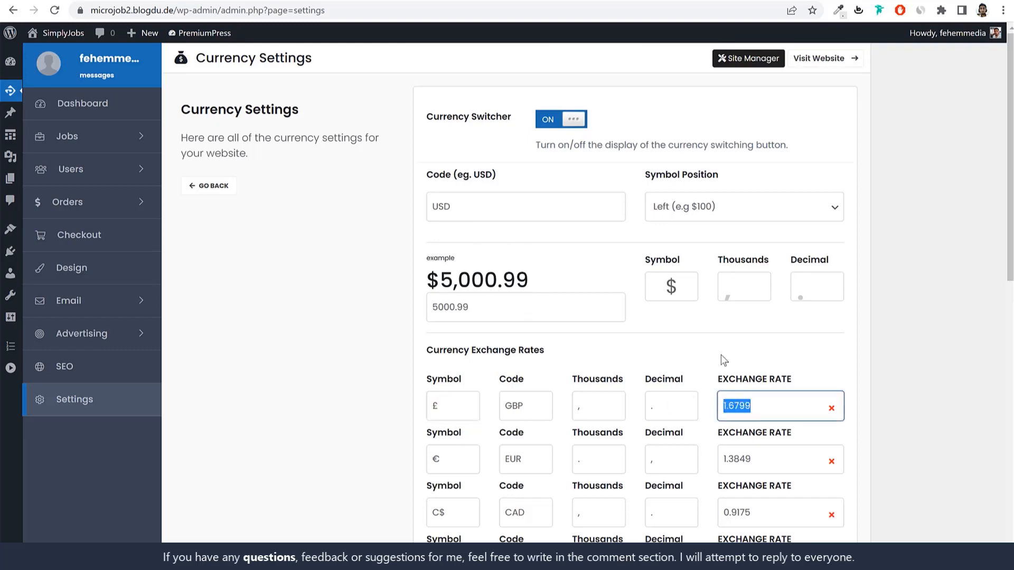
click(770, 408)
scroll(765, 403, down, 10)
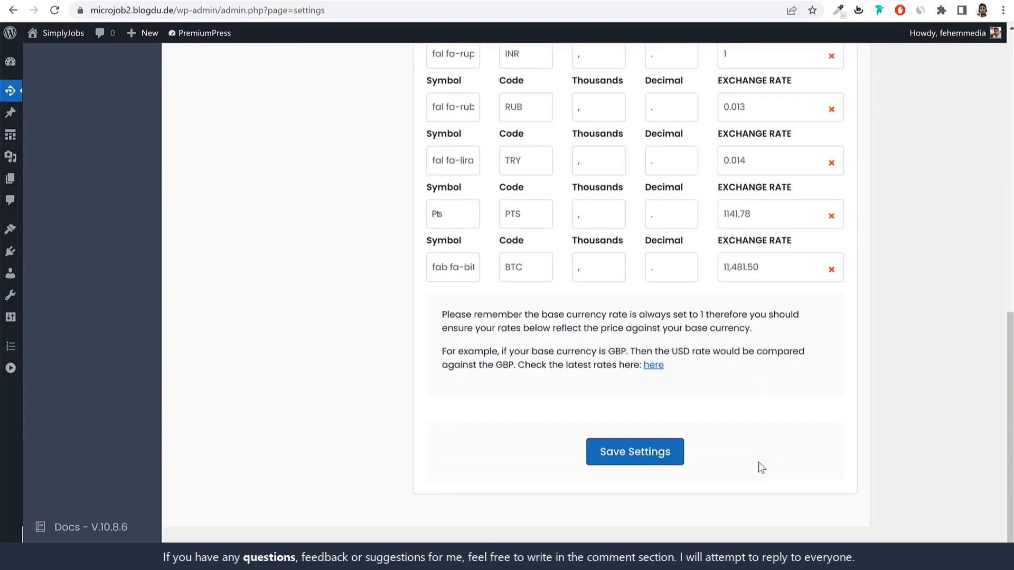
scroll(759, 499, up, 10)
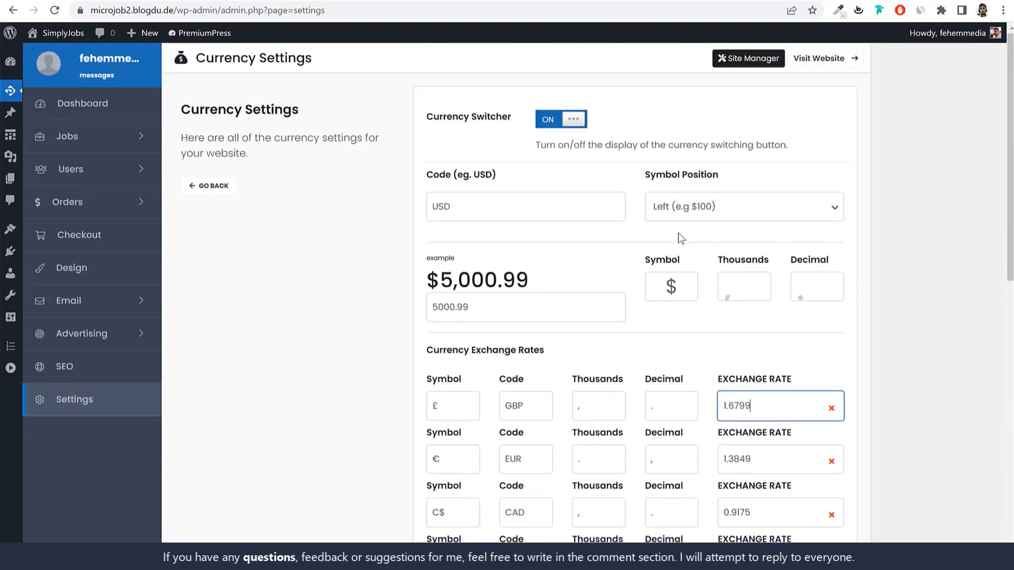
scroll(594, 387, down, 2)
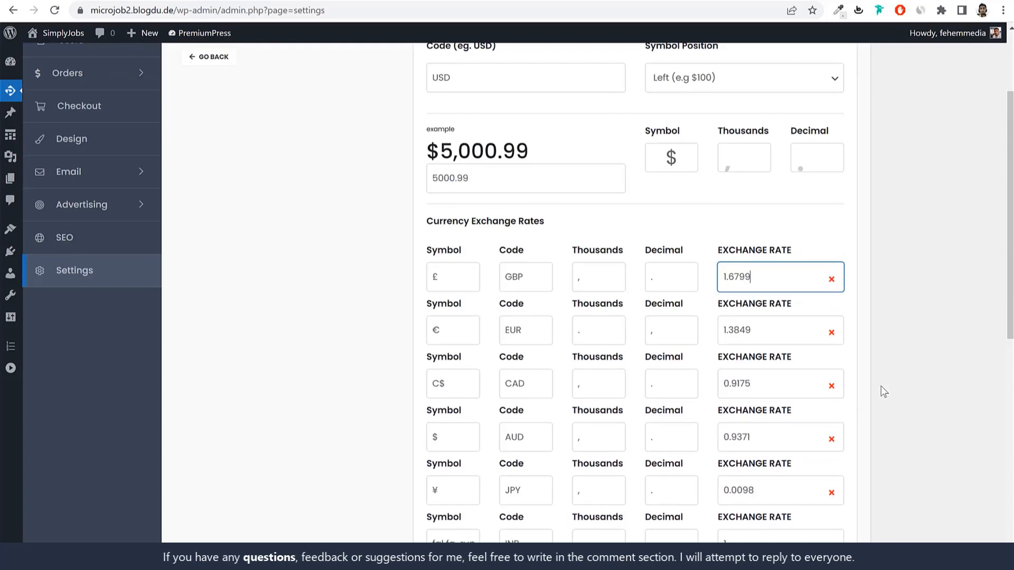
scroll(844, 425, up, 2)
click(219, 187)
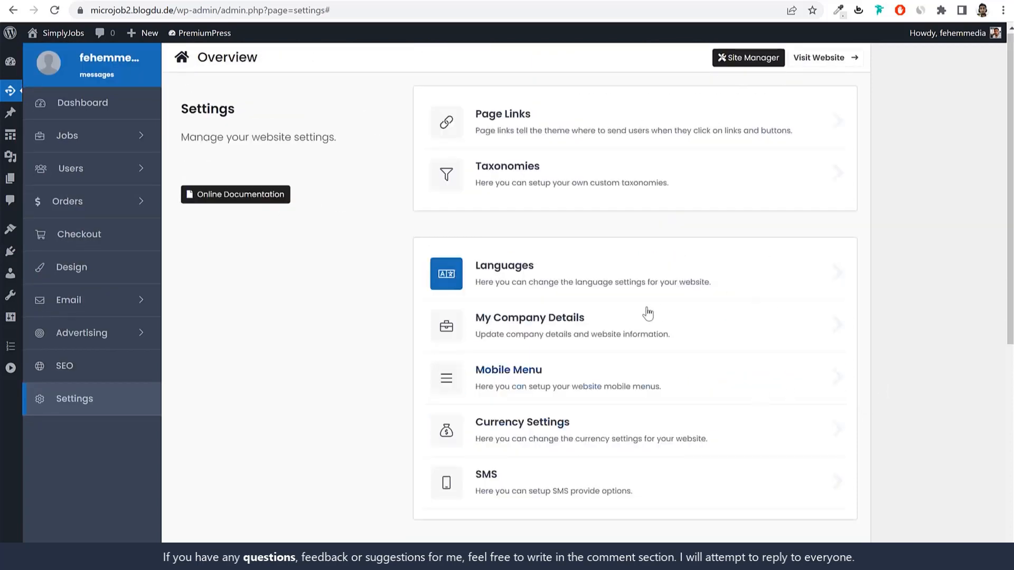
Step: From the Settings overview, open the Google Adsense row
scroll(765, 409, down, 2)
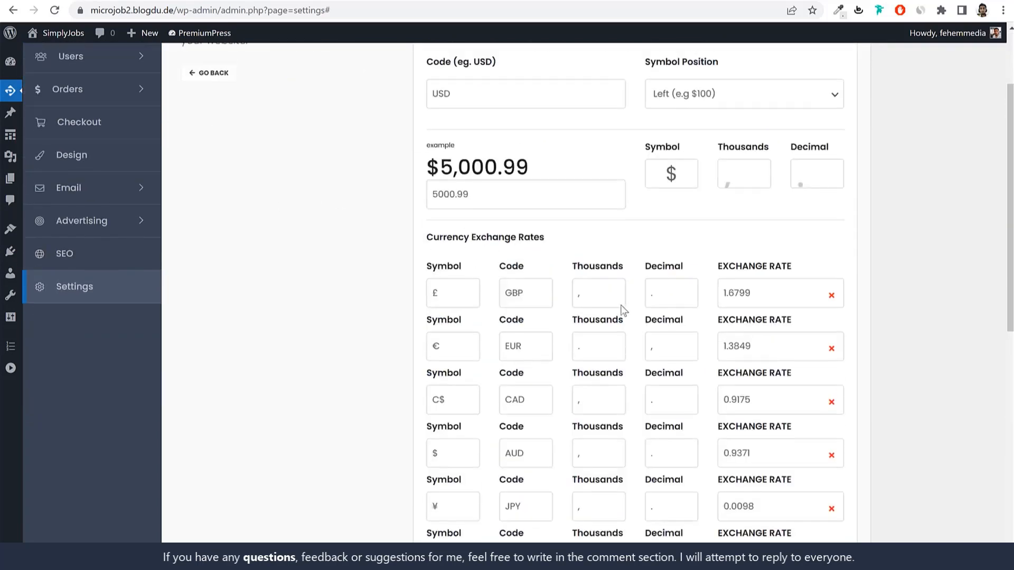
scroll(622, 312, up, 3)
click(210, 184)
scroll(634, 344, down, 4)
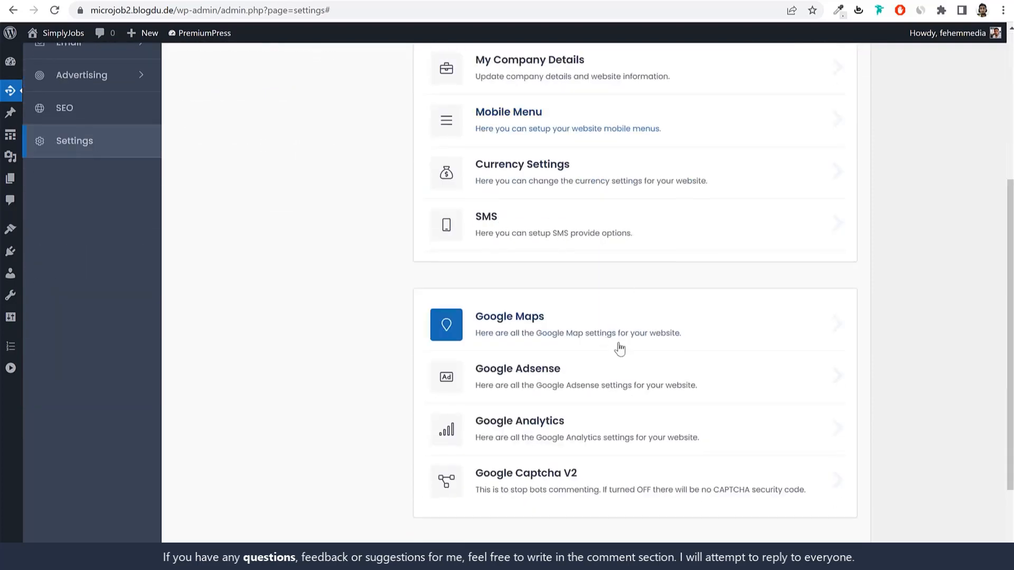
scroll(617, 345, down, 2)
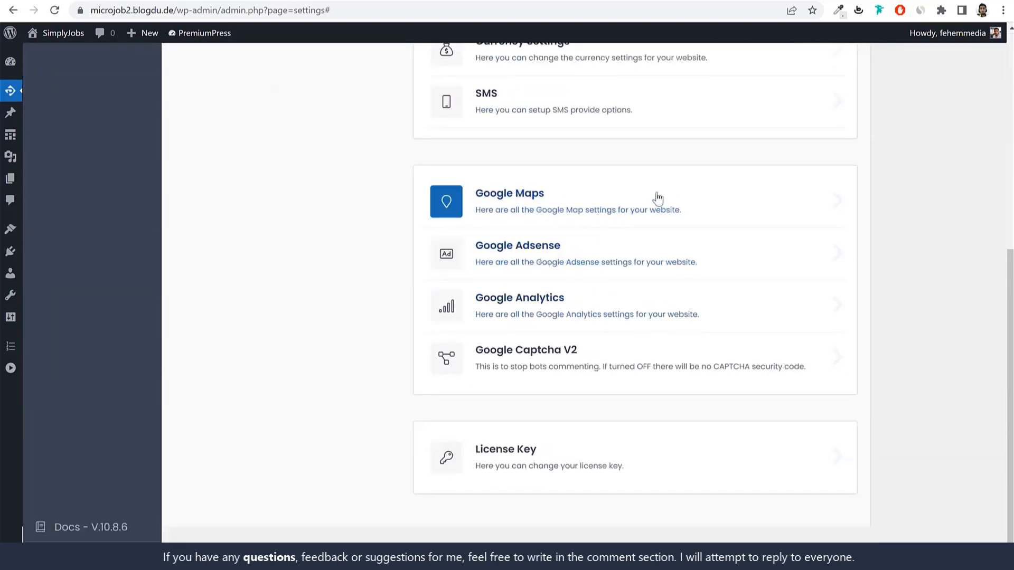
click(536, 268)
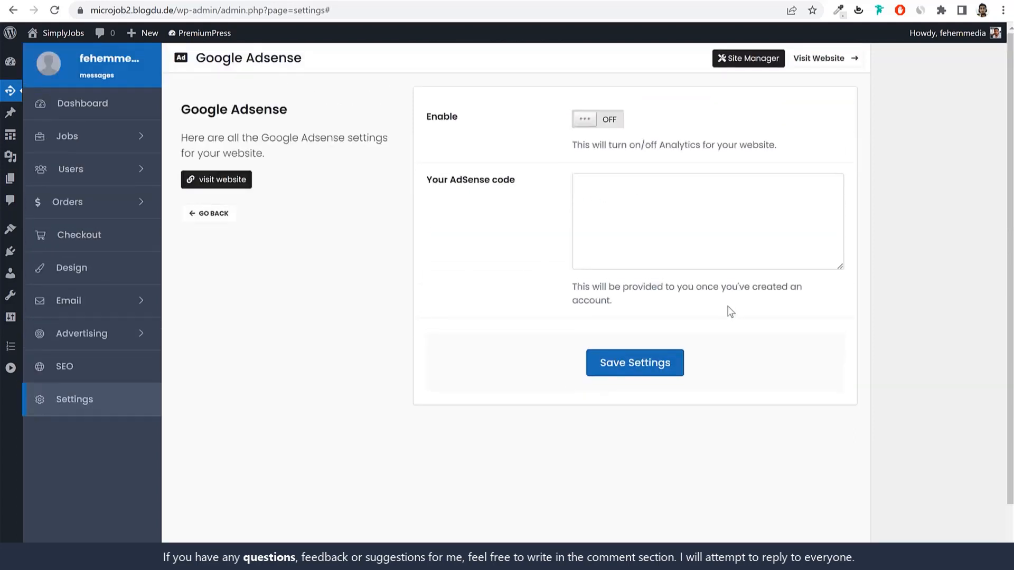
Step: Set Google Adsense Enable to ON with an empty code, save, and return to settings
click(590, 117)
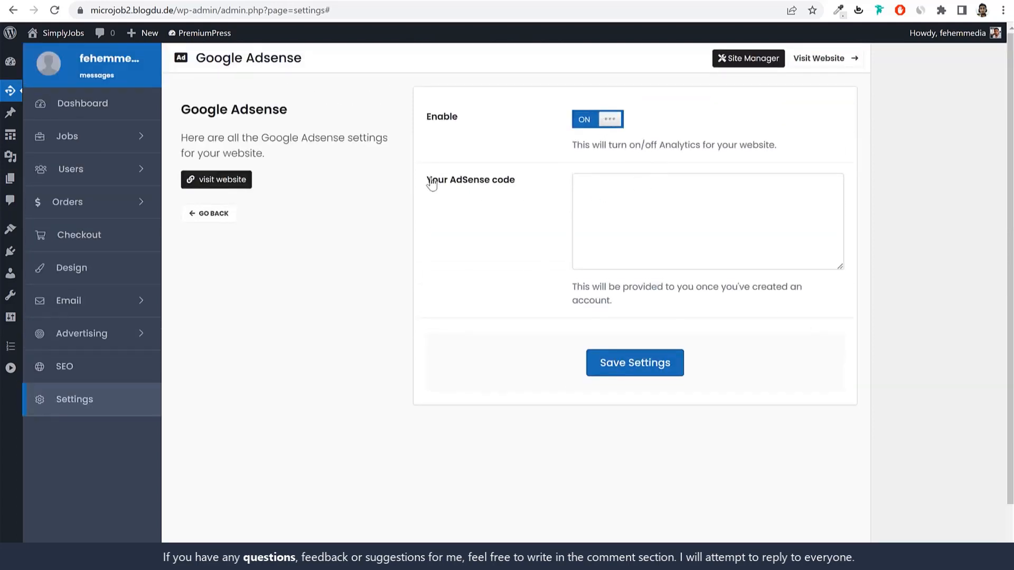
click(638, 195)
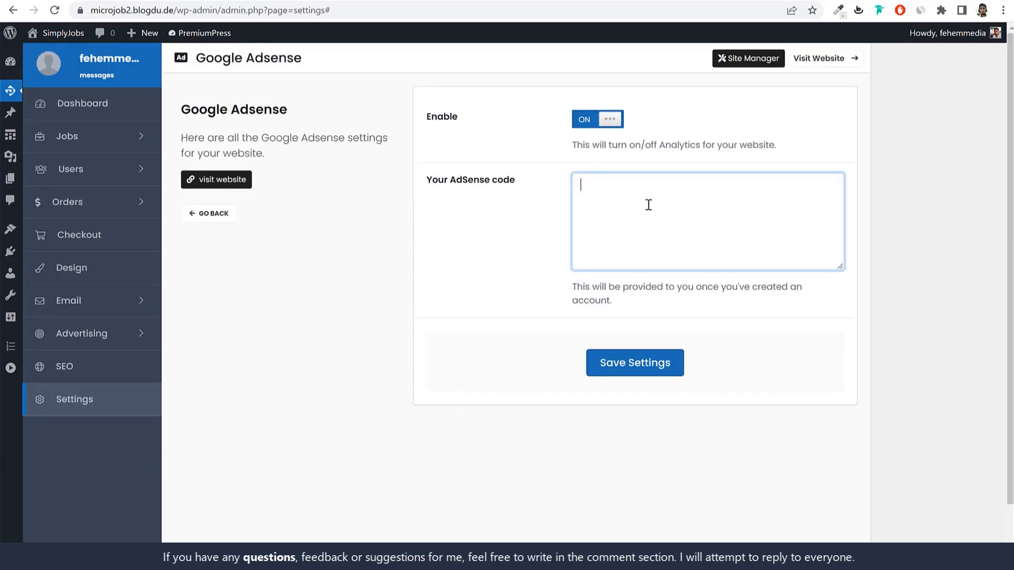
click(647, 370)
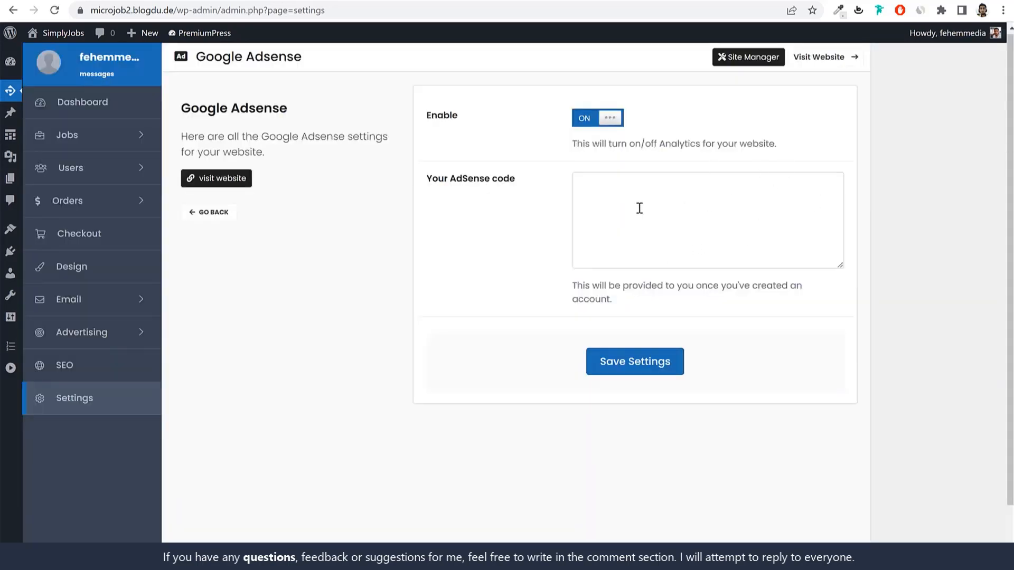
click(686, 205)
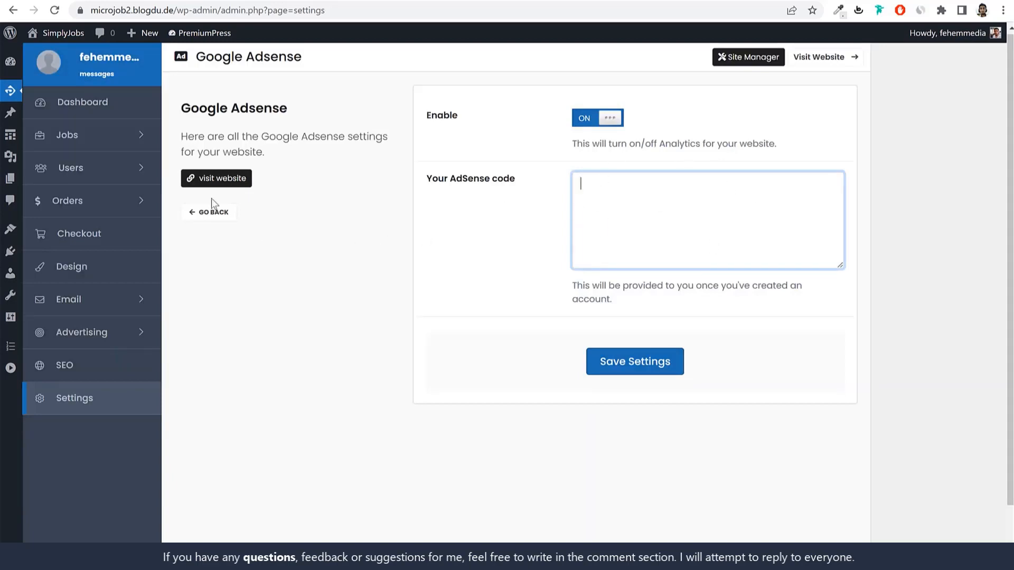
click(213, 212)
scroll(754, 331, down, 10)
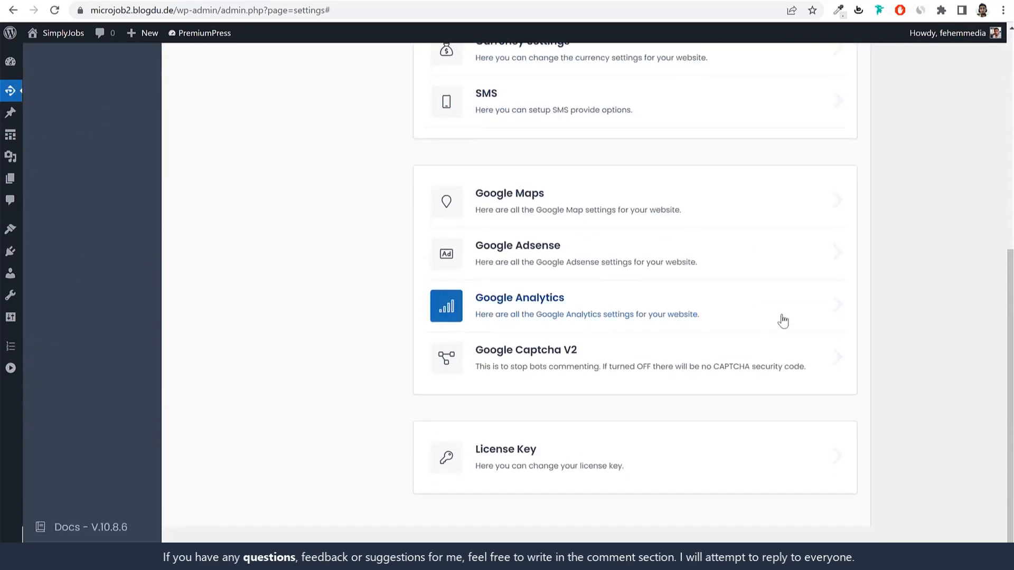
Step: Enable Google Analytics with empty UA and V4 keys, save, and return to settings
click(570, 318)
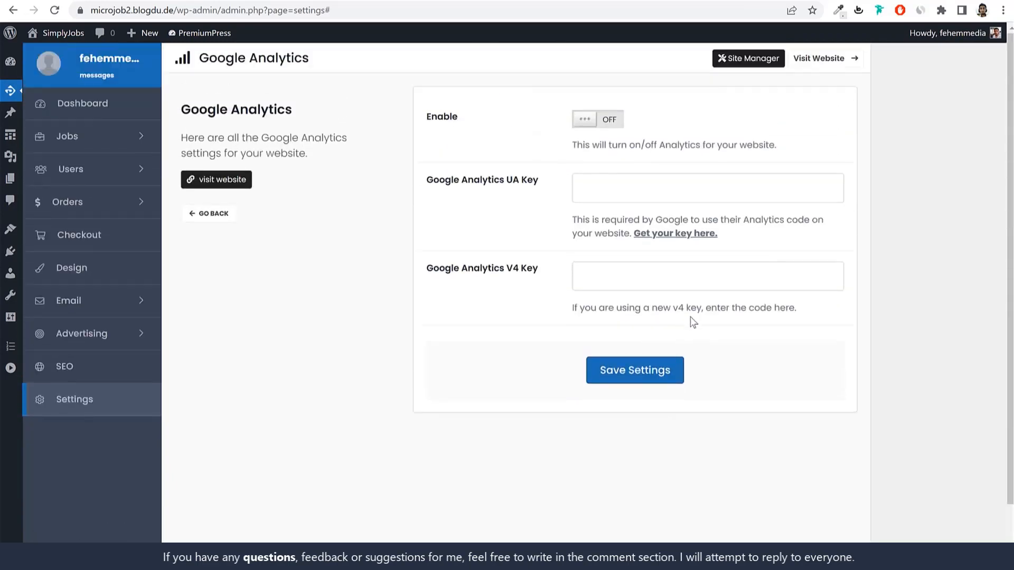
click(610, 121)
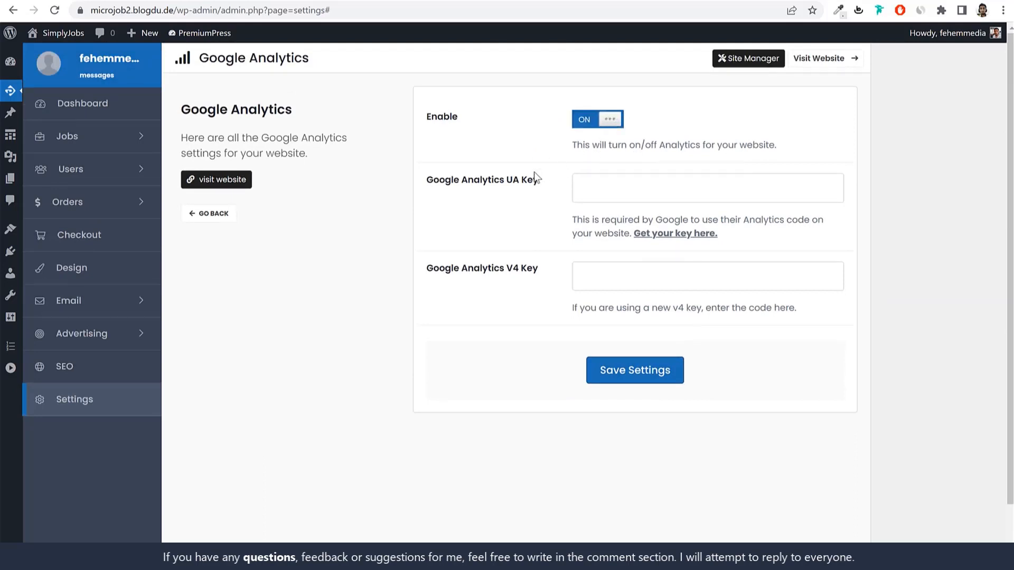
drag(440, 182, 538, 186)
click(632, 181)
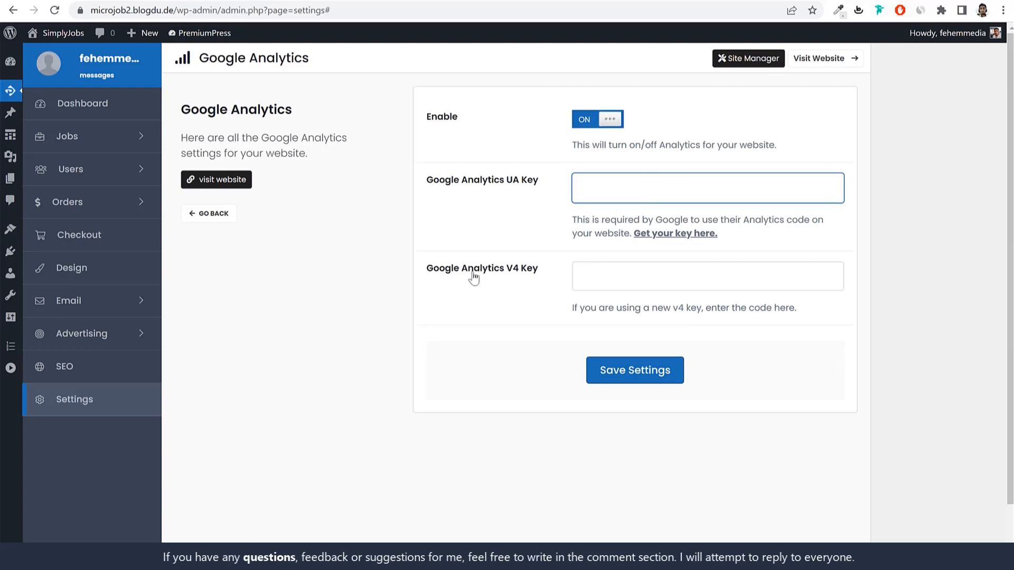
drag(426, 270, 538, 276)
click(545, 279)
click(617, 276)
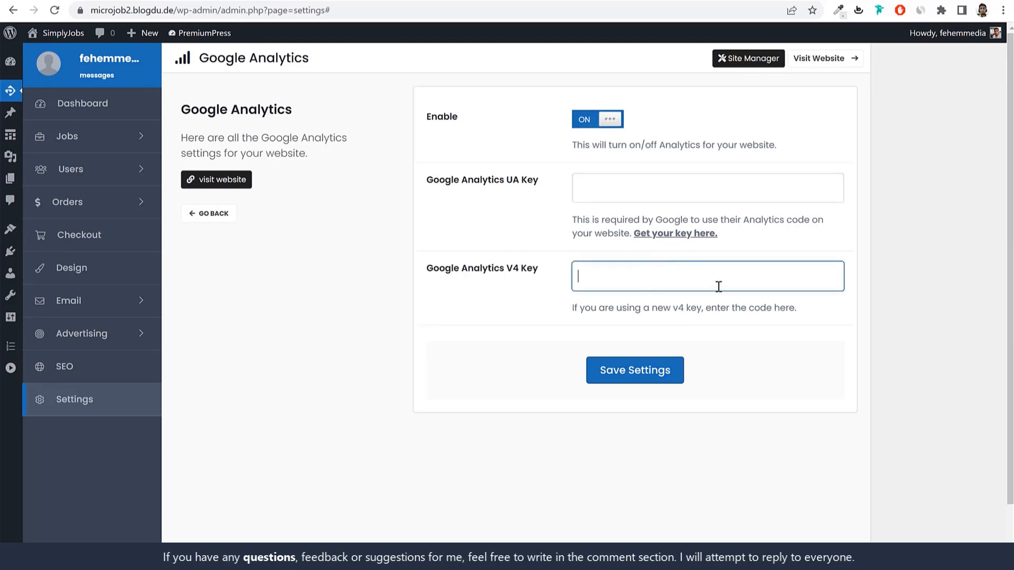
click(650, 365)
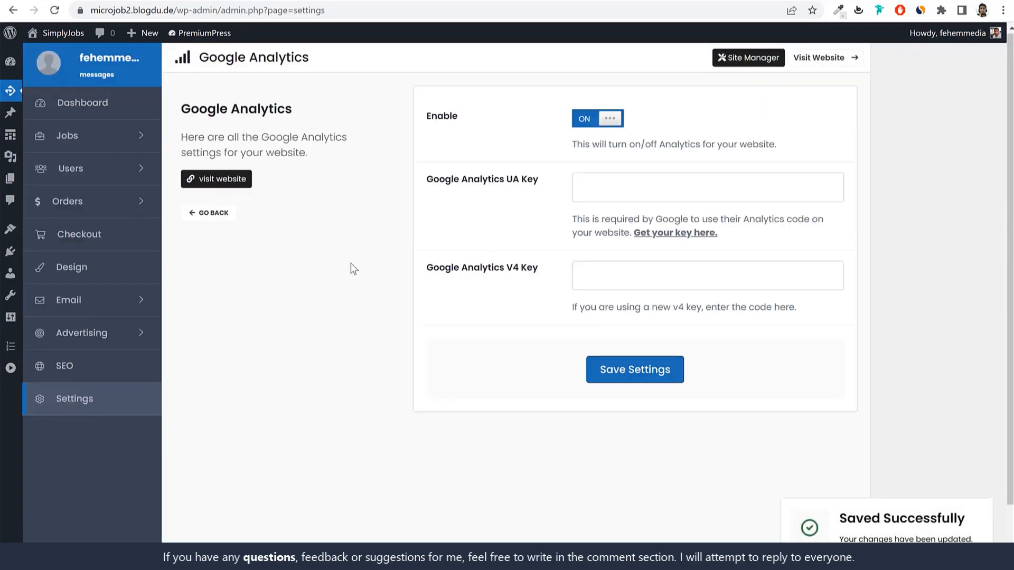
click(217, 222)
scroll(739, 327, down, 5)
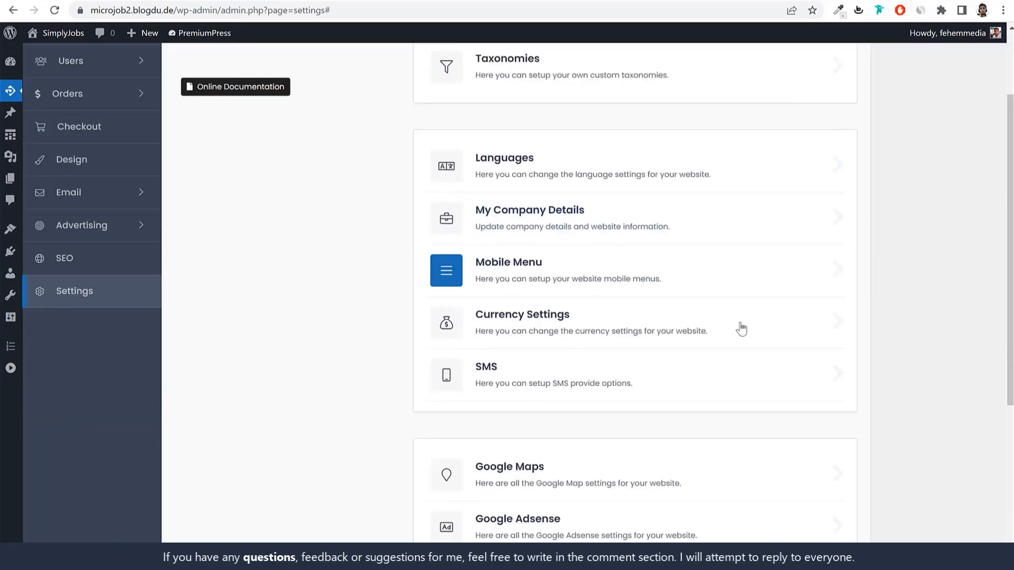
Step: Expand Advertising in the sidebar and go to All Advertising
scroll(647, 401, up, 7)
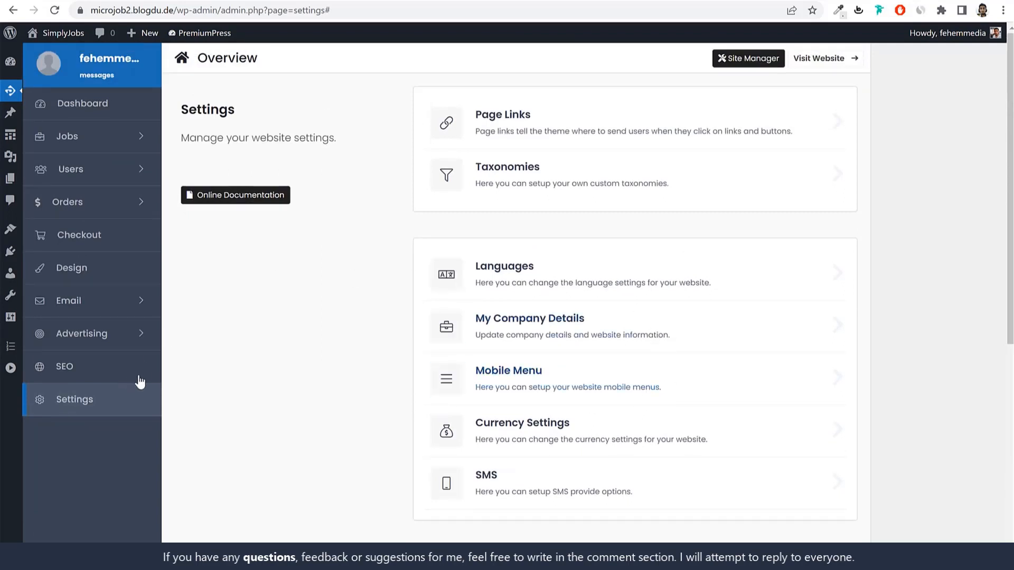
click(132, 339)
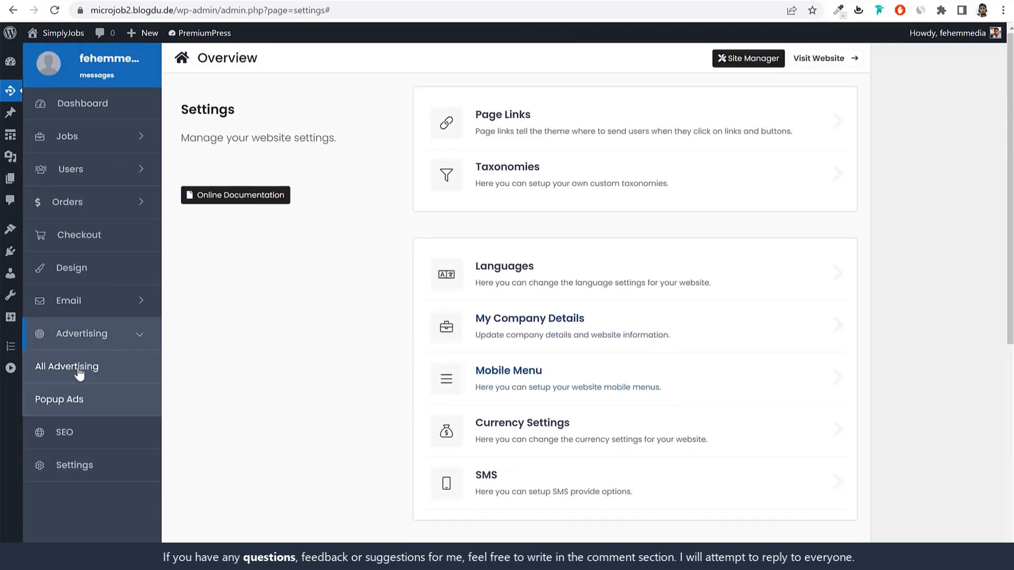
click(76, 369)
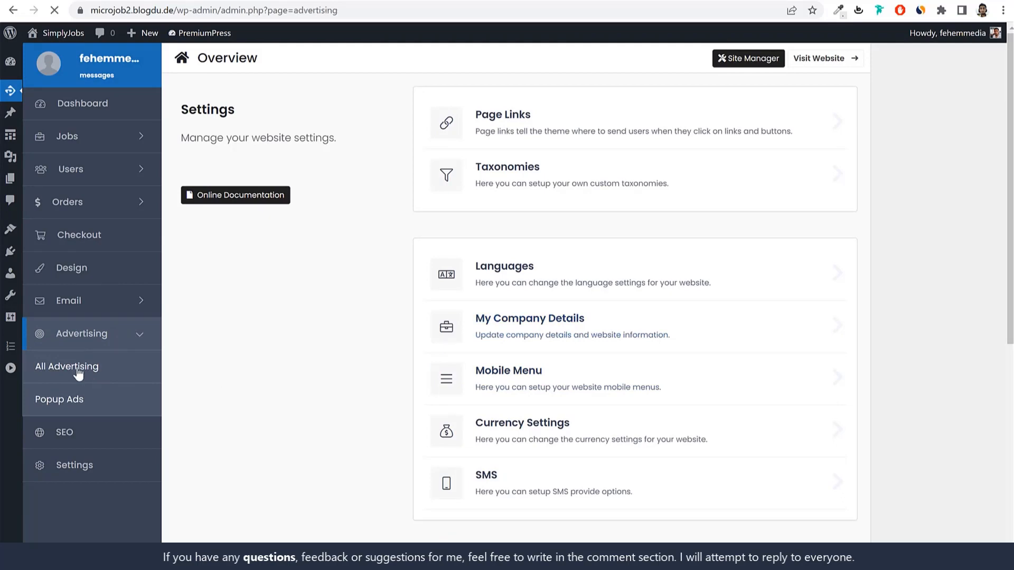
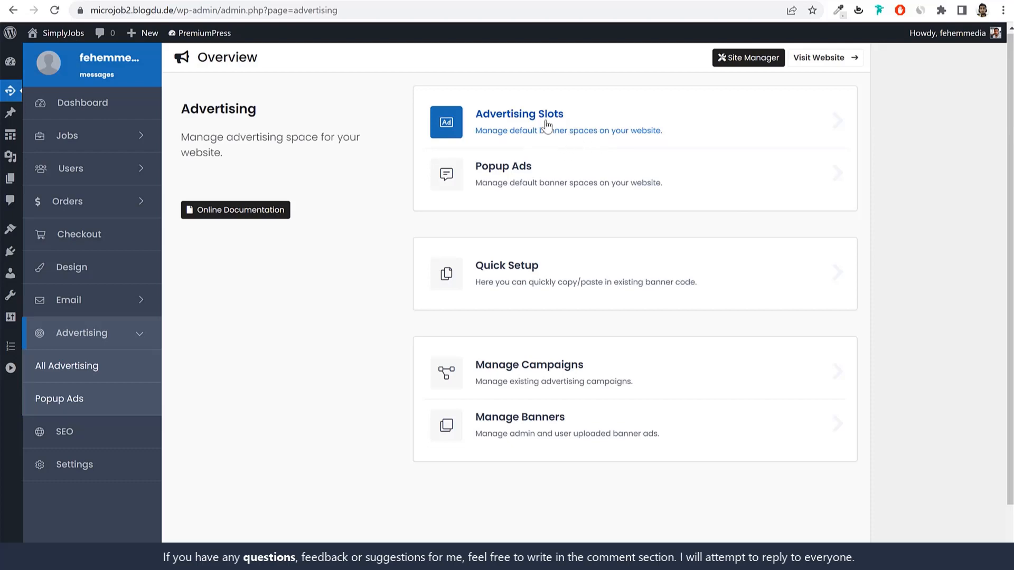
Step: Enable the banner and show a sample ad for the Single Job Sidebar slot
click(545, 123)
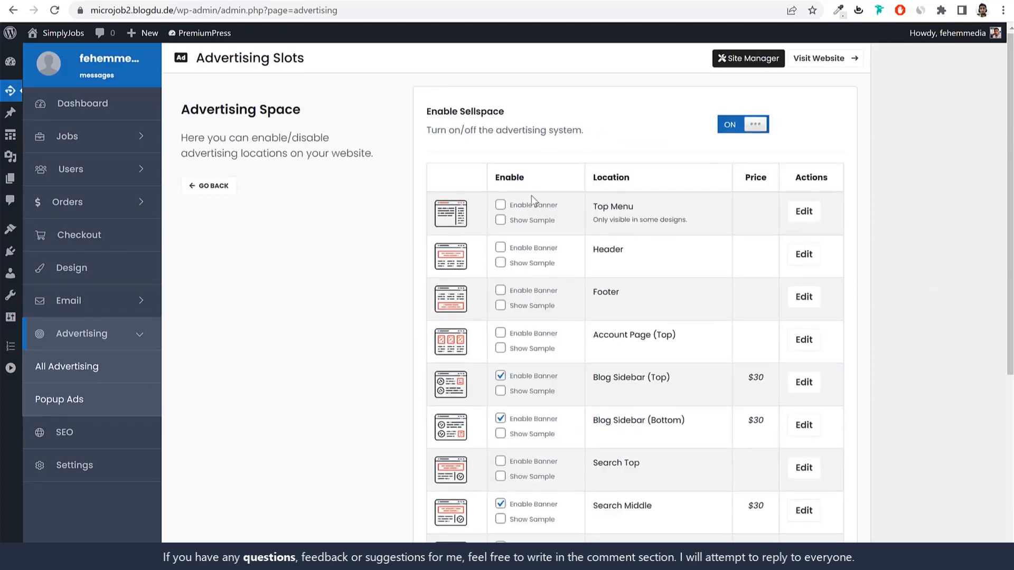
scroll(607, 264, down, 5)
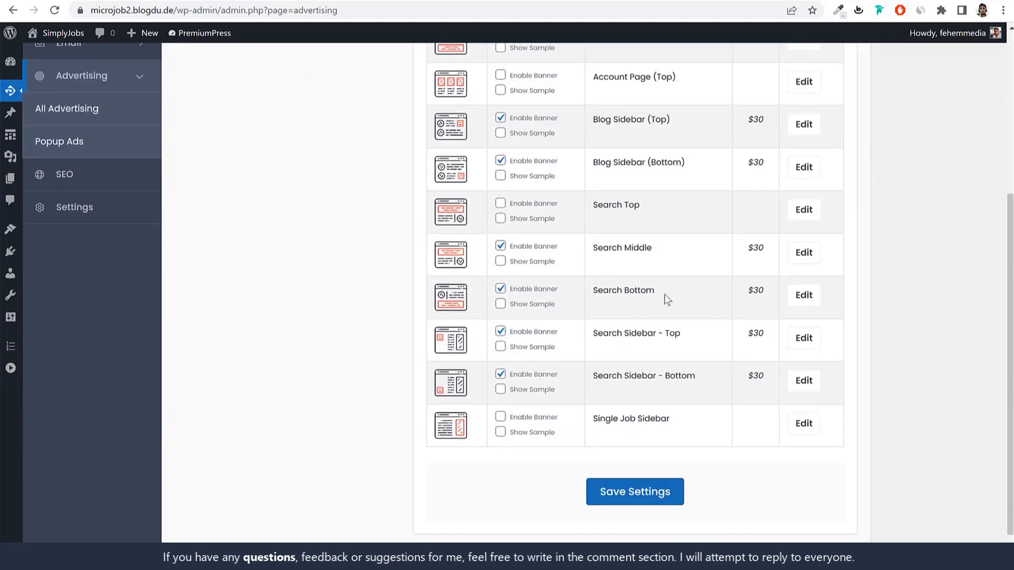
scroll(707, 356, up, 5)
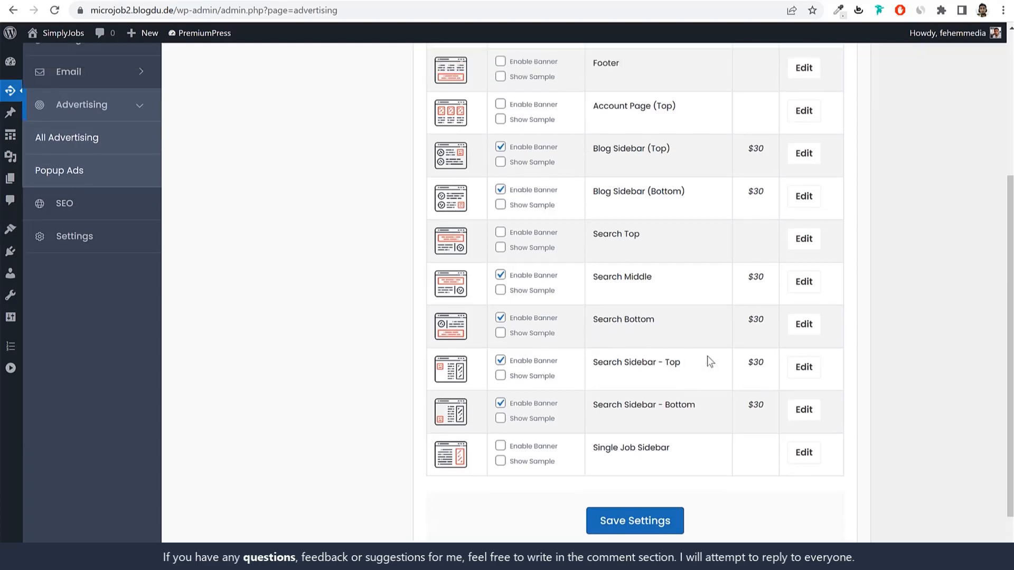
scroll(656, 328, down, 6)
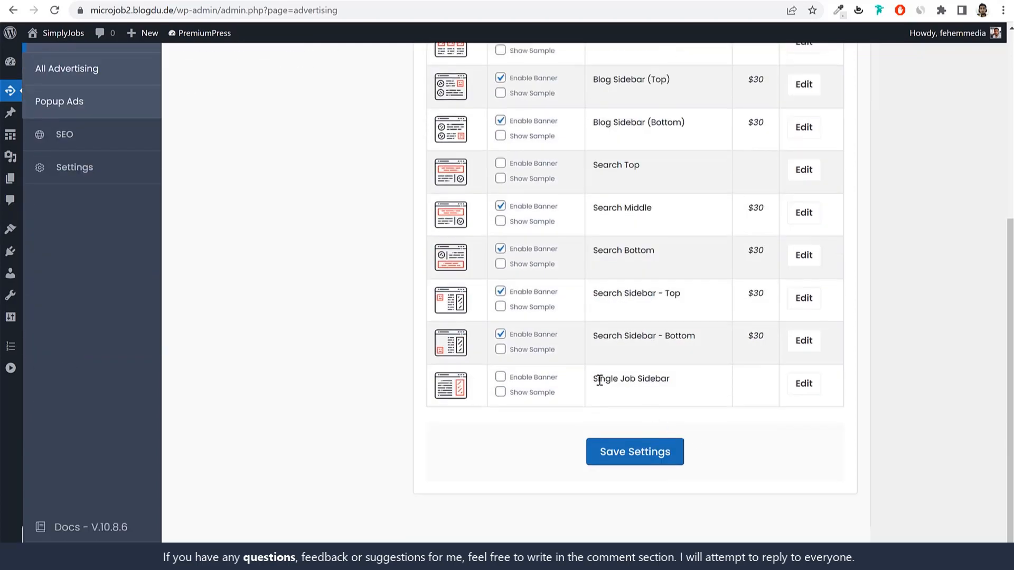
drag(597, 378, 632, 390)
click(501, 378)
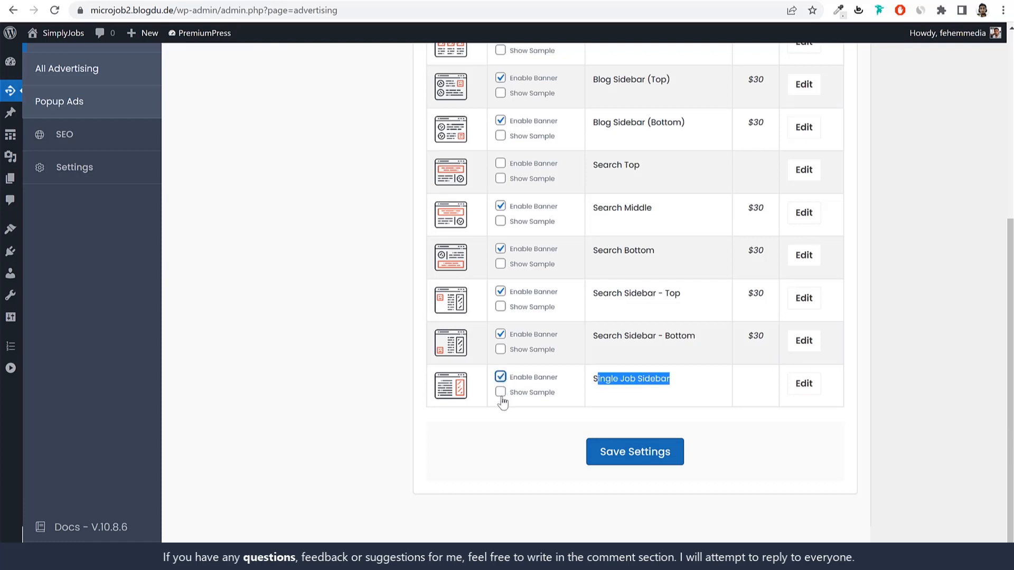
click(502, 395)
Step: Turn on sample ads for Blog Sidebar (Top) and (Bottom), then save the slot settings
scroll(595, 380, up, 2)
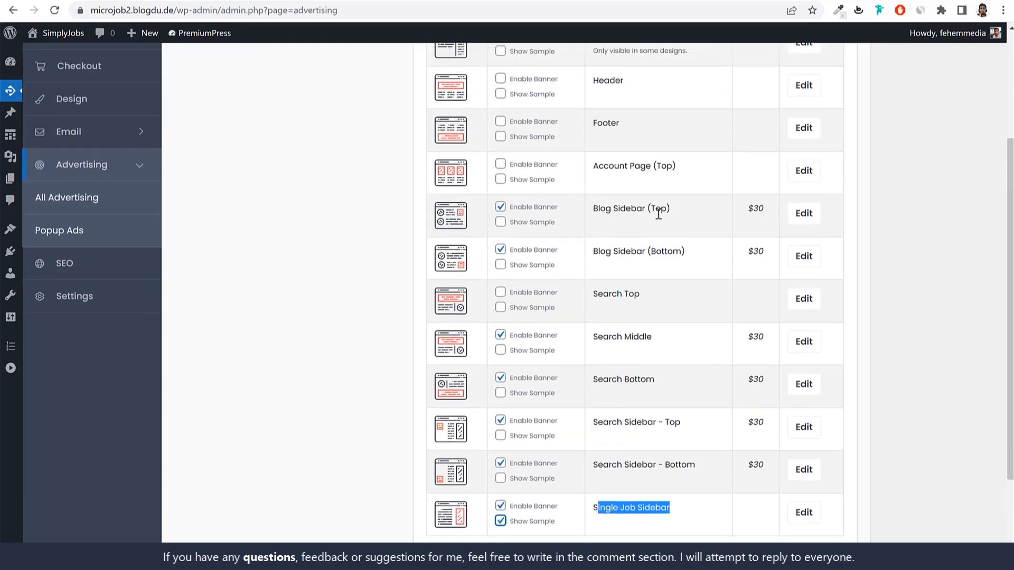
drag(670, 210, 592, 215)
drag(685, 251, 599, 252)
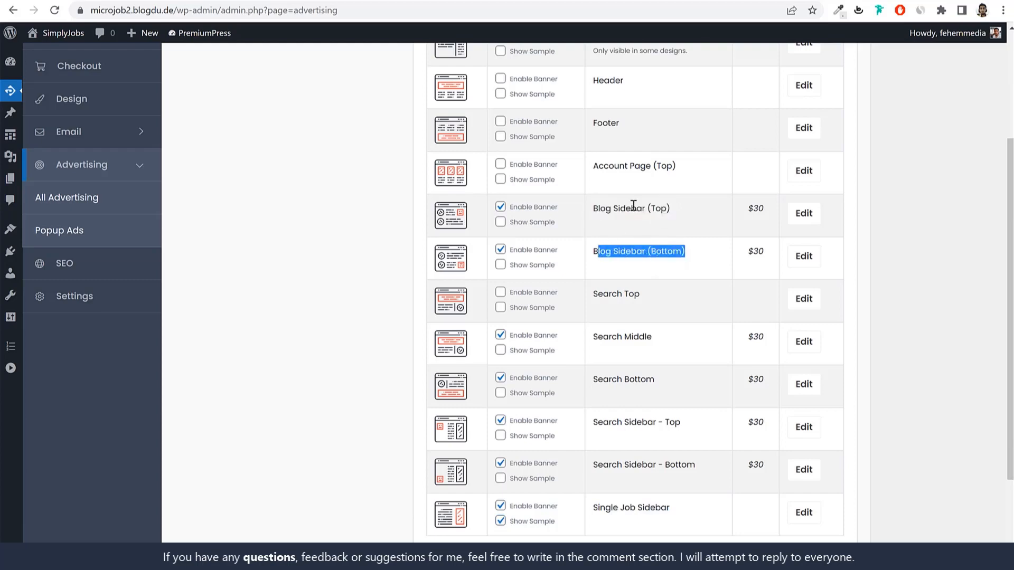
click(629, 206)
drag(614, 209, 669, 207)
click(500, 265)
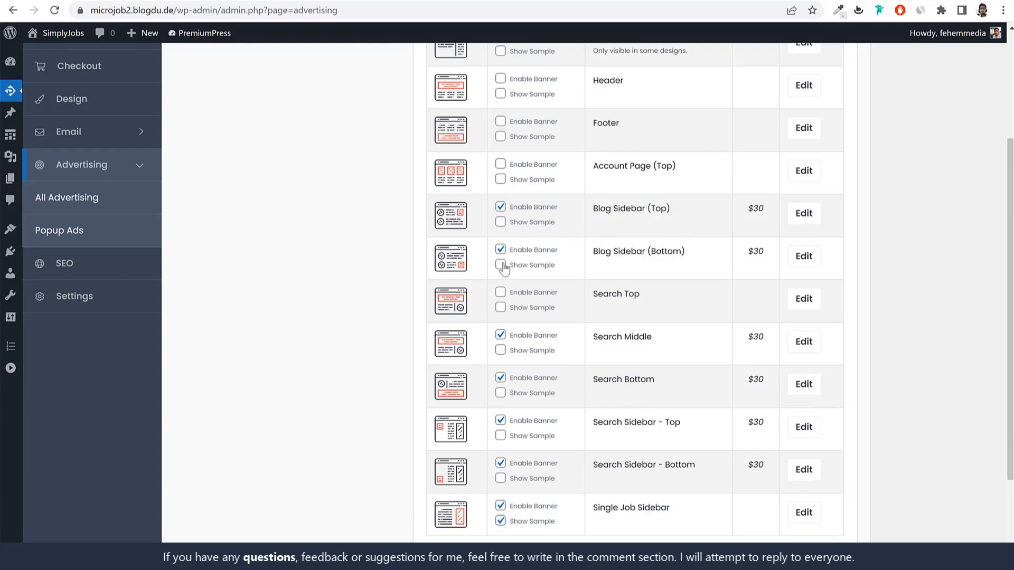
click(500, 221)
drag(747, 208, 760, 209)
scroll(578, 414, down, 3)
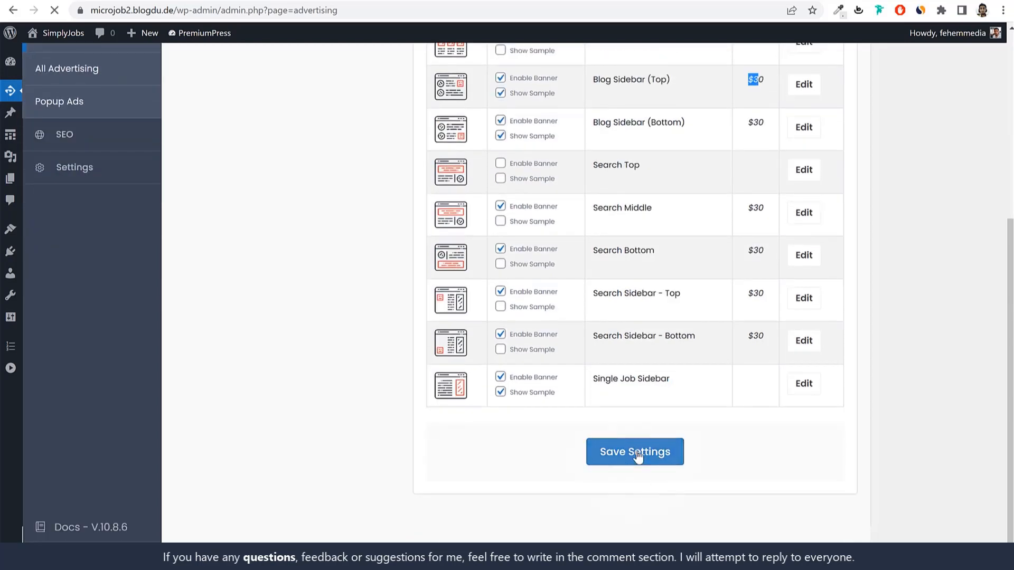
click(636, 451)
Step: Review the saved Blog Sidebar and Single Job Sidebar slot settings
scroll(584, 311, down, 3)
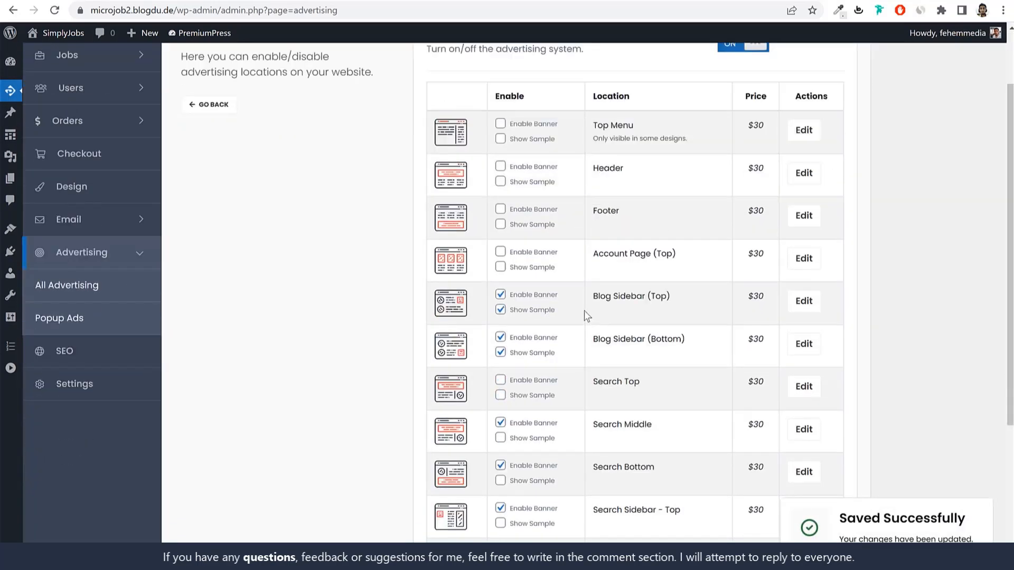
drag(551, 247, 520, 250)
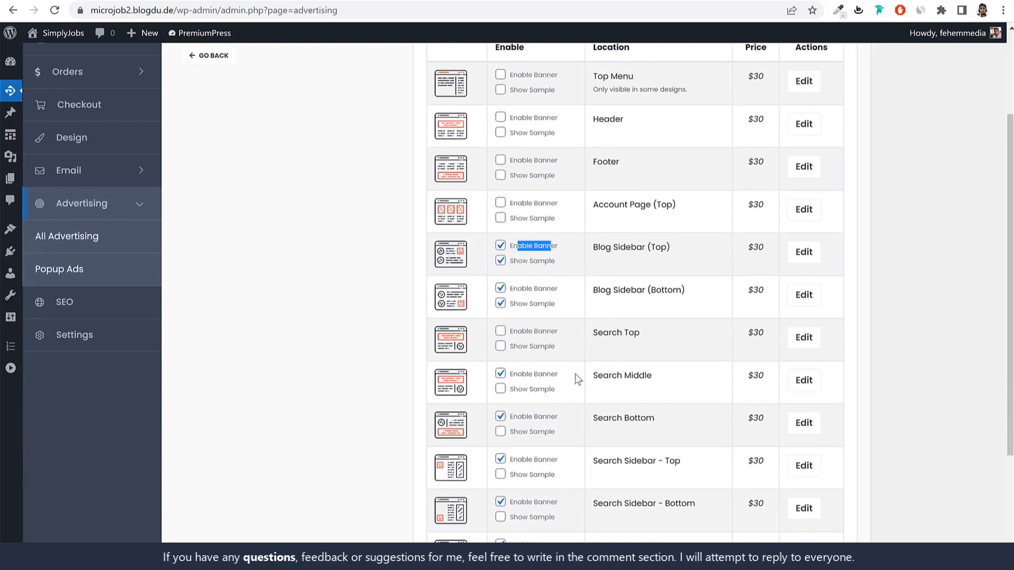
scroll(576, 376, down, 3)
drag(620, 381, 667, 380)
scroll(634, 317, up, 6)
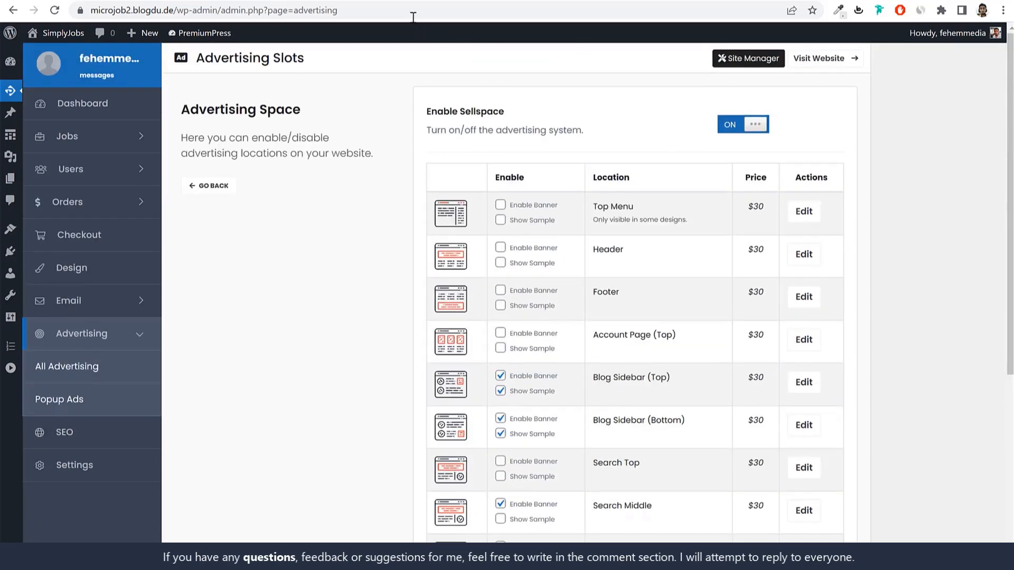
click(406, 8)
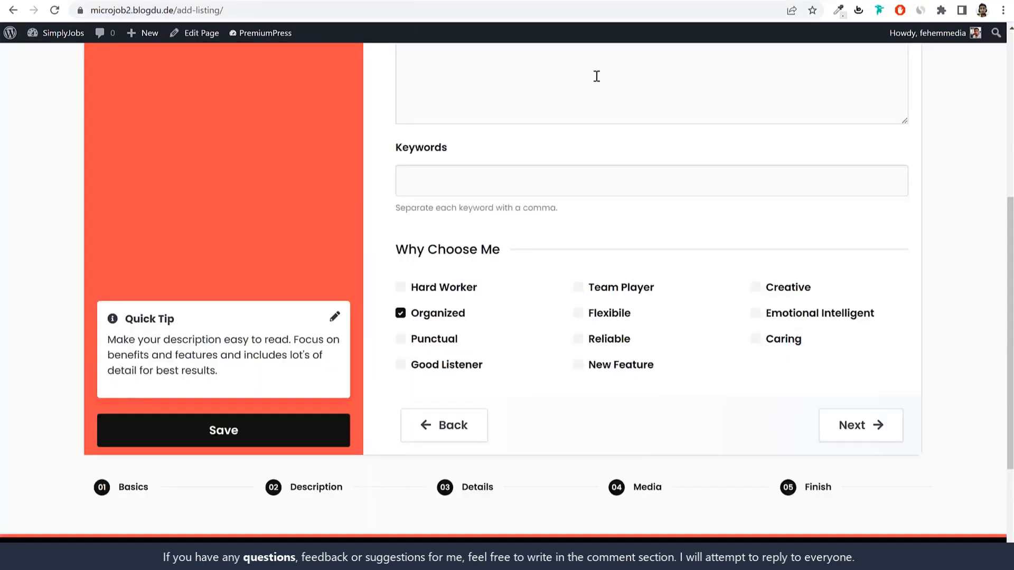
Step: Open the site's Blog page and look at its Advertise Here slot
scroll(596, 76, up, 6)
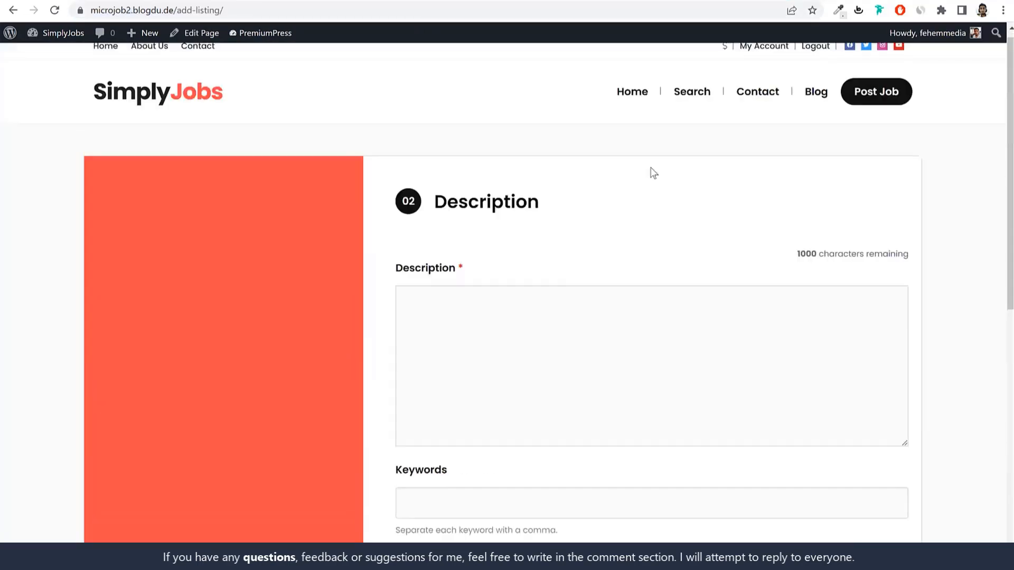
click(809, 112)
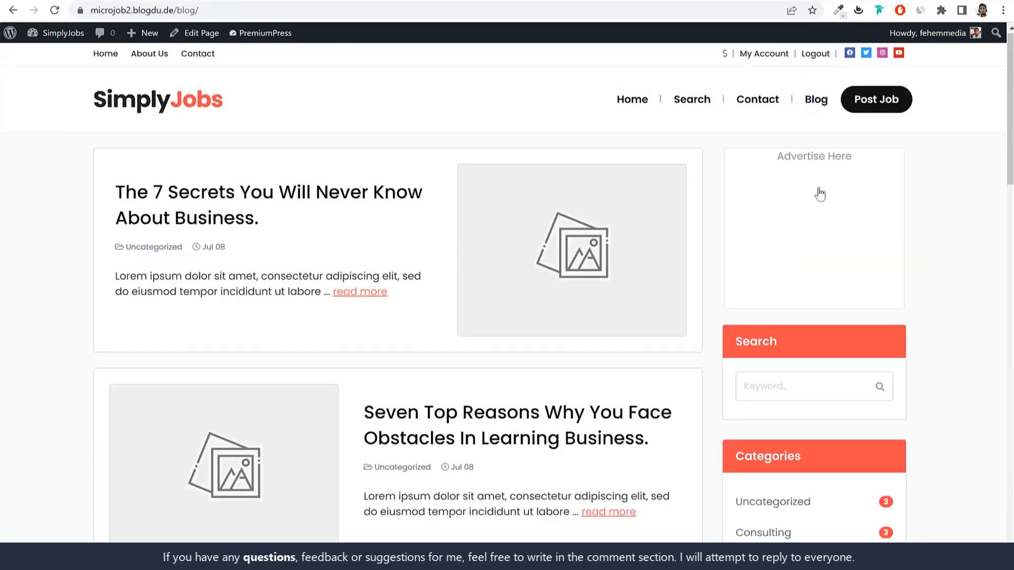
drag(727, 153, 898, 242)
click(953, 227)
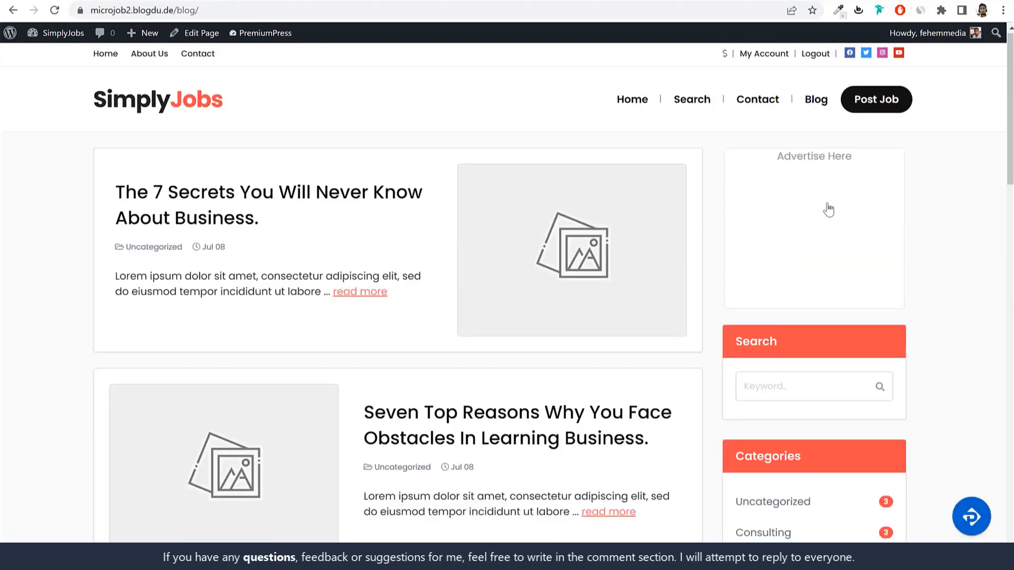
scroll(817, 227, down, 1)
scroll(817, 227, down, 12)
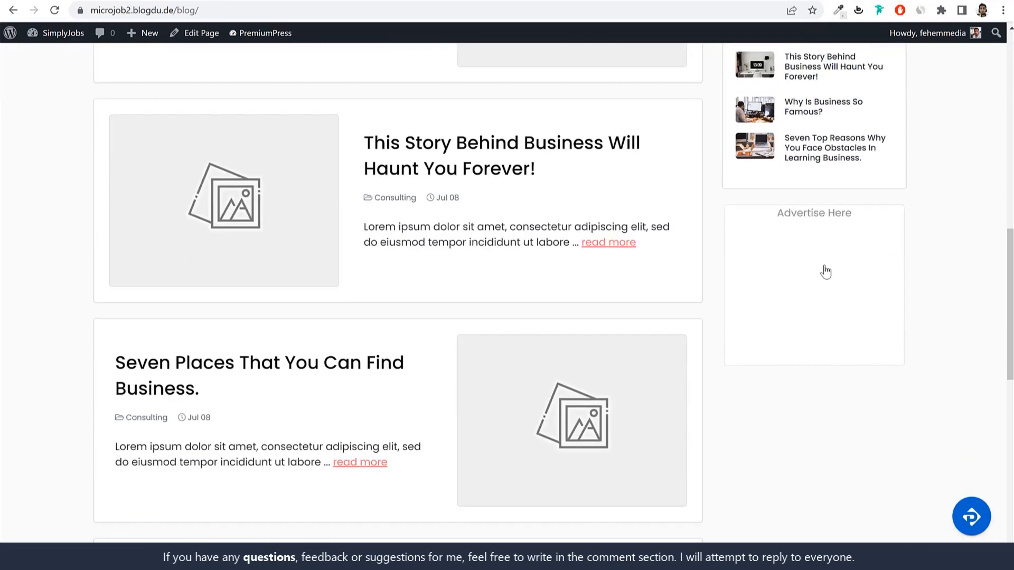
scroll(797, 330, up, 8)
scroll(797, 330, up, 6)
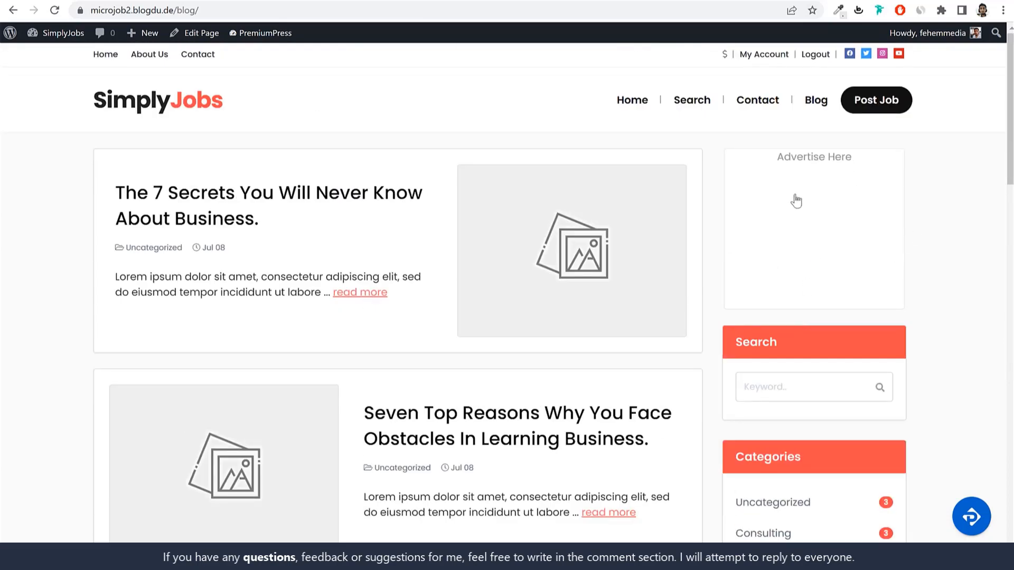
Step: Review the Pricing Plans, each ad slot $30 for 30 days, then return to the admin slots
click(797, 224)
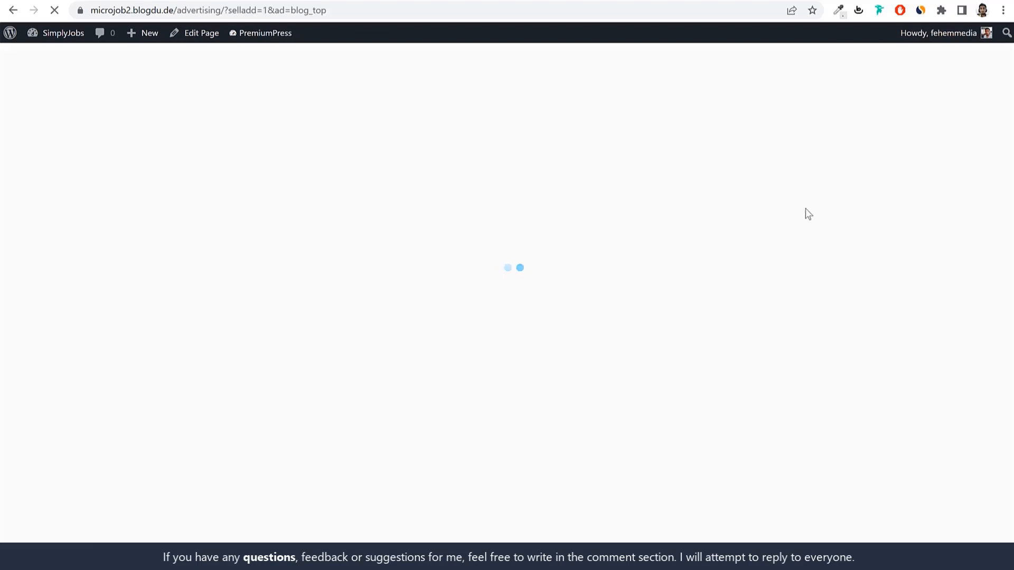
scroll(737, 303, down, 3)
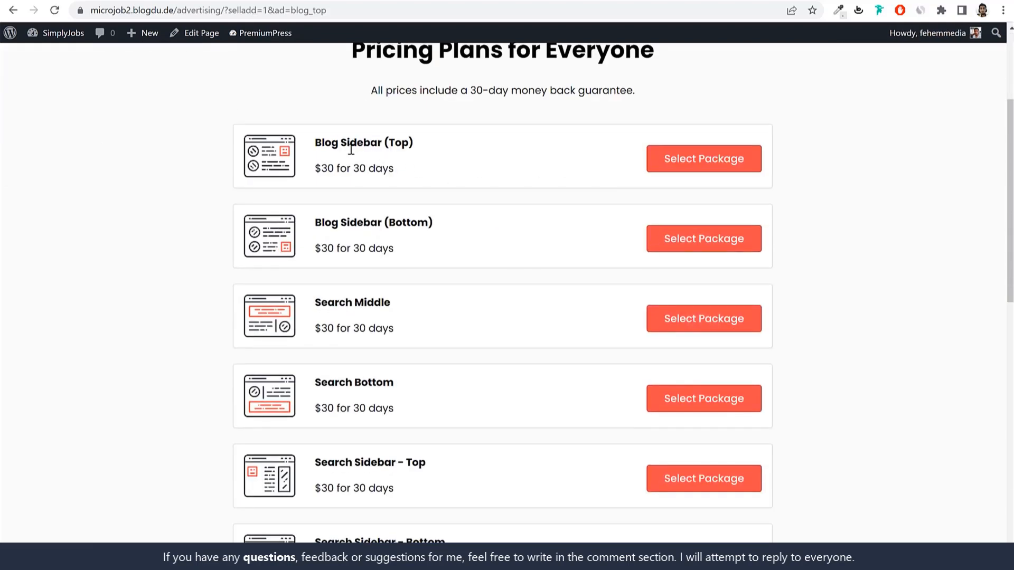
drag(316, 143, 425, 148)
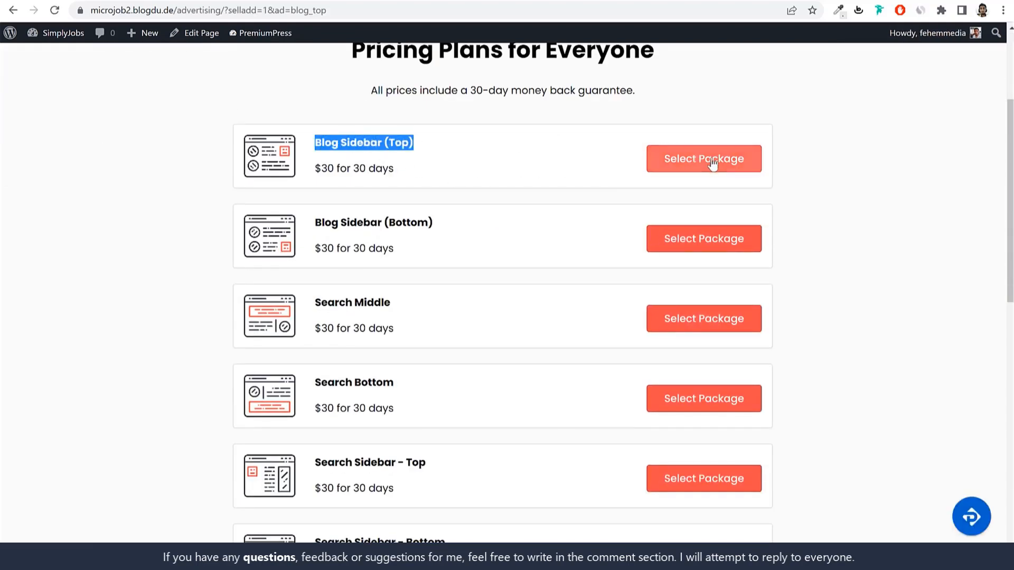
drag(315, 170, 395, 168)
click(423, 167)
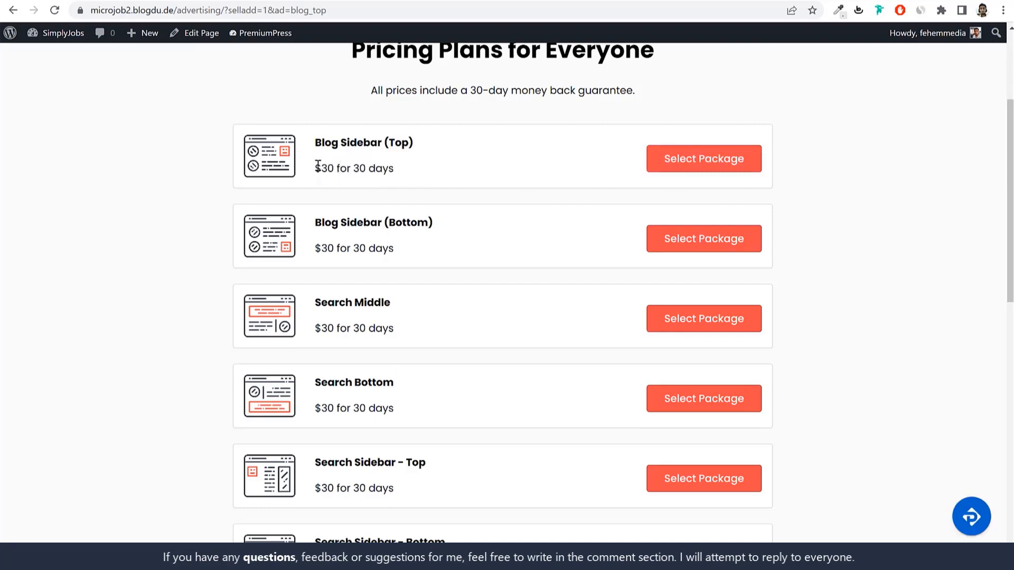
scroll(750, 332, down, 9)
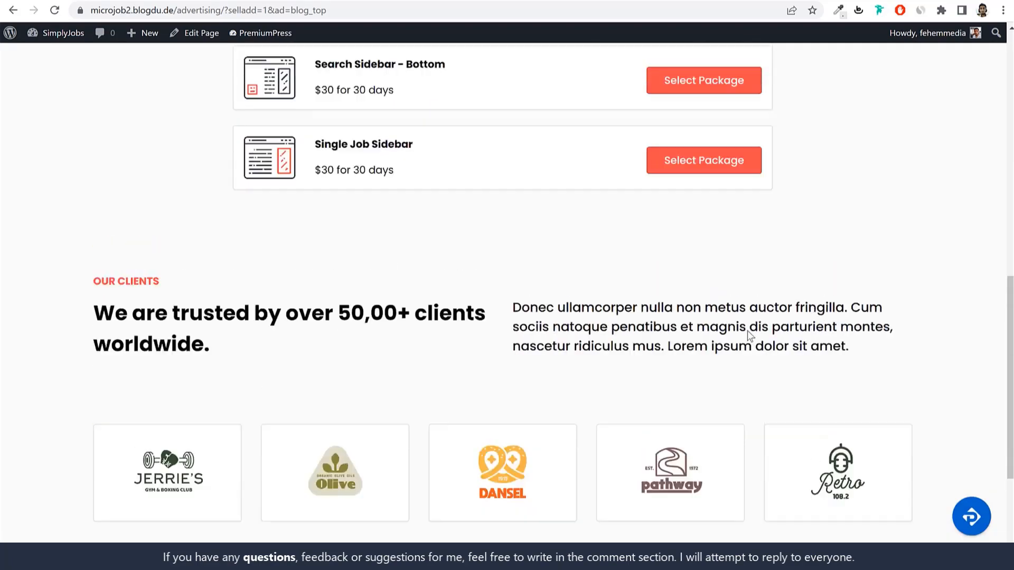
scroll(747, 334, up, 12)
scroll(746, 334, down, 15)
scroll(744, 341, up, 14)
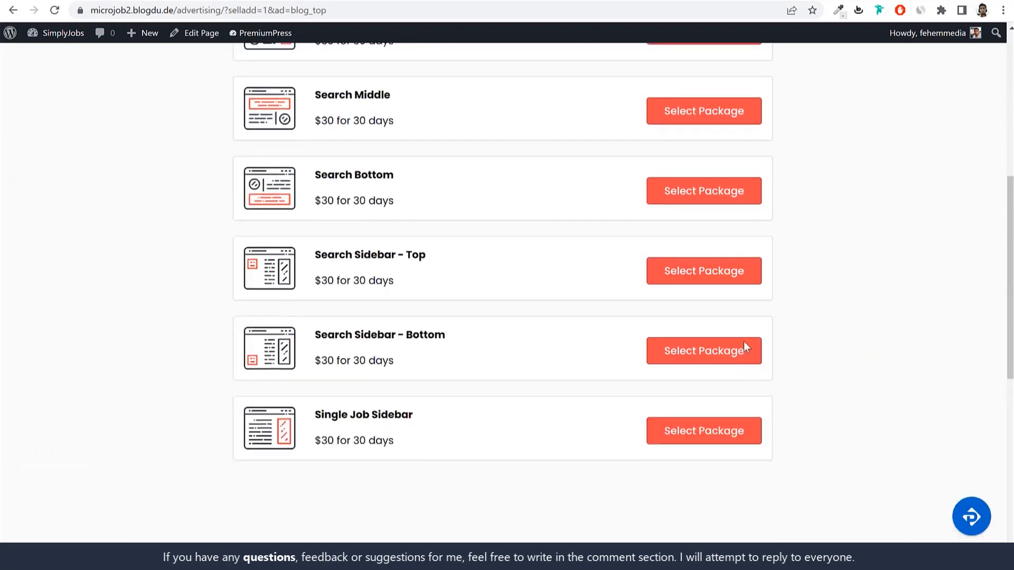
click(257, 1)
scroll(841, 381, down, 4)
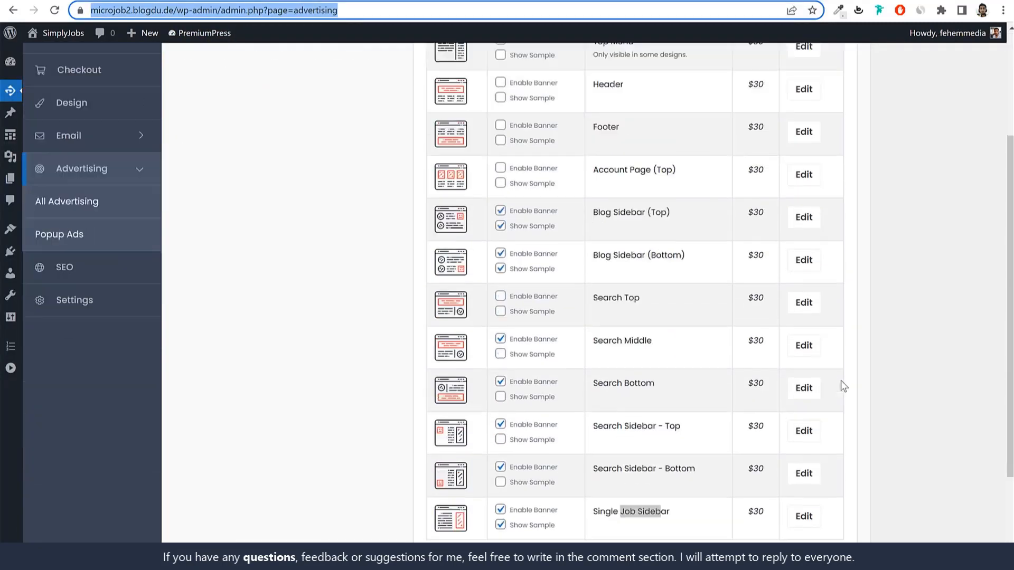
drag(592, 191, 669, 188)
click(802, 191)
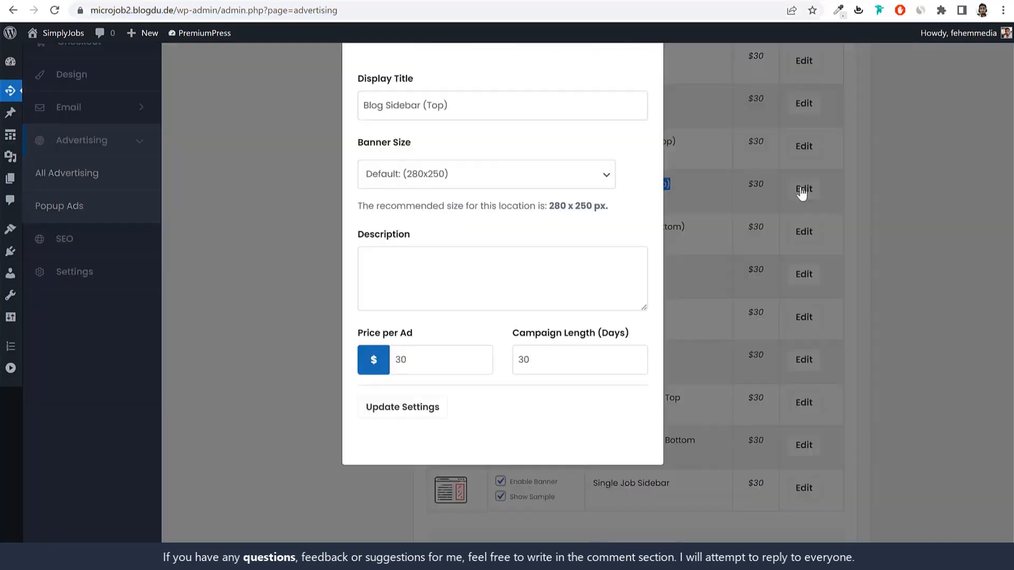
click(453, 187)
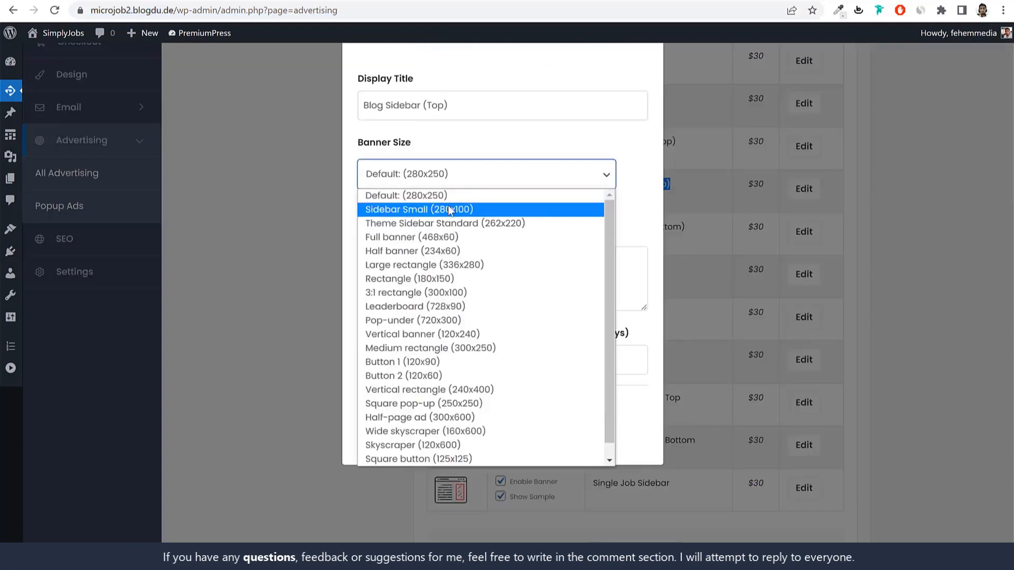
click(451, 194)
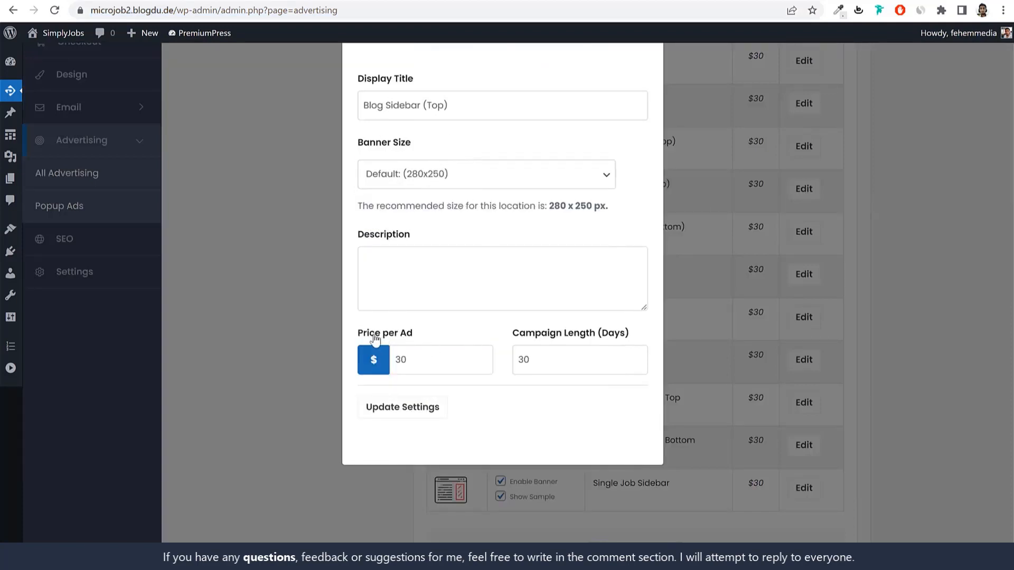
drag(369, 333, 437, 332)
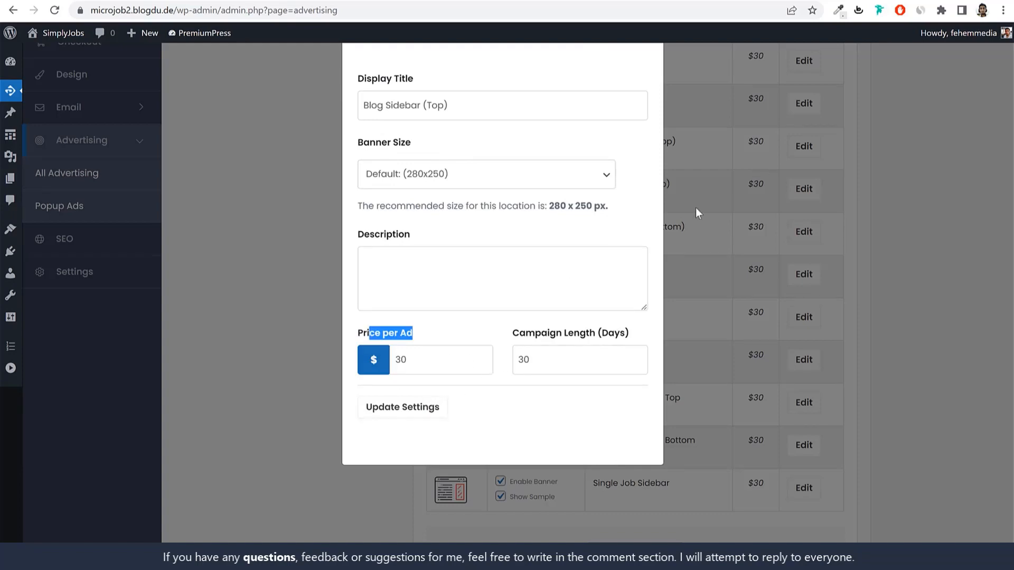
double_click(475, 355)
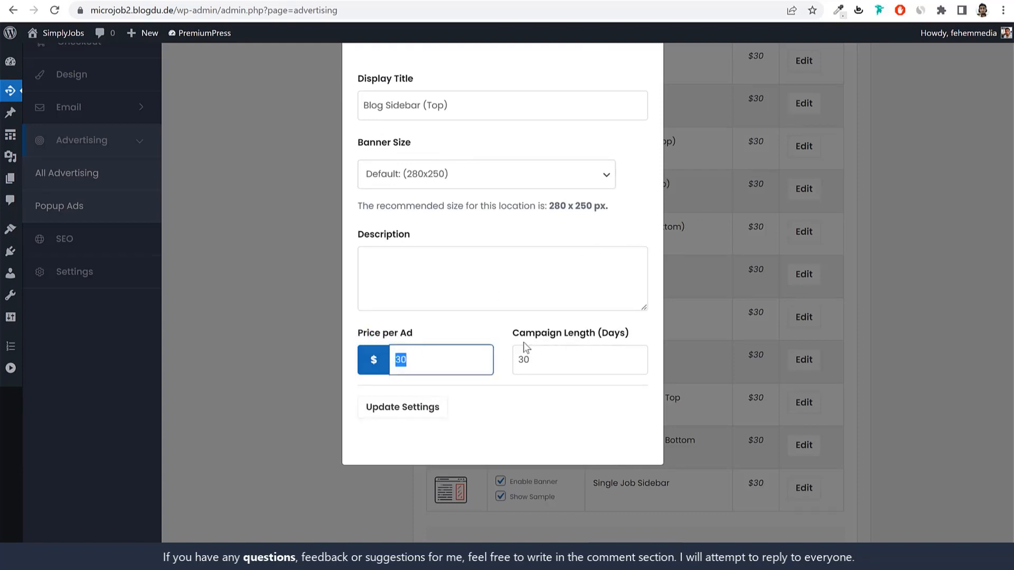
click(839, 317)
scroll(837, 312, up, 4)
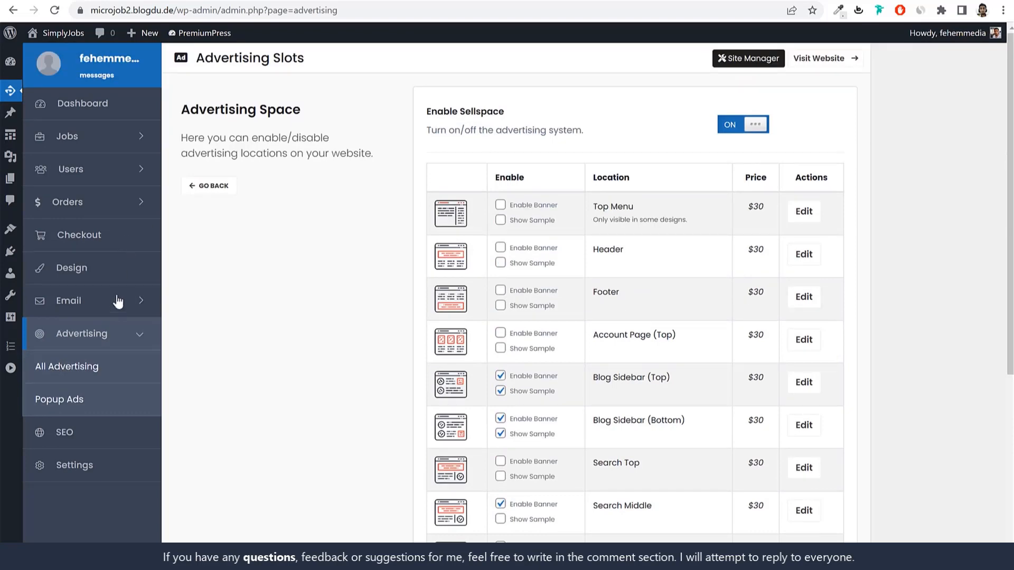
click(100, 273)
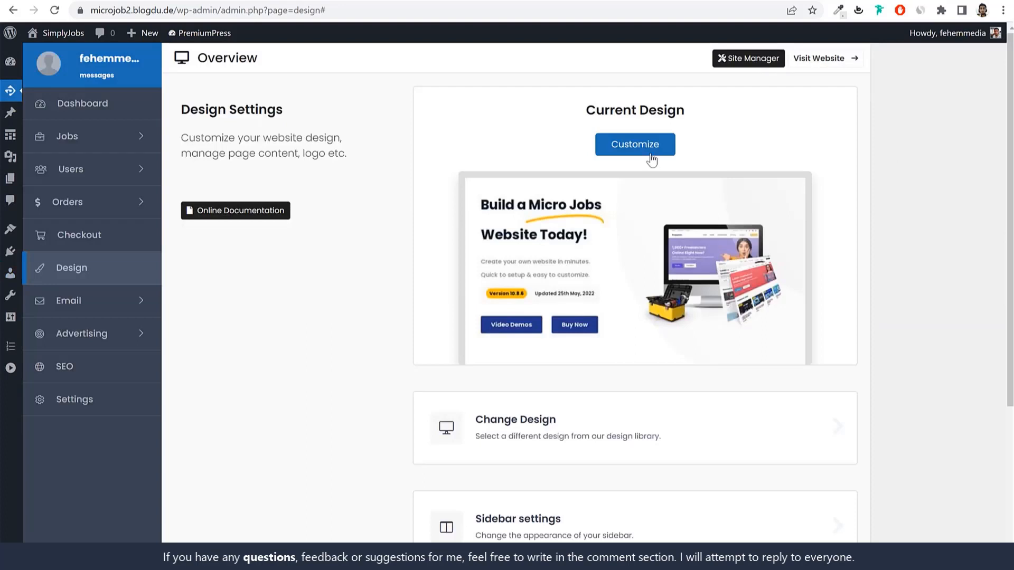
Step: Open the Logo & Fonts settings from the Customize list
click(658, 150)
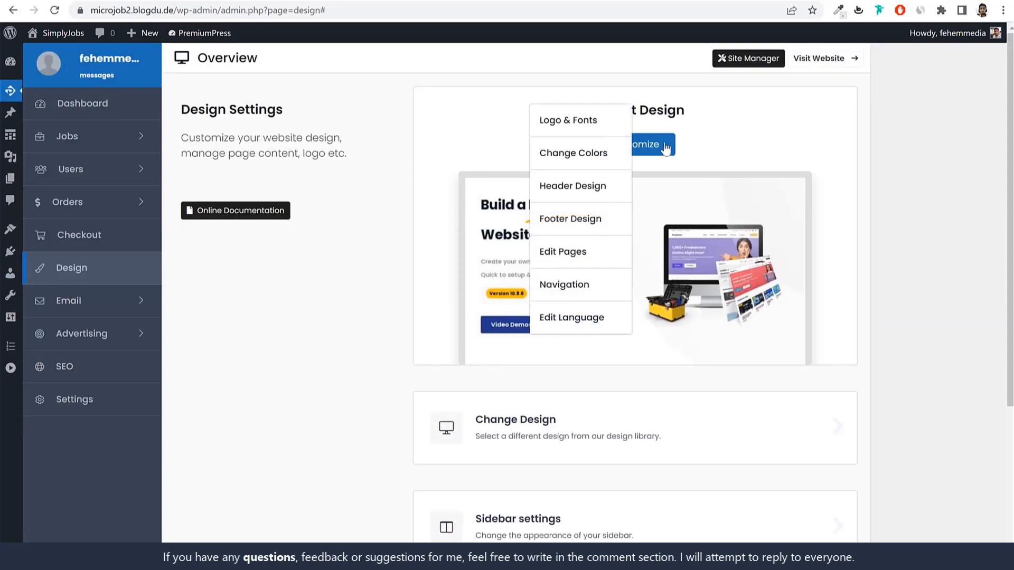
mouse_move(664, 151)
click(574, 123)
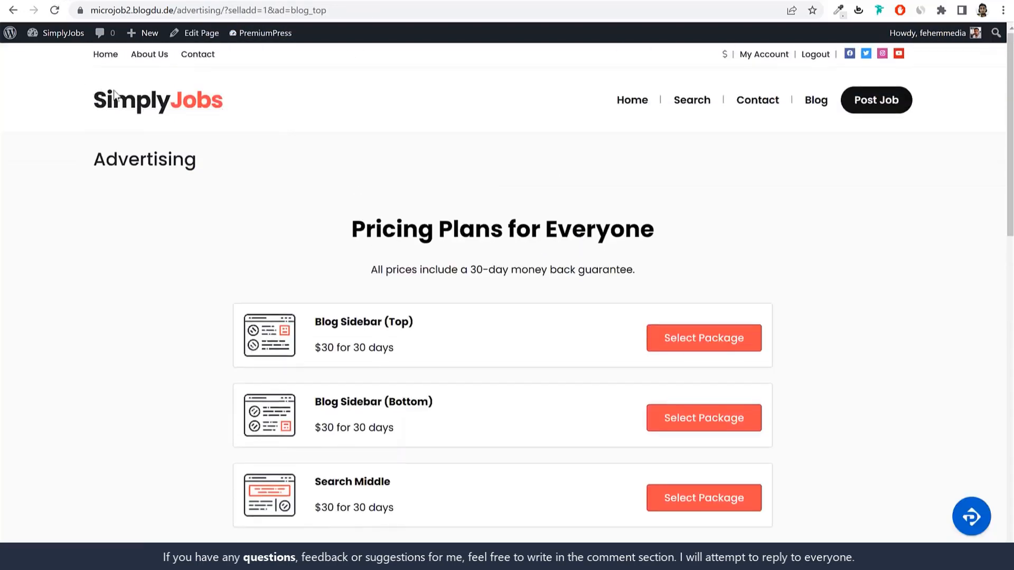
Step: Browse the front-end homepage to see the current logo and fonts
double_click(238, 99)
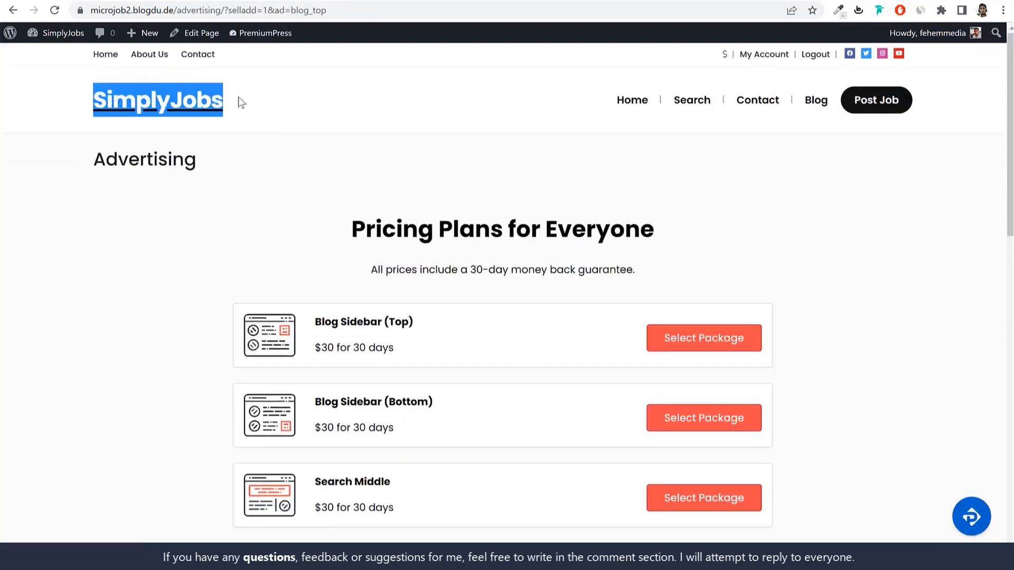
click(239, 101)
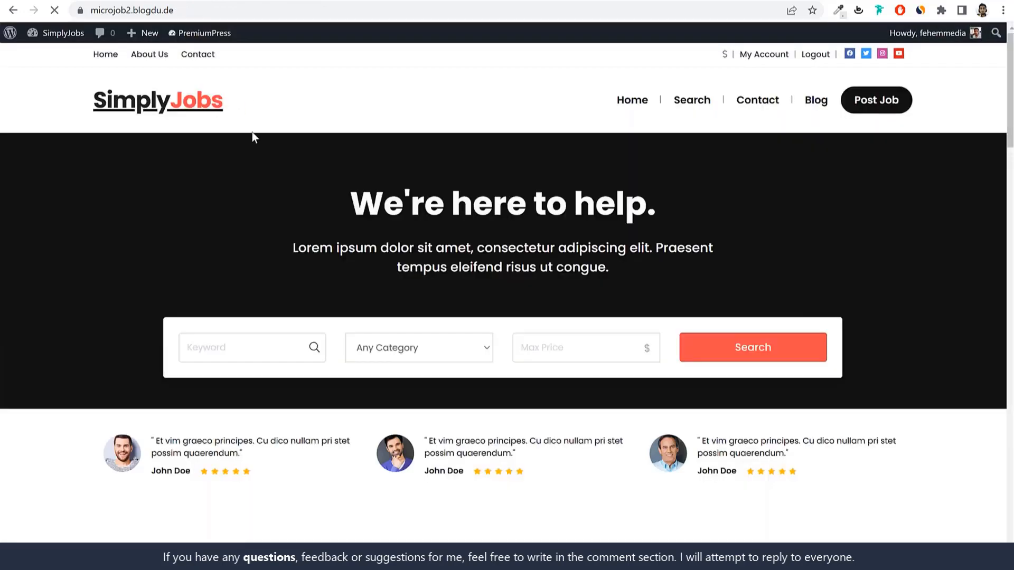
scroll(585, 239, down, 5)
scroll(585, 238, up, 4)
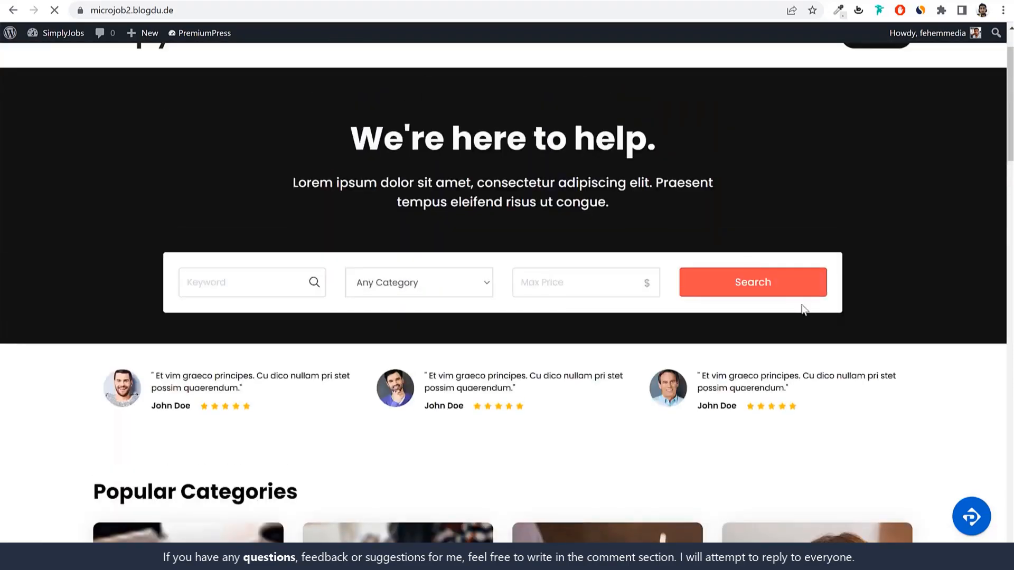
scroll(859, 295, down, 11)
scroll(861, 301, down, 10)
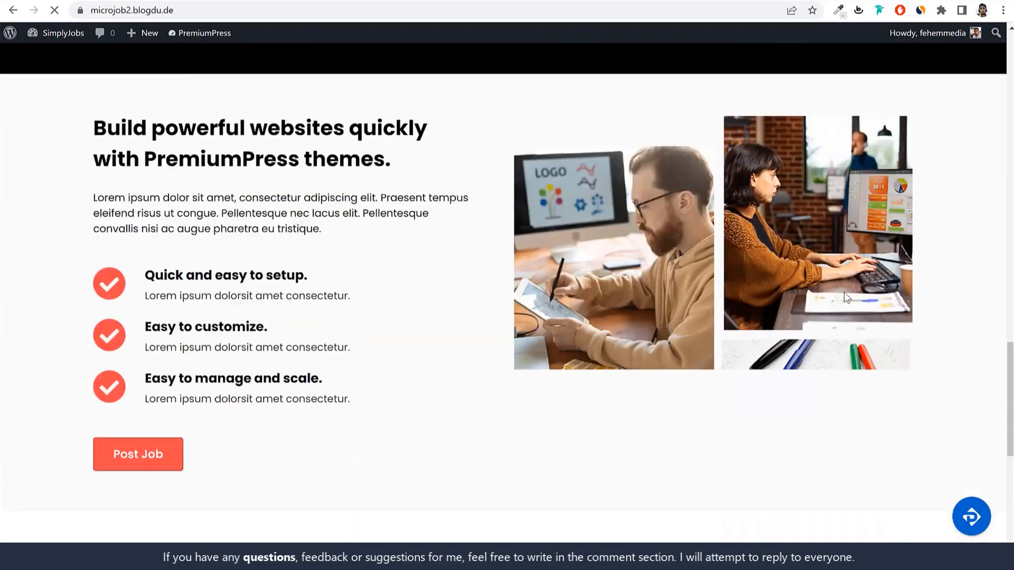
scroll(180, 455, up, 20)
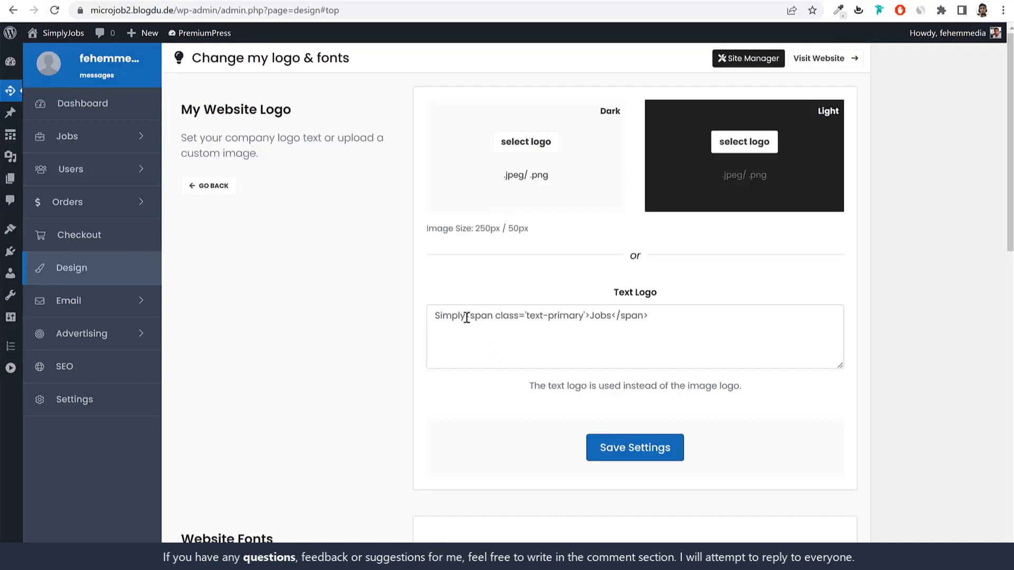
Step: Replace 'Simply' with 'Fiverr' and 'Jobs' with 'Site' in the Text Logo and save
double_click(445, 317)
text(Fiverr)
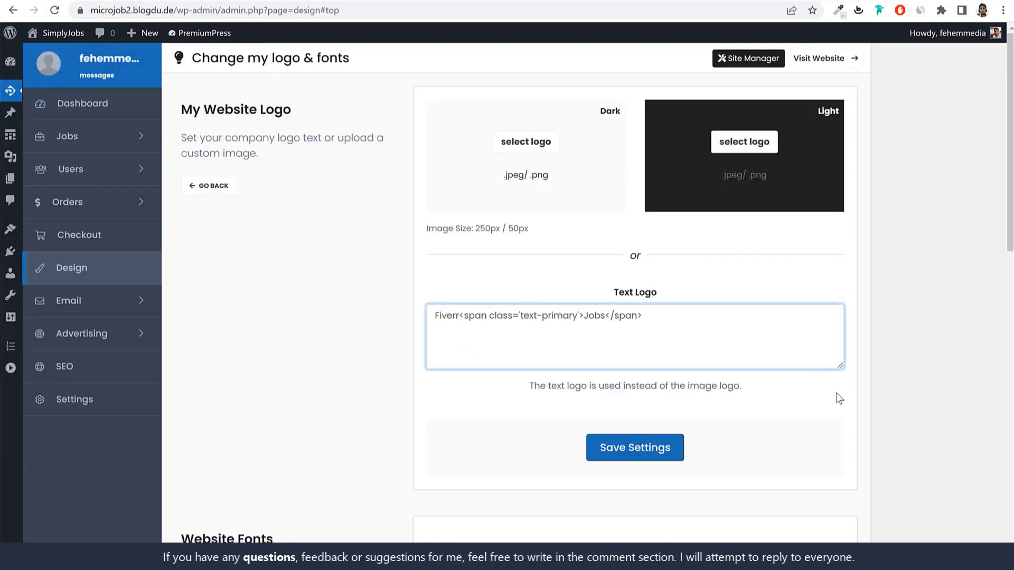
drag(606, 316, 587, 315)
text(Site)
scroll(682, 461, down, 5)
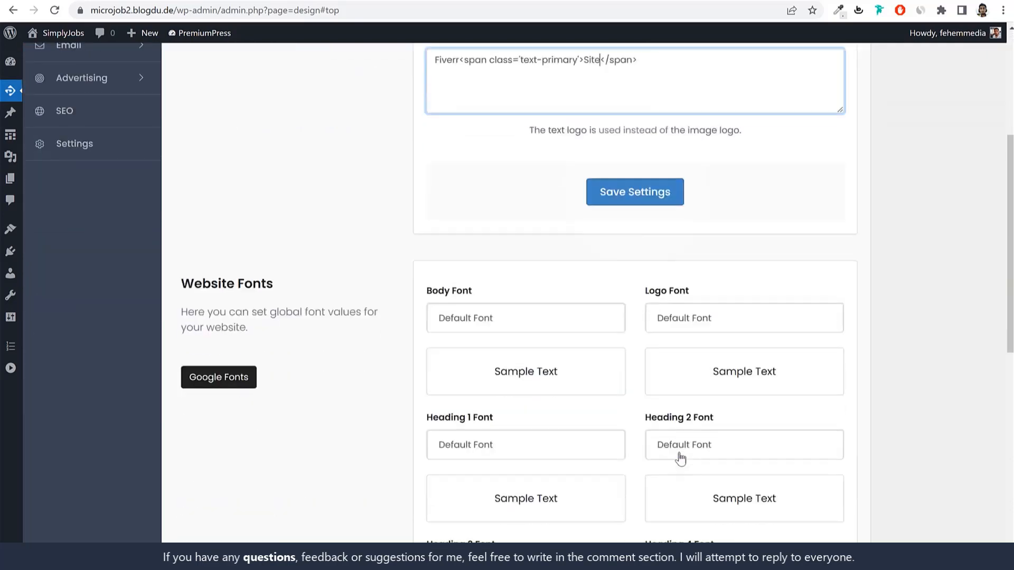
click(625, 203)
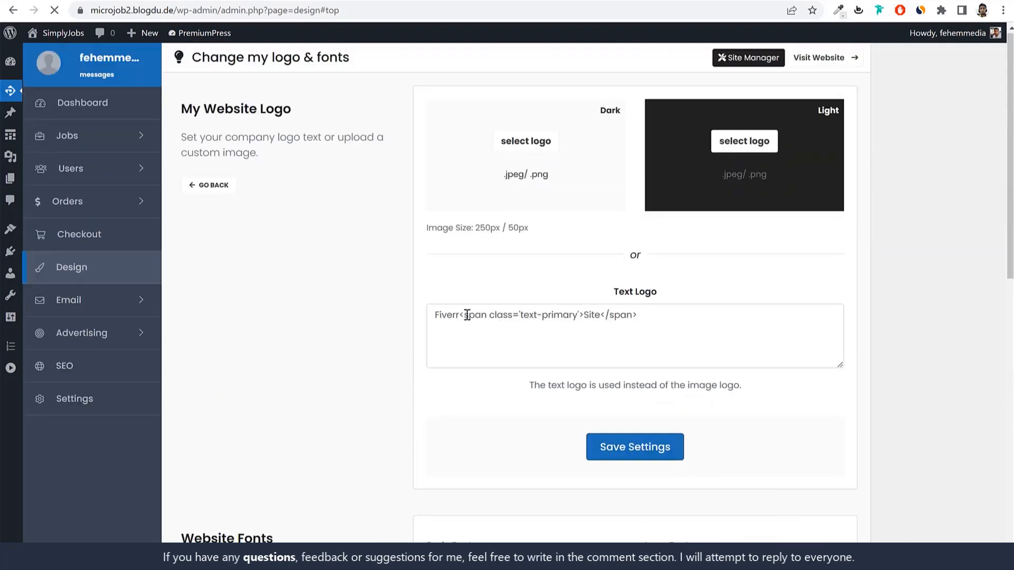
drag(460, 315, 414, 315)
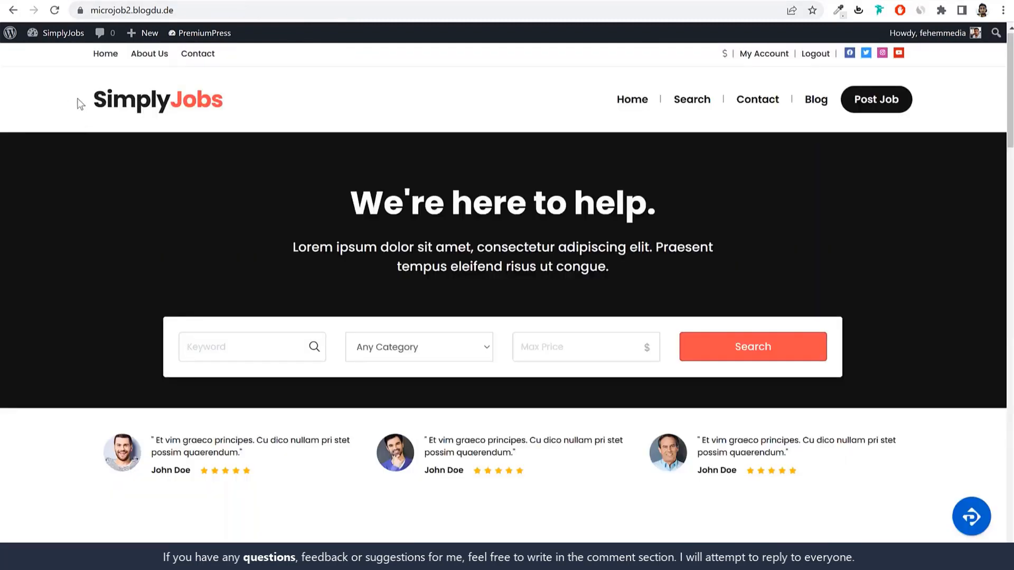
drag(79, 103, 167, 106)
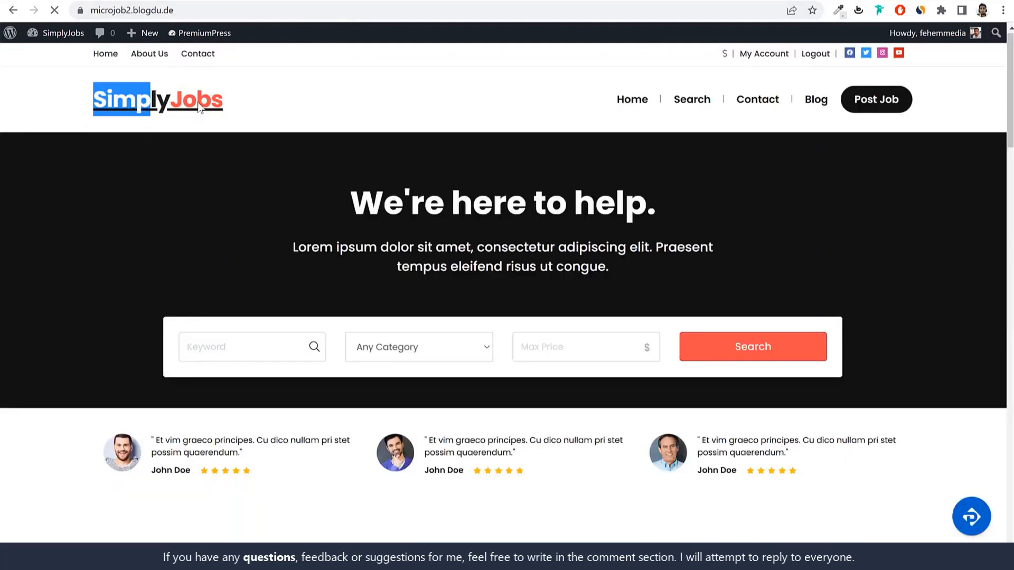
click(211, 100)
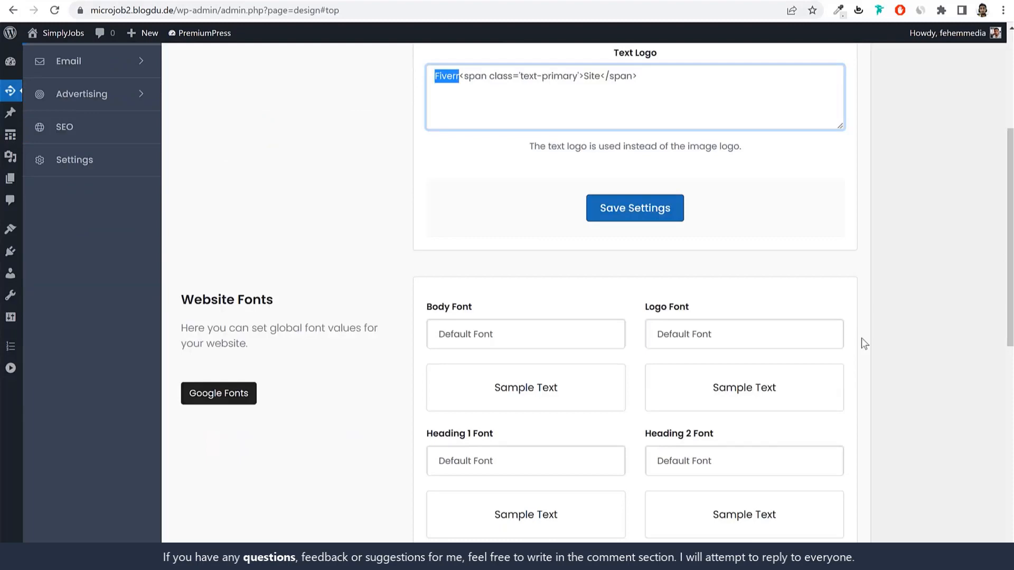
scroll(914, 321, down, 3)
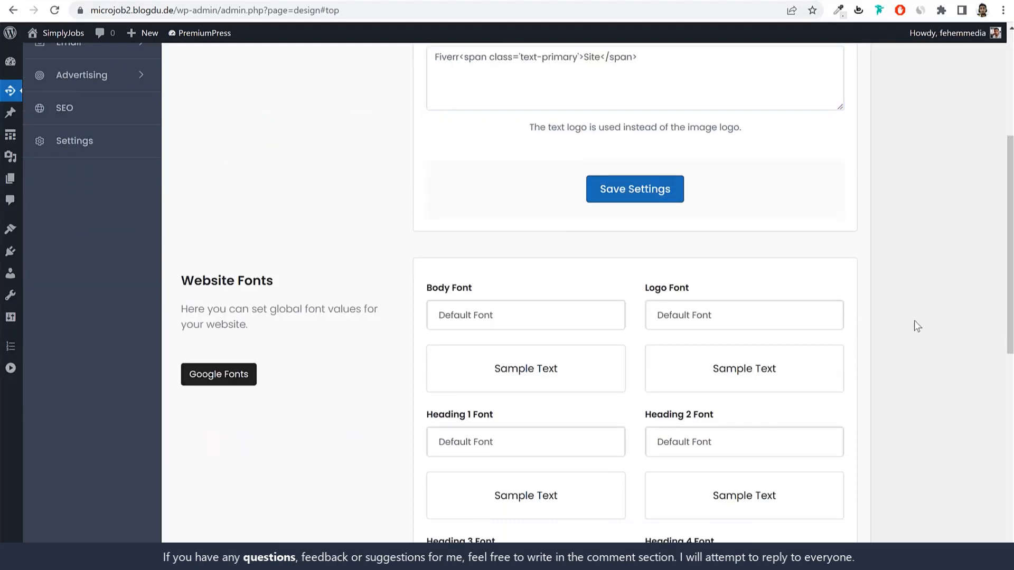
click(511, 189)
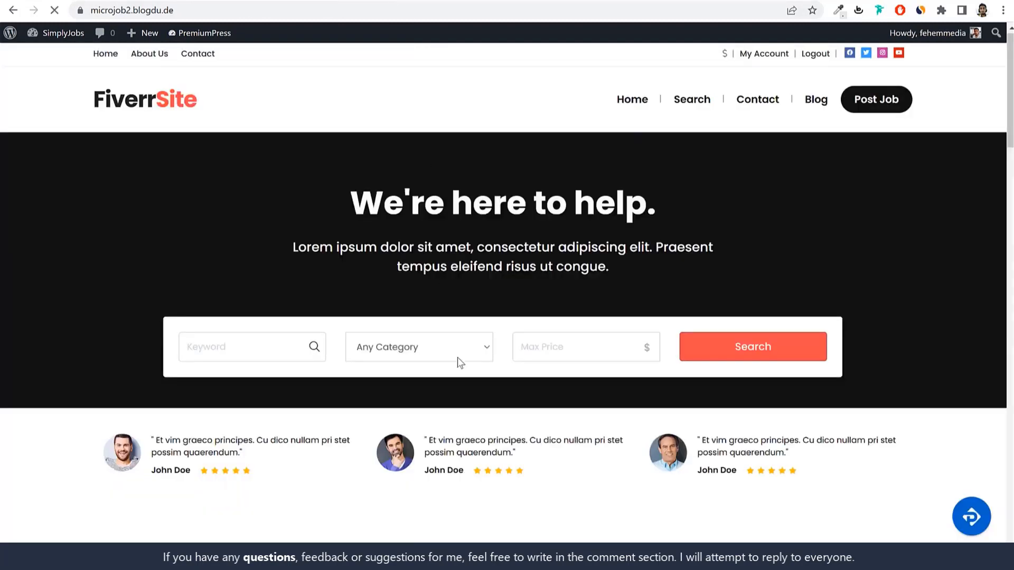
scroll(457, 360, down, 4)
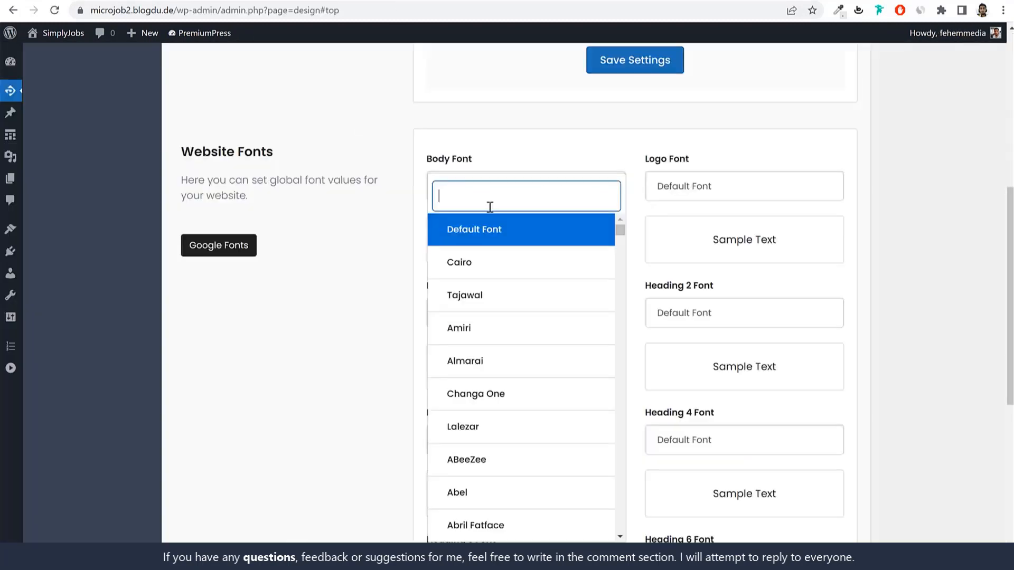
scroll(579, 415, down, 10)
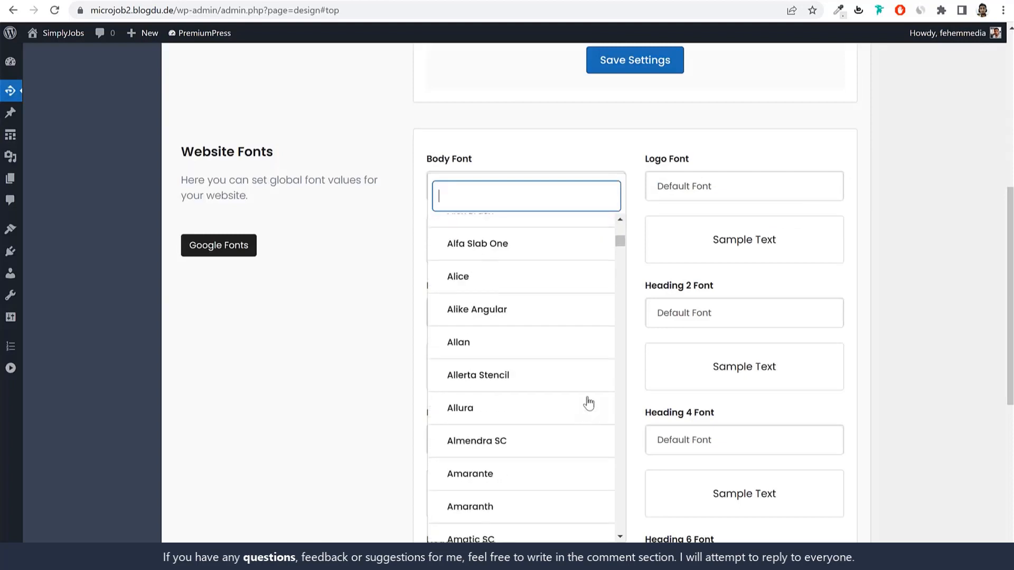
drag(621, 241, 626, 550)
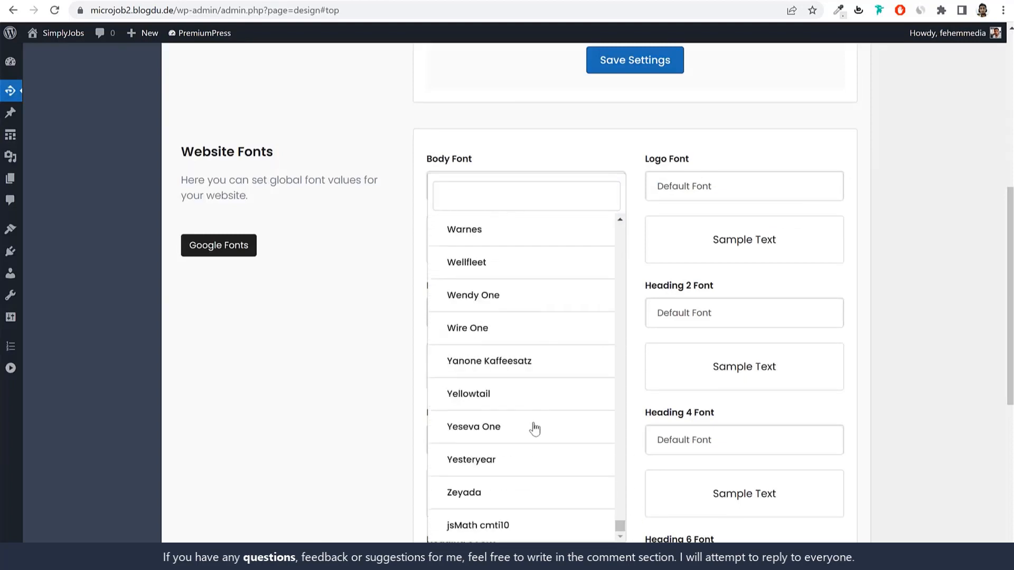
click(1001, 262)
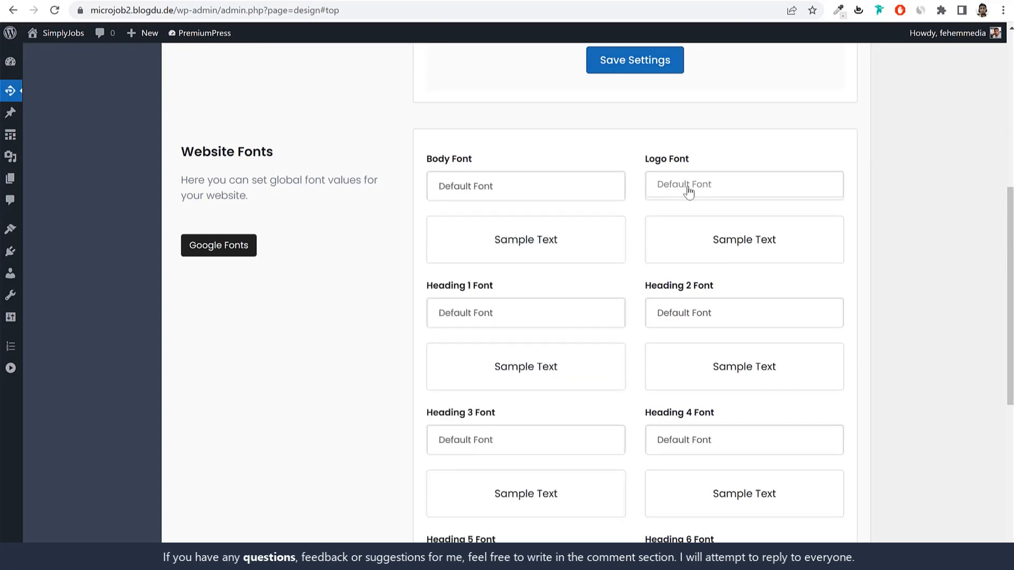
scroll(837, 288, down, 7)
scroll(836, 322, up, 15)
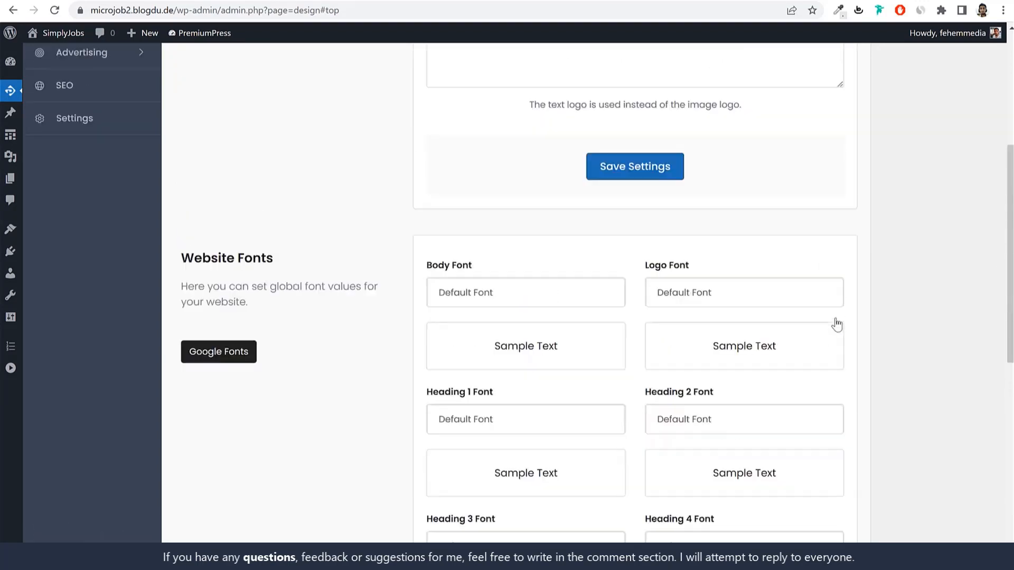
scroll(845, 238, down, 10)
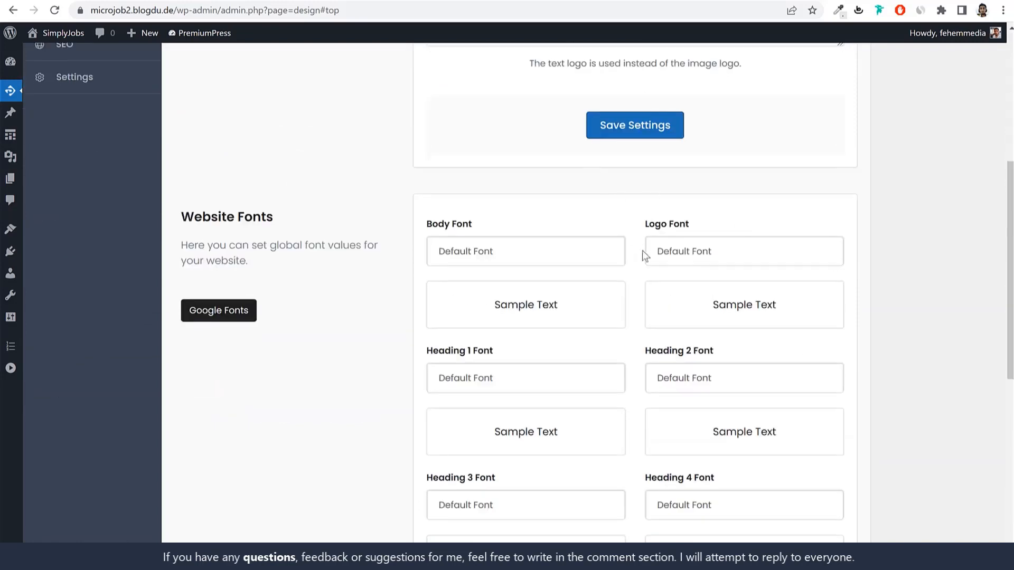
scroll(636, 284, up, 10)
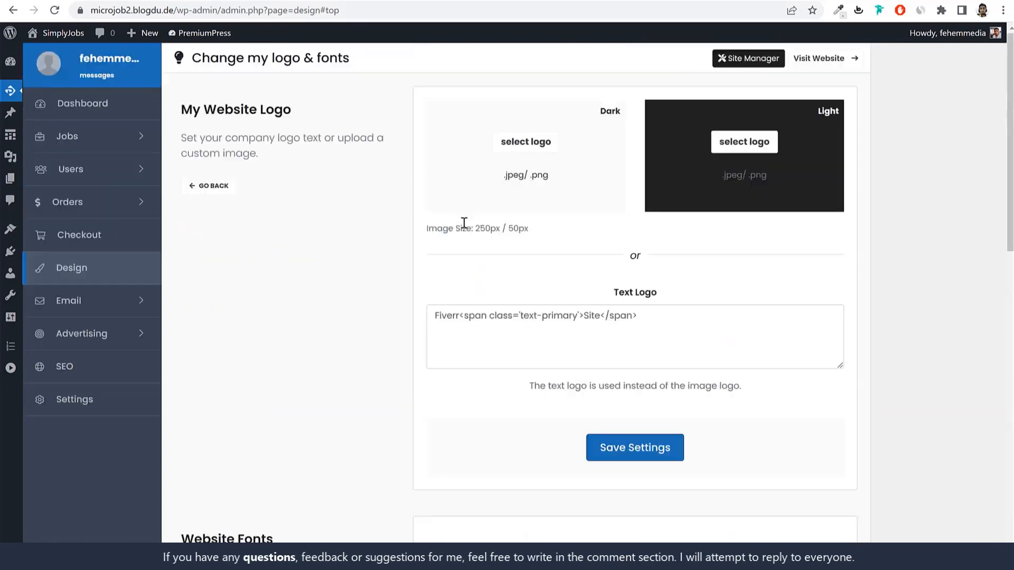
Step: Open the Change Colors settings from the Design overview's Customize list
click(215, 186)
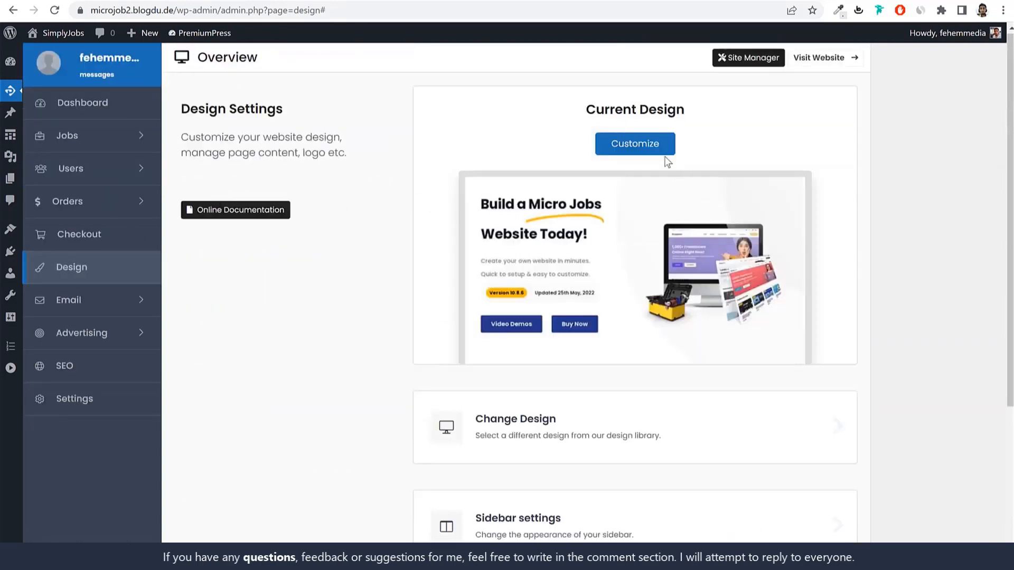
click(666, 156)
click(578, 157)
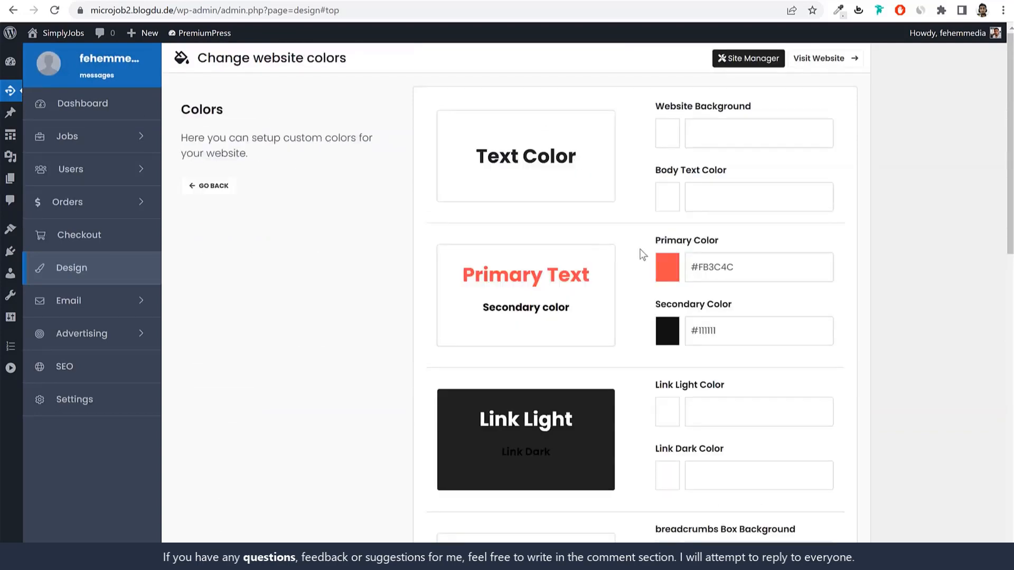
Step: Shift the primary colour from red #FB3C4C to orange #FB9D3C and save
click(758, 269)
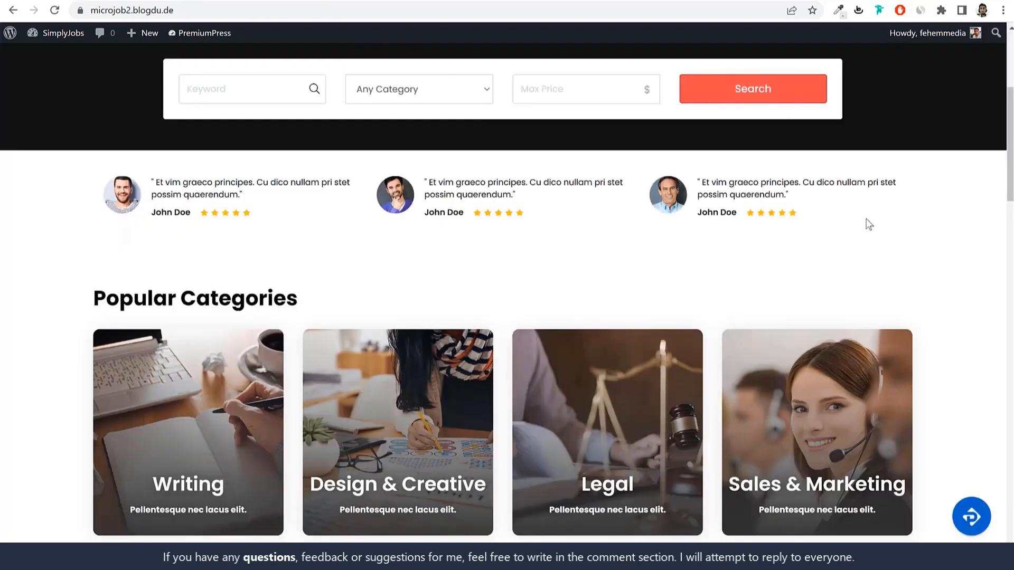
scroll(868, 225, up, 5)
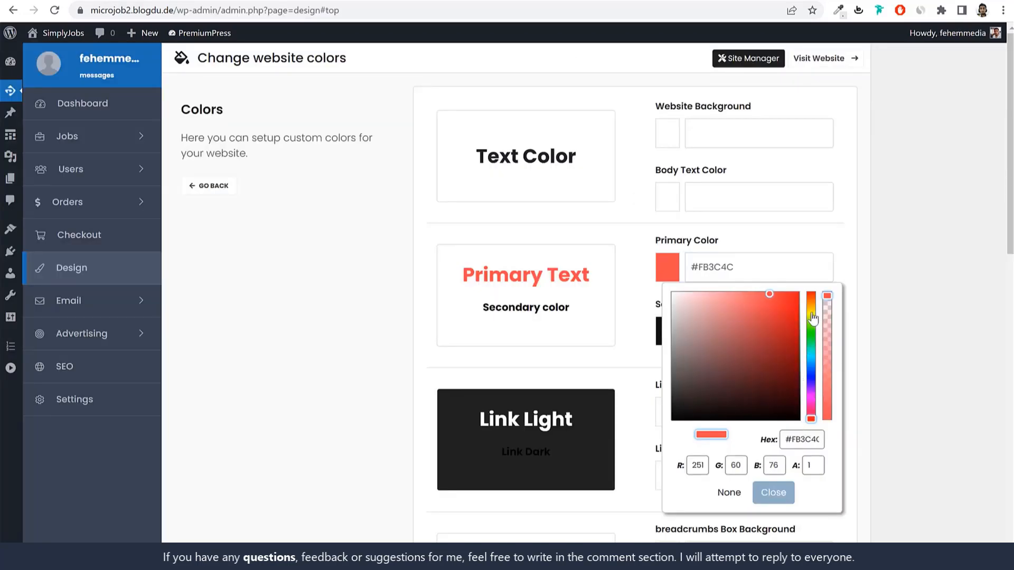
drag(812, 314, 811, 303)
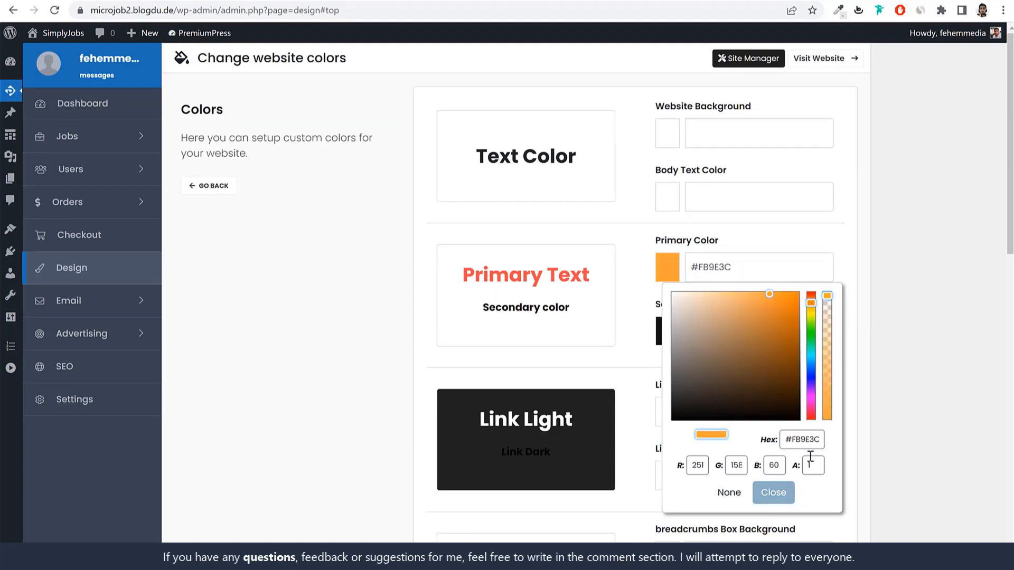
click(774, 492)
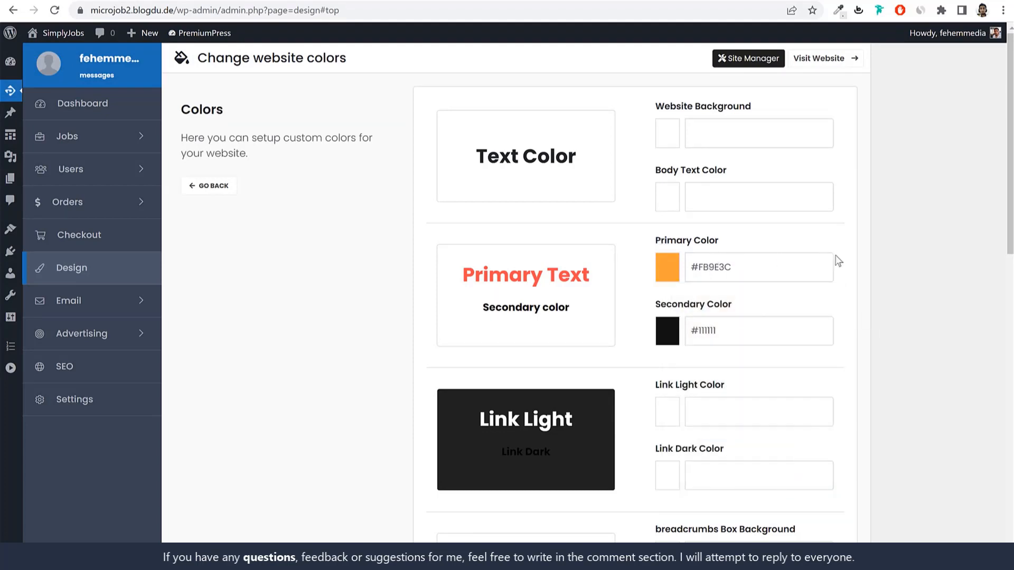
scroll(822, 291, down, 1)
scroll(792, 237, up, 1)
scroll(739, 348, down, 12)
click(647, 454)
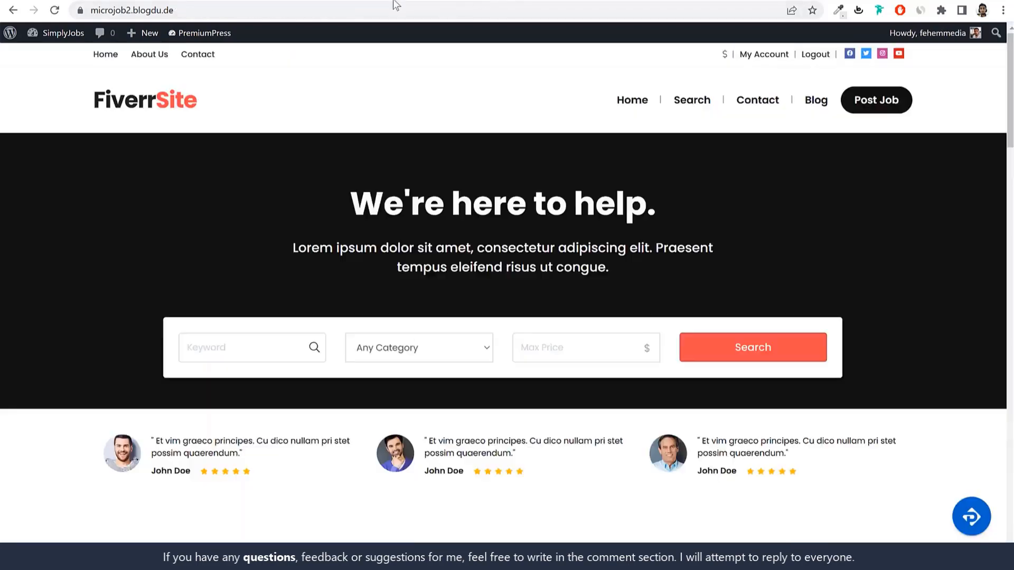
Step: Reload the FiverrSite homepage to check the orange accents, then return to the Design overview
click(395, 11)
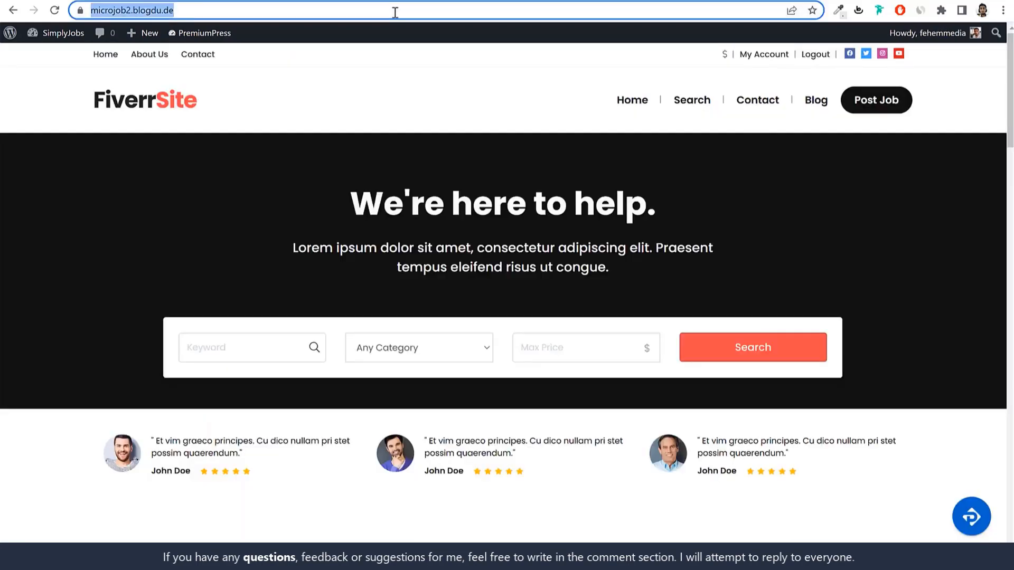
key(Return)
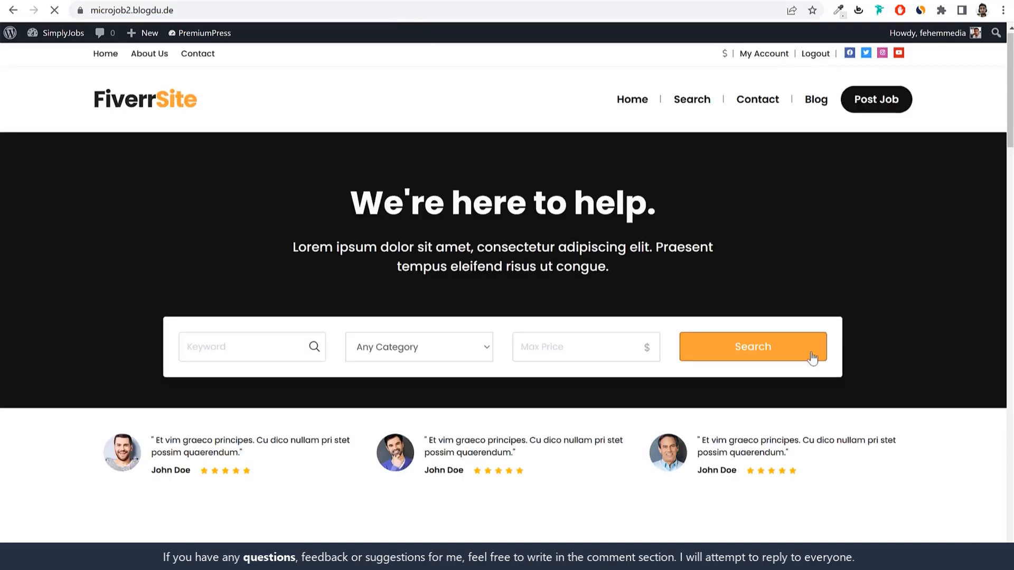
scroll(794, 312, down, 5)
scroll(790, 336, down, 10)
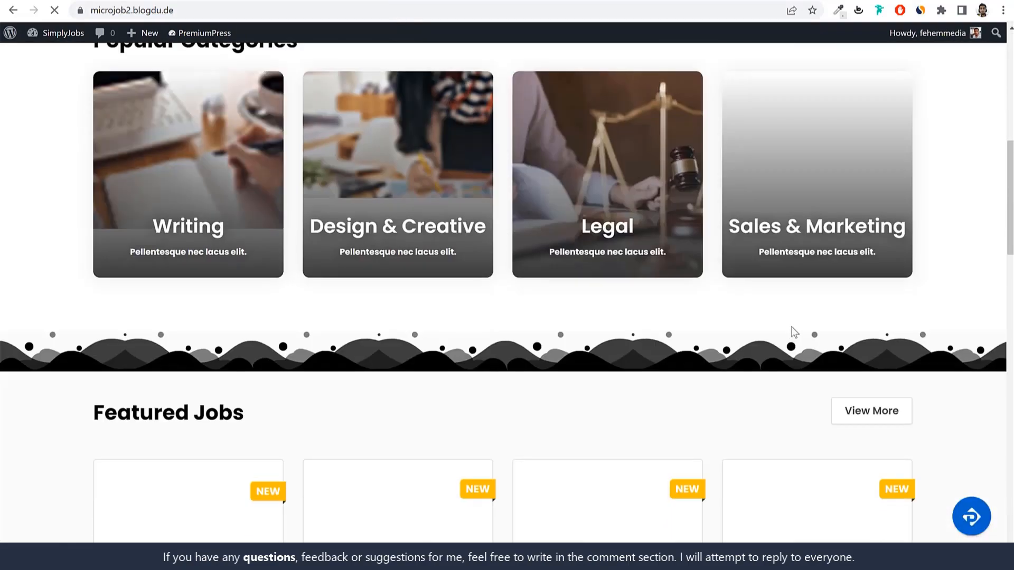
scroll(654, 385, down, 6)
scroll(927, 350, down, 15)
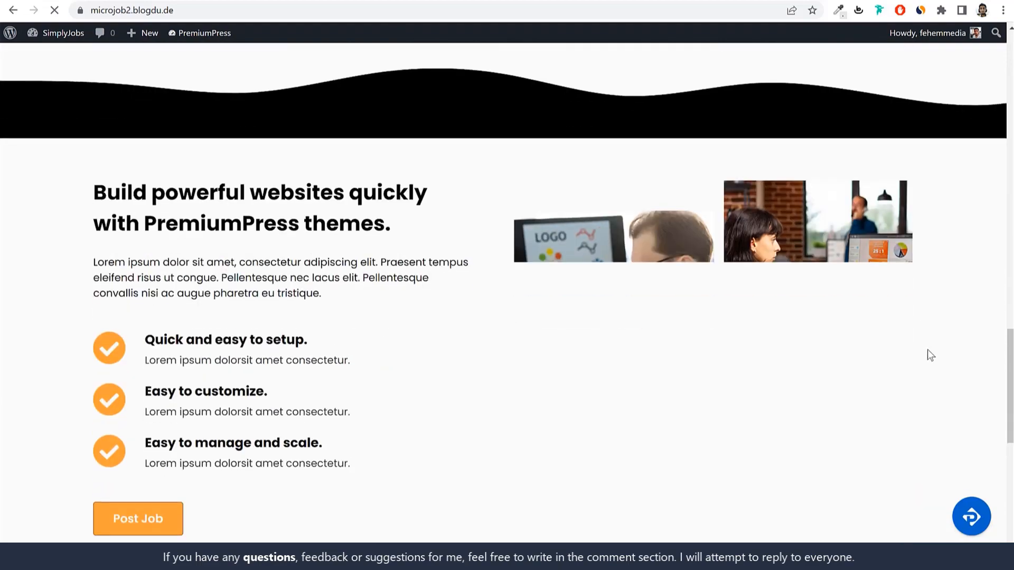
scroll(927, 348, up, 20)
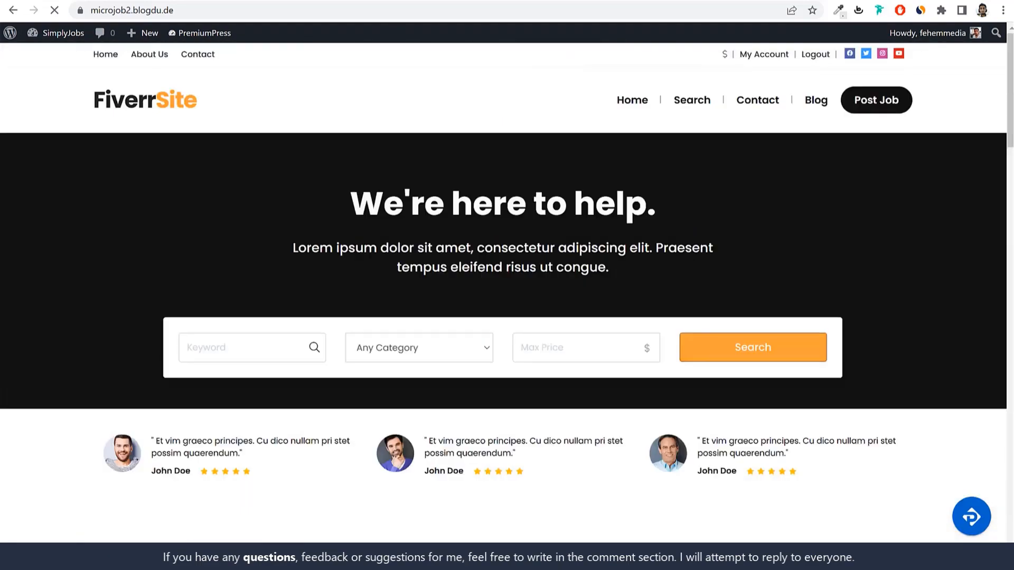
scroll(844, 264, down, 15)
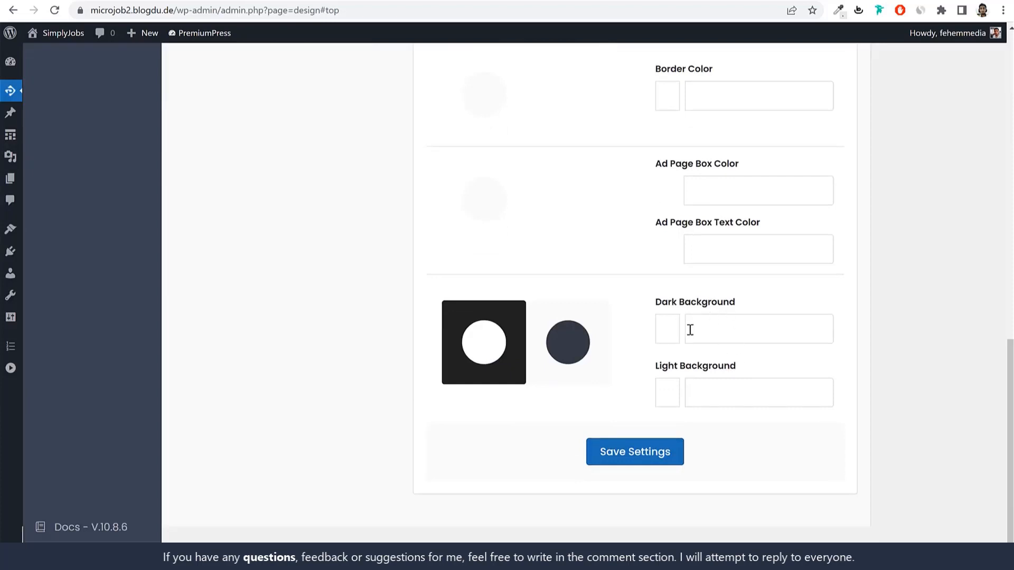
scroll(757, 340, up, 15)
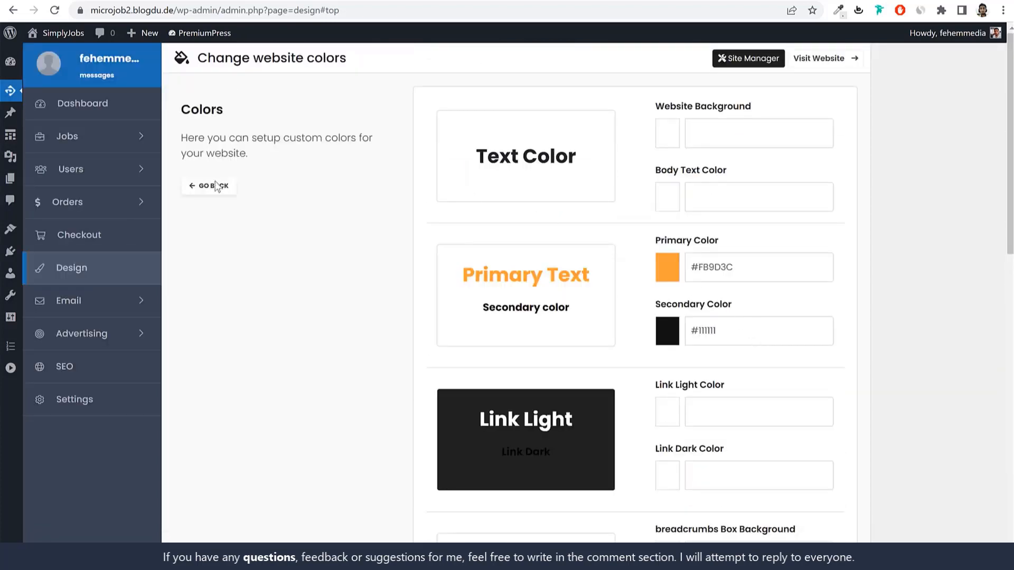
click(214, 185)
click(653, 144)
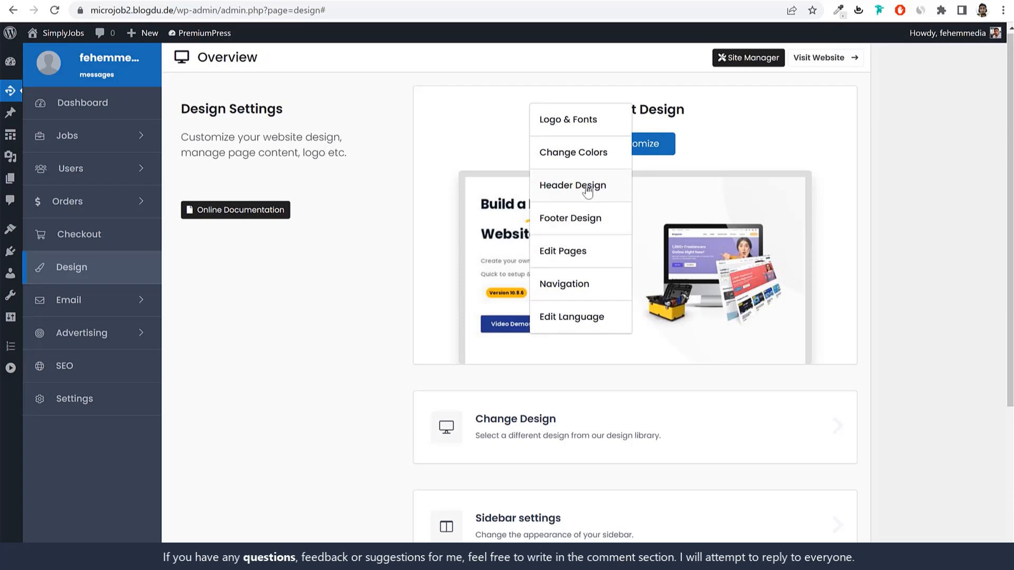
Step: Apply header Style 135 from the Header Design choices
click(592, 187)
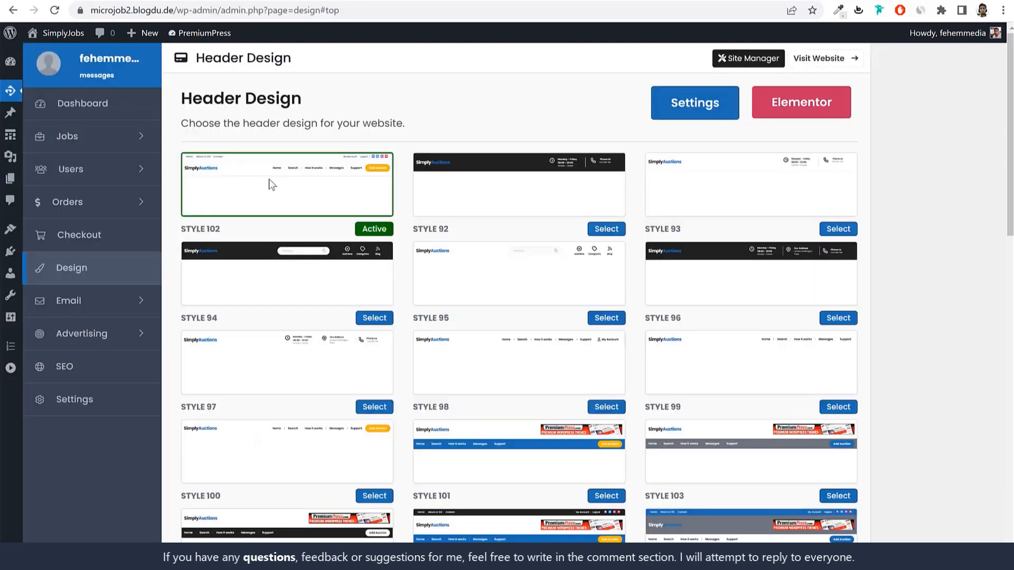
scroll(915, 308, down, 6)
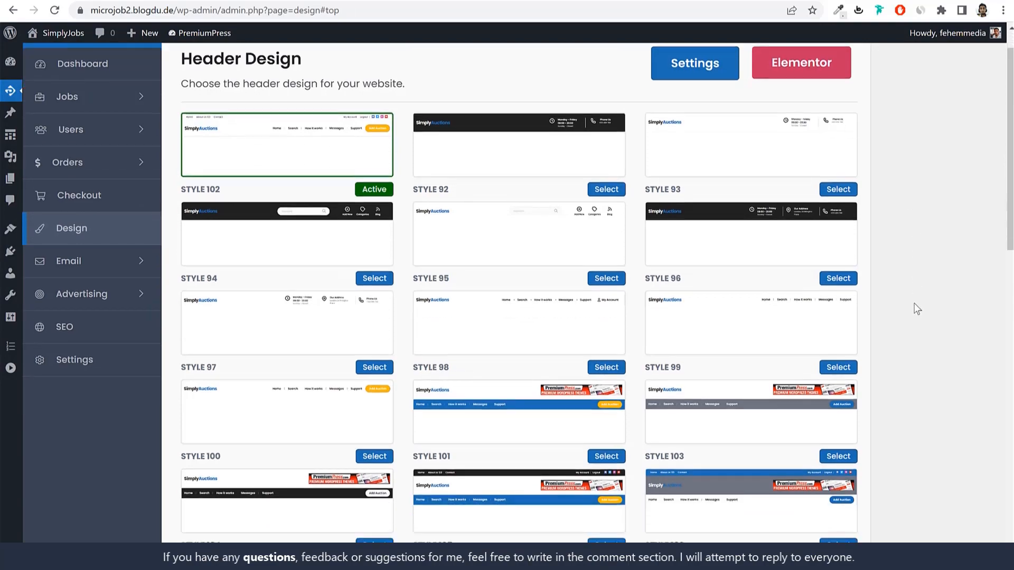
scroll(448, 335, down, 10)
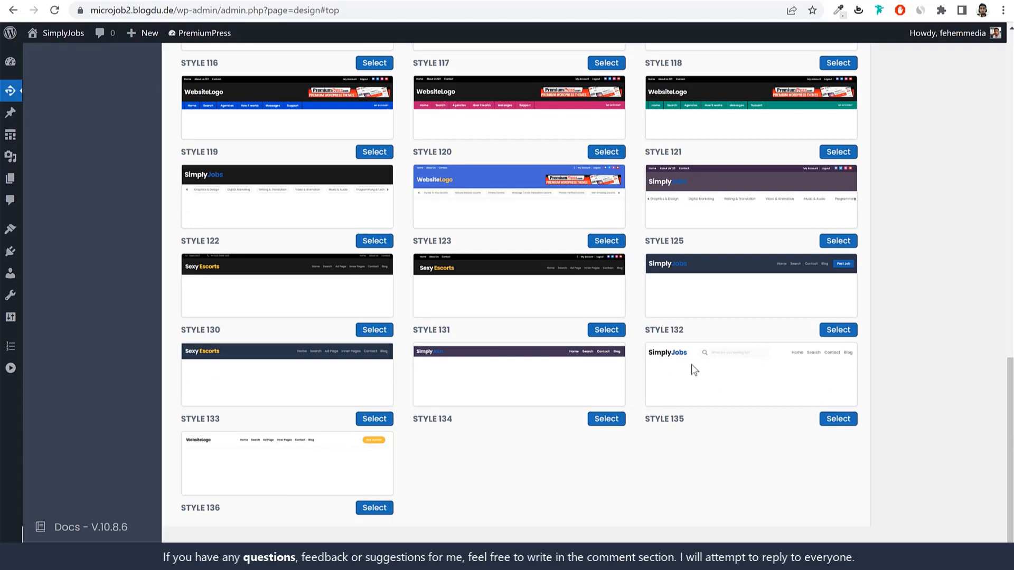
click(839, 421)
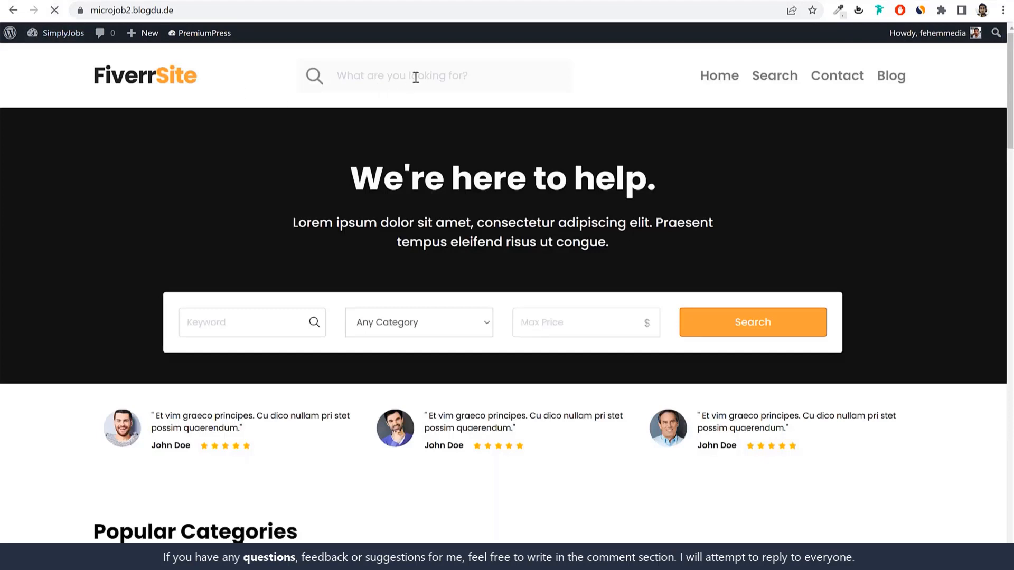
Step: Try the new central search box in the homepage header
click(411, 77)
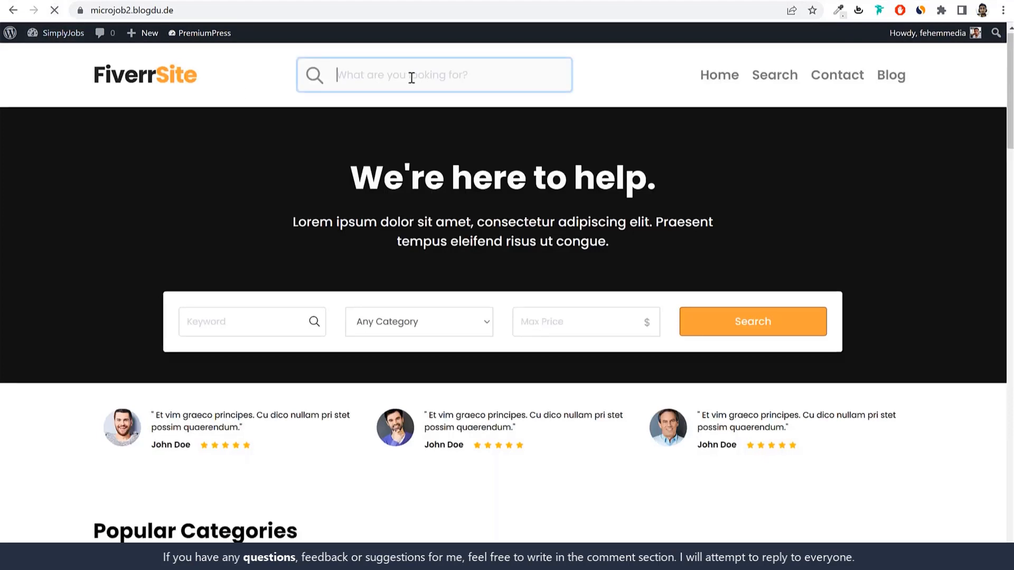
click(670, 82)
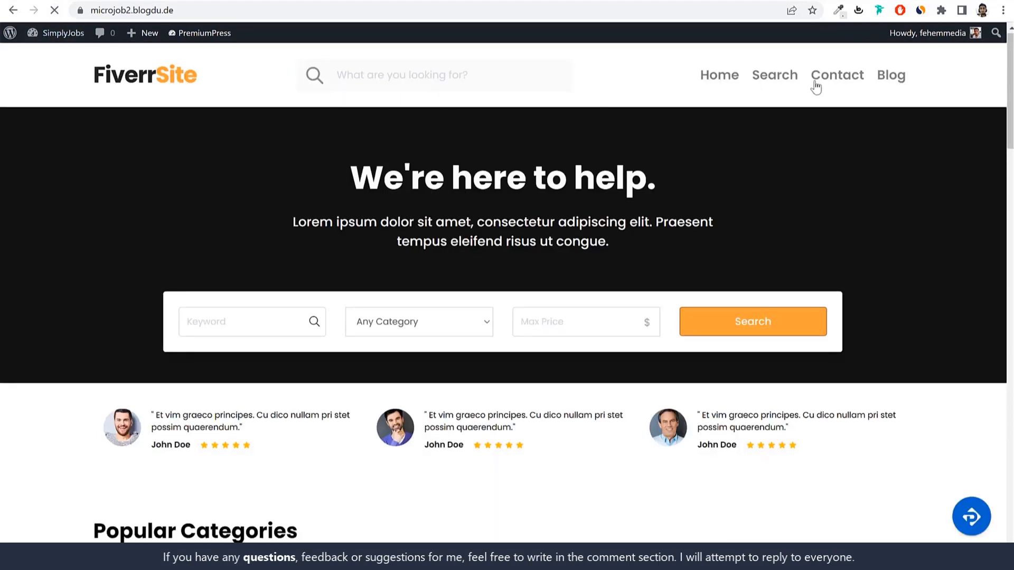
click(486, 74)
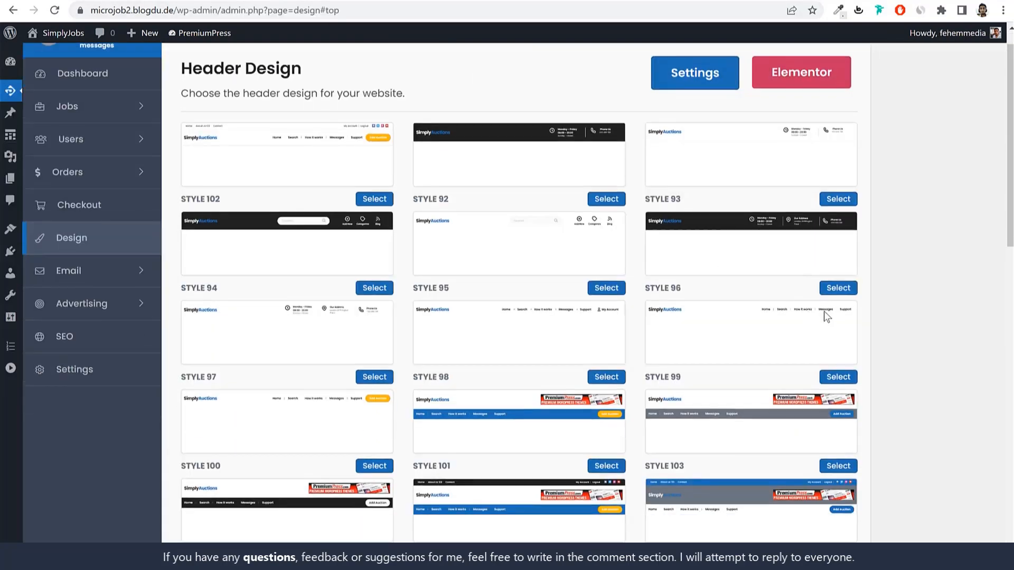
Step: Apply header Style 116 and check its Home, About Us, Contact top menu
scroll(935, 313, down, 10)
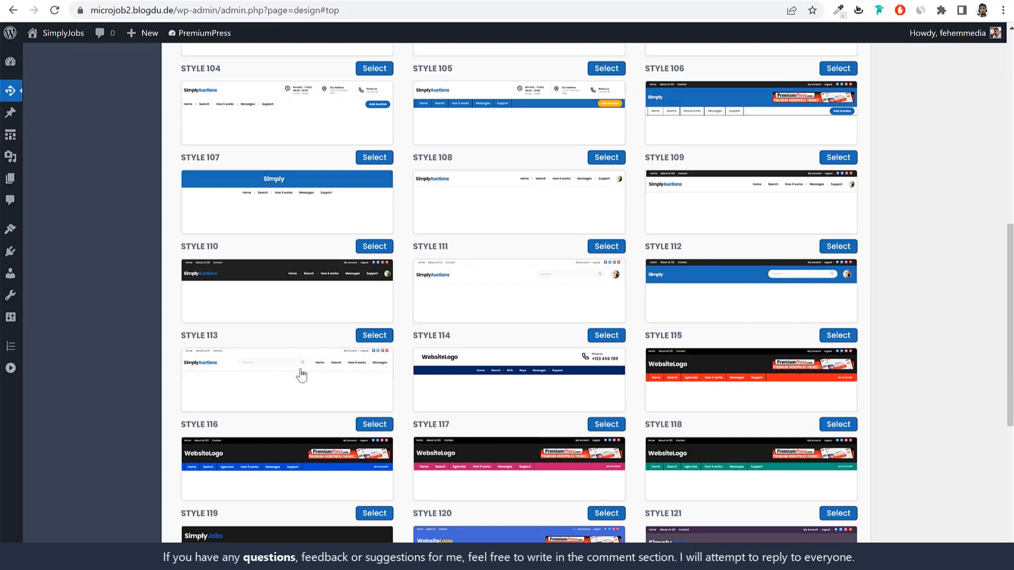
click(374, 424)
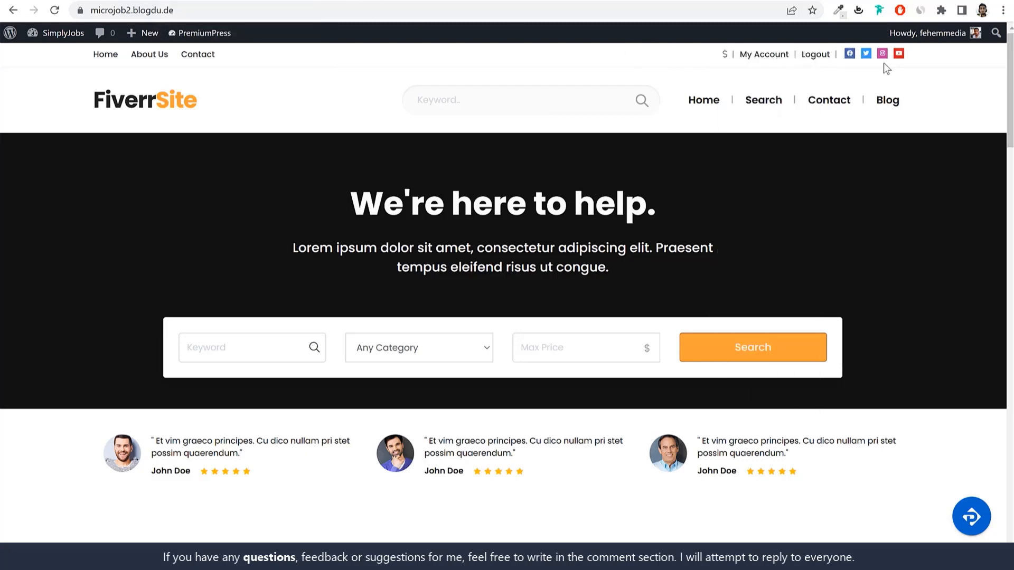
drag(229, 60, 94, 55)
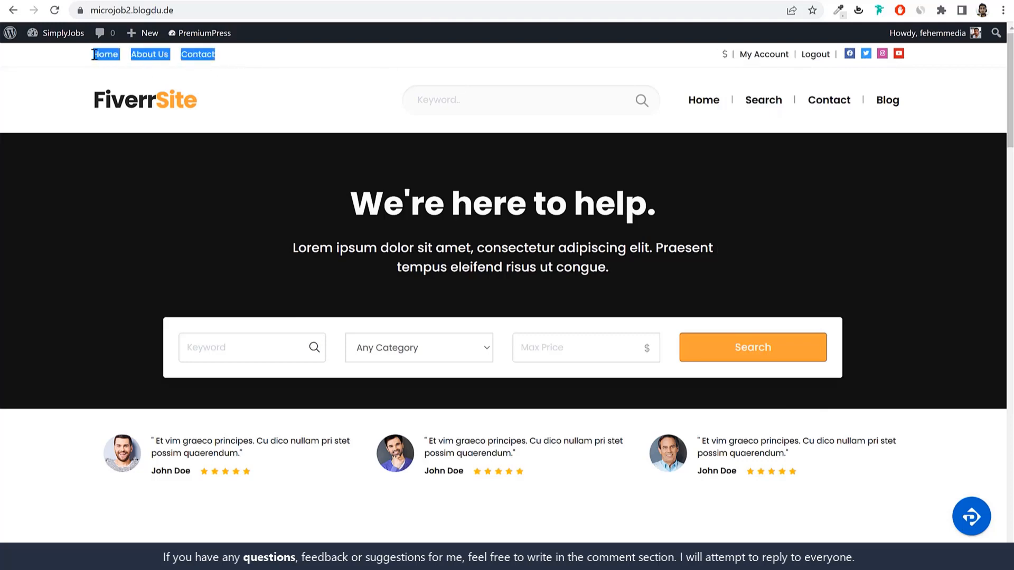
click(72, 72)
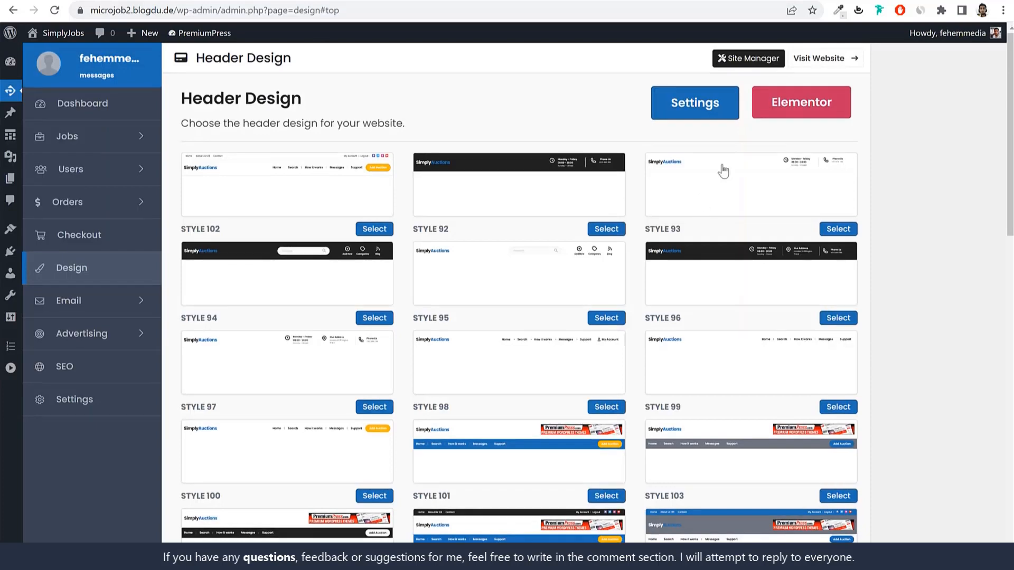
Step: Open the Header Content settings and look over the phone number and button text fields
click(706, 104)
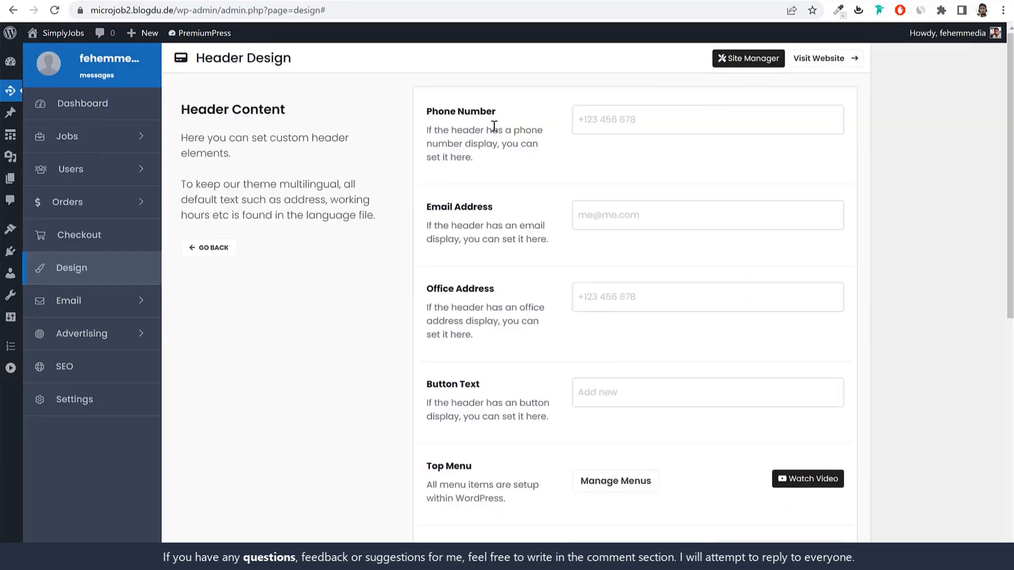
click(636, 115)
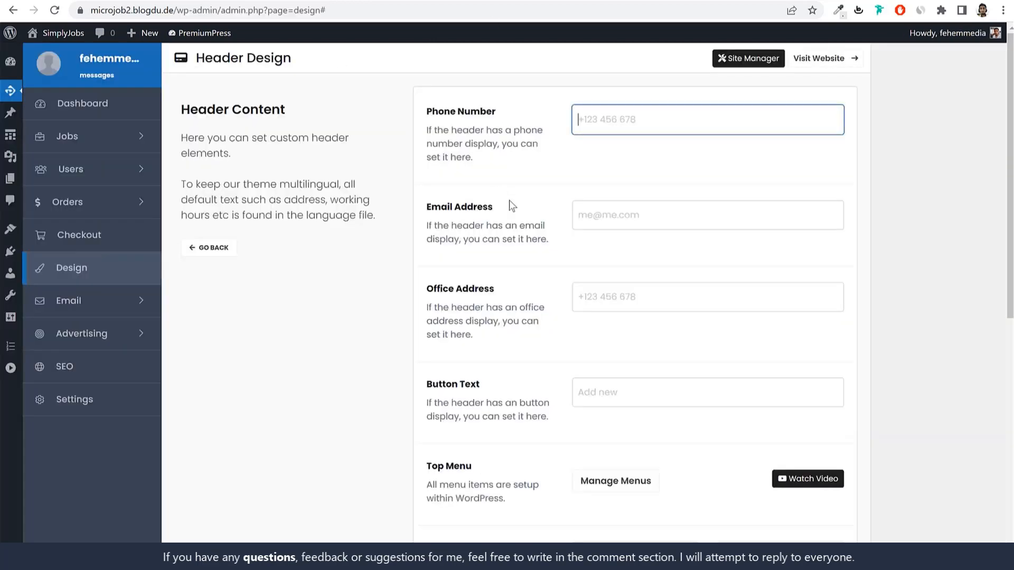
triple_click(509, 211)
scroll(580, 262, down, 3)
click(592, 204)
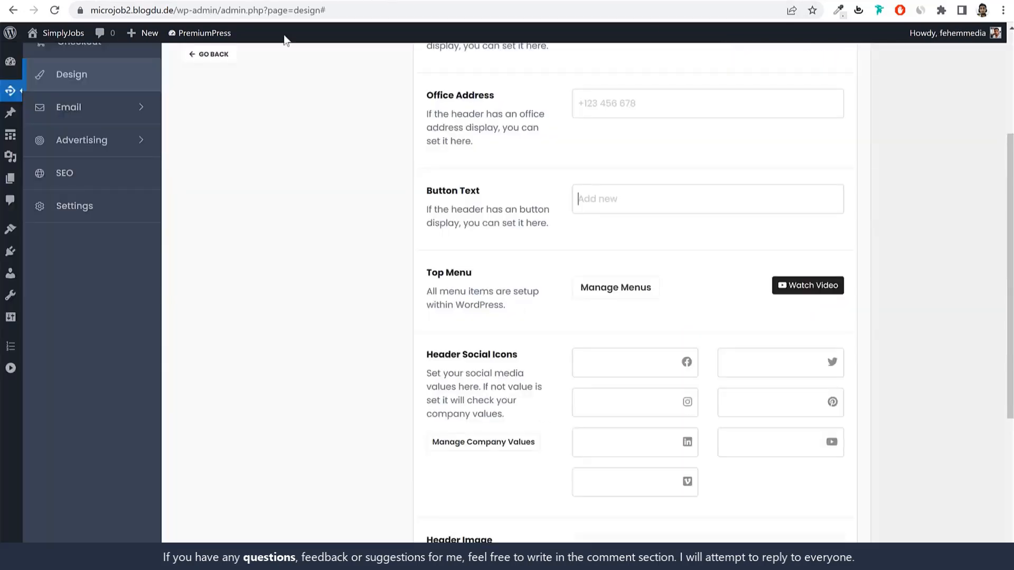
click(590, 196)
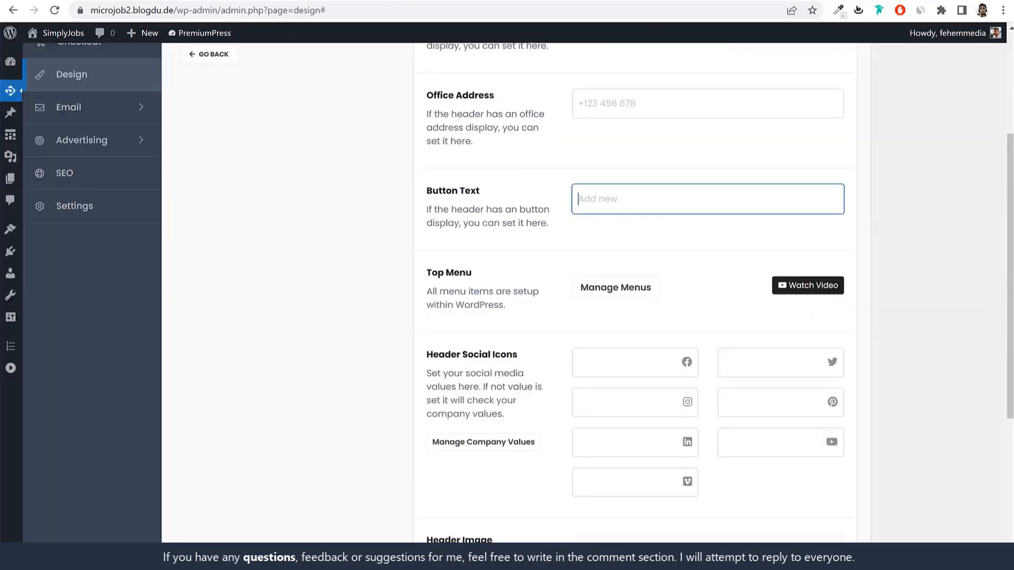
scroll(1001, 364, down, 1)
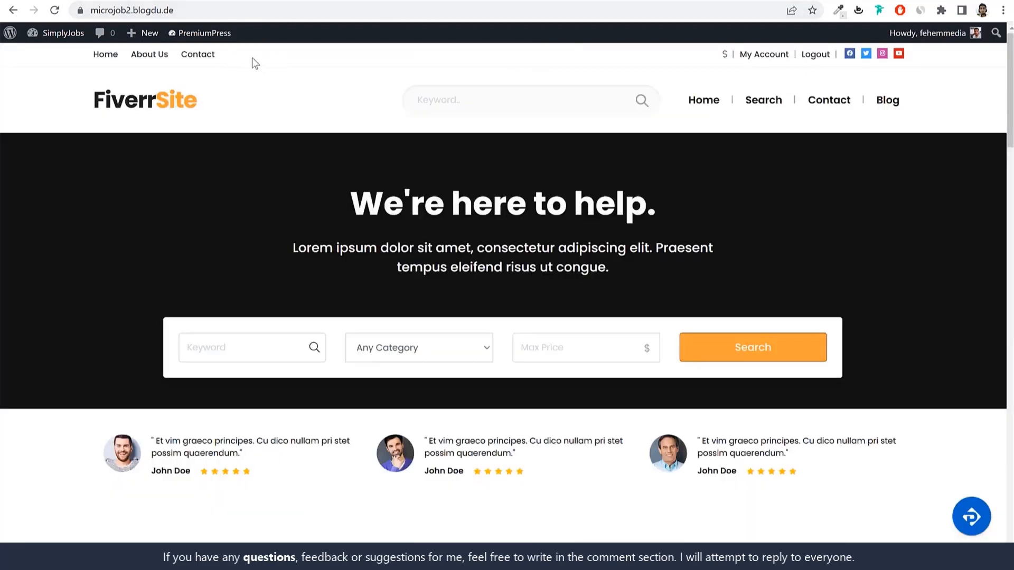
drag(255, 64, 93, 56)
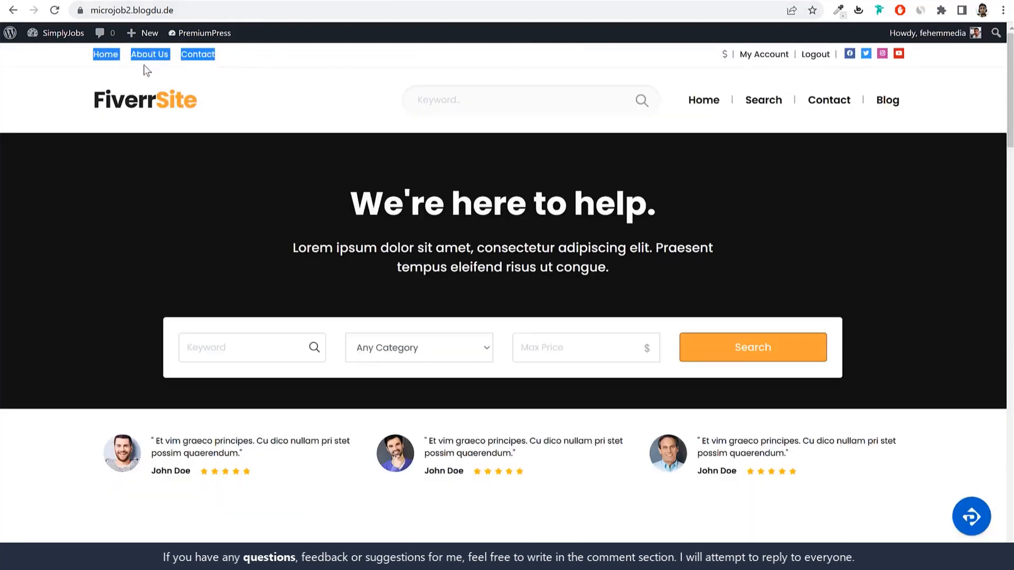
click(277, 62)
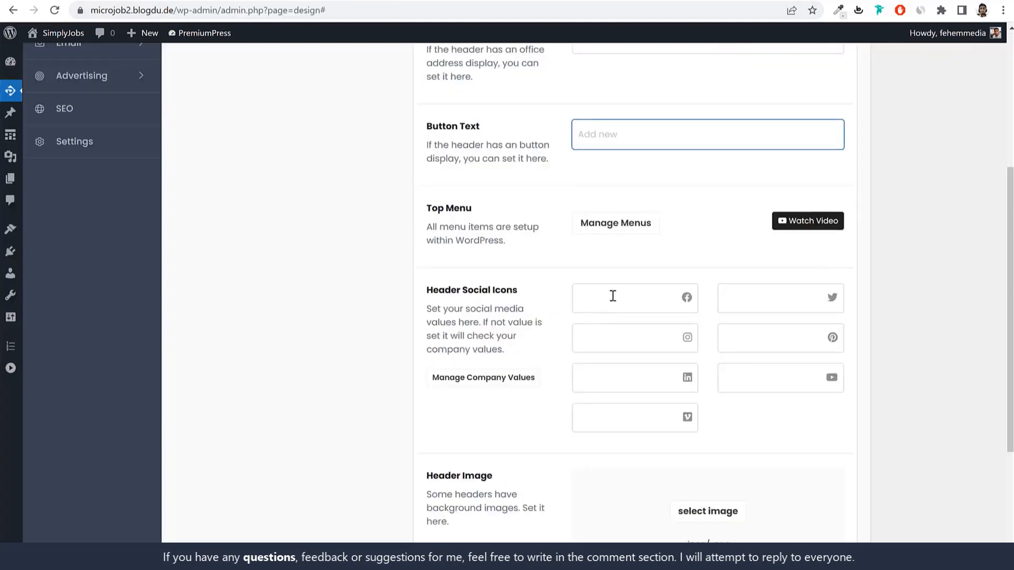
Step: Paste the site URL into the Facebook, Twitter, Pinterest, Instagram, LinkedIn and YouTube links and save
click(612, 295)
drag(179, 11, 33, 11)
key(ctrl+c)
click(653, 301)
key(ctrl+v)
click(770, 299)
key(ctrl+v)
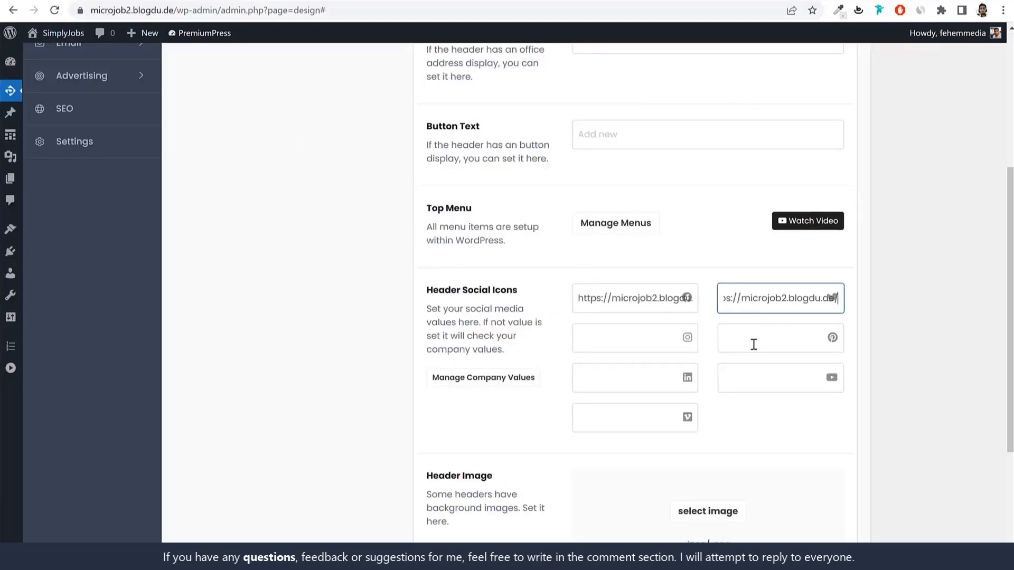
click(754, 340)
key(ctrl+v)
click(596, 348)
key(ctrl+v)
click(607, 382)
key(ctrl+v)
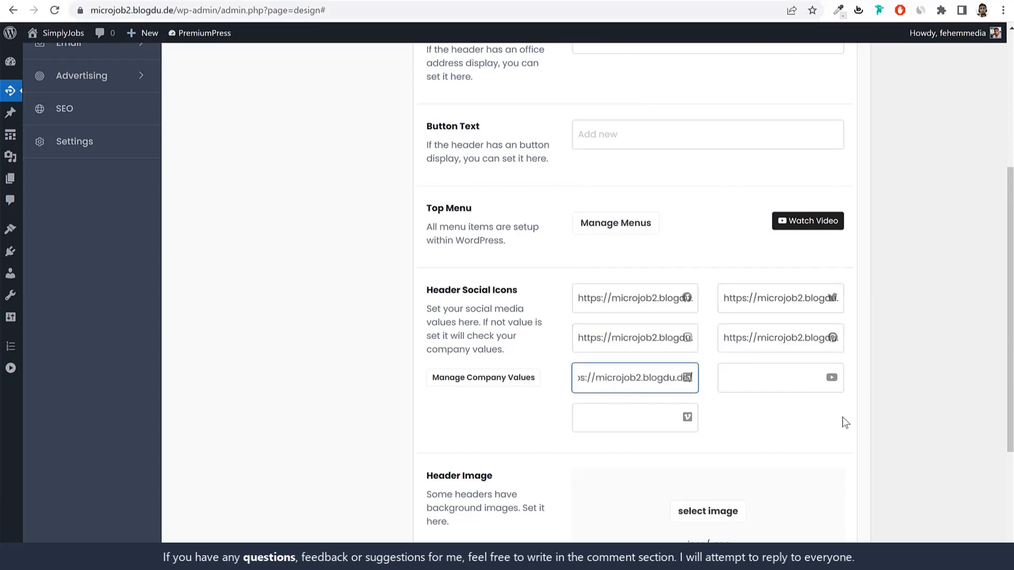
click(772, 380)
key(ctrl+v)
scroll(955, 374, down, 3)
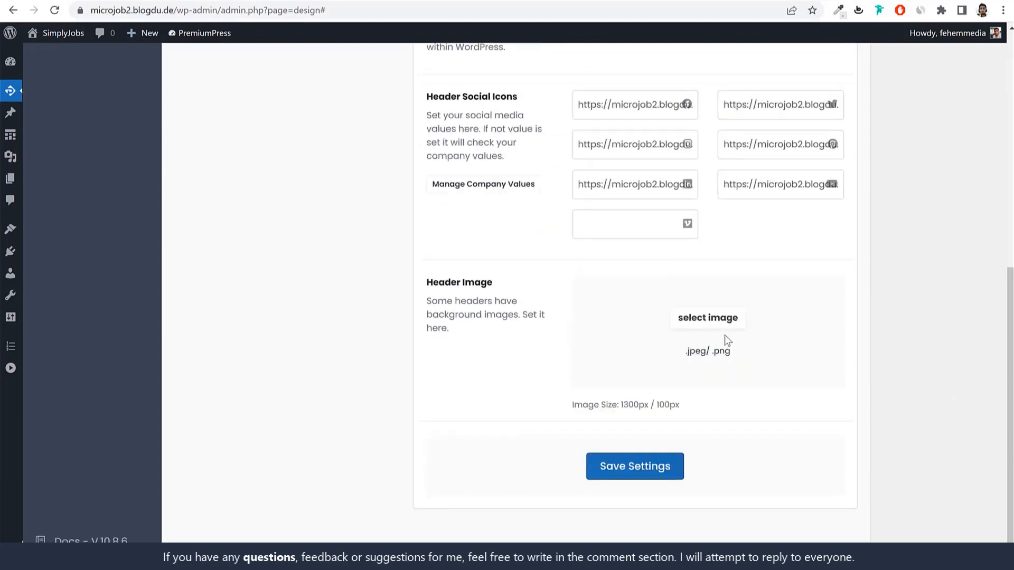
click(637, 467)
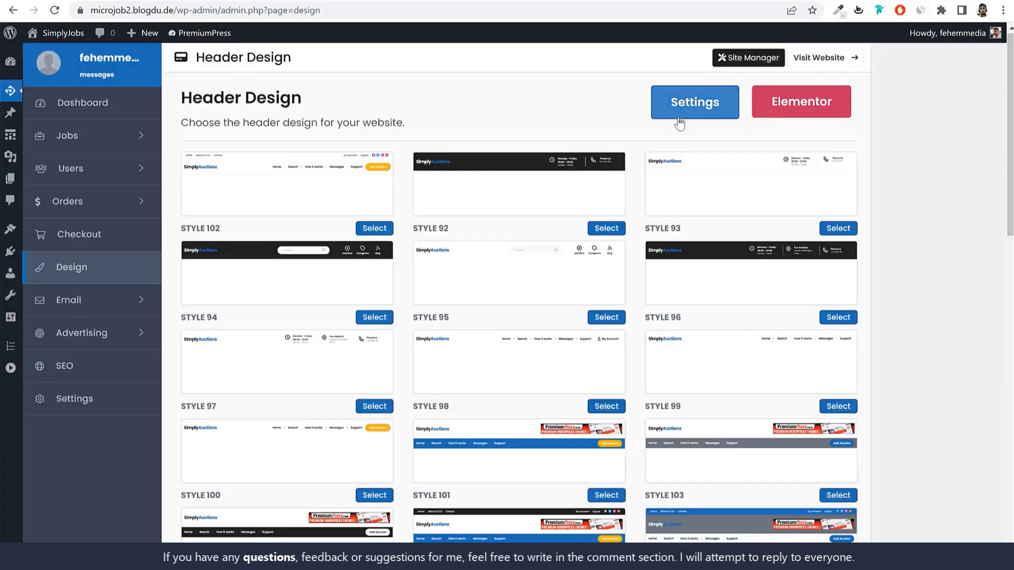
Step: Reopen the Header Content settings, look through the saved form, then go back to Design Settings
click(678, 115)
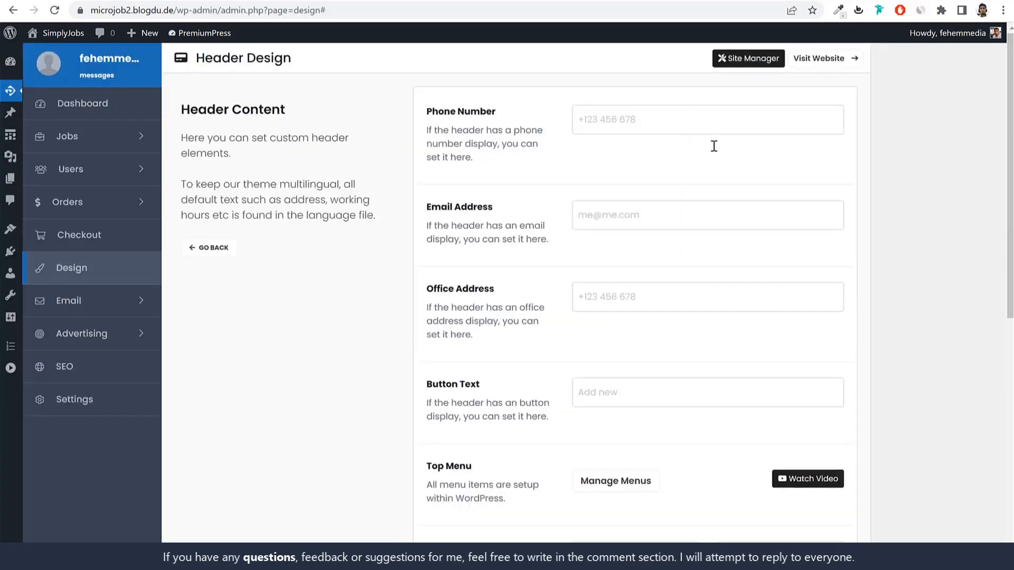
scroll(777, 296, down, 3)
scroll(777, 294, down, 1)
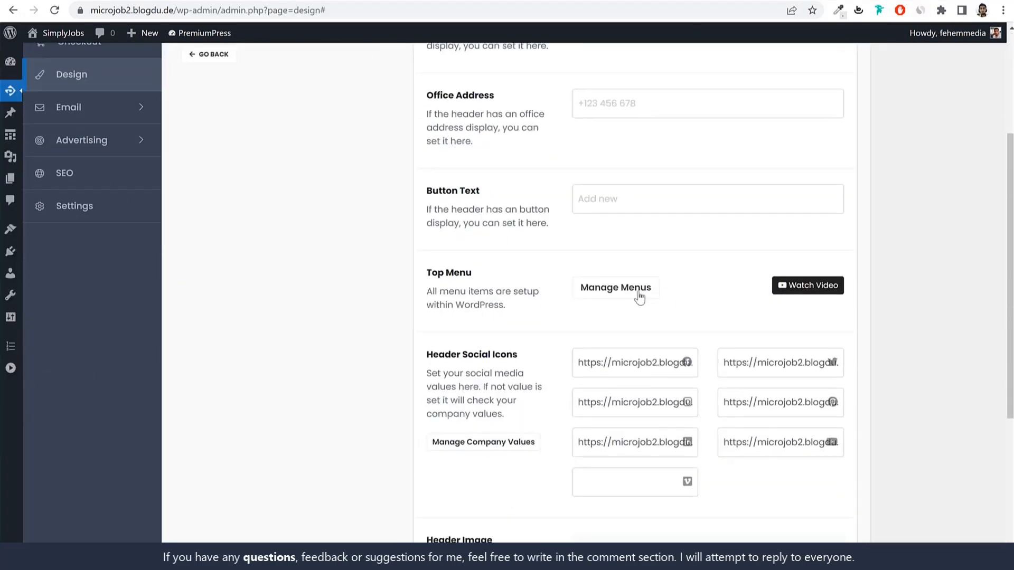
scroll(639, 297, down, 5)
scroll(668, 302, up, 1)
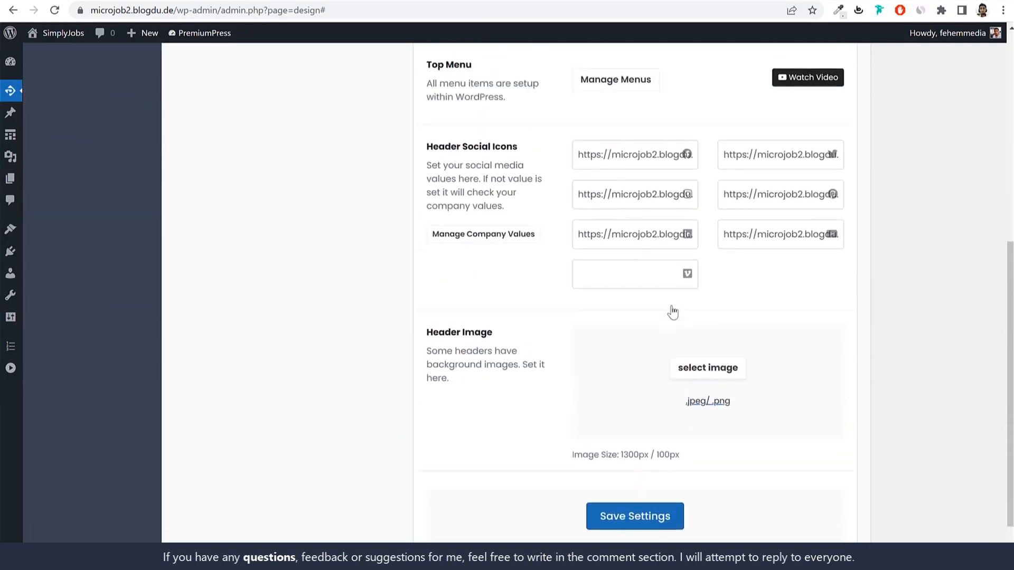
scroll(607, 298, up, 7)
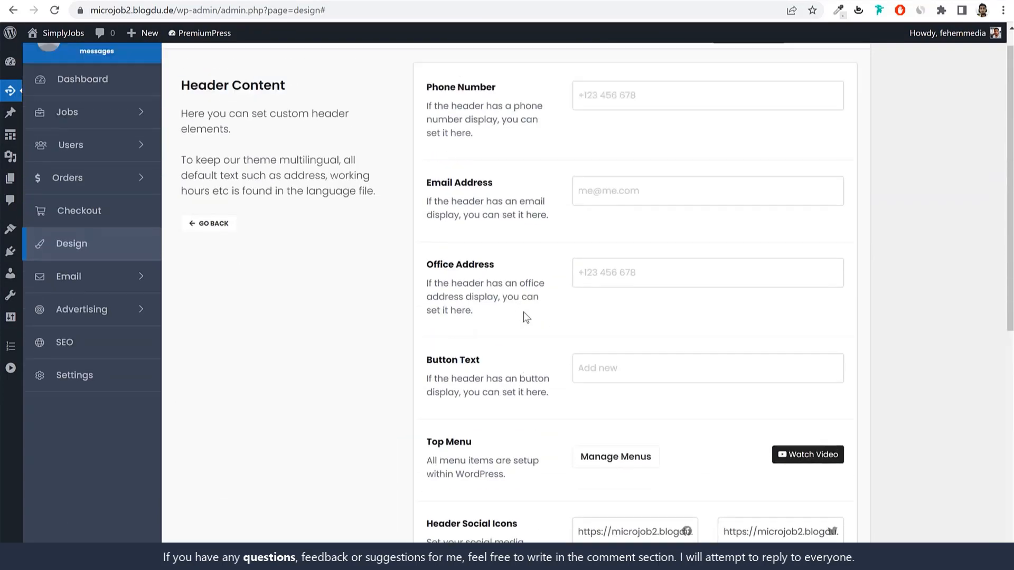
scroll(523, 312, up, 1)
click(237, 251)
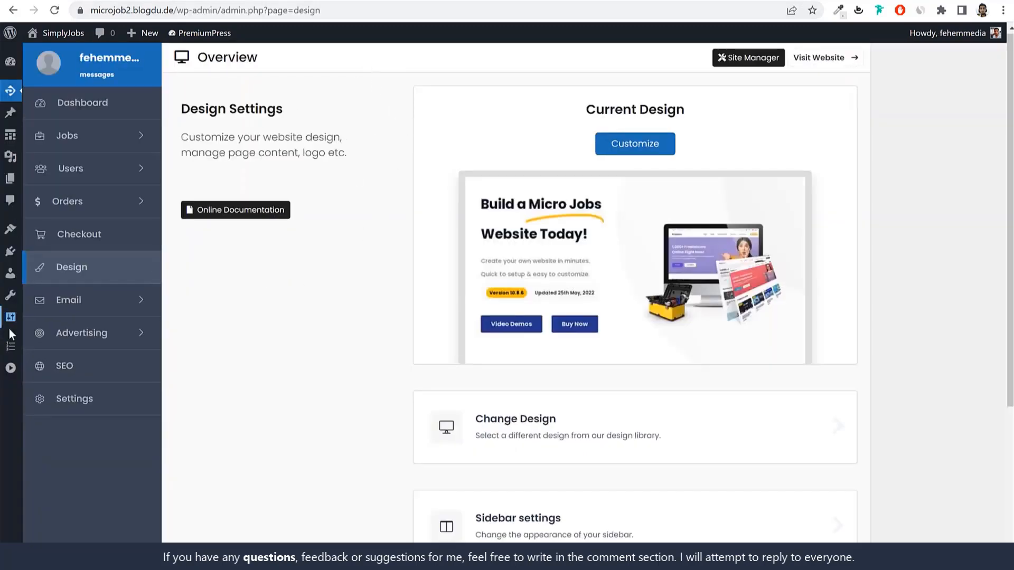
Step: Open Appearance > Menus in a new tab and create a menu named Main Menu
mouse_move(12, 259)
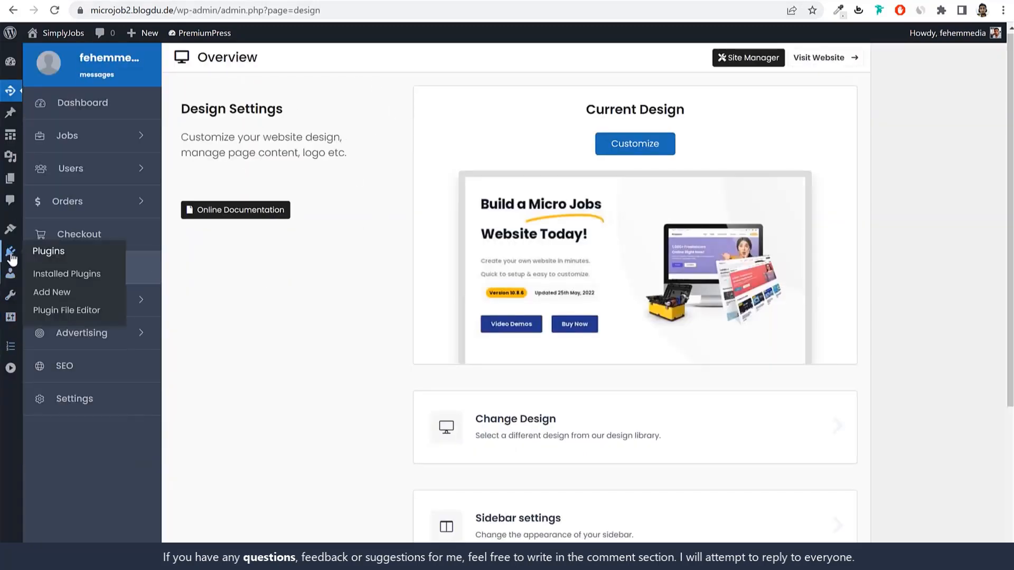
right_click(55, 307)
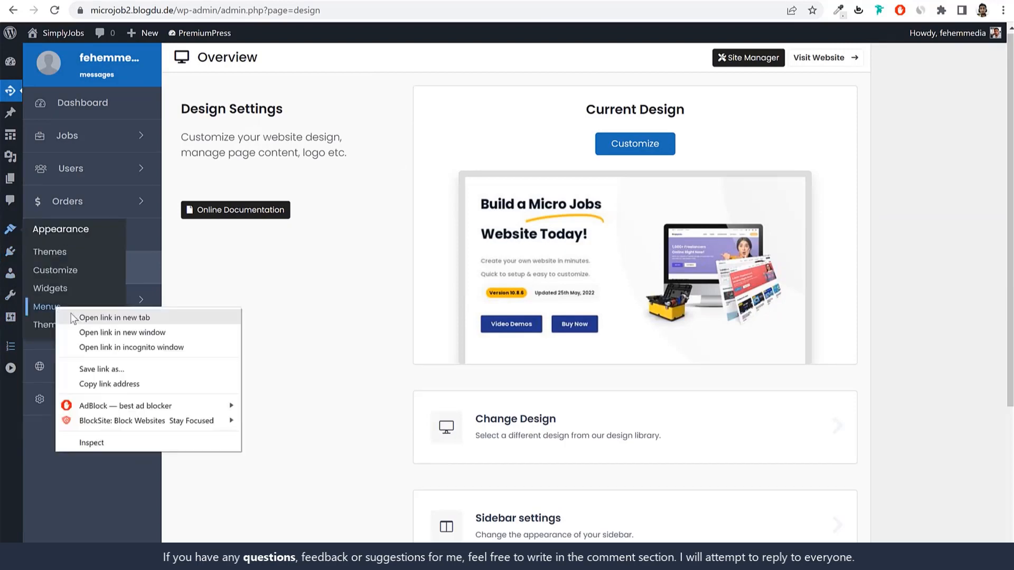
click(73, 316)
click(355, 1)
click(465, 203)
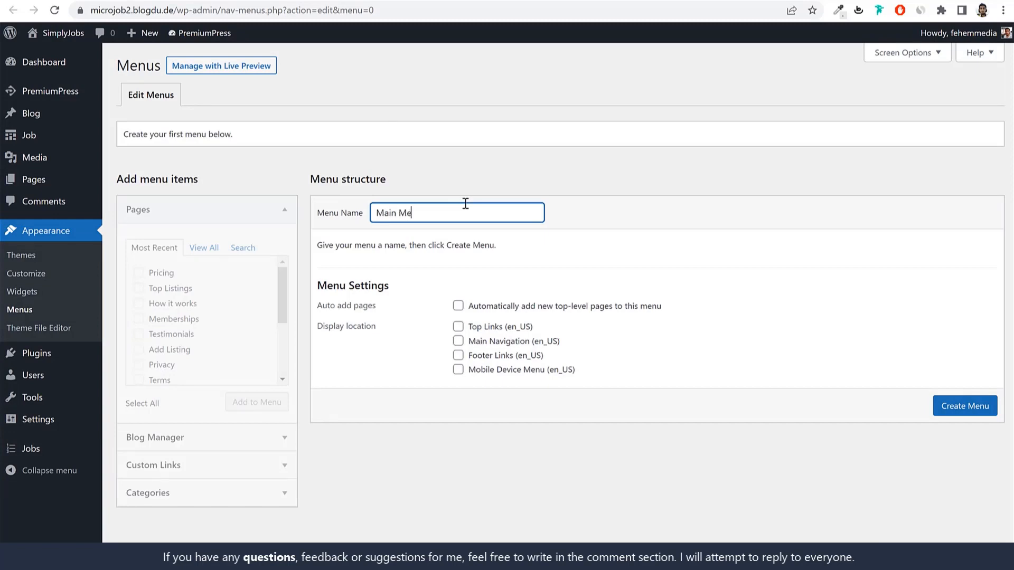
key(Return)
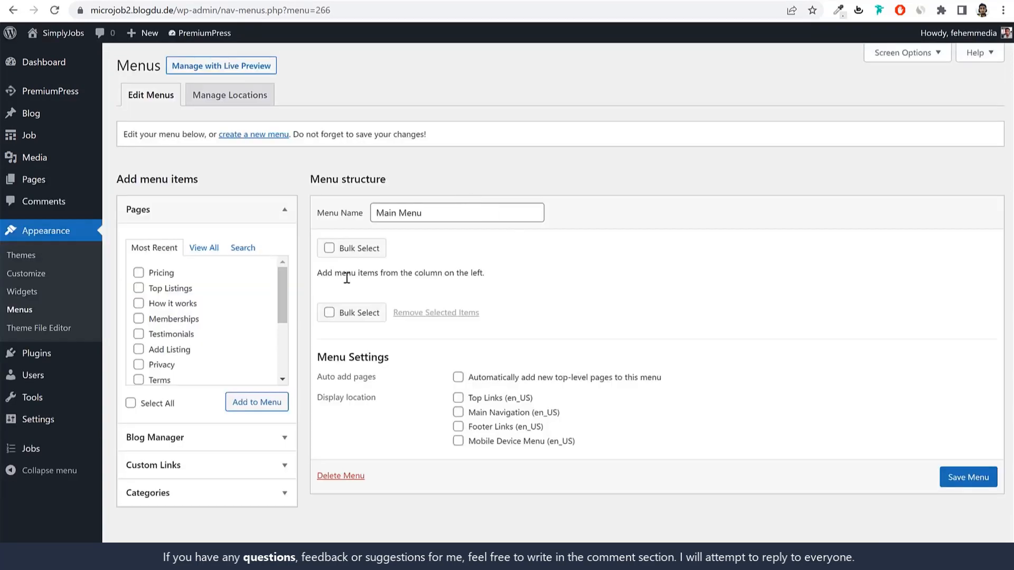
Step: Under View All pages, tick Home, About Us, Blog and Add Listing, leaving Contact unticked
click(204, 249)
click(161, 273)
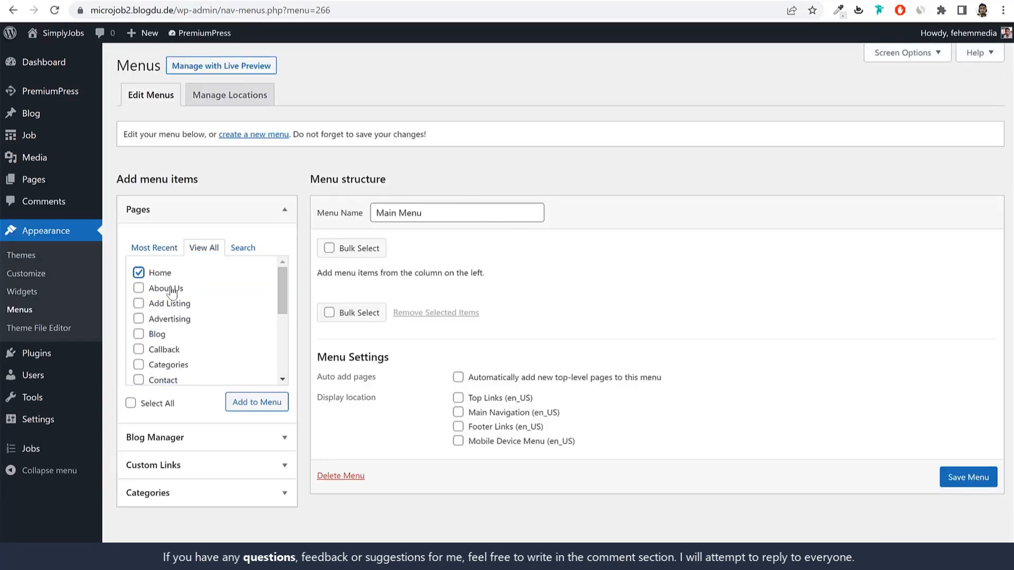
click(167, 288)
click(166, 334)
scroll(230, 318, up, 1)
click(178, 304)
scroll(216, 324, down, 1)
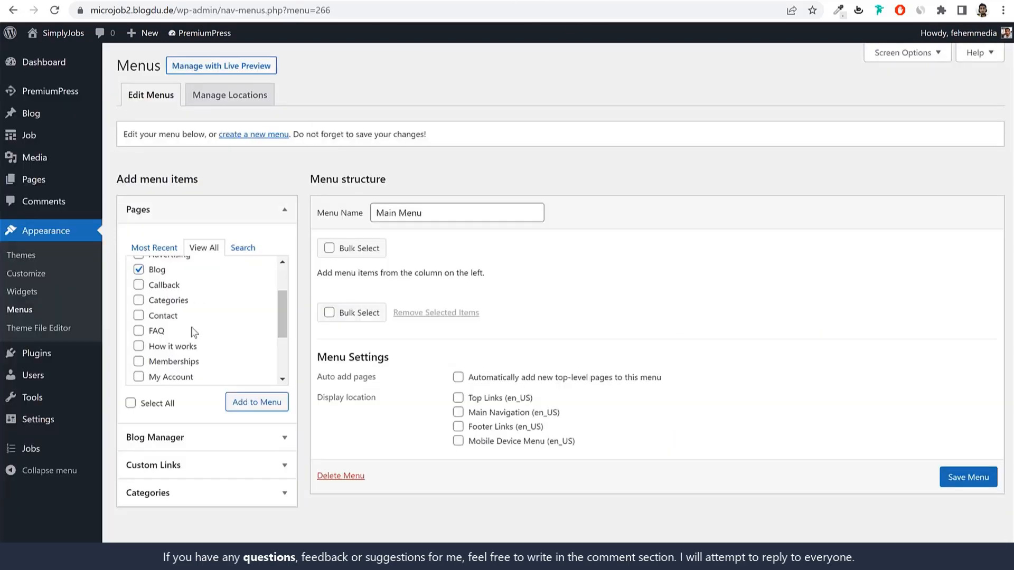
scroll(191, 327, up, 2)
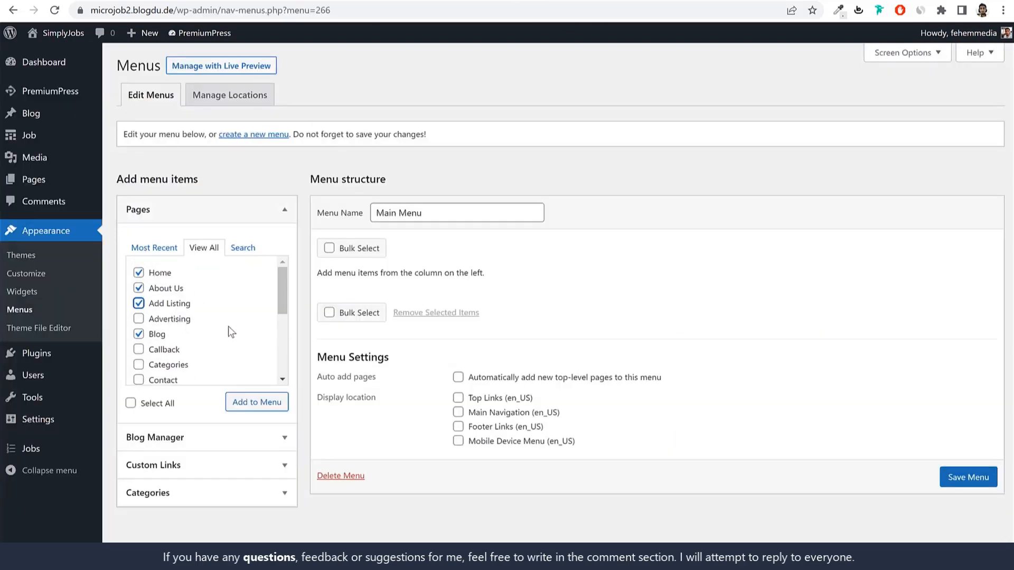
scroll(229, 327, down, 2)
click(164, 316)
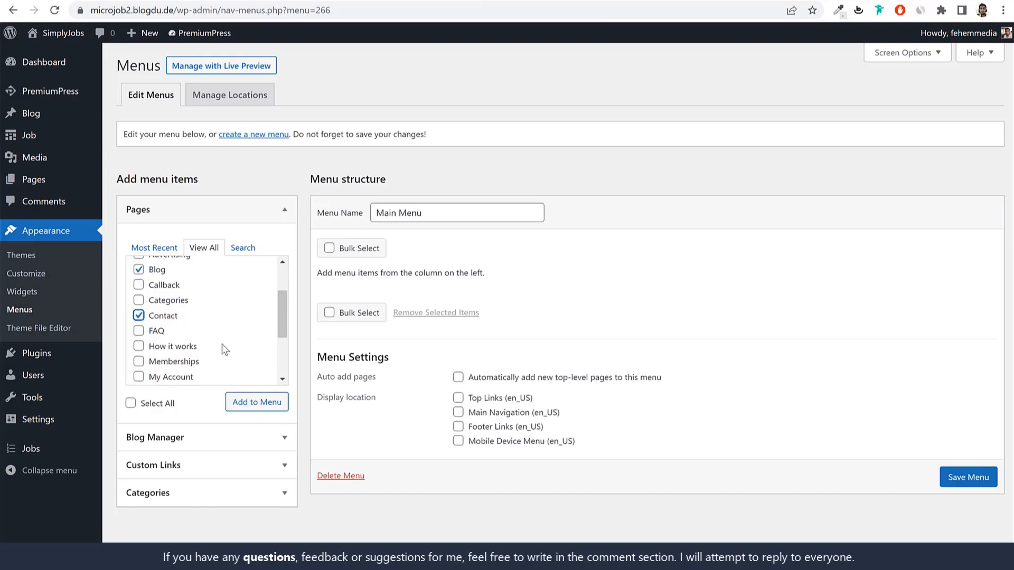
scroll(224, 345, down, 2)
scroll(226, 341, up, 1)
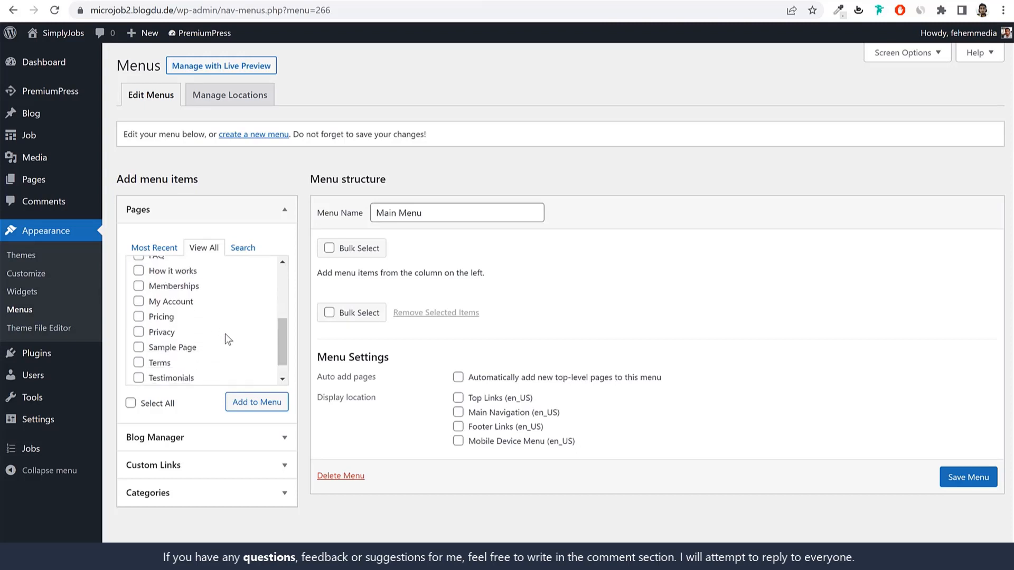
scroll(225, 339, up, 3)
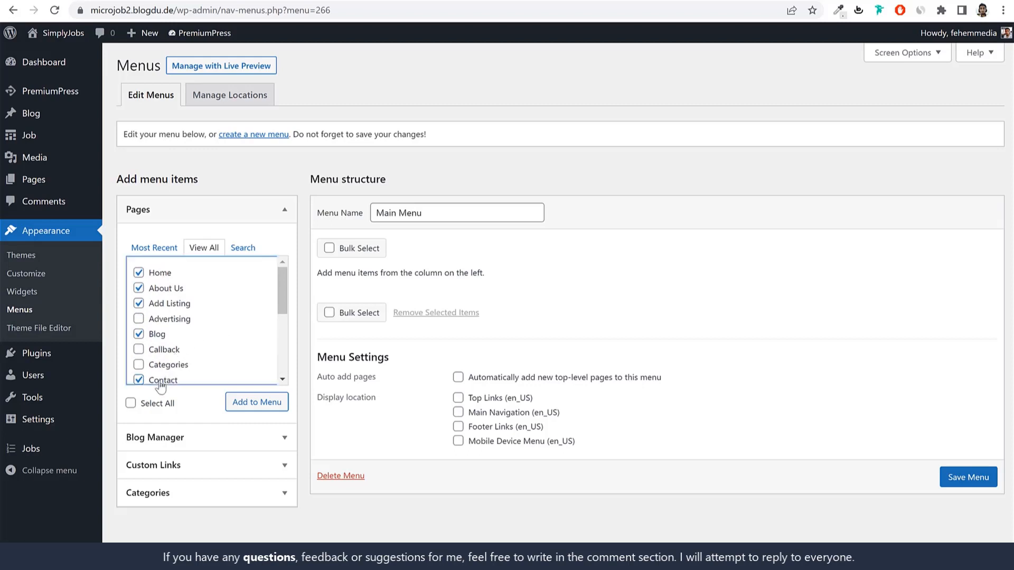
click(160, 382)
scroll(172, 338, down, 4)
scroll(178, 304, up, 2)
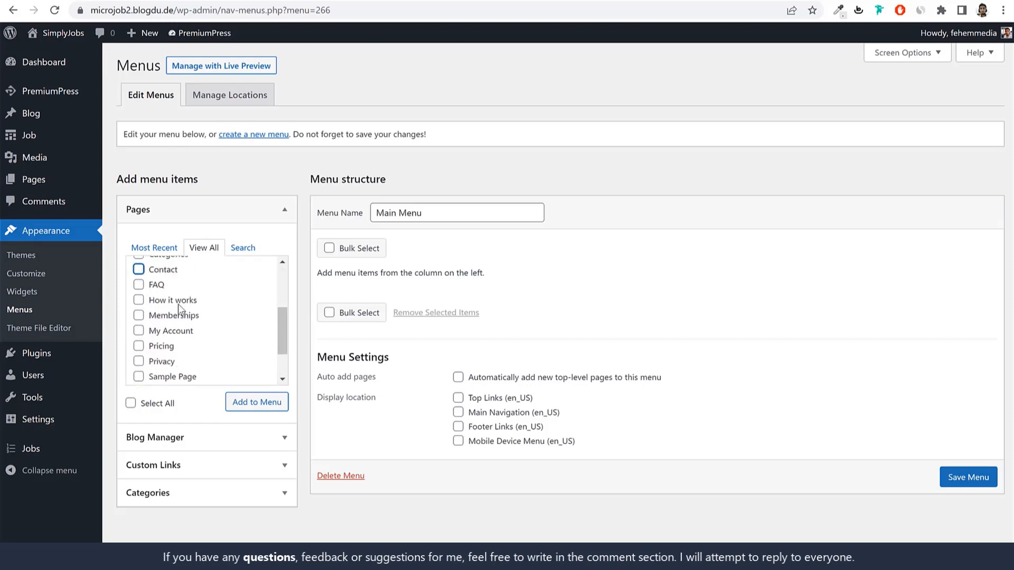
scroll(182, 320, down, 2)
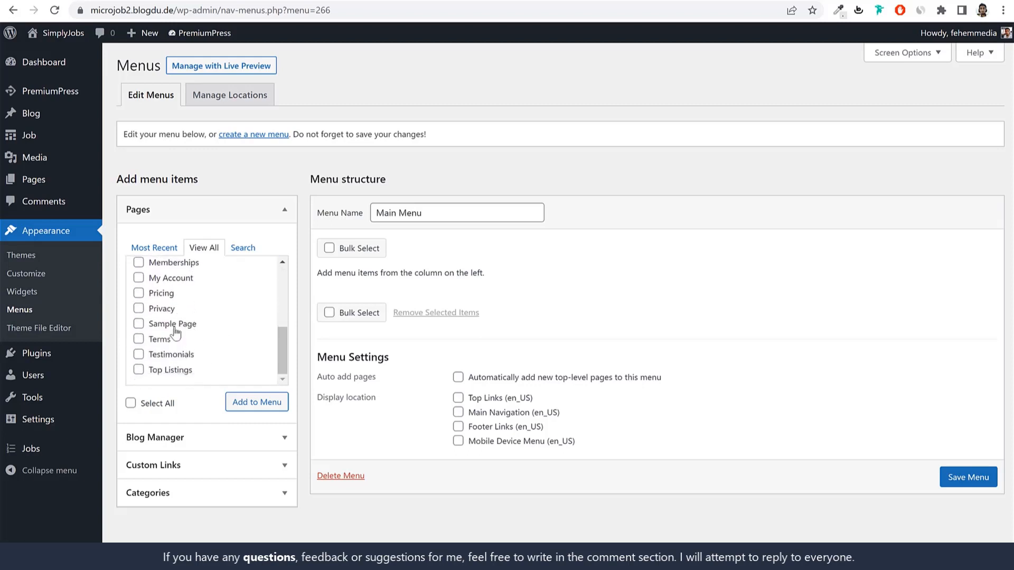
Step: Add the four ticked pages to Main Menu and expand the Custom Links section
click(253, 404)
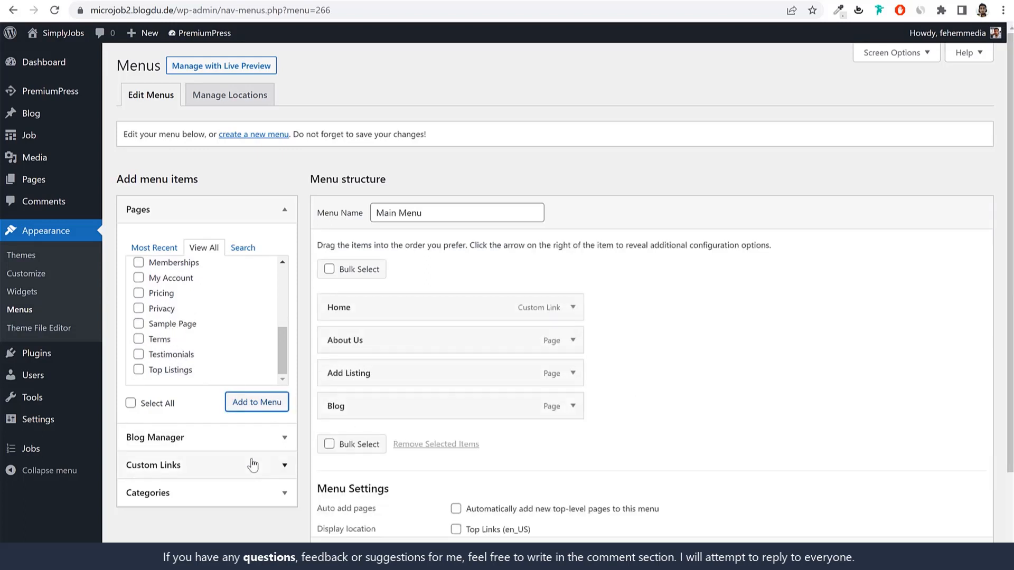
scroll(210, 332, up, 3)
scroll(210, 325, up, 1)
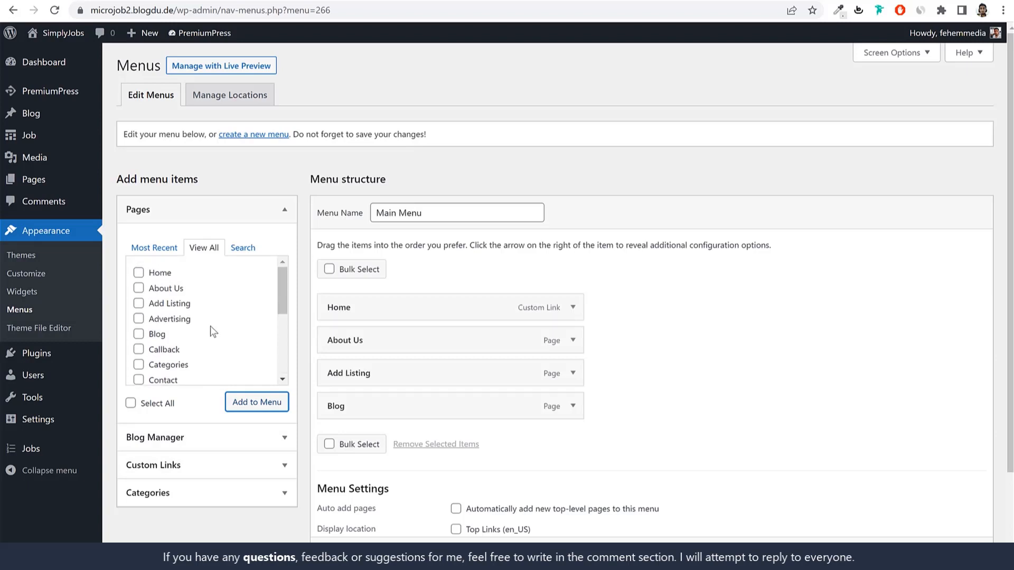
scroll(210, 326, down, 3)
scroll(210, 325, down, 2)
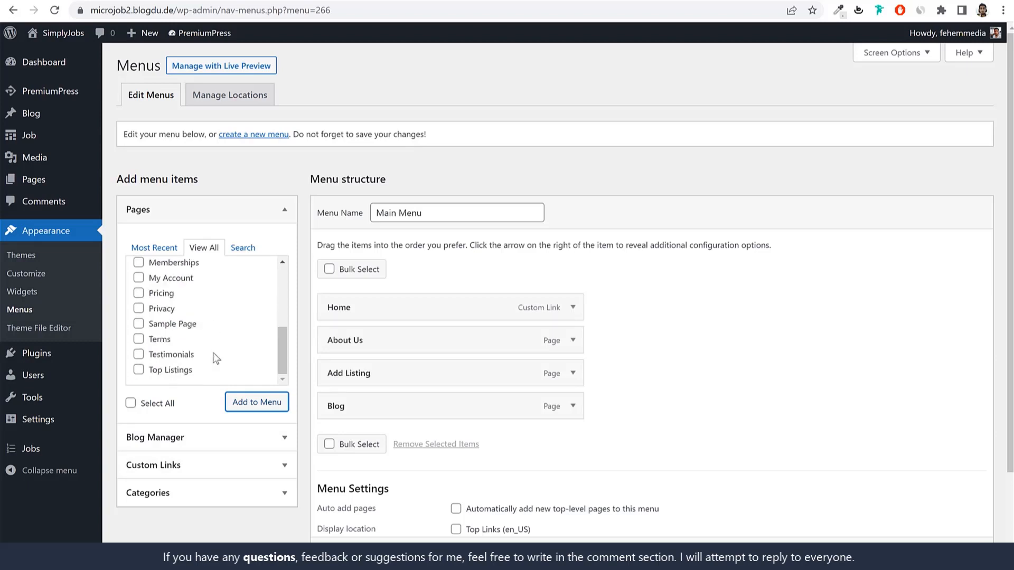
click(197, 475)
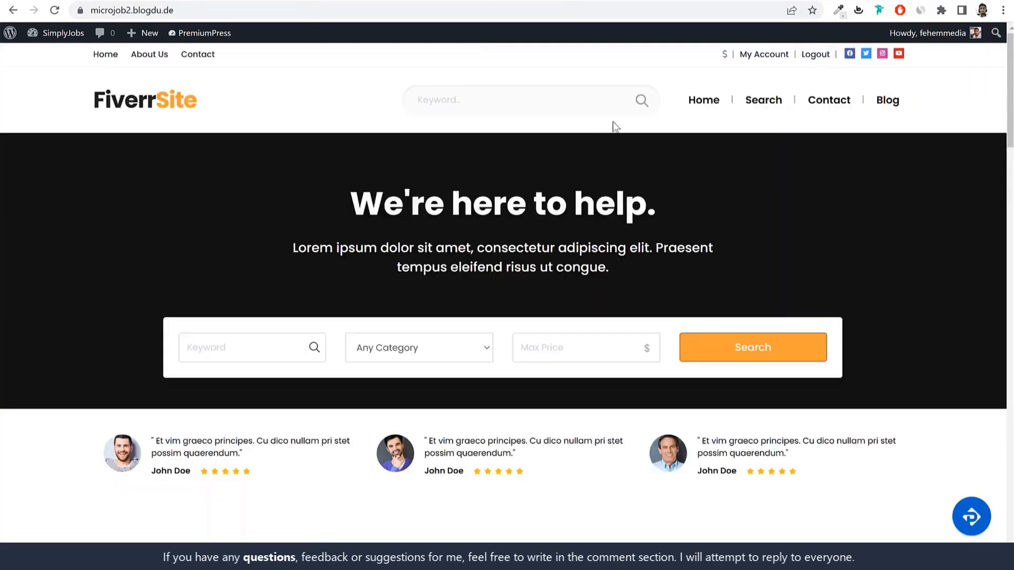
Step: Paste the site's Search link (/?s=) into the Custom Links URL, with link text Search
right_click(757, 106)
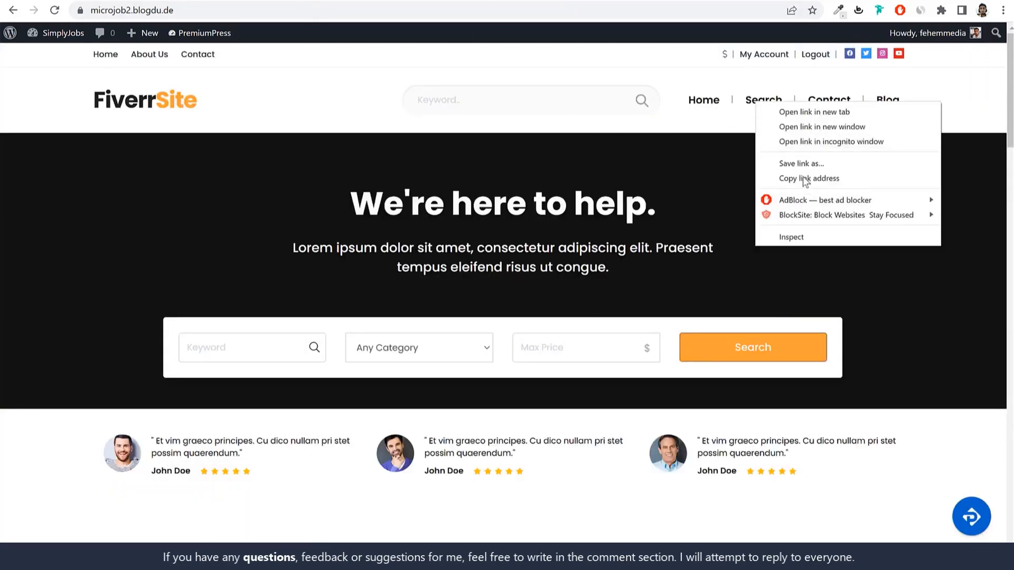
click(771, 178)
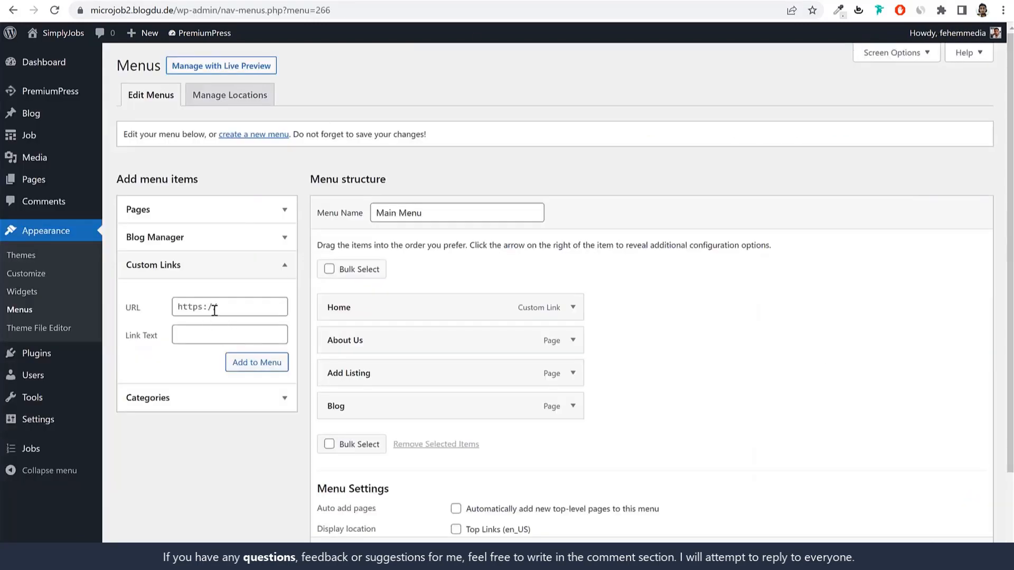
click(215, 311)
key(ctrl+v)
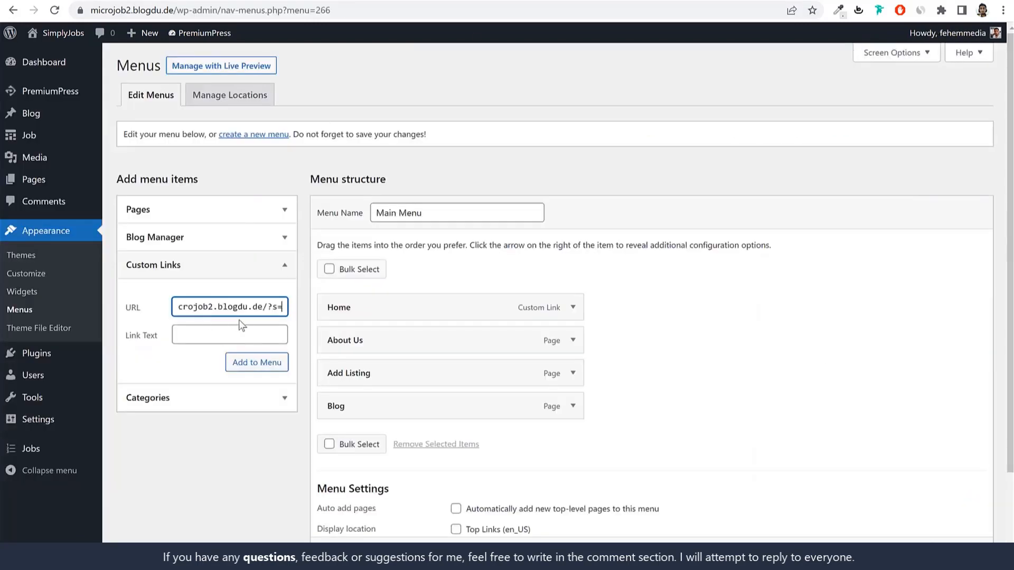
drag(235, 305, 166, 306)
click(249, 310)
drag(232, 303, 299, 311)
click(243, 307)
drag(283, 307, 264, 308)
click(242, 334)
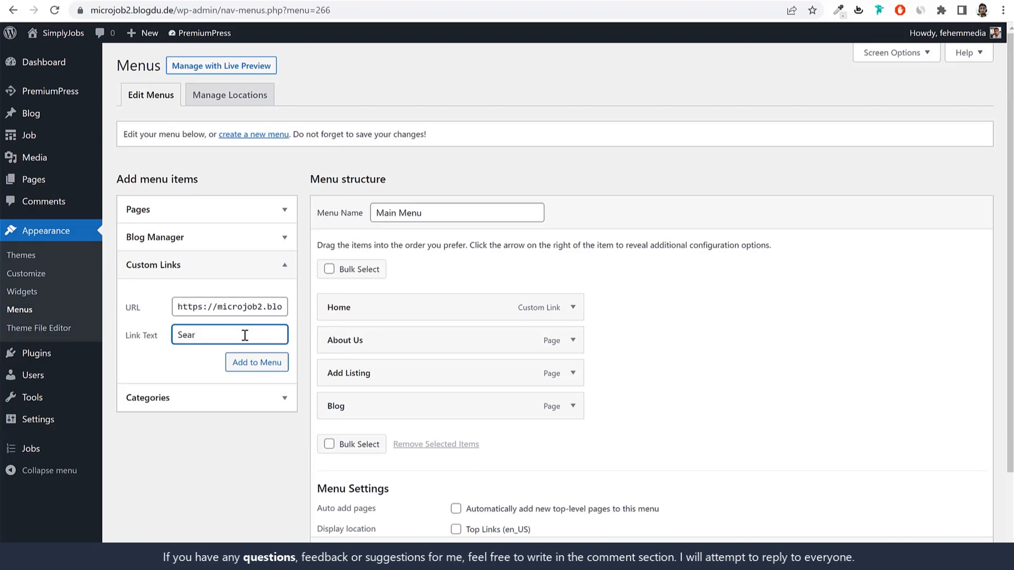
Step: Add the Search custom link to Main Menu and place it directly beneath Home
click(257, 362)
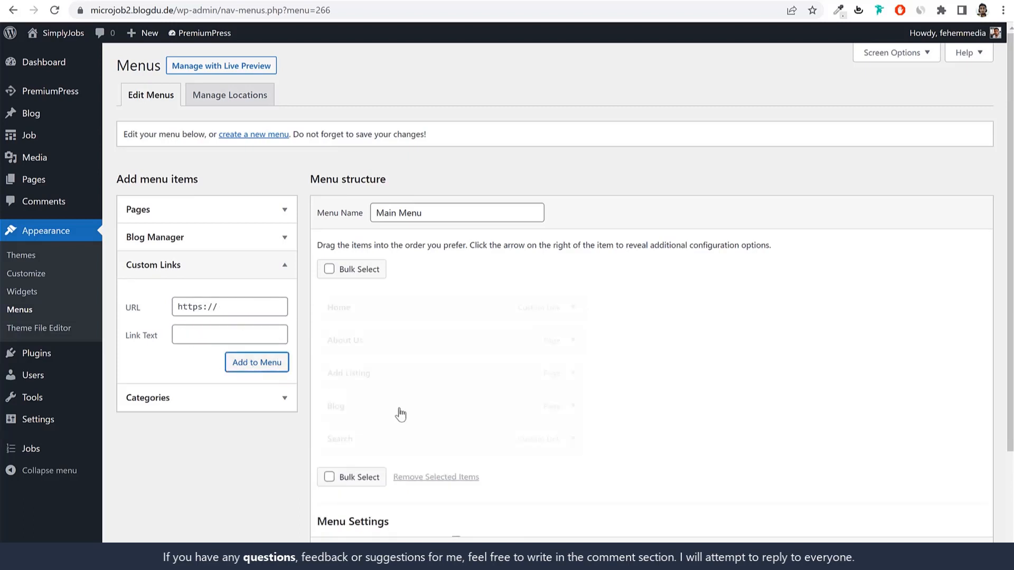
drag(403, 432, 401, 333)
scroll(533, 326, down, 3)
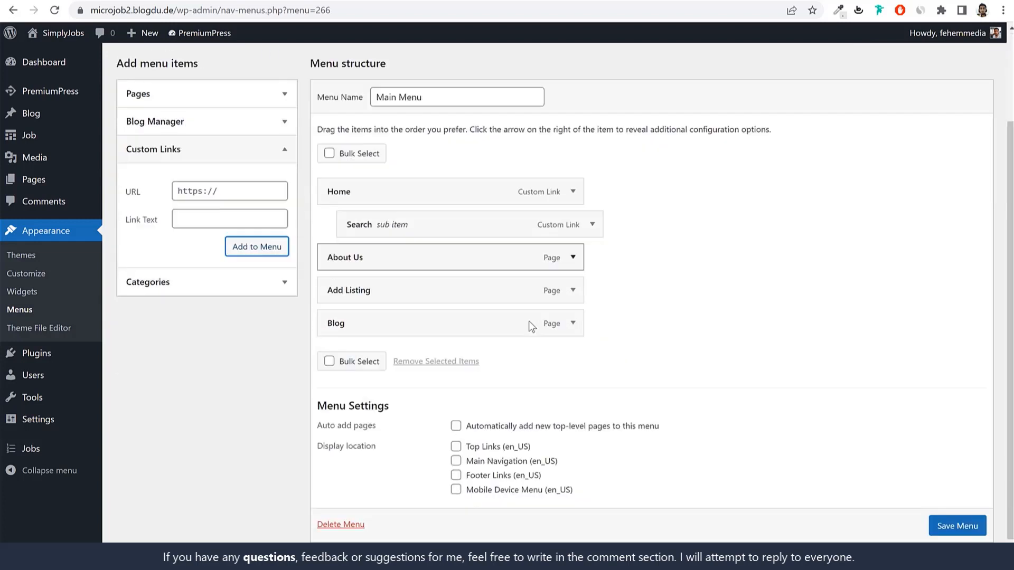
drag(453, 221, 418, 219)
scroll(638, 357, down, 1)
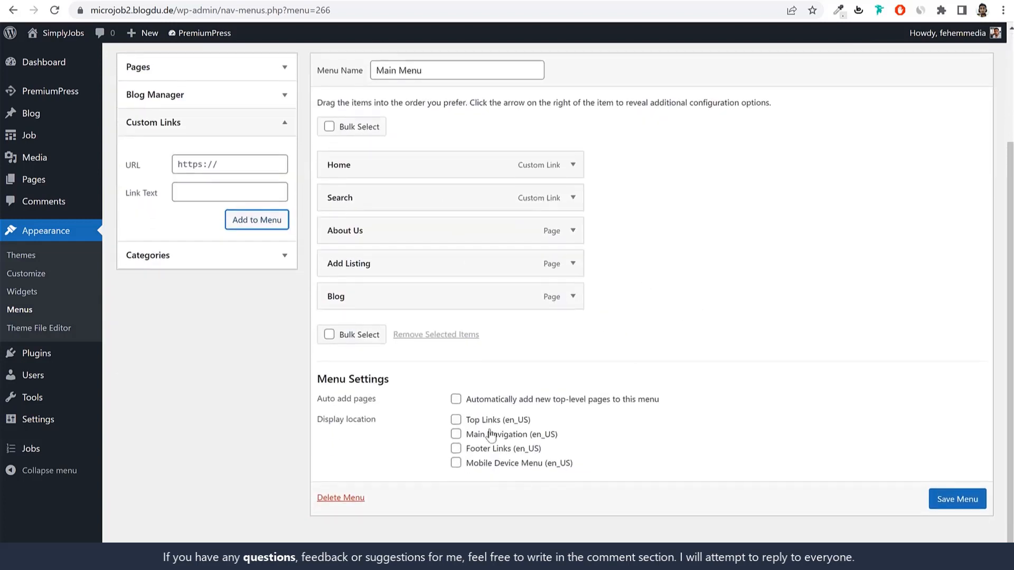
Step: Assign Main Menu to the Main Navigation location and save it
click(493, 437)
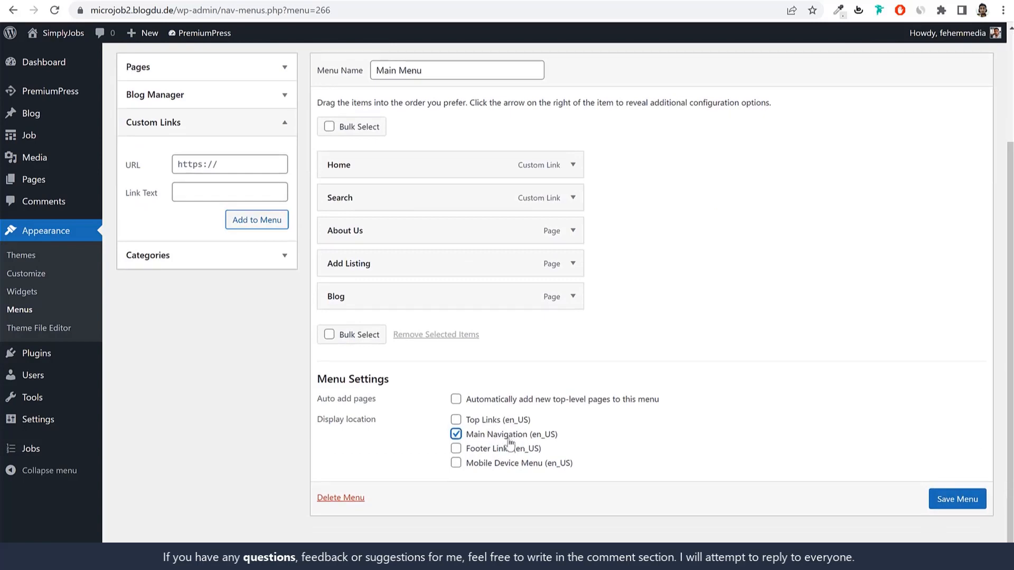
click(960, 500)
key(ctrl+Tab)
click(541, 9)
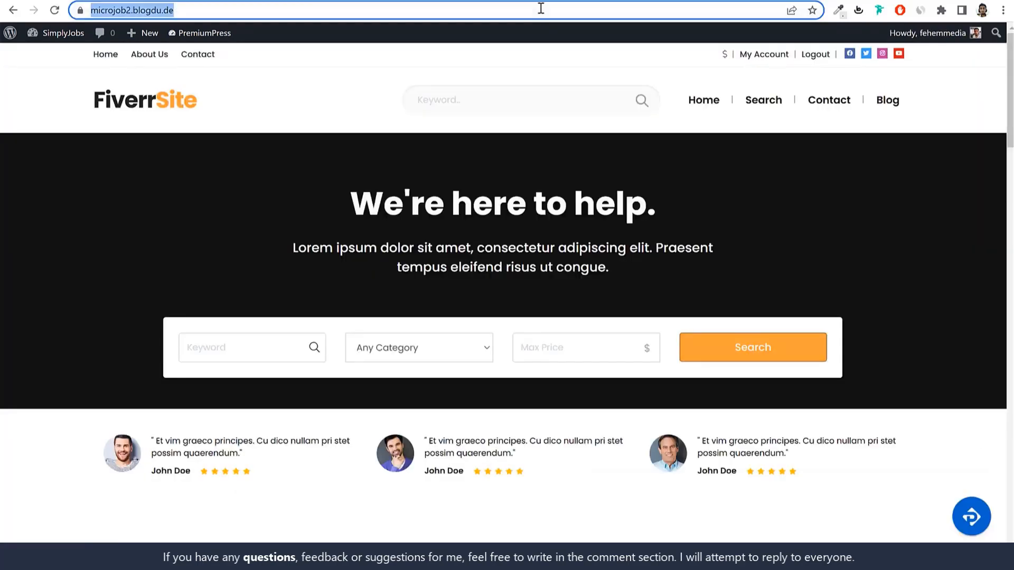
Step: Remove the About Us item from Main Menu and save the menu
key(Return)
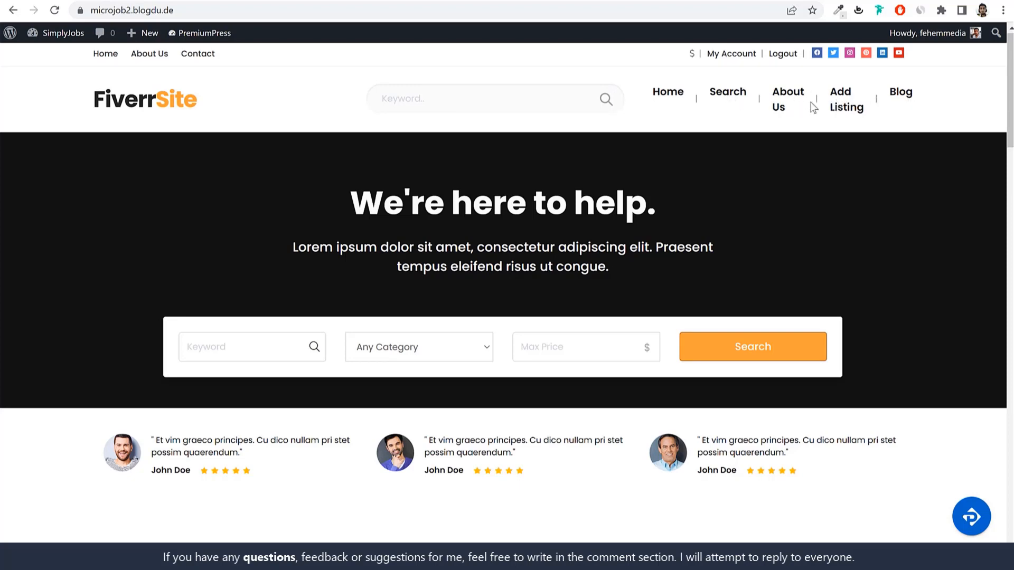
click(410, 1)
scroll(494, 238, down, 2)
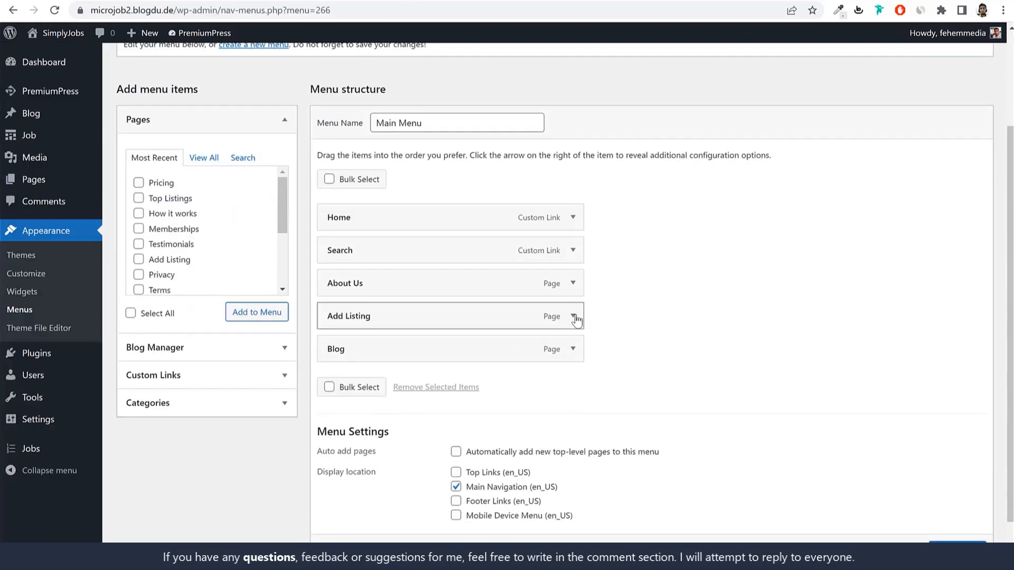
click(581, 285)
click(338, 401)
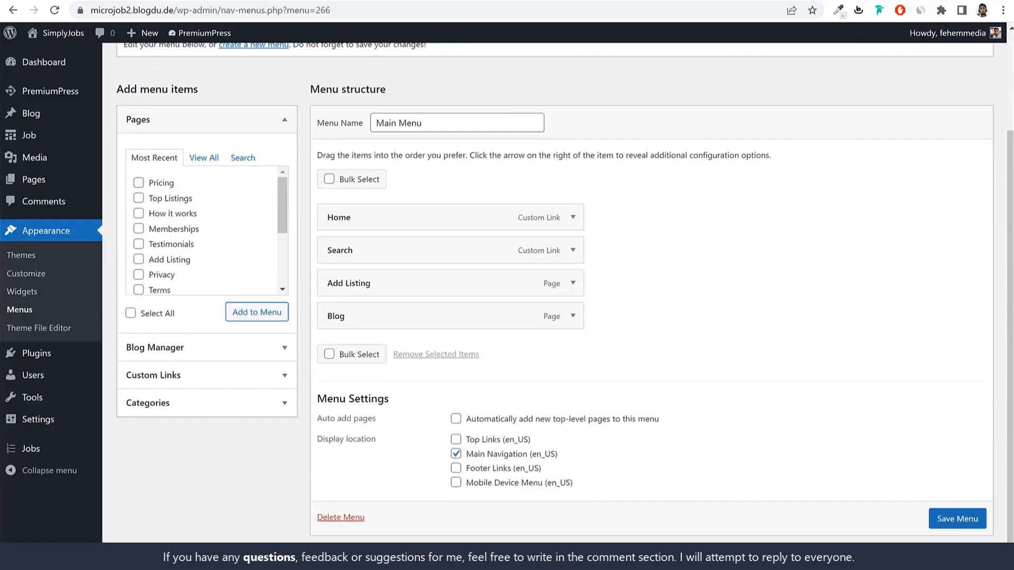
click(527, 3)
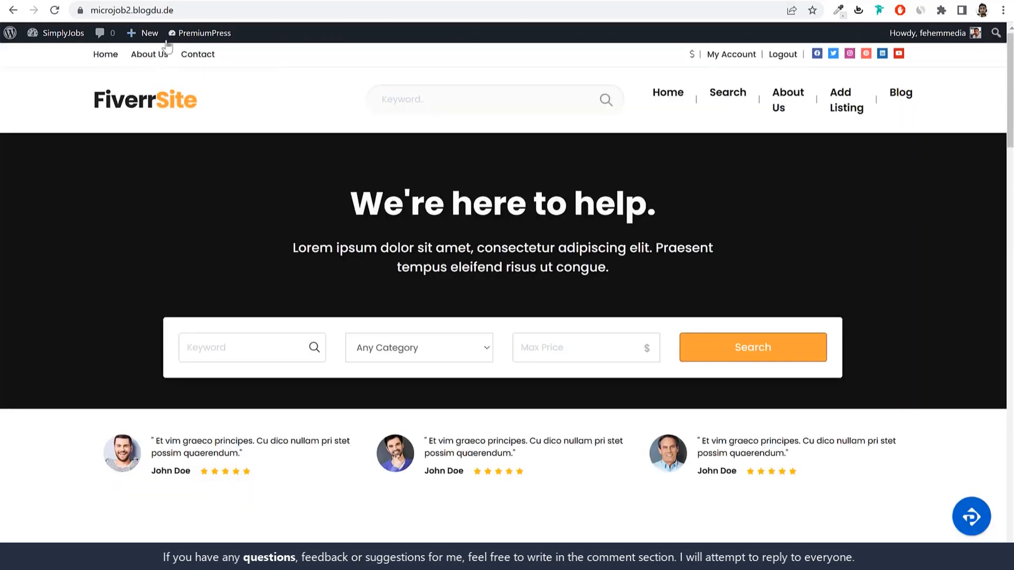
click(411, 1)
scroll(475, 362, down, 1)
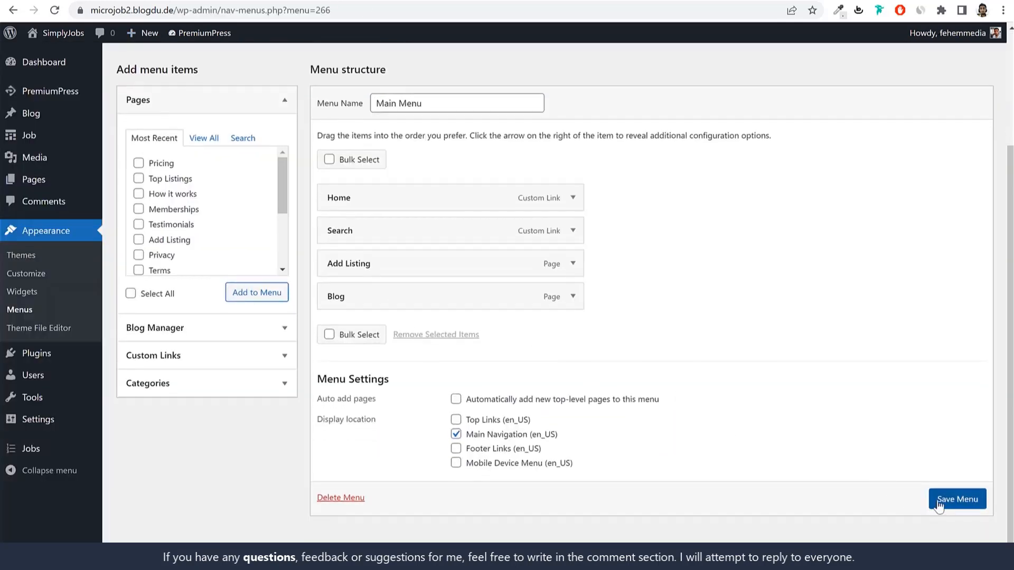
click(939, 503)
Step: Reload the front page to check the navigation, then go to the Design Settings overview
click(498, 1)
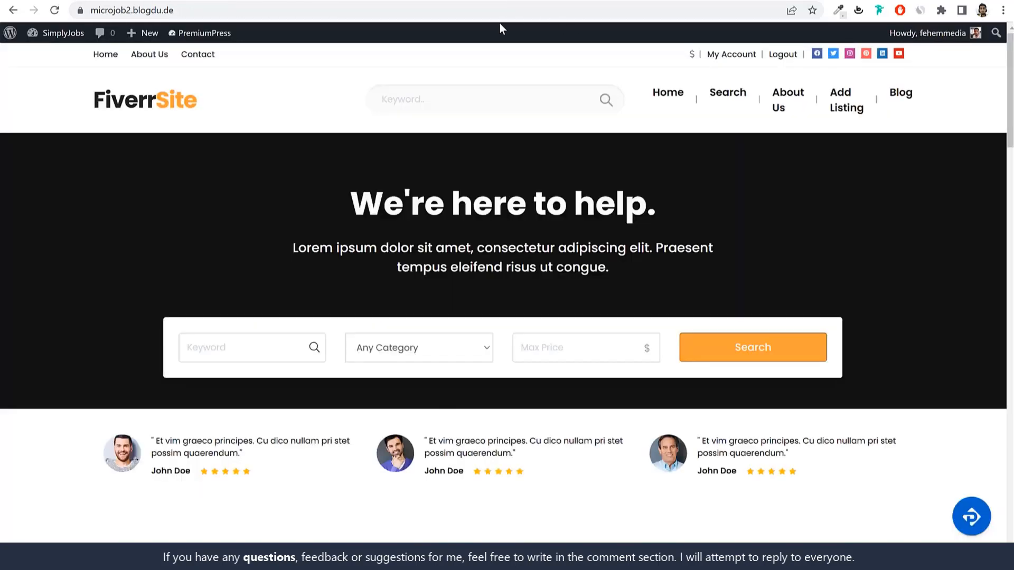
click(506, 12)
key(Return)
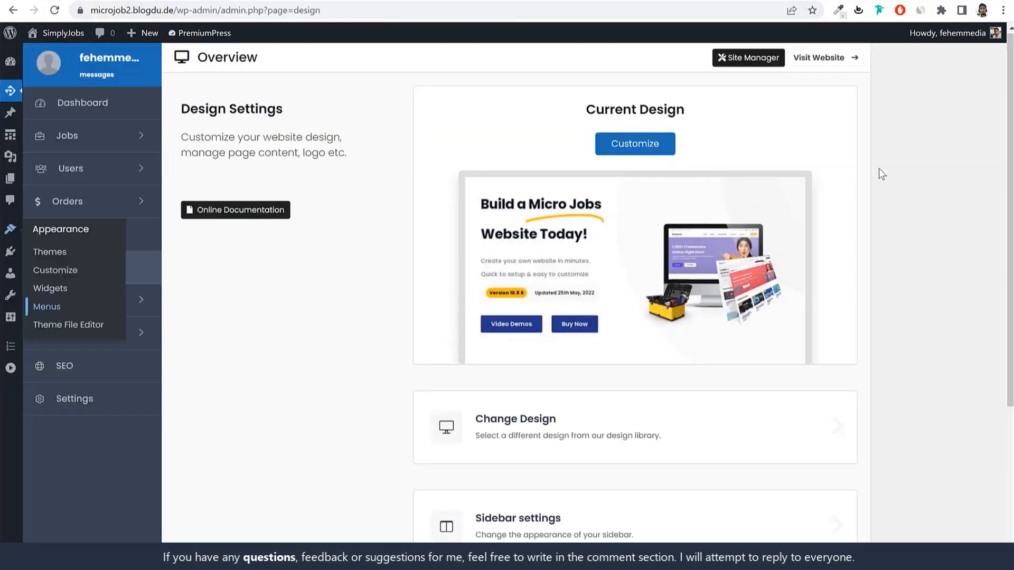
click(634, 144)
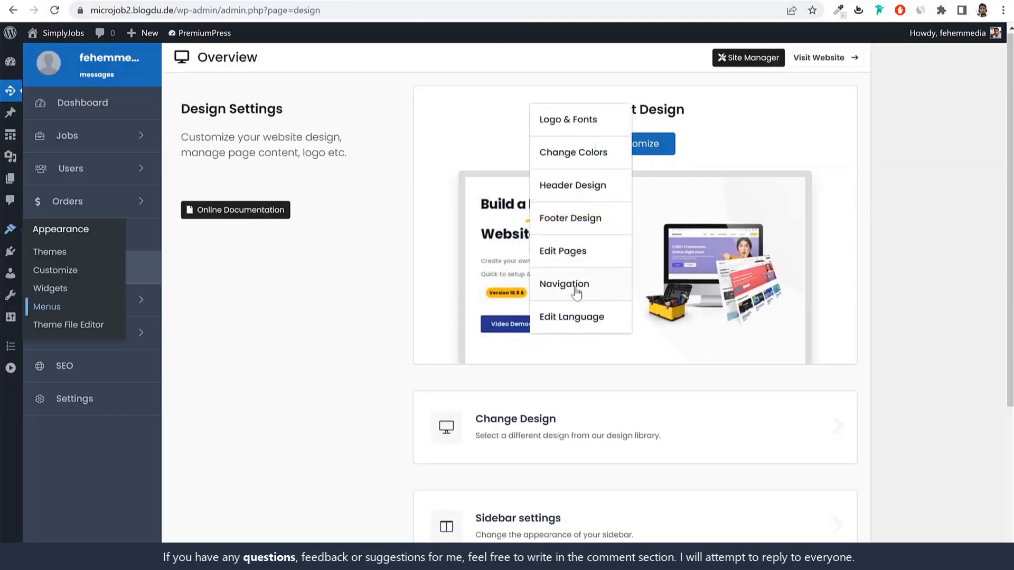
click(579, 293)
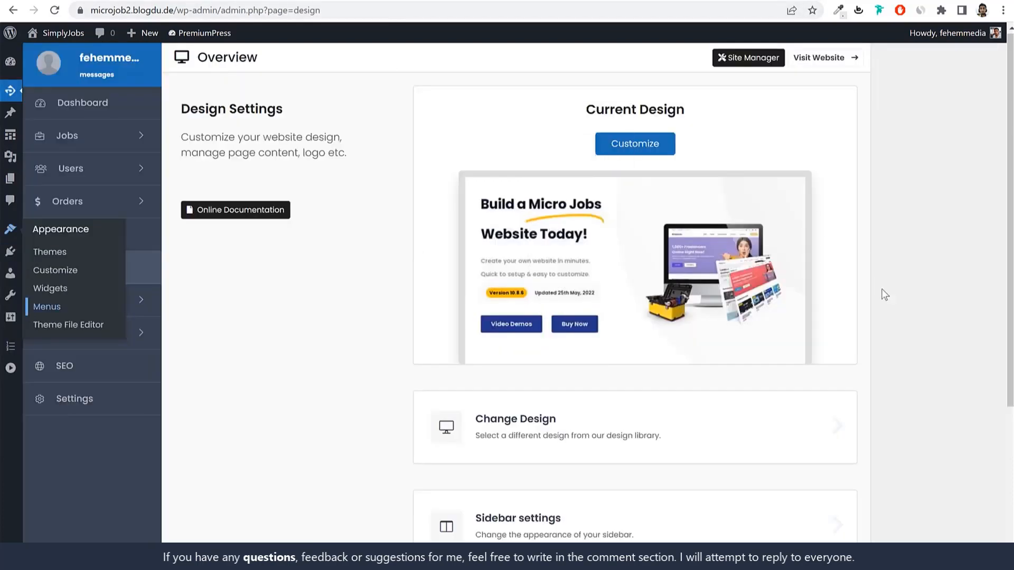
scroll(886, 294, down, 5)
scroll(889, 295, down, 1)
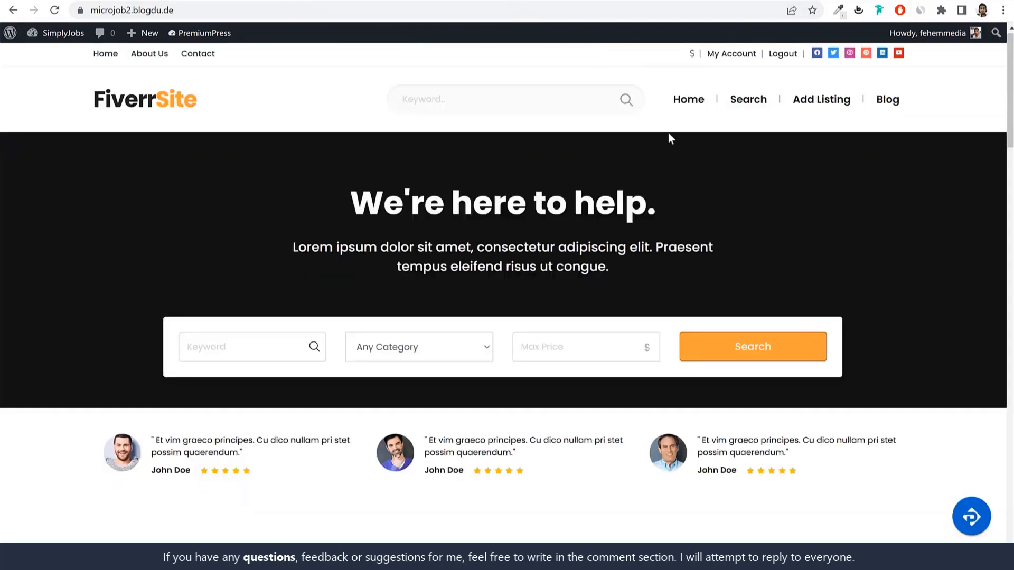
scroll(676, 335, down, 14)
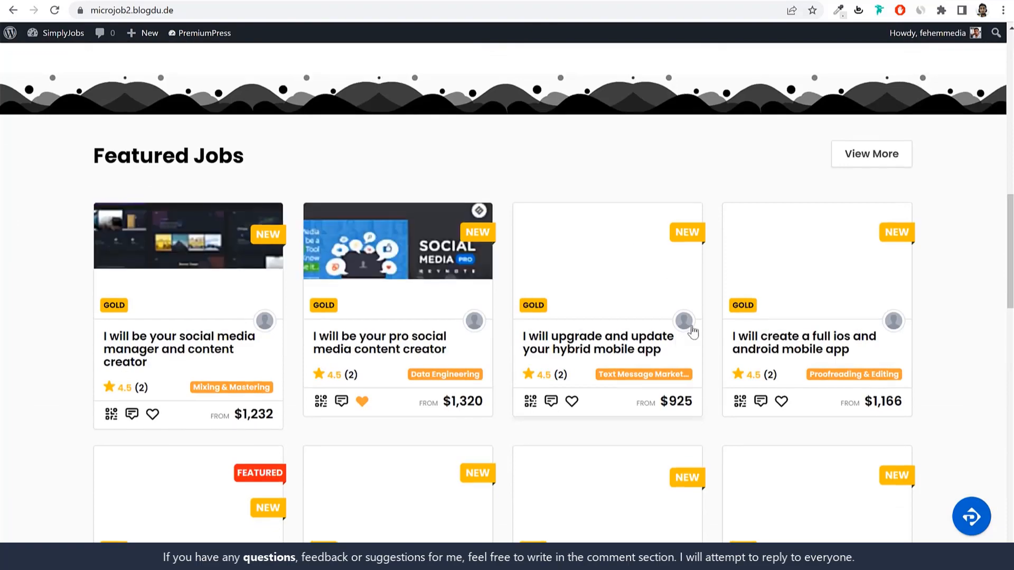
scroll(690, 331, up, 12)
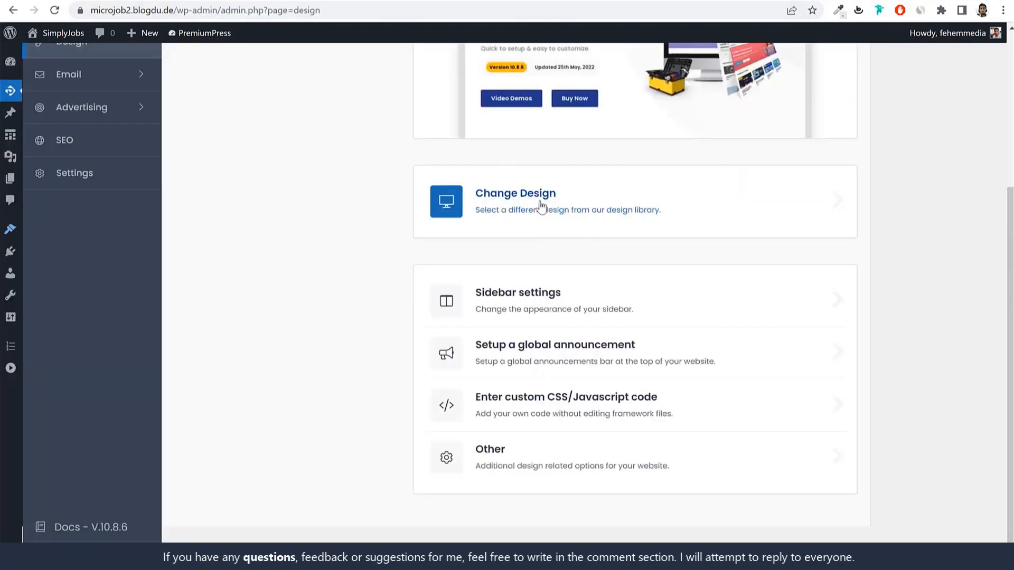
click(478, 197)
scroll(442, 319, down, 8)
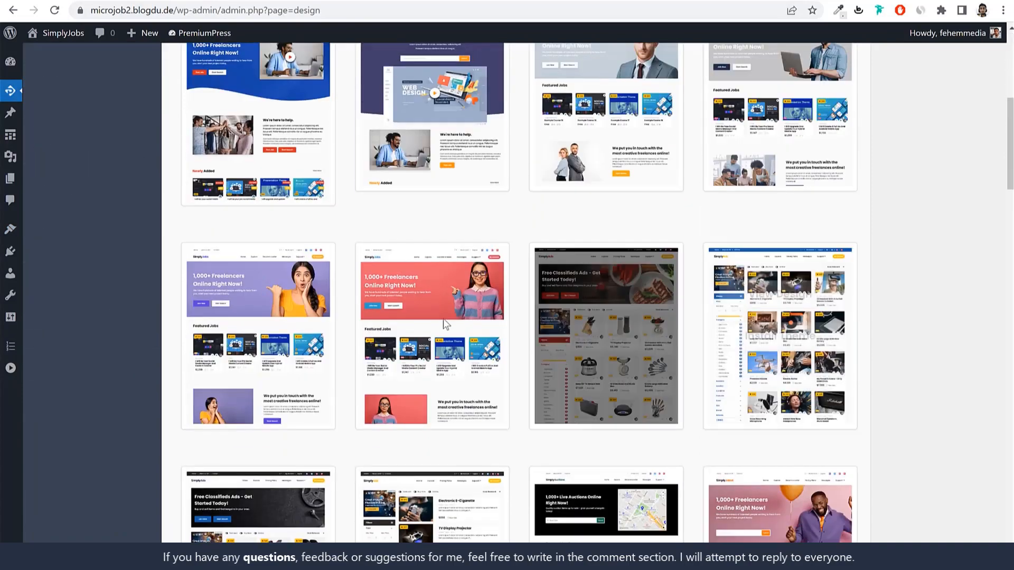
scroll(528, 280, down, 7)
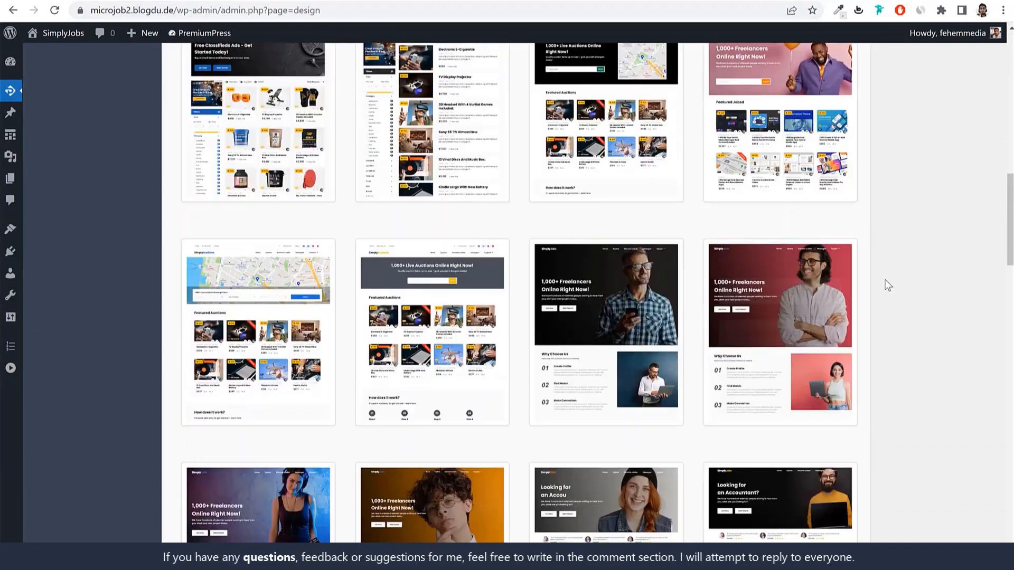
scroll(904, 324, up, 15)
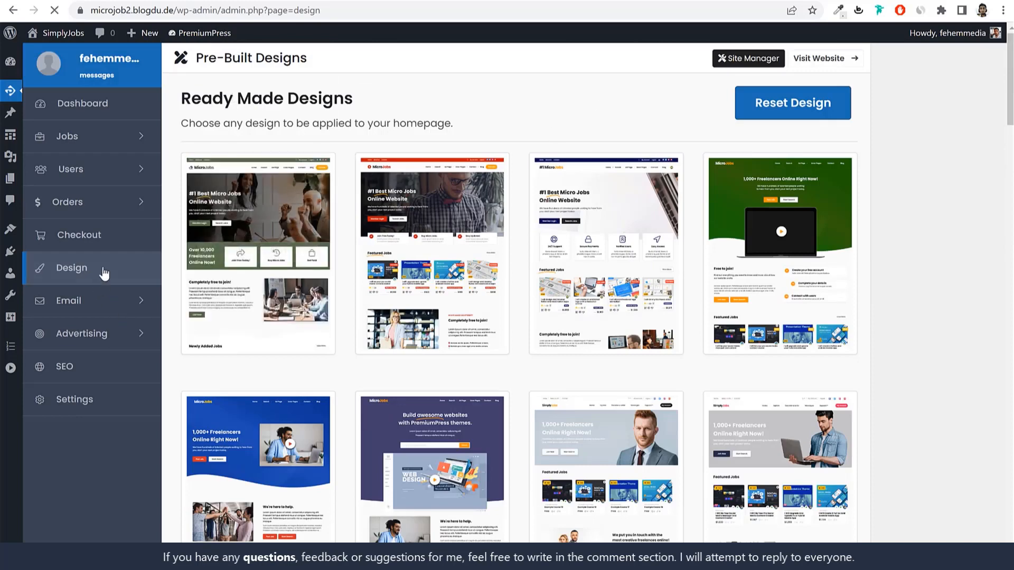
click(104, 272)
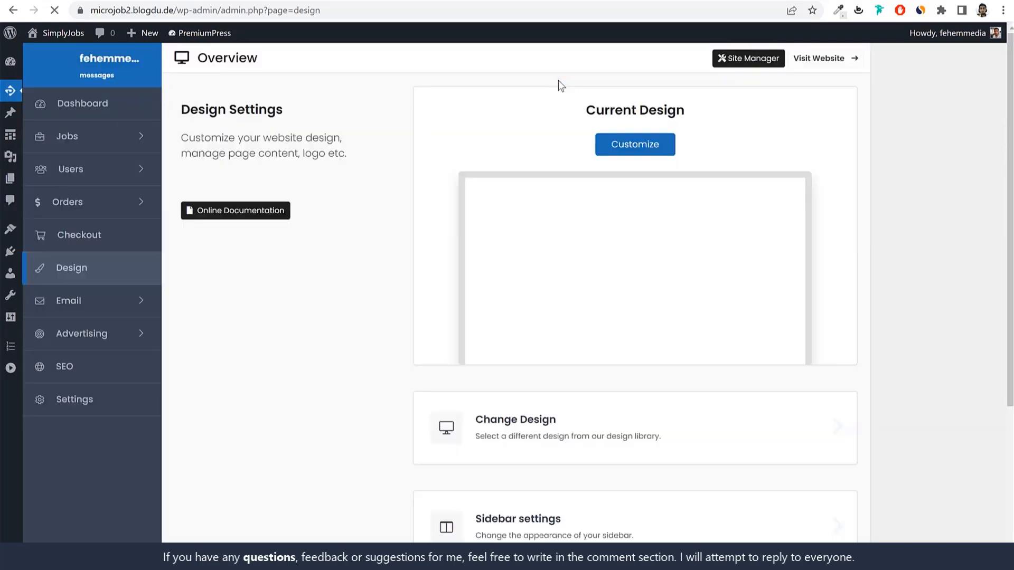
scroll(909, 266, down, 3)
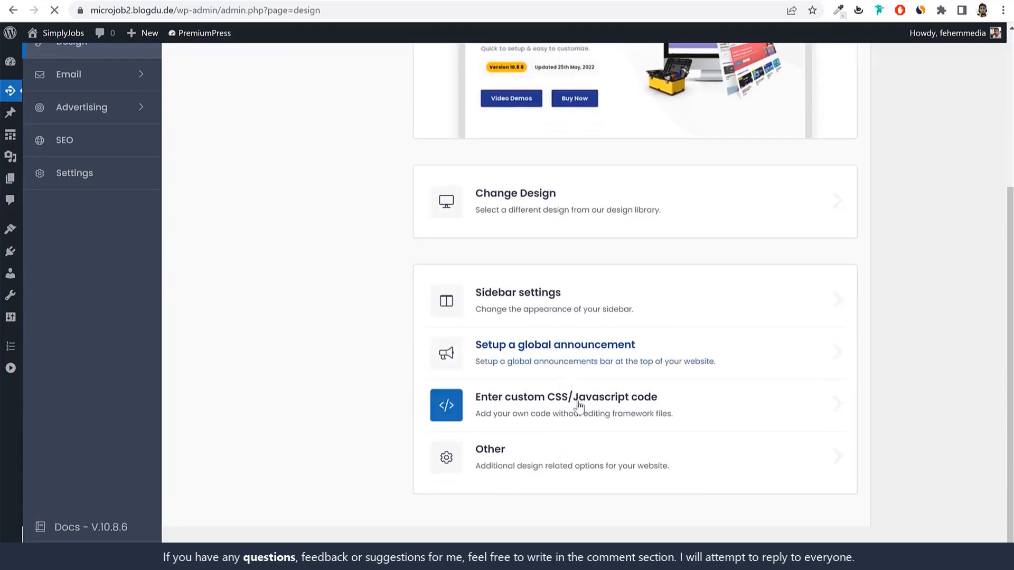
scroll(578, 373, up, 5)
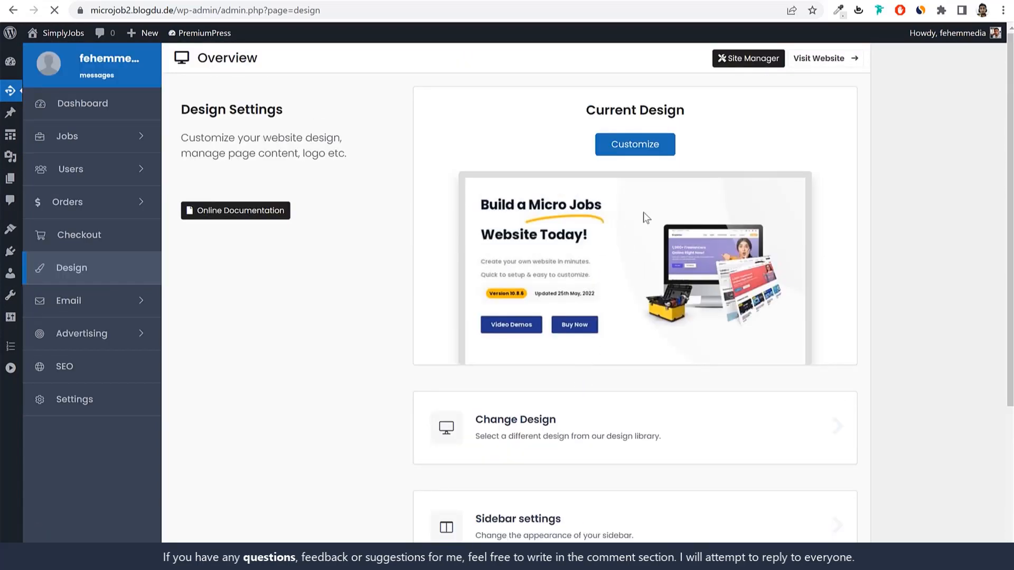
click(617, 154)
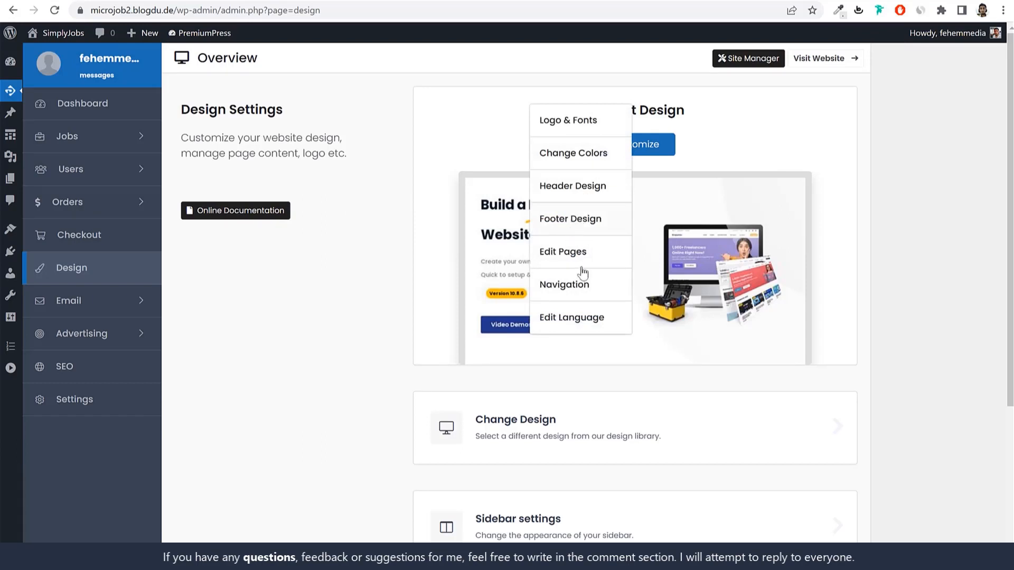
click(639, 224)
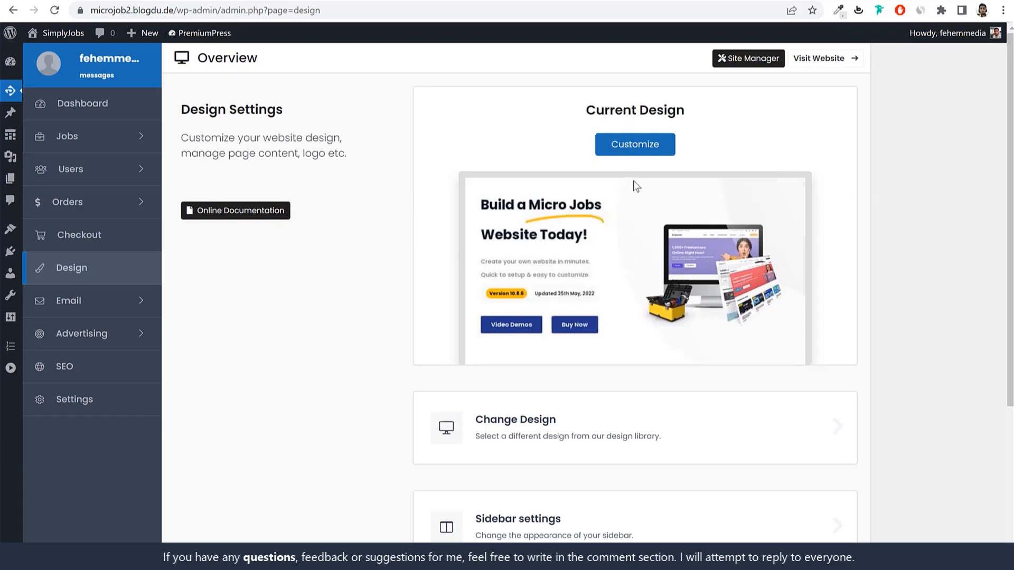
click(641, 160)
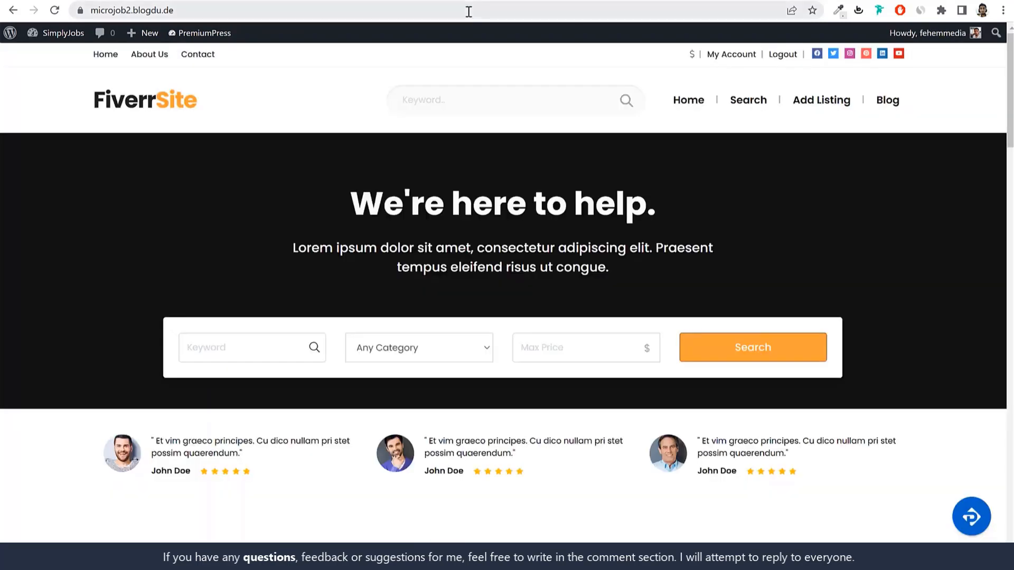
Step: Copy the microjob2.blogdu.de address and load it in a new Chrome incognito window
click(488, 9)
key(ctrl+c)
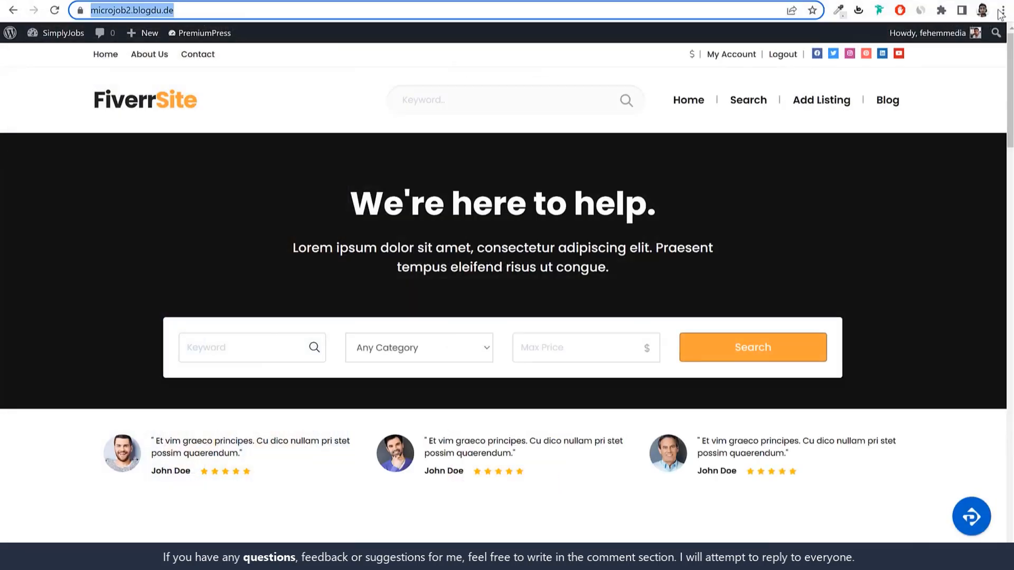
click(1002, 10)
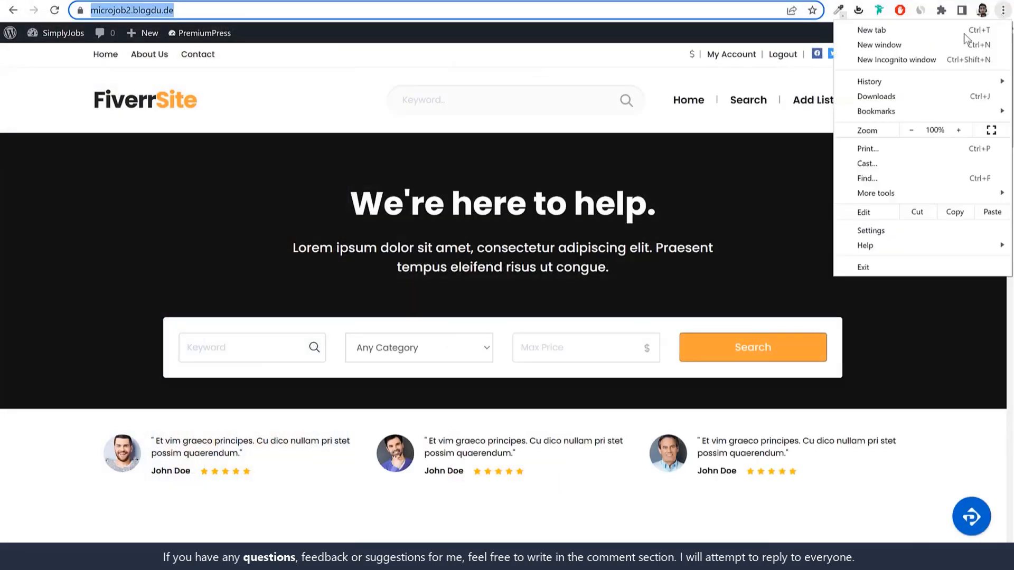
click(939, 56)
key(ctrl+v)
key(Return)
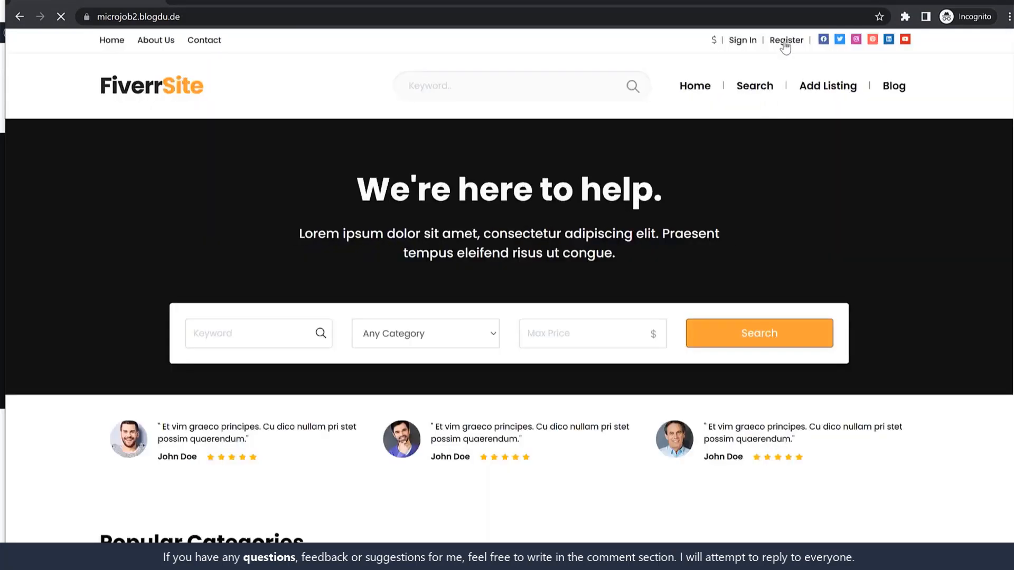
Step: Fill the Register form with the user's full name, e-mail, password and username, and create the account
click(785, 42)
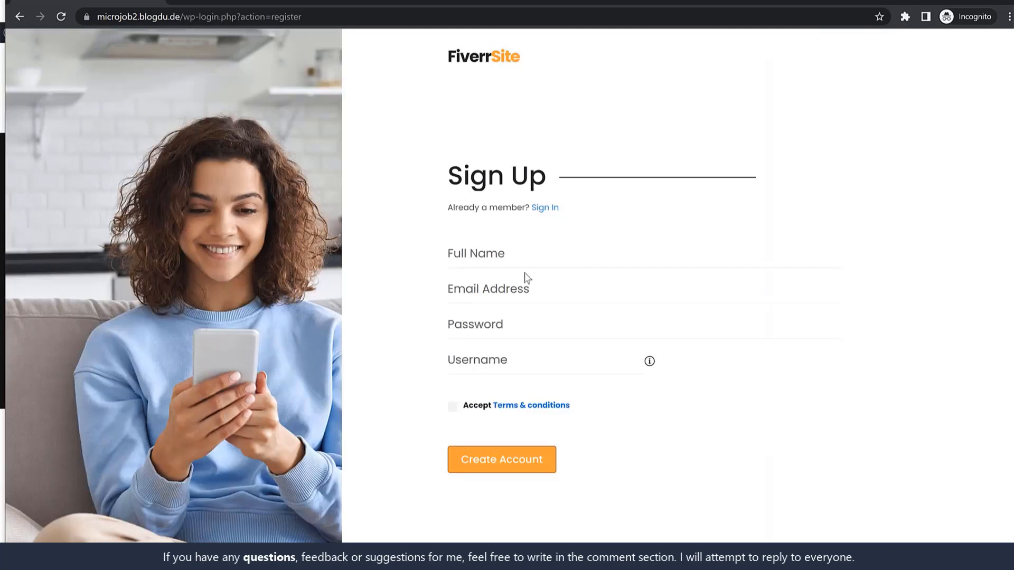
click(535, 250)
text(Jio)
key(Tab)
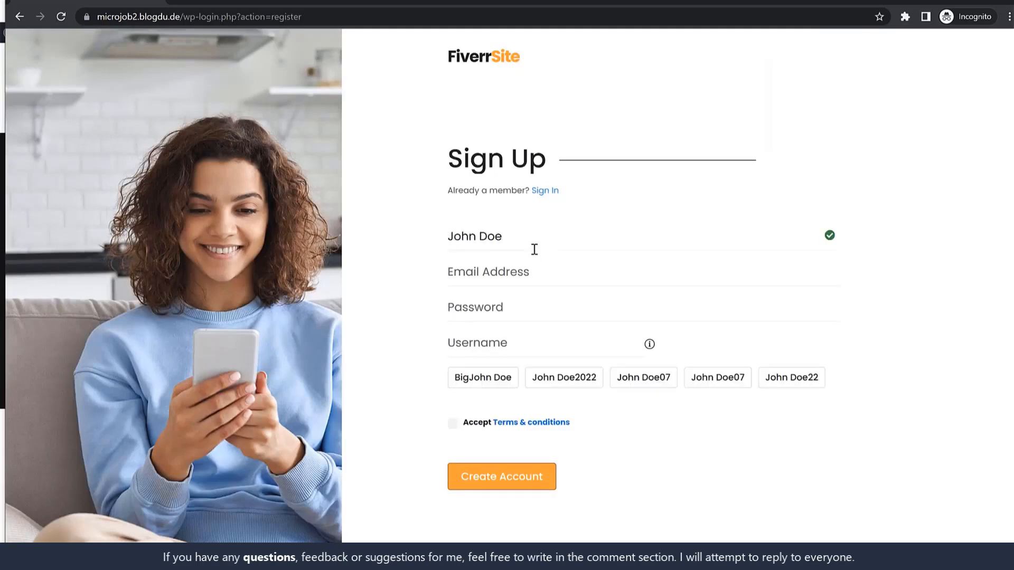
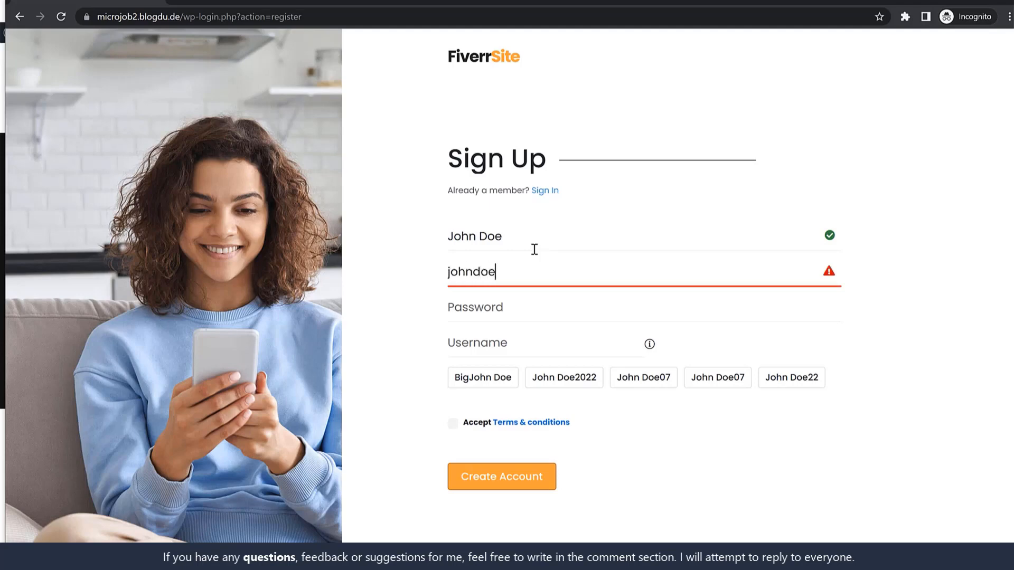
key(Tab)
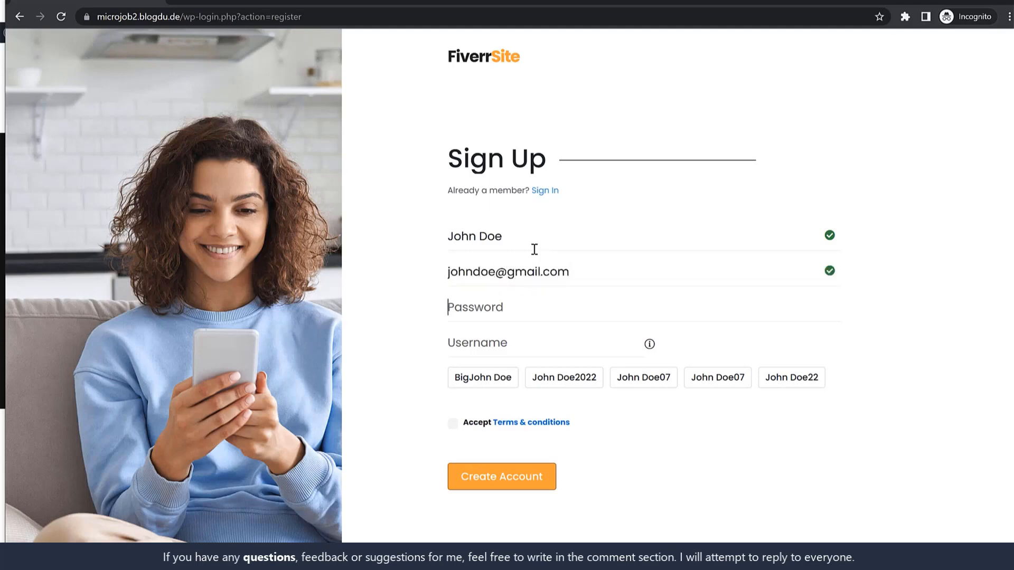
text(•)
key(Tab)
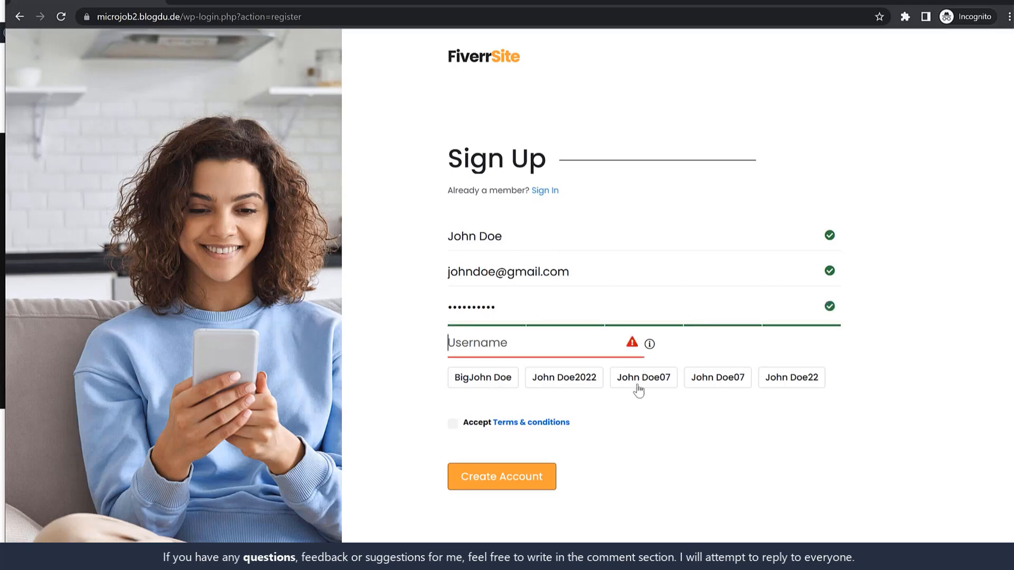
text(John Doe)
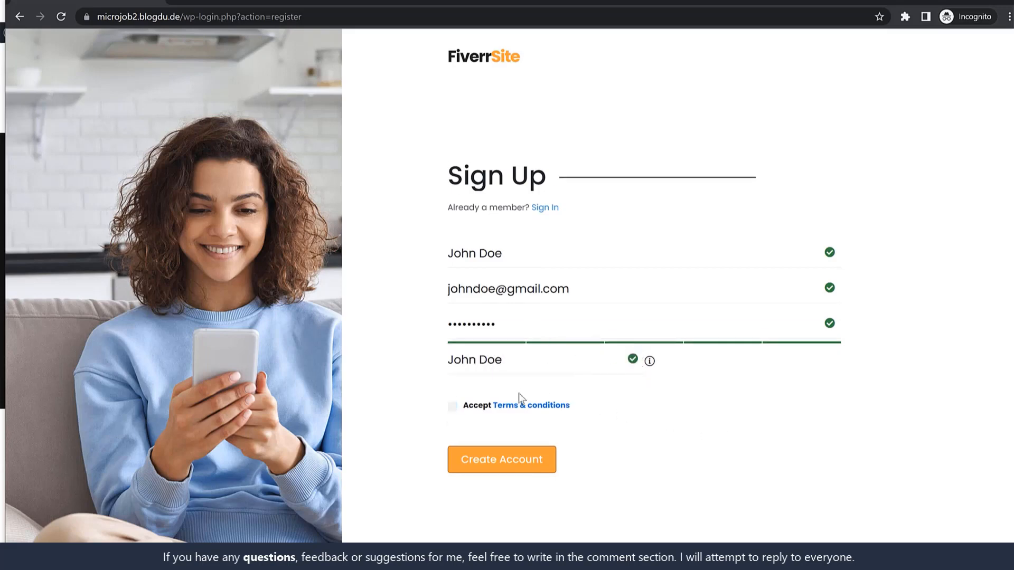
click(506, 467)
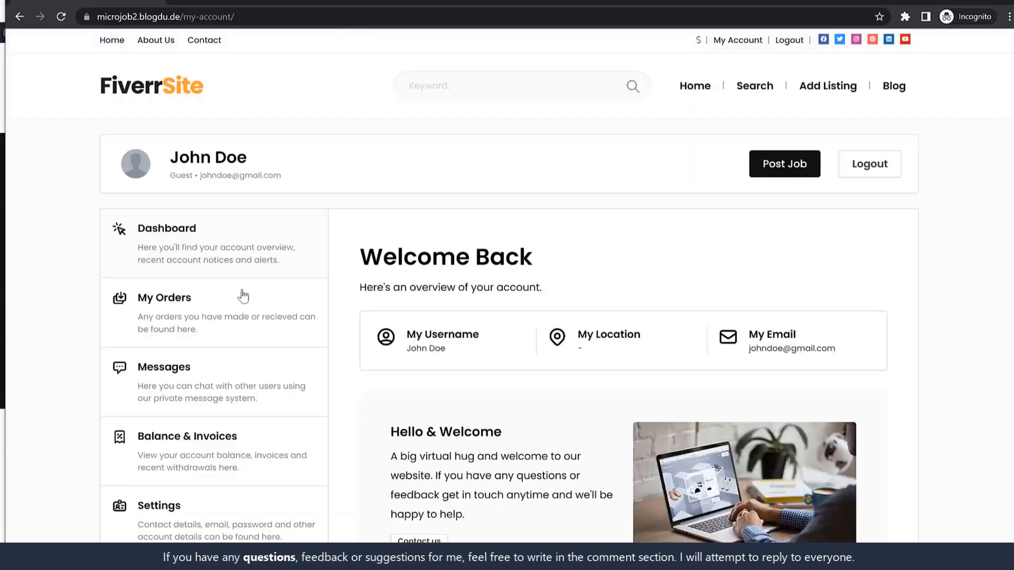
Step: Start a Post Job listing from My Account and title it 'I will create a Pro Website'
scroll(250, 417, down, 7)
scroll(252, 423, up, 7)
scroll(259, 425, down, 1)
scroll(283, 414, up, 1)
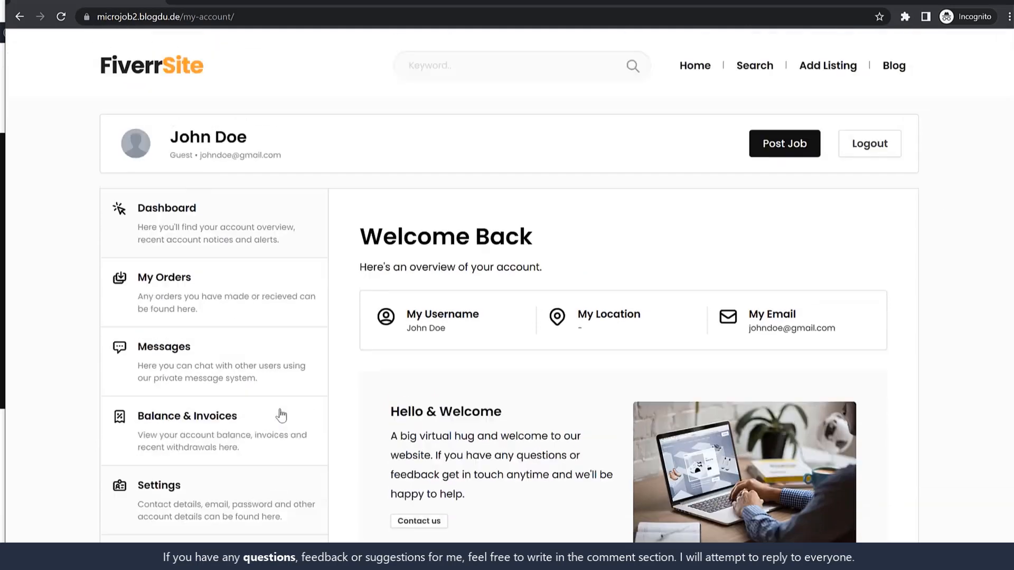
click(774, 168)
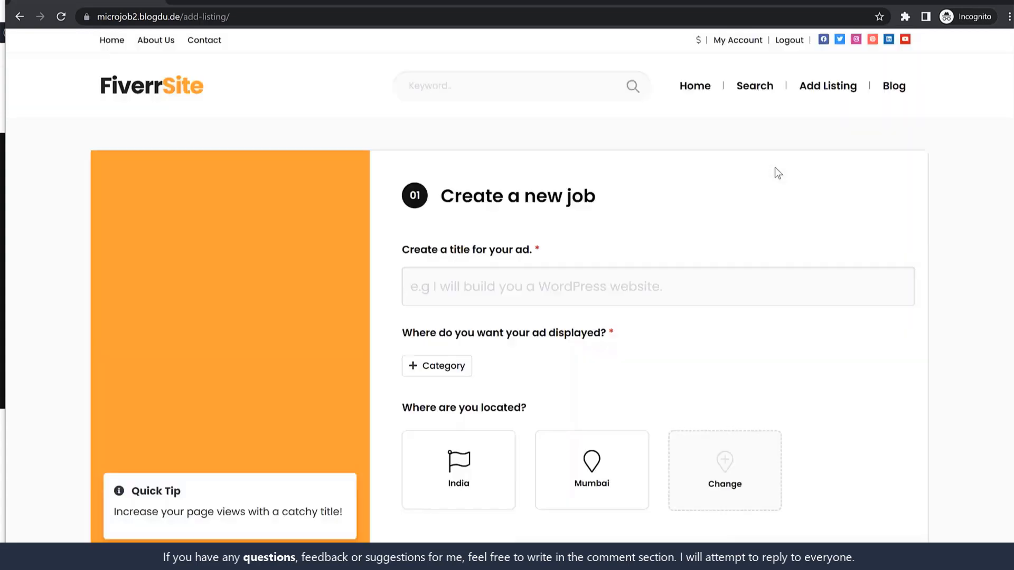
click(478, 299)
text(I)
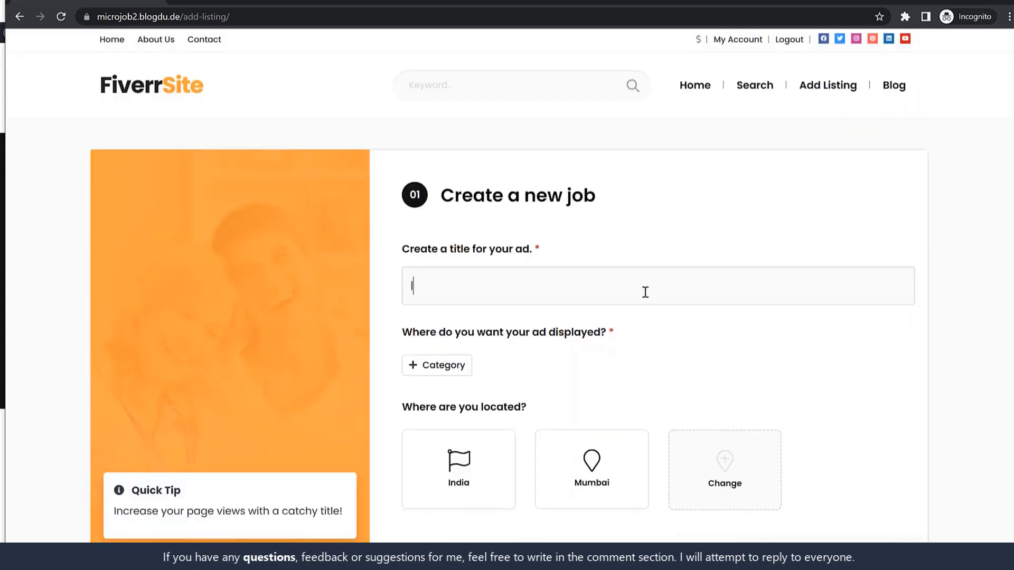
text( will create a Pro)
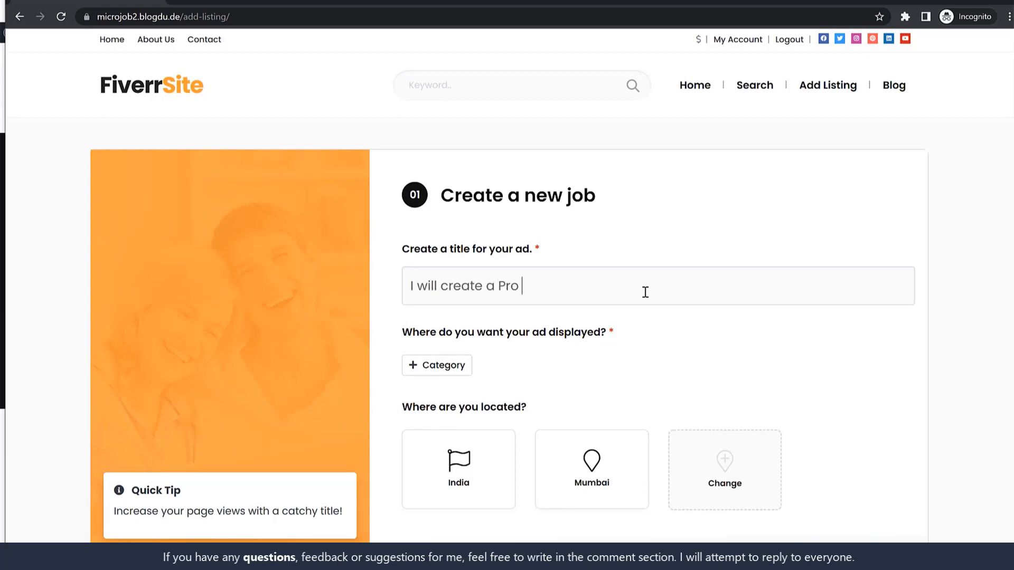
text( Website)
scroll(638, 332, down, 4)
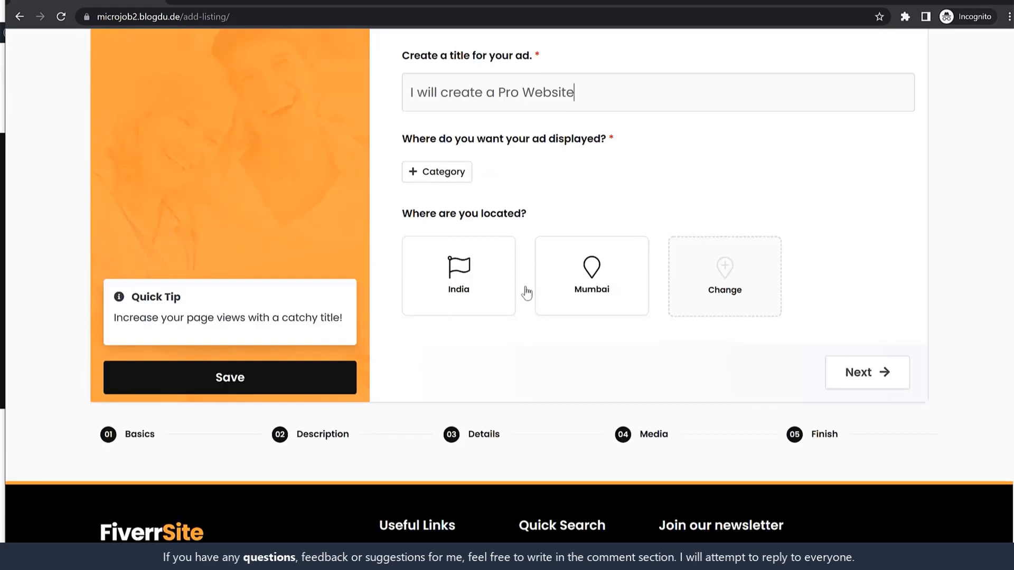
Step: Pick Programming & Tech and settle on the E-Commerce Development subcategory after trying others
click(421, 183)
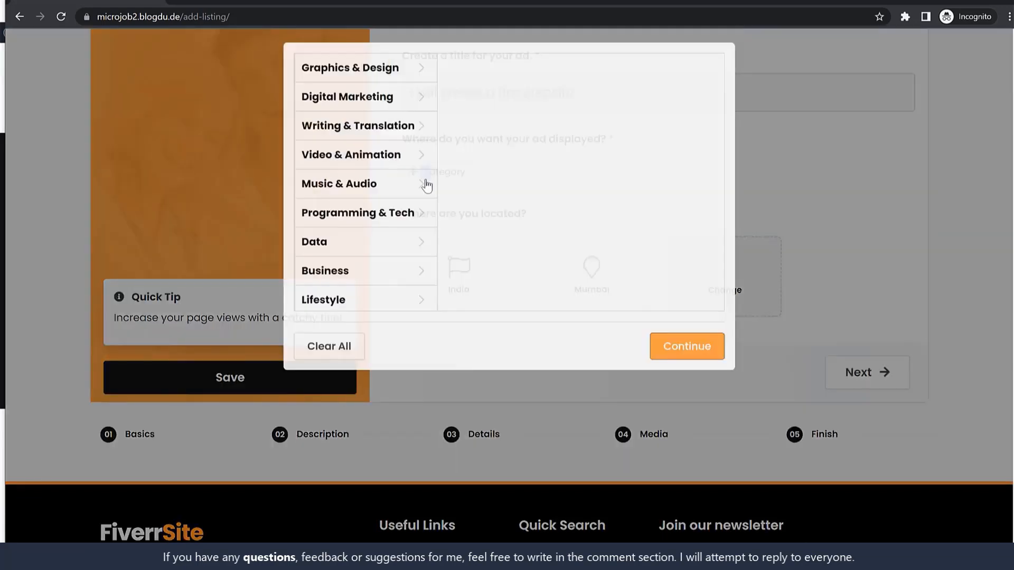
click(374, 257)
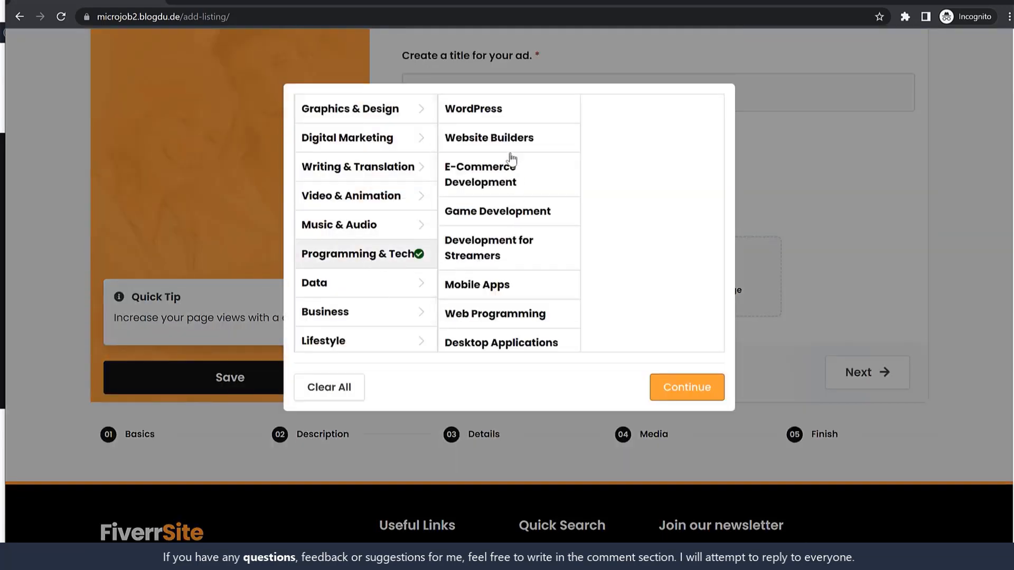
click(510, 140)
click(516, 178)
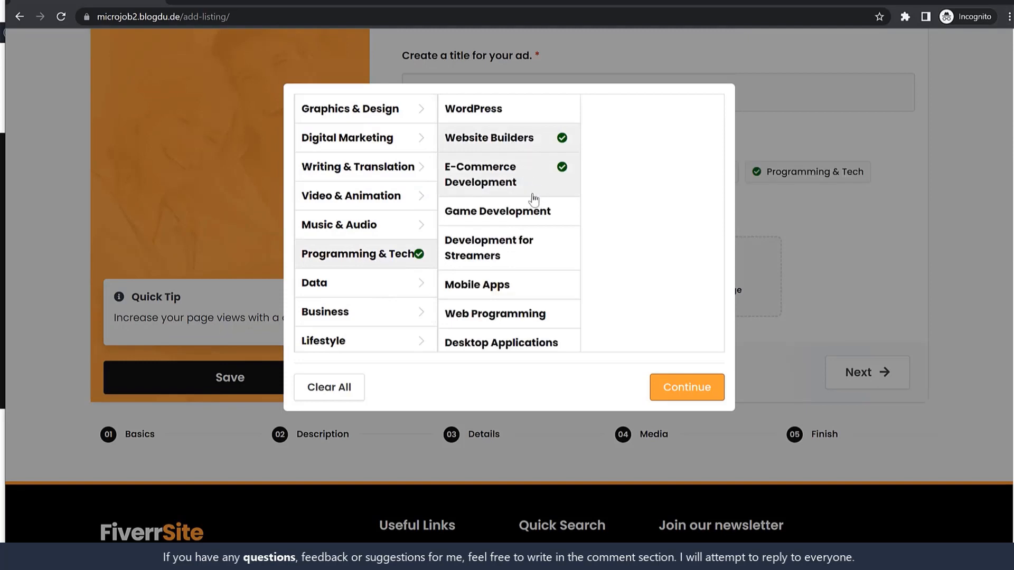
click(531, 215)
click(530, 216)
click(532, 177)
click(534, 144)
click(533, 182)
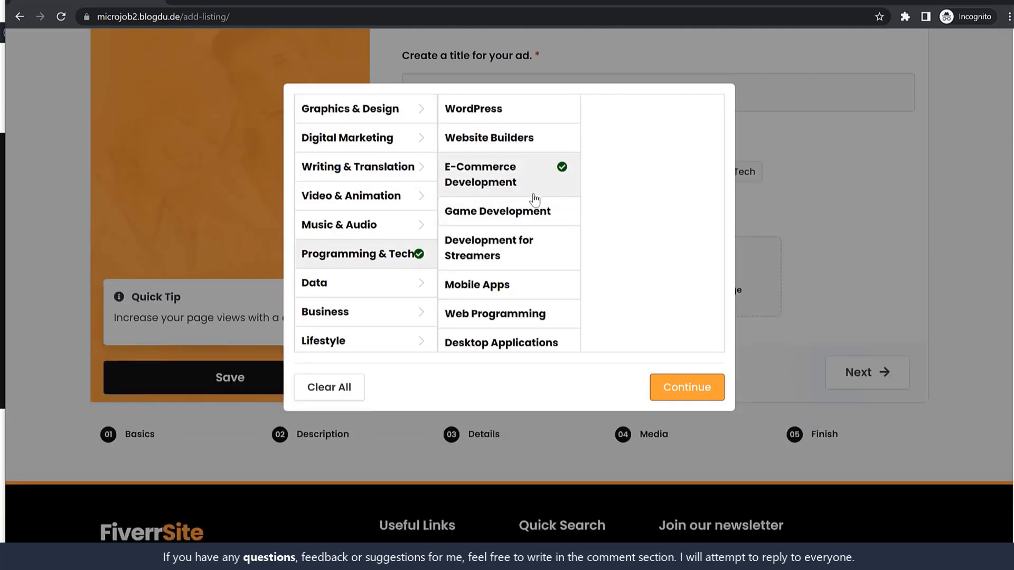
click(528, 244)
click(530, 216)
click(529, 241)
click(532, 207)
Step: Also tick WordPress and Web Programming, confirm the categories, and advance to Description
click(522, 121)
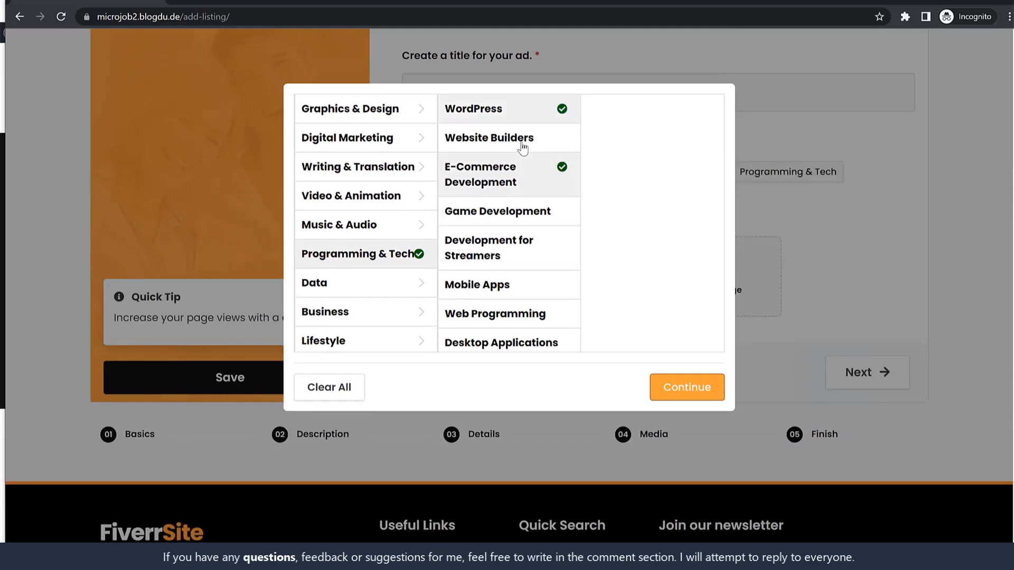
click(522, 142)
click(521, 140)
click(520, 322)
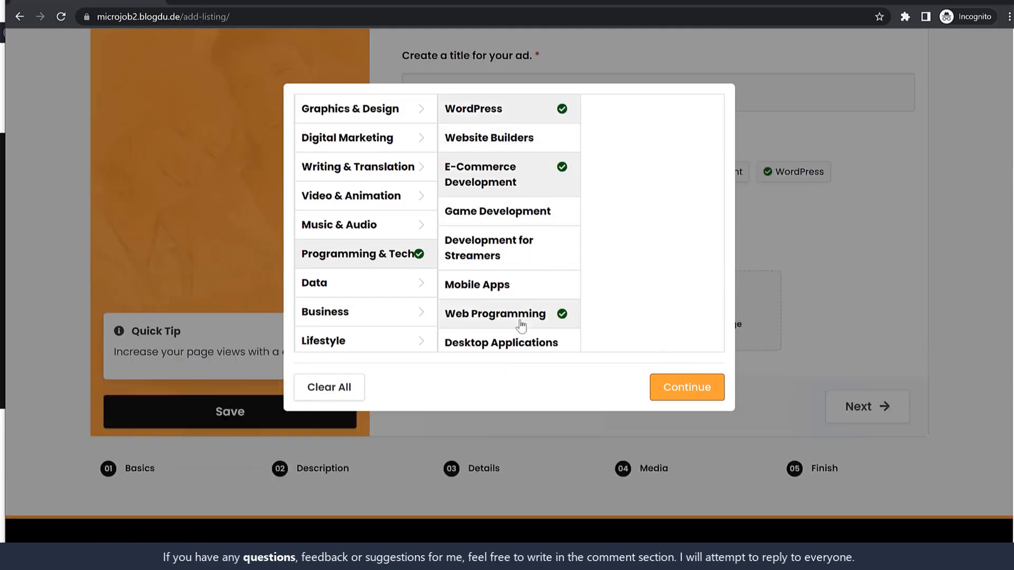
click(713, 399)
click(879, 407)
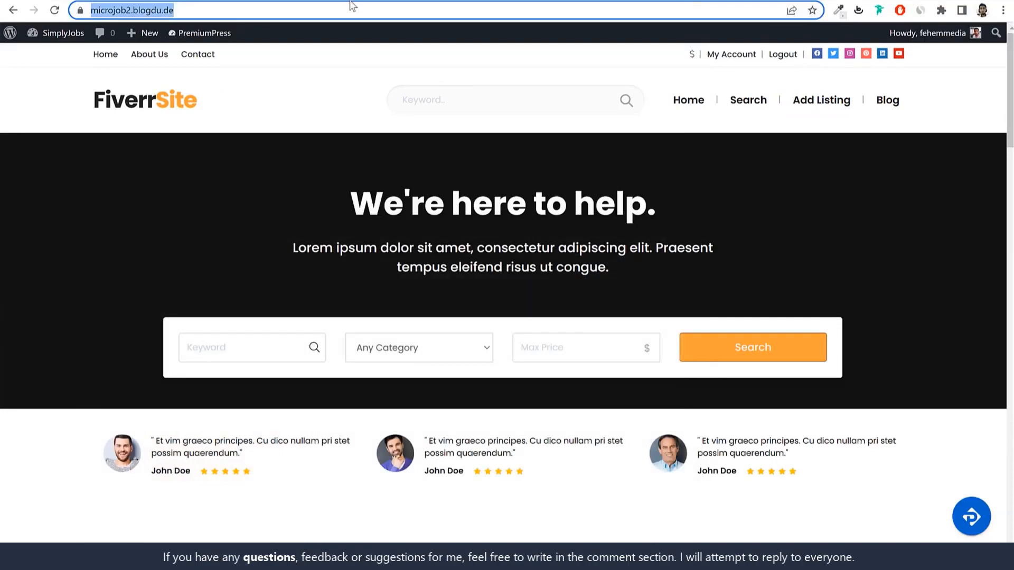
Step: Copy the three Lorem ipsum paragraphs from the social media manager listing into Description
scroll(371, 248, down, 15)
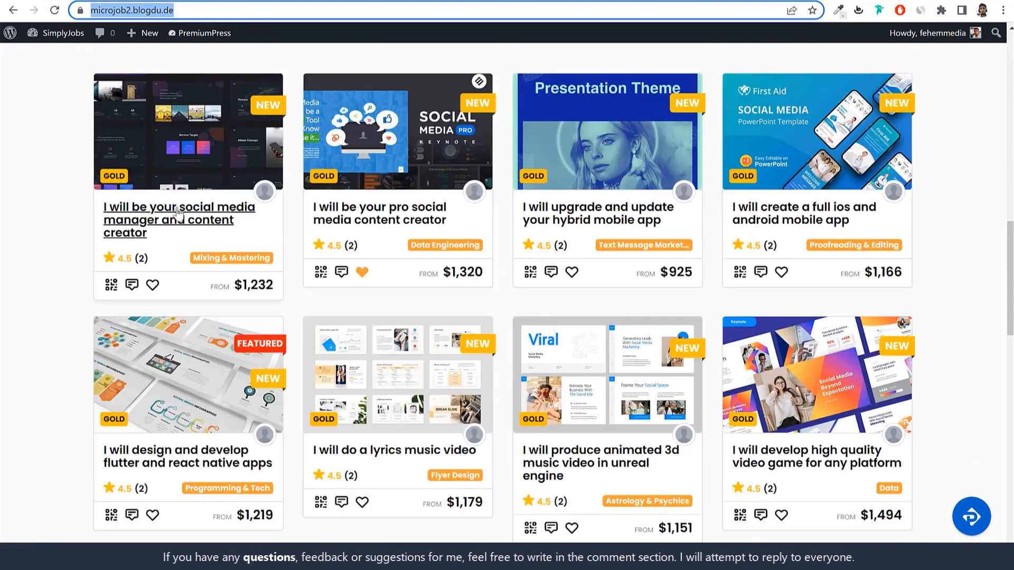
click(179, 214)
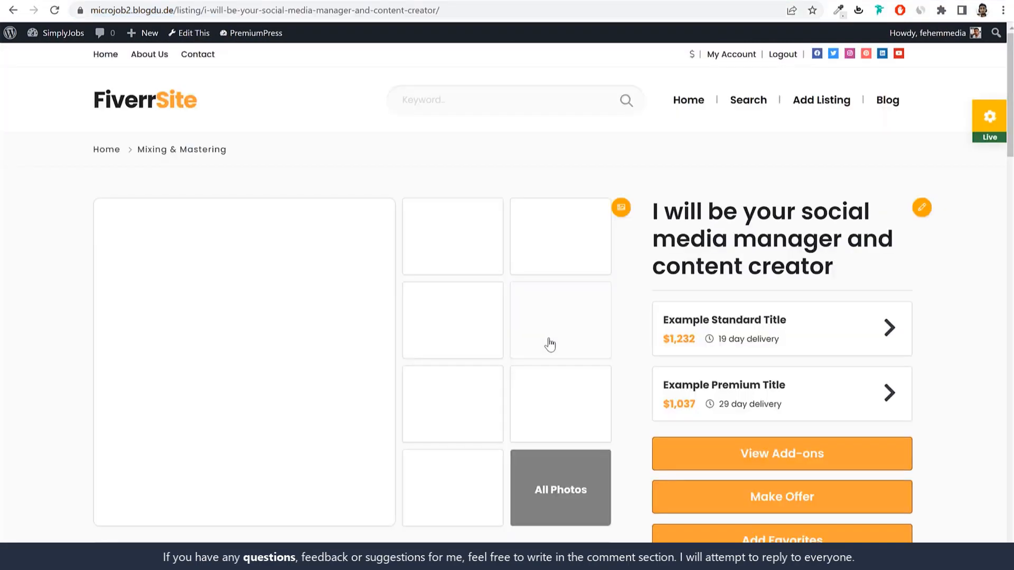
scroll(548, 341, down, 8)
triple_click(420, 265)
drag(512, 298, 106, 149)
key(ctrl+c)
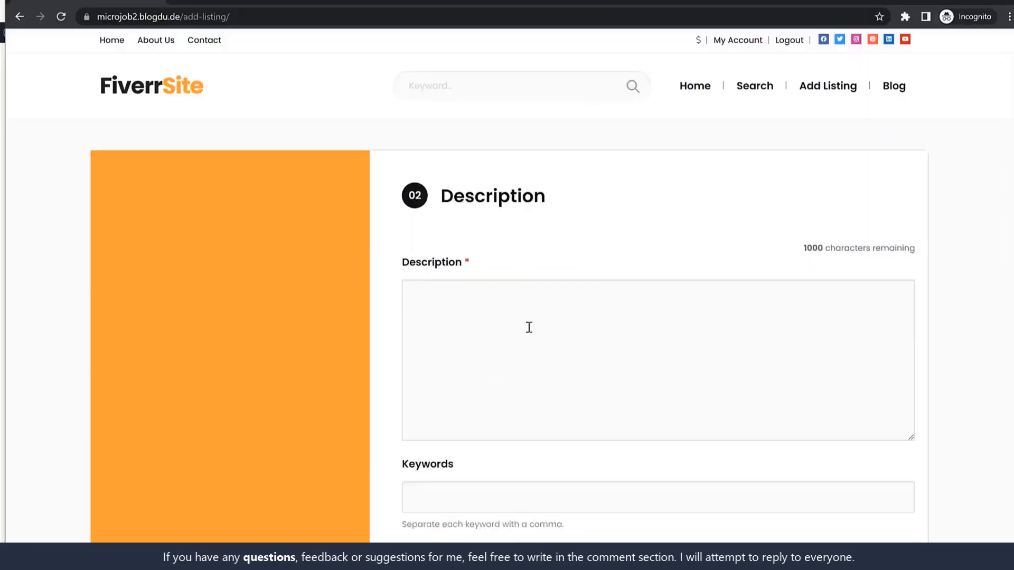
click(527, 326)
key(ctrl+v)
Step: Add WordPress and Webiste as keyword tags
scroll(496, 305, down, 1)
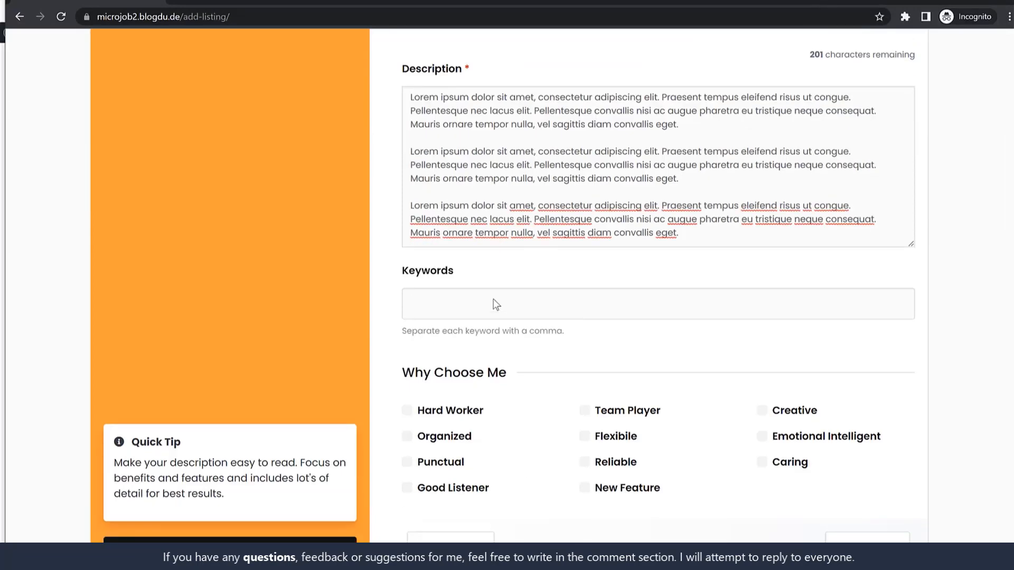
text(Wor)
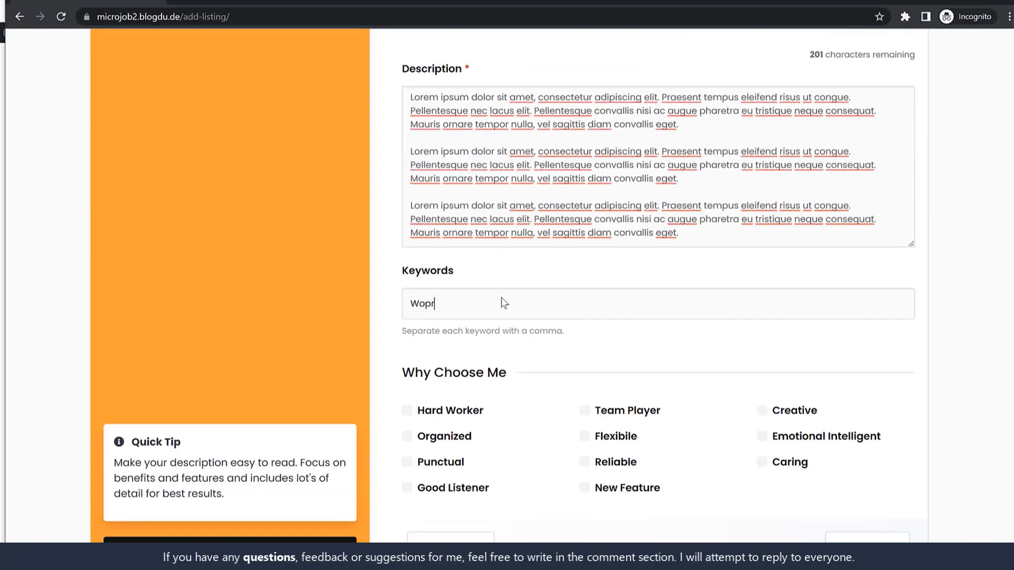
text(dPress)
key(comma)
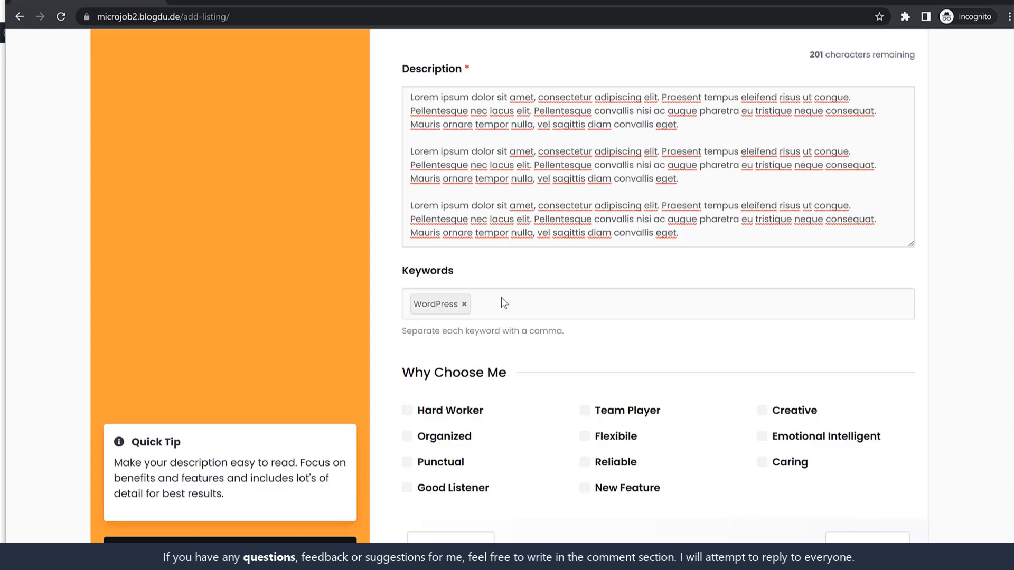
text(Website)
key(comma)
Step: Tick all eleven Why Choose Me traits and advance to the Details step
scroll(736, 385, down, 2)
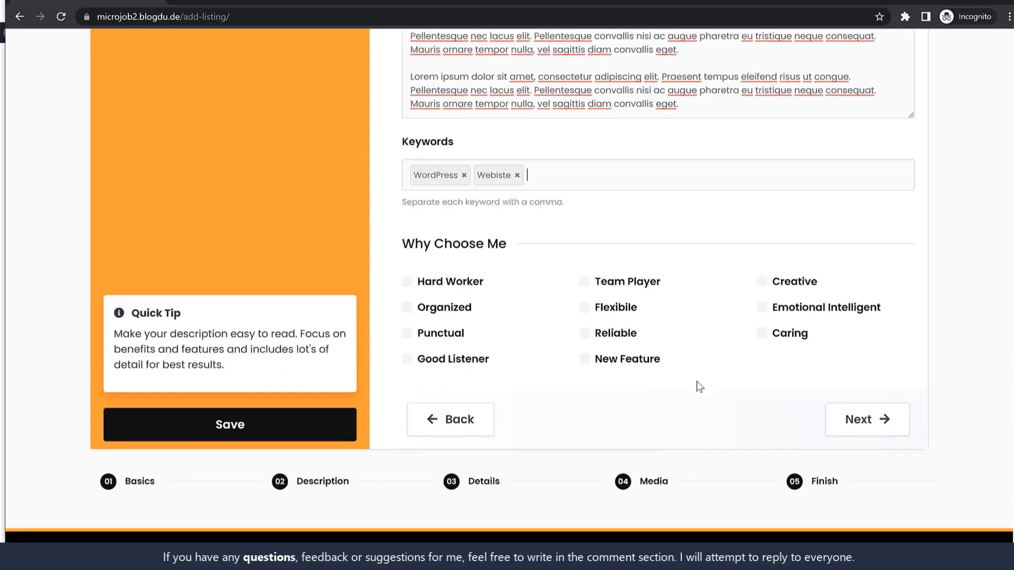
click(438, 285)
click(439, 309)
click(444, 334)
click(451, 361)
click(607, 361)
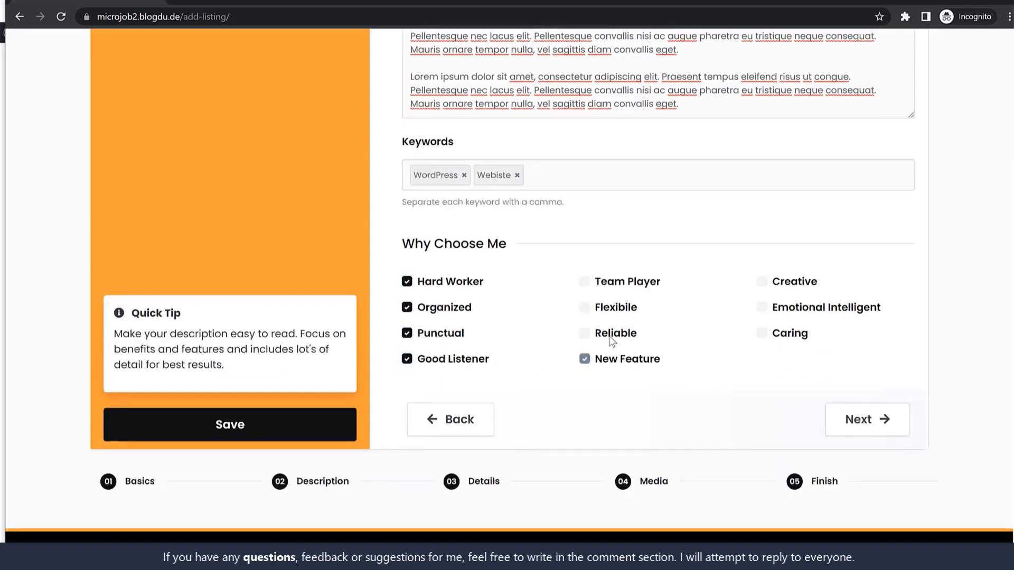
click(612, 335)
click(612, 309)
click(615, 282)
click(792, 333)
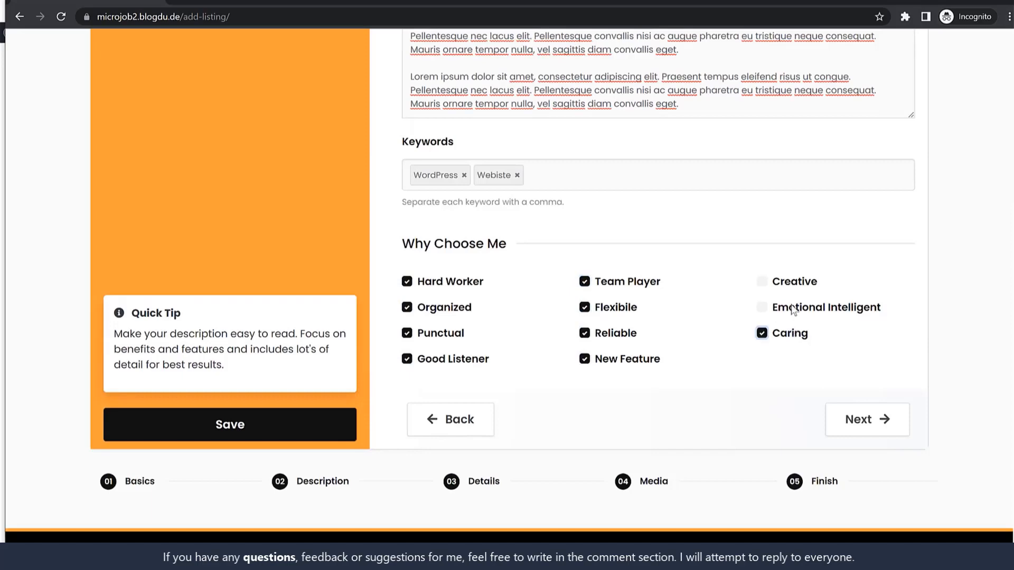
click(795, 308)
click(795, 281)
click(871, 427)
scroll(882, 435, up, 6)
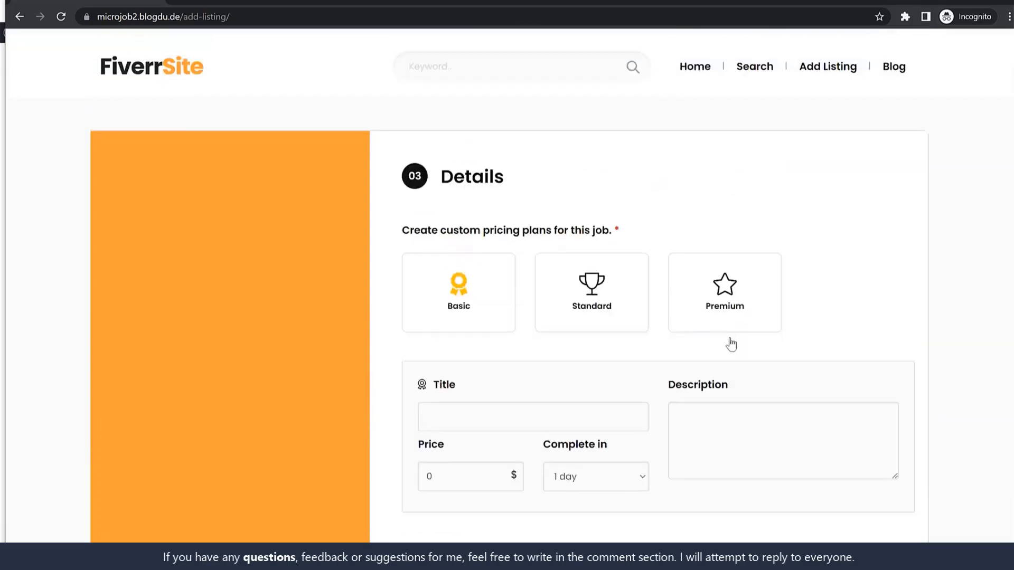
Step: Set the Basic plan price to $50 with a 10-day delivery time
scroll(518, 346, down, 2)
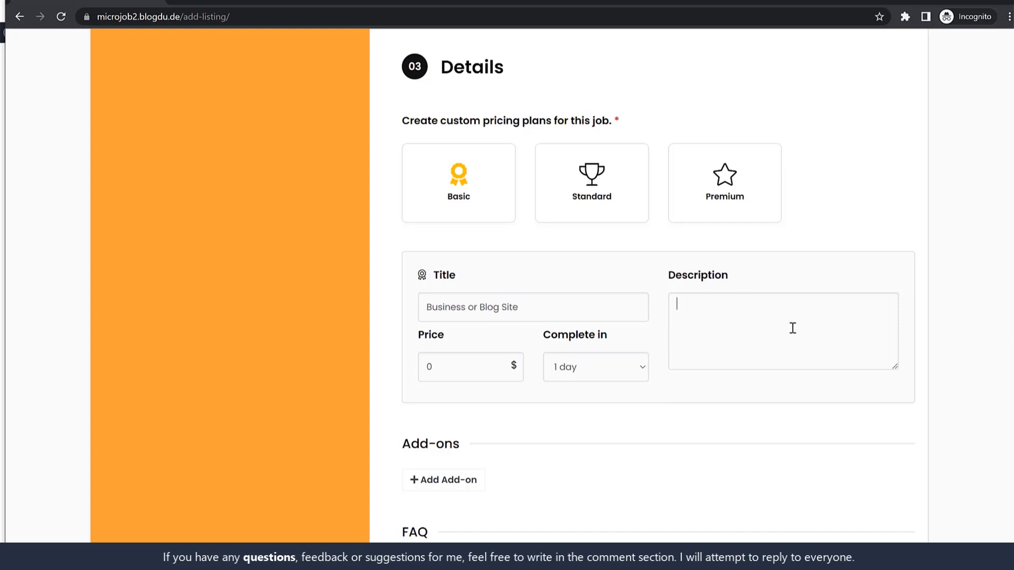
drag(479, 365, 393, 378)
click(600, 367)
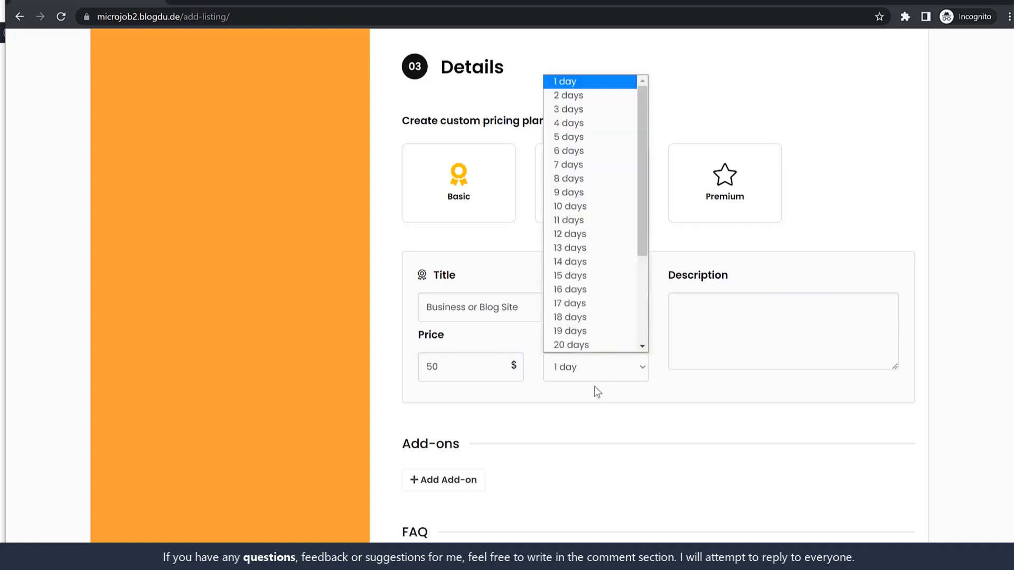
click(577, 207)
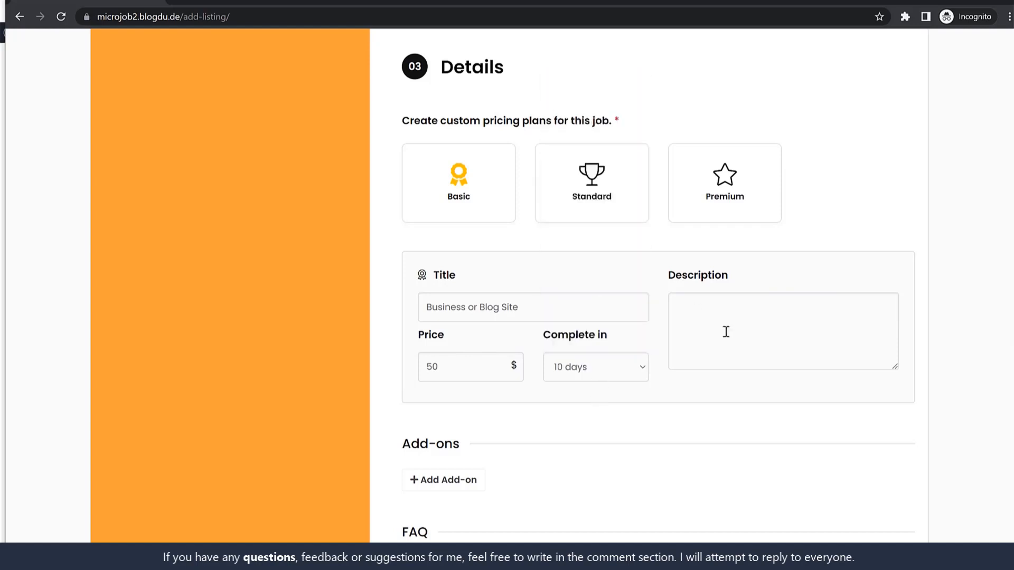
Step: Set the Standard plan to $150 with a 15-day delivery time
click(602, 169)
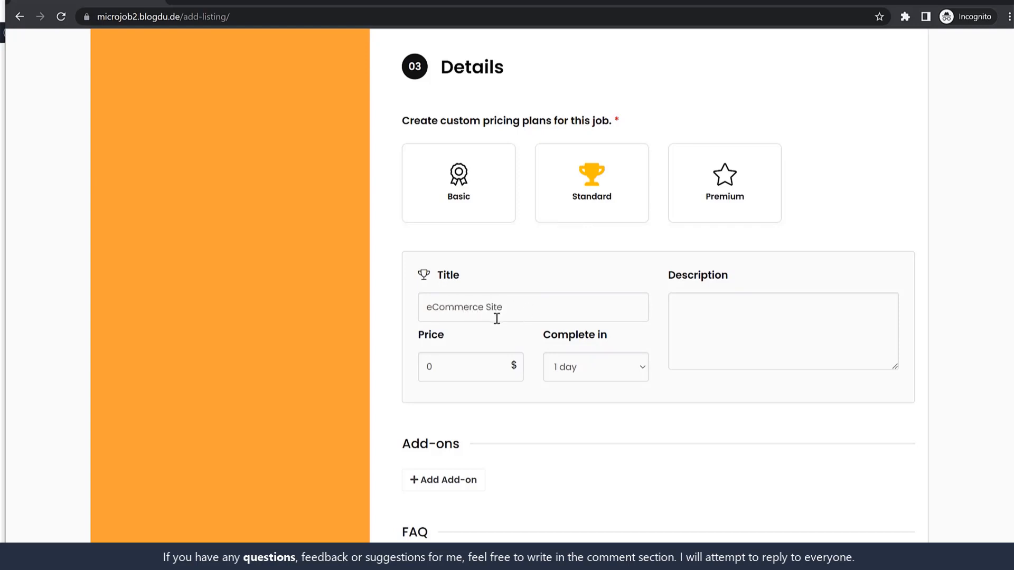
text(150)
click(610, 364)
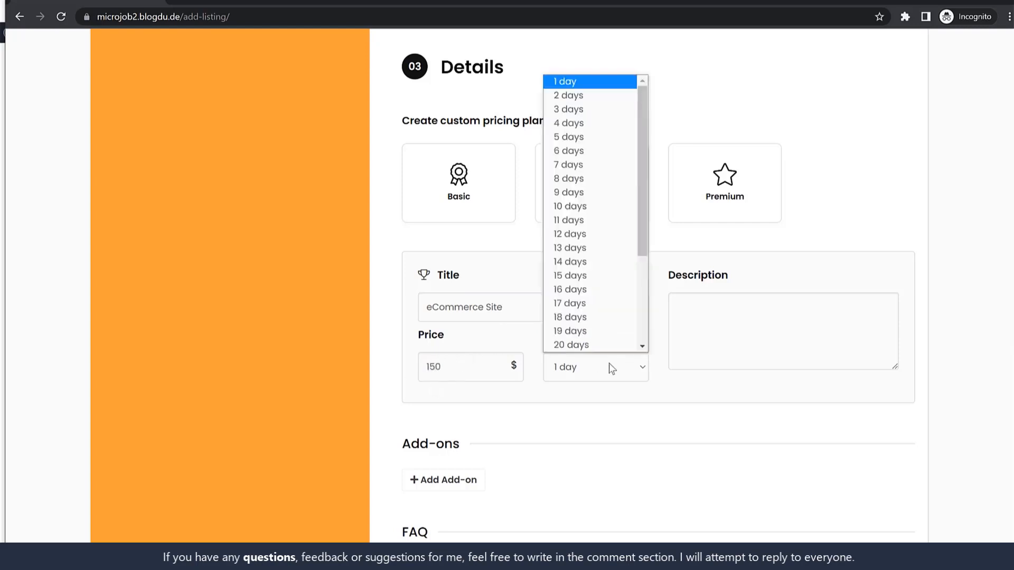
click(588, 276)
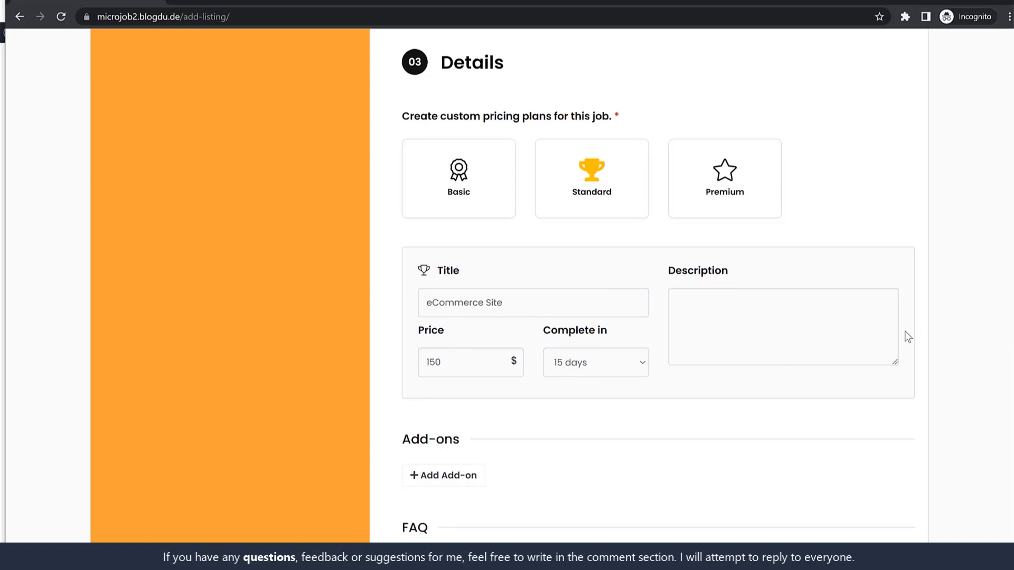
Step: Add a new add-on to the listing for SEO
scroll(468, 312, down, 5)
click(467, 225)
click(488, 300)
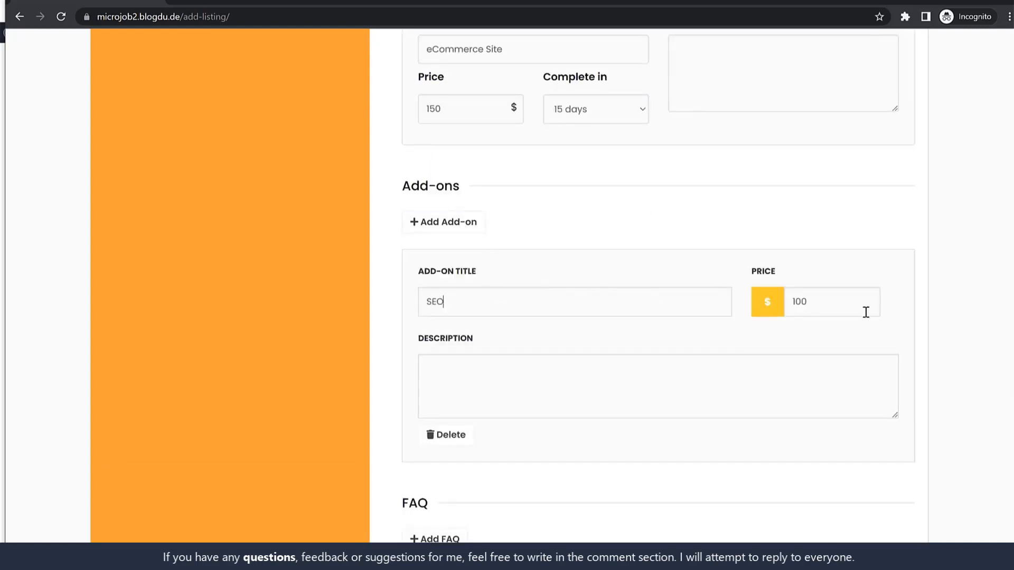
Step: Change the first add-on's price to $50
key(Tab)
text(50)
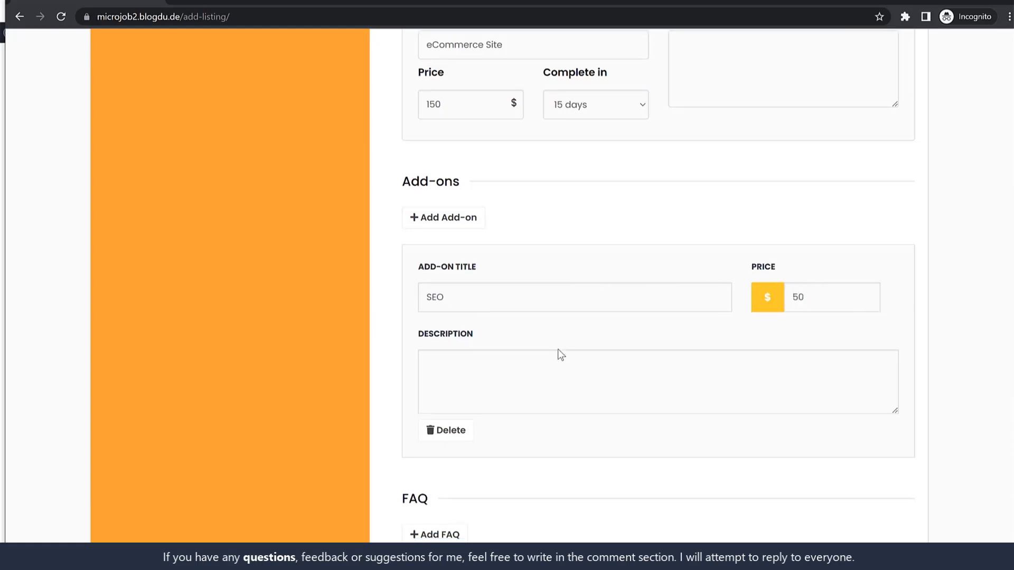
scroll(561, 355, down, 3)
scroll(520, 276, up, 2)
Step: Add a second add-on titled 'Web Security' priced at $30
click(471, 163)
scroll(591, 267, down, 4)
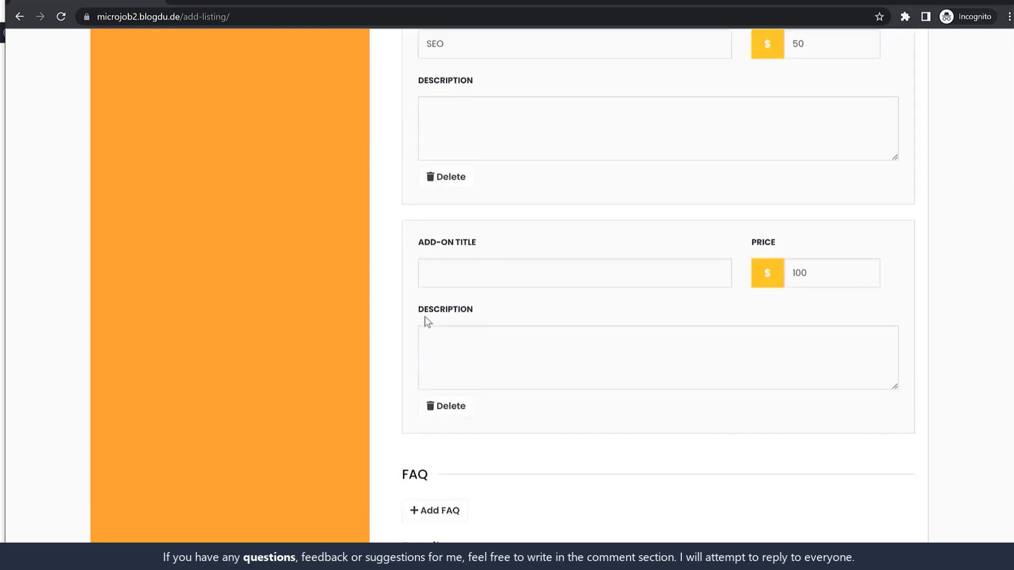
click(475, 265)
text(S)
key(BackSpace)
text(Web Security)
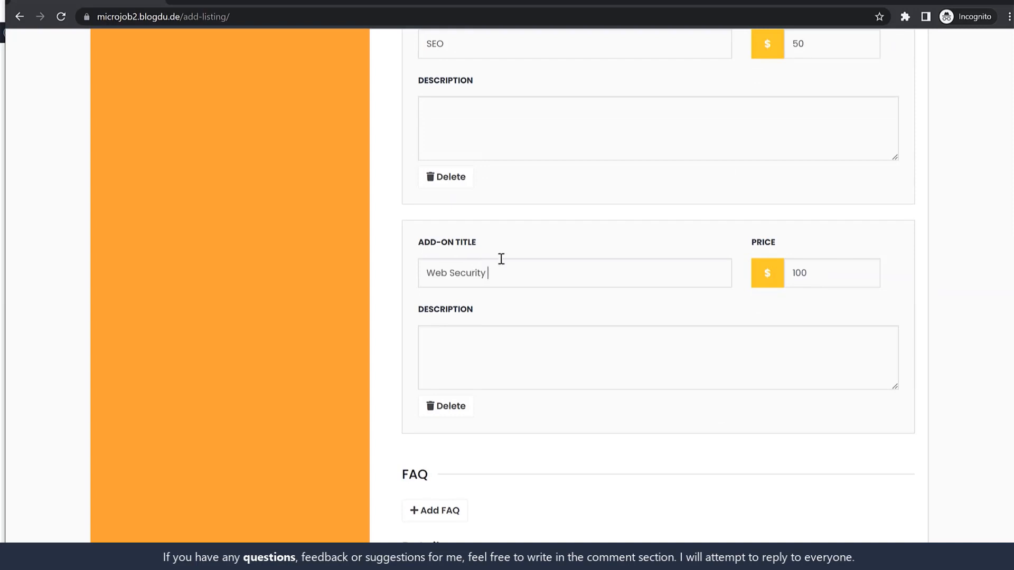
double_click(835, 278)
text(30)
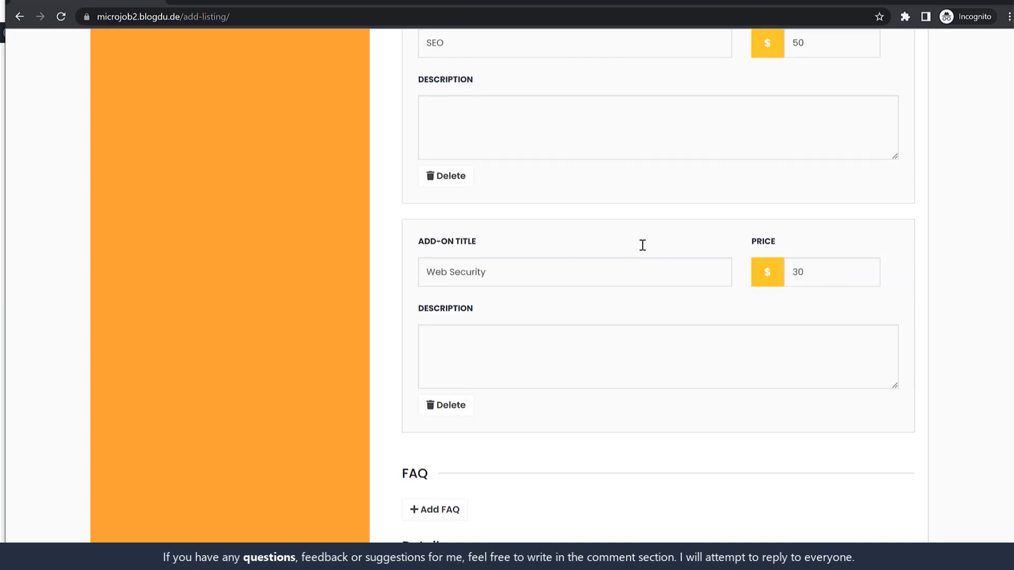
Step: Add a new empty FAQ entry to the listing
scroll(581, 316, down, 3)
click(437, 317)
scroll(634, 316, down, 3)
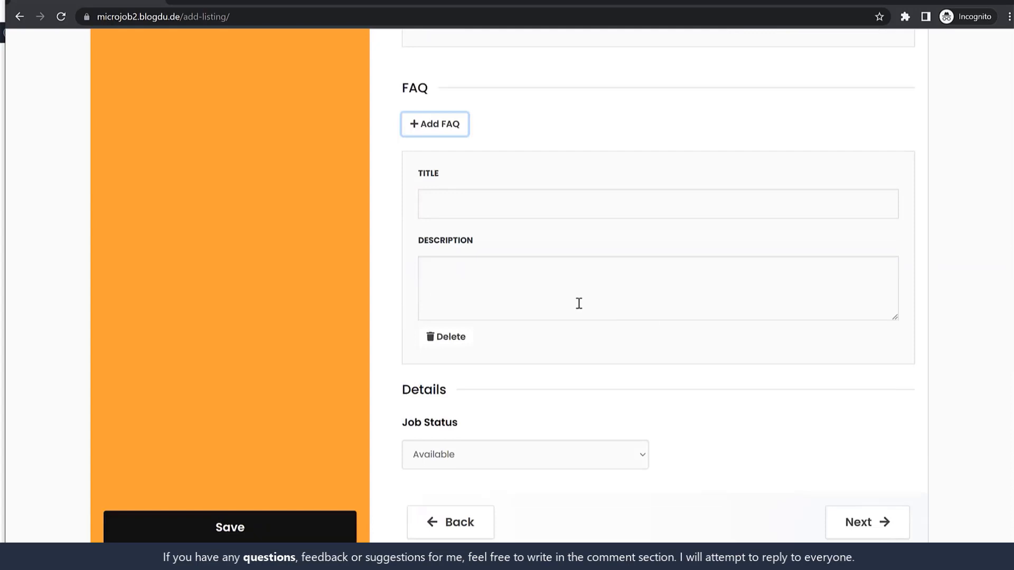
click(502, 209)
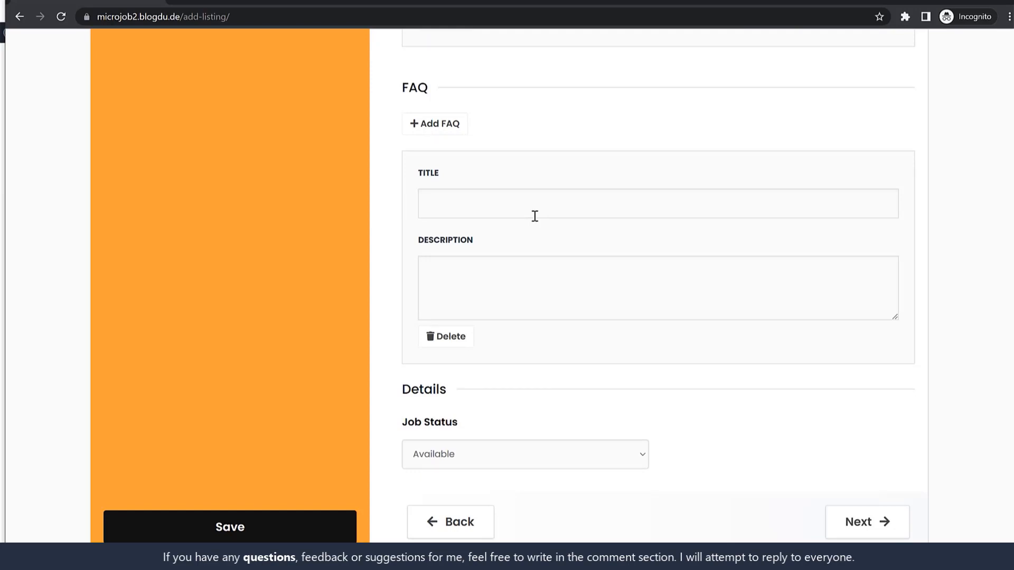
scroll(546, 206, up, 6)
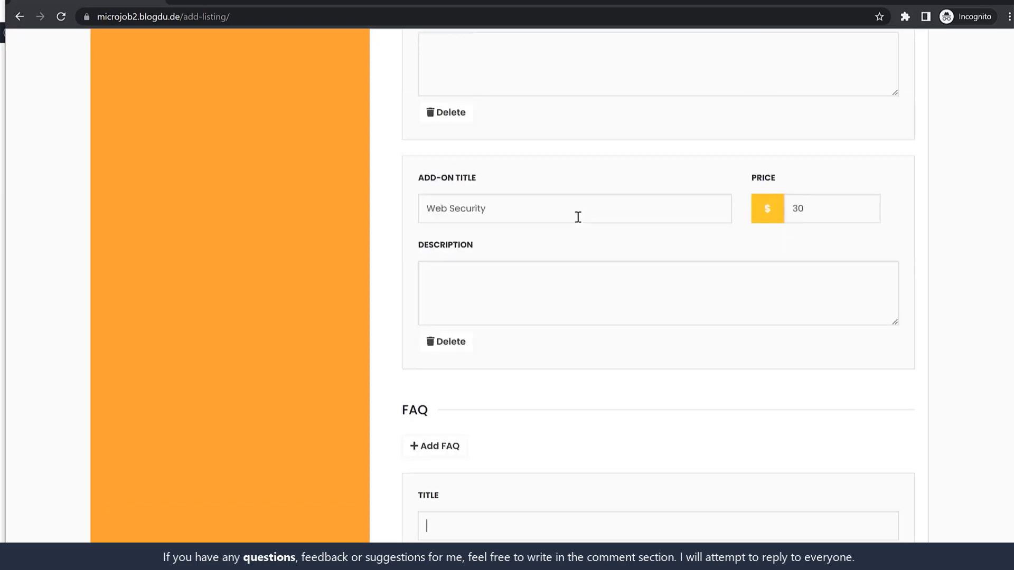
scroll(577, 217, down, 5)
scroll(593, 278, down, 3)
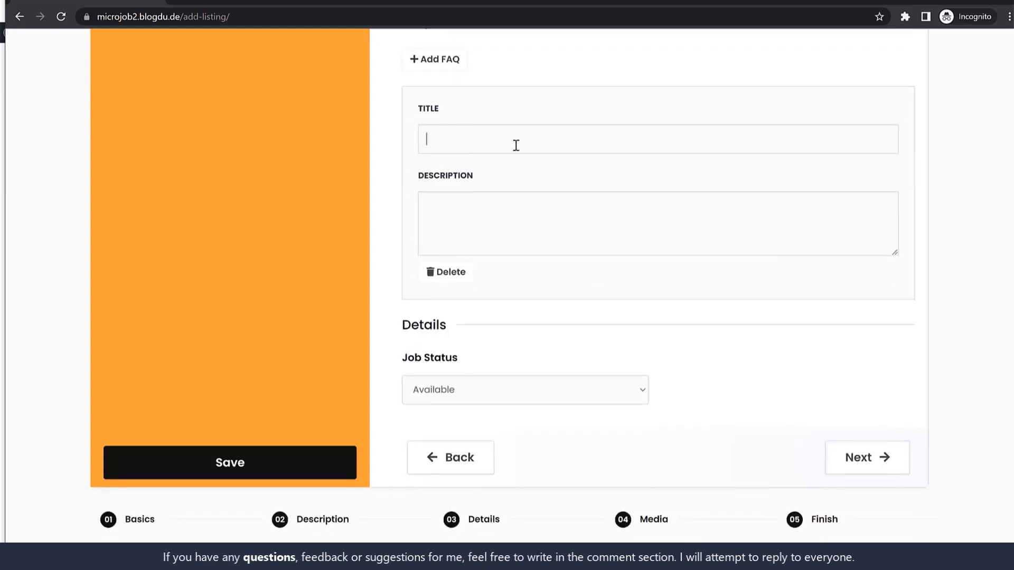
scroll(694, 265, up, 5)
scroll(694, 265, down, 4)
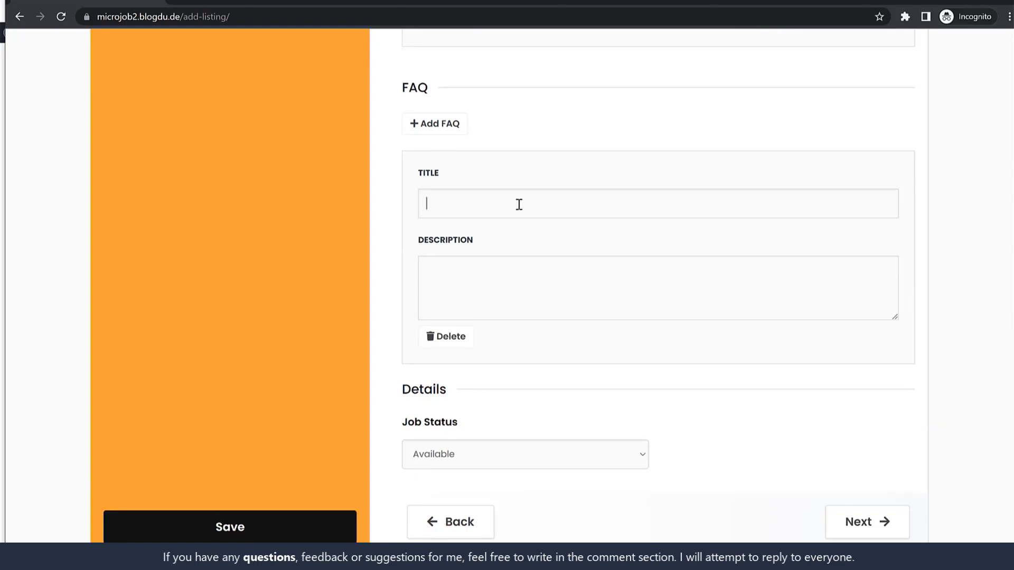
Step: Fill the FAQ with Lorem ipsum: paragraphs as description, one sentence as title, then continue to Media
click(541, 279)
key(ctrl+v)
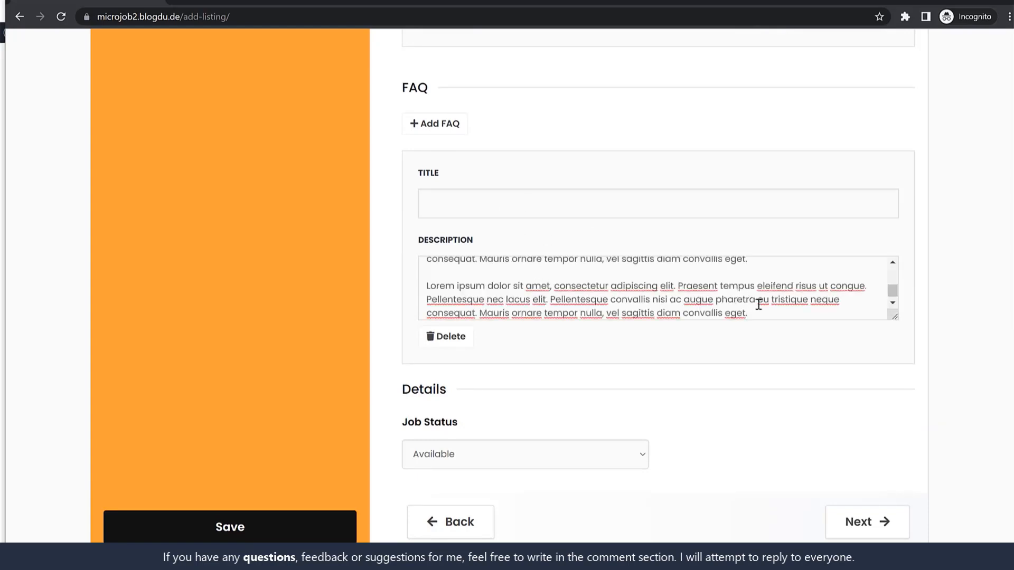
drag(765, 302, 750, 313)
key(ctrl+c)
click(565, 203)
key(ctrl+v)
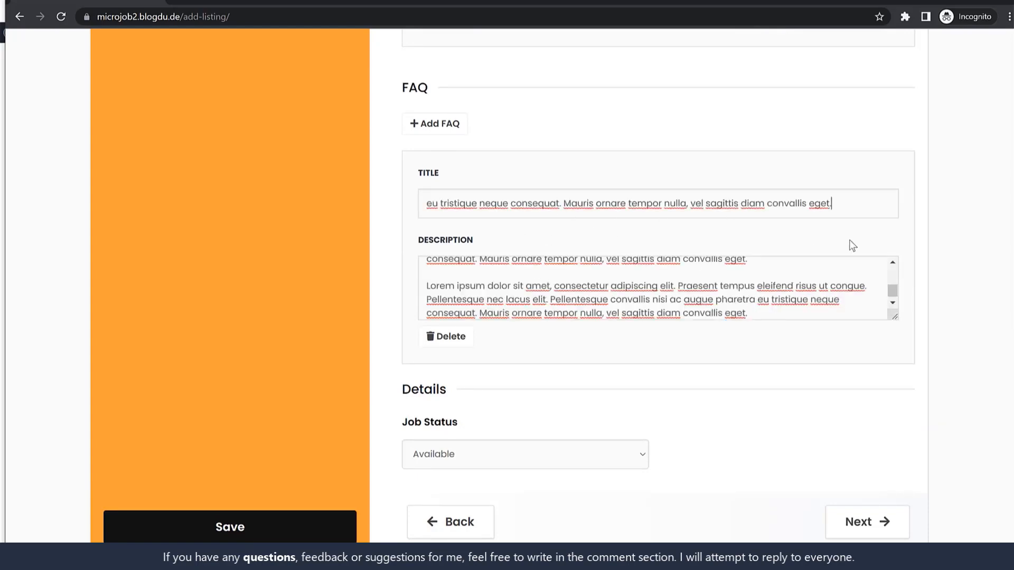
scroll(939, 254, down, 3)
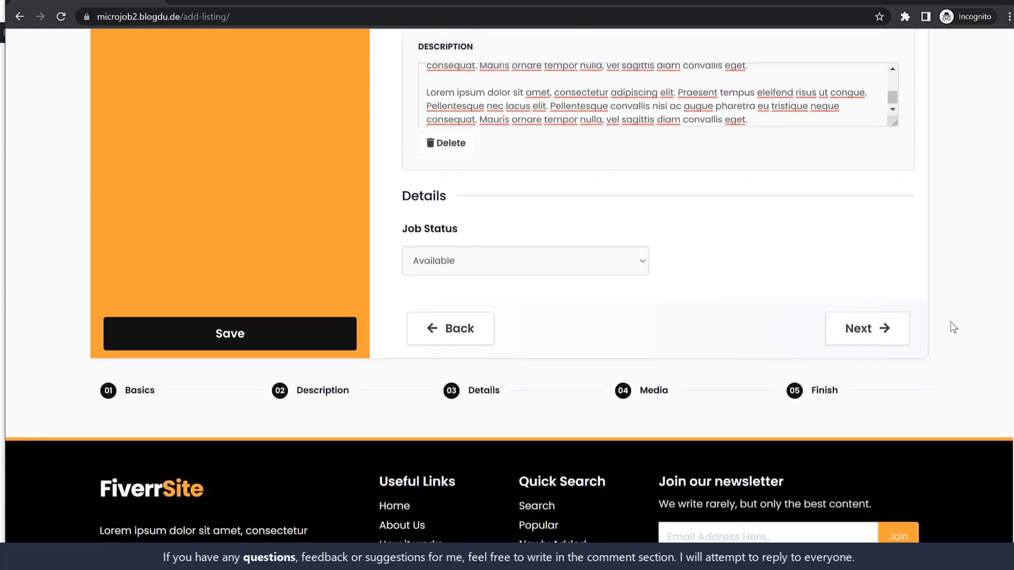
click(871, 329)
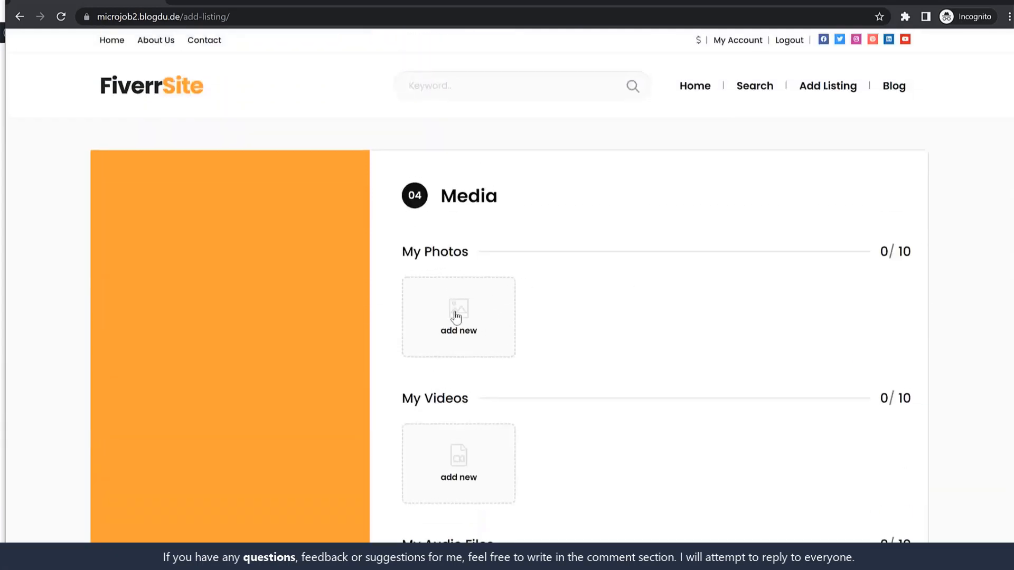
Step: Upload six sample images (17, img, img2–img5) from the Media folder as listing photos
click(456, 318)
click(795, 306)
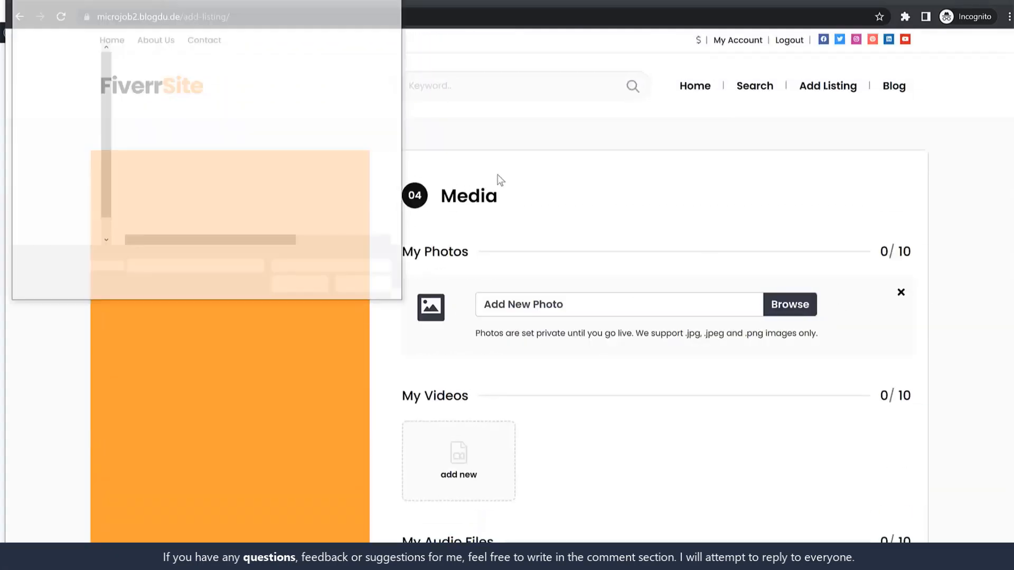
double_click(180, 85)
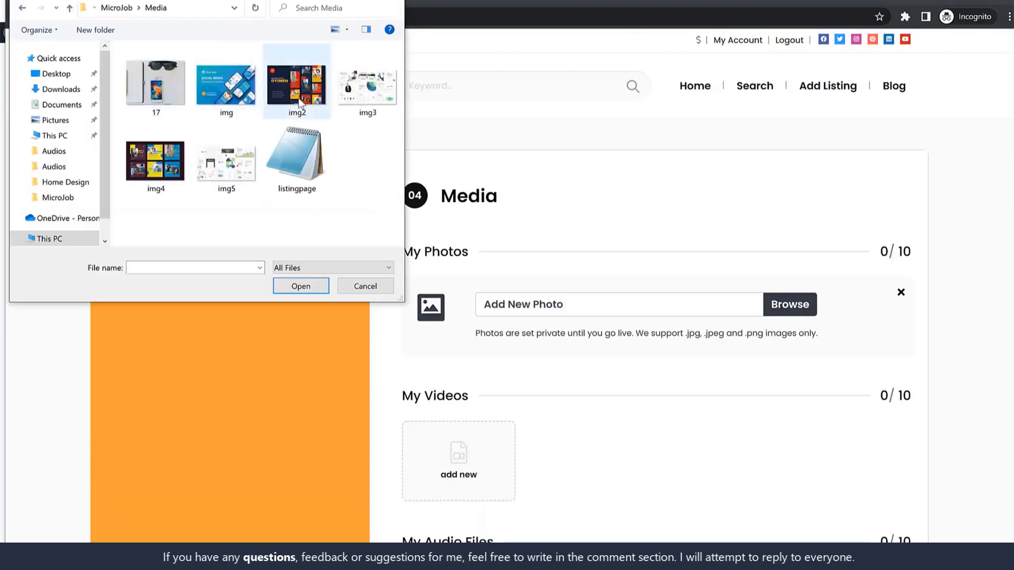
click(296, 85)
ctrl+click(218, 95)
ctrl+click(162, 93)
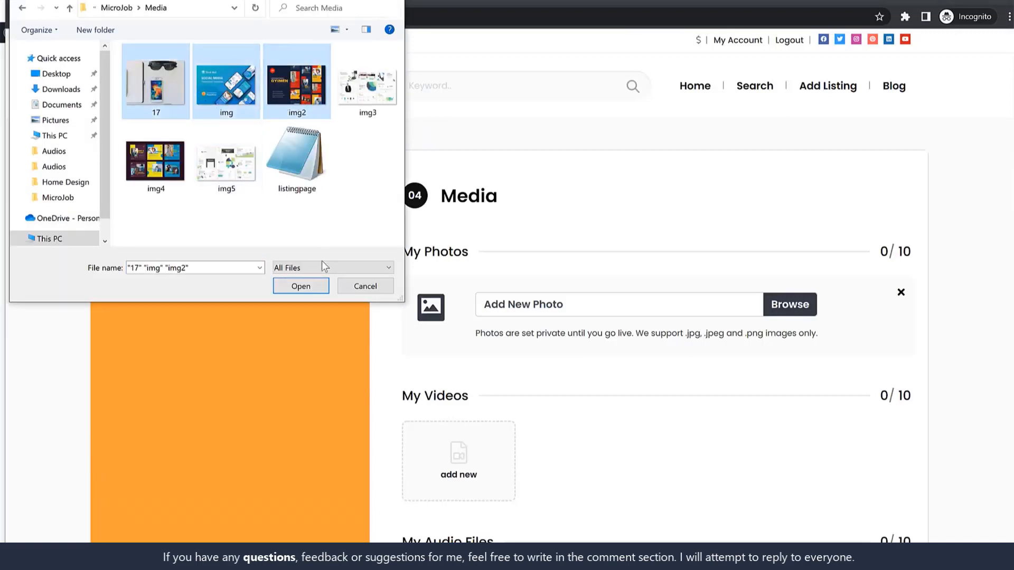
ctrl+click(364, 83)
ctrl+click(222, 170)
ctrl+click(161, 168)
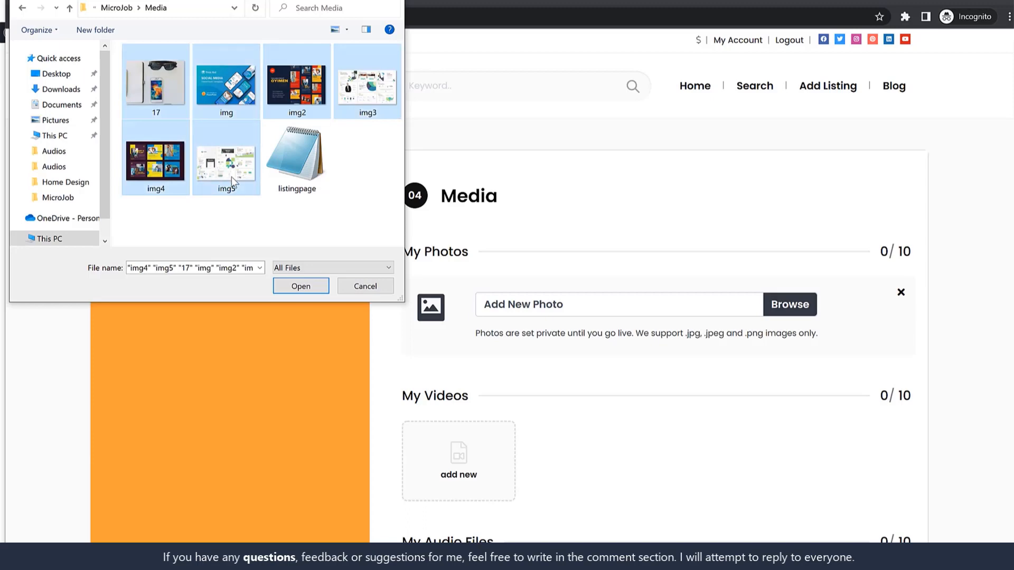
click(319, 288)
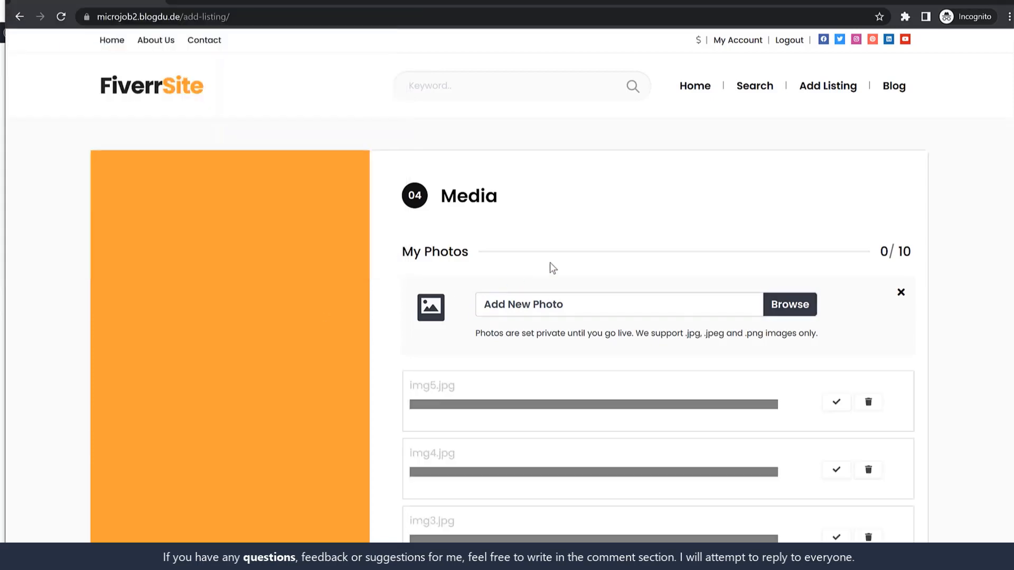
Step: Check the uploaded photos and proceed to the Finish step
scroll(681, 335, down, 6)
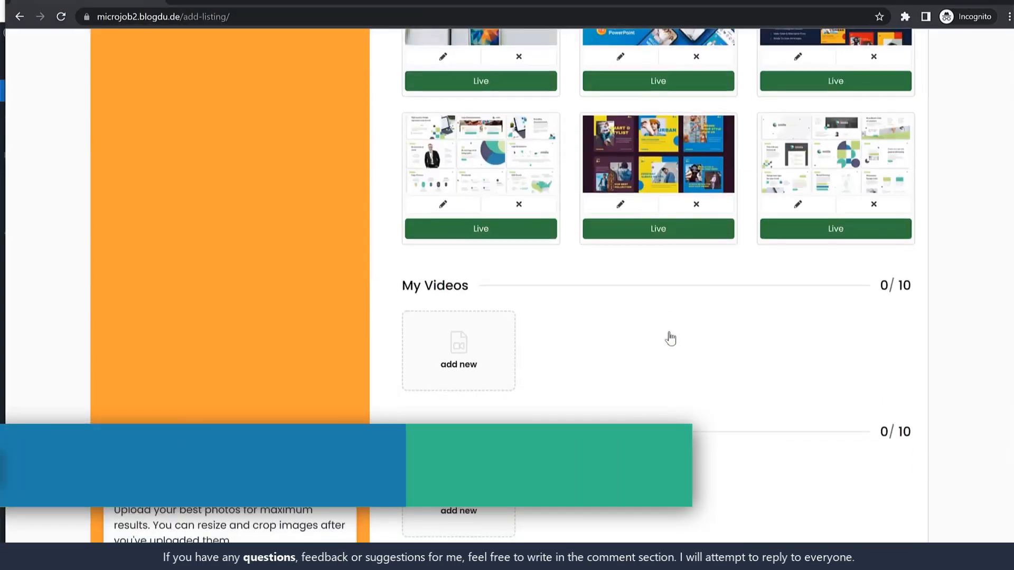
scroll(670, 338, down, 2)
scroll(670, 338, up, 2)
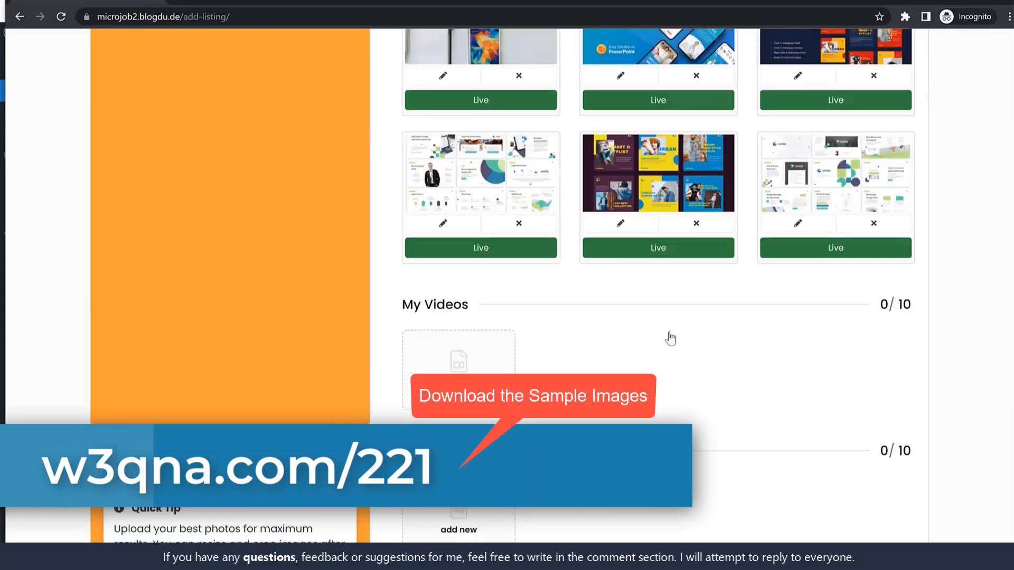
scroll(670, 339, down, 2)
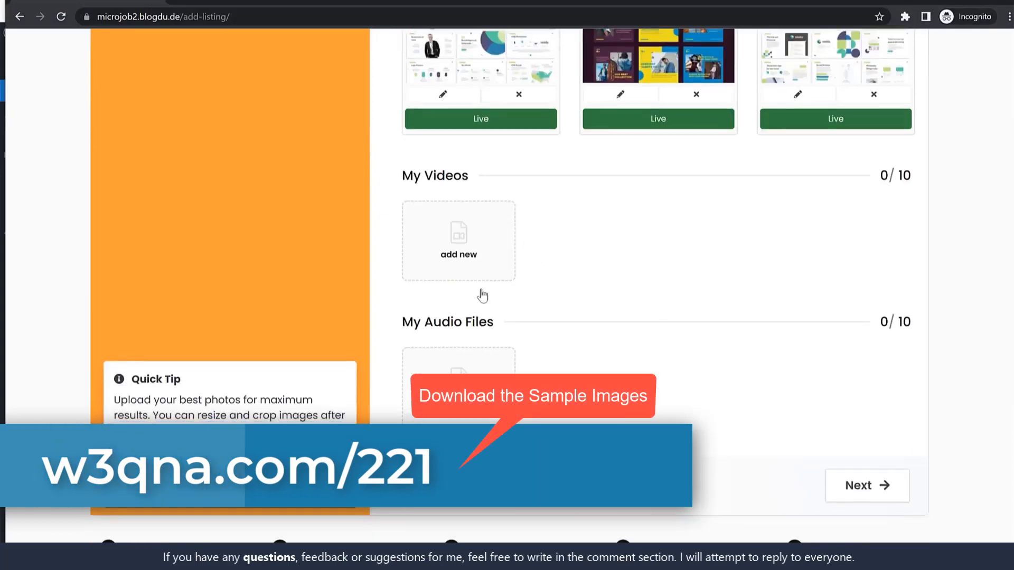
click(877, 498)
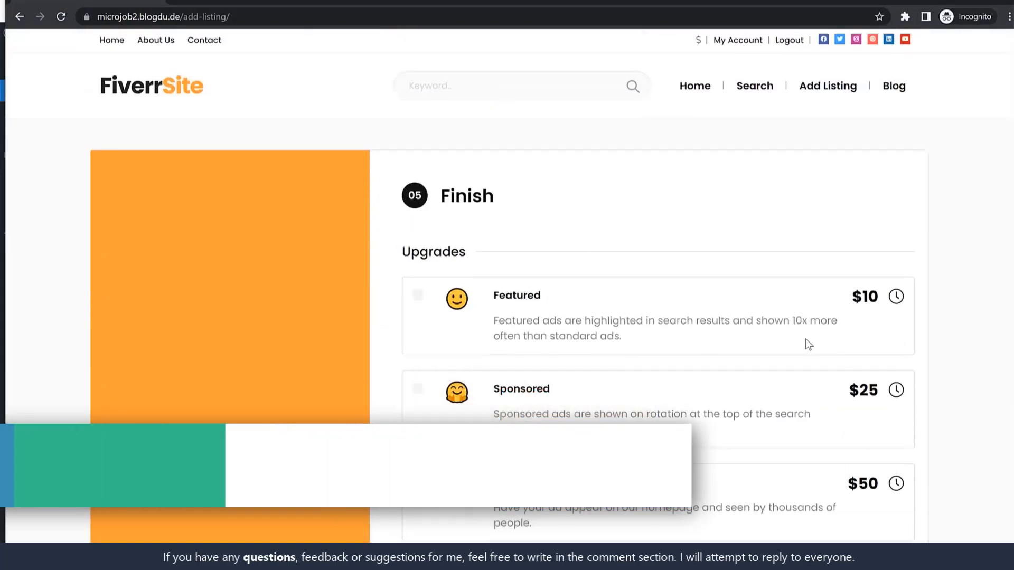
Step: Try saving the listing and dismiss the description-too-short warning
scroll(808, 343, down, 4)
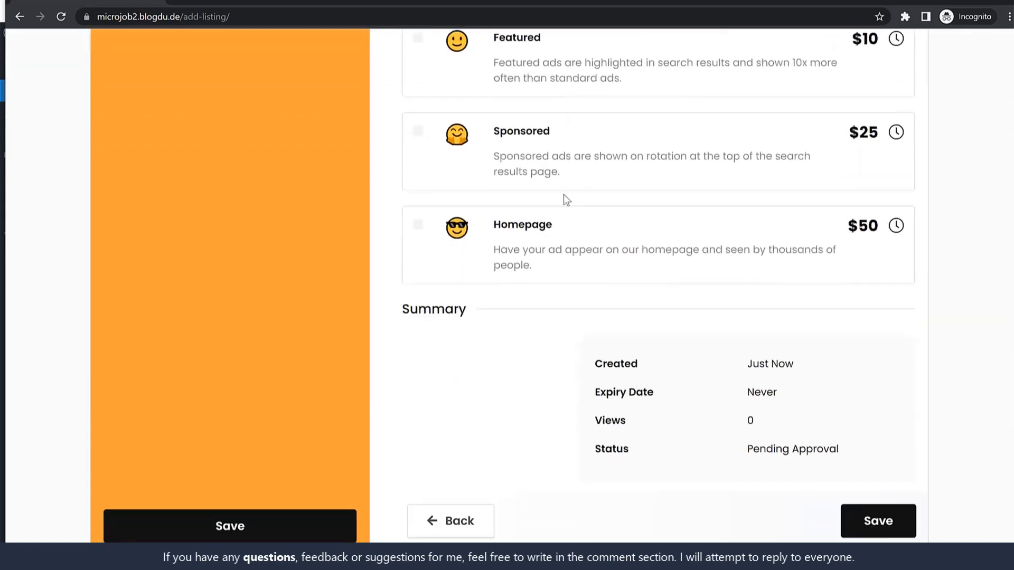
scroll(785, 283, down, 1)
scroll(429, 314, up, 5)
scroll(430, 370, down, 6)
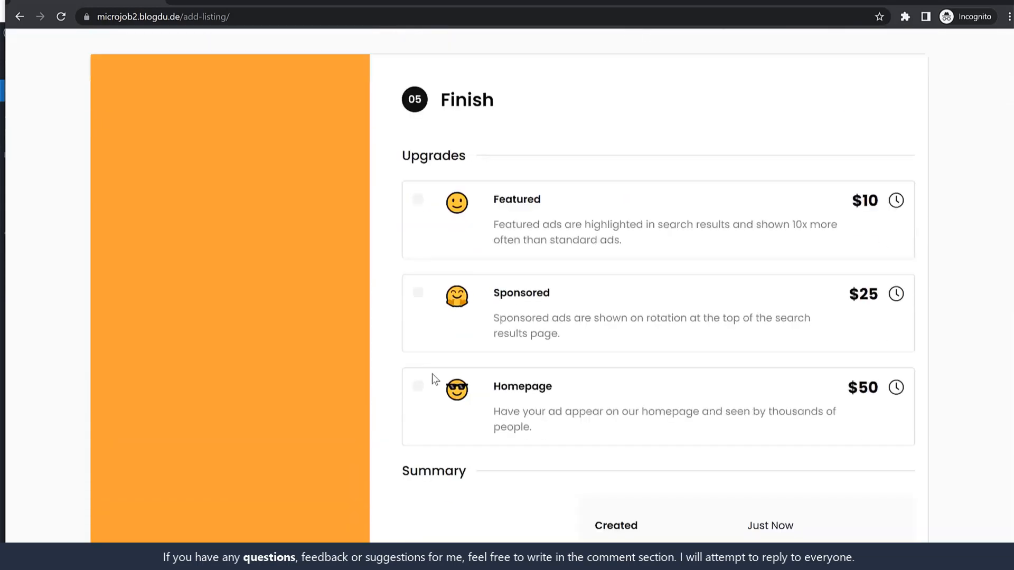
scroll(866, 395, up, 1)
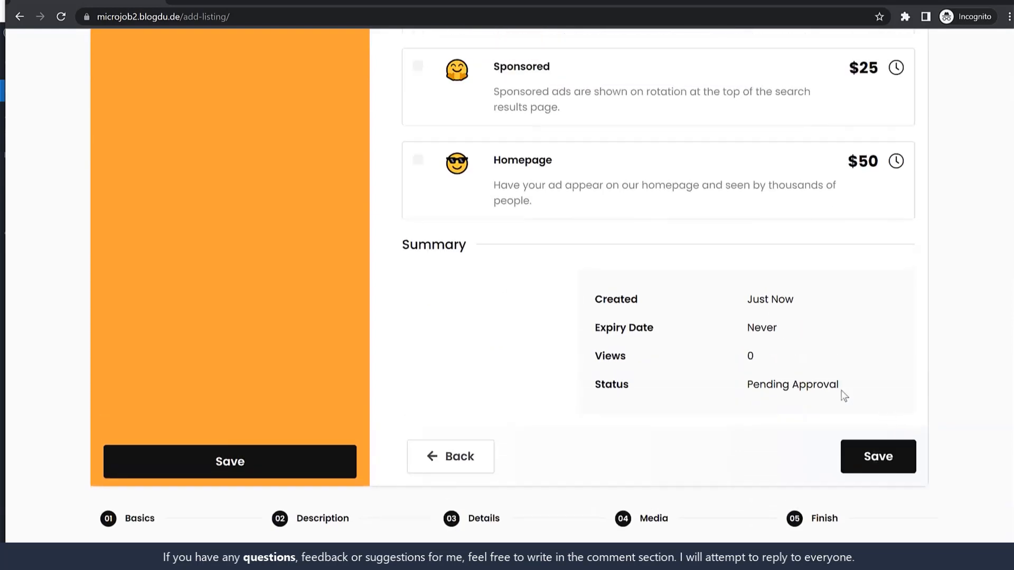
click(878, 462)
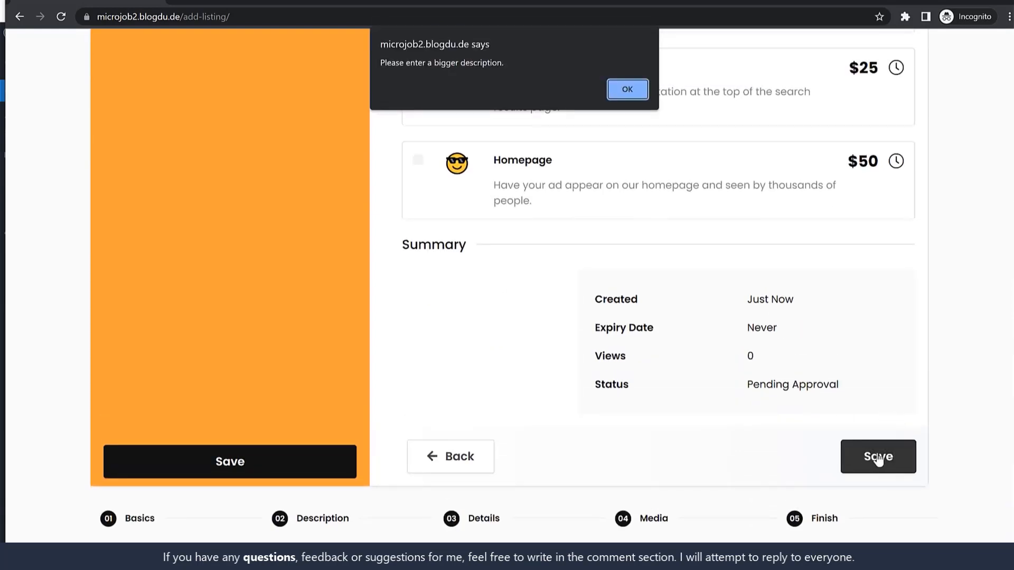
click(624, 98)
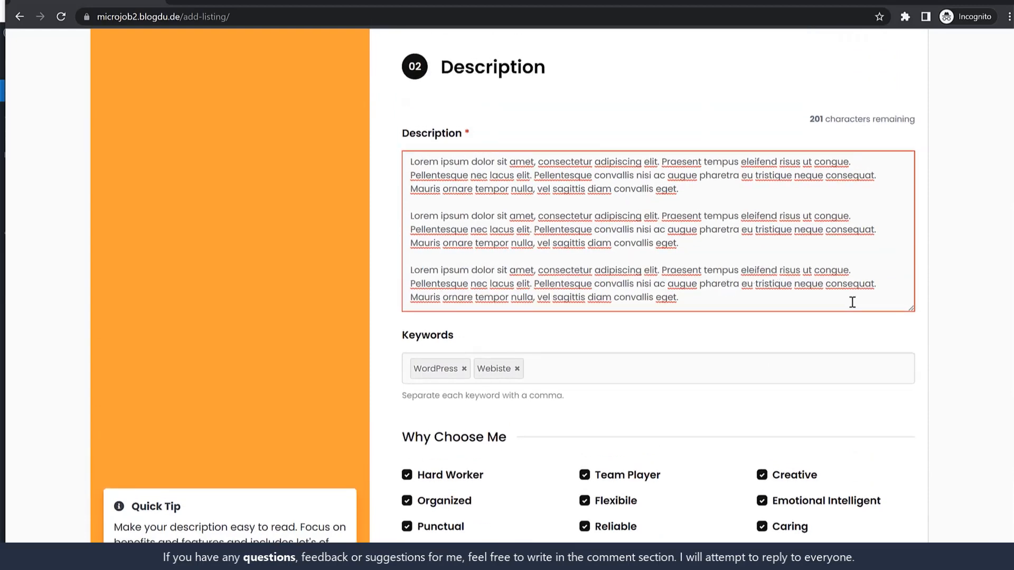
Step: Append three more Lorem ipsum paragraphs to the description and return to the Finish step
drag(907, 306, 906, 429)
drag(682, 299, 367, 109)
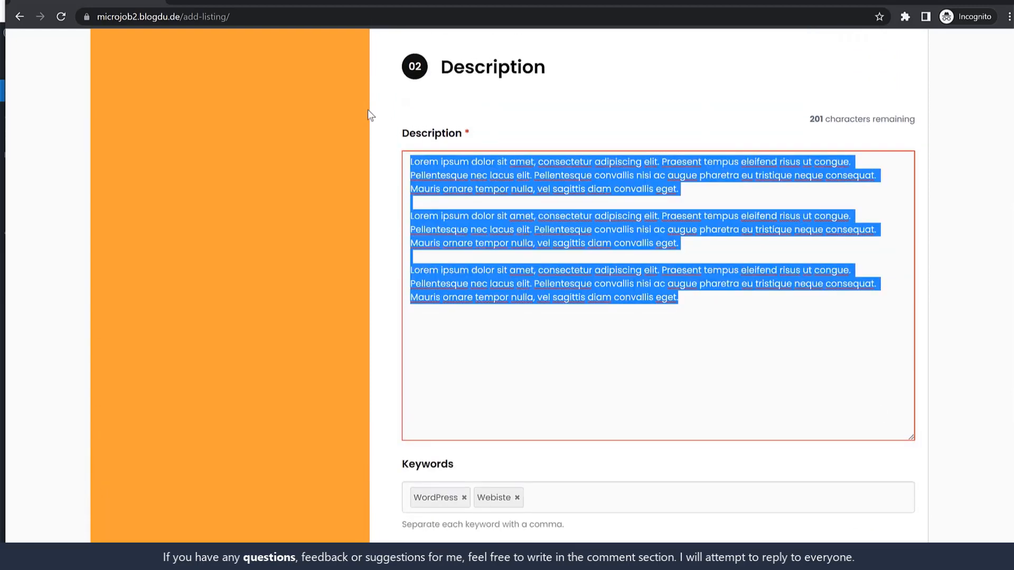
click(741, 301)
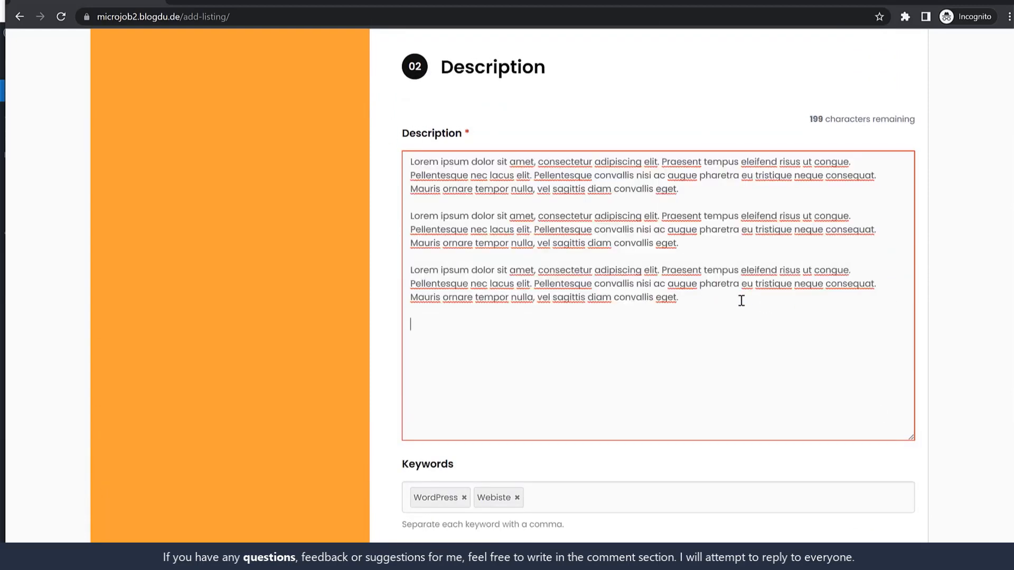
key(ctrl+v)
key(ctrl+v)
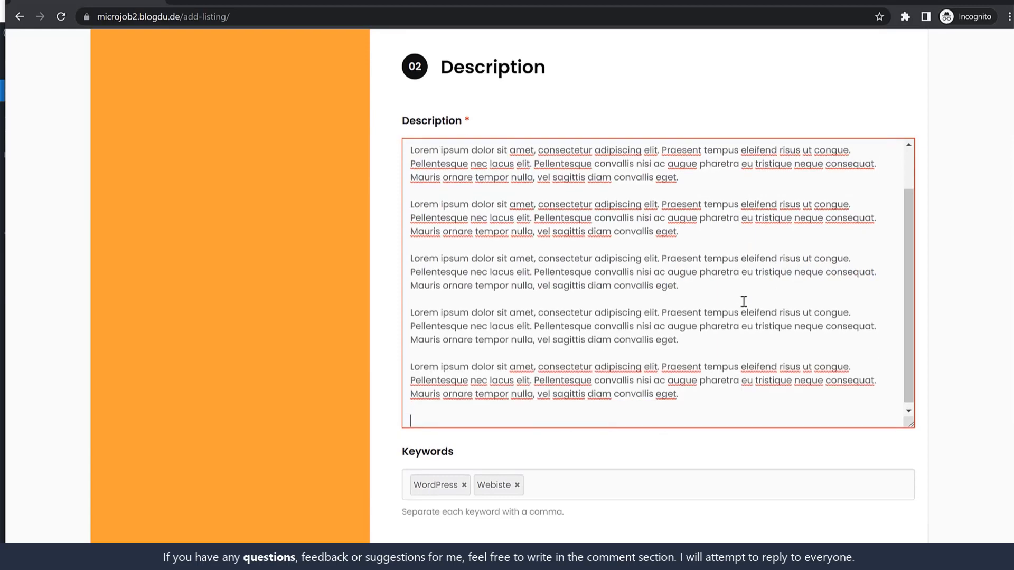
drag(911, 424, 913, 260)
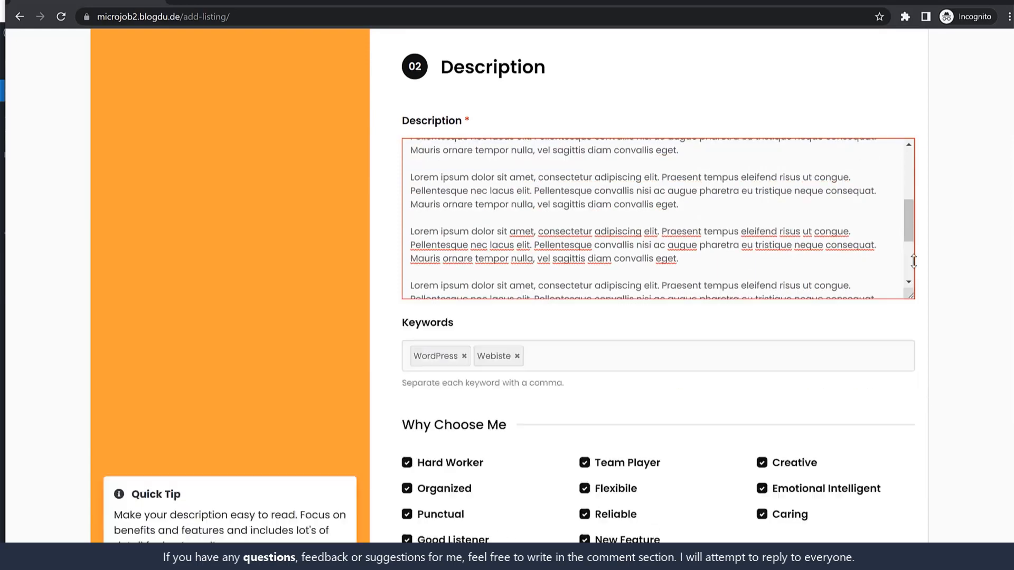
scroll(975, 262, up, 3)
scroll(742, 412, up, 3)
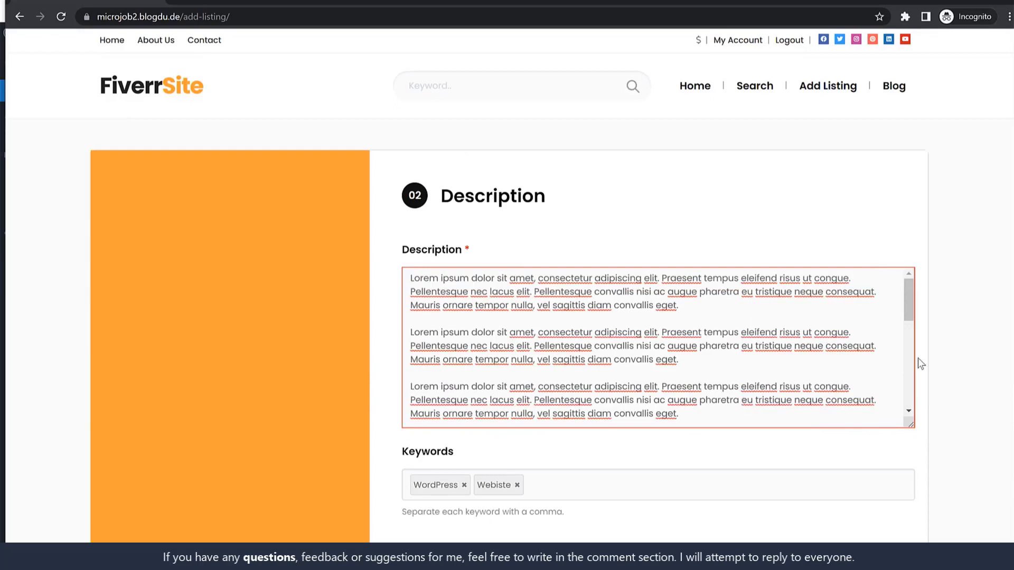
scroll(928, 366, down, 10)
click(796, 349)
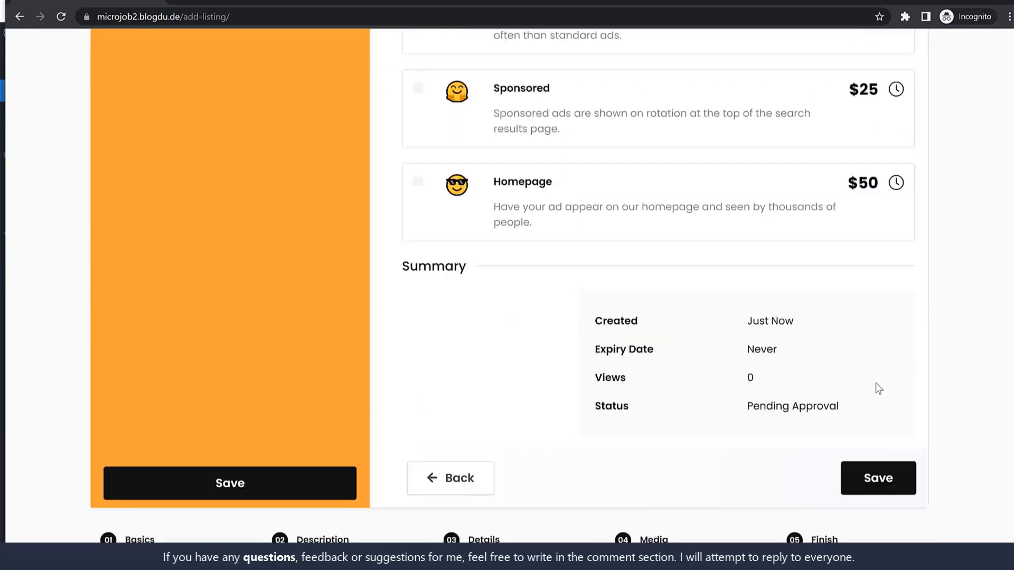
scroll(914, 482, down, 10)
Step: Save the listing and scroll through its published 'I will create a Pro Website' page
click(892, 467)
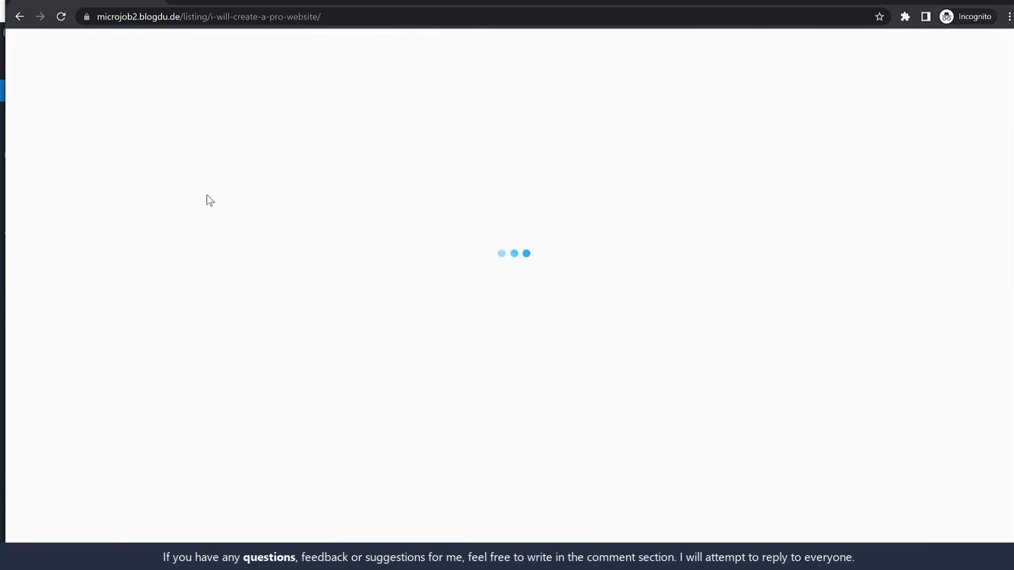
scroll(636, 382, down, 7)
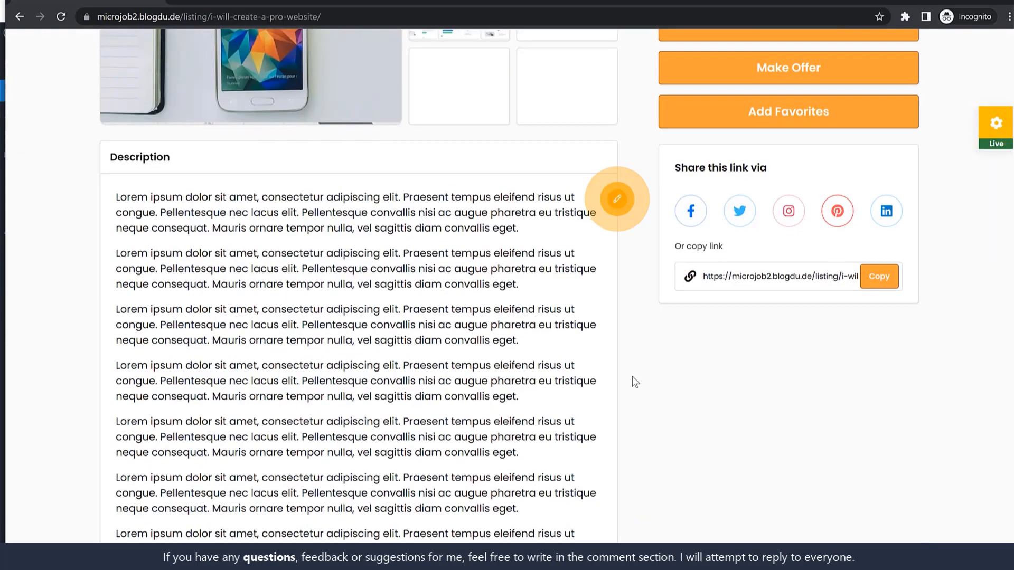
scroll(635, 381, down, 10)
scroll(633, 380, up, 6)
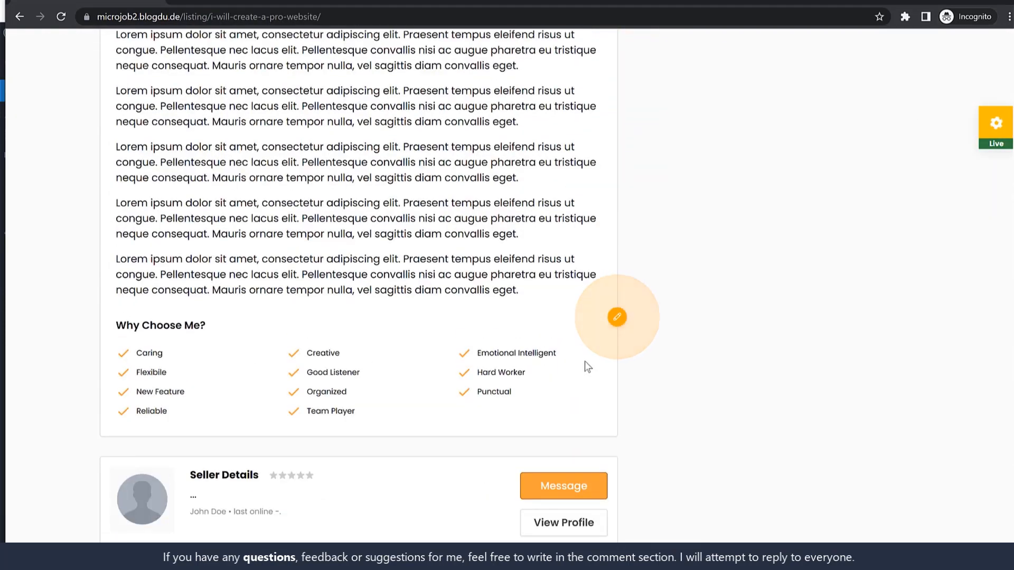
scroll(588, 367, up, 11)
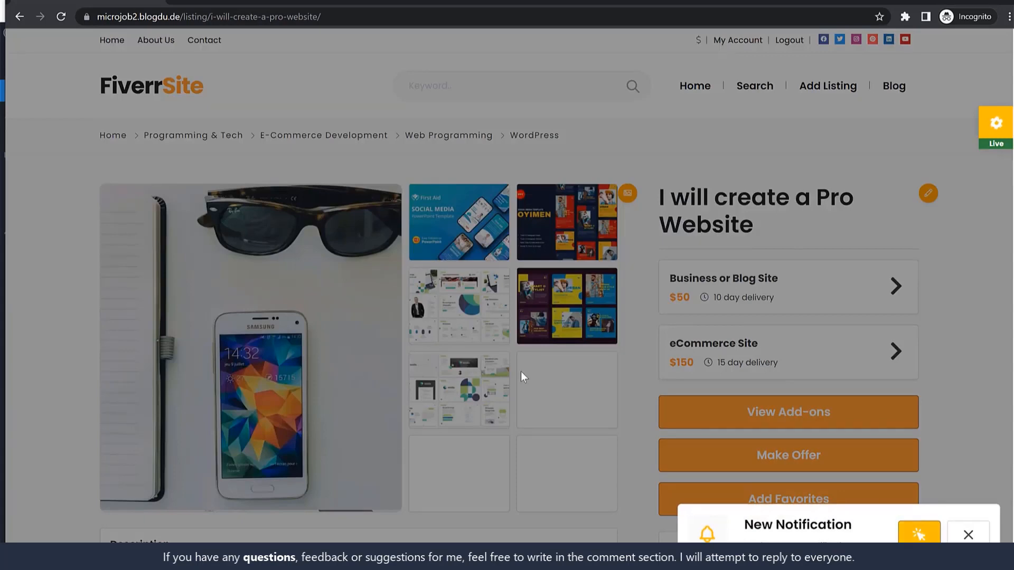
Step: Review the New Listing Added alert in My Alerts and close the list
click(932, 538)
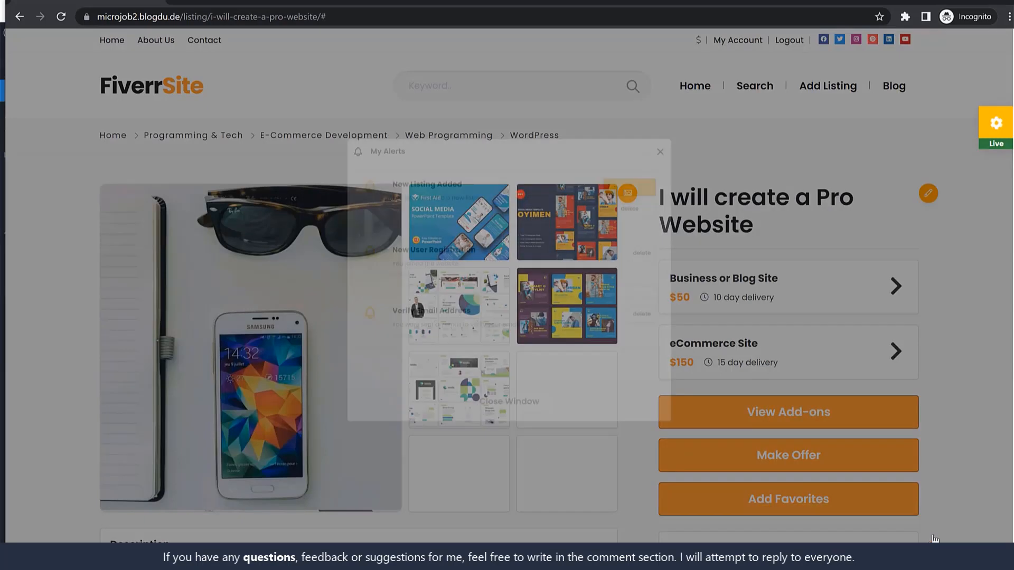
drag(338, 152, 458, 153)
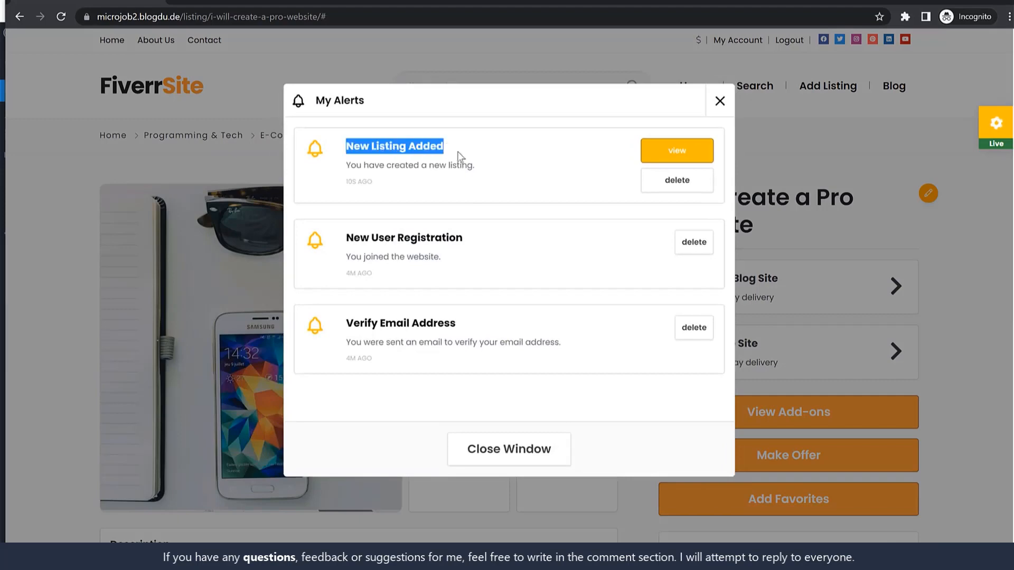
click(720, 100)
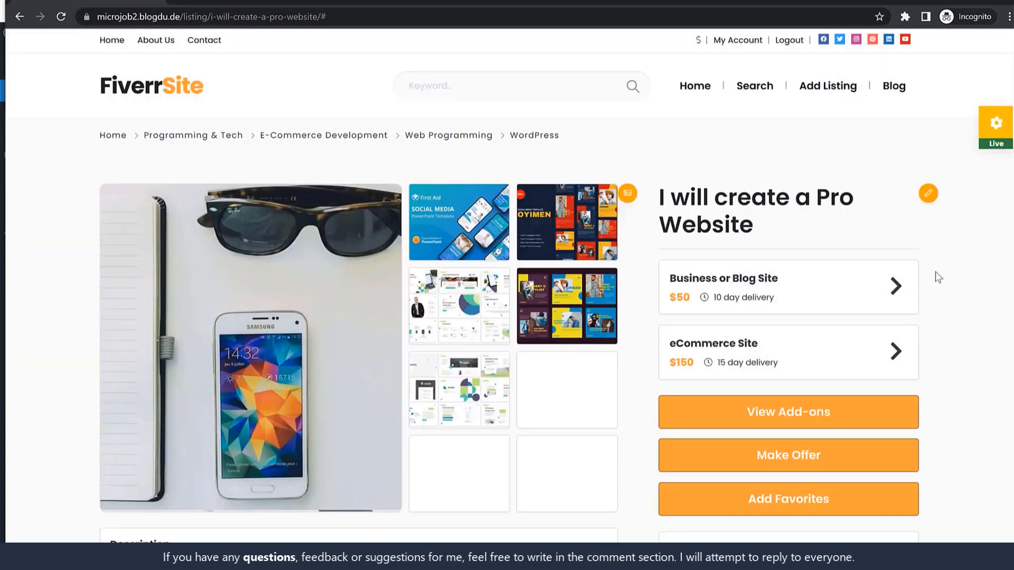
scroll(938, 276, down, 1)
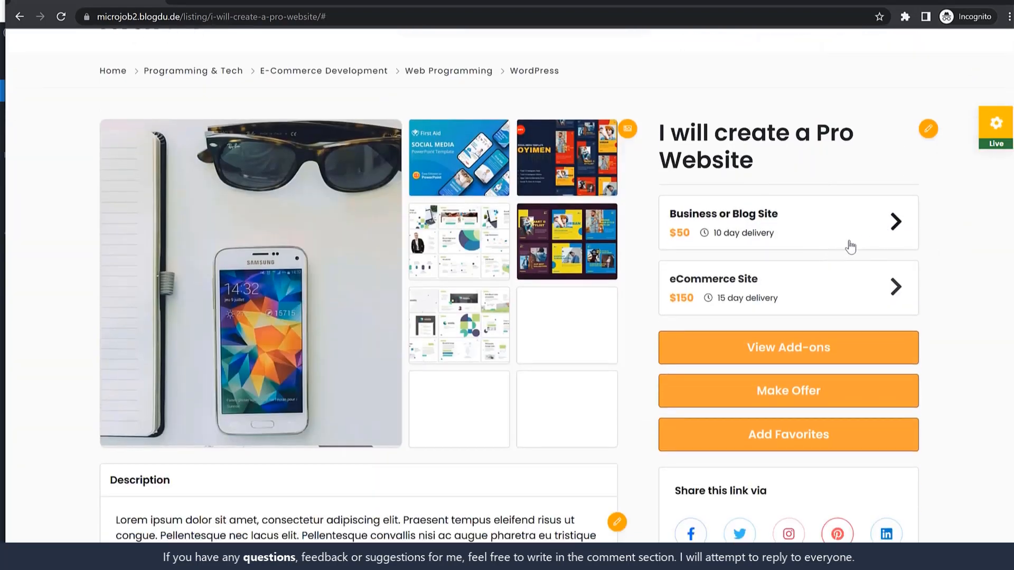
Step: Check the listing's Business or Blog Site ordering, optional add-ons and FAQ answer
click(784, 359)
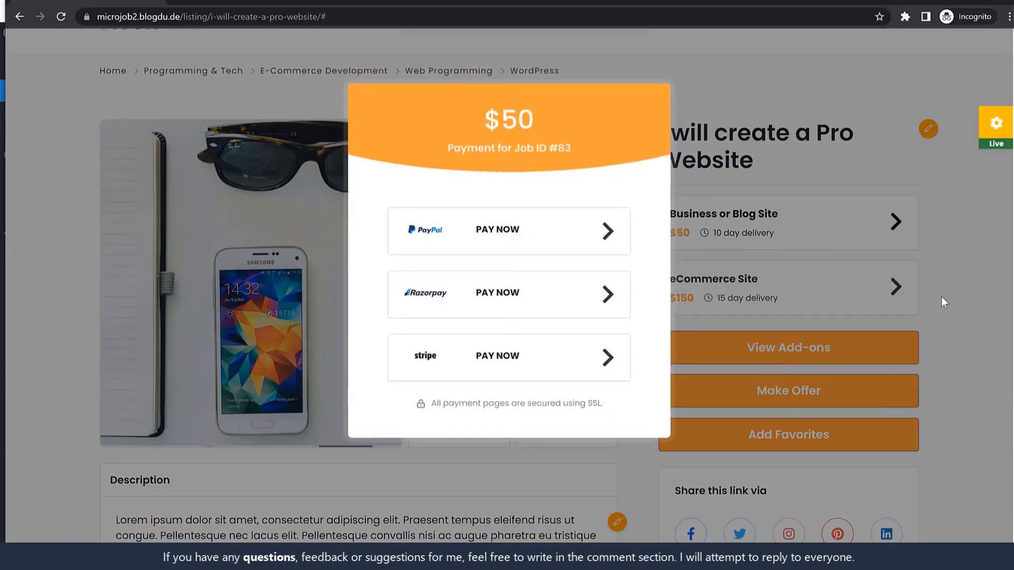
click(942, 300)
click(839, 346)
scroll(815, 380, down, 1)
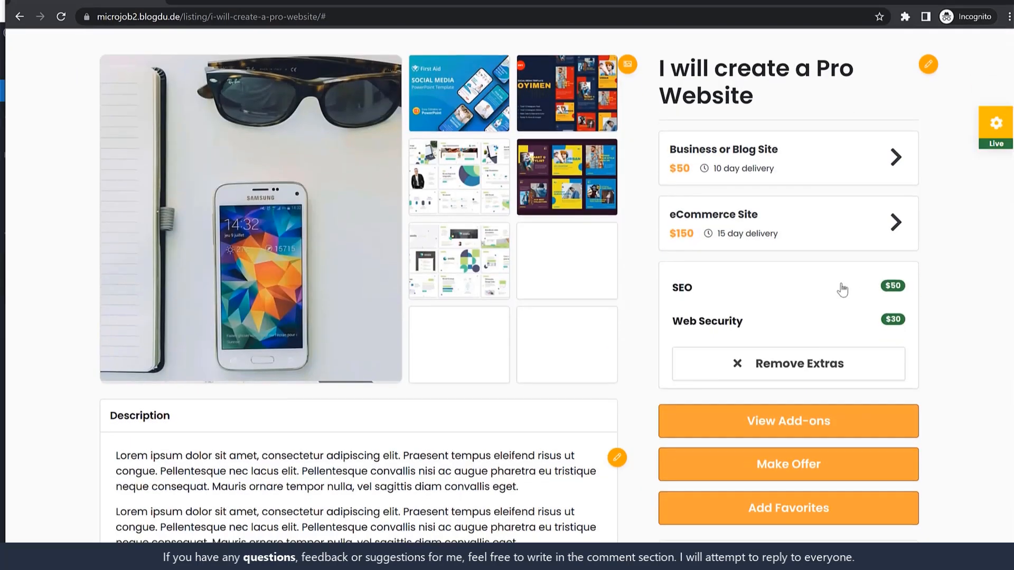
scroll(897, 317, down, 6)
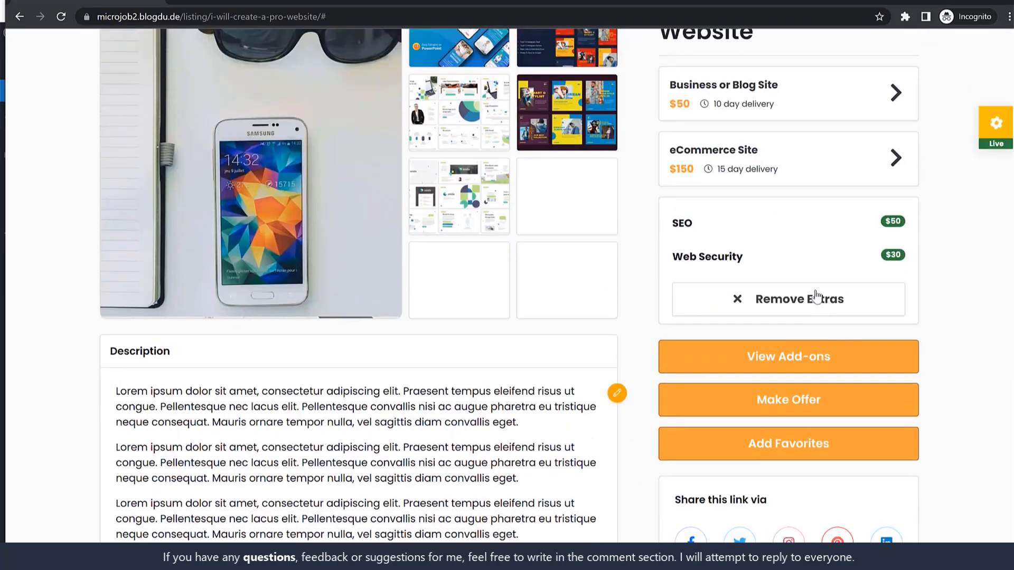
scroll(813, 325, down, 8)
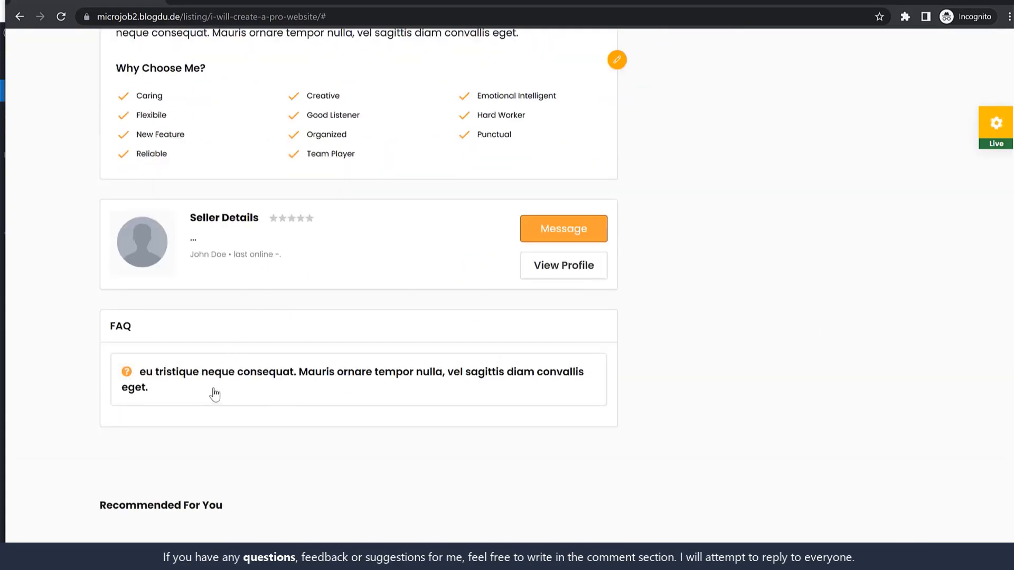
click(163, 380)
click(193, 380)
Step: Look over the still-empty Seller Details, then go to My Account
scroll(781, 358, up, 10)
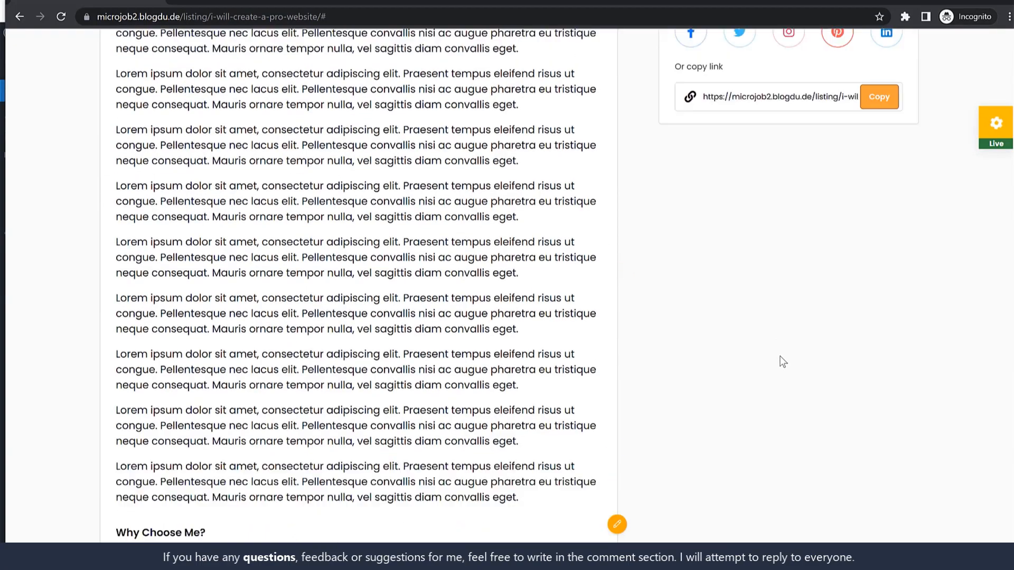
scroll(776, 363, down, 18)
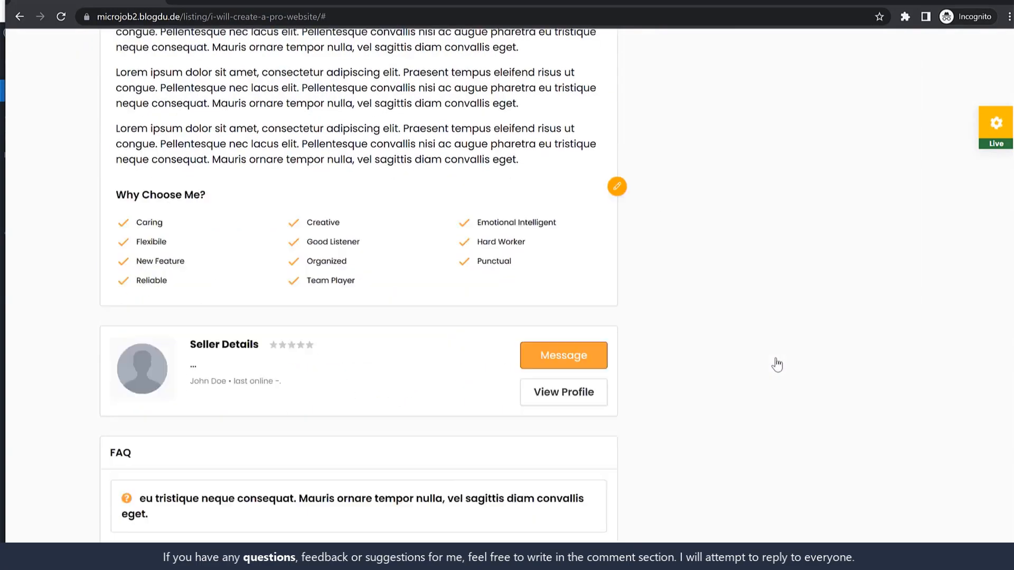
scroll(264, 166, up, 1)
drag(205, 153, 275, 154)
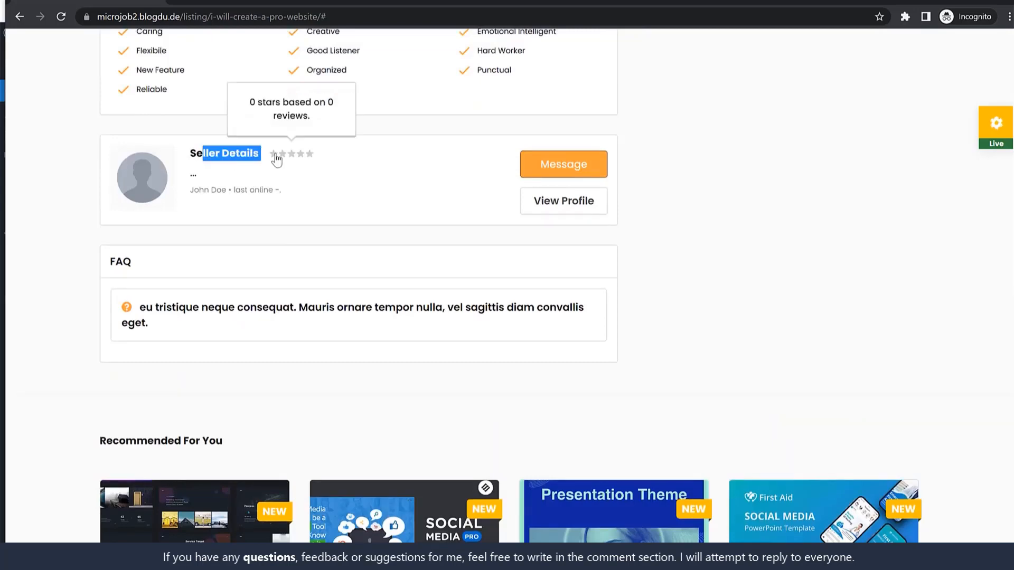
click(275, 153)
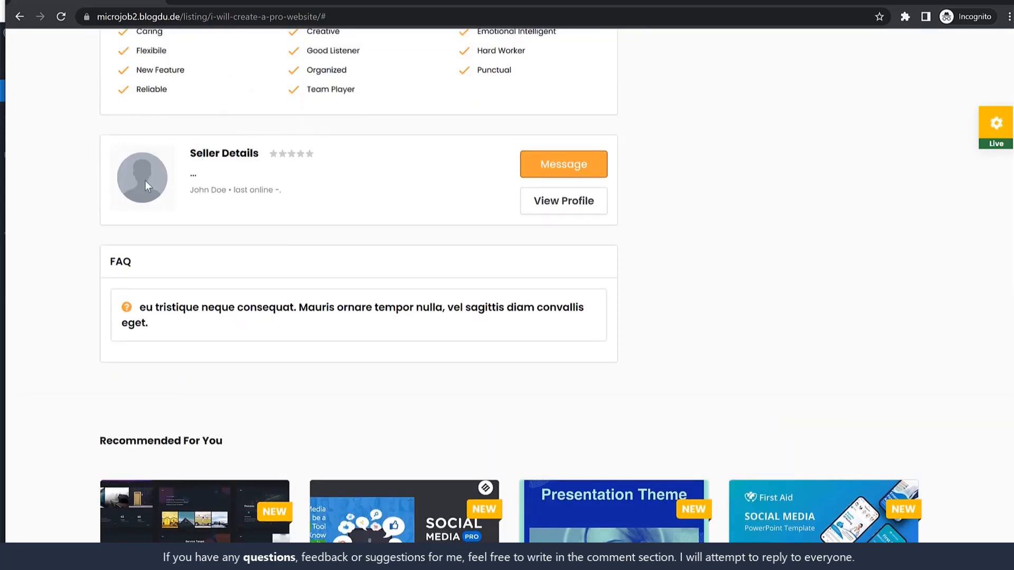
scroll(621, 266, up, 15)
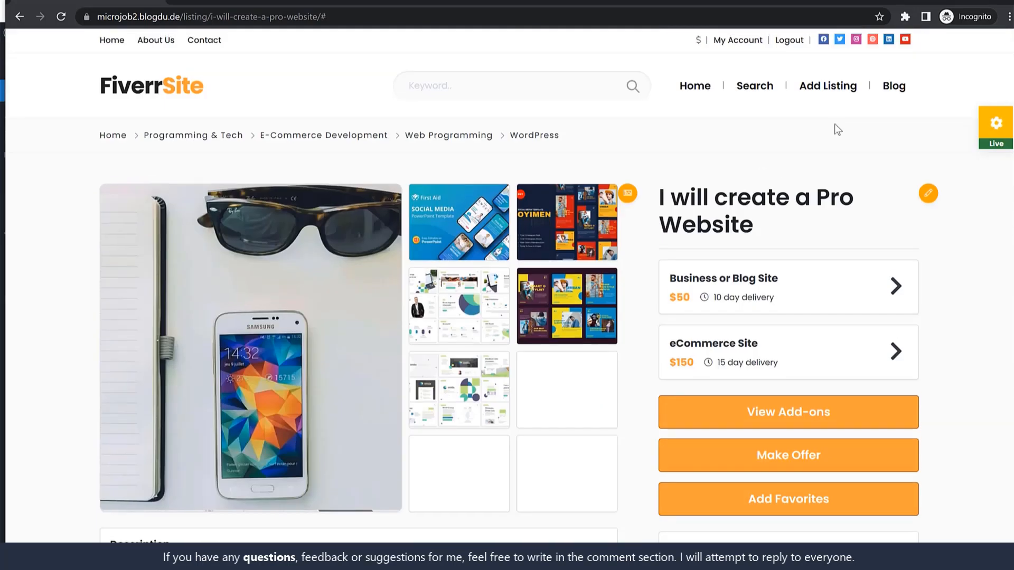
click(740, 41)
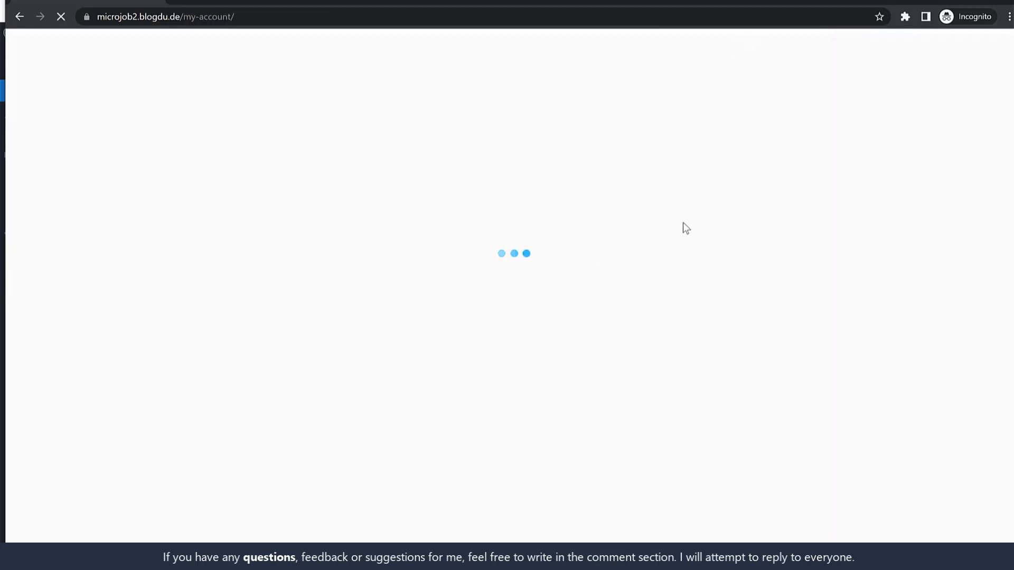
Step: Enter the member's display name in the username settings
click(467, 341)
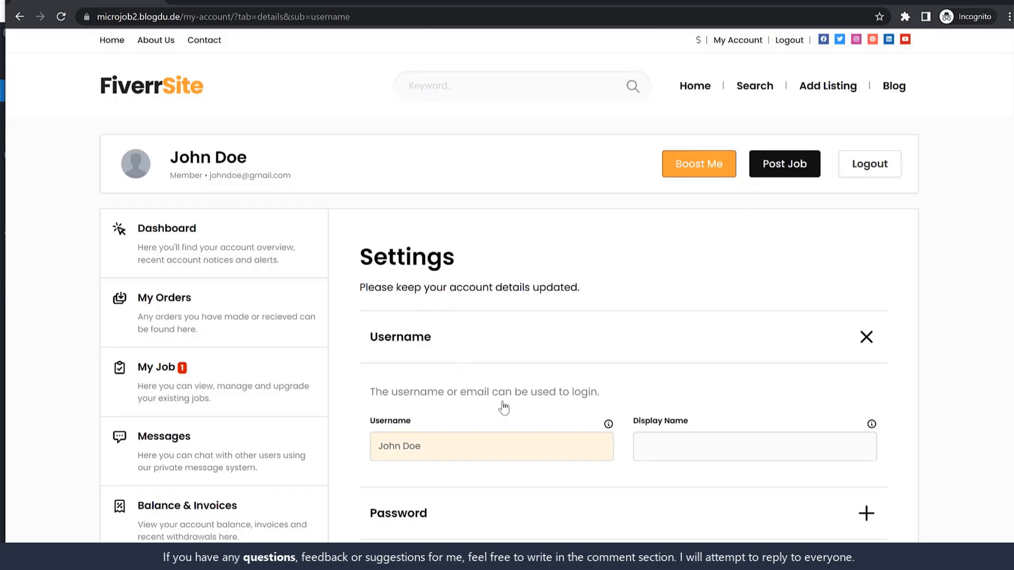
scroll(486, 338, down, 3)
click(747, 249)
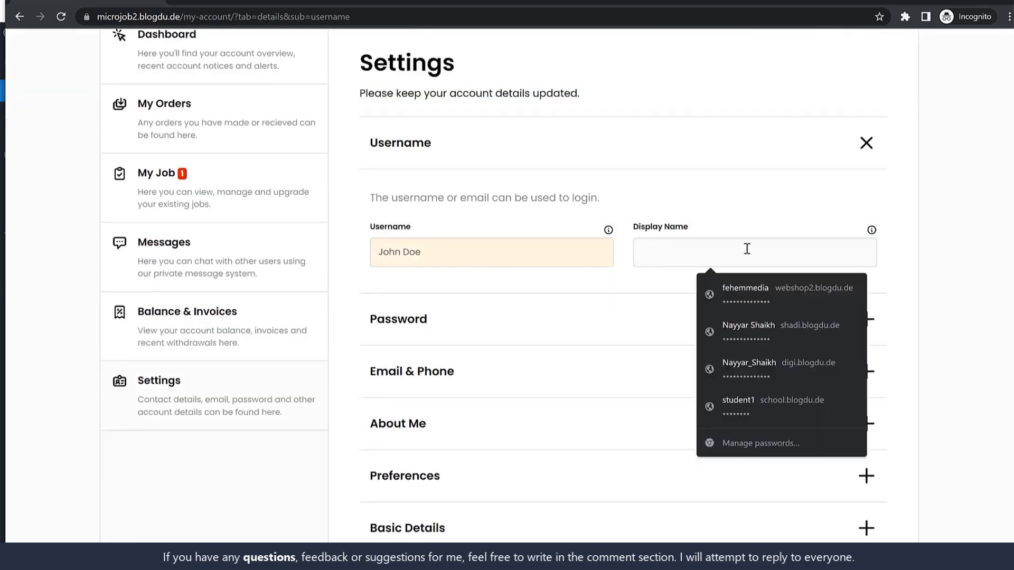
text(John Doe)
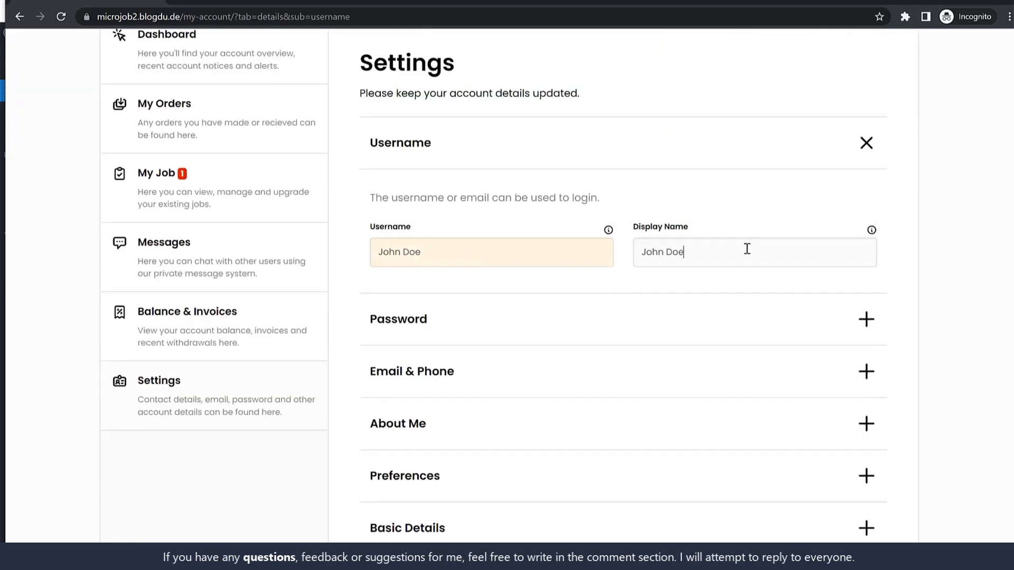
Step: Paste a Lorem ipsum bio into About Me and the site address as My Website
scroll(489, 369, down, 2)
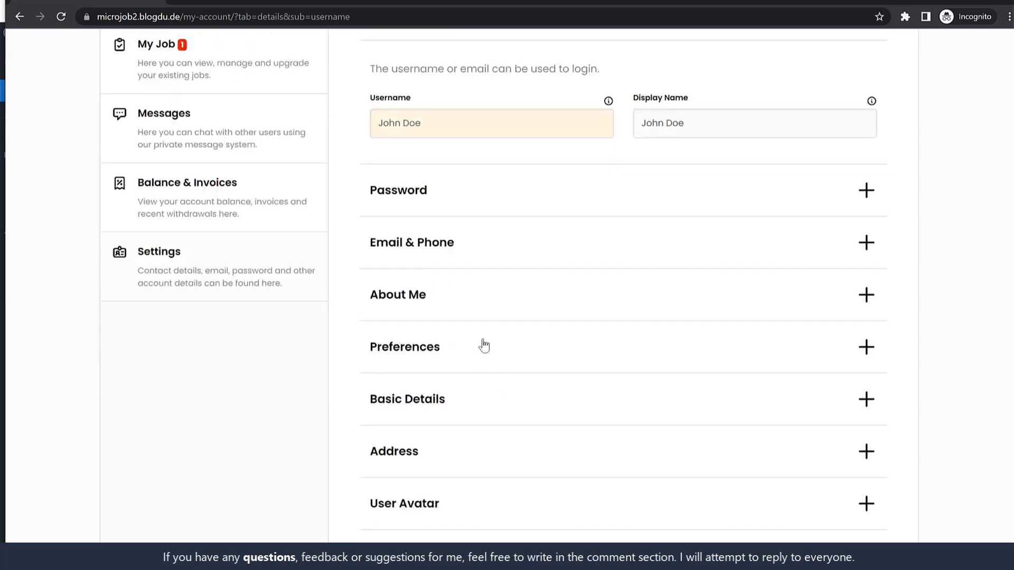
click(481, 305)
click(475, 419)
key(ctrl+v)
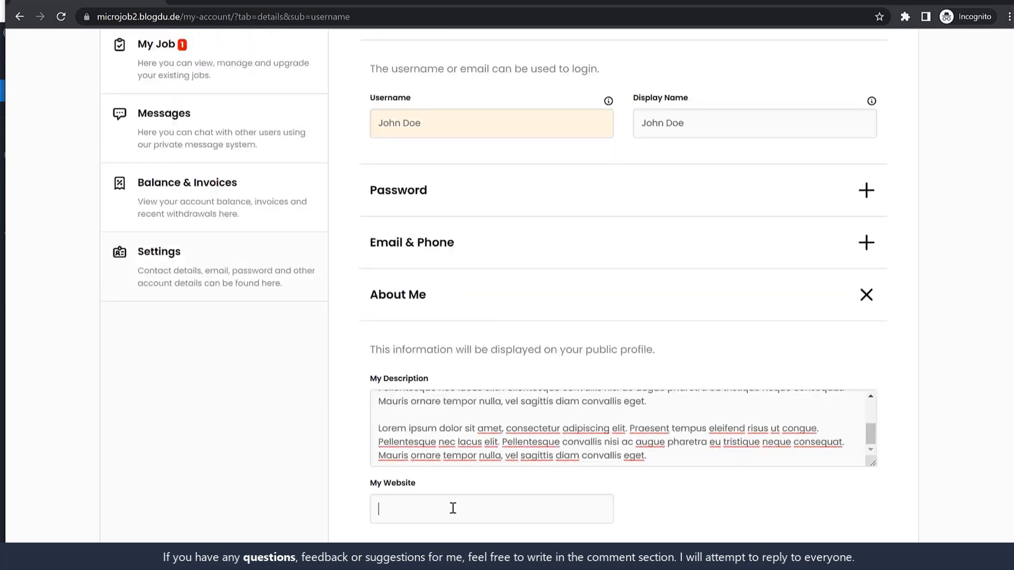
drag(183, 16, 67, 95)
key(ctrl+c)
click(481, 511)
key(ctrl+v)
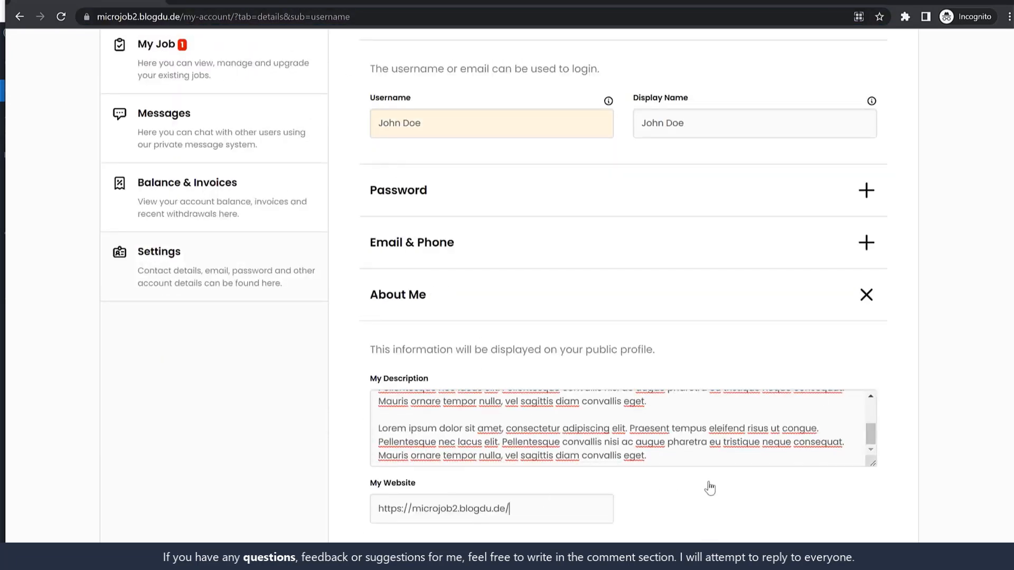
scroll(710, 488, down, 3)
scroll(608, 407, down, 2)
Step: In Basic Details, move the surname from the First Name field into Last Name
click(478, 311)
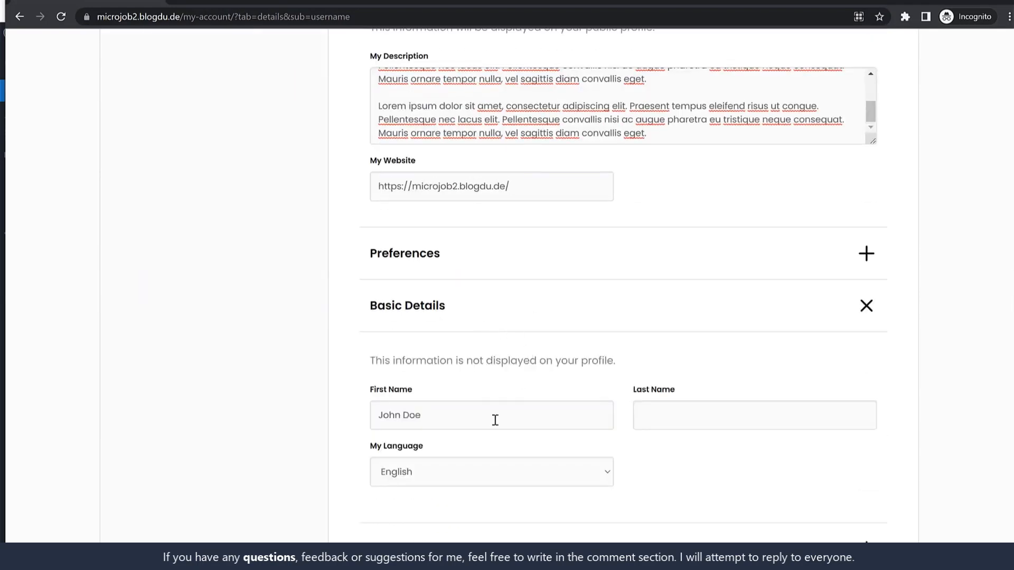
scroll(739, 417, down, 1)
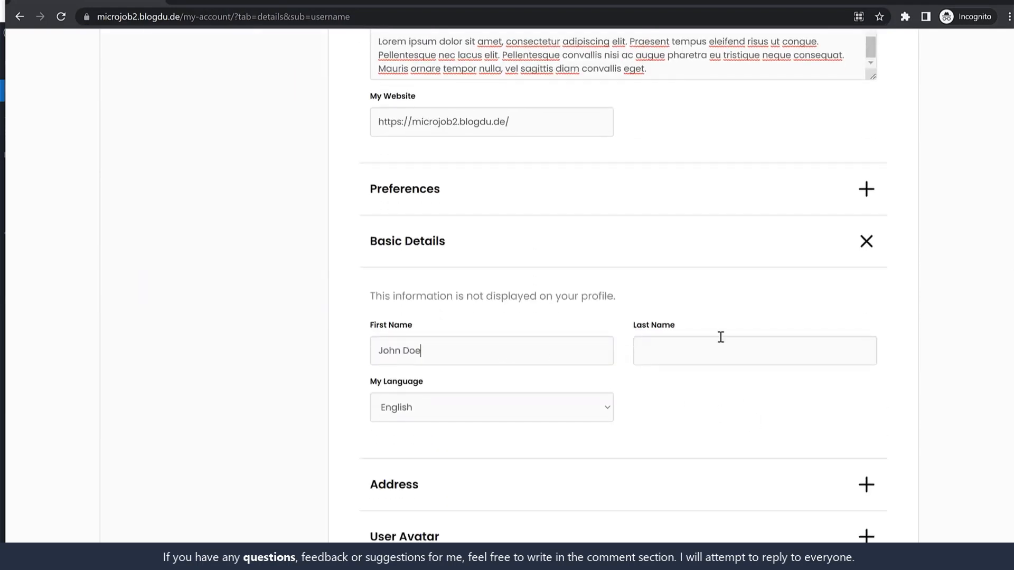
key(ctrl+shift+Left)
key(Tab)
click(454, 353)
key(ctrl+shift+Left)
key(ctrl+x)
click(690, 350)
key(ctrl+v)
Step: Choose an avatar and the starry-sky background, then save the profile changes
scroll(722, 414, down, 4)
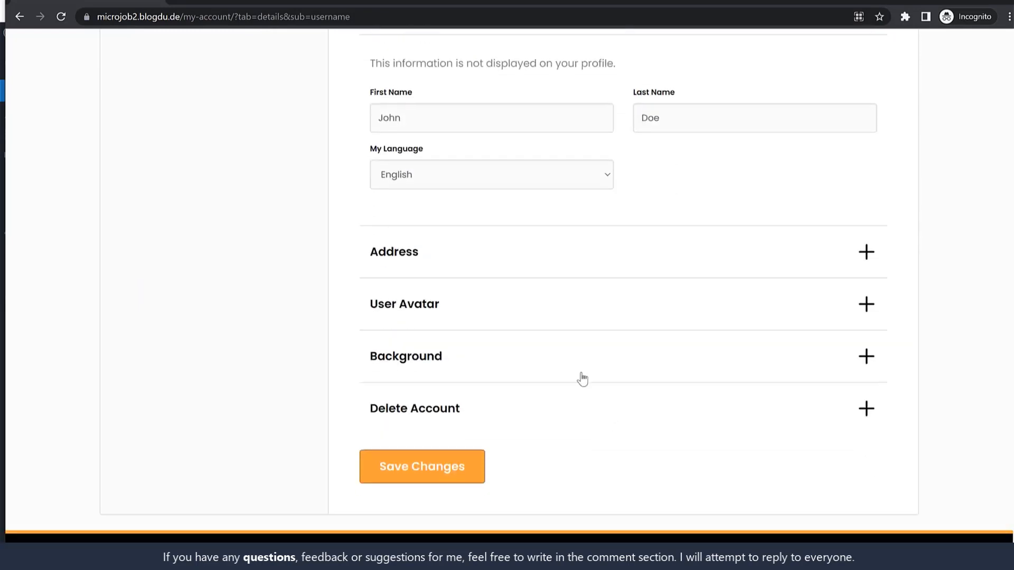
click(423, 282)
scroll(549, 325, down, 2)
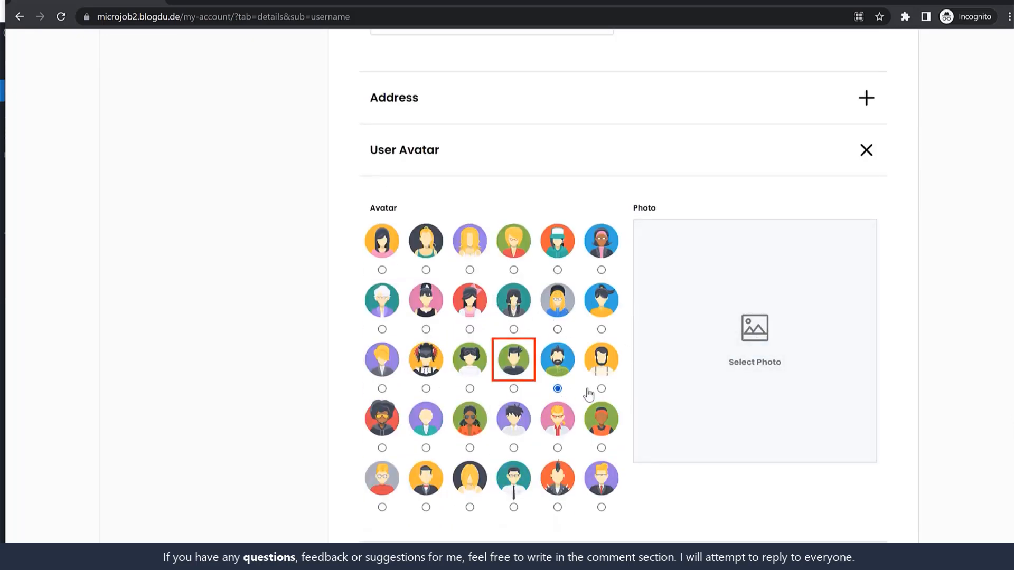
scroll(632, 394, down, 6)
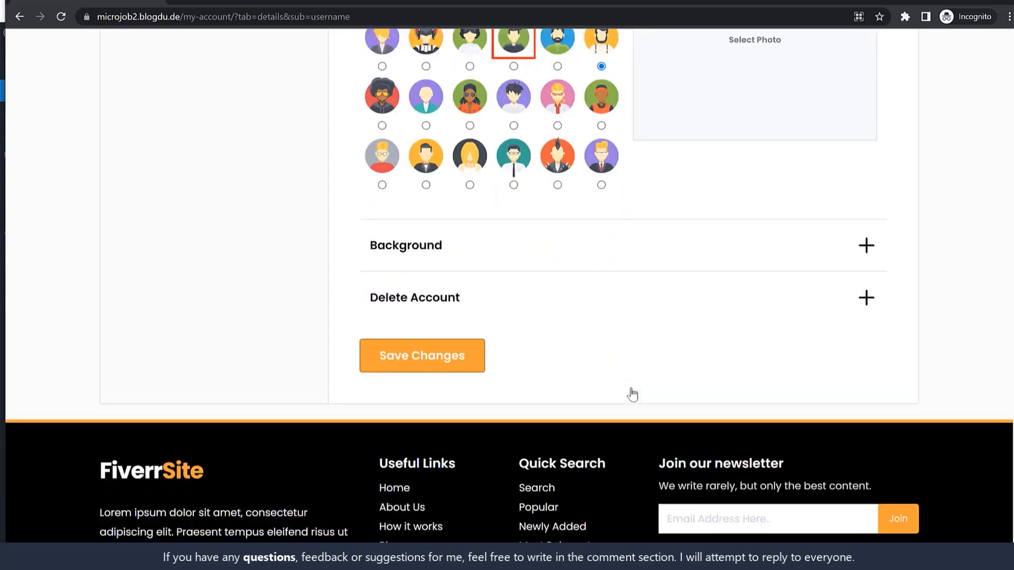
click(468, 248)
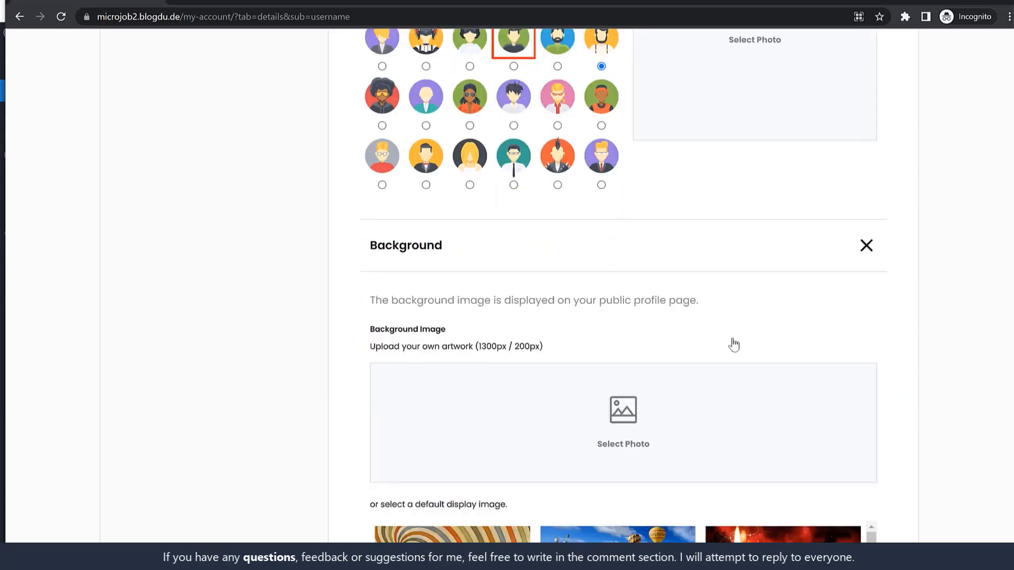
scroll(692, 346, down, 6)
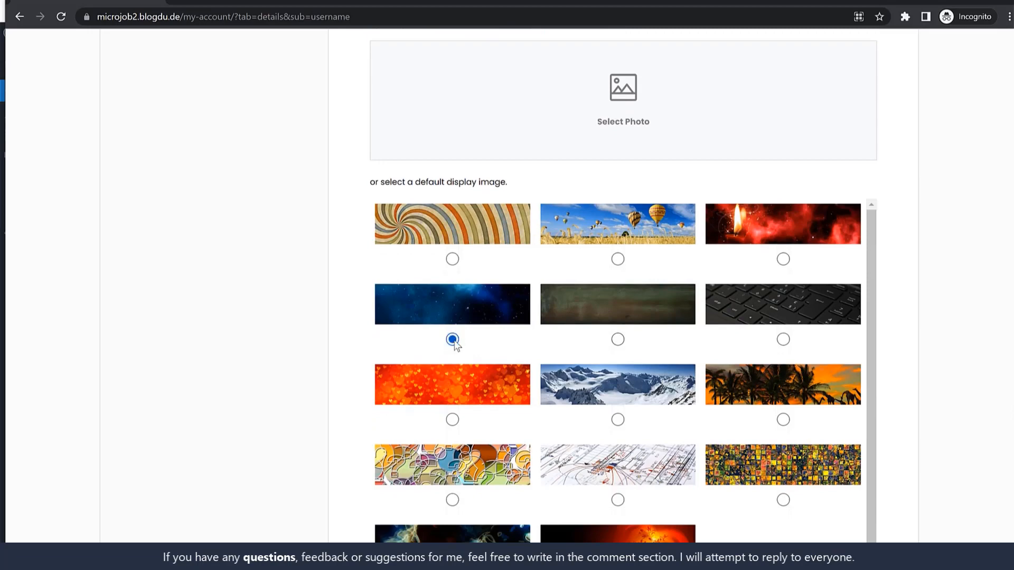
scroll(452, 340, down, 4)
click(467, 506)
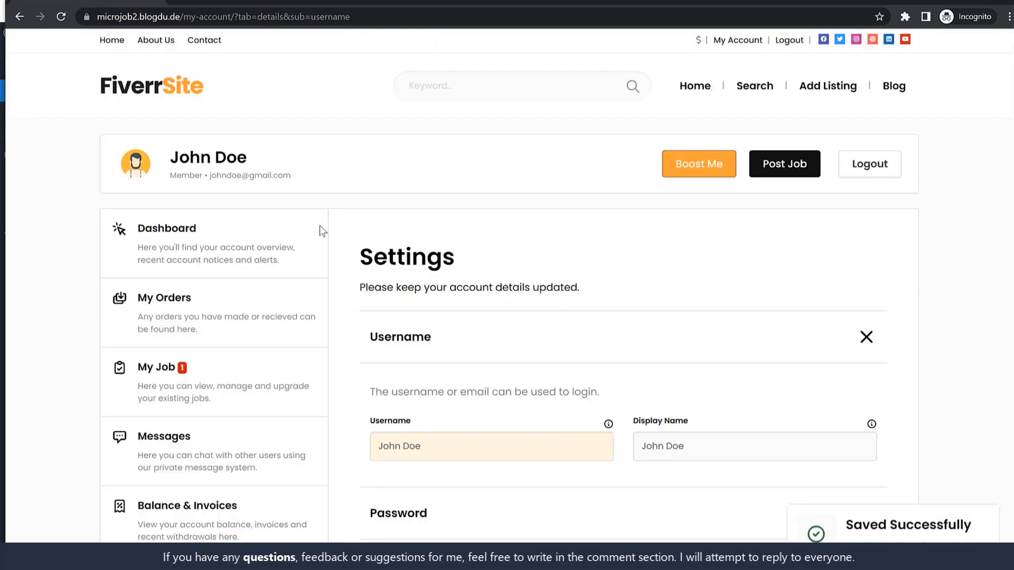
click(175, 370)
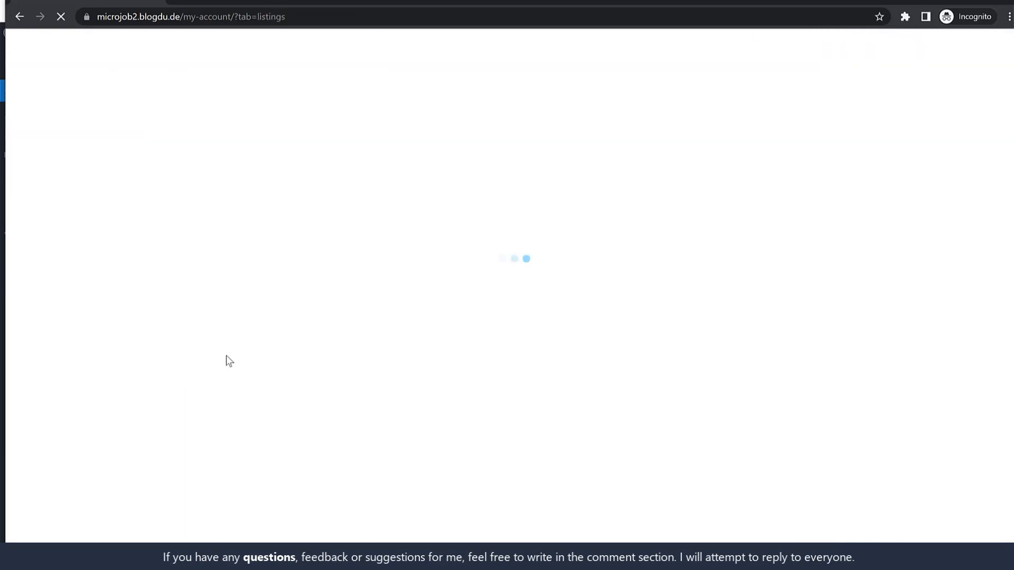
Step: Open the Pro Website listing from My Jobs and check the seller's new description
scroll(507, 370, down, 3)
mouse_move(396, 343)
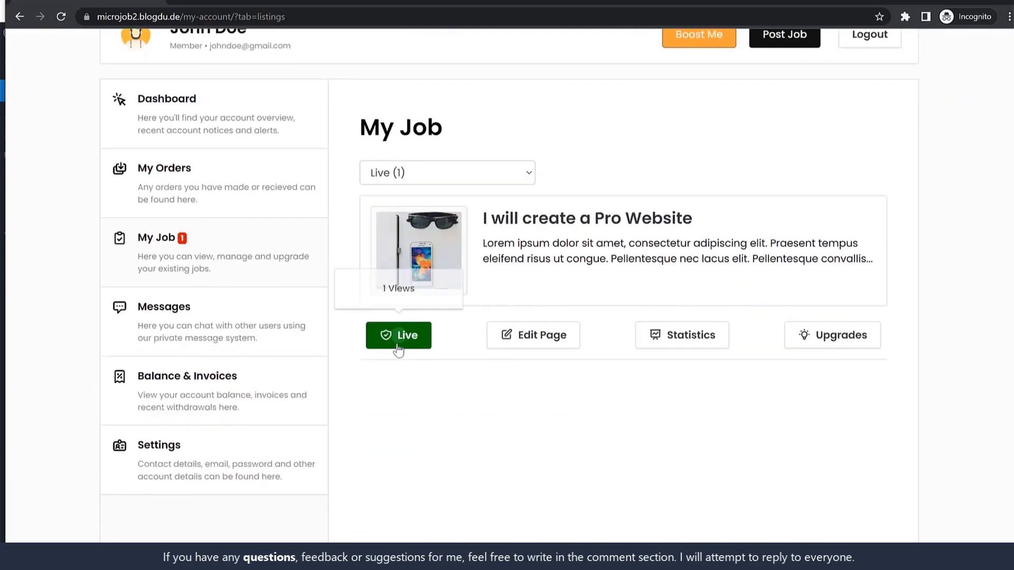
click(544, 221)
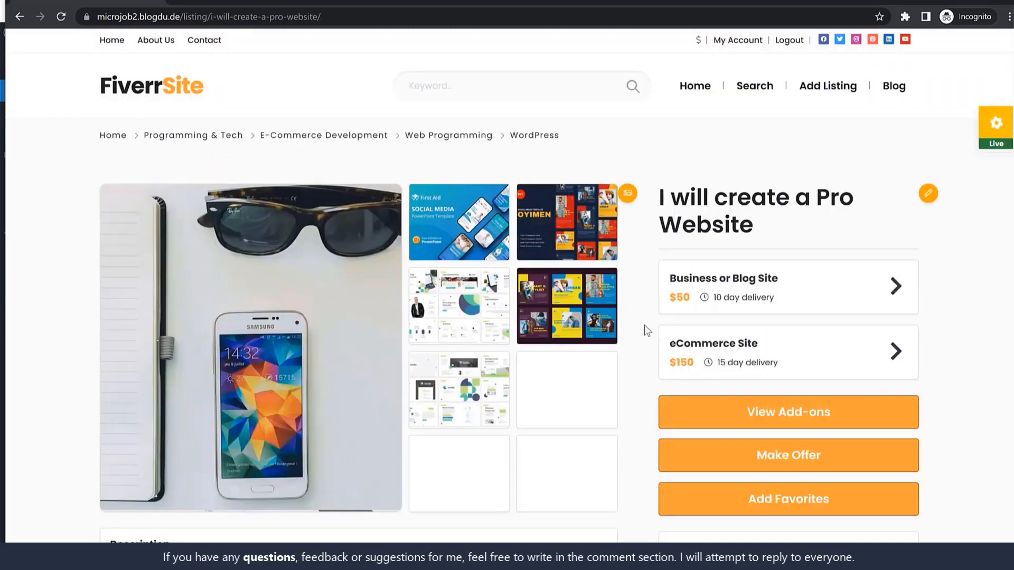
scroll(644, 325, down, 20)
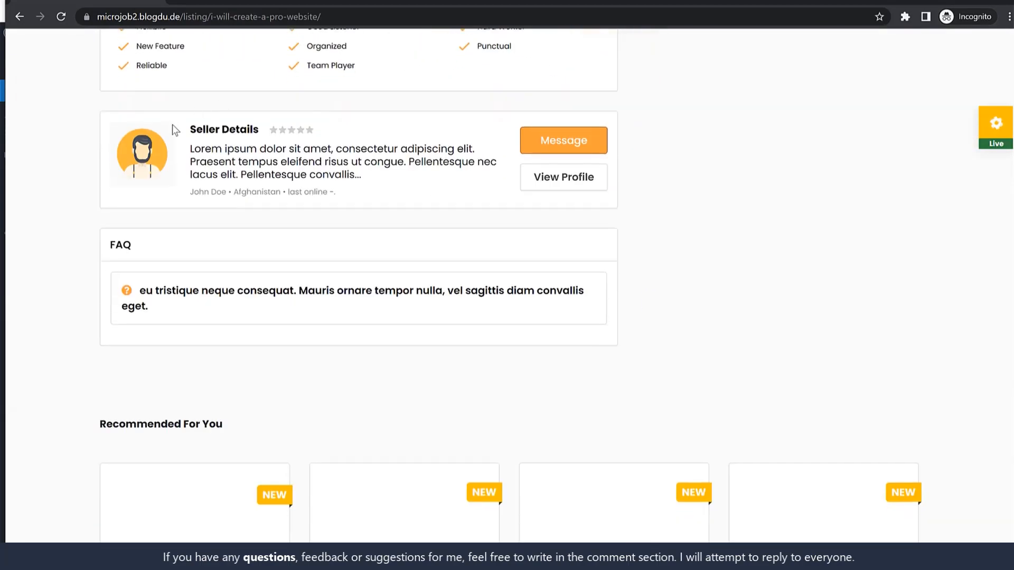
drag(190, 150, 359, 178)
click(361, 179)
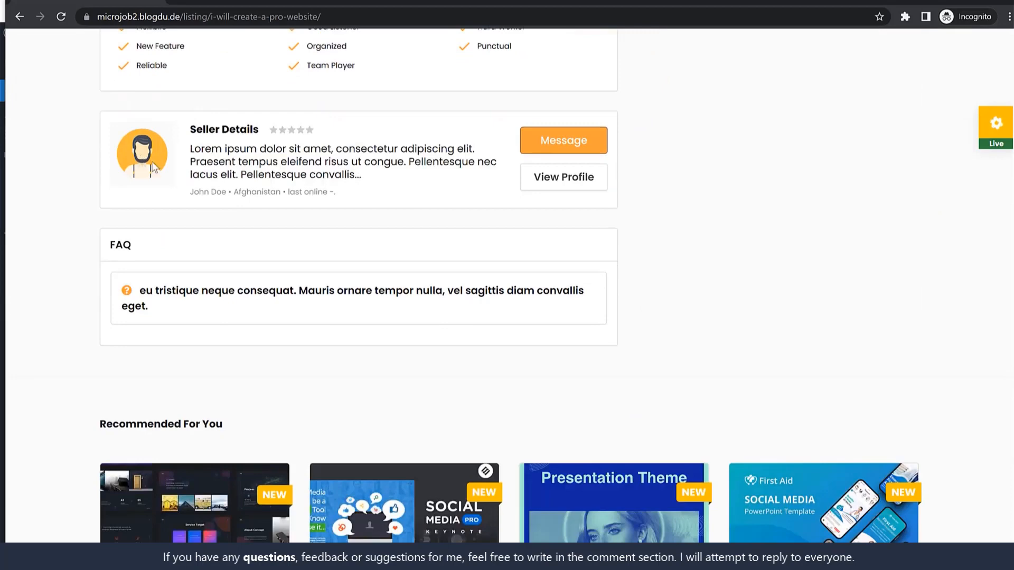
Step: View the seller's public profile with its starry banner, avatar and bio
click(565, 178)
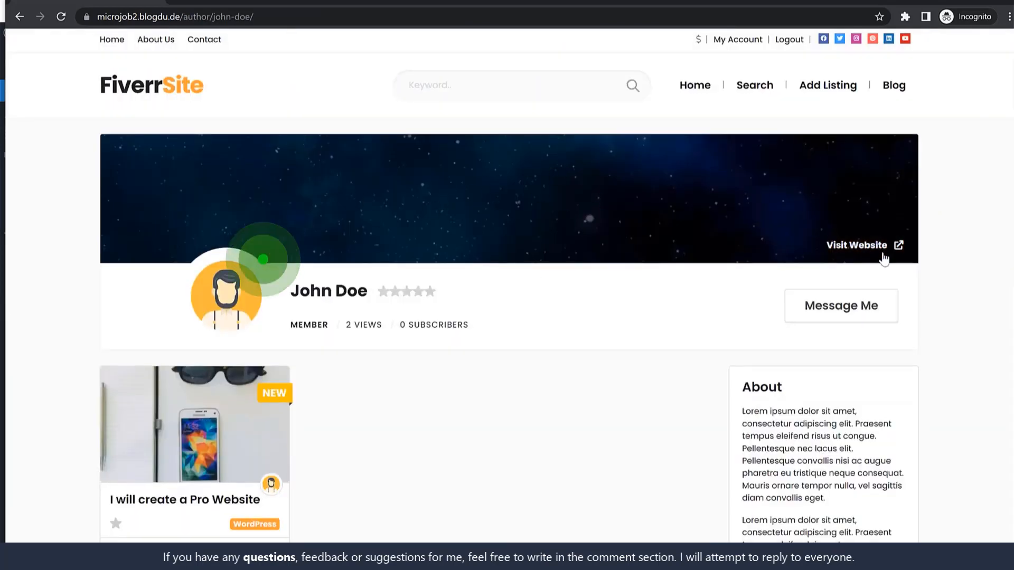
scroll(884, 259, down, 5)
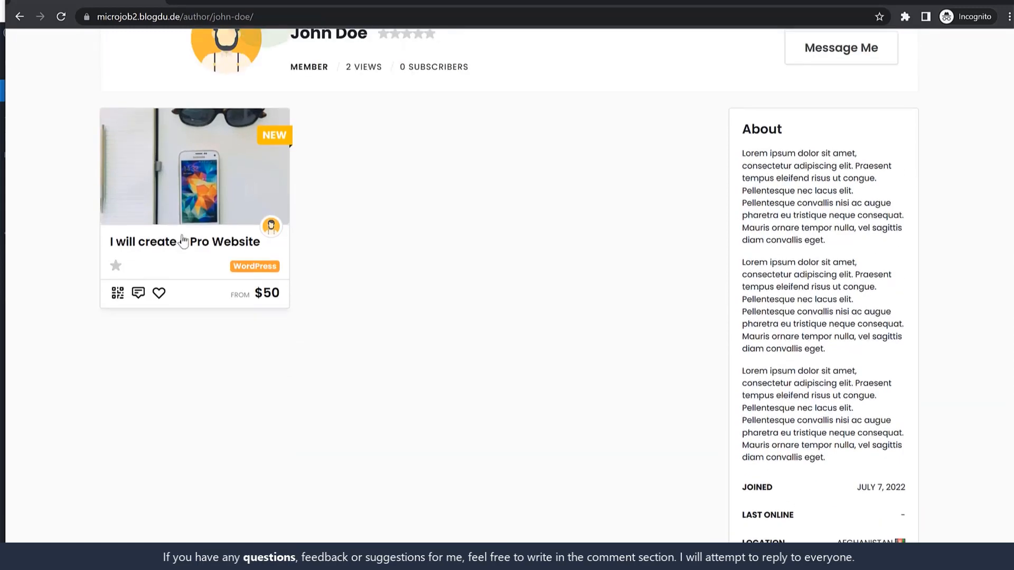
scroll(378, 322, up, 5)
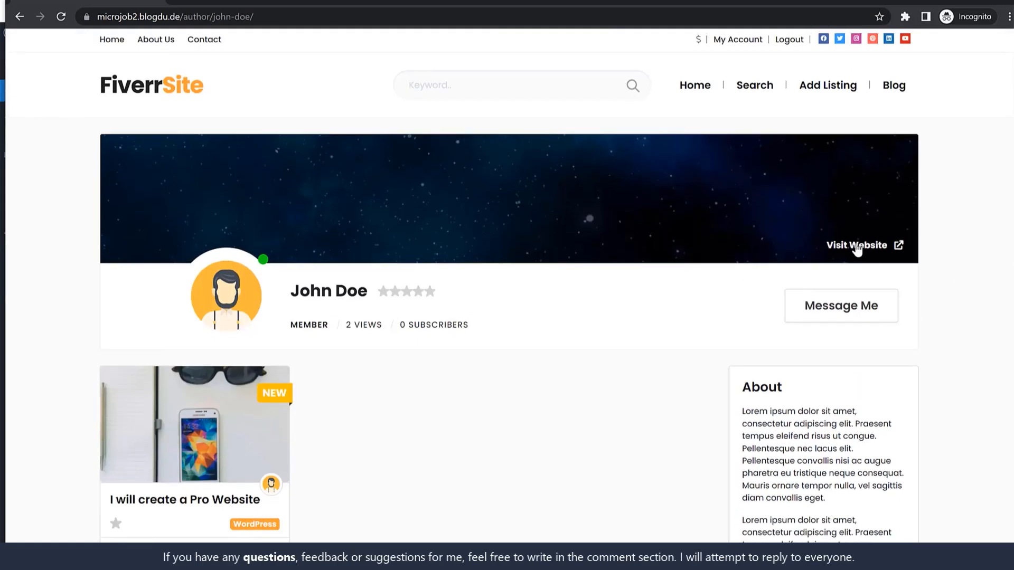
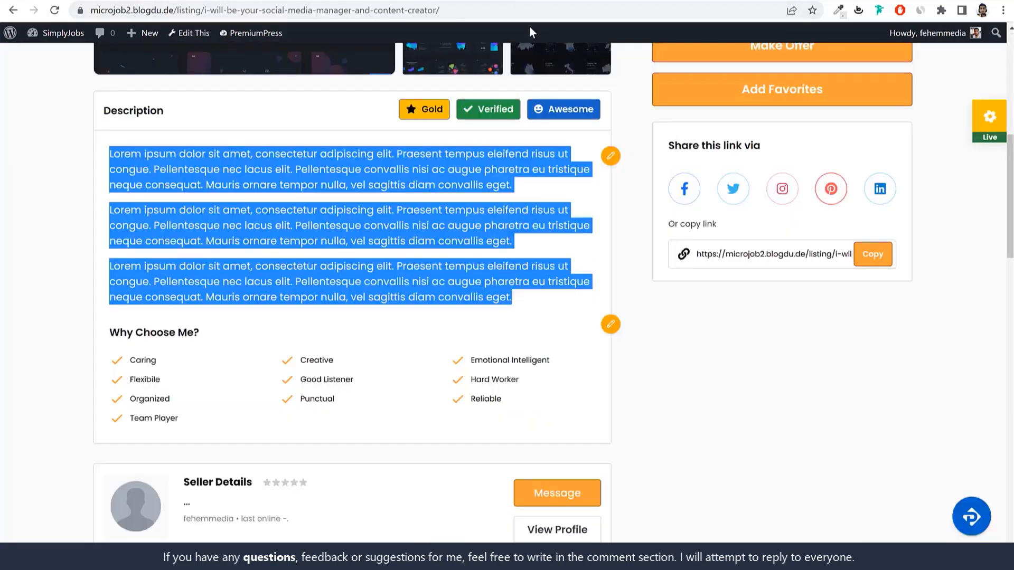
Step: Open the 'I will create a Pro Website' listing from the homepage's Featured Jobs
scroll(529, 26, up, 10)
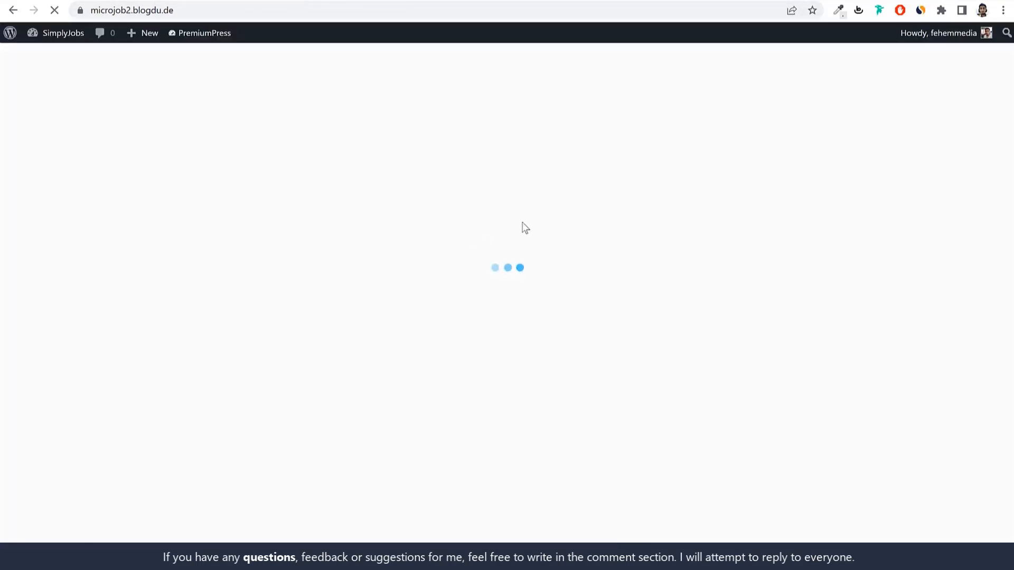
scroll(845, 295, down, 12)
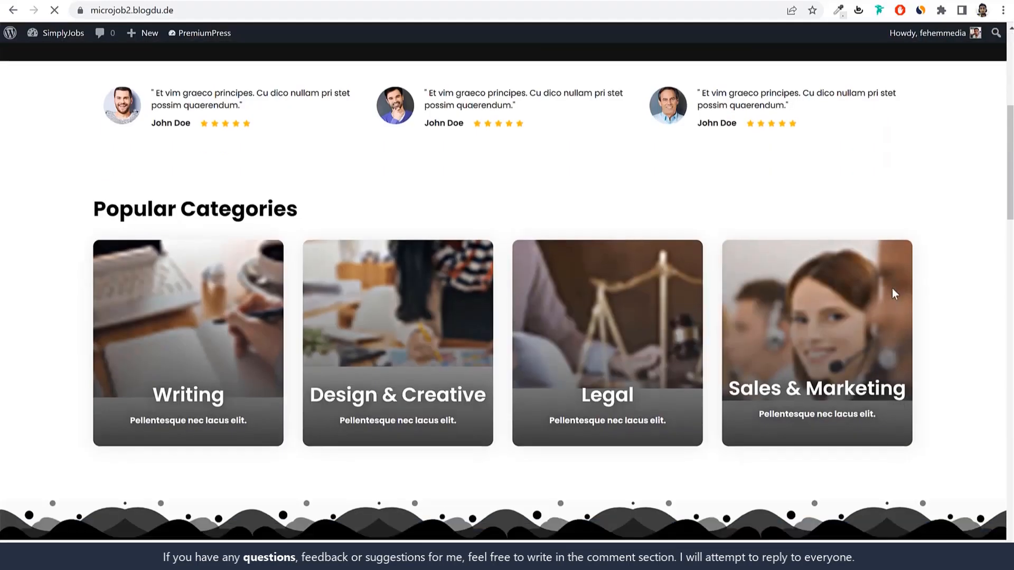
scroll(894, 294, down, 1)
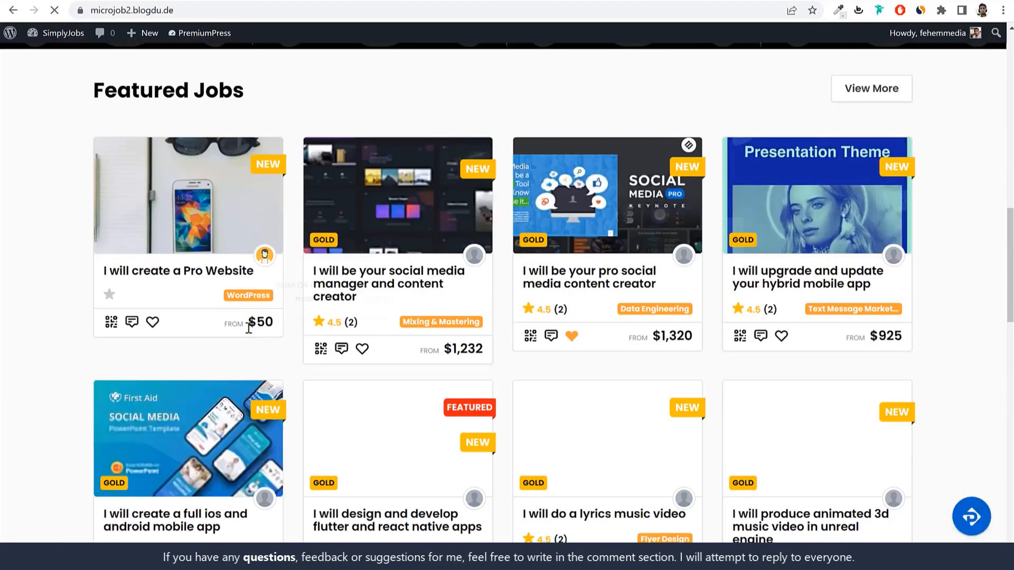
click(179, 280)
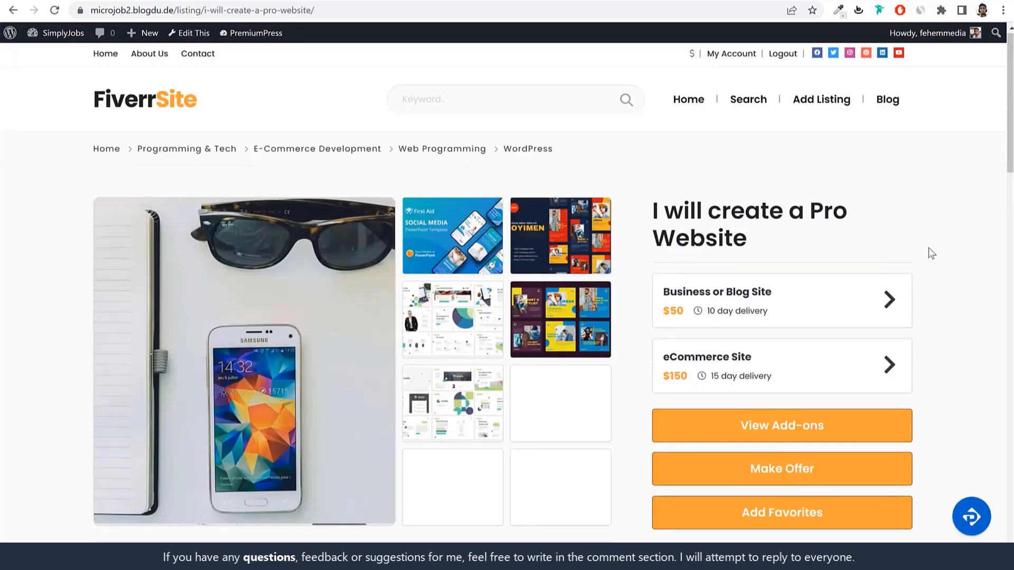
Step: Add the SEO extra and choose the $200 eCommerce Site package
scroll(927, 252, down, 4)
click(773, 232)
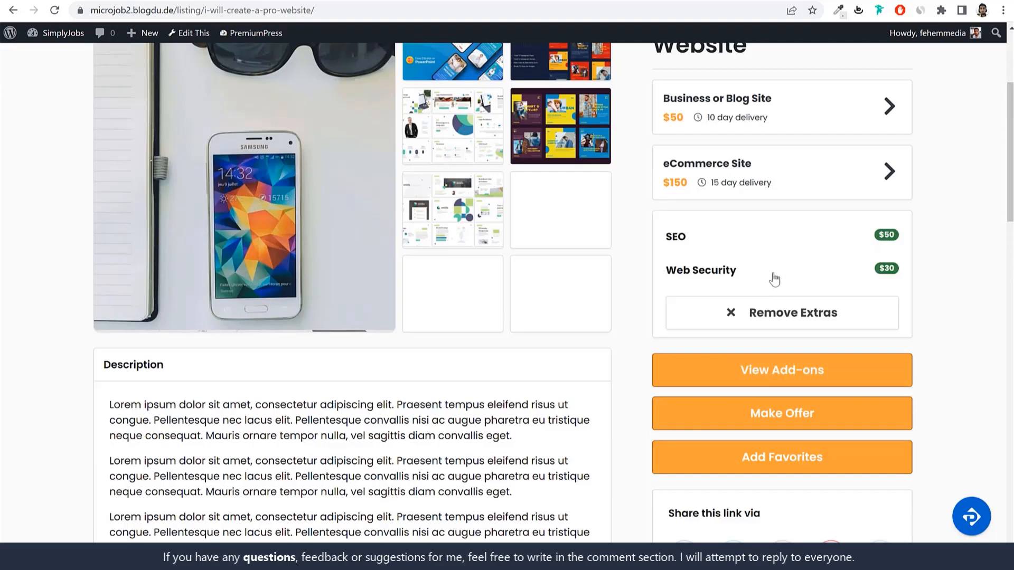
click(721, 246)
scroll(938, 277, up, 3)
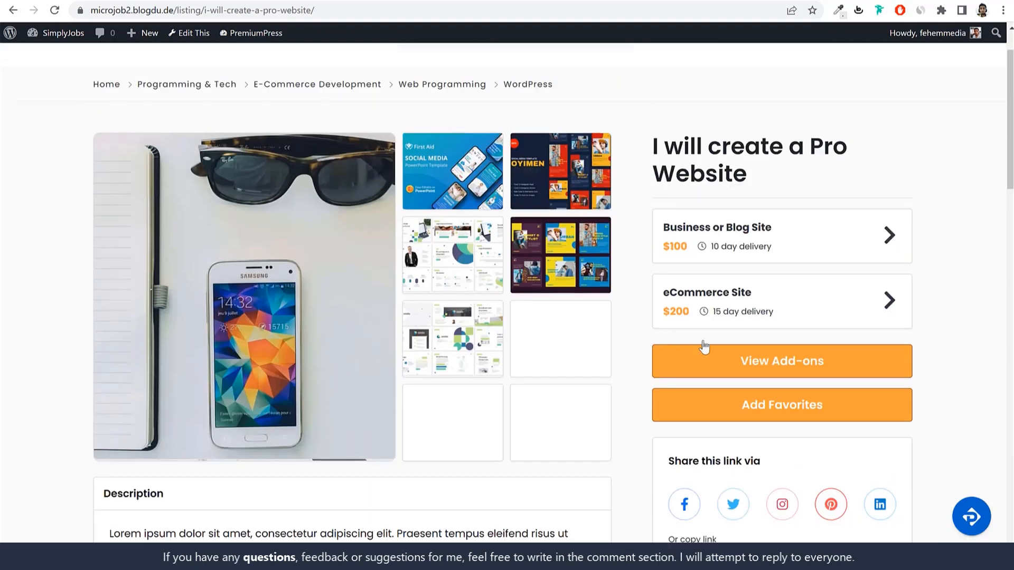
click(782, 308)
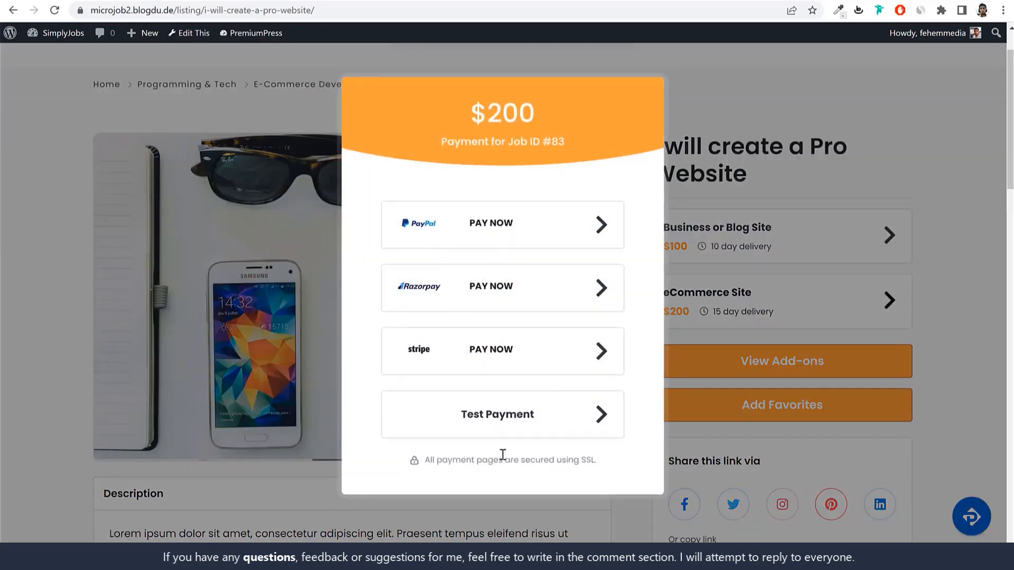
Step: Pay for the eCommerce Site package with Test Payment and review the Order Complete page
click(506, 427)
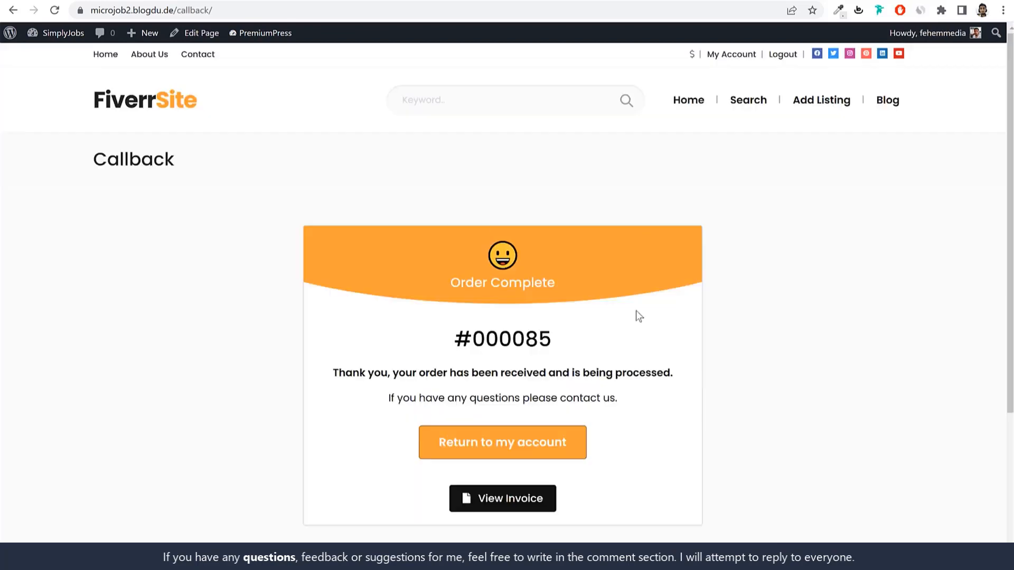
drag(448, 281, 577, 301)
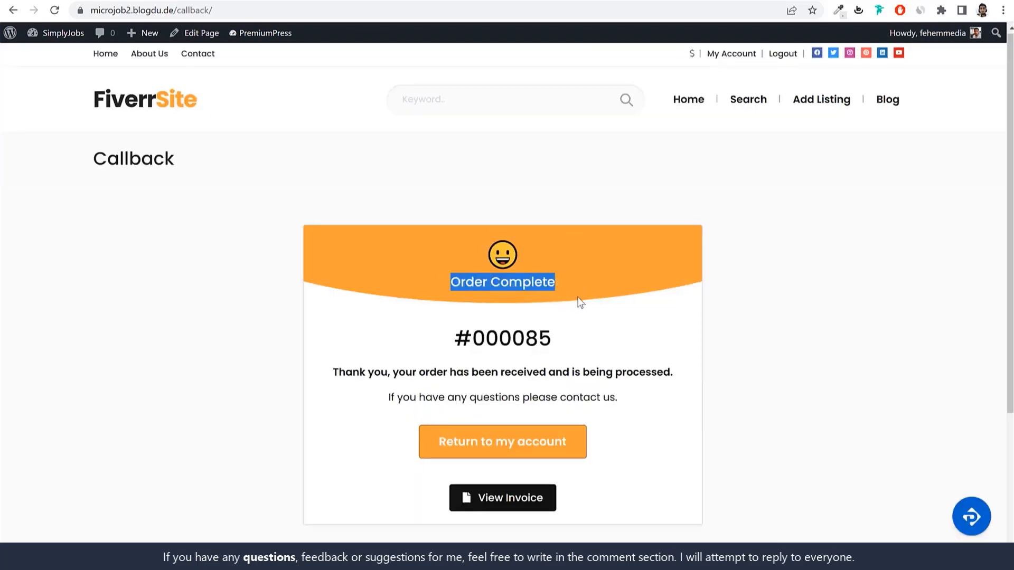
click(565, 302)
drag(442, 327, 524, 360)
click(523, 365)
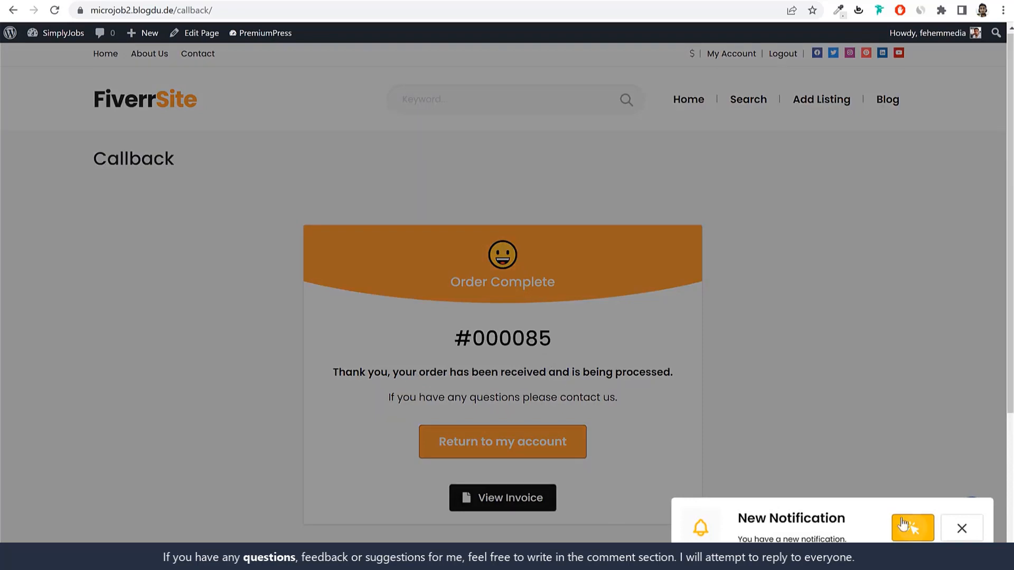
Step: Check the New Job alert in My Alerts, then go to My Account
click(906, 537)
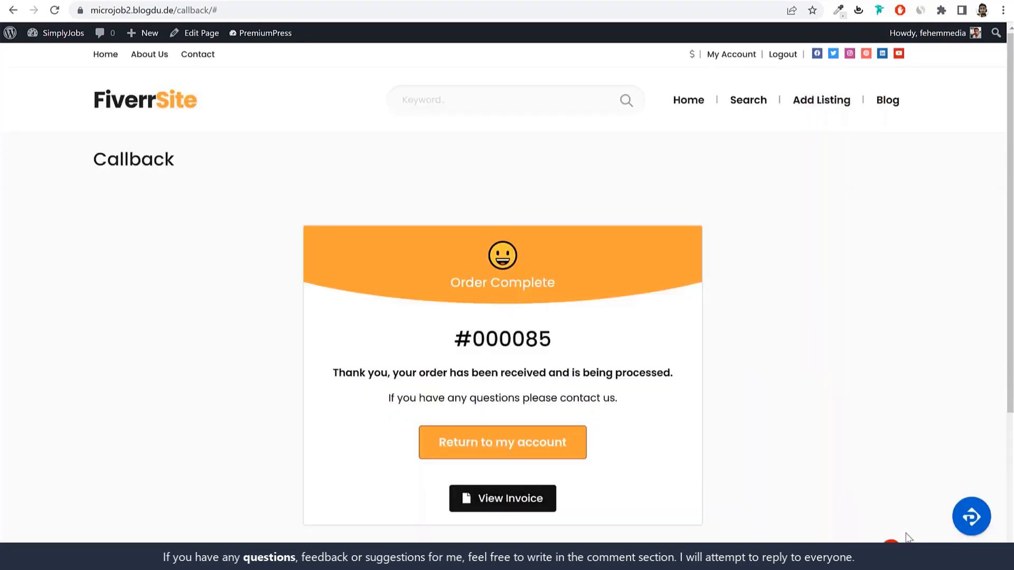
drag(403, 138, 343, 141)
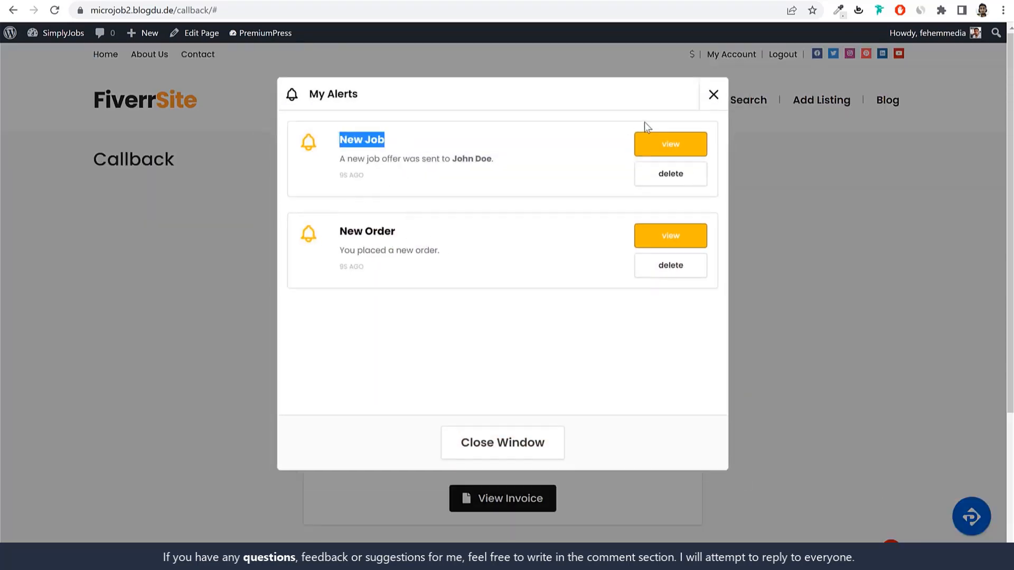
click(714, 96)
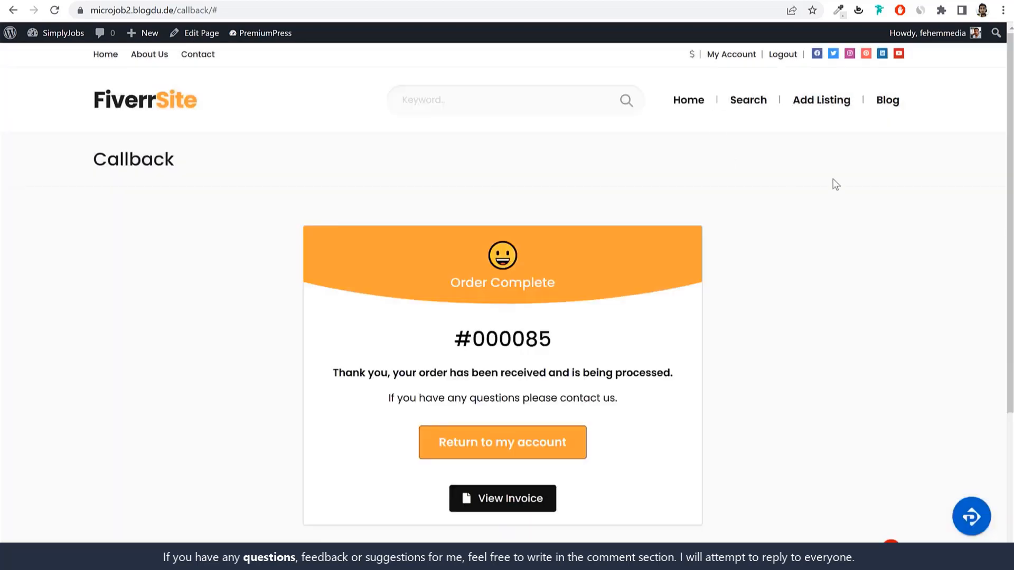
click(739, 55)
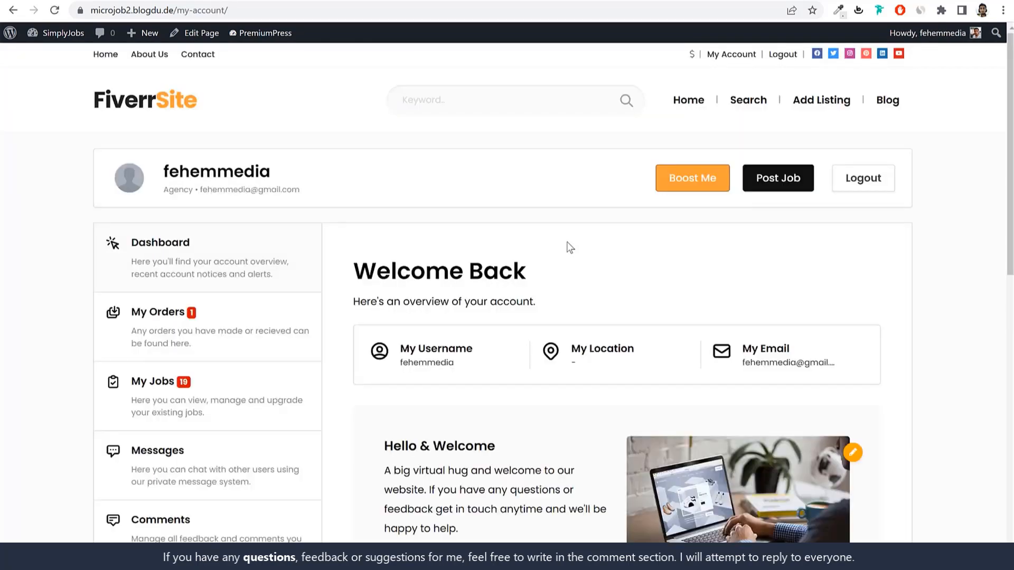
Step: Expand the $200 Pro Website order in My Orders, then switch to the seller's window
click(206, 338)
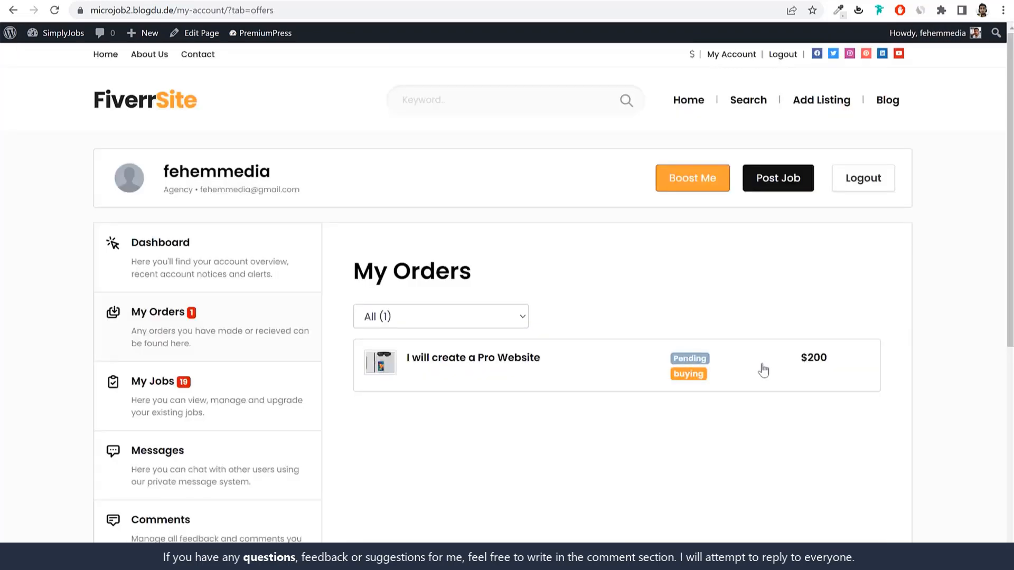
scroll(502, 312, down, 1)
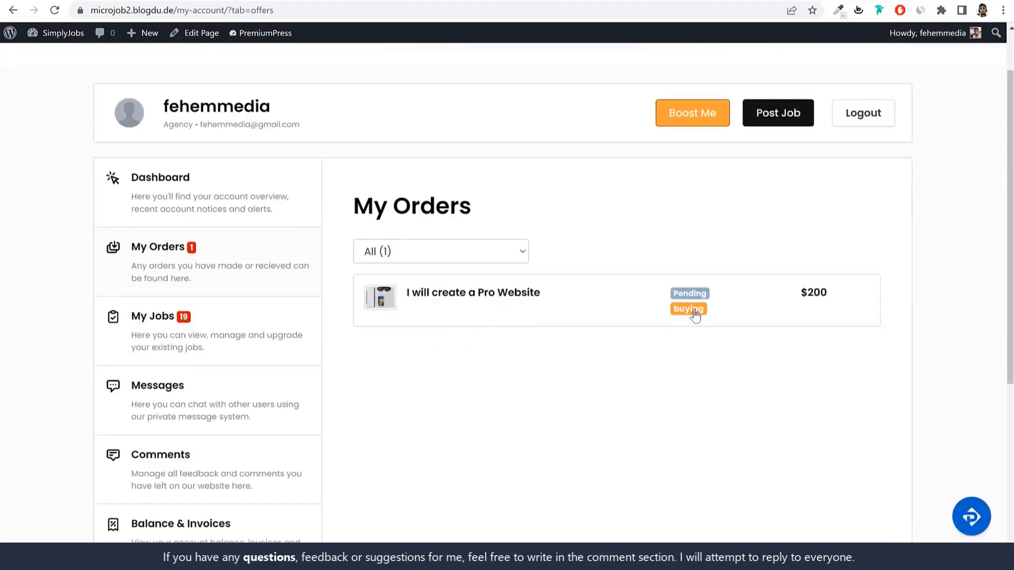
click(597, 303)
scroll(748, 327, down, 3)
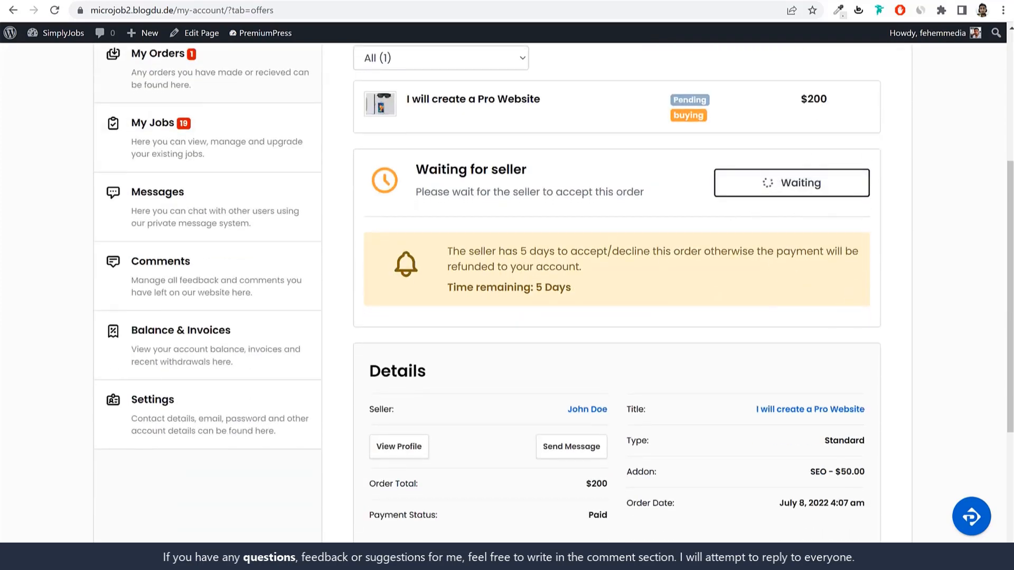
click(391, 560)
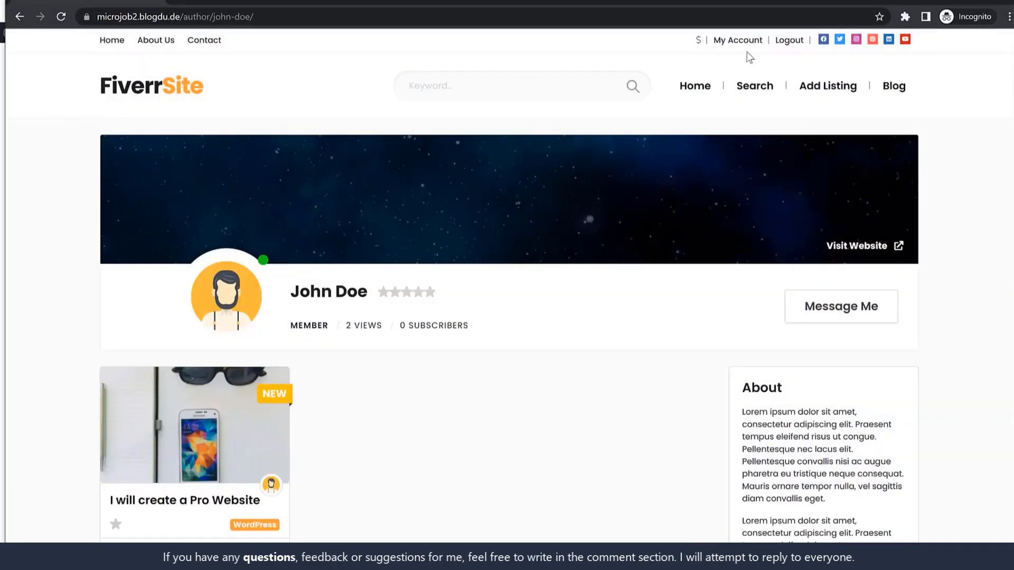
Step: As the seller, open My Orders and expand the Pro Website order
click(738, 41)
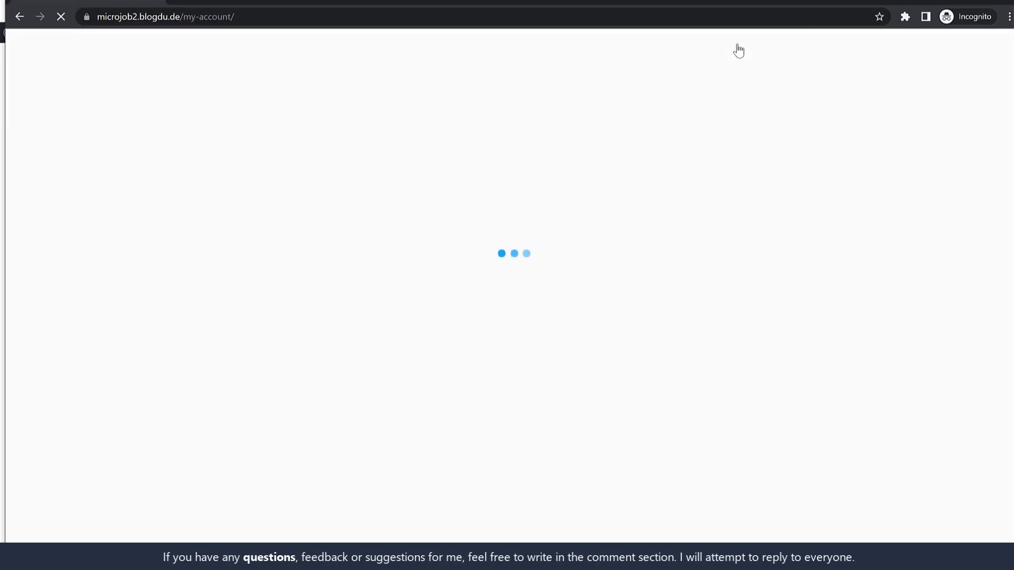
click(220, 323)
scroll(769, 345, down, 1)
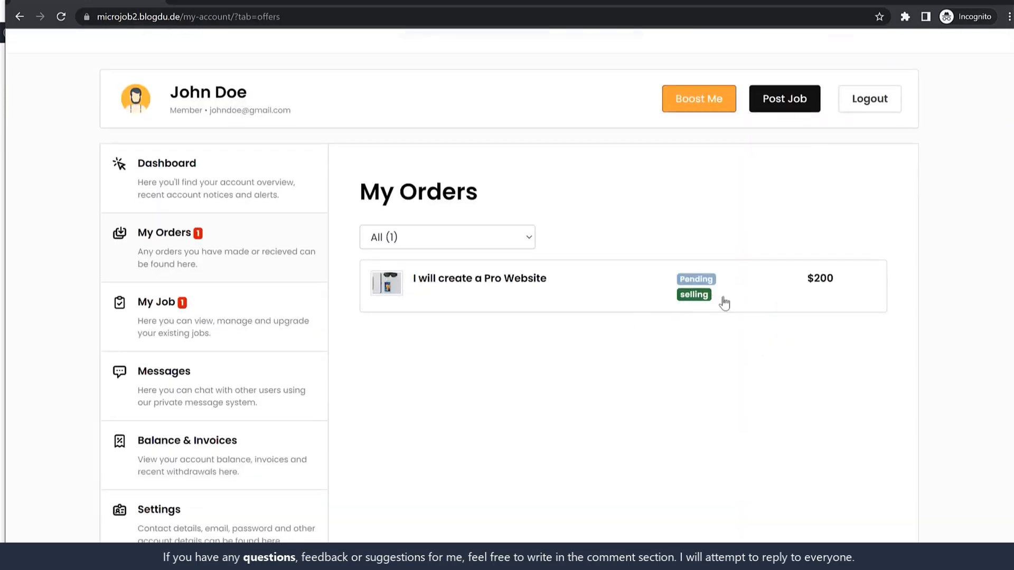
click(619, 290)
scroll(733, 323, down, 2)
Step: Accept the order with Update and OK, view its delivery details, then hide the seller's window
click(801, 225)
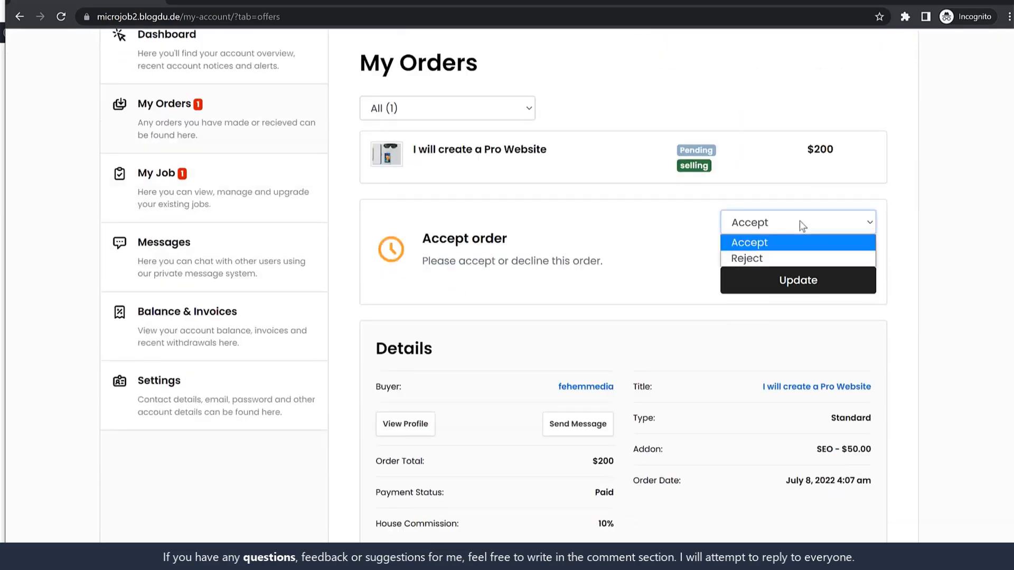
click(926, 230)
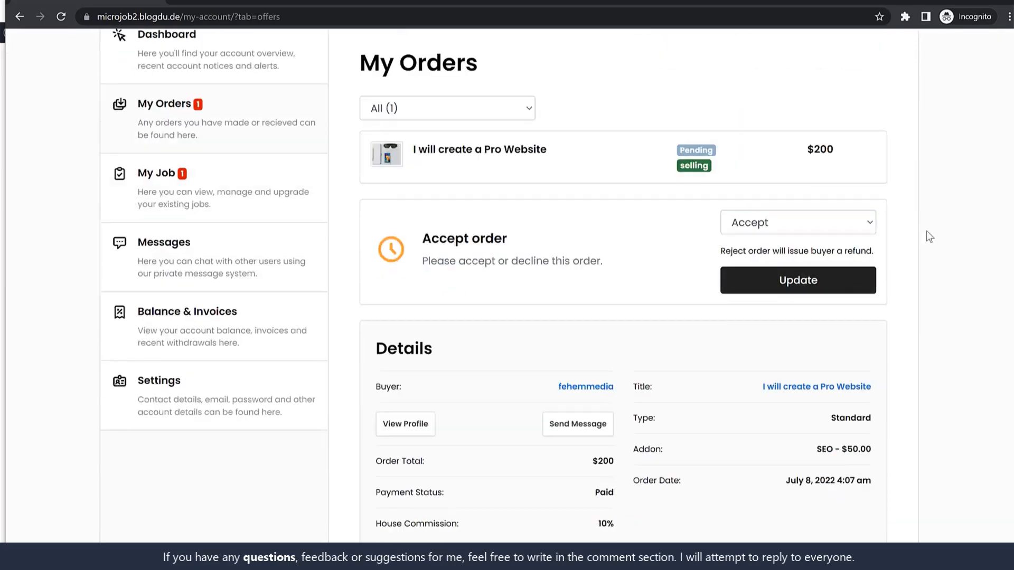
click(791, 222)
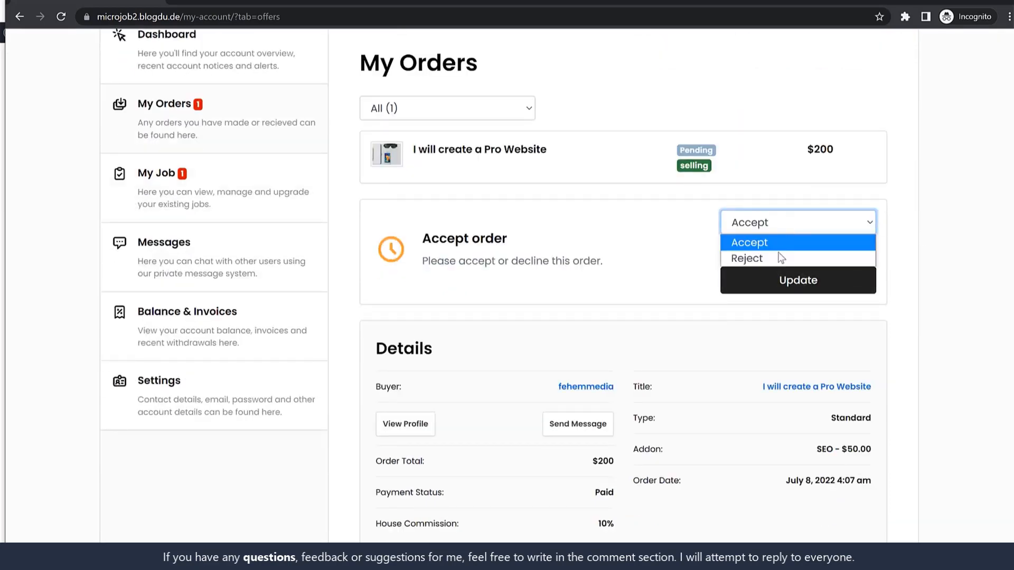
click(917, 248)
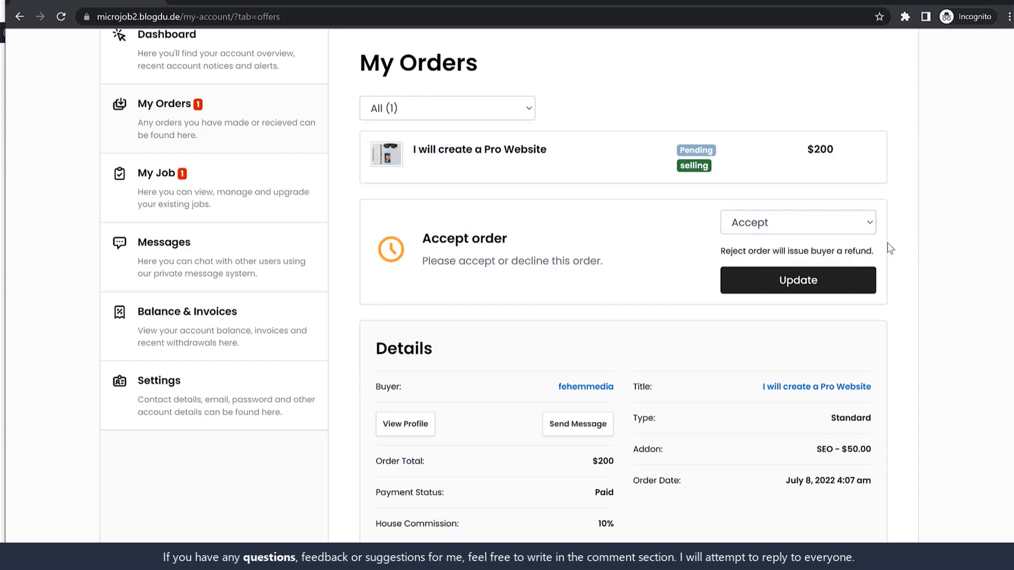
click(806, 289)
click(574, 89)
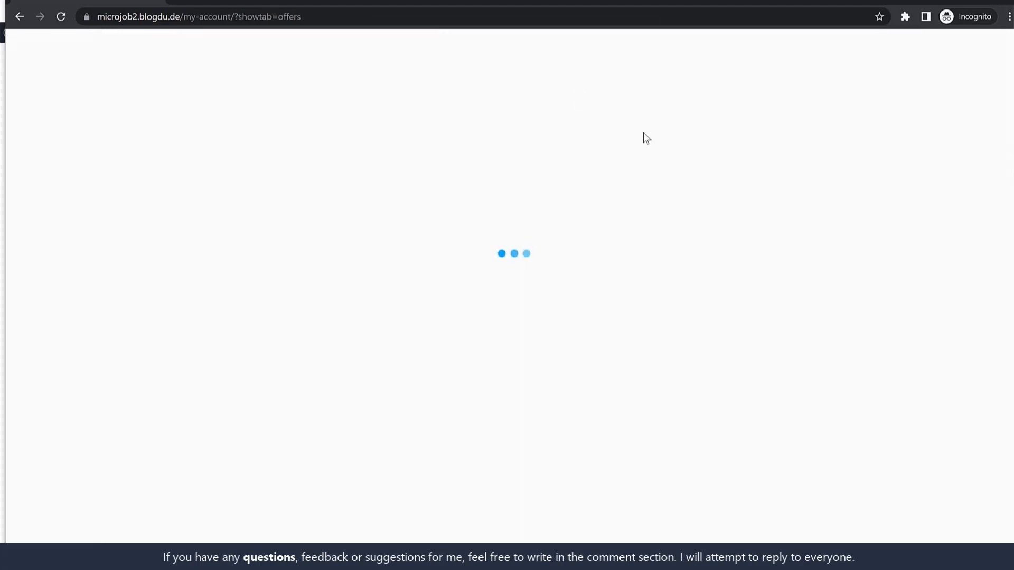
click(656, 340)
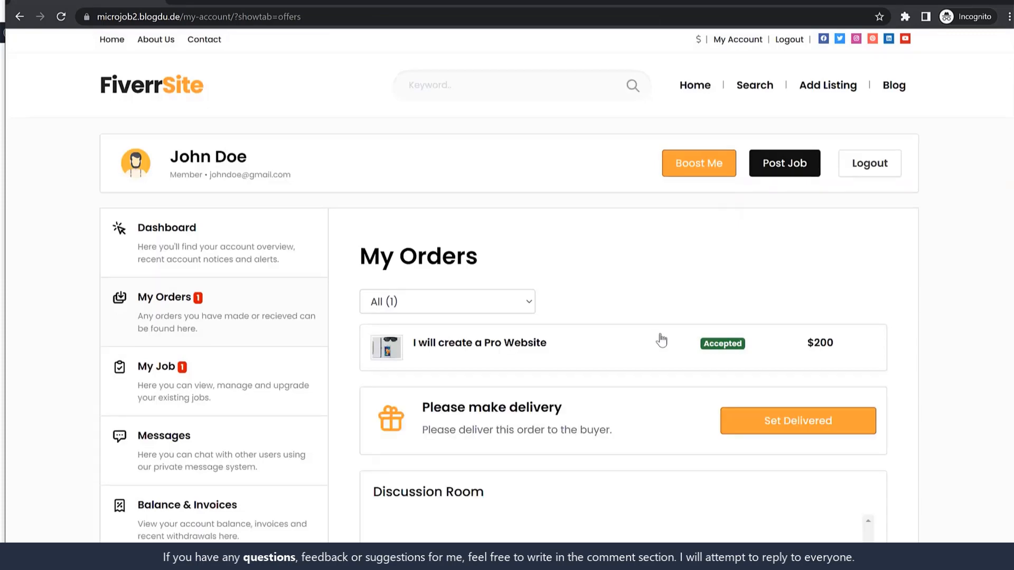
scroll(783, 328, down, 4)
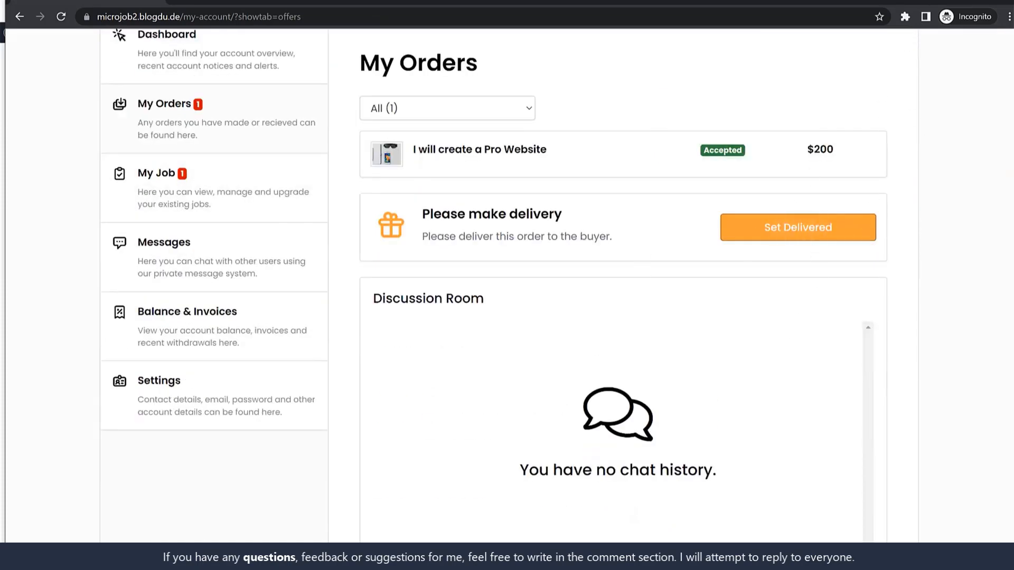
click(944, 2)
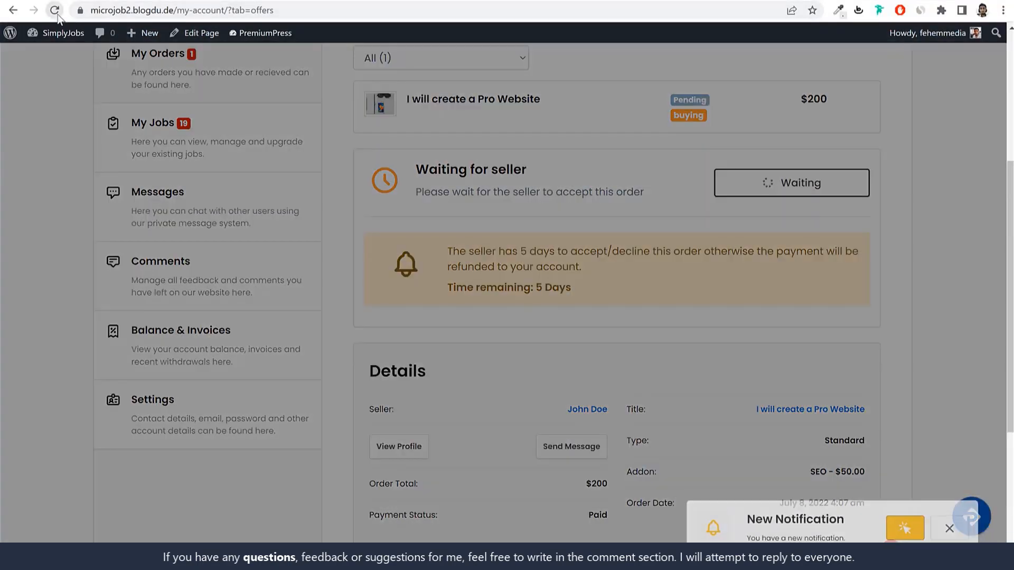
Step: Reload the buyer's order and review its Accepted, Pending Delivery and Details boxes
click(56, 12)
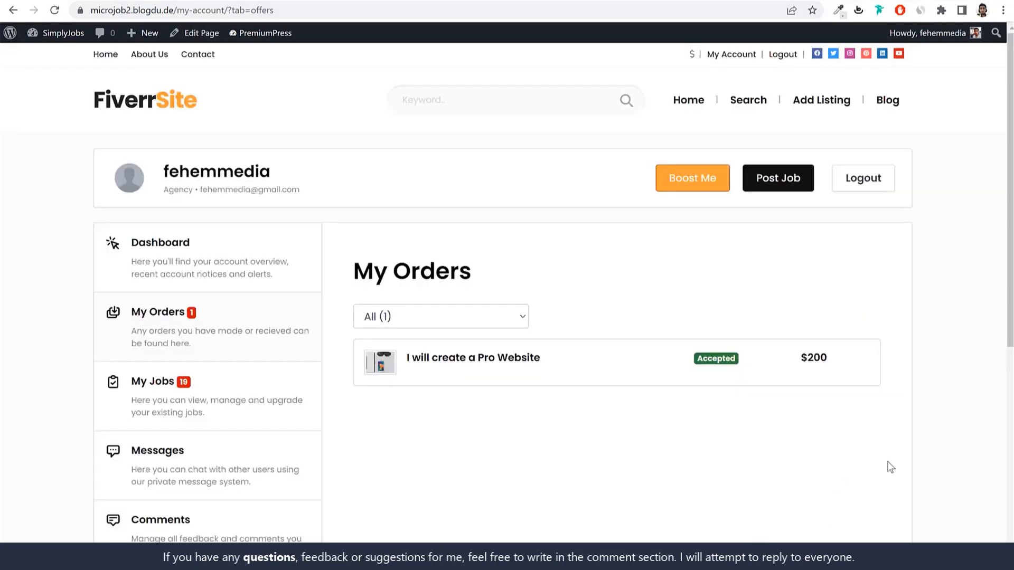
click(620, 373)
scroll(885, 378, down, 4)
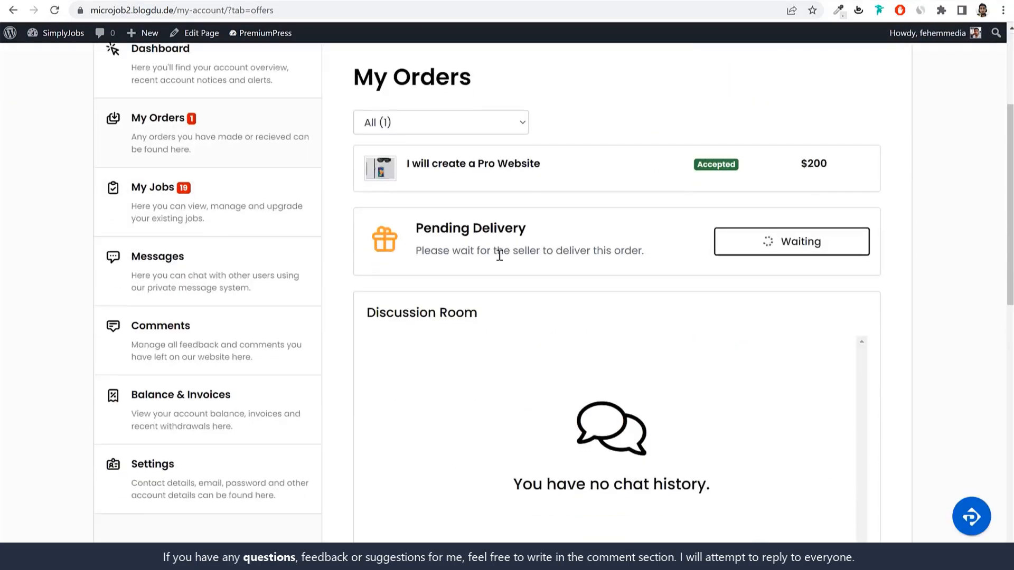
scroll(660, 335, down, 8)
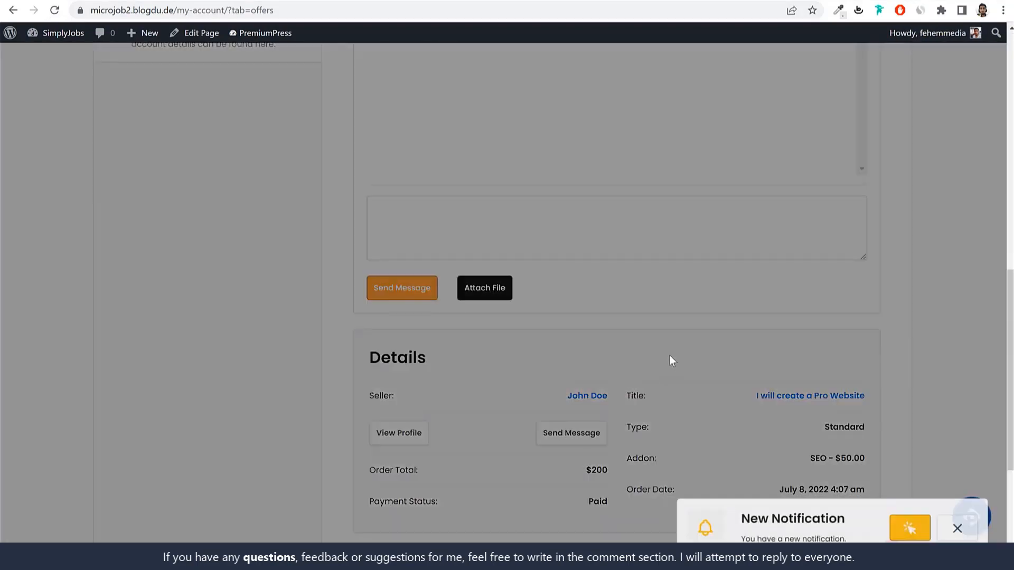
click(936, 430)
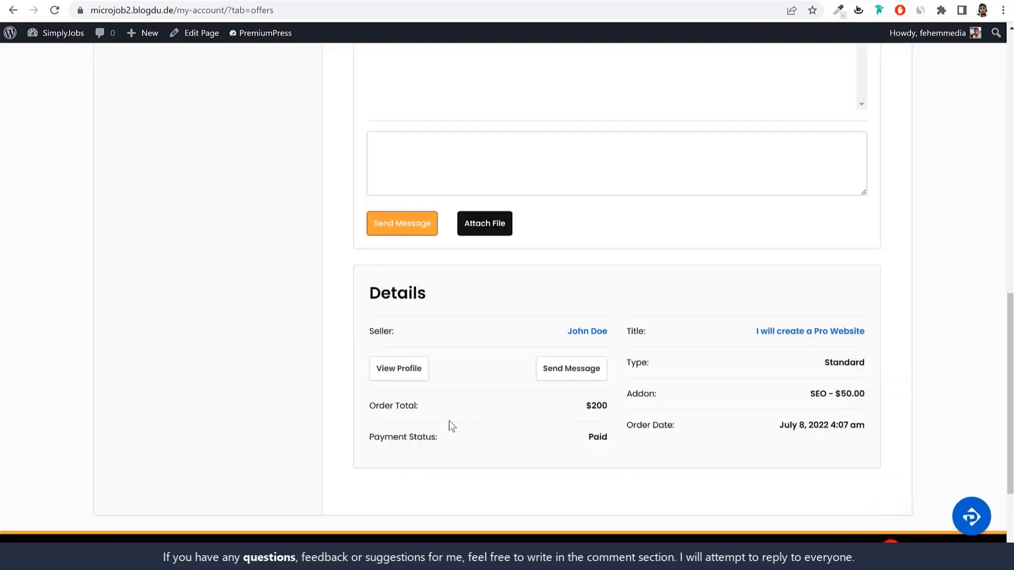
click(611, 419)
scroll(631, 372, up, 10)
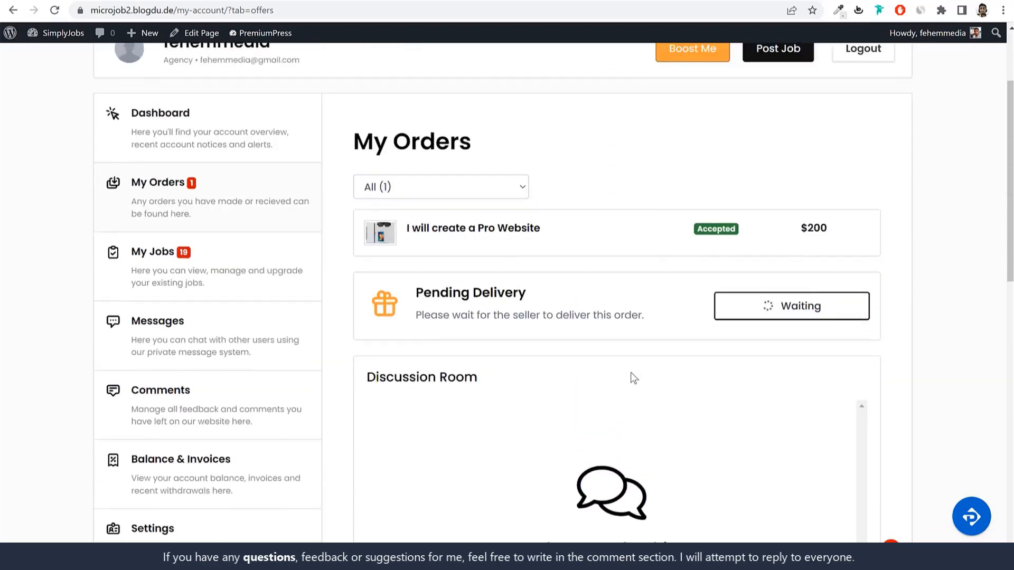
scroll(631, 372, down, 3)
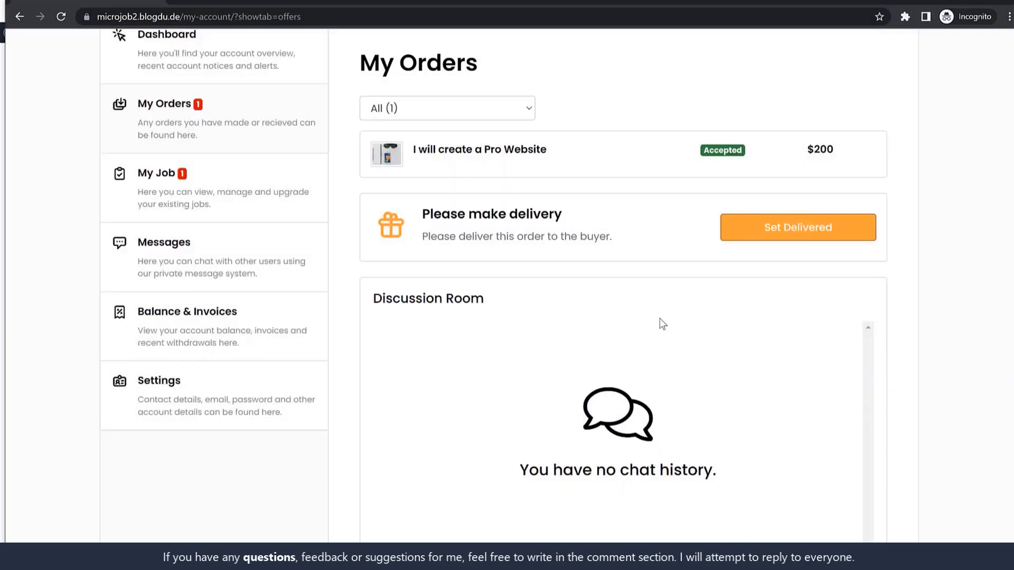
scroll(660, 323, down, 5)
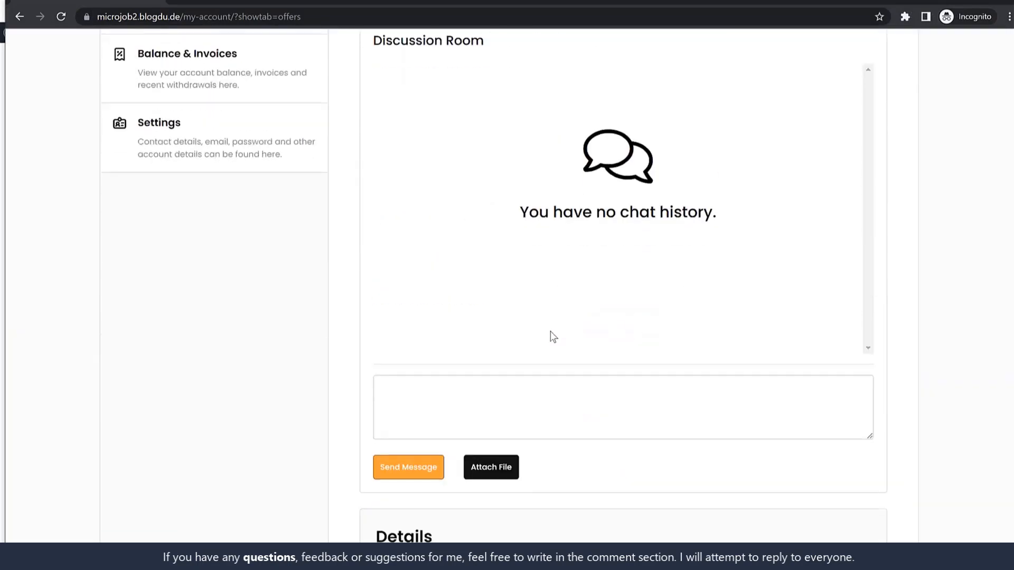
Step: Paste the three Lorem ipsum description paragraphs into the Discussion Room and send them
scroll(550, 331, down, 2)
click(537, 268)
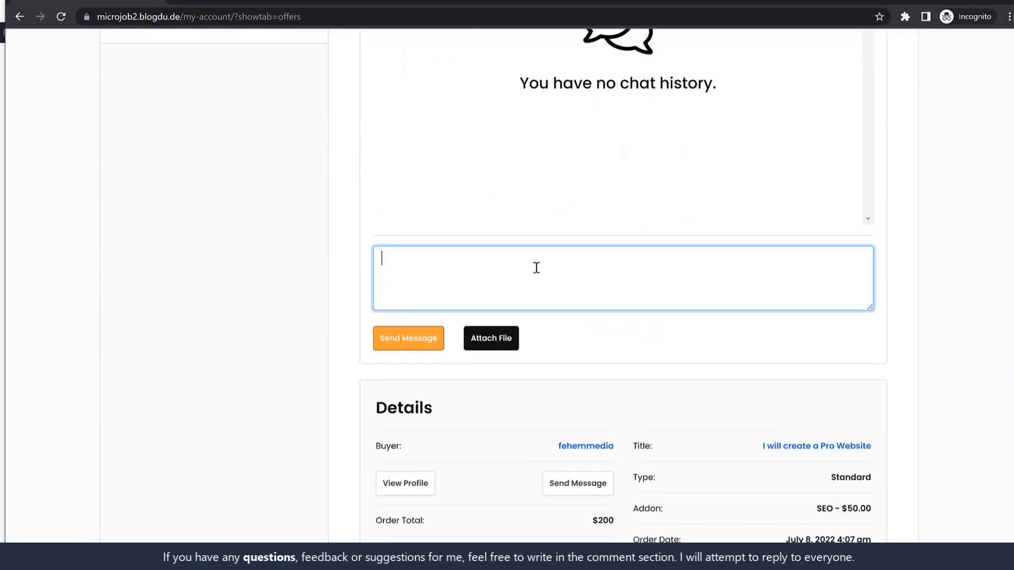
text(Doe)
key(ctrl+a)
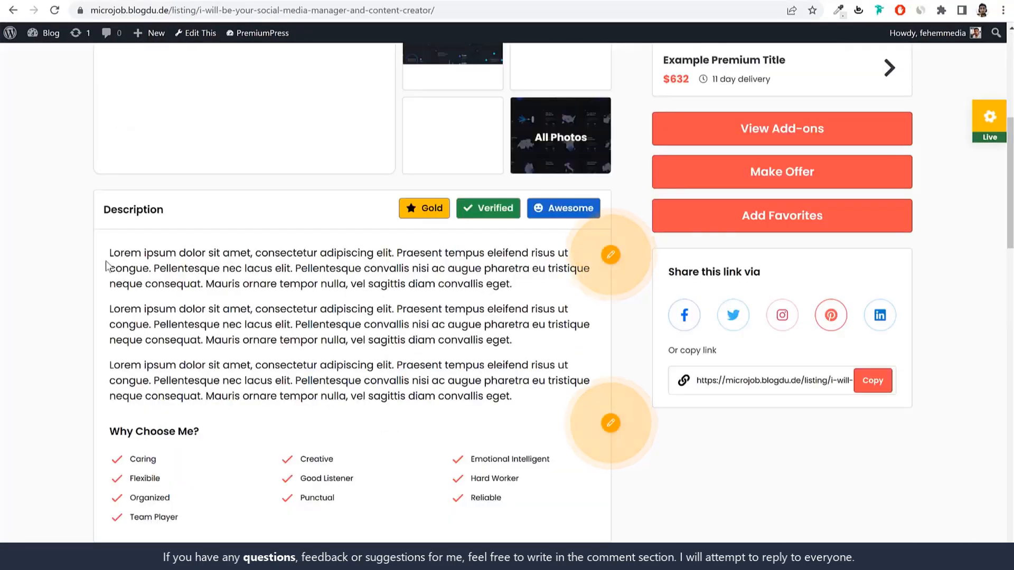
drag(105, 261, 521, 395)
key(ctrl+c)
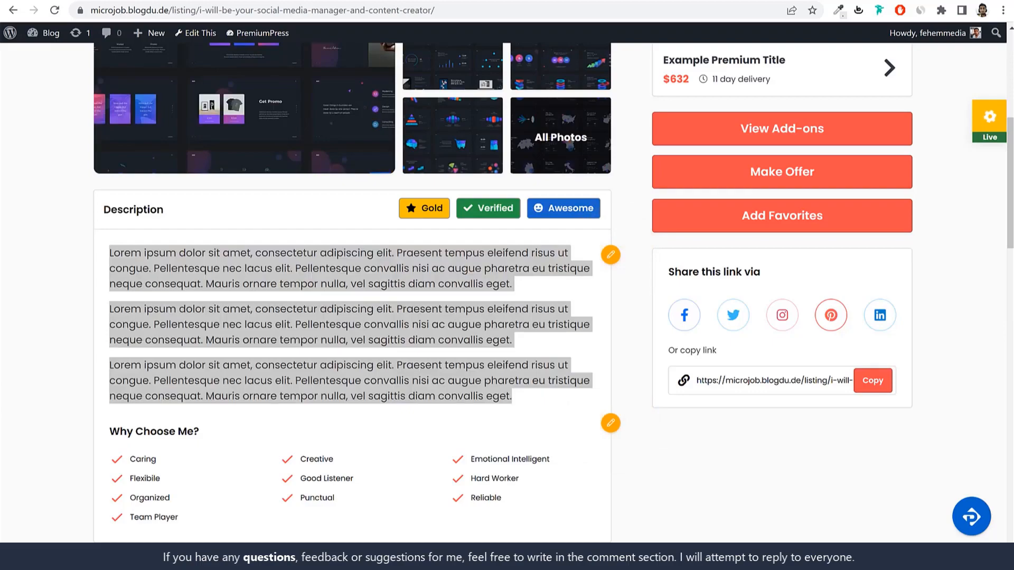
key(alt+Tab)
key(ctrl+v)
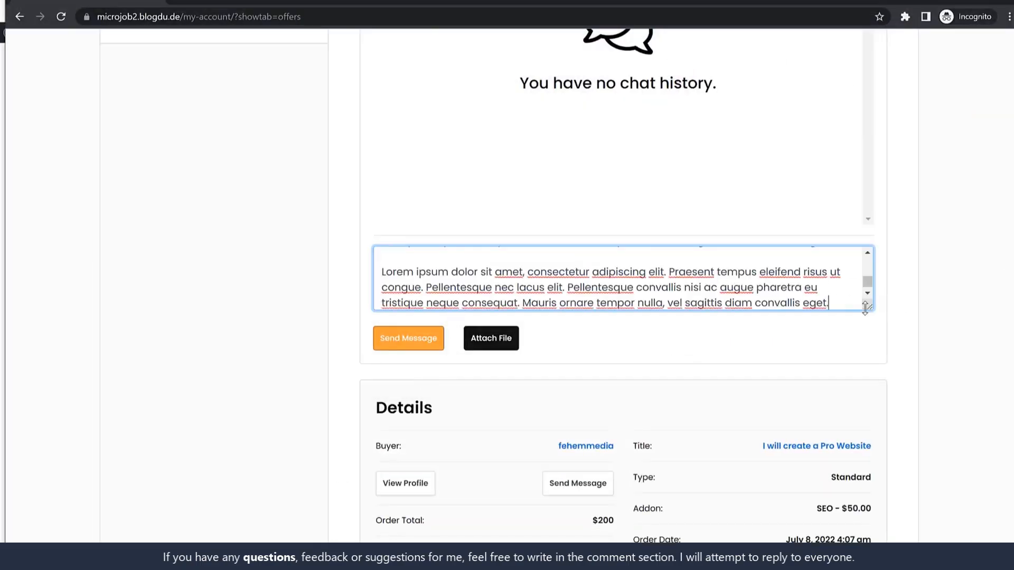
drag(865, 309, 873, 461)
scroll(727, 360, up, 4)
scroll(727, 360, down, 5)
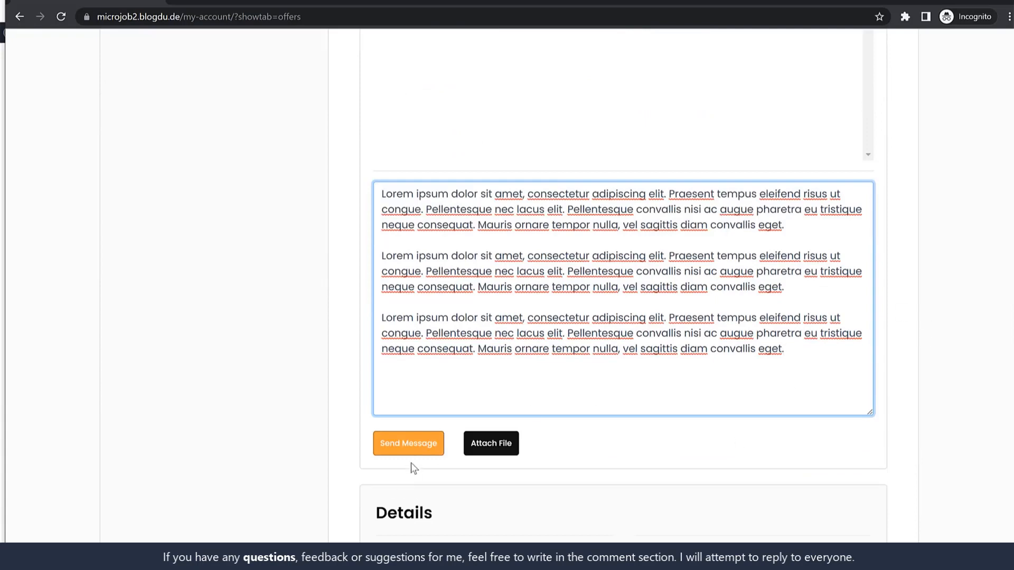
click(413, 455)
Step: Go to the account area and its My Orders list
scroll(679, 379, up, 5)
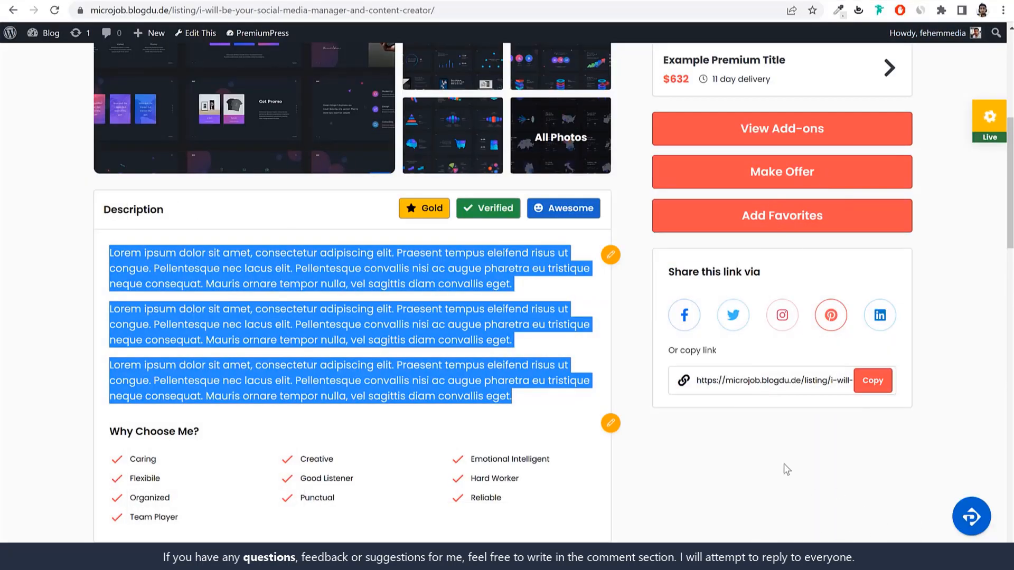
click(718, 499)
scroll(718, 502, up, 7)
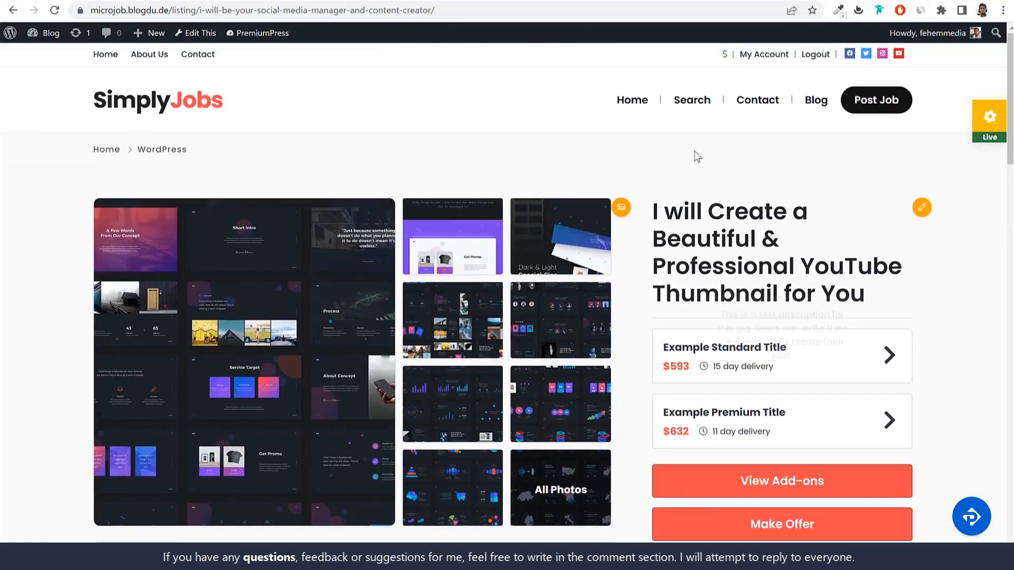
click(746, 55)
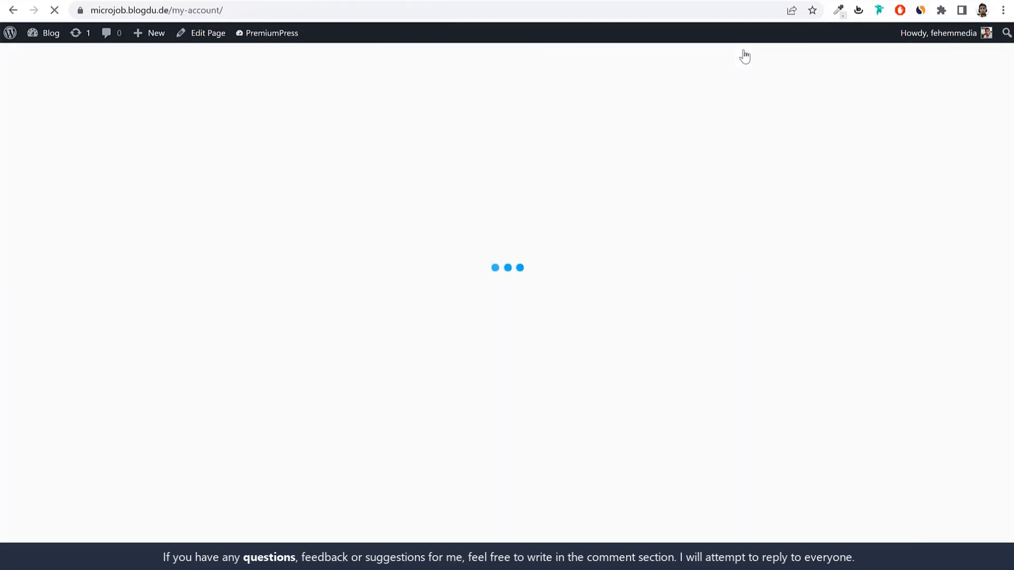
scroll(425, 382, up, 1)
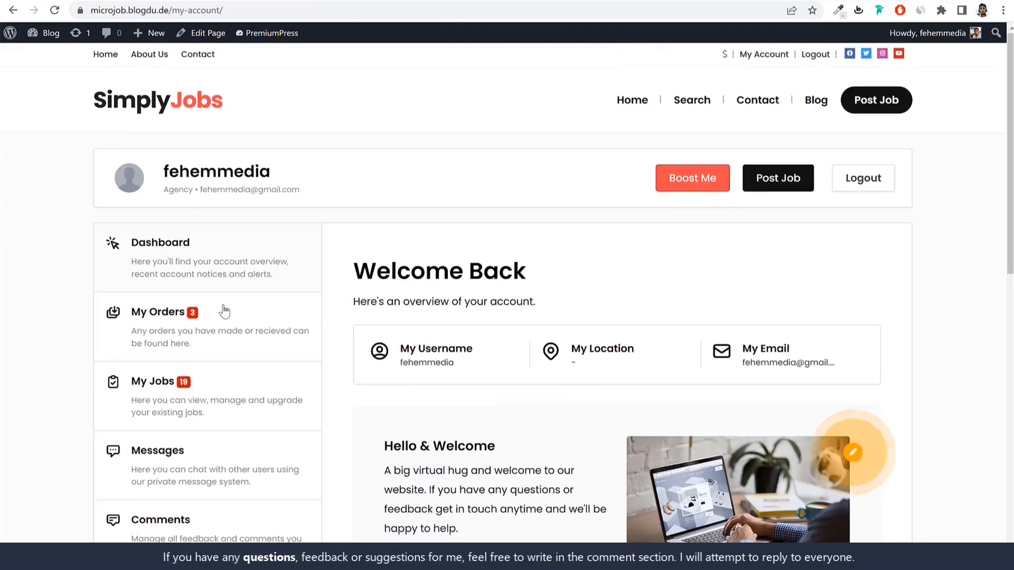
click(222, 310)
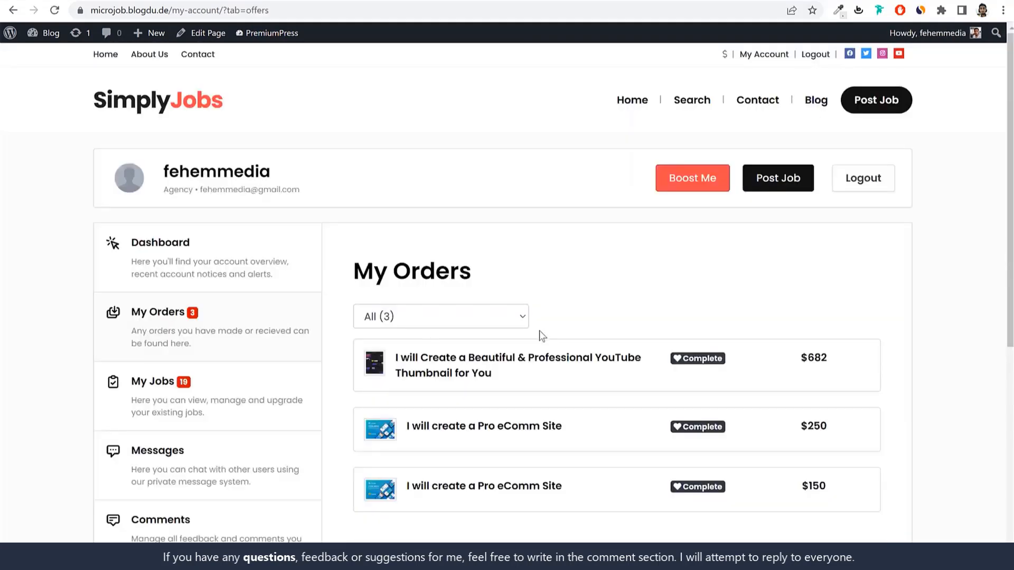
Step: Reload the buyer's order page and scroll to the seller's message in the Discussion Room
click(251, 409)
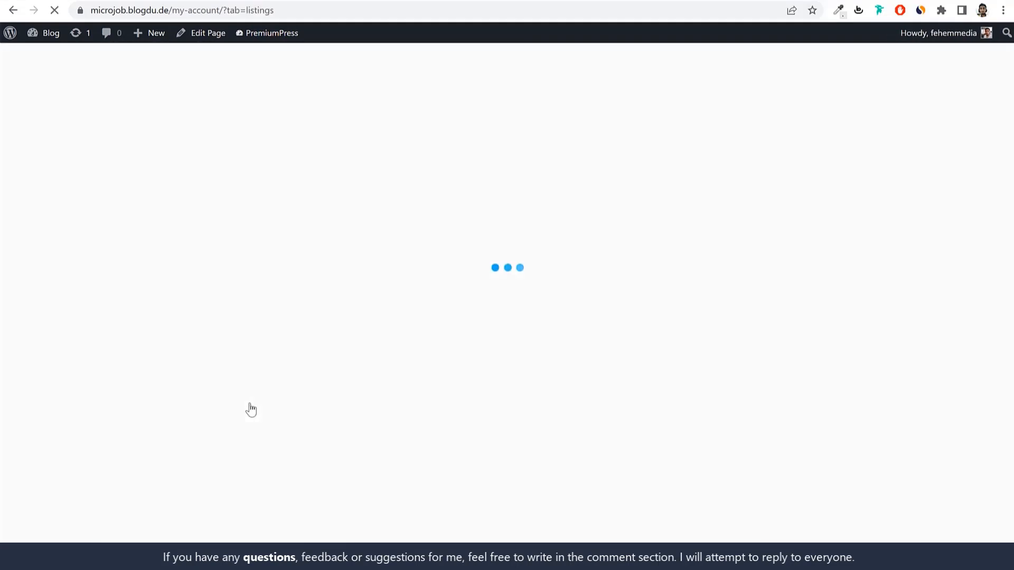
key(alt+Left)
key(alt+Left)
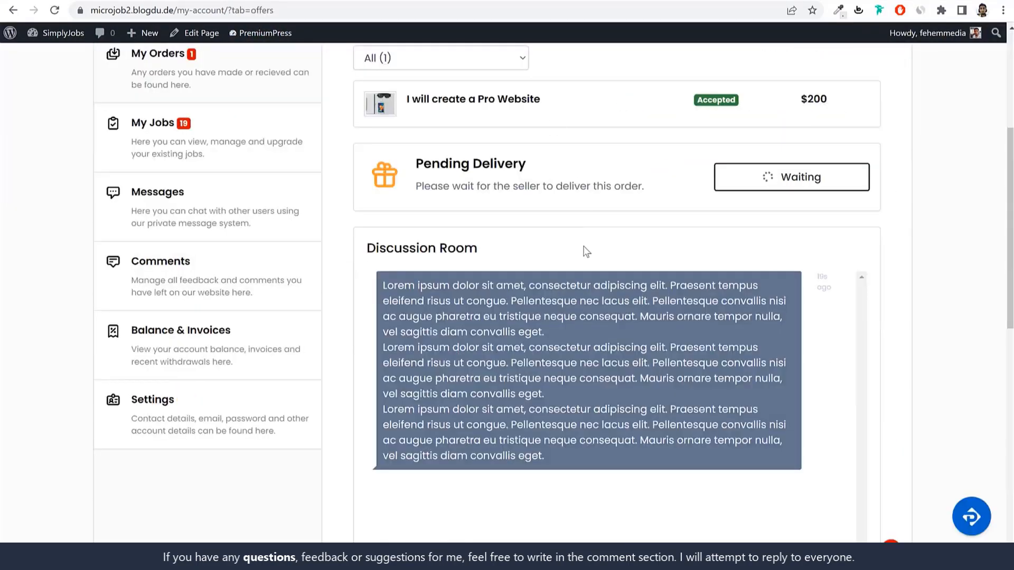
scroll(584, 252, up, 5)
click(52, 10)
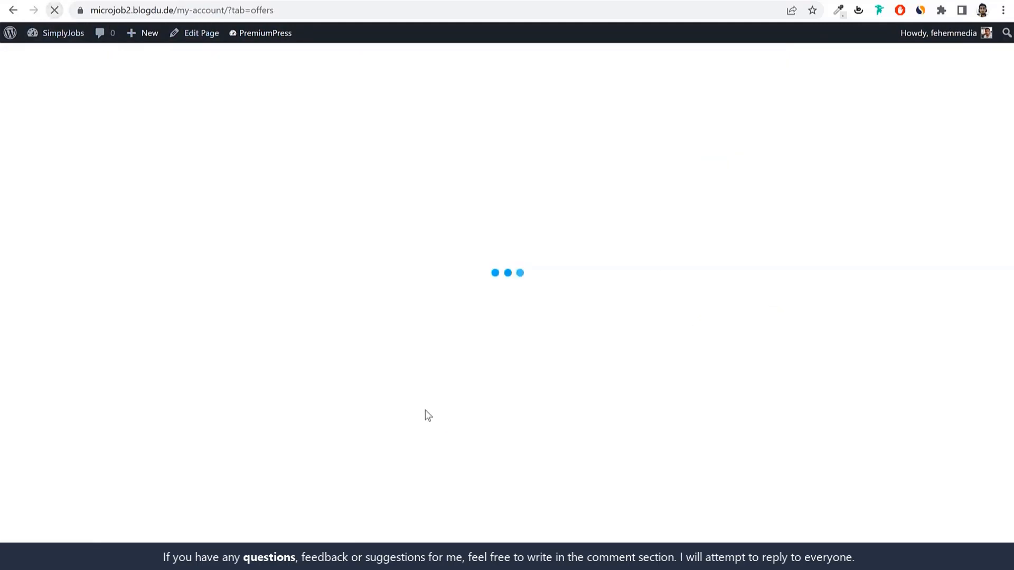
scroll(548, 296, down, 6)
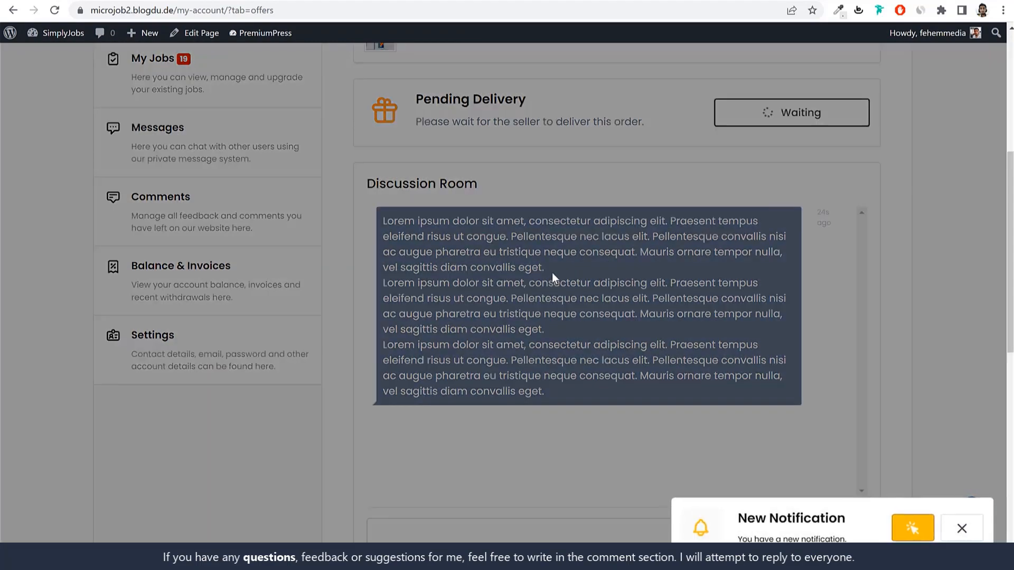
click(897, 526)
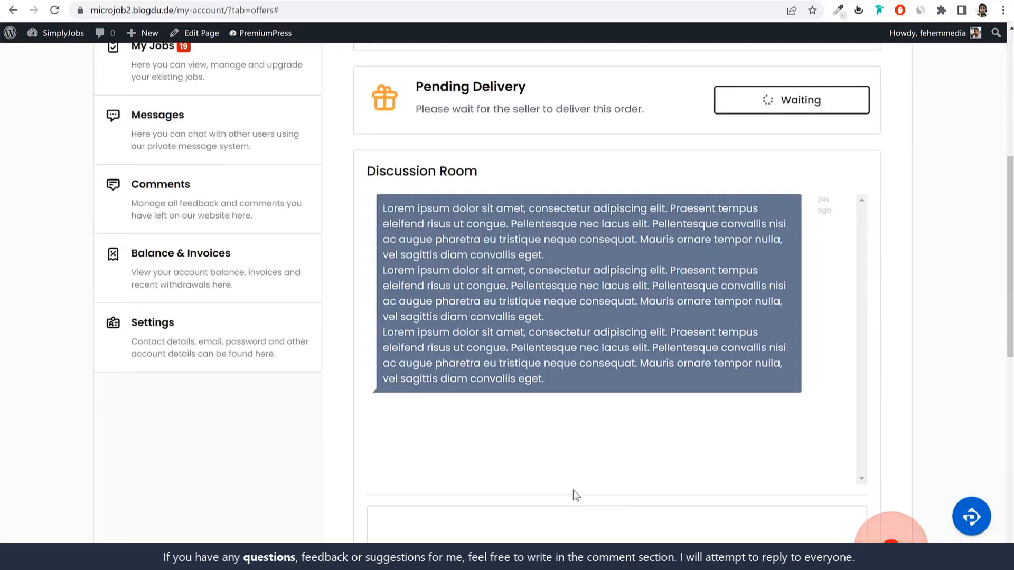
Step: Attach the img4 JPG image from the Media folder to the message
key(ctrl+v)
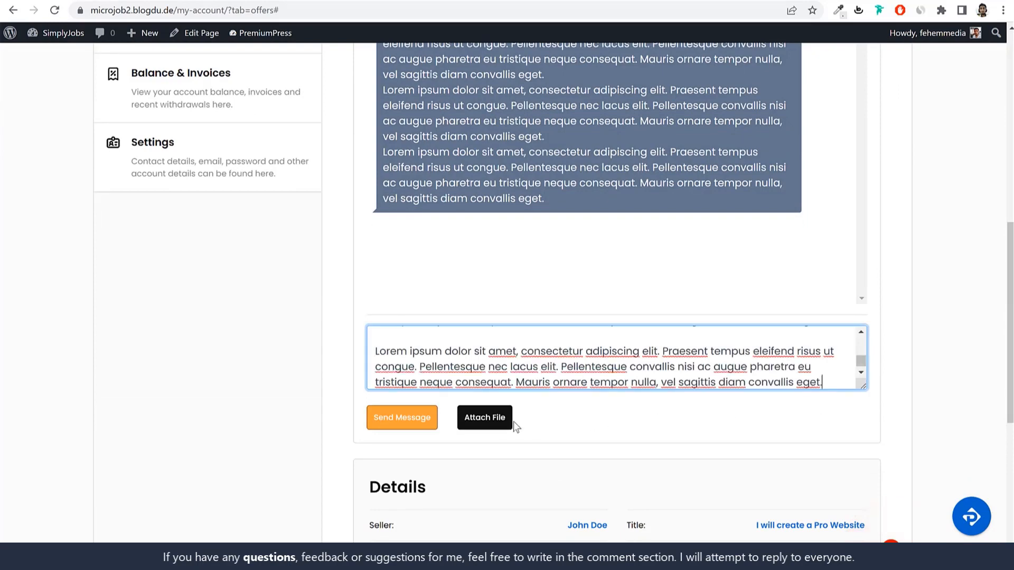
click(510, 421)
click(843, 412)
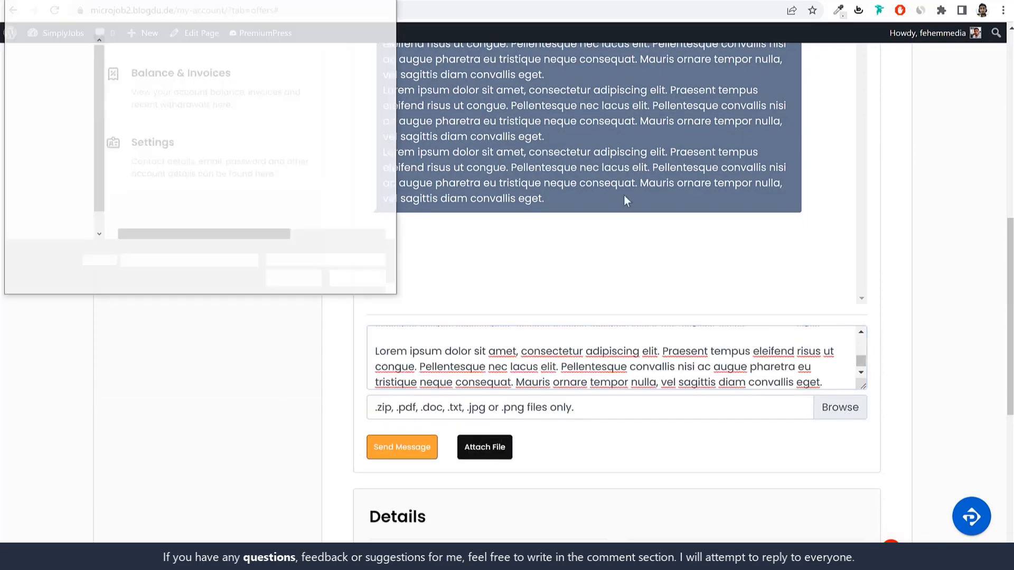
double_click(161, 72)
click(291, 84)
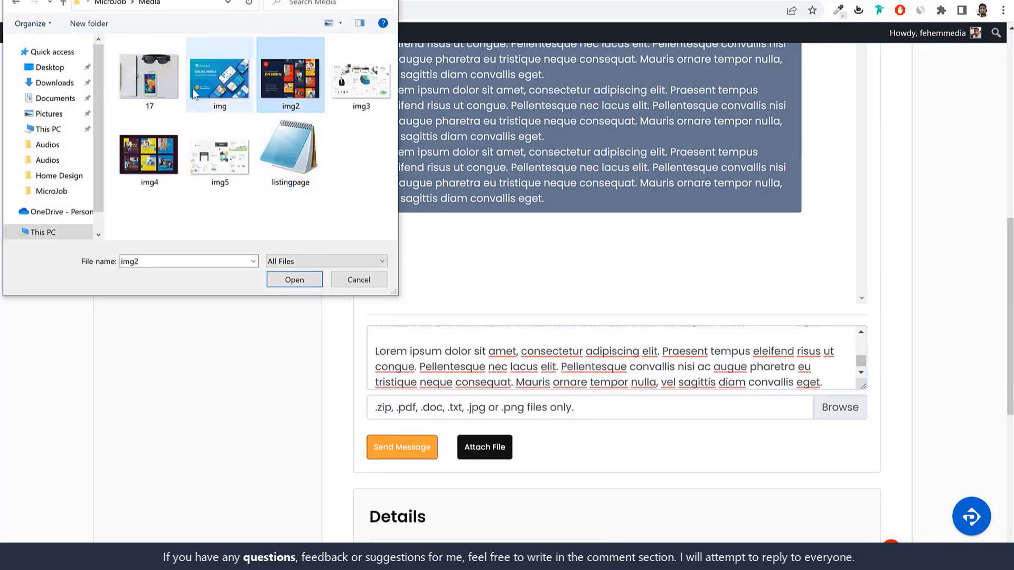
click(179, 80)
click(223, 76)
click(165, 89)
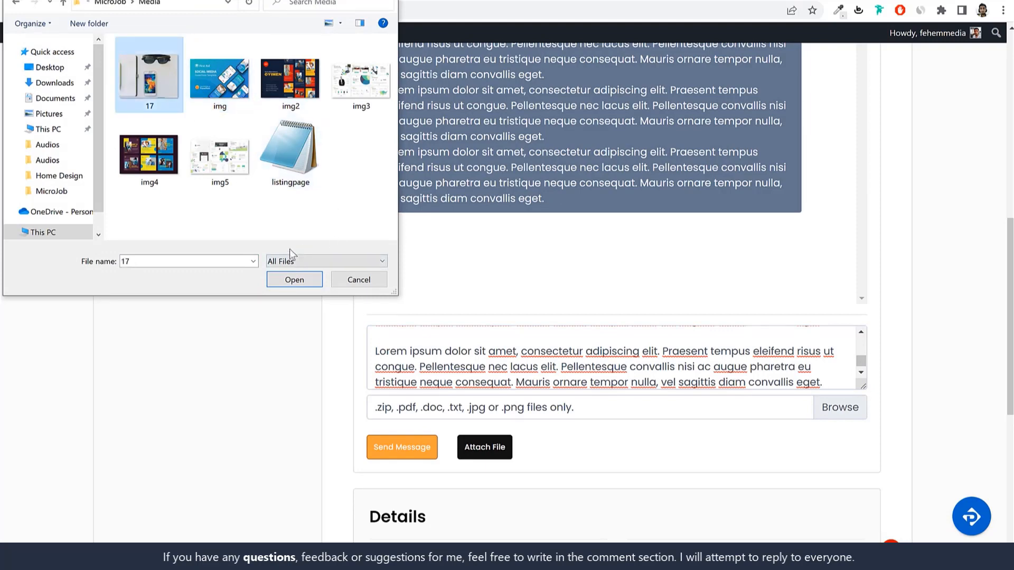
click(149, 154)
click(285, 280)
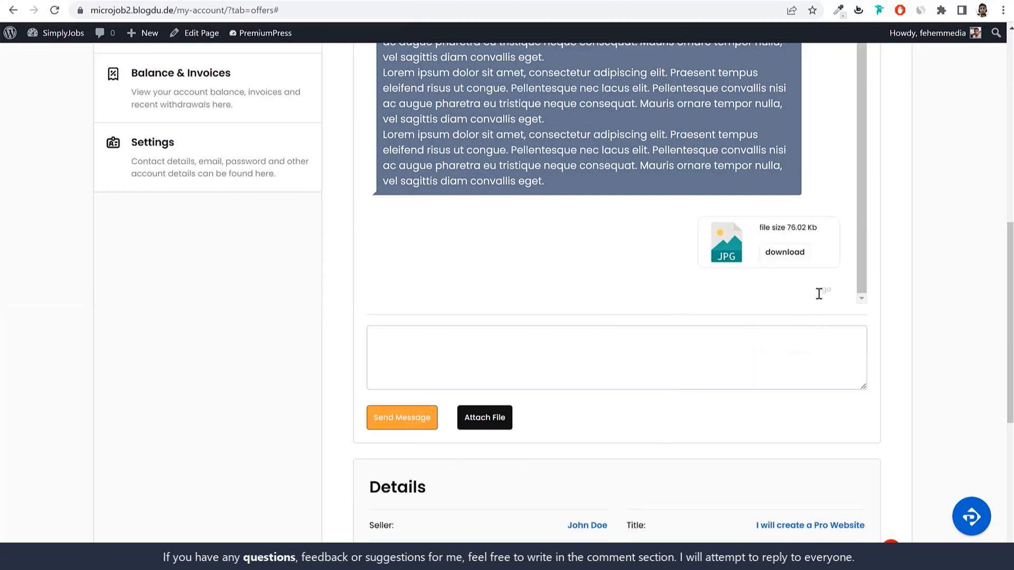
Step: Paste the Lorem ipsum paragraphs as the reply and send it
click(754, 367)
key(ctrl+v)
click(391, 416)
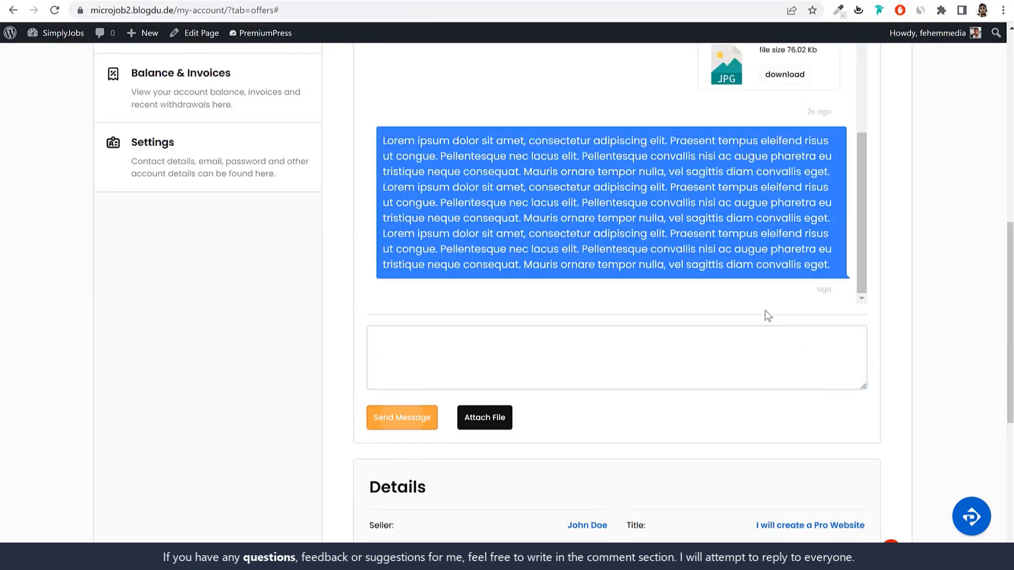
scroll(767, 315, up, 3)
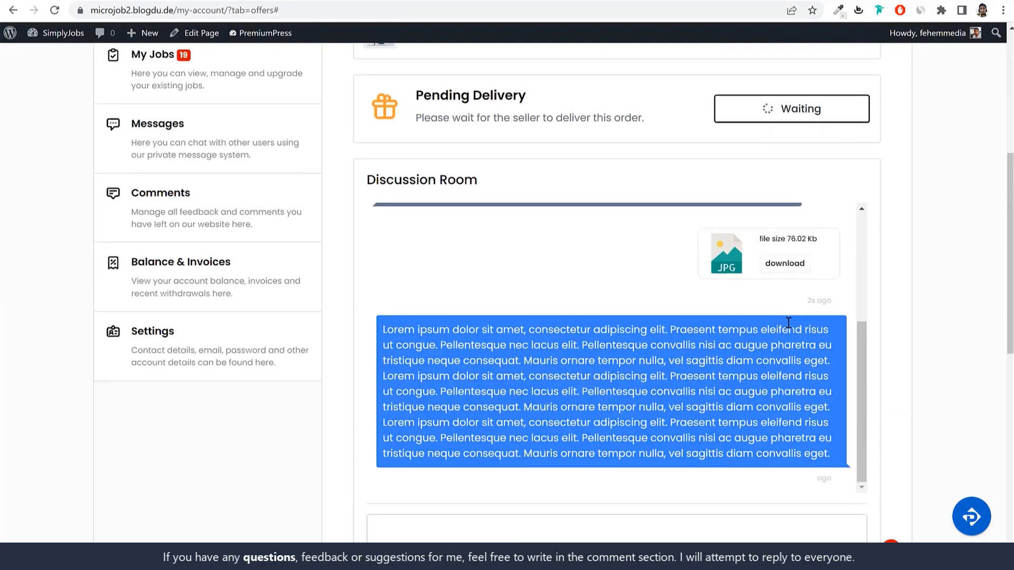
scroll(822, 316, down, 3)
scroll(790, 327, down, 2)
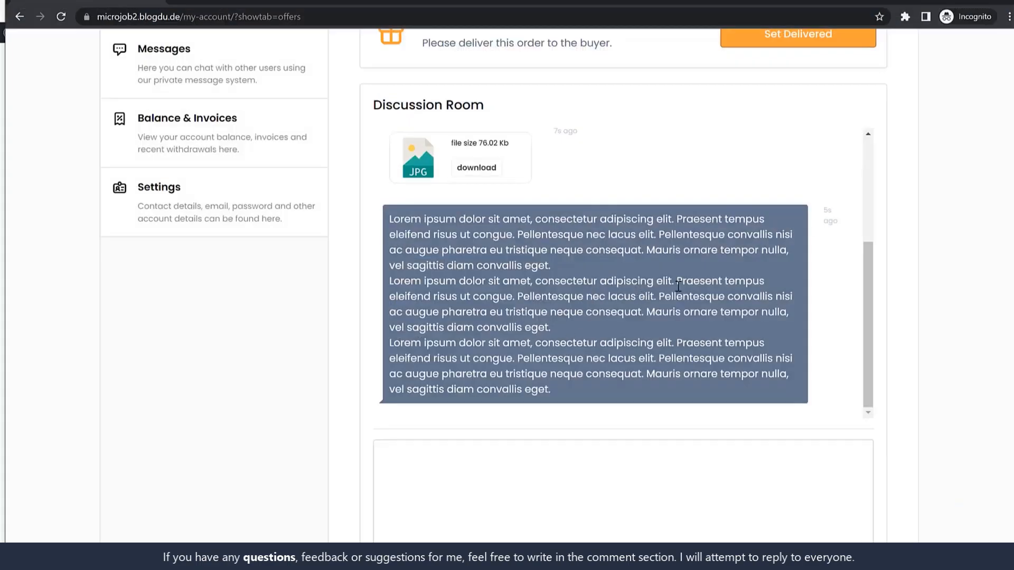
Step: Upload the img picture from the Media folder as a Discussion Room attachment
scroll(780, 287, up, 6)
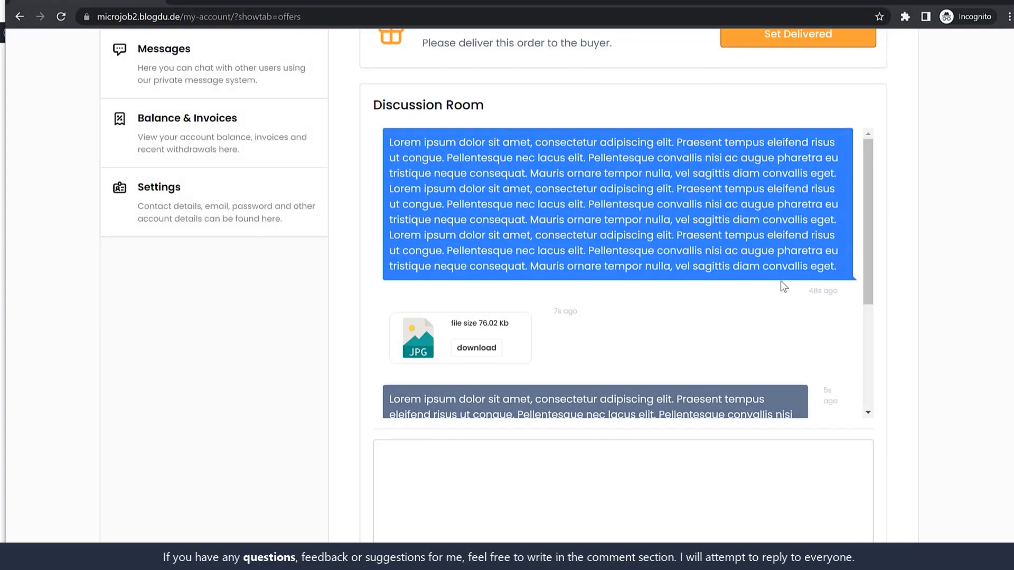
scroll(799, 319, down, 6)
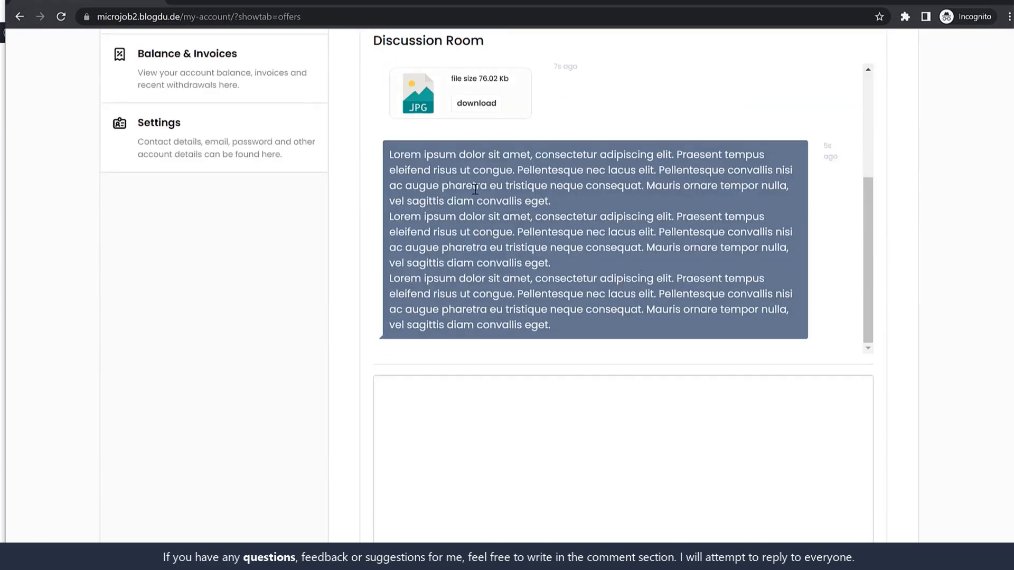
scroll(541, 312, down, 4)
click(518, 283)
scroll(758, 369, down, 2)
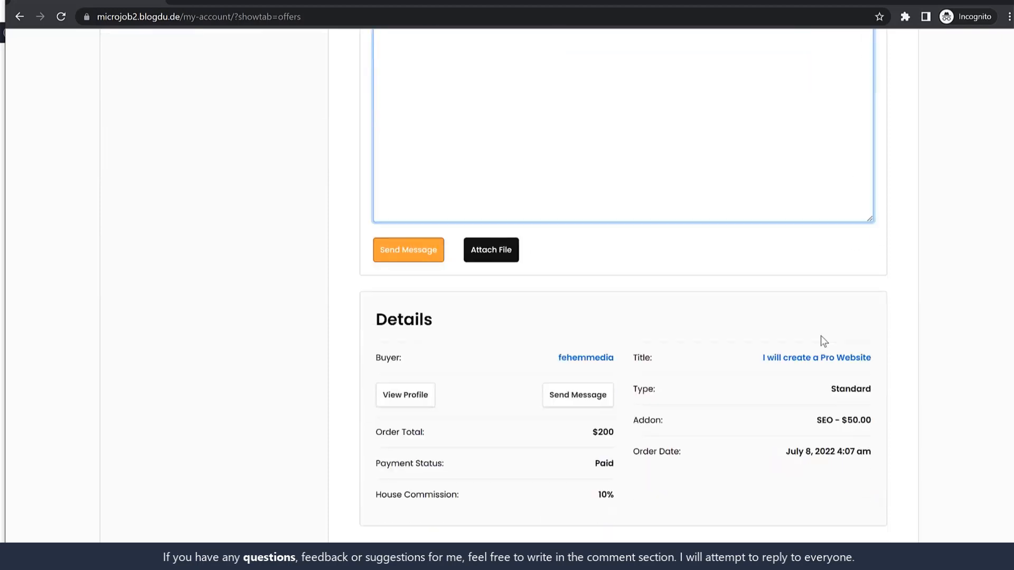
scroll(821, 336, up, 5)
scroll(812, 271, down, 2)
scroll(846, 283, up, 5)
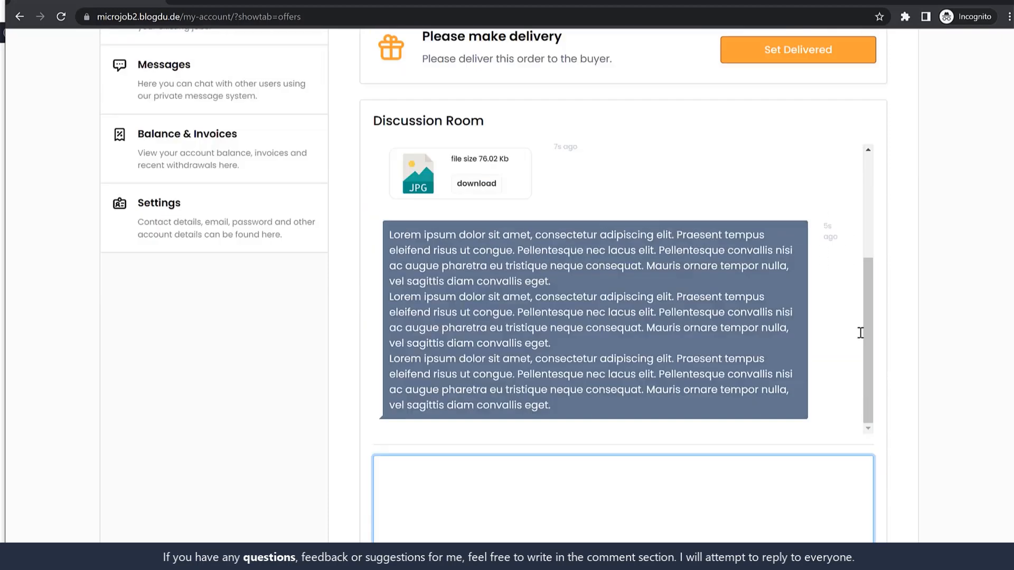
scroll(861, 332, up, 2)
scroll(860, 333, down, 6)
scroll(859, 332, down, 2)
click(500, 387)
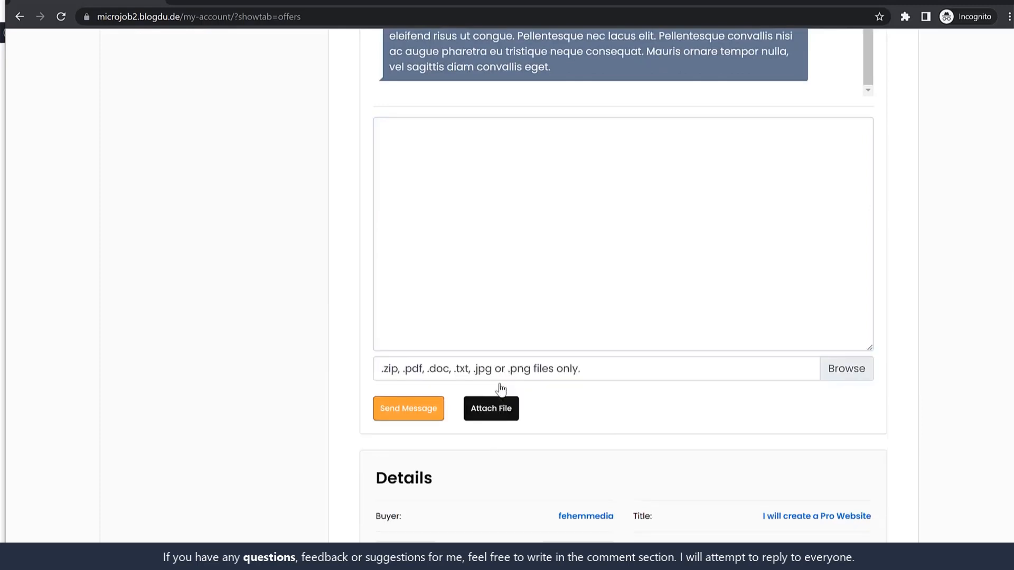
click(833, 369)
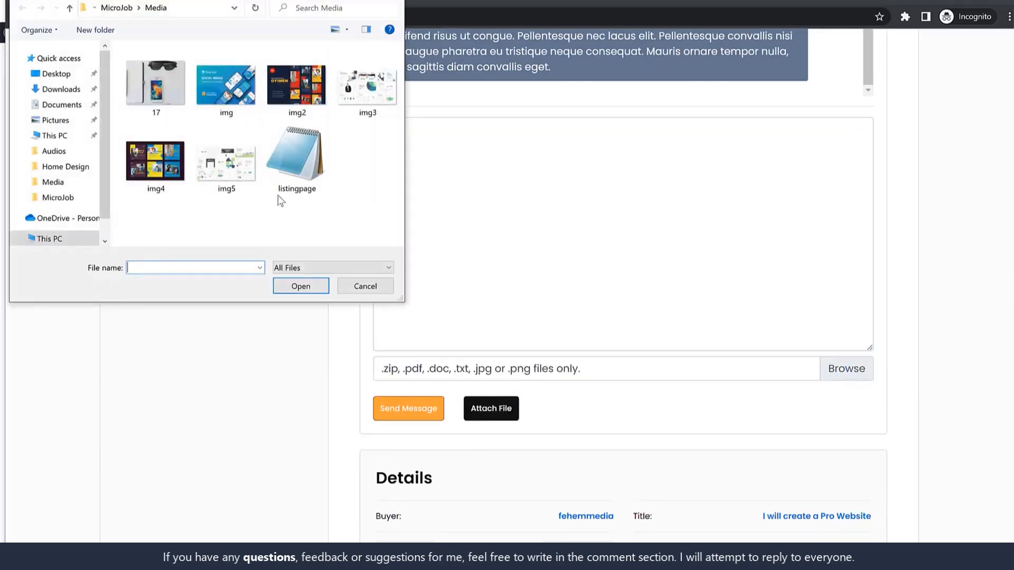
click(226, 85)
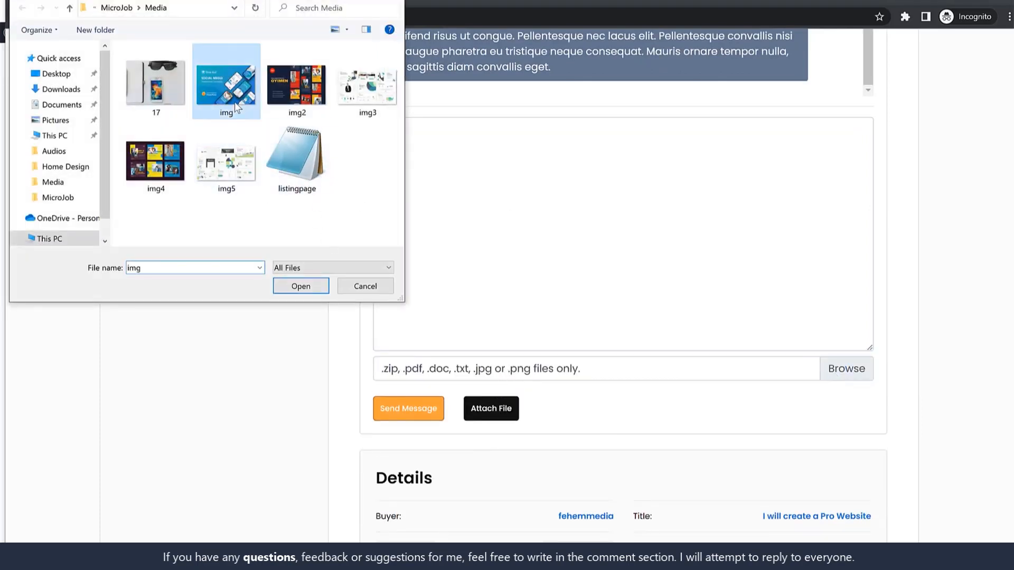
click(300, 285)
scroll(706, 342, up, 5)
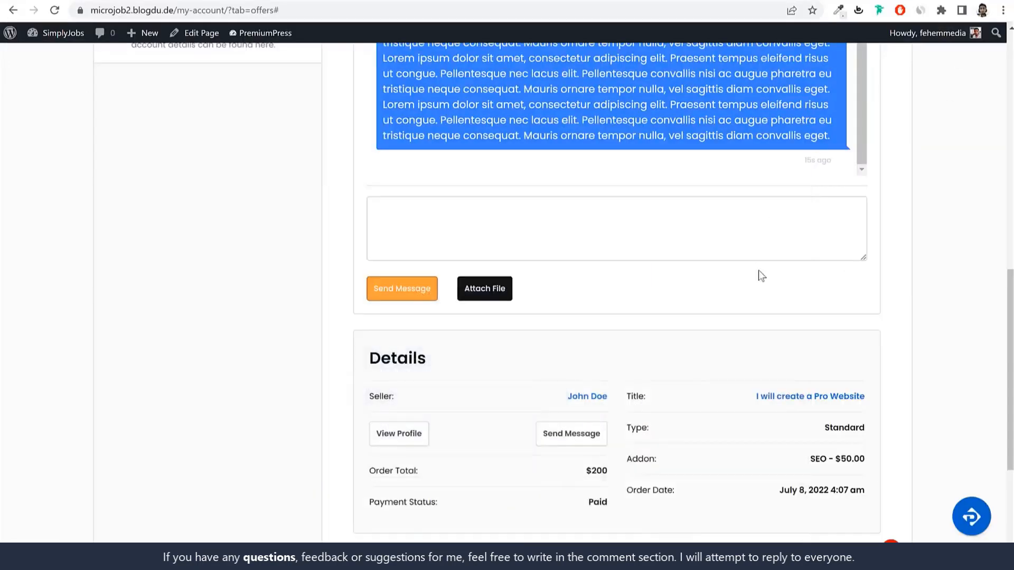
Step: Reload the buyer's page and expand the Pro Website order down to its Discussion Room
scroll(760, 276, up, 2)
scroll(762, 279, down, 4)
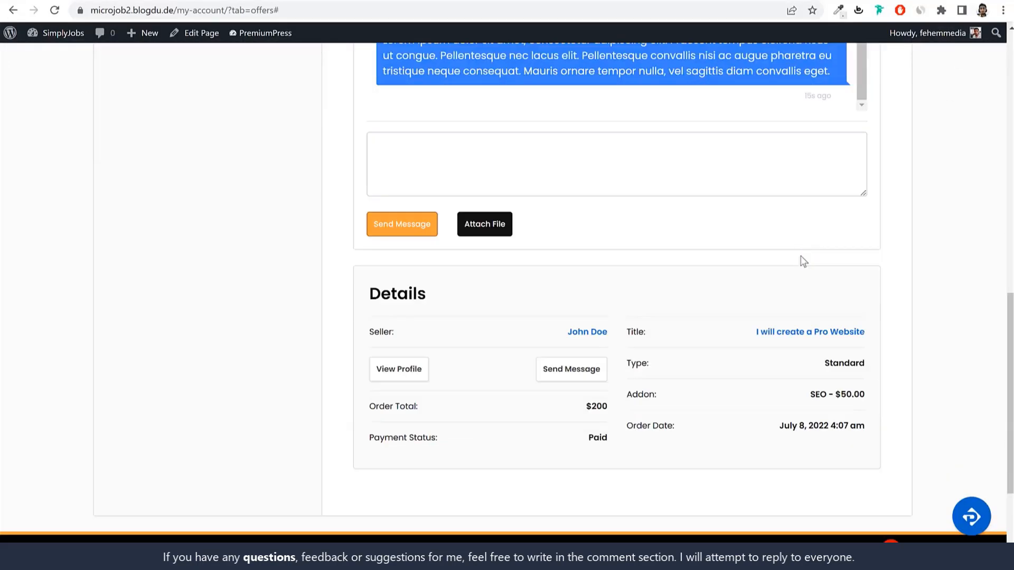
scroll(799, 261, up, 4)
scroll(864, 271, up, 1)
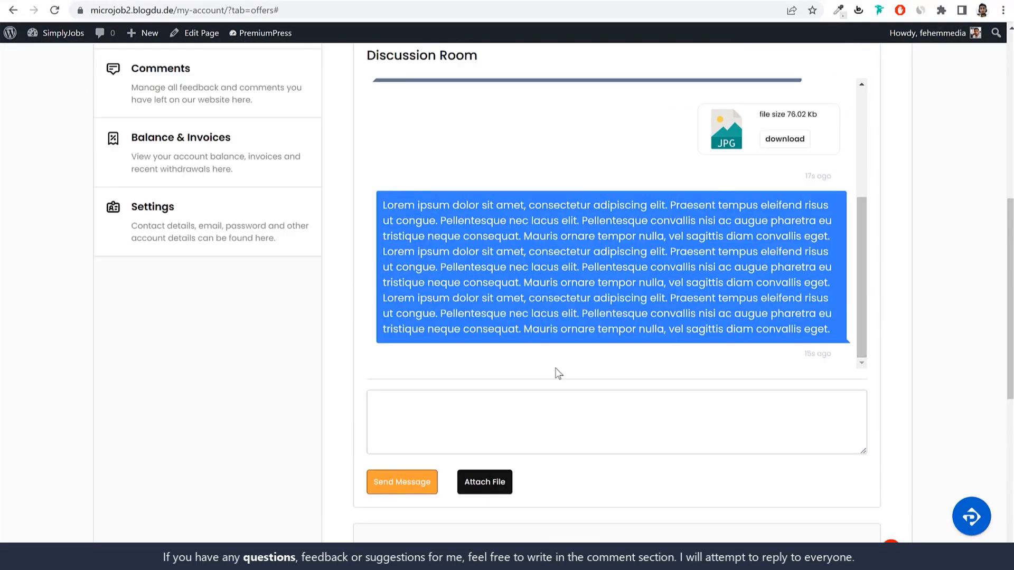
click(58, 13)
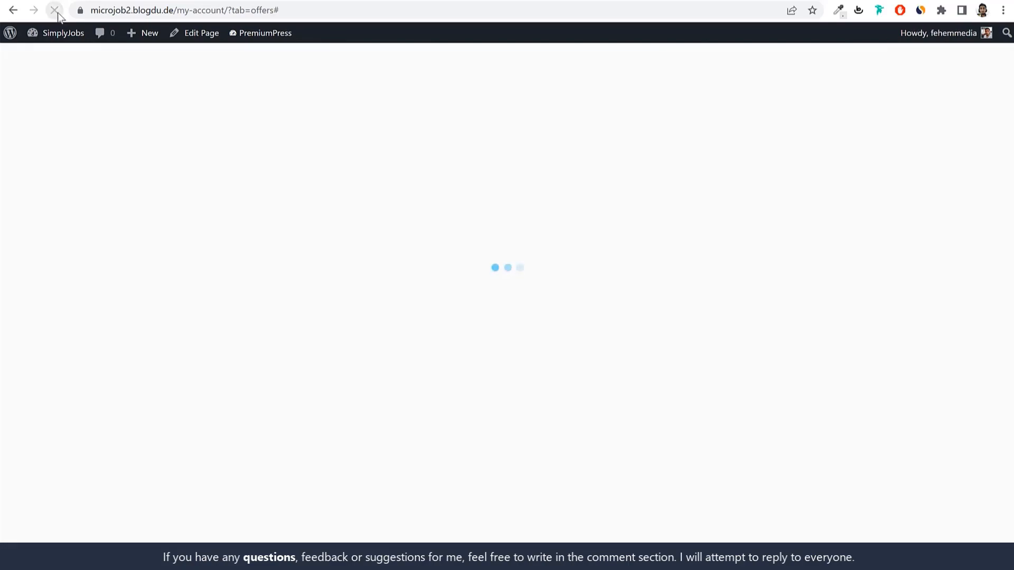
click(495, 368)
scroll(581, 364, down, 10)
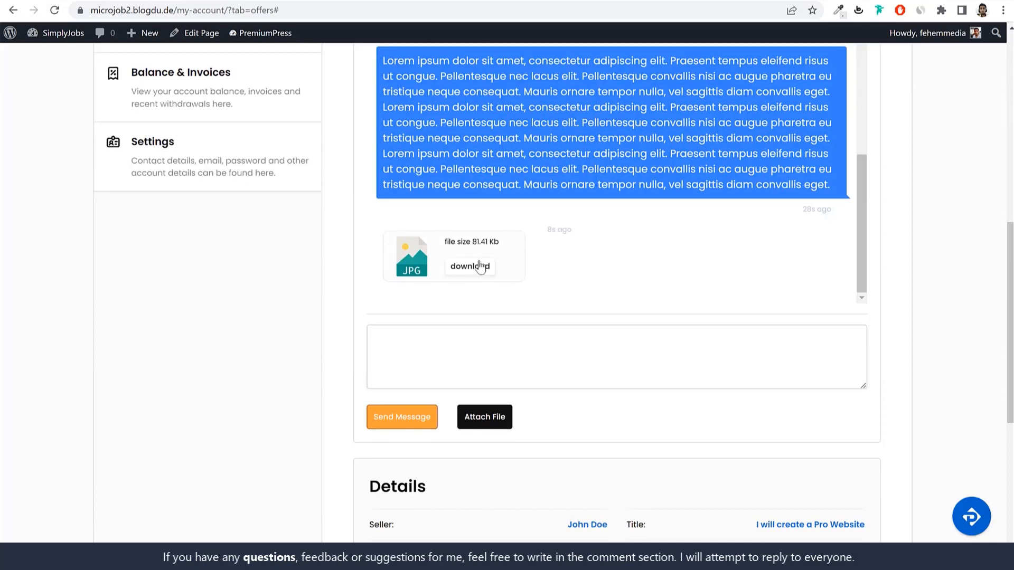
scroll(775, 333, down, 1)
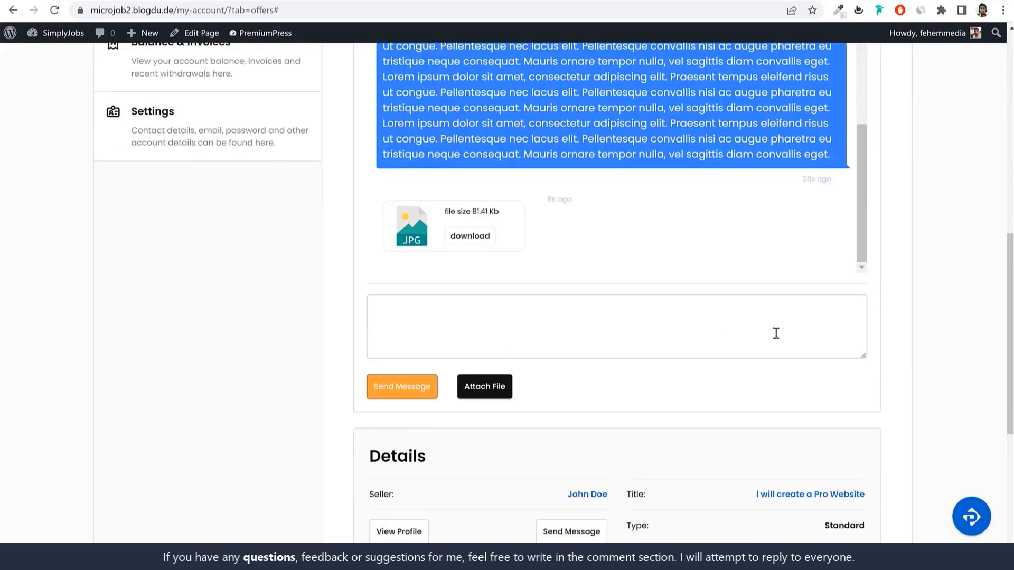
scroll(774, 332, up, 7)
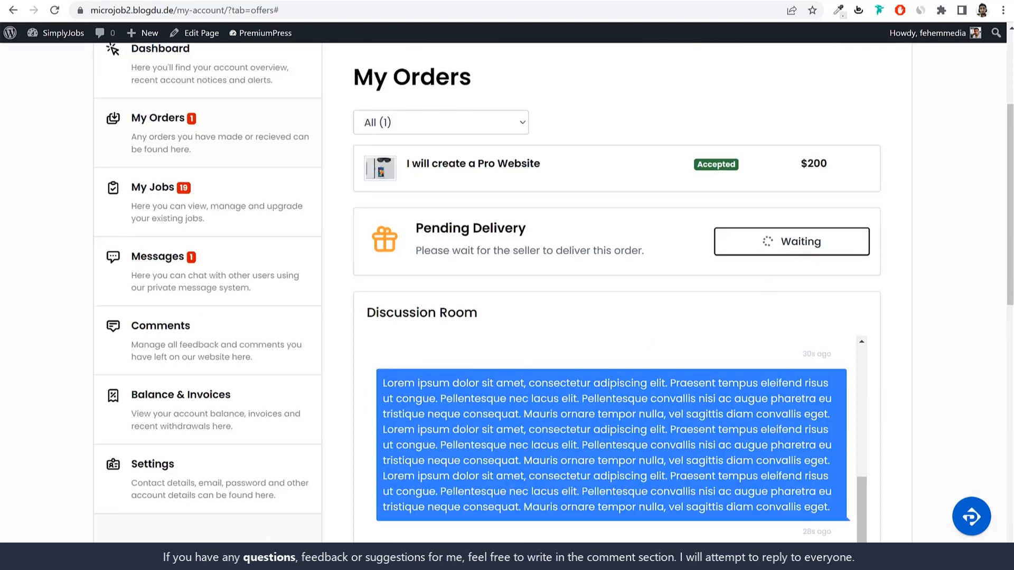
scroll(554, 456, down, 7)
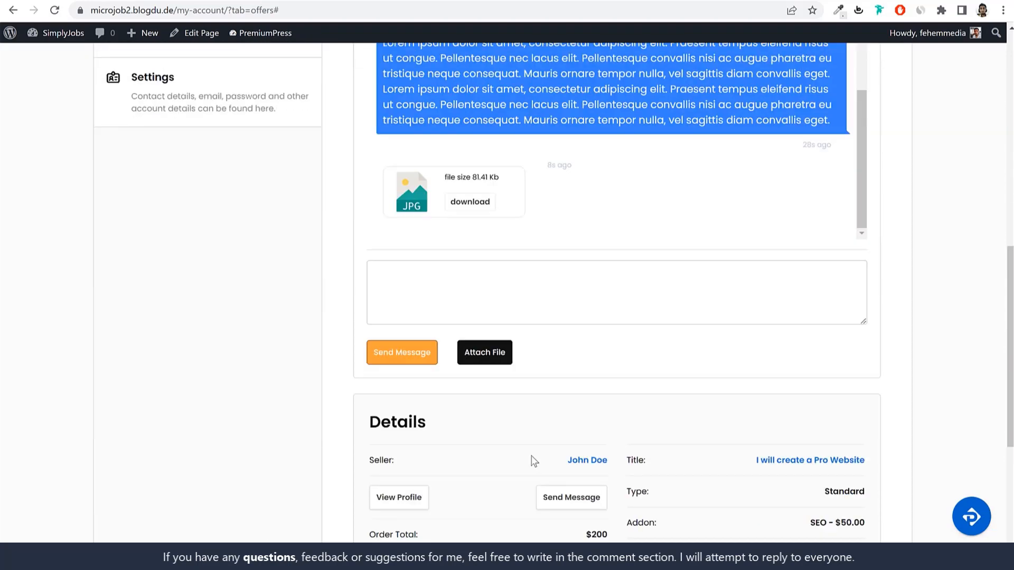
Step: Send the reply 'Im Happy', then switch back to the seller's window
click(517, 291)
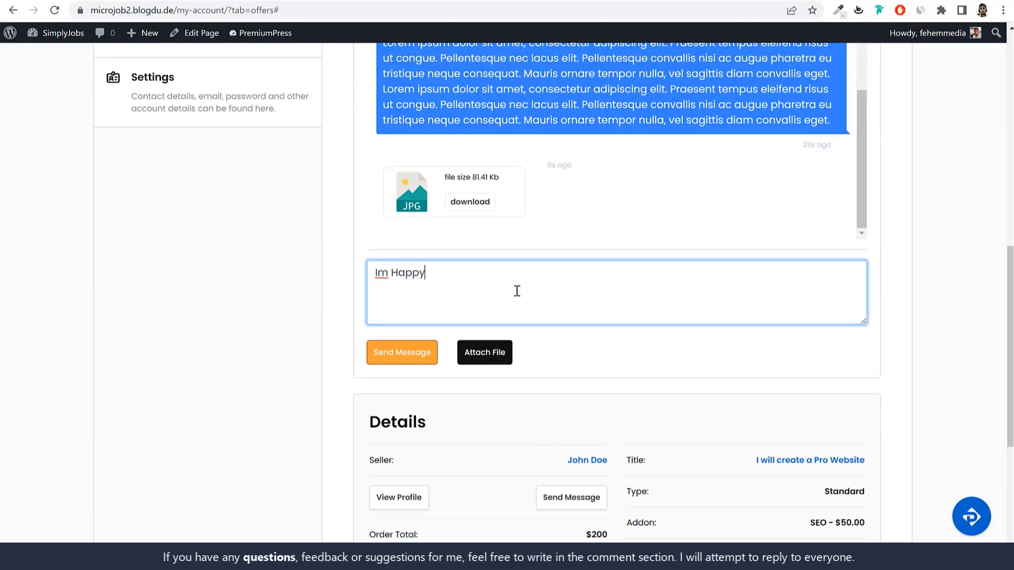
click(401, 359)
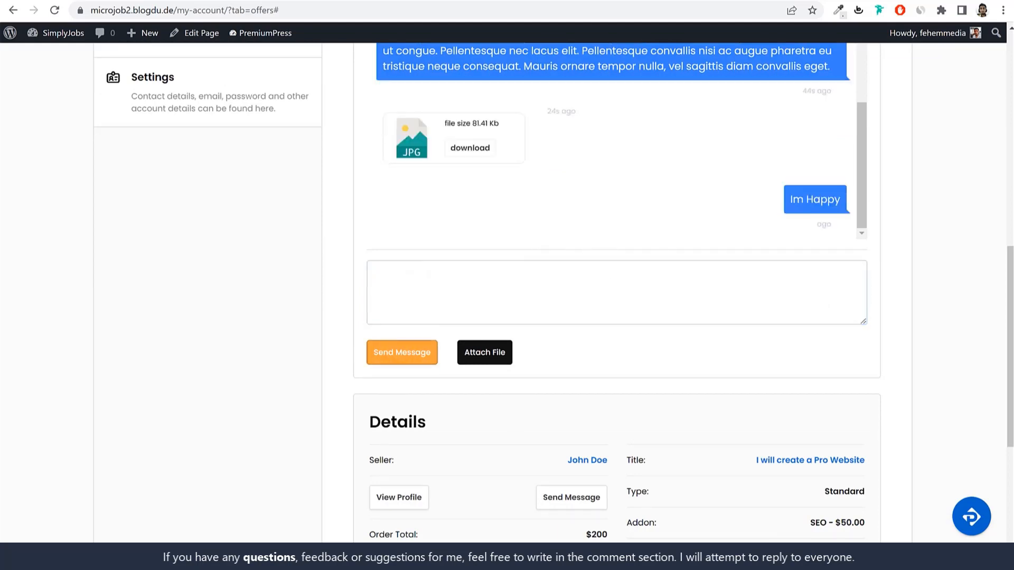
key(alt+Tab)
scroll(573, 410, up, 7)
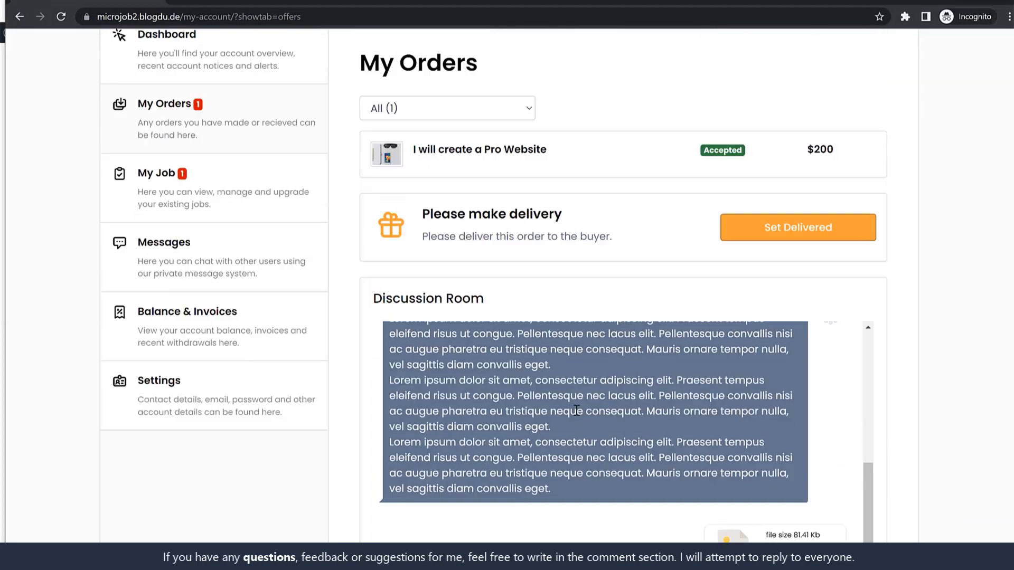
Step: Mark the Pro Website order as delivered, confirm it, and re-expand the order to check its status
click(816, 365)
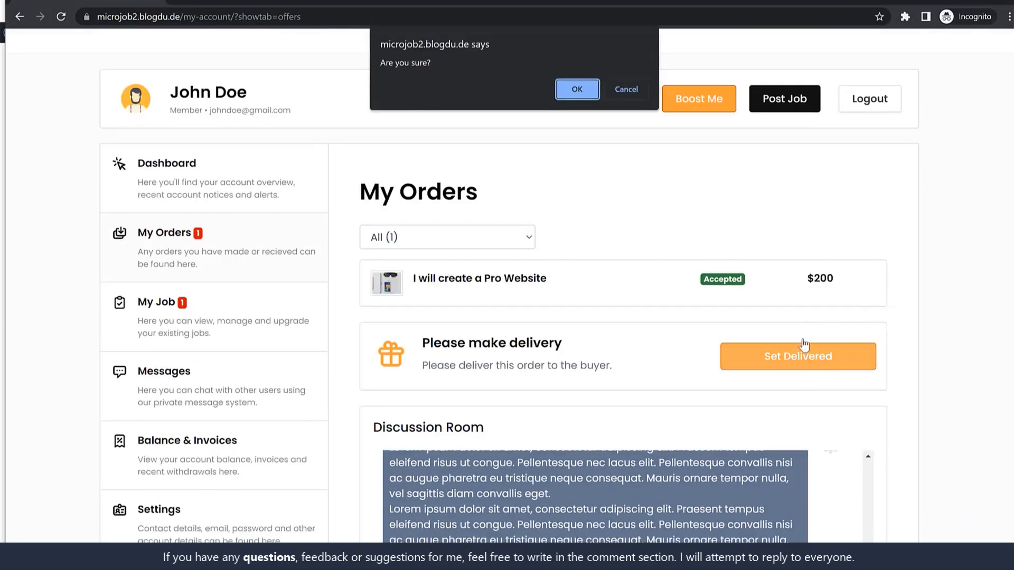
click(574, 87)
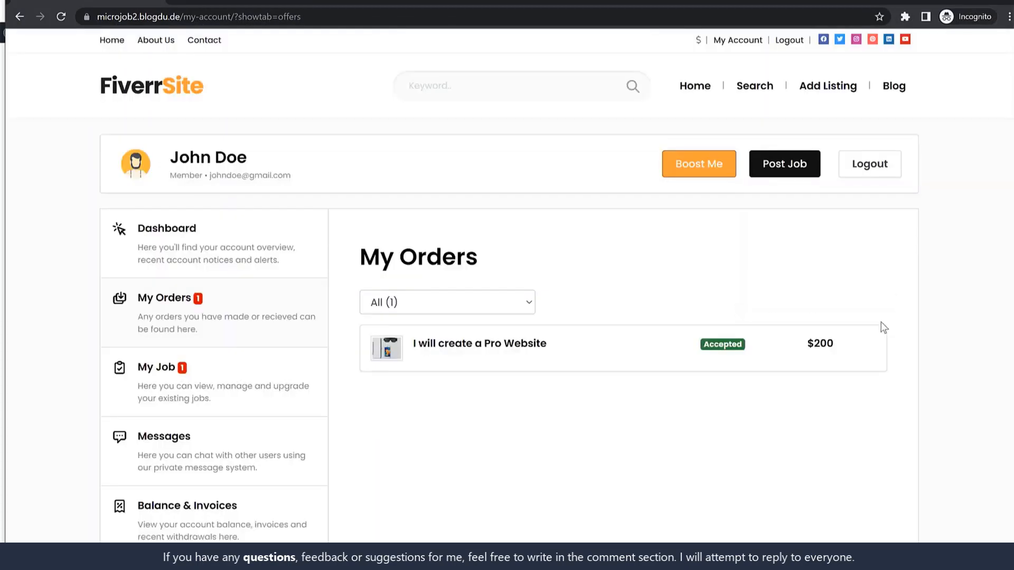
click(719, 351)
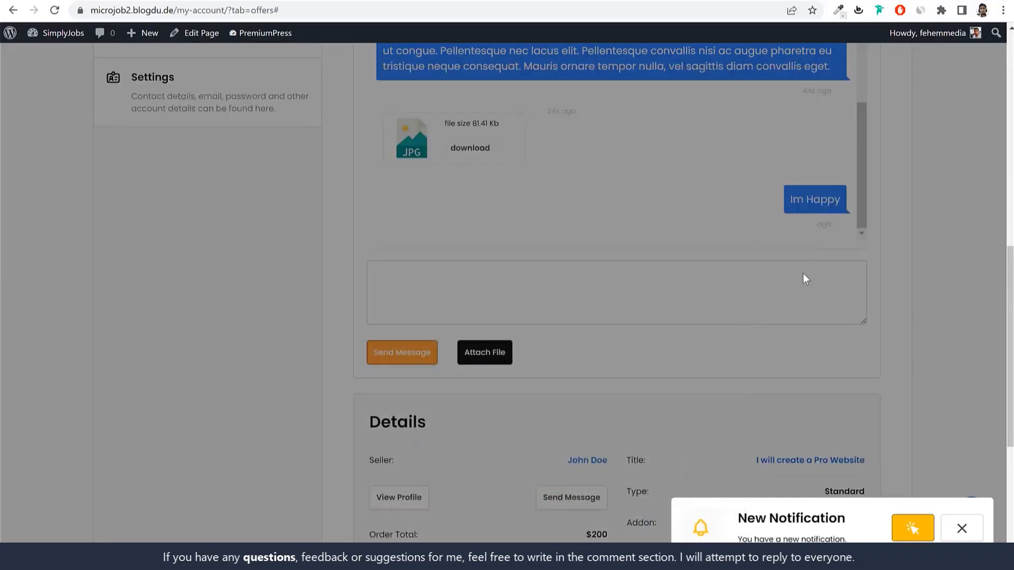
Step: In the buyer's reloaded orders page, approve and confirm the seller's delivery
scroll(796, 281, up, 7)
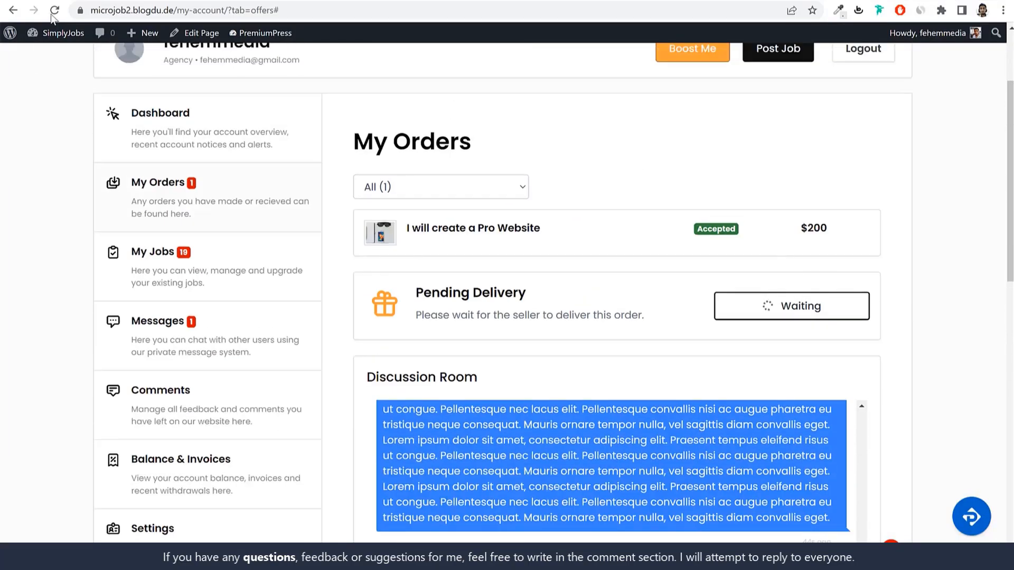
click(51, 14)
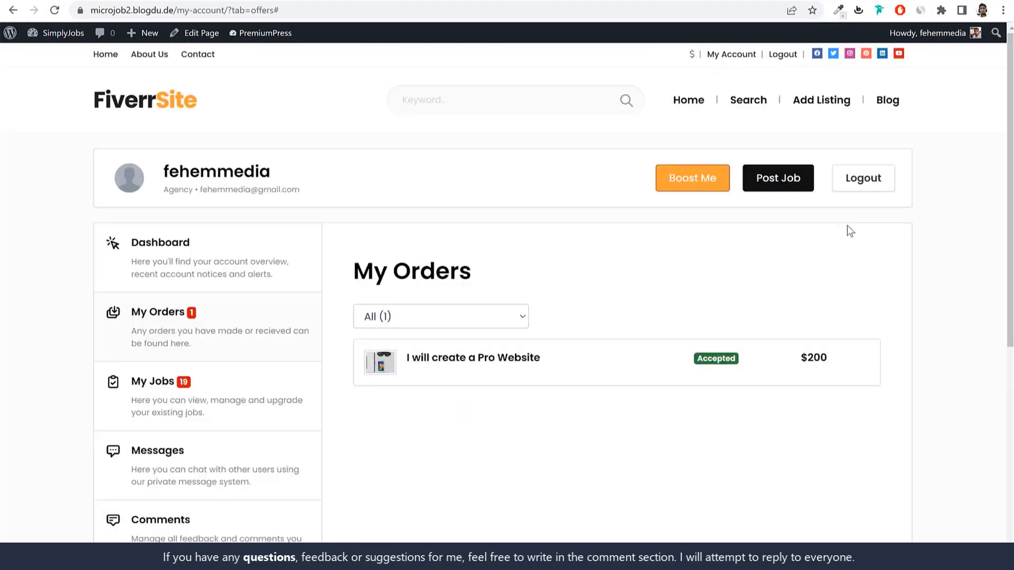
click(683, 355)
scroll(717, 387, down, 5)
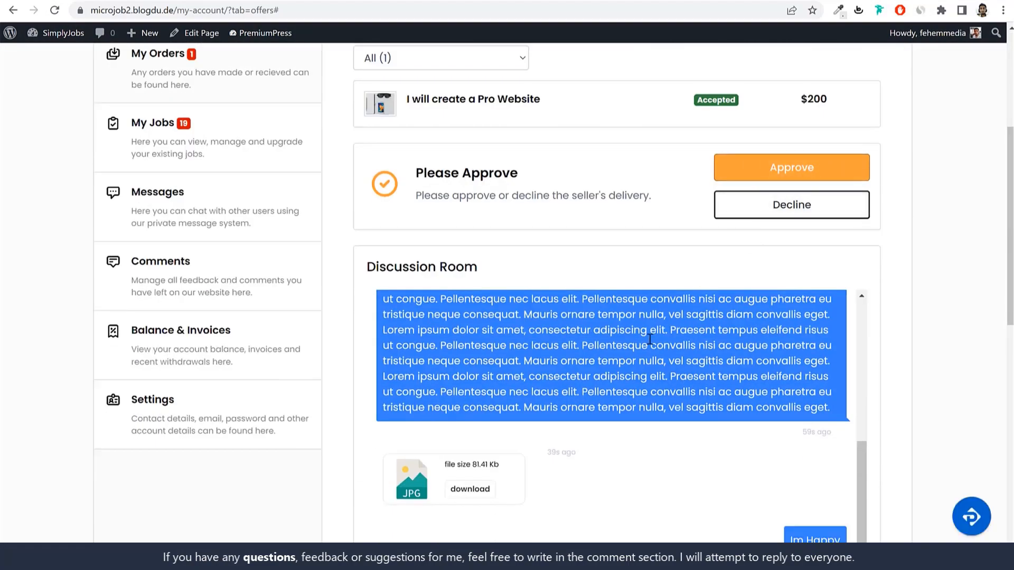
scroll(833, 273, down, 6)
scroll(616, 233, up, 3)
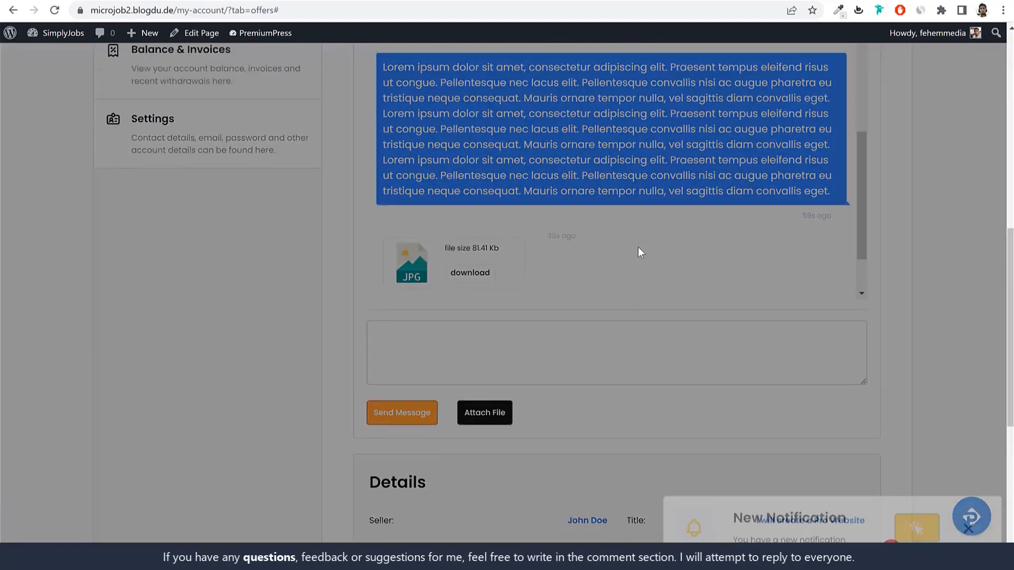
click(962, 529)
scroll(884, 443, up, 8)
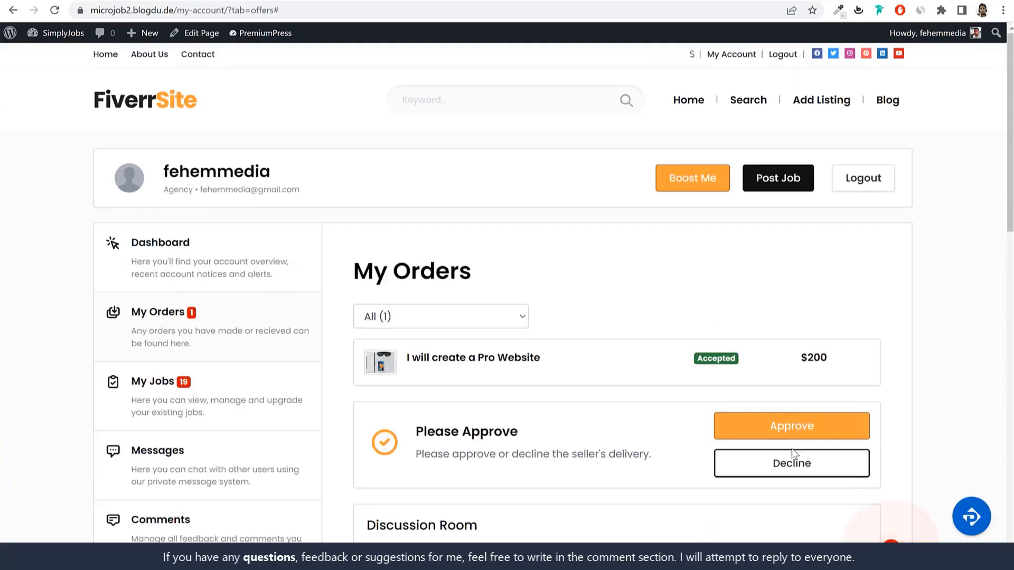
click(795, 426)
click(571, 83)
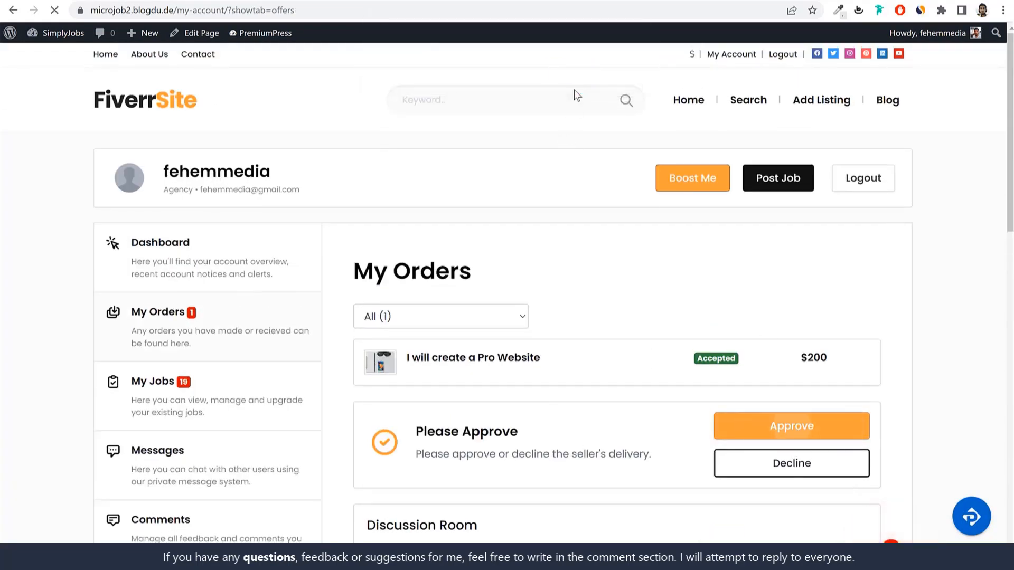
Step: Submit the seller's feedback on the Pro Website order
scroll(633, 286, down, 5)
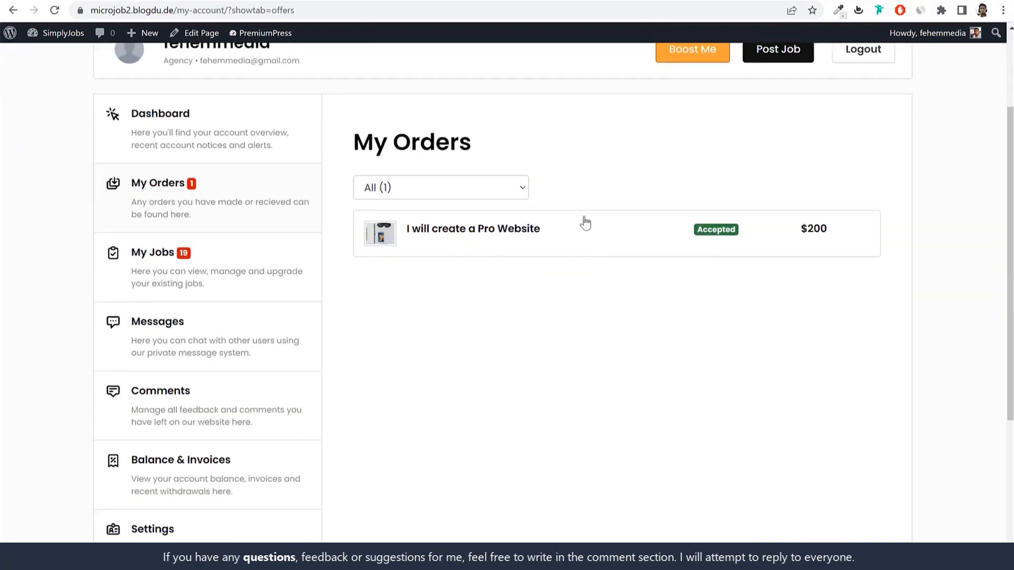
click(475, 243)
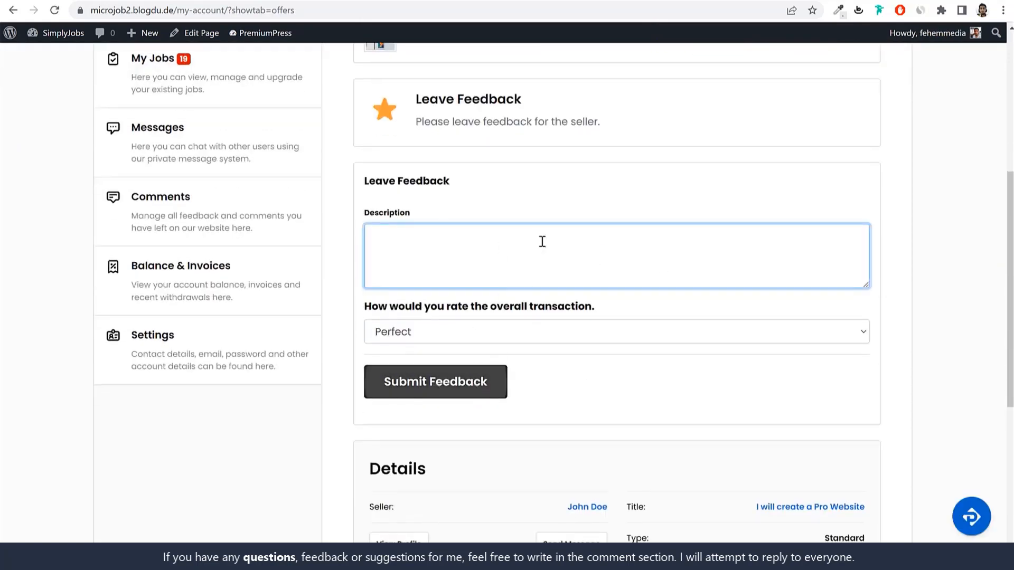
scroll(588, 227, up, 3)
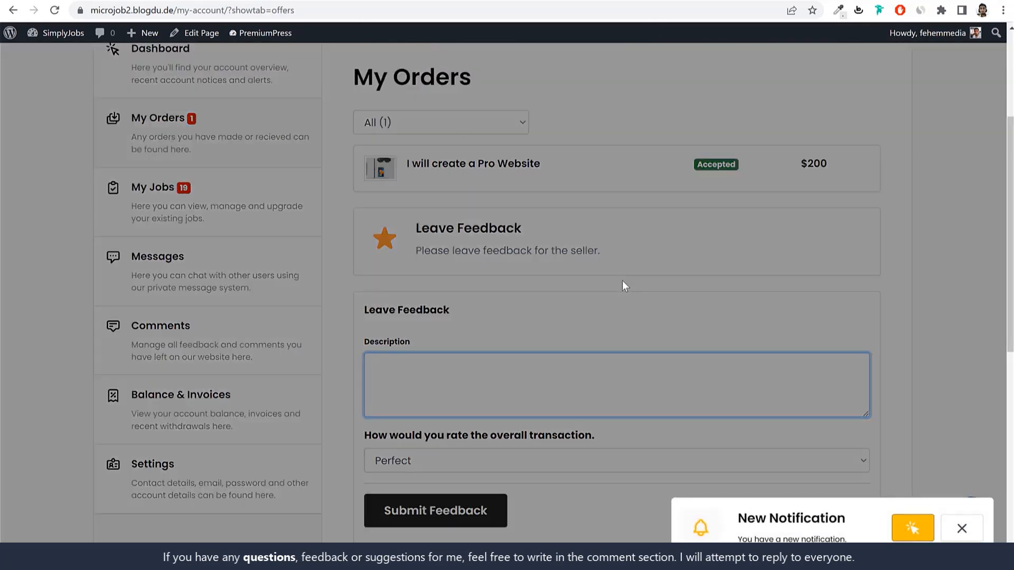
click(958, 534)
scroll(539, 476, down, 5)
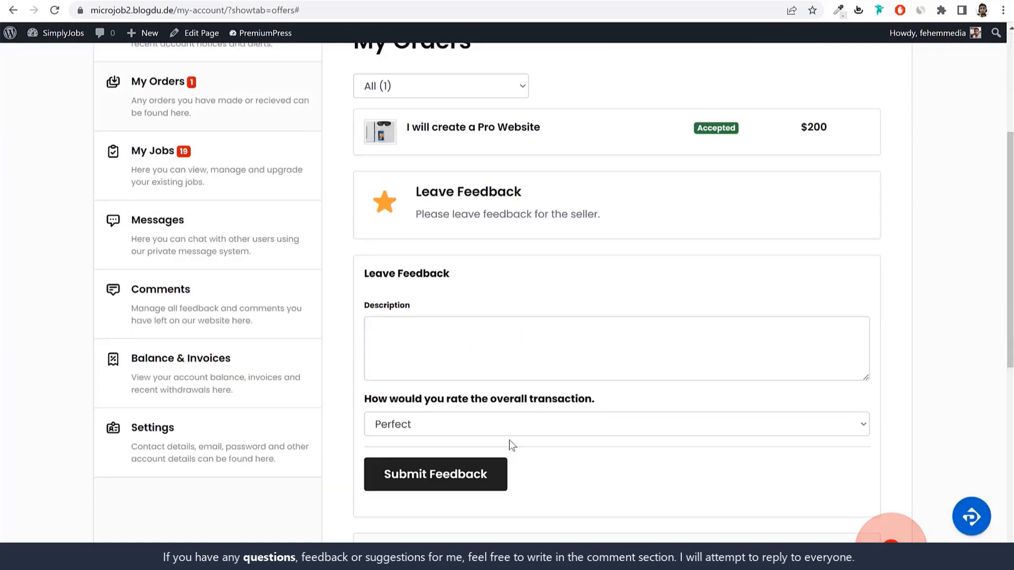
click(513, 346)
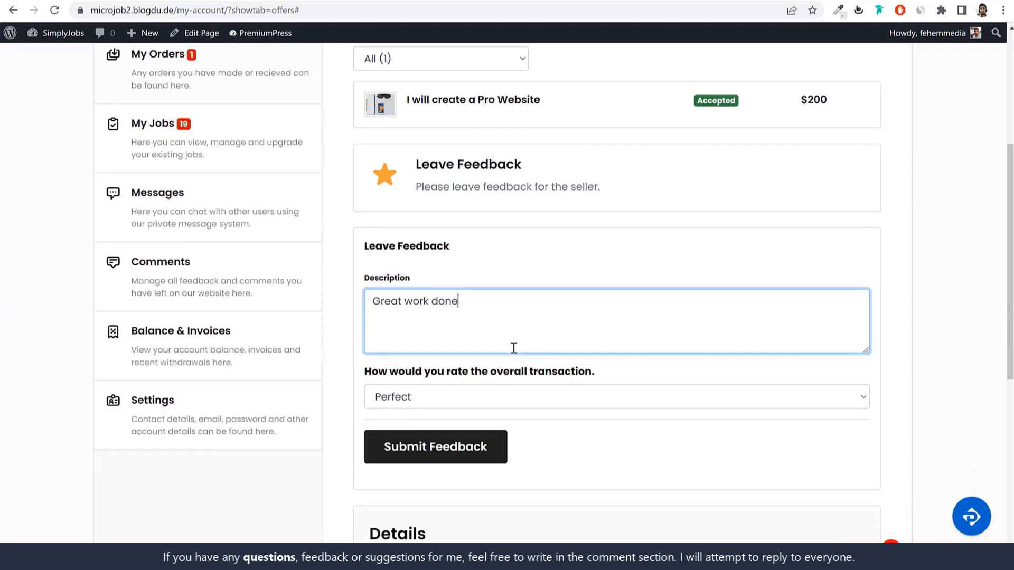
click(467, 450)
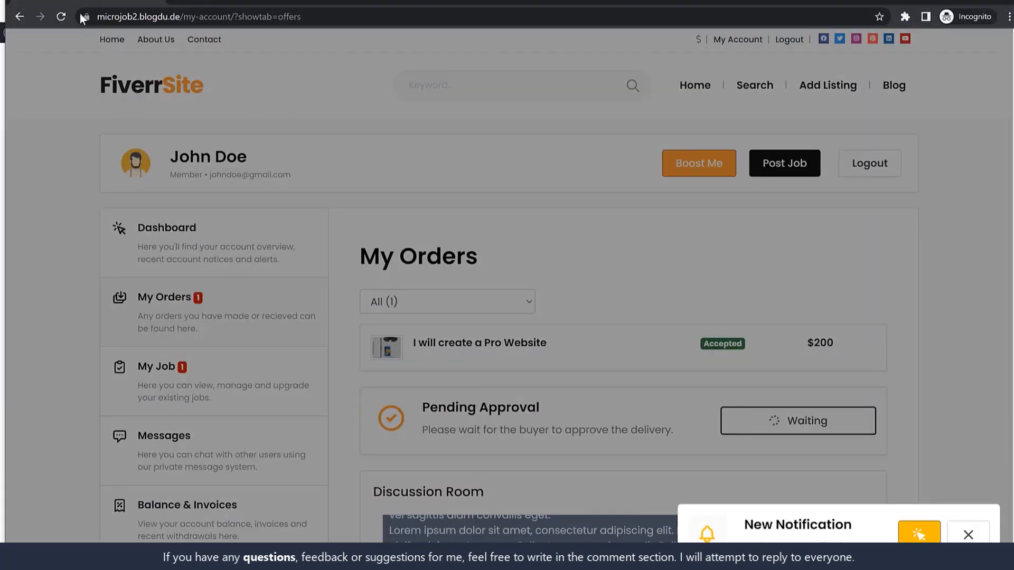
Step: Leave the buyer's feedback 'Good' on the order, then go to Balance & Invoices
click(62, 16)
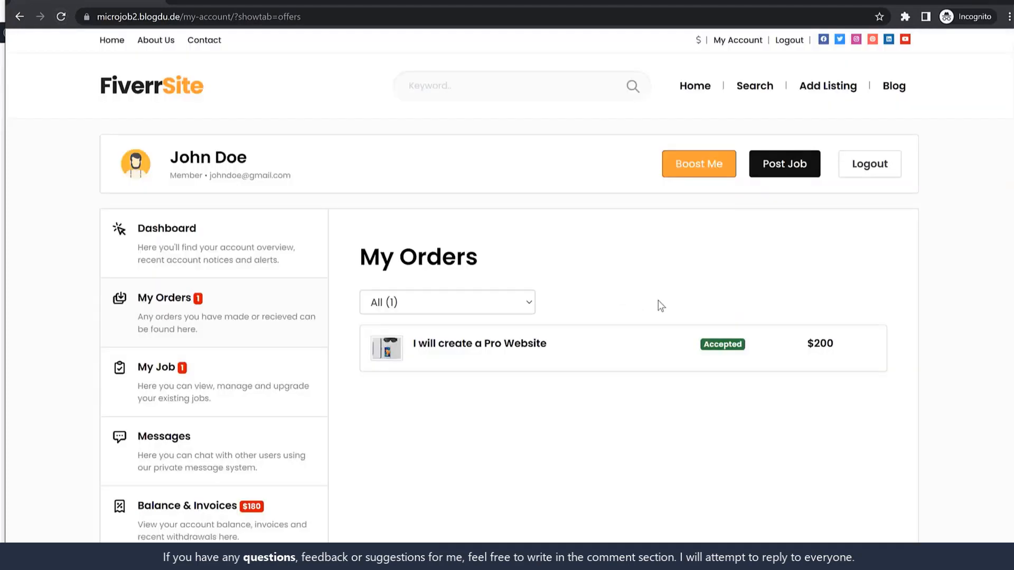
click(704, 378)
scroll(552, 315, down, 5)
click(419, 314)
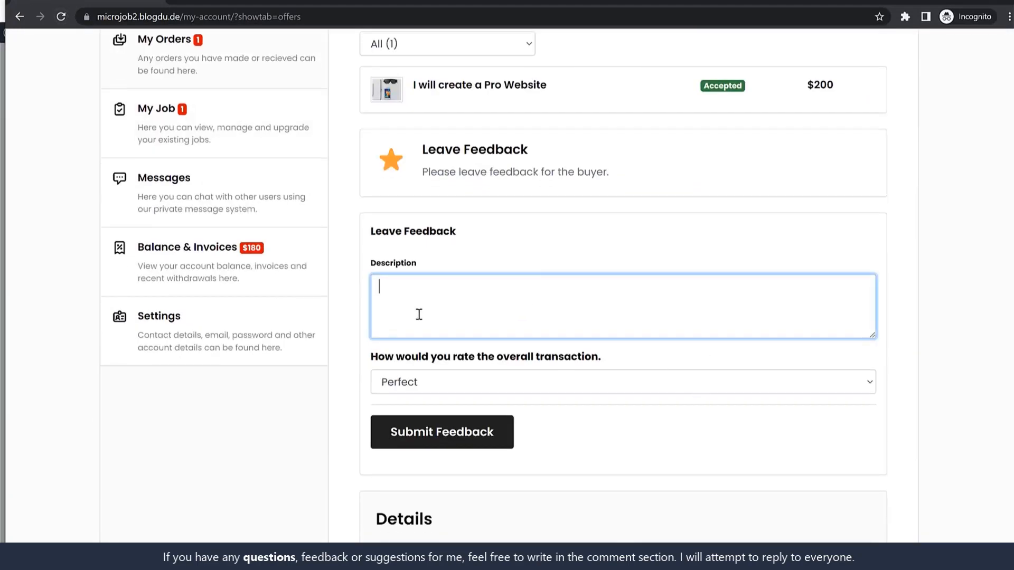
text(Good)
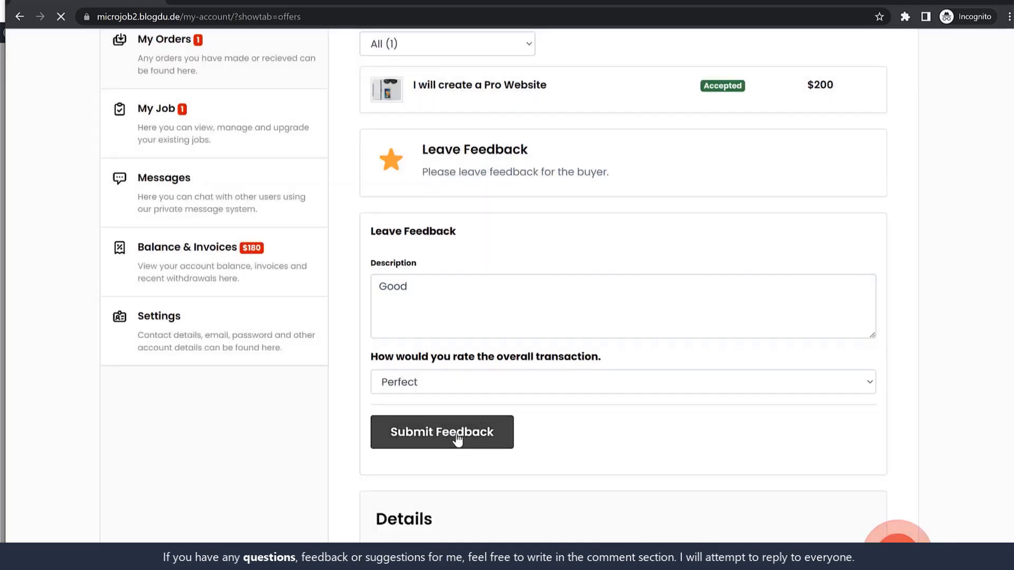
click(457, 441)
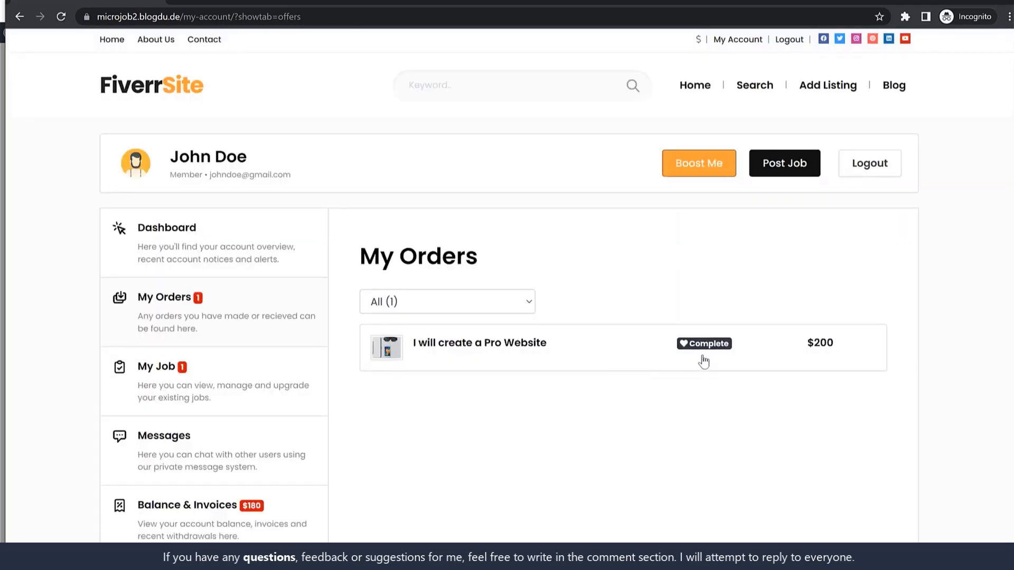
scroll(702, 360, down, 3)
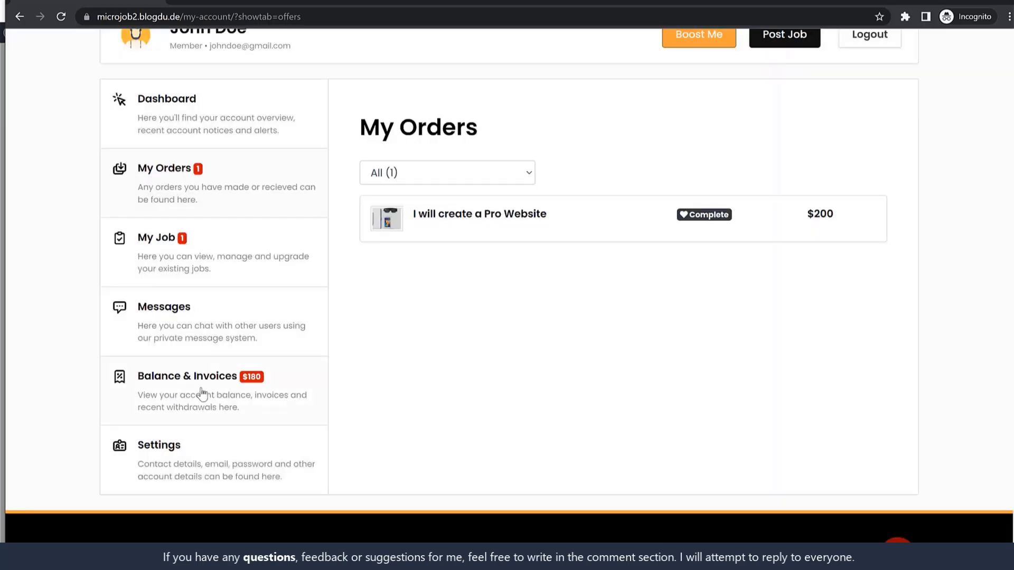
click(203, 396)
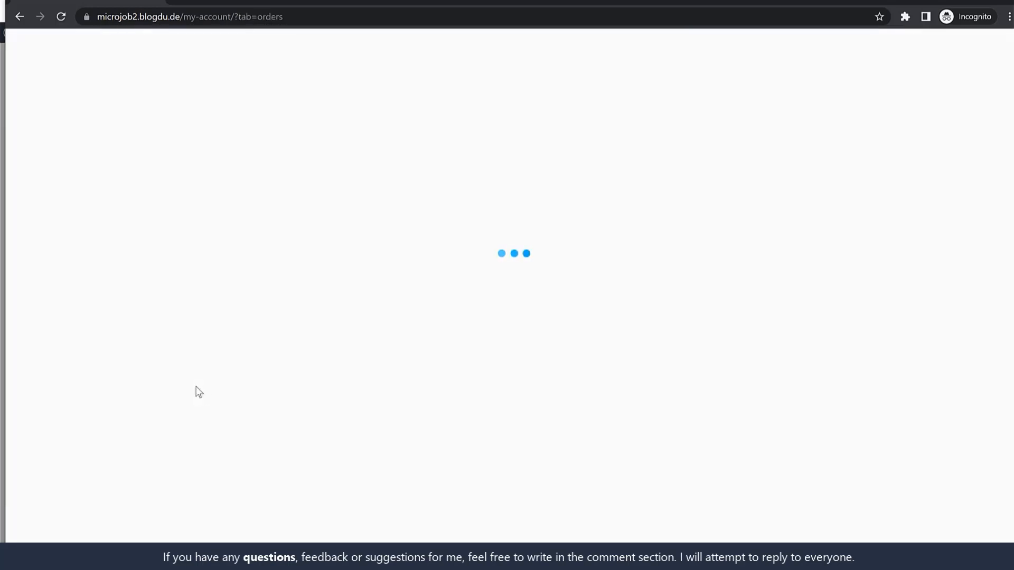
drag(510, 288, 497, 290)
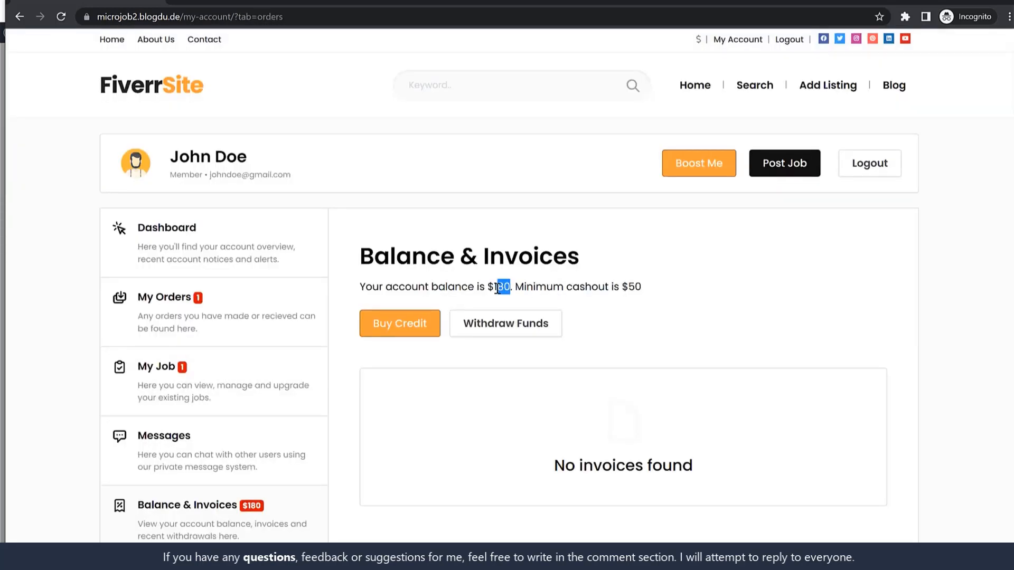
click(210, 317)
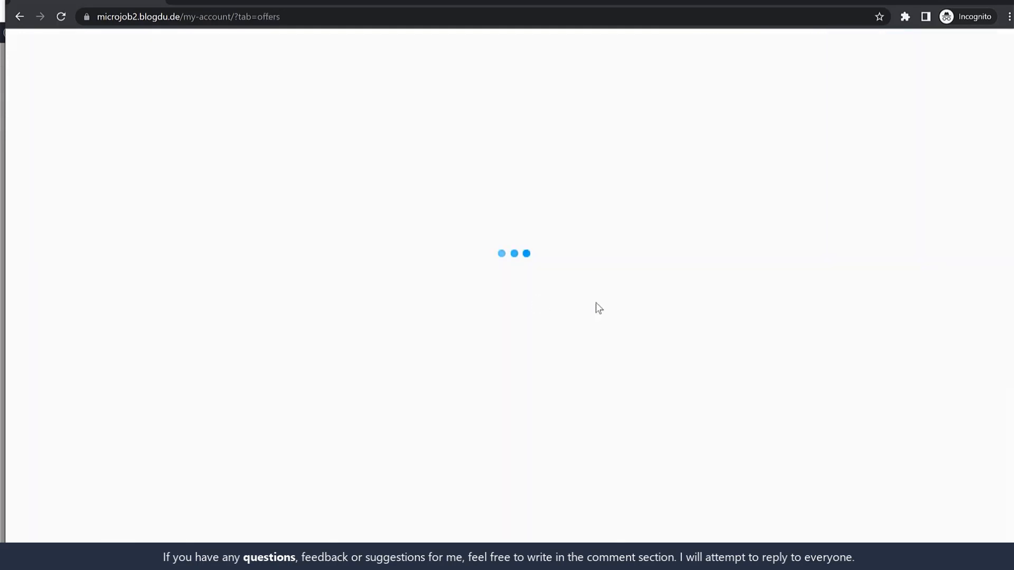
drag(840, 346, 804, 348)
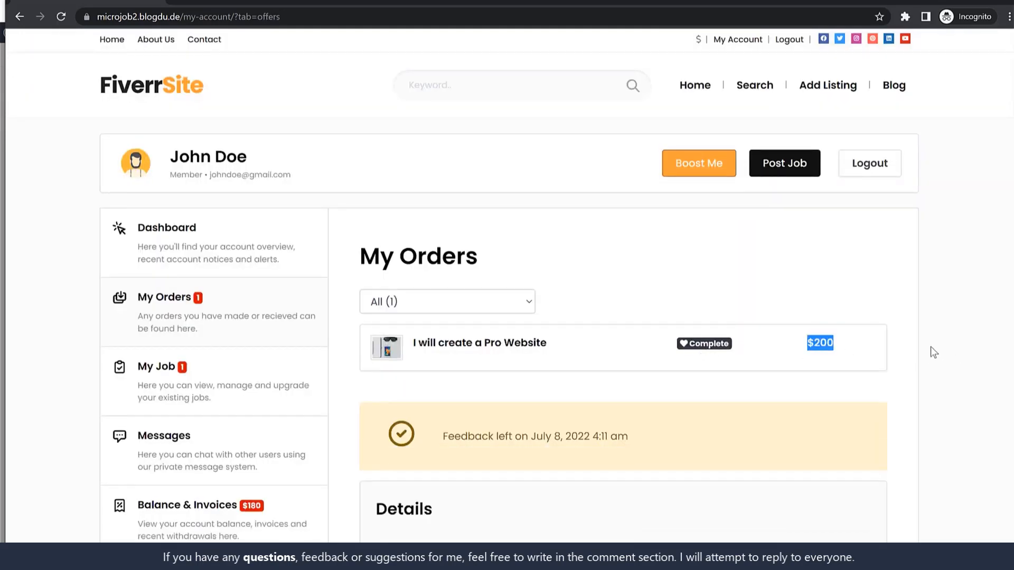
scroll(217, 477, down, 2)
click(216, 405)
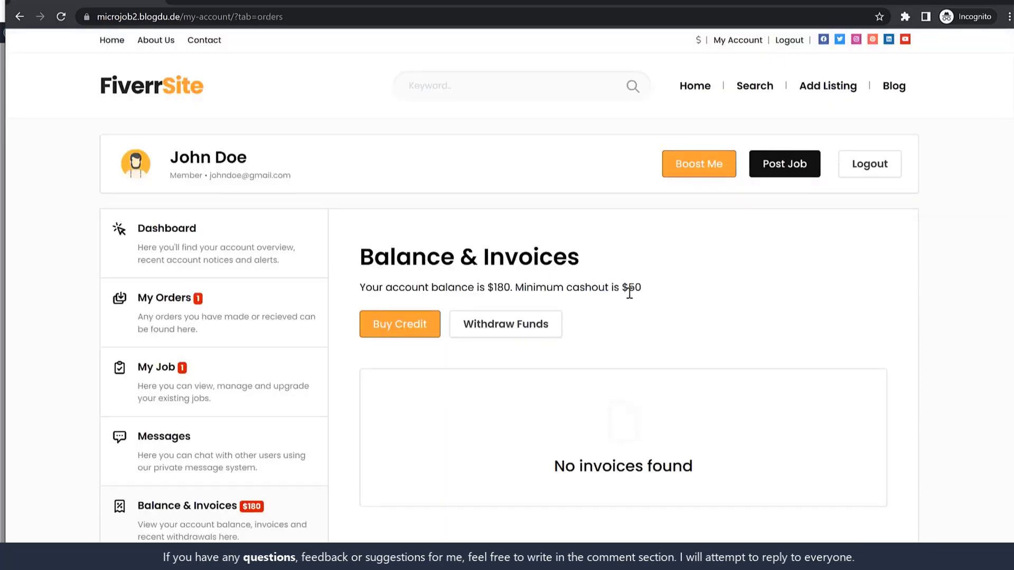
drag(483, 287, 540, 287)
click(540, 300)
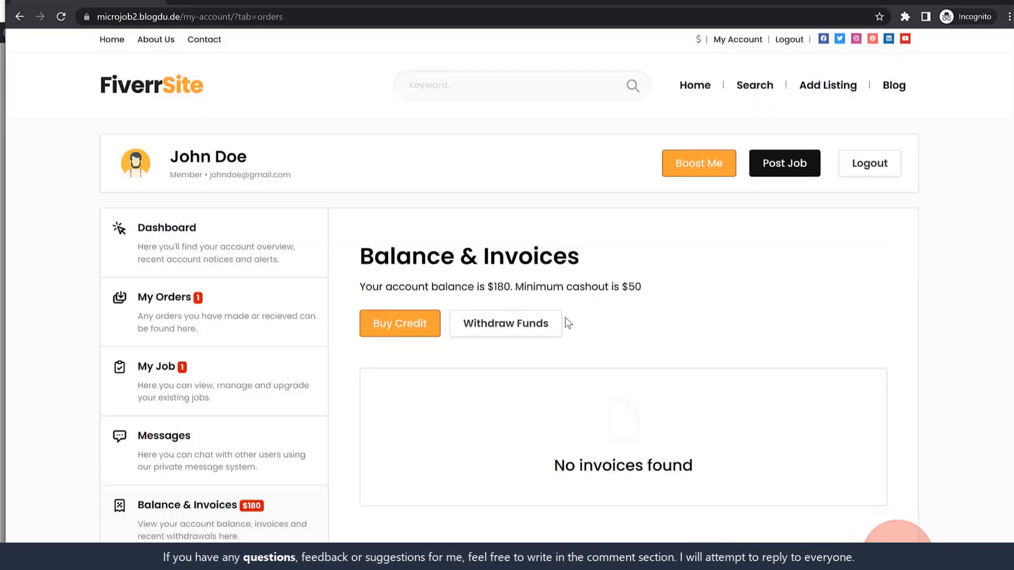
Step: Submit a $180 withdrawal request paid by Google Pay, entering the payment details
click(532, 326)
scroll(685, 360, down, 2)
click(516, 376)
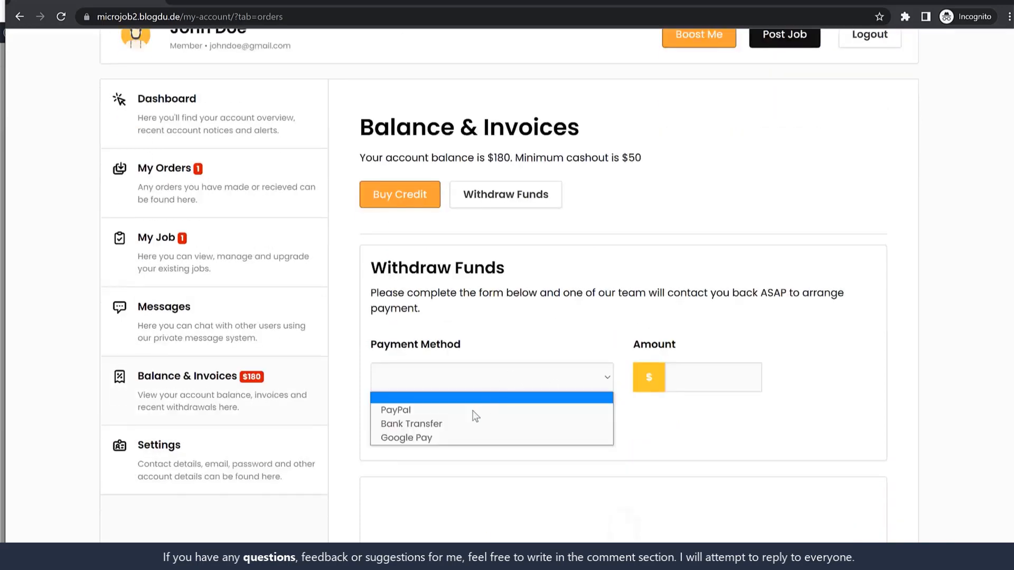
click(432, 437)
click(710, 388)
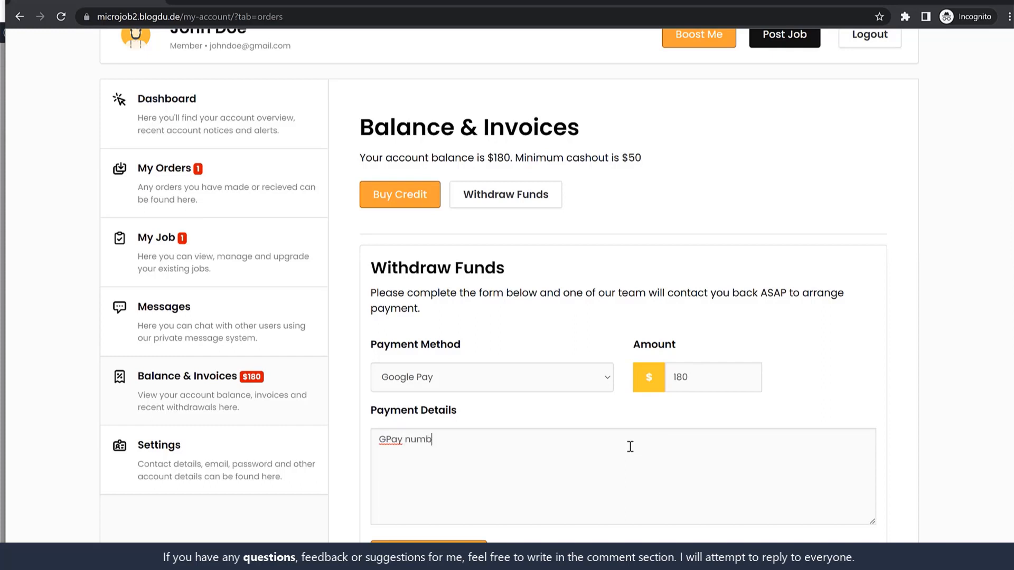
text(321321321)
click(438, 552)
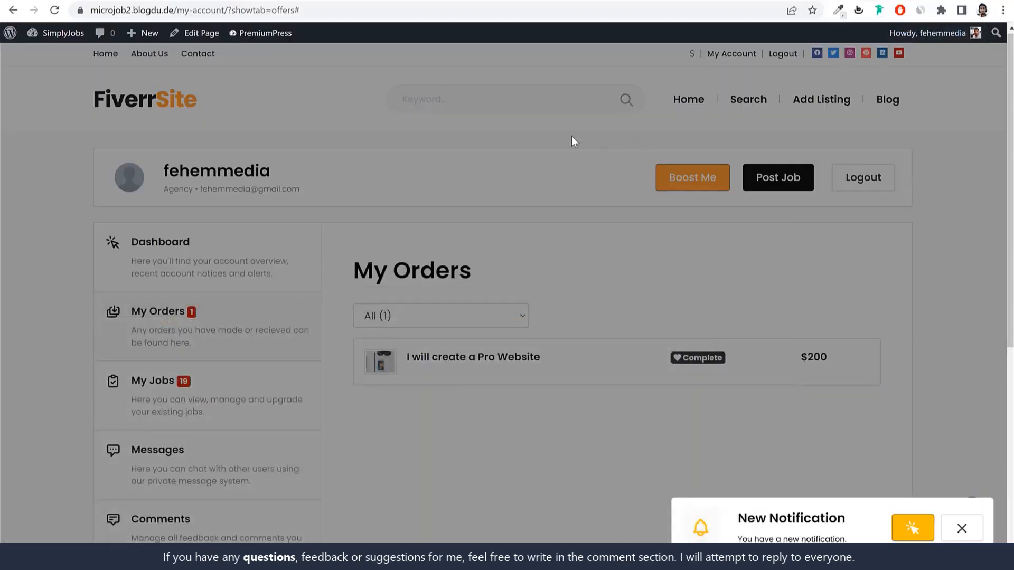
Step: Dismiss the notification and open PremiumPress Orders > Cashout to view the pending $180 request
click(571, 136)
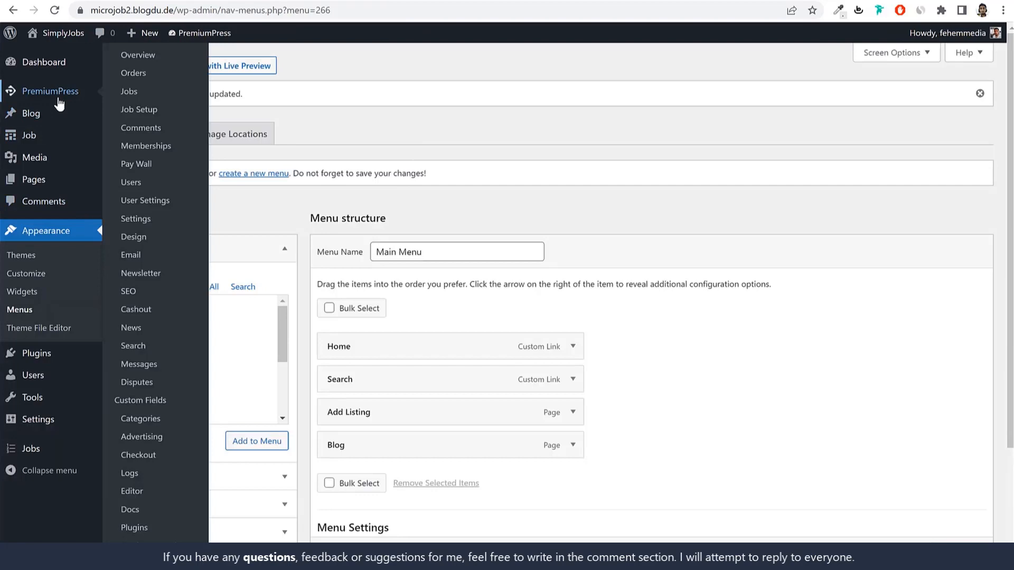
click(60, 103)
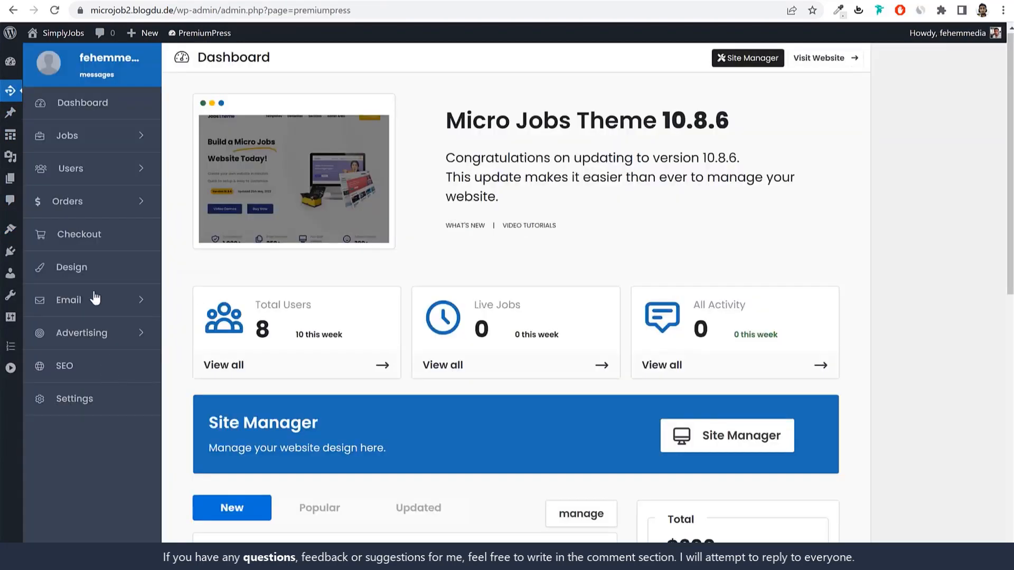
click(112, 209)
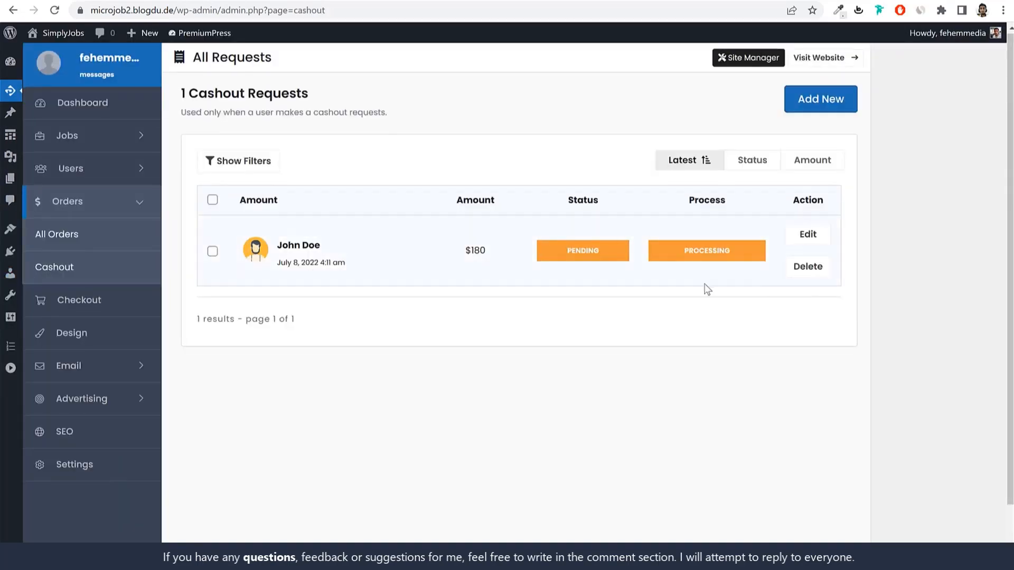
drag(490, 253, 470, 253)
click(484, 248)
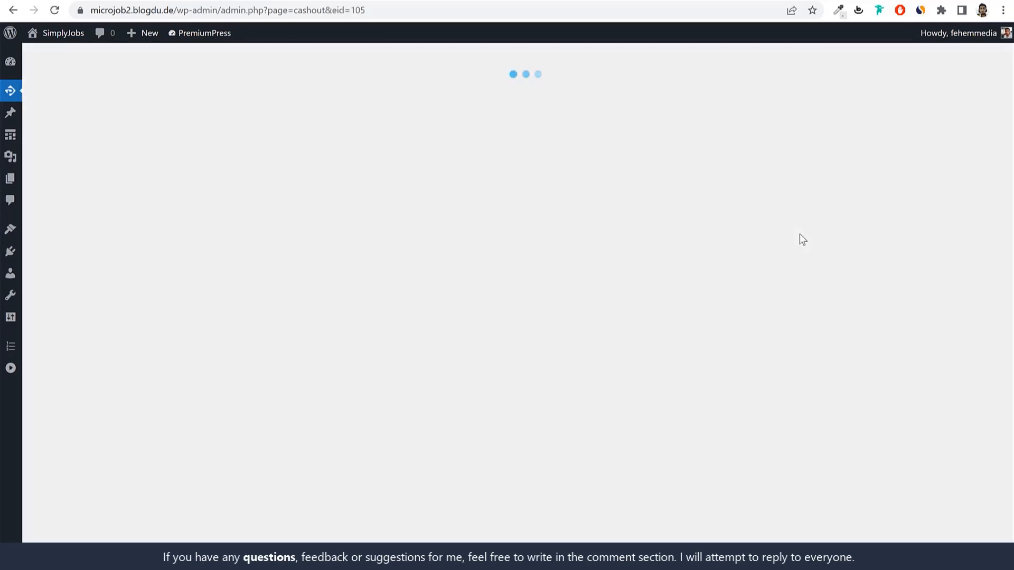
Step: Review the cashout request's payment number and the requester's email
scroll(919, 367, down, 4)
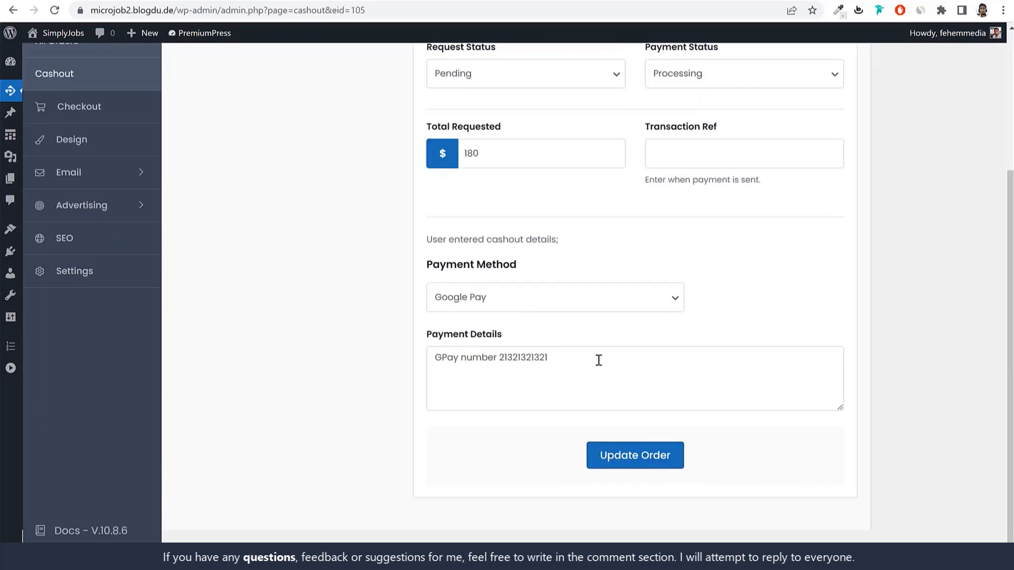
drag(597, 358, 499, 364)
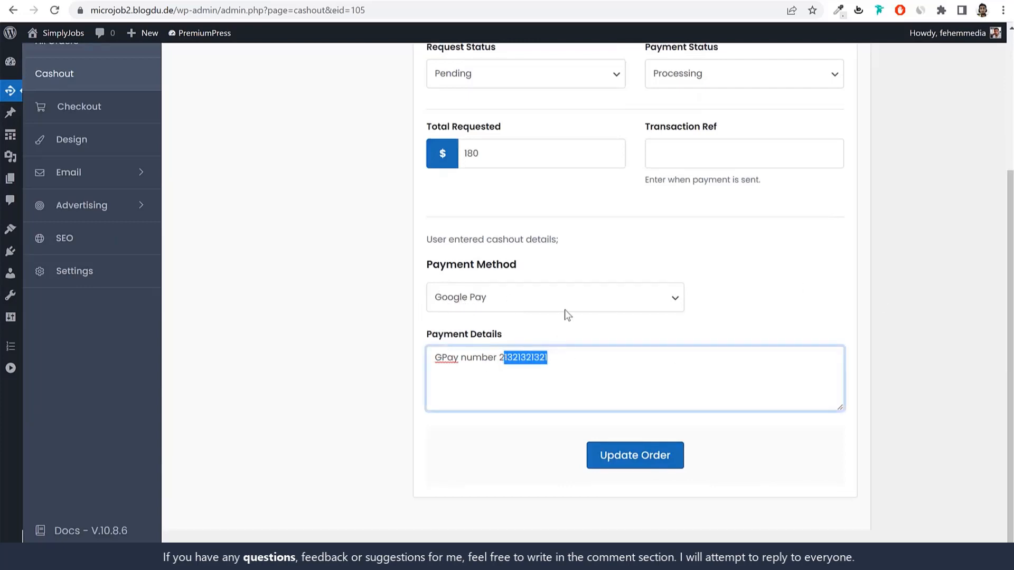
scroll(687, 340, up, 3)
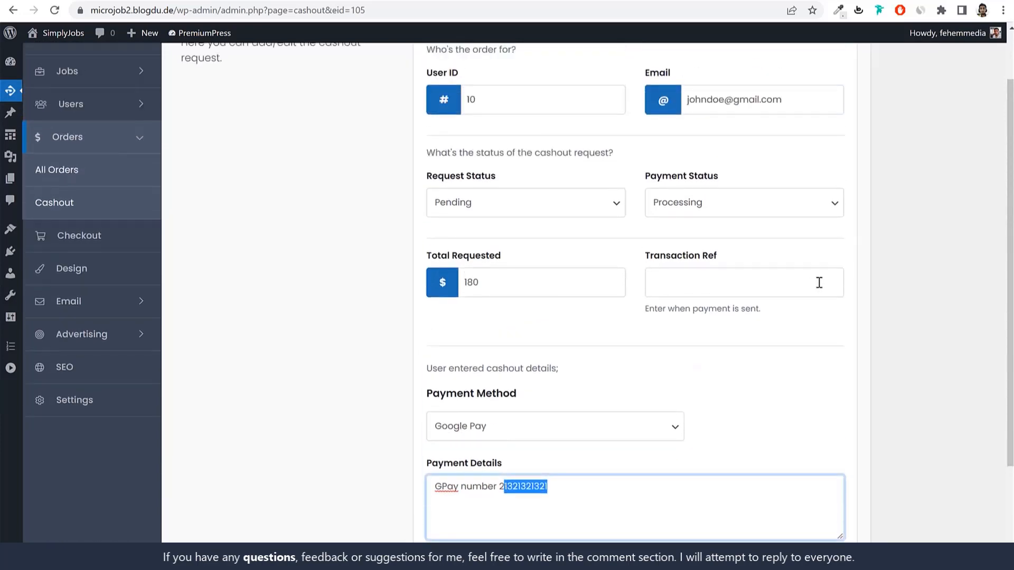
scroll(824, 279, up, 1)
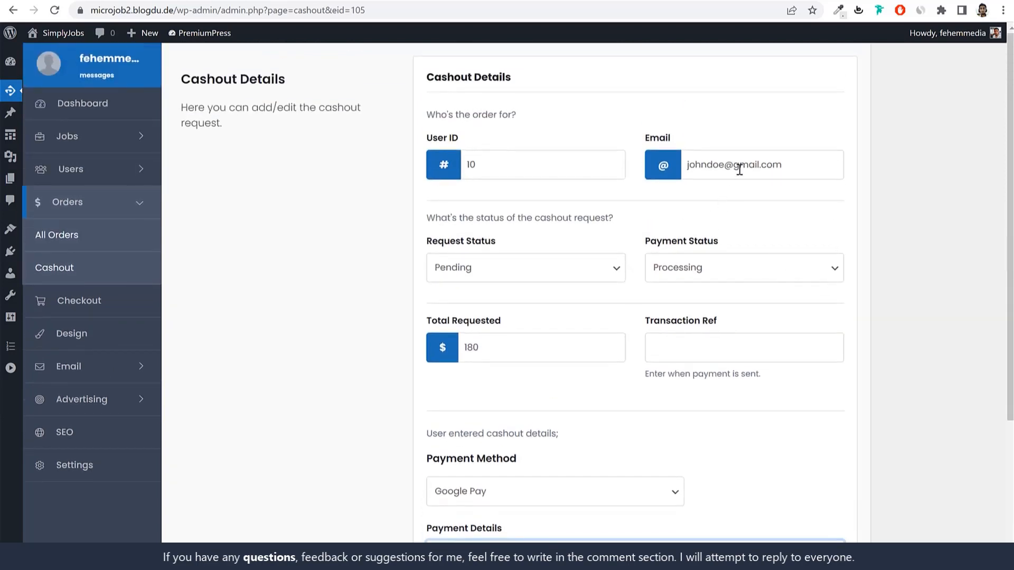
drag(792, 165, 688, 169)
click(694, 170)
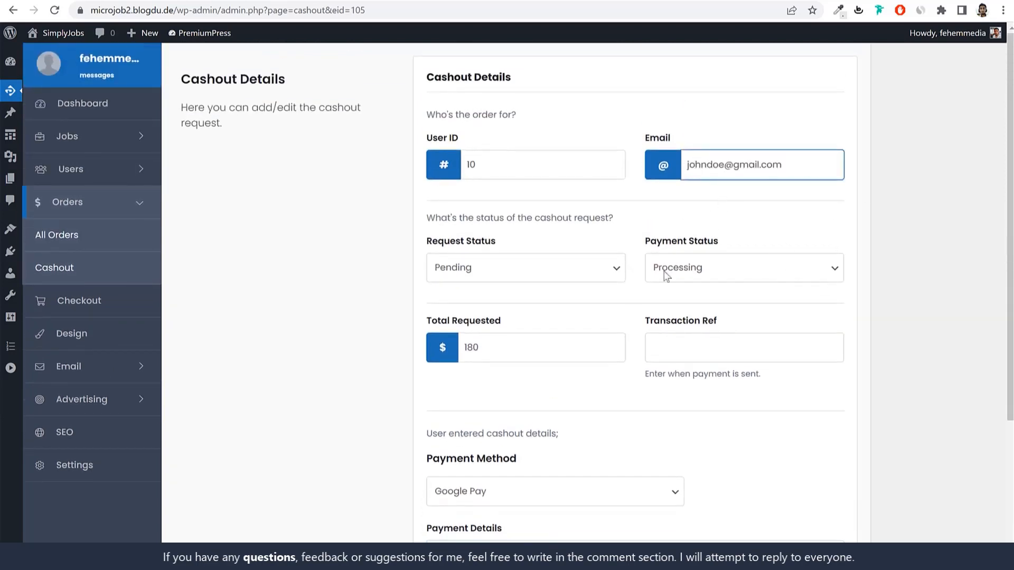
drag(810, 163, 683, 168)
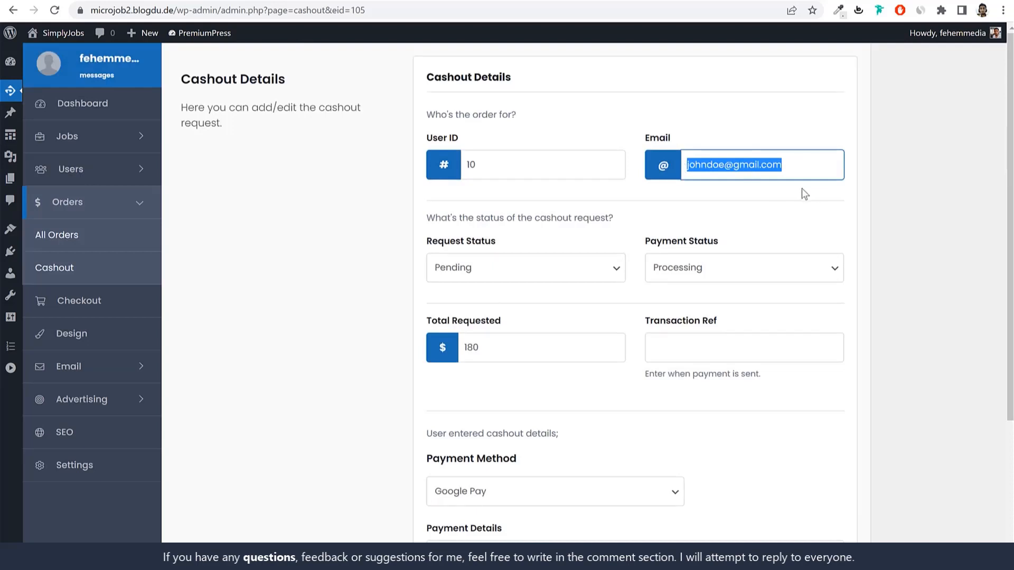
click(905, 208)
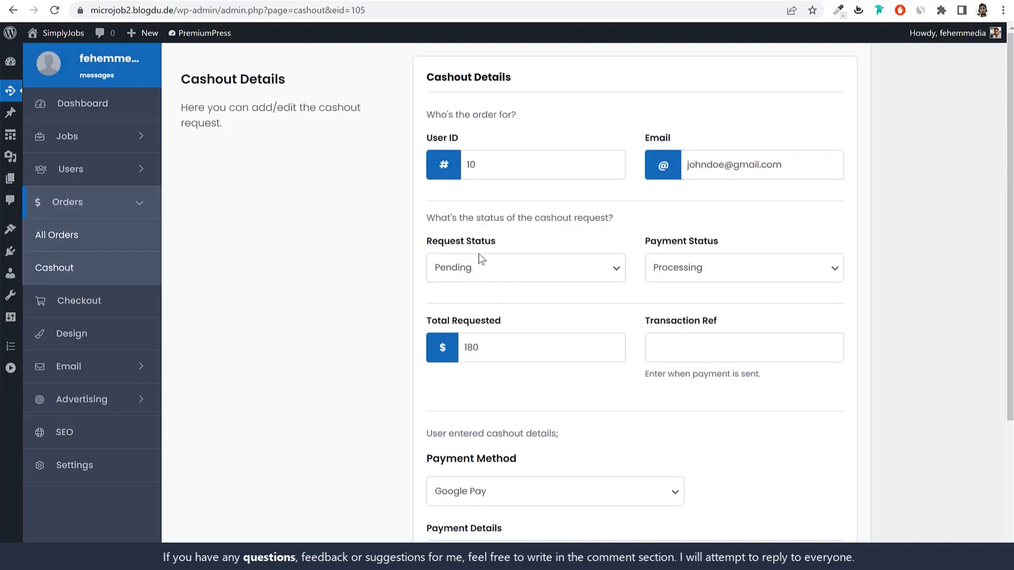
Step: Set the request status to Paid and payment status to Complete, save, and return to Cashout
click(534, 273)
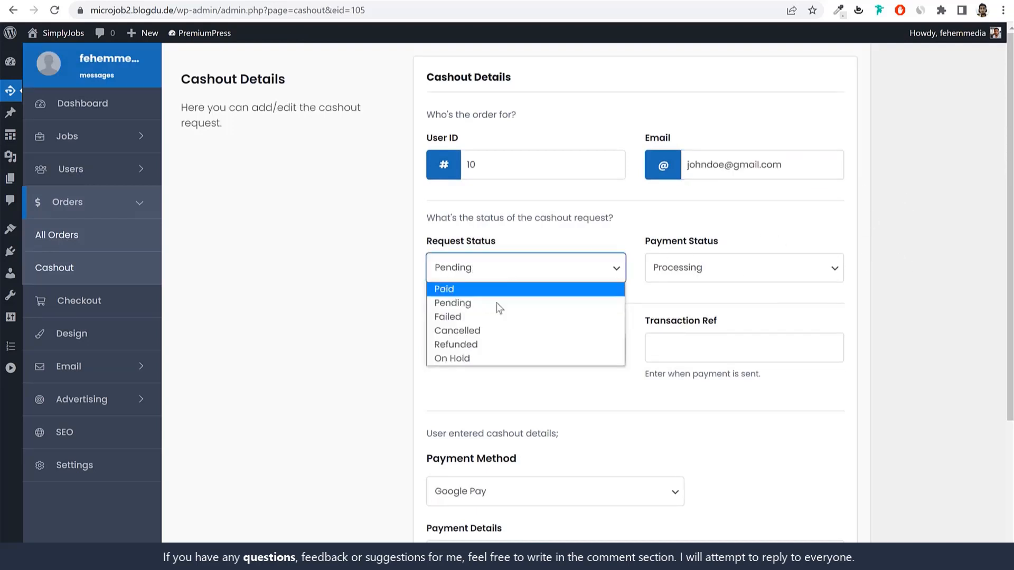
click(478, 289)
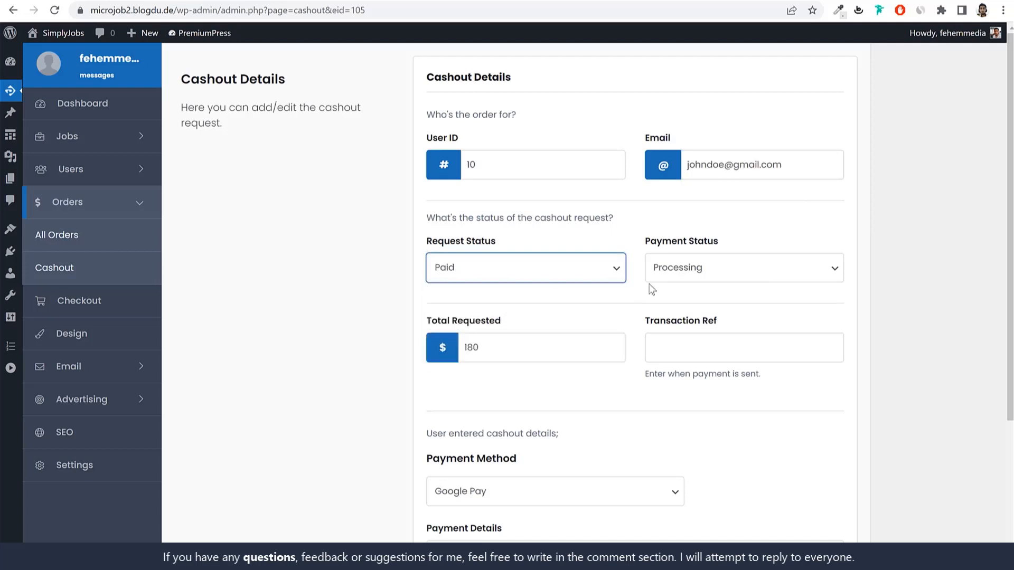
click(754, 271)
click(706, 314)
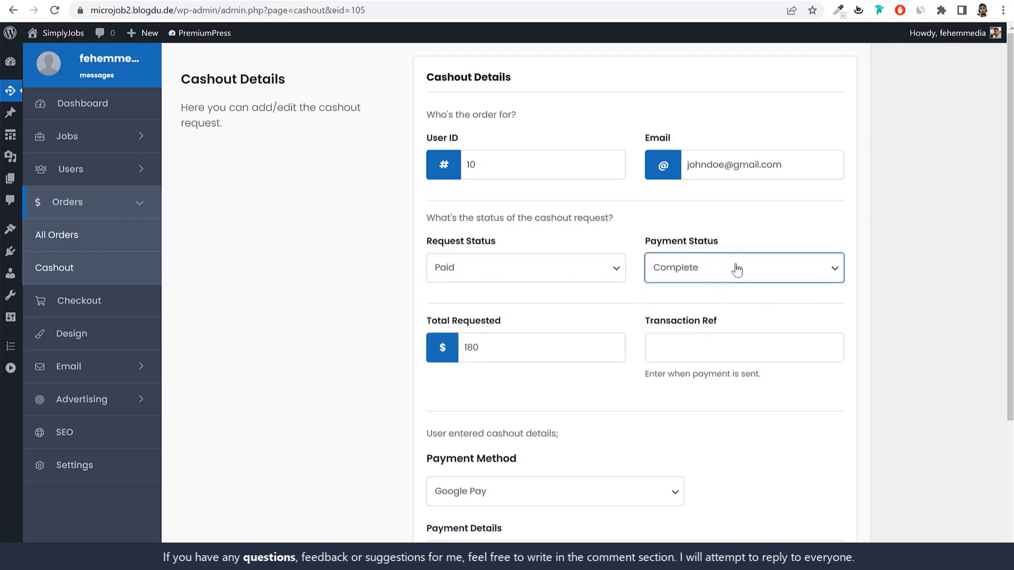
click(837, 227)
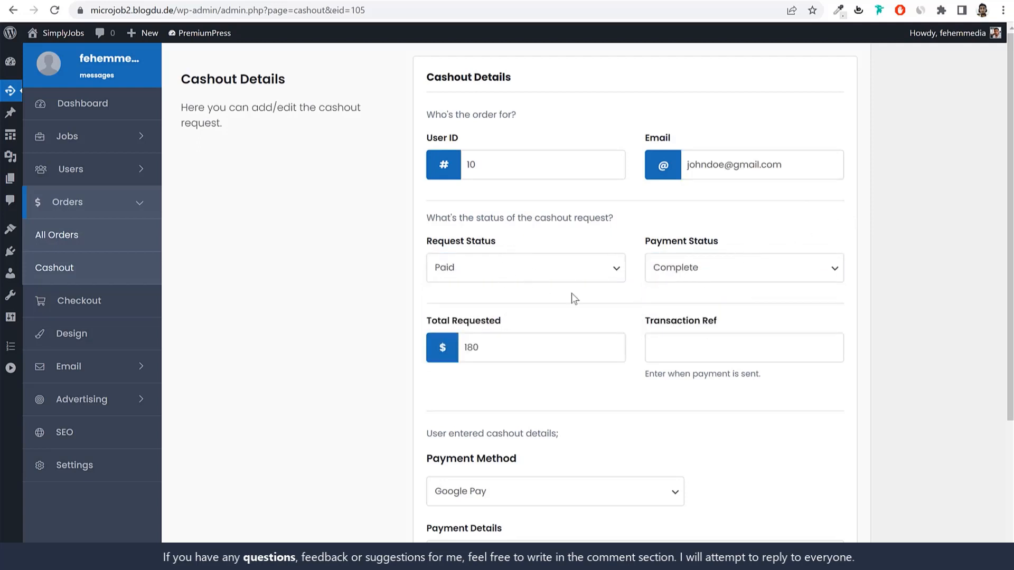
scroll(724, 306, down, 5)
click(640, 450)
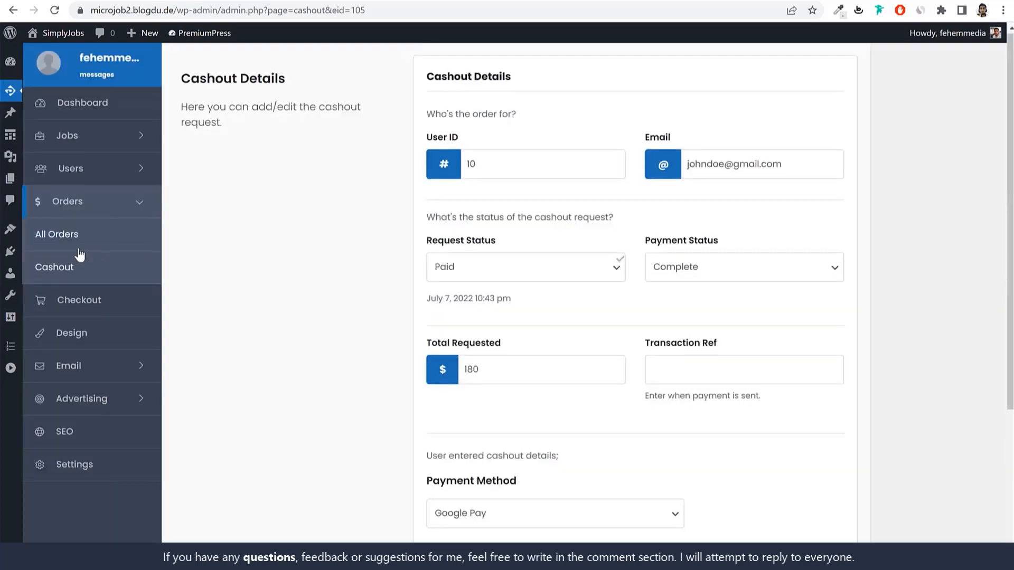
click(61, 270)
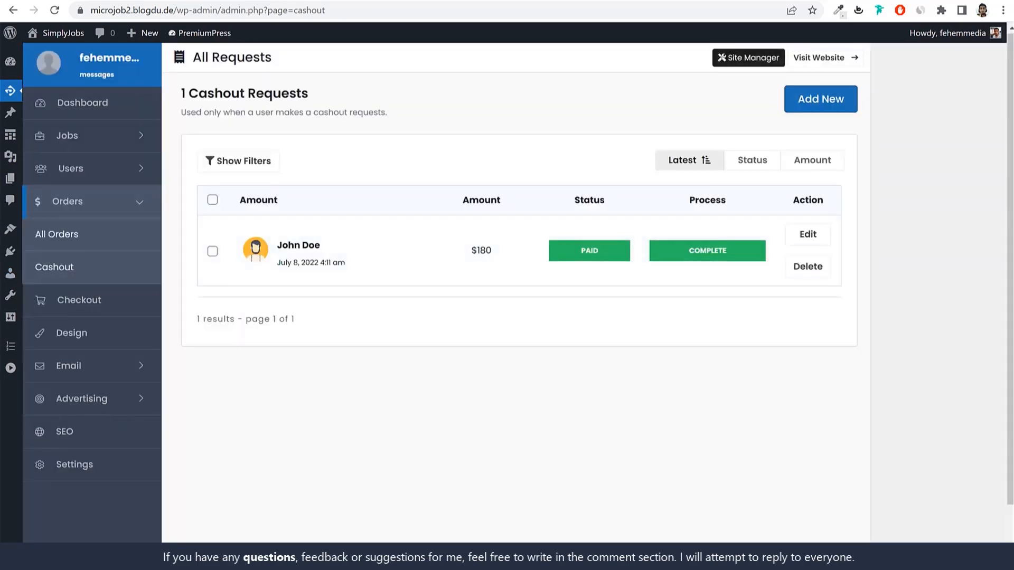
Step: In the member's private window, reload Balance & Invoices and check the $0 balance
key(alt+Tab)
click(61, 17)
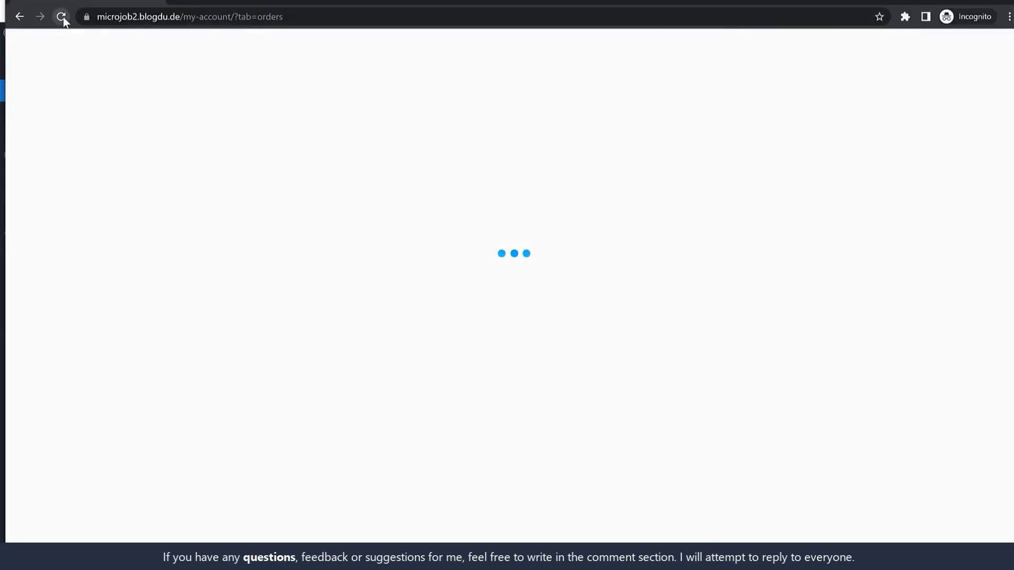
drag(478, 286, 496, 289)
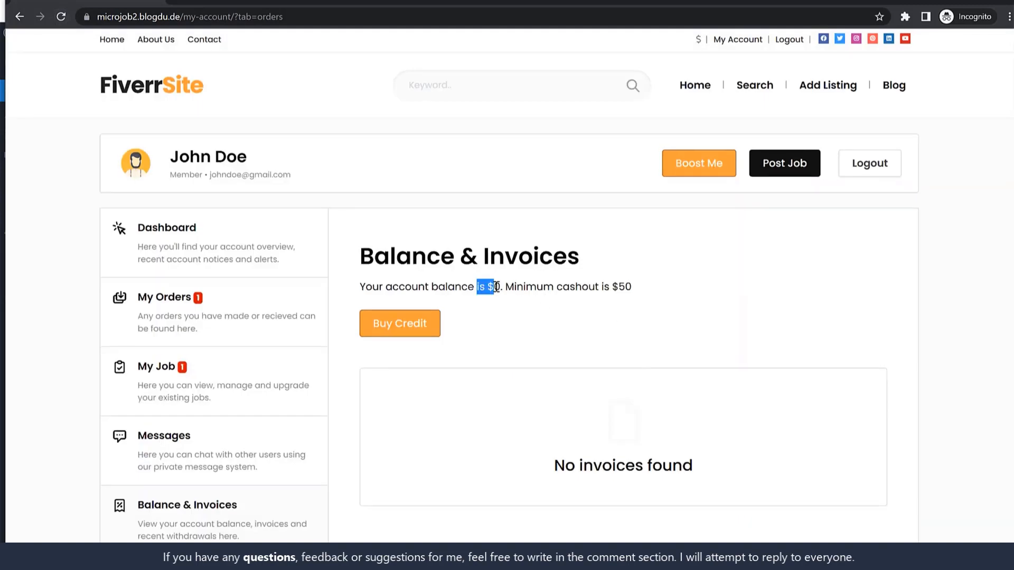
click(511, 284)
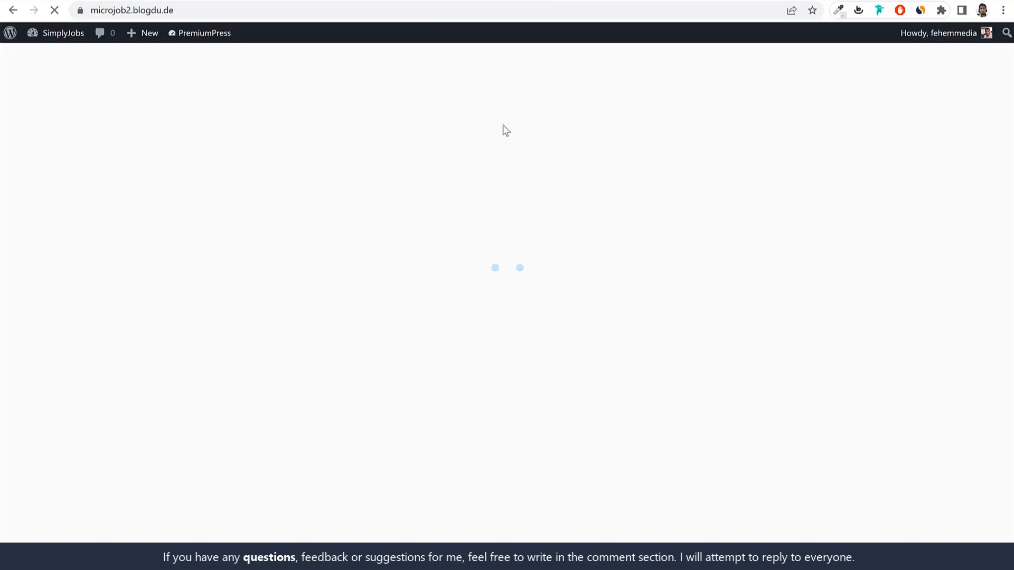
Step: Scroll the FiverrSite homepage down to the footer and back, then open the admin Dashboard
scroll(695, 391, down, 15)
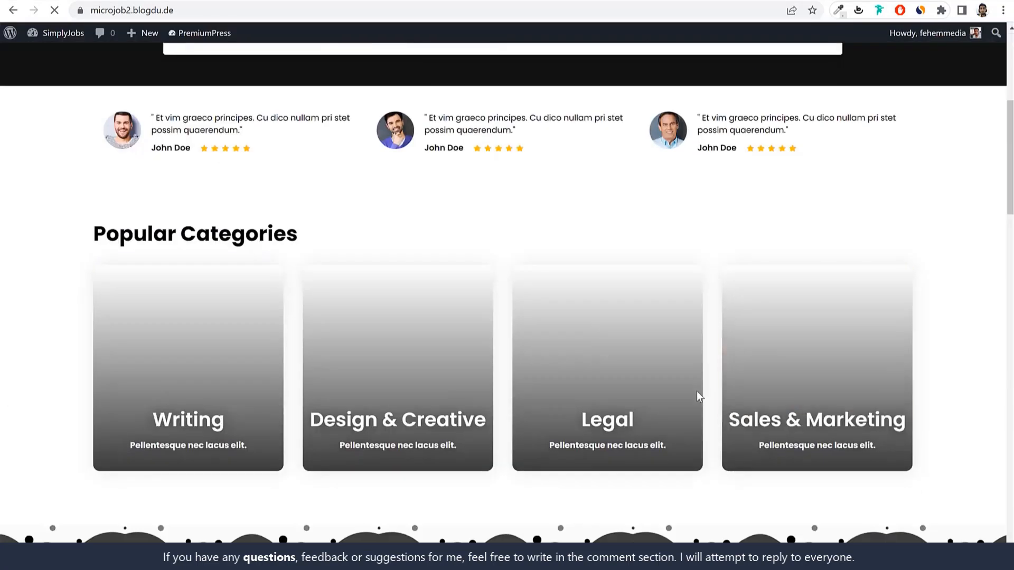
scroll(696, 391, down, 12)
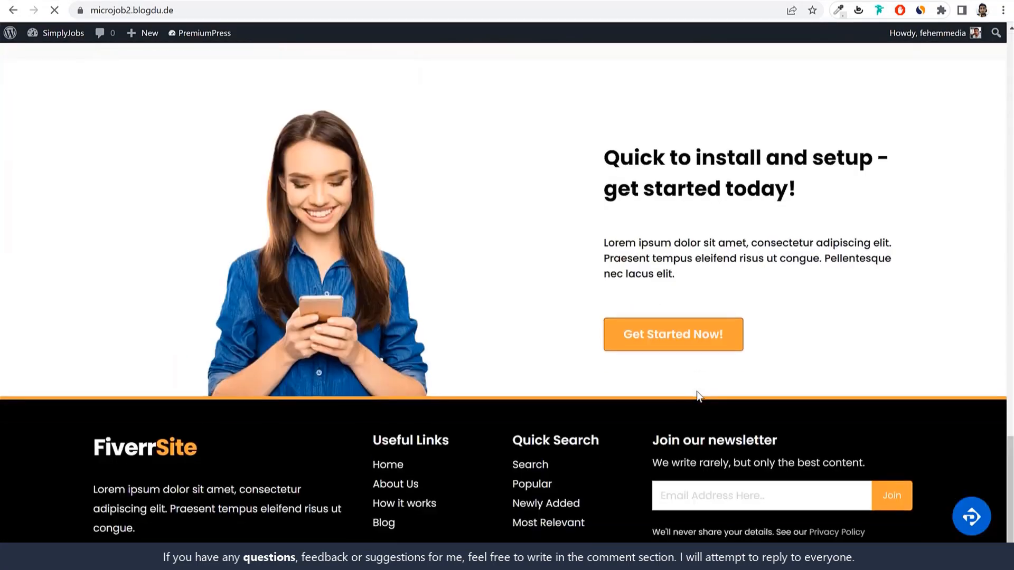
scroll(696, 391, up, 20)
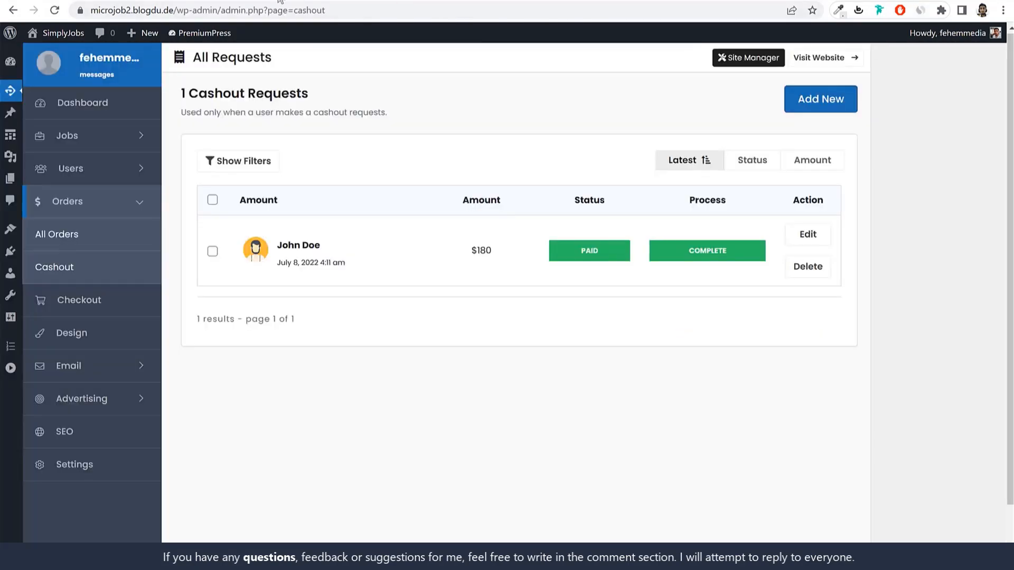
click(18, 68)
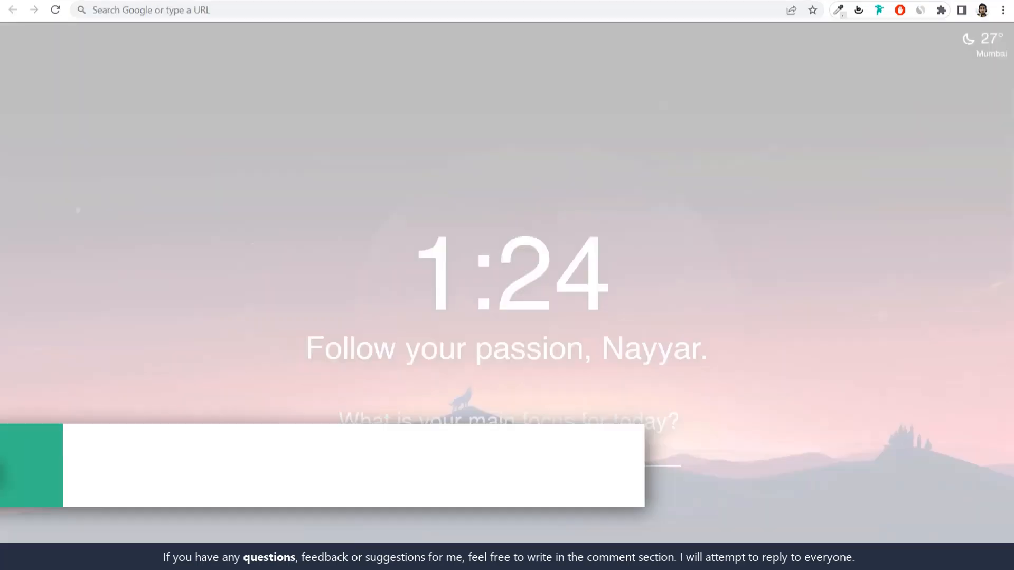
Step: Load w3qna.com/em and view Elementor's Website Builder plans
text(w3qna.com/em)
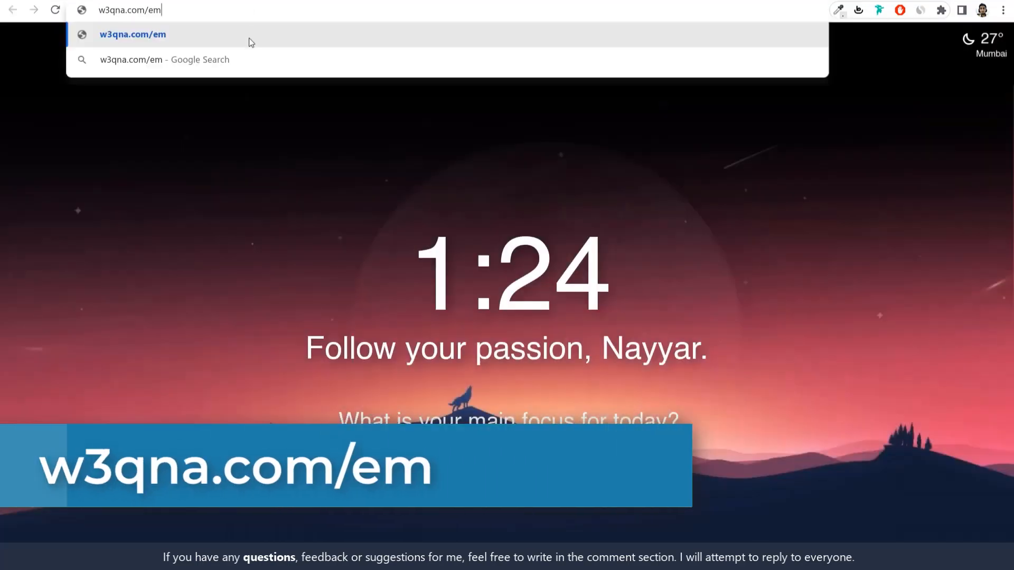
key(Return)
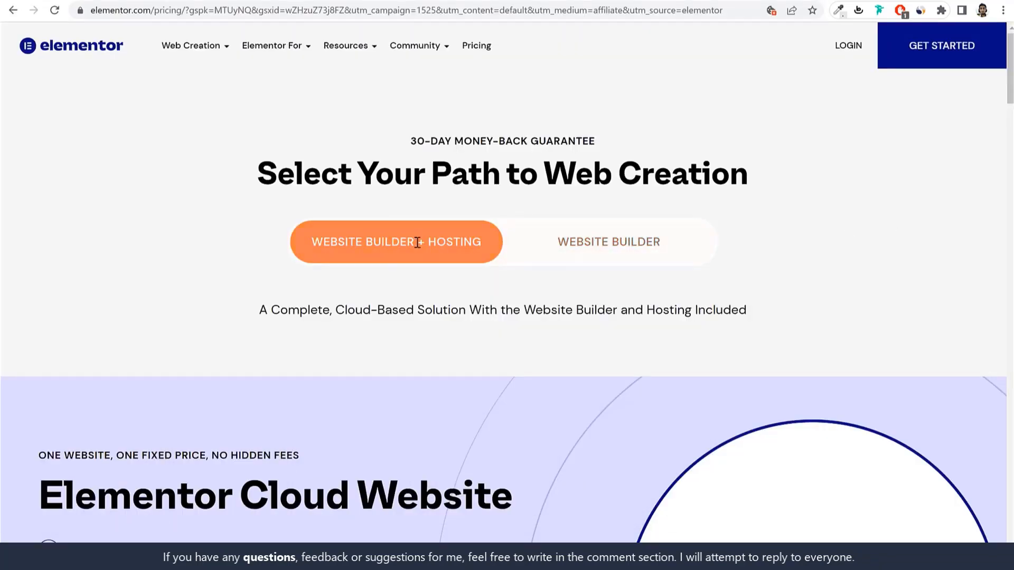
drag(345, 244, 432, 243)
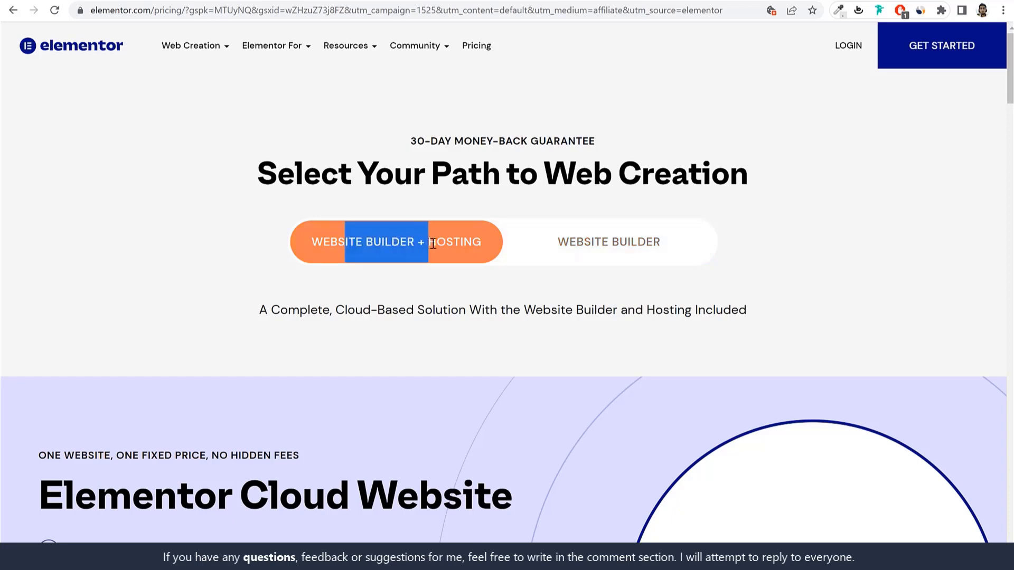
click(512, 300)
click(589, 247)
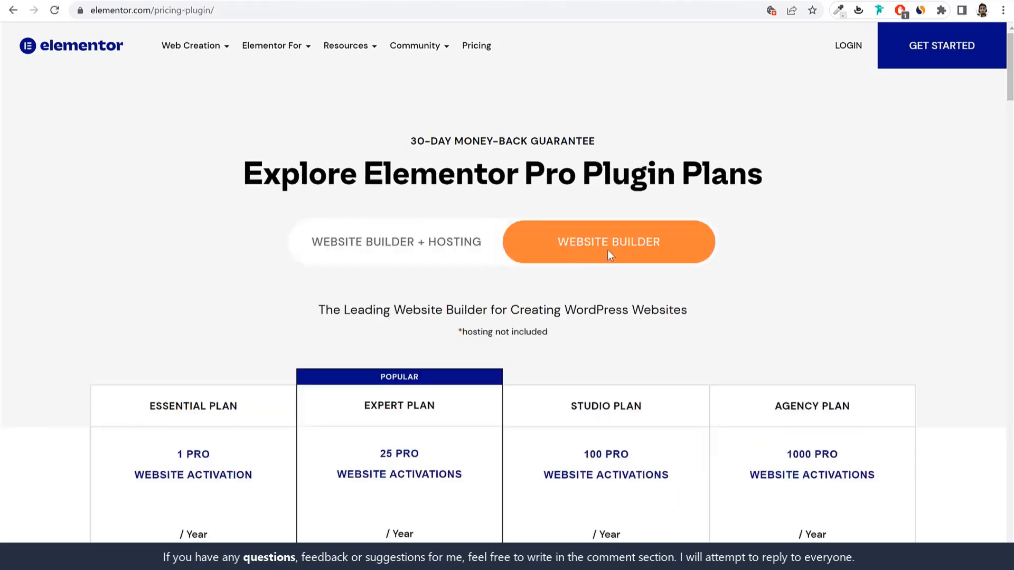
scroll(707, 287, down, 5)
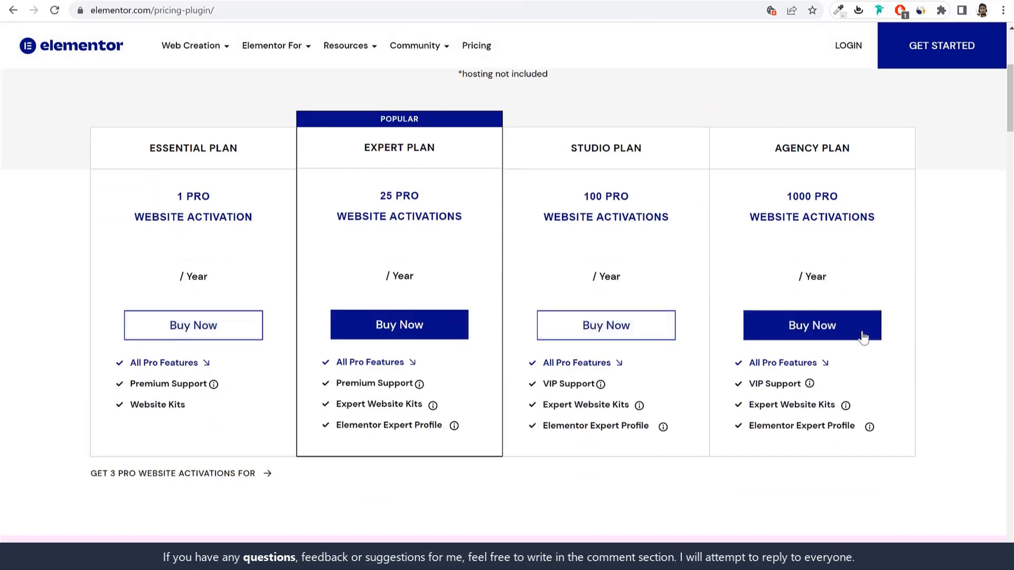
scroll(862, 337, up, 1)
scroll(864, 338, up, 3)
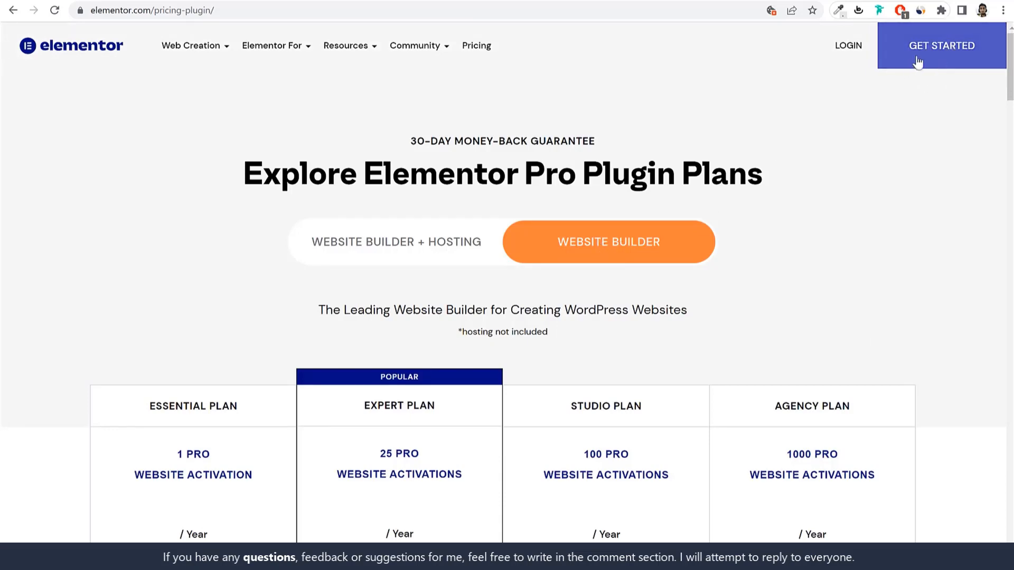
Step: Open the copied pricing page address in a new private window
click(438, 9)
key(ctrl+c)
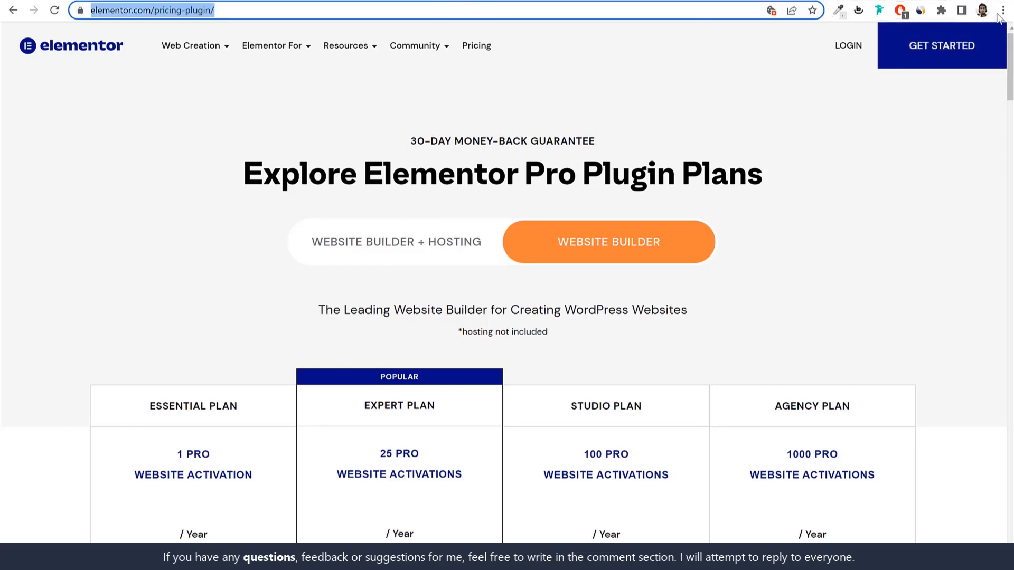
click(1003, 10)
click(923, 59)
key(ctrl+v)
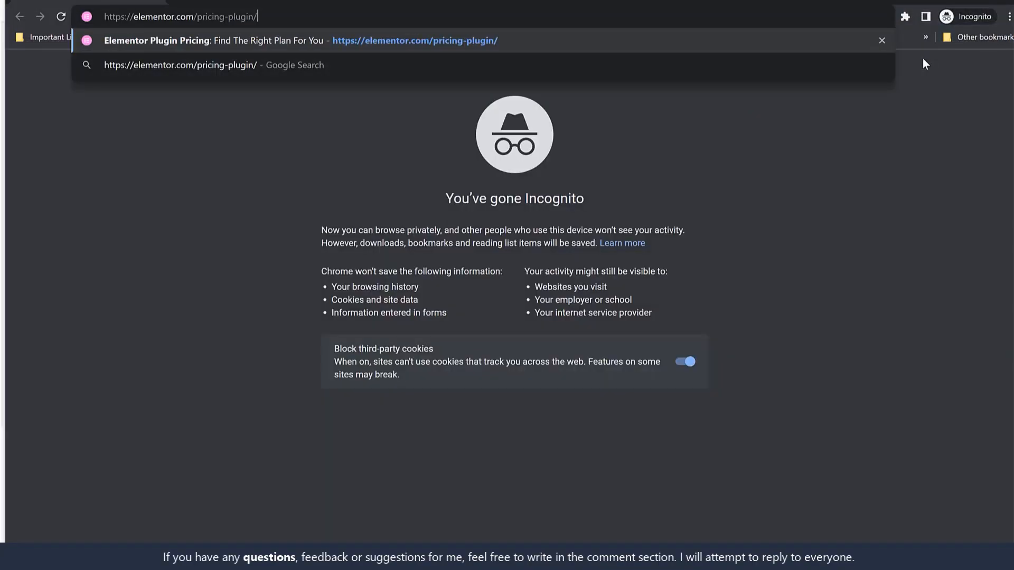
key(Return)
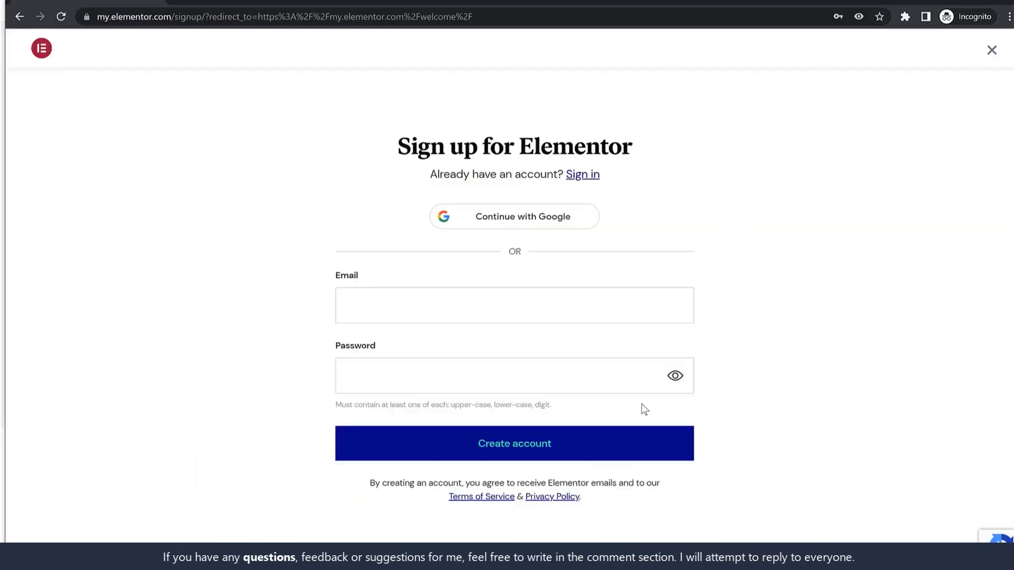
Step: Sign in to the existing Elementor account with saved credentials and solve the palm-tree reCAPTCHA
click(468, 306)
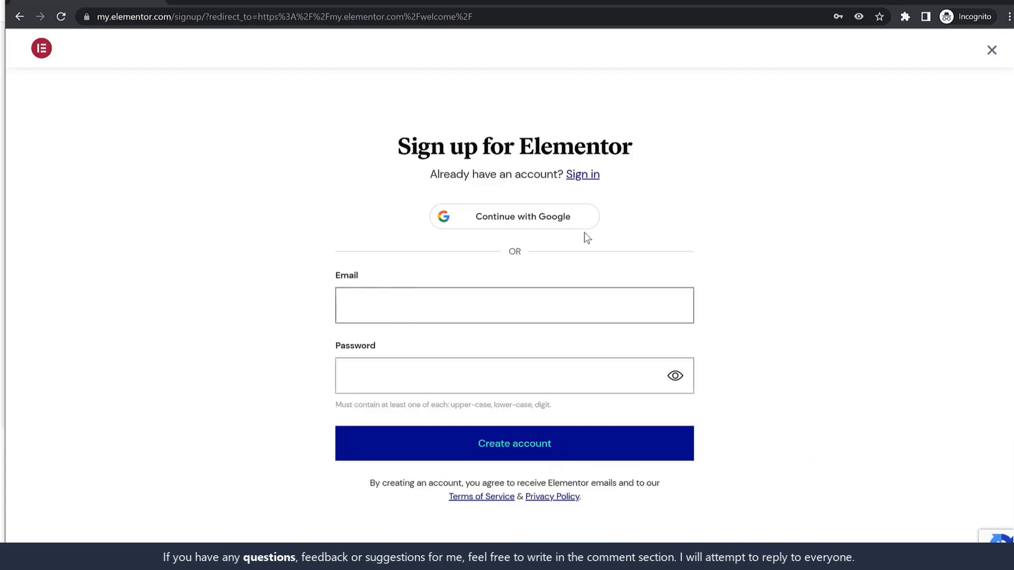
click(591, 179)
click(468, 290)
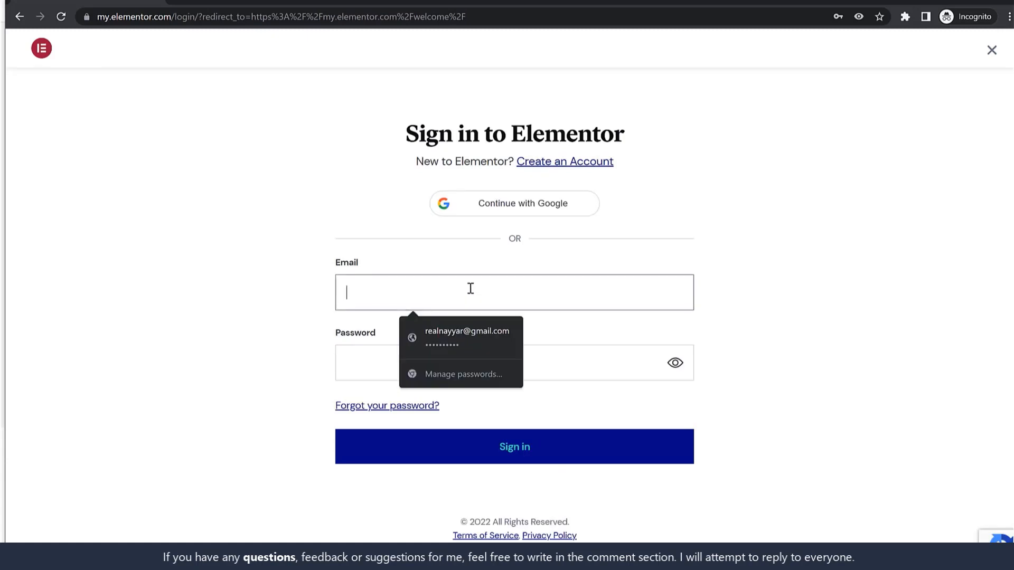
click(464, 336)
click(521, 443)
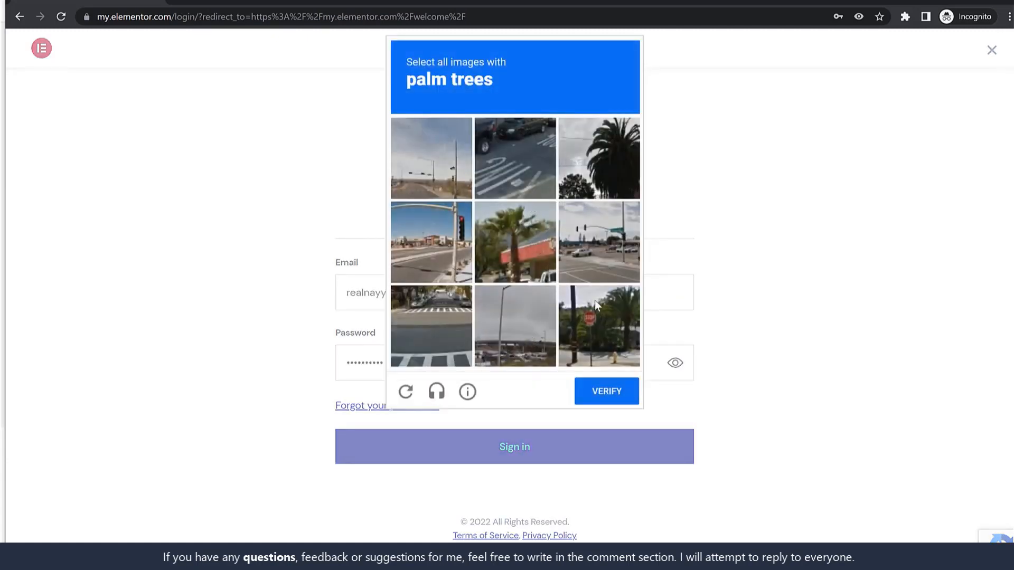
click(529, 248)
click(606, 323)
click(629, 167)
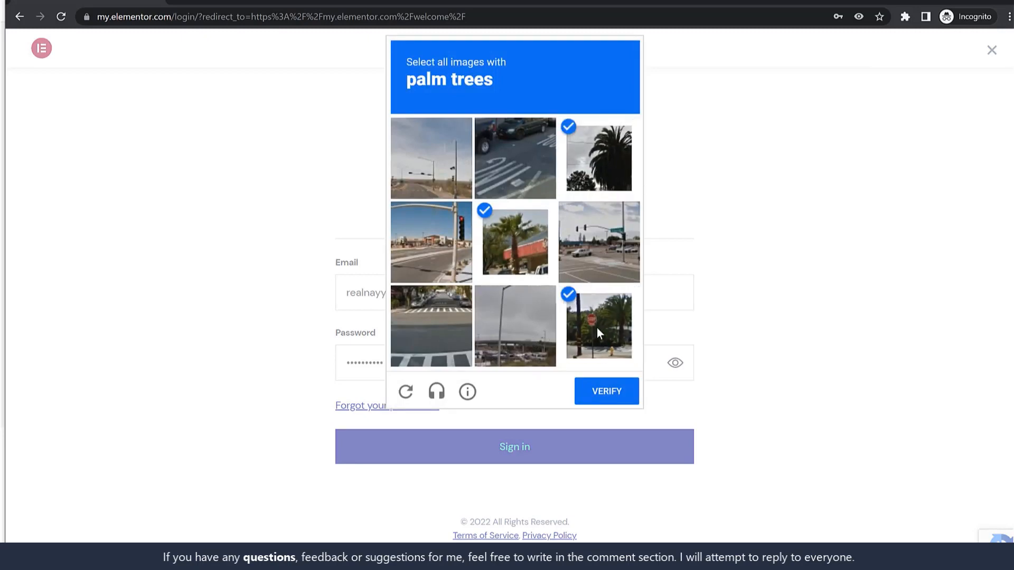
click(621, 390)
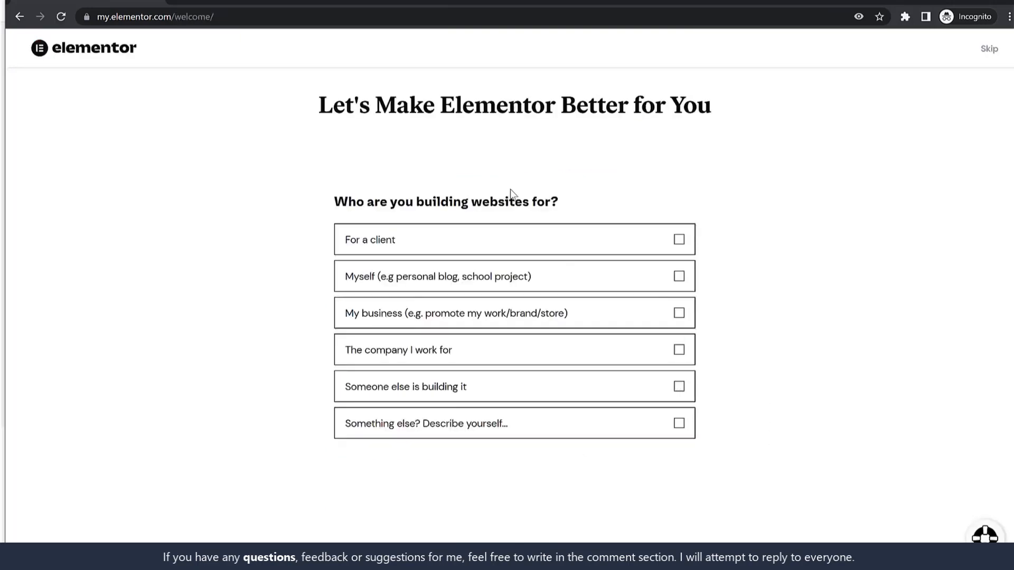
Step: Skip the first survey question and choose Landing Page as the website type
click(990, 51)
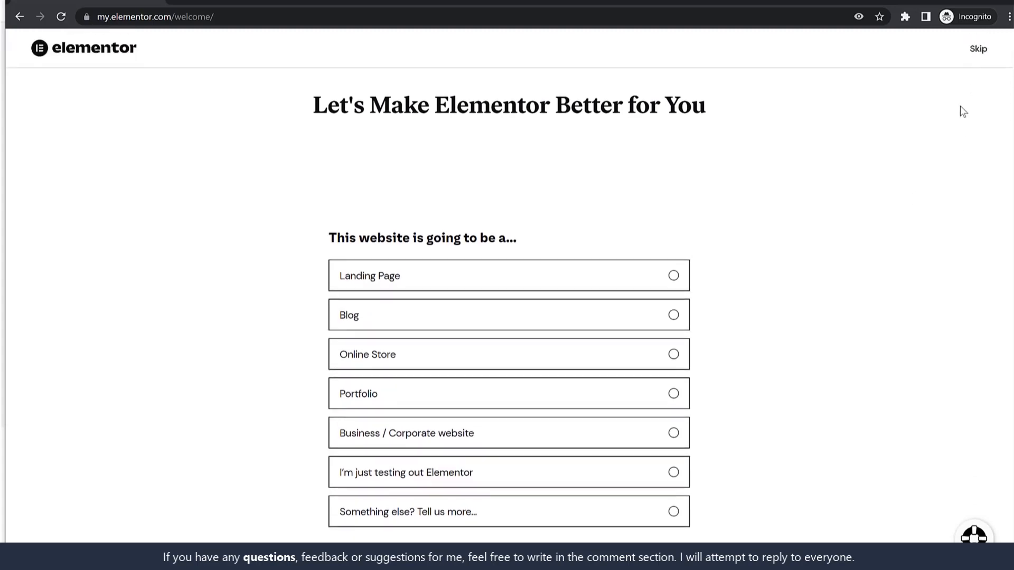
scroll(794, 249, down, 1)
scroll(794, 249, up, 1)
click(584, 279)
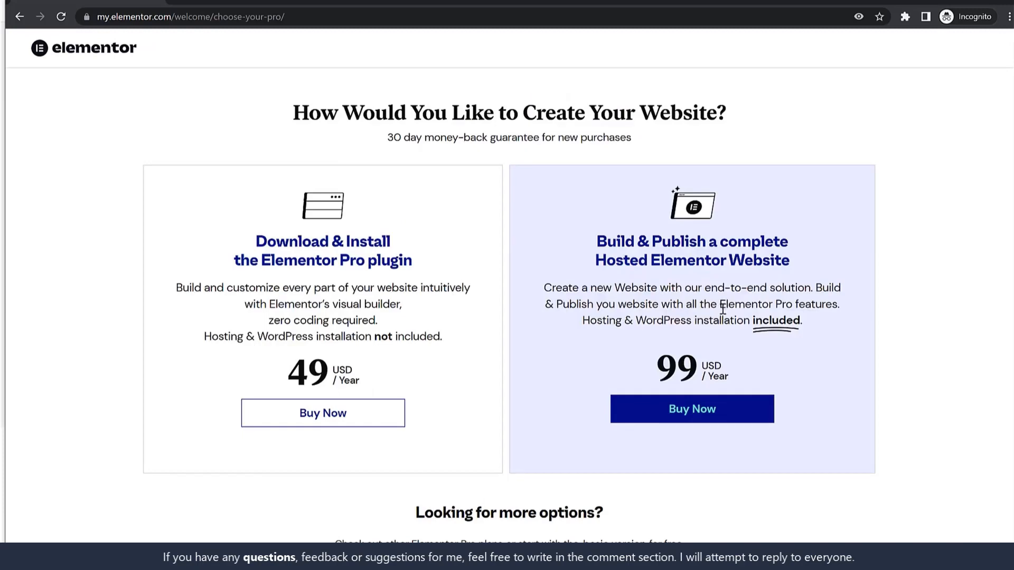
scroll(722, 309, down, 20)
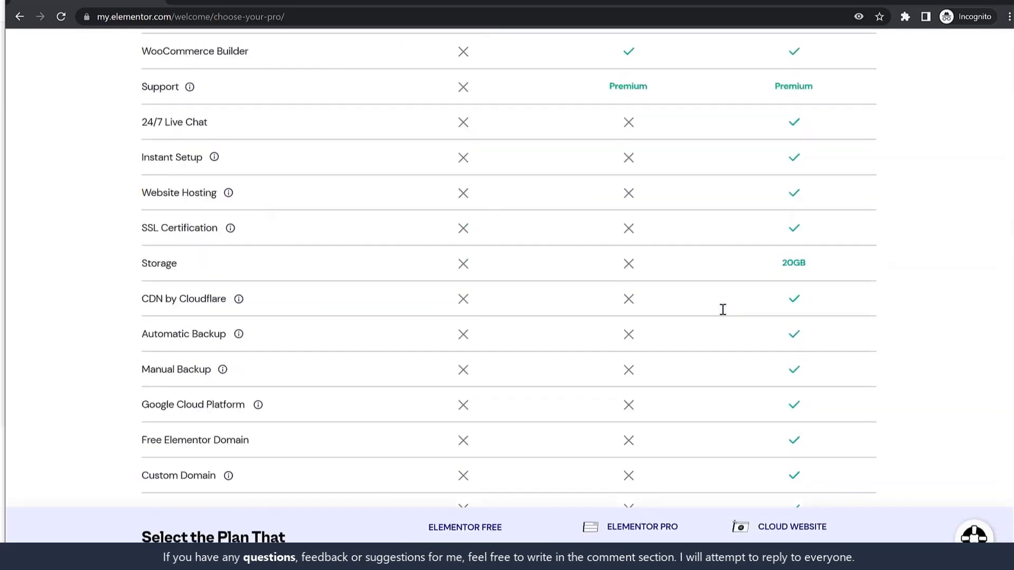
scroll(722, 309, down, 2)
drag(425, 522, 516, 520)
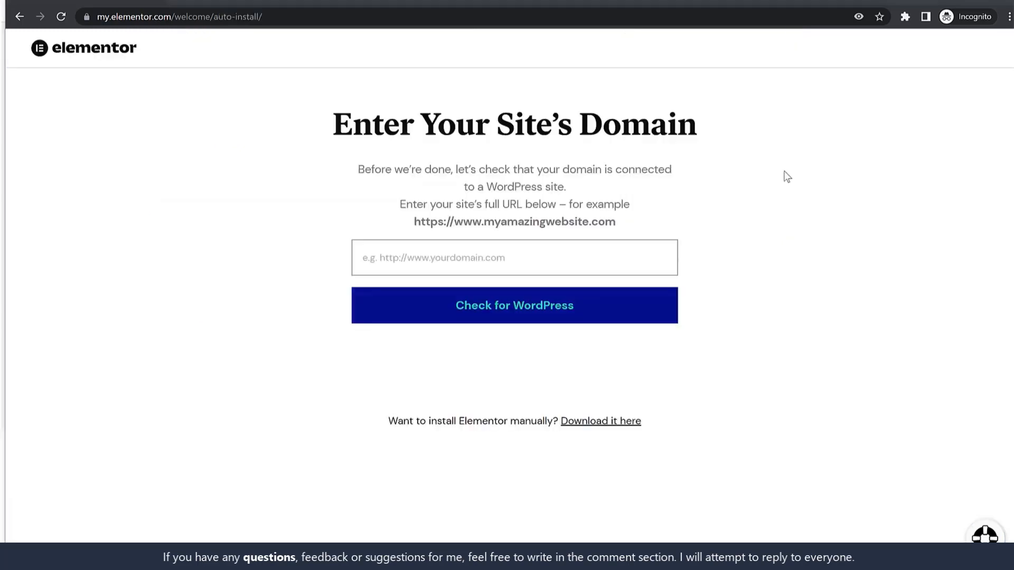
Step: Enter the site's address as the domain, verify it runs WordPress, and launch the Elementor install
click(550, 255)
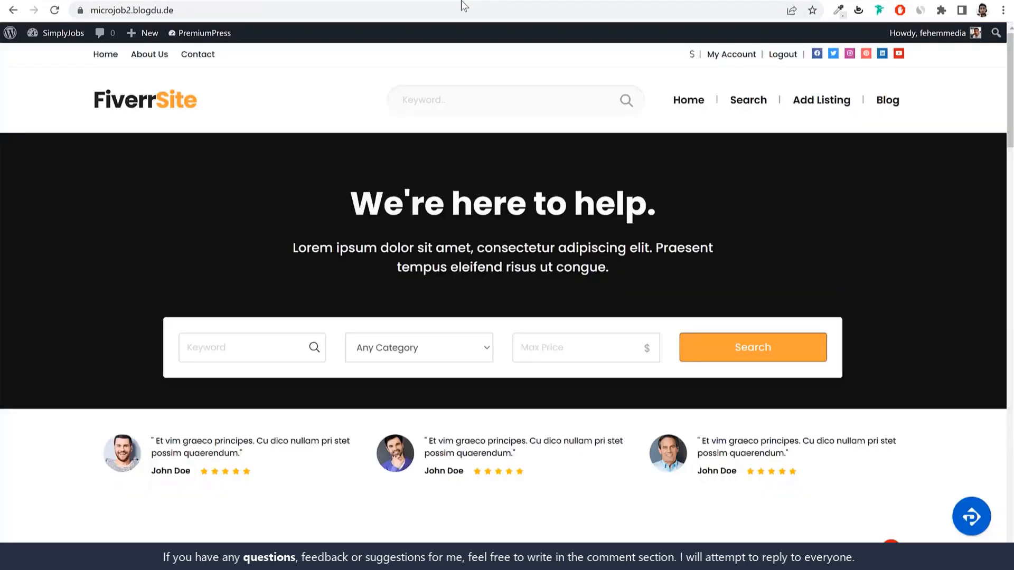
click(424, 11)
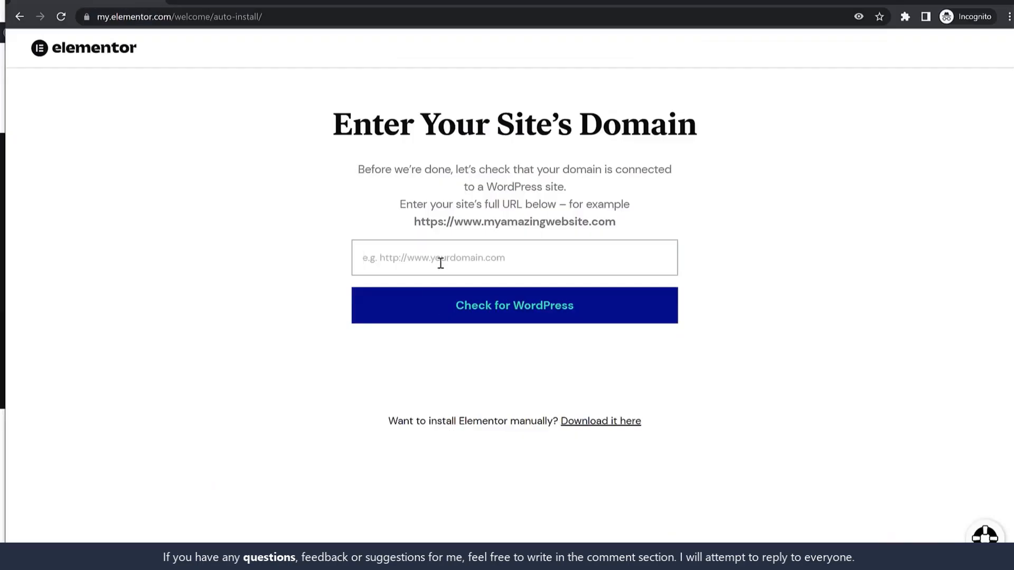
text(https://microjob2.blogdu.de/)
click(502, 320)
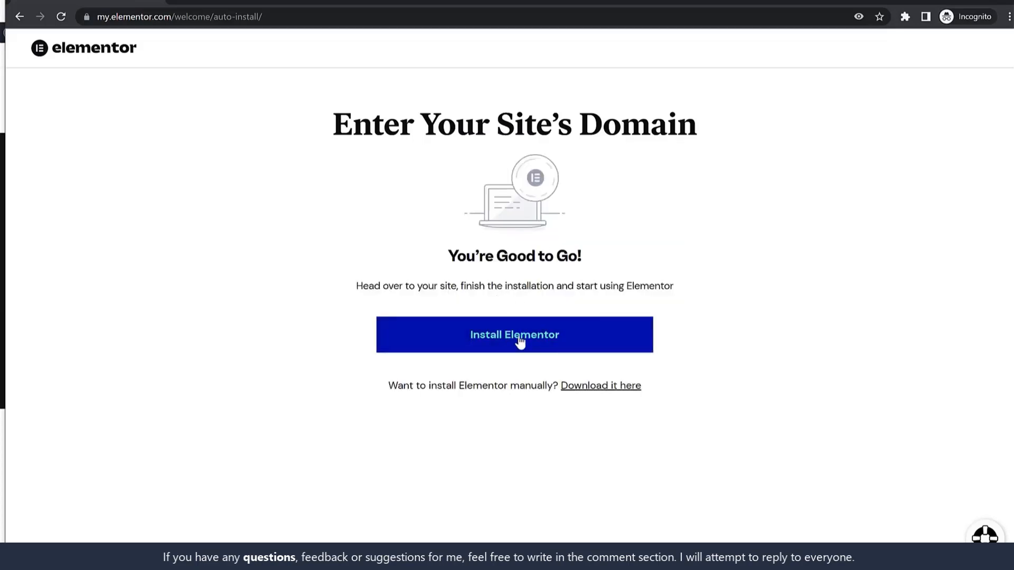
click(522, 342)
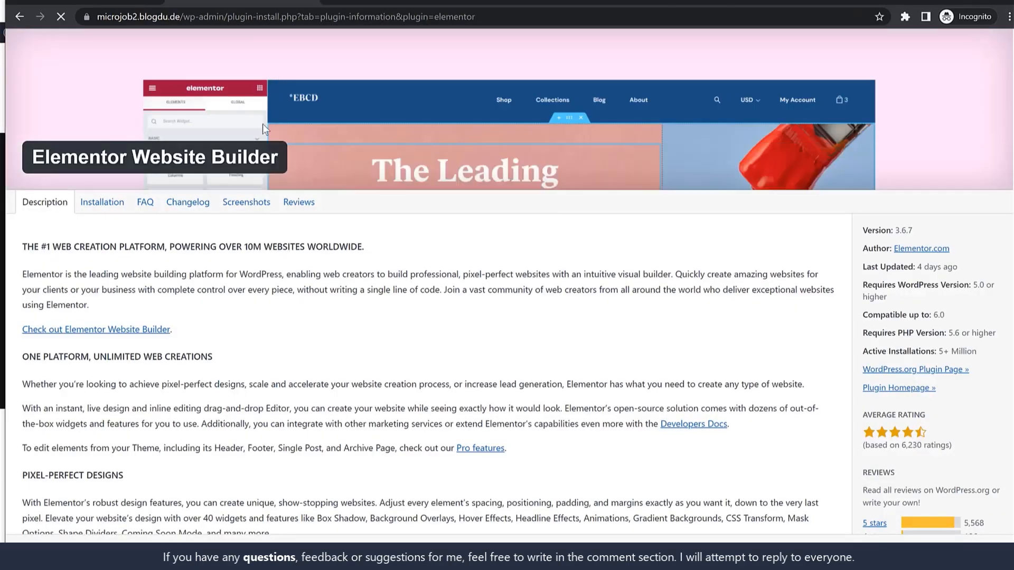
Step: Activate the newly installed Elementor Website Builder 3.6.7 plugin and go to the Dashboard
scroll(547, 287, down, 3)
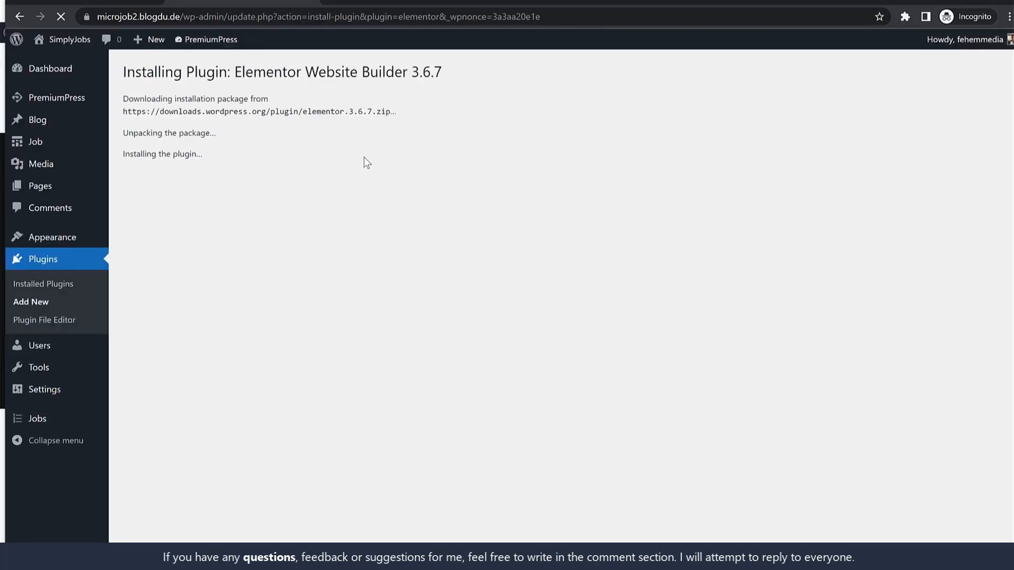
click(155, 198)
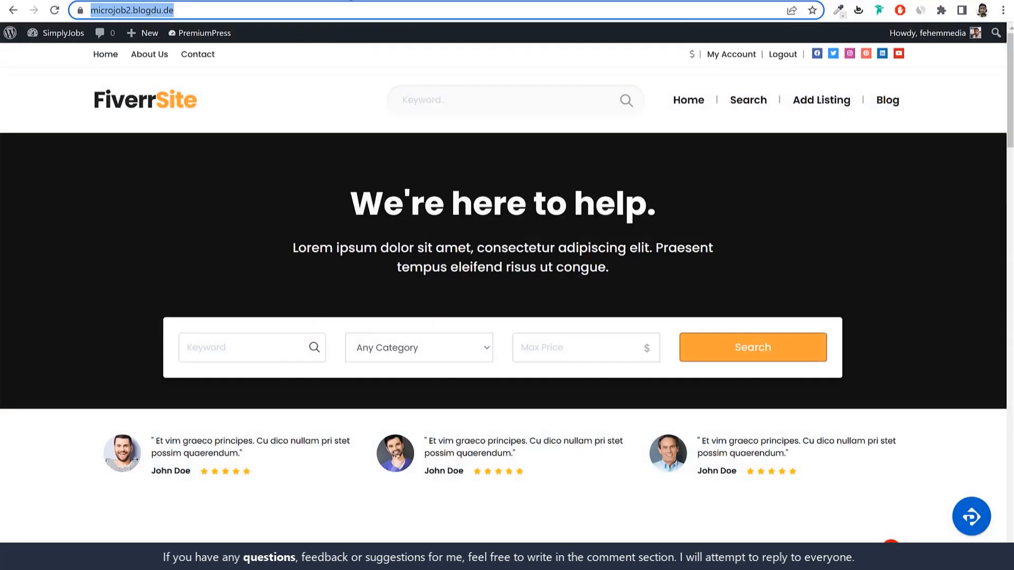
click(74, 45)
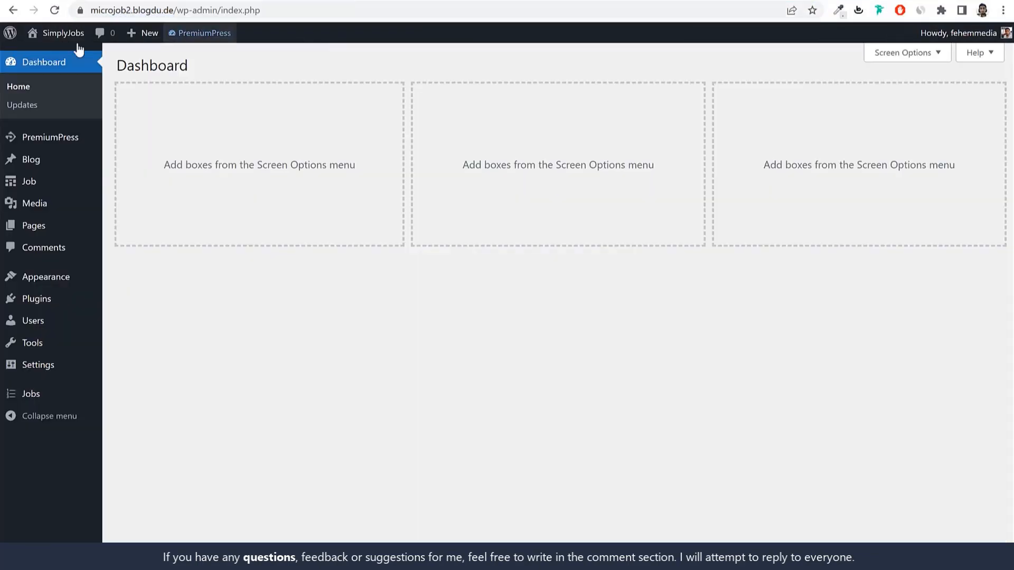
Step: Open the Home Page for editing from PremiumPress Design > Edit Pages
click(37, 299)
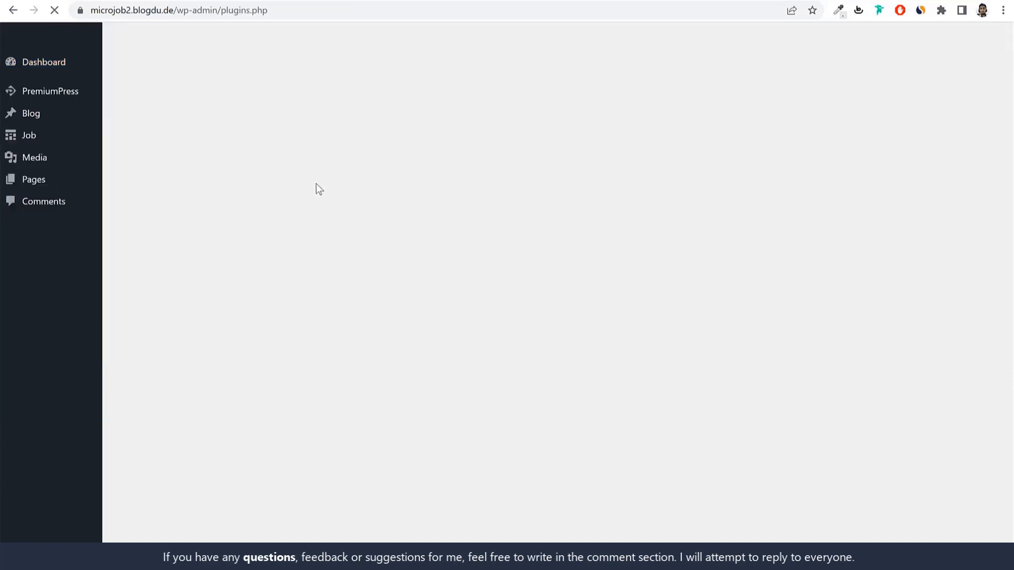
click(528, 106)
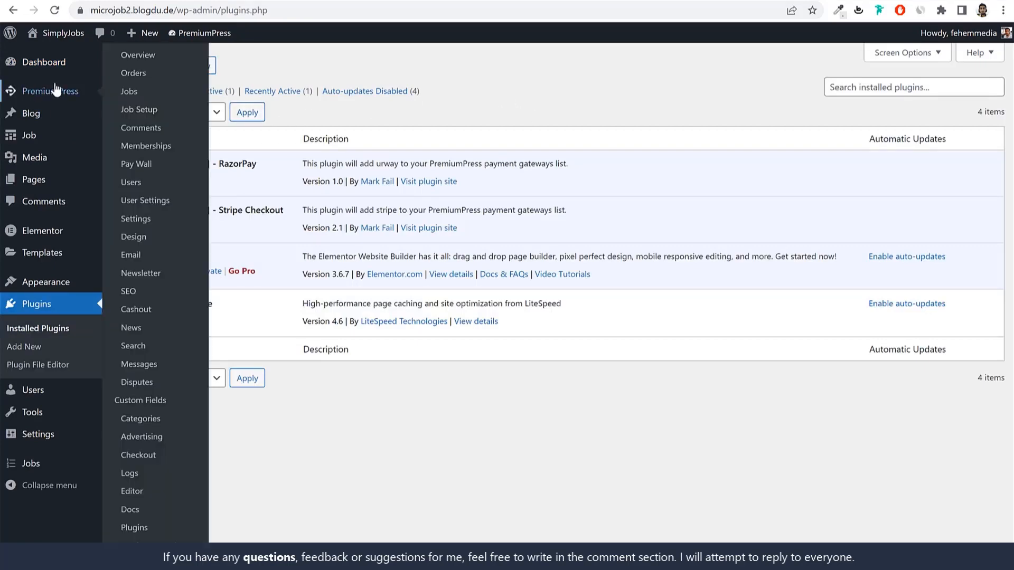
click(57, 90)
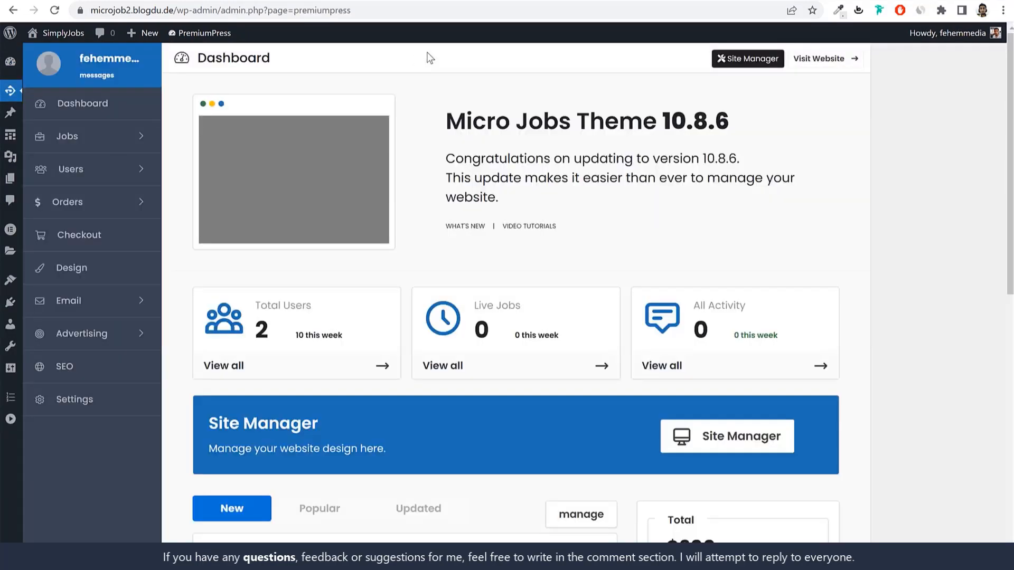
click(82, 268)
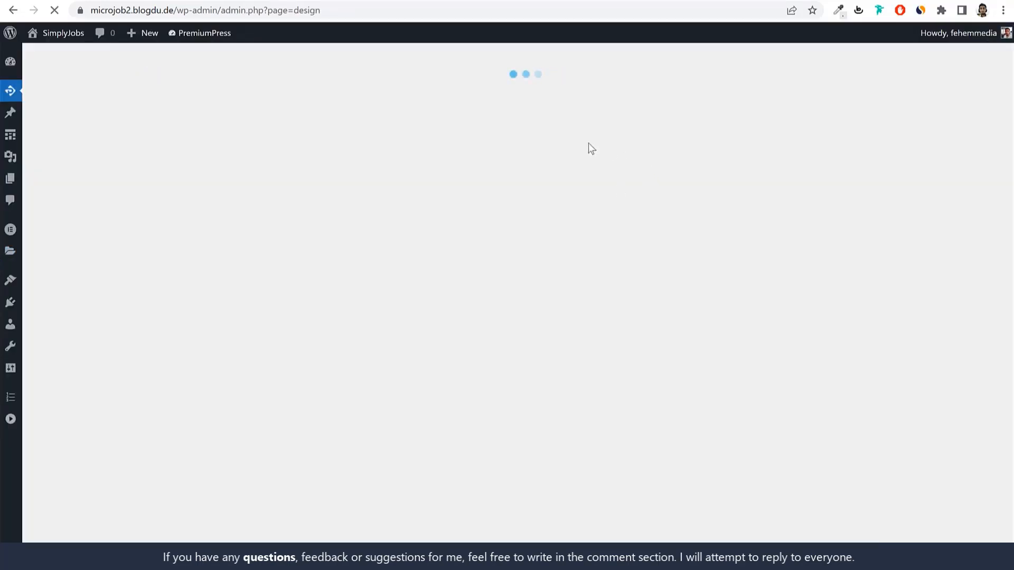
mouse_move(557, 124)
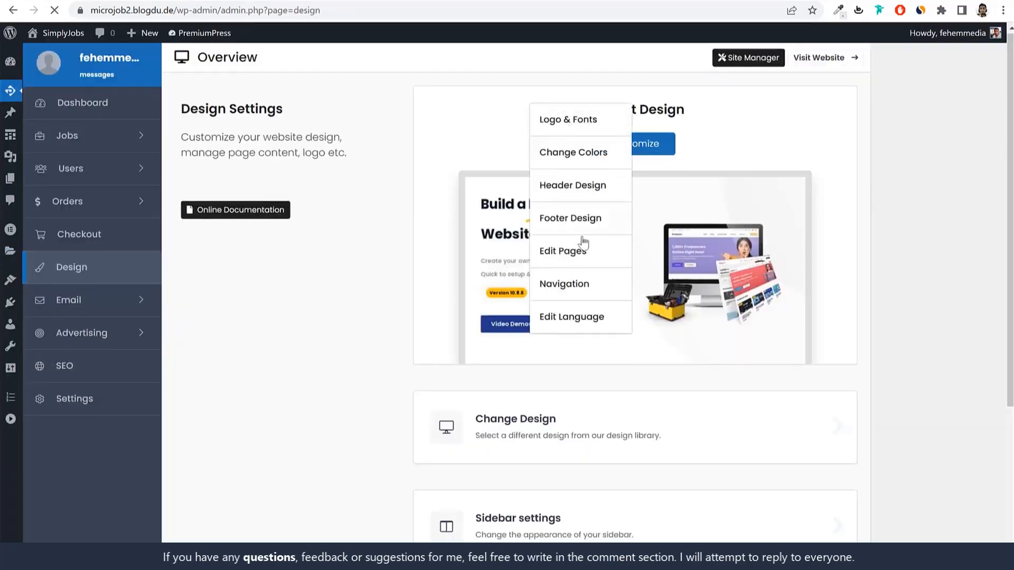
click(578, 256)
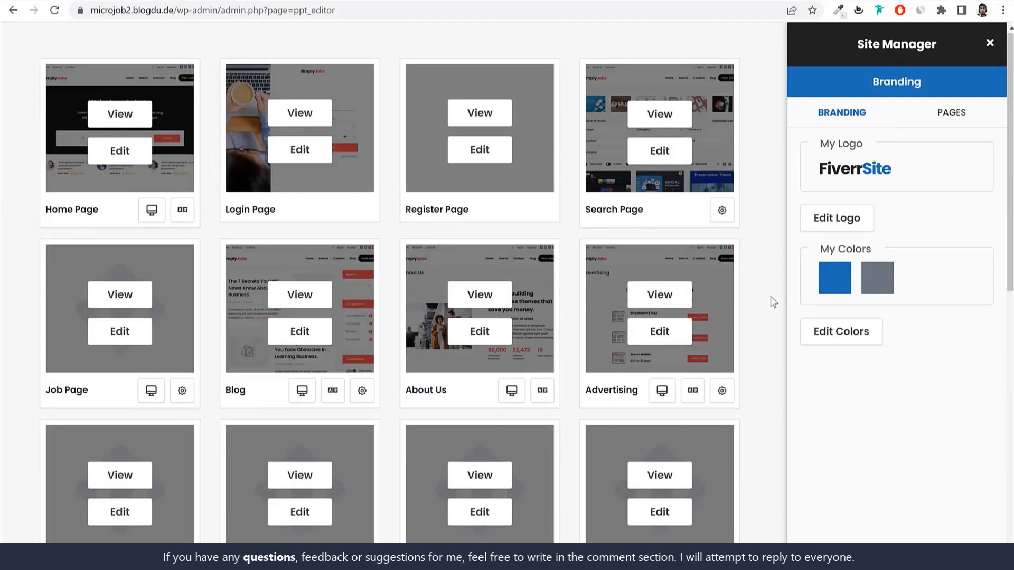
click(129, 160)
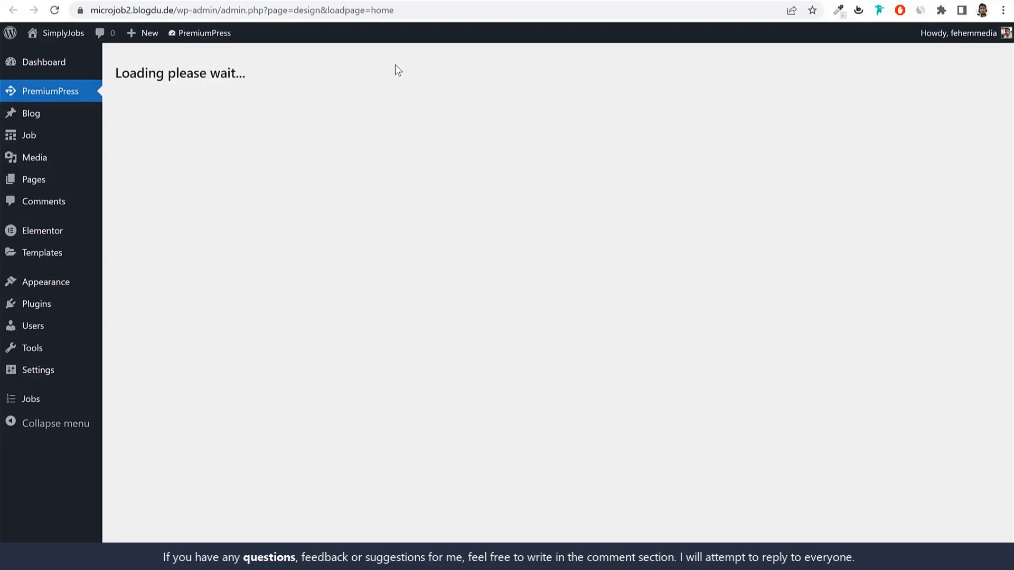
Step: Close the Navigator panel and dismiss the new notification popup
scroll(547, 330, down, 8)
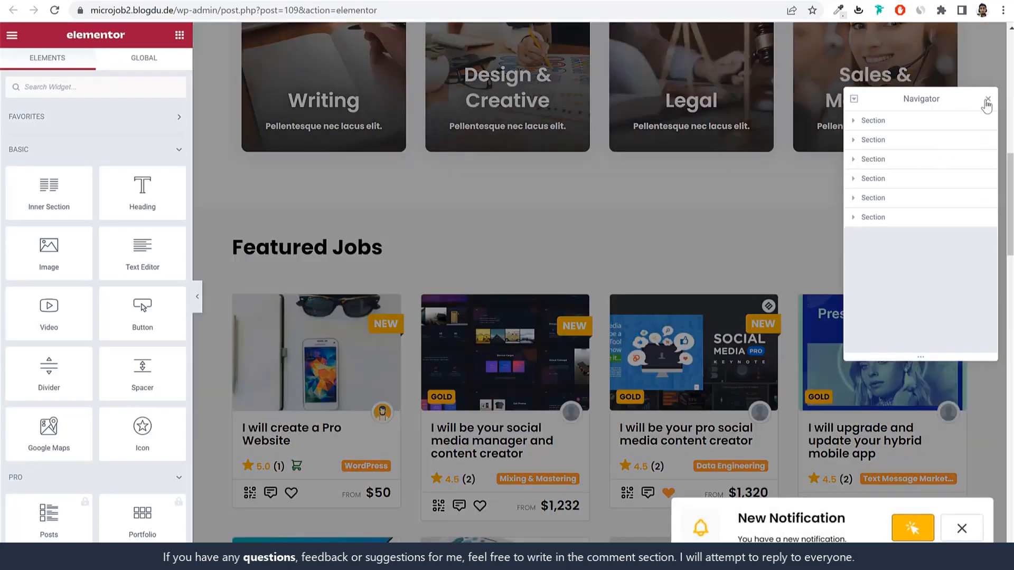
click(987, 99)
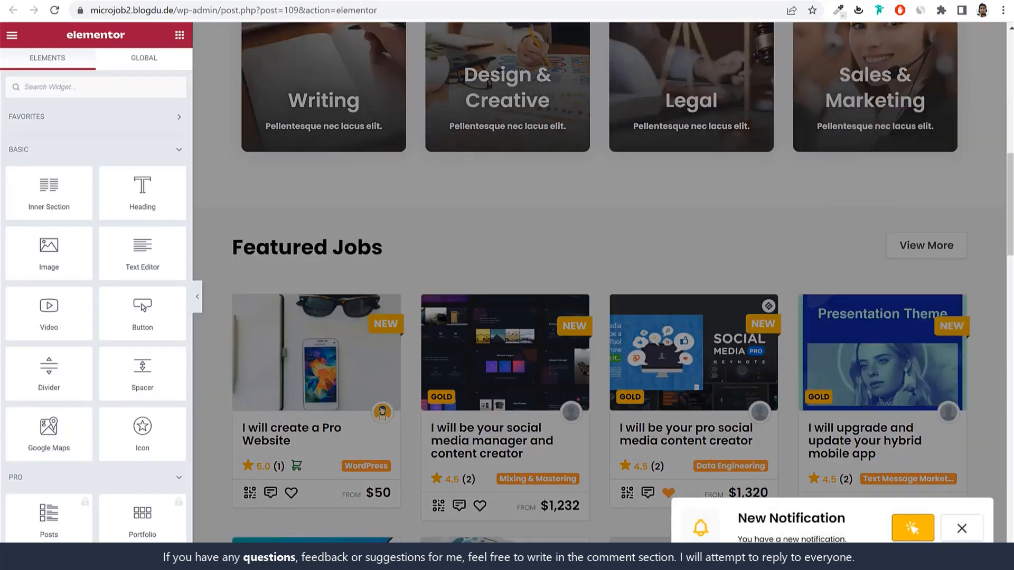
click(966, 528)
scroll(905, 502, up, 10)
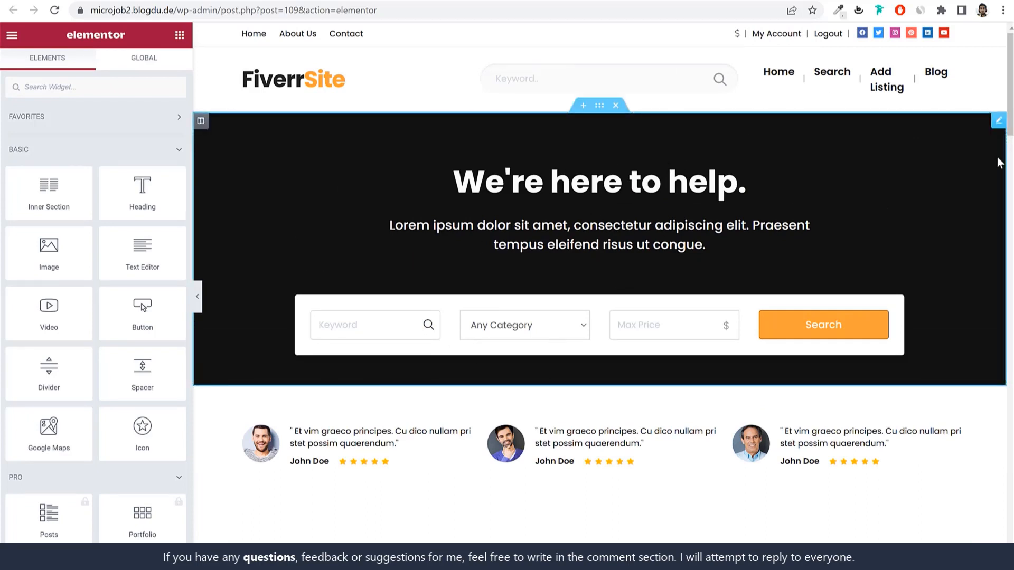
Step: Open the hero section's settings and focus its Title Text field
click(999, 121)
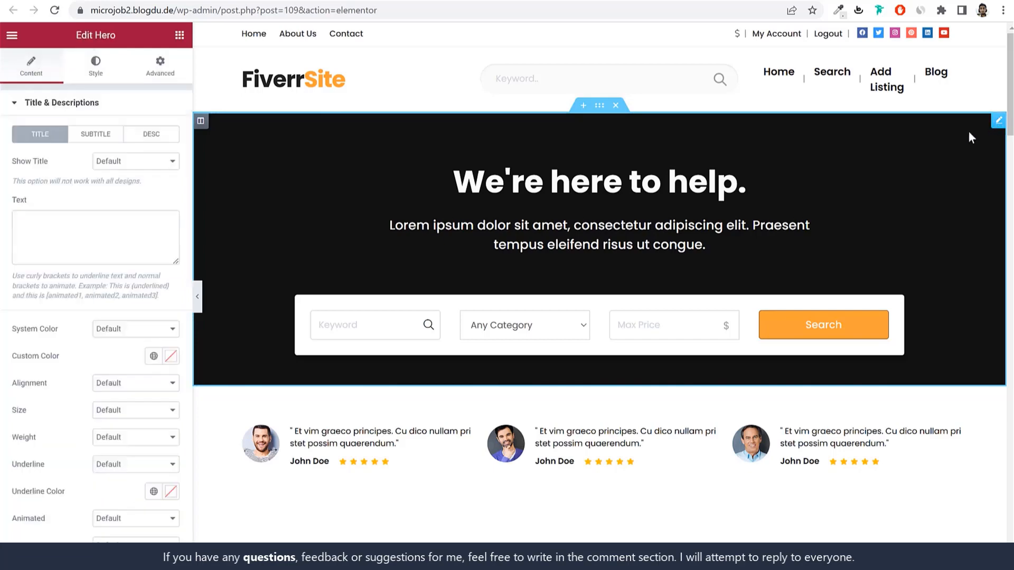
click(100, 222)
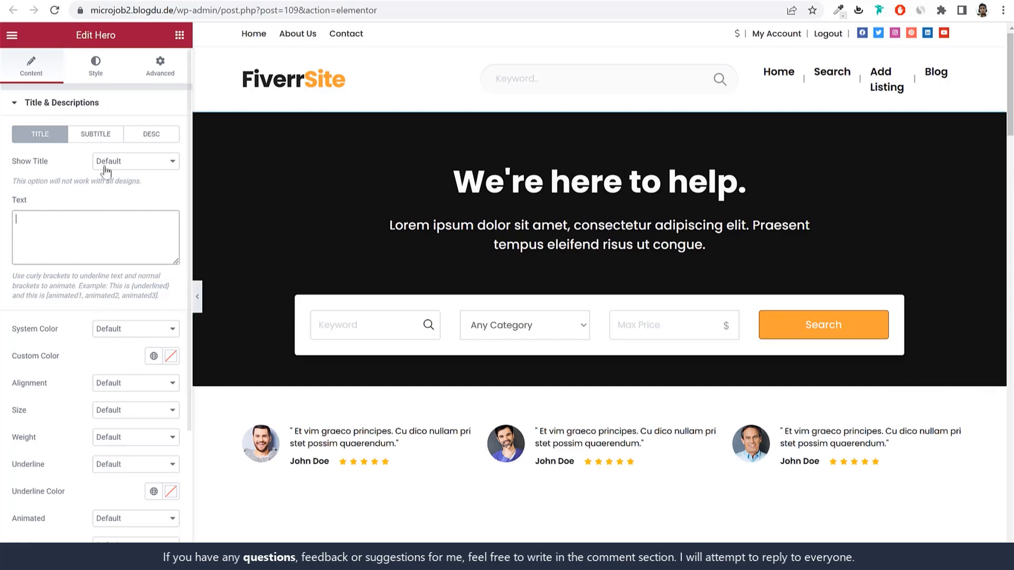
click(101, 134)
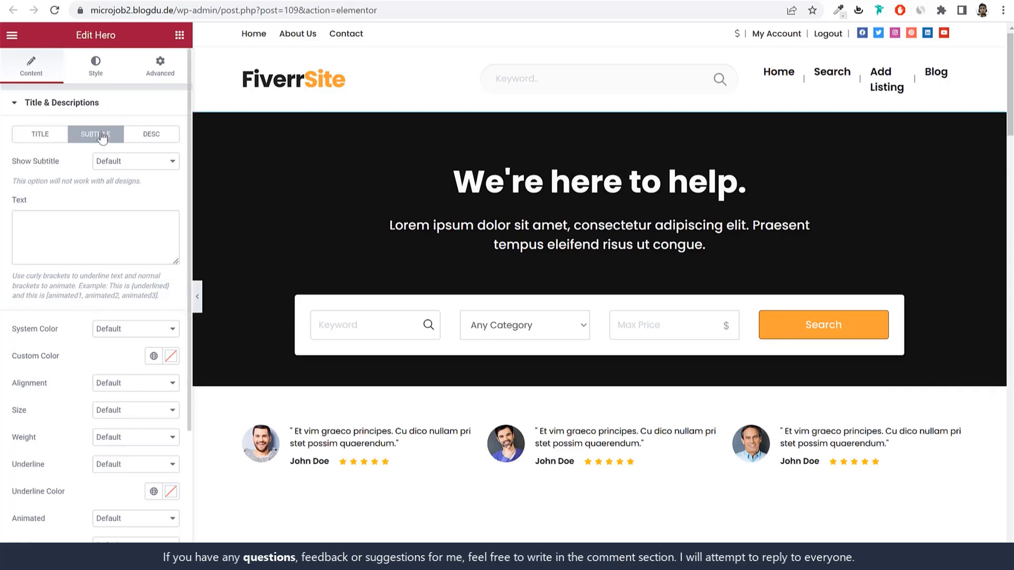
click(52, 138)
click(101, 245)
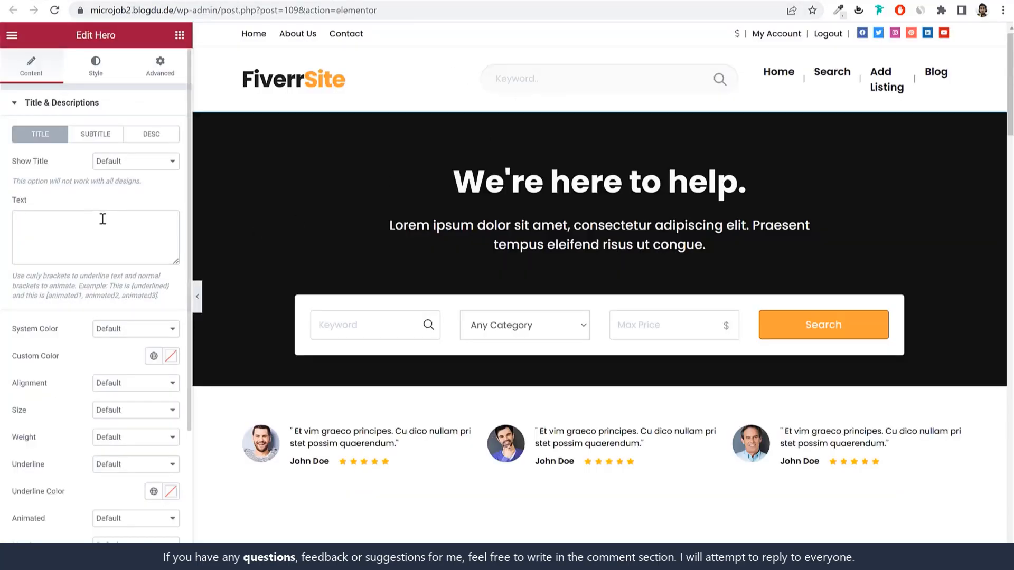
Step: Change the hero title text to 'Fiverr MicroJob'
click(101, 222)
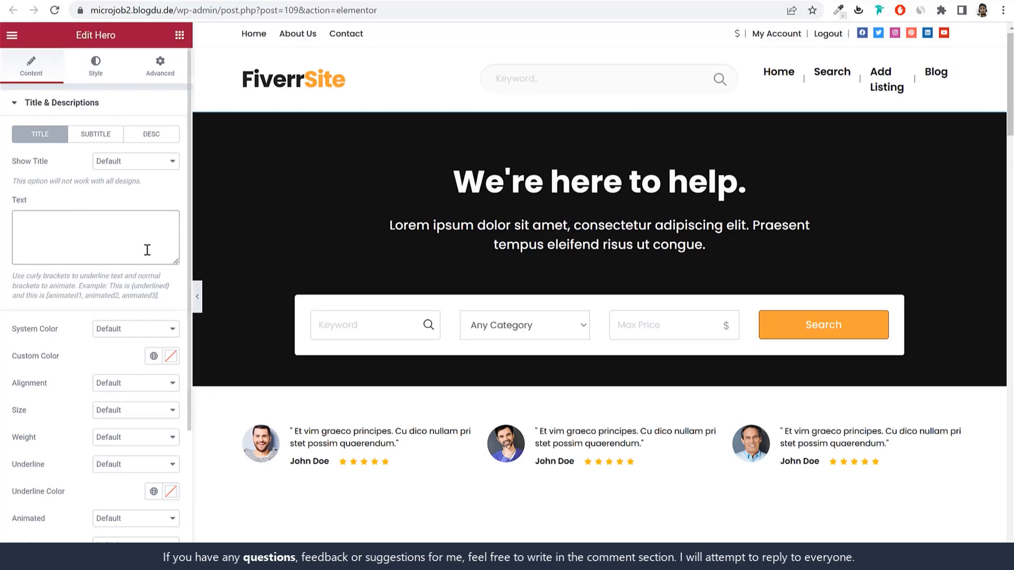
text(F)
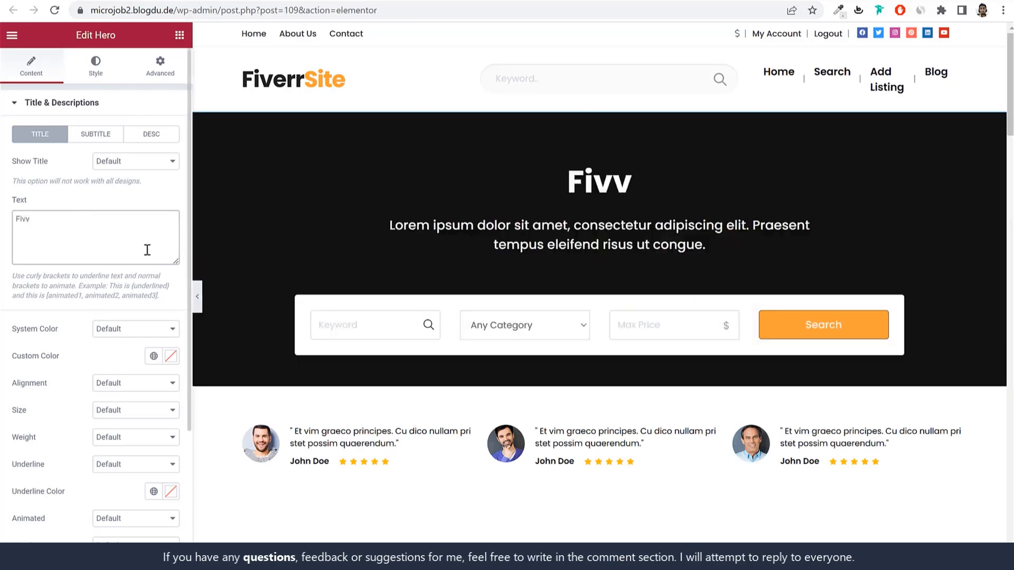
text(iverr MicroJ)
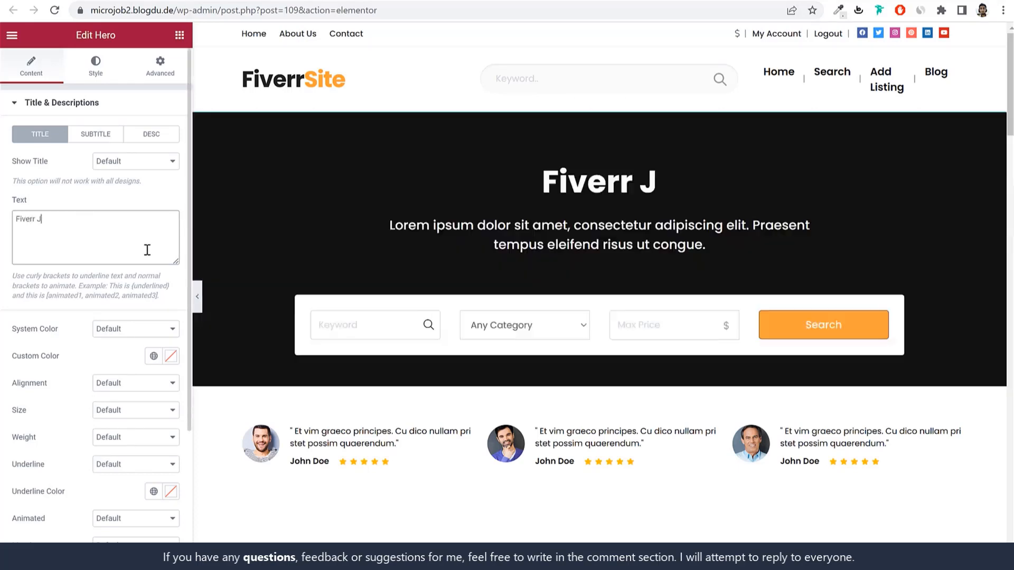
key(BackSpace)
text(MicroJob)
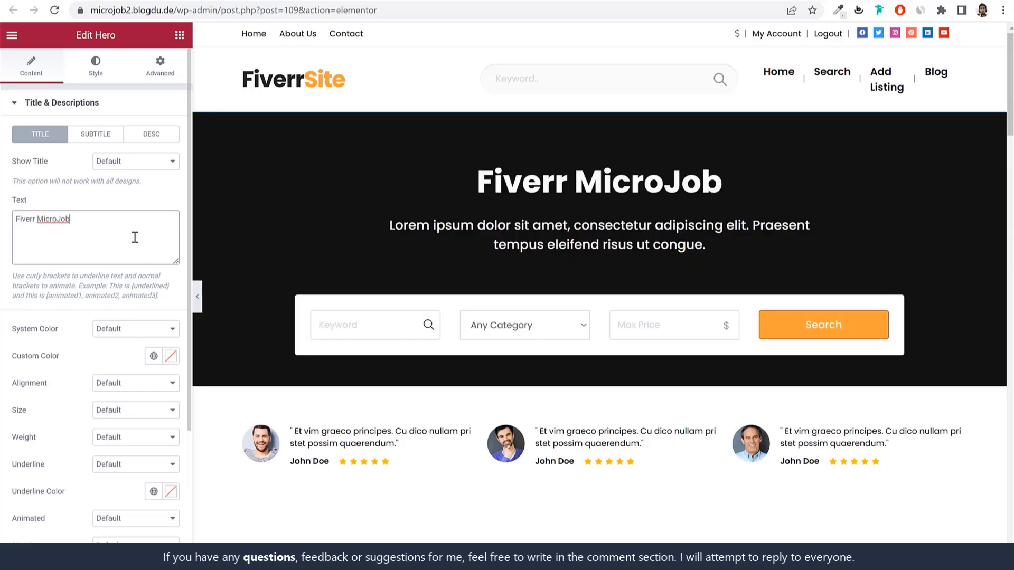
Step: Look through the hero title and subtitle settings, leaving the subtitle empty
click(94, 107)
click(92, 107)
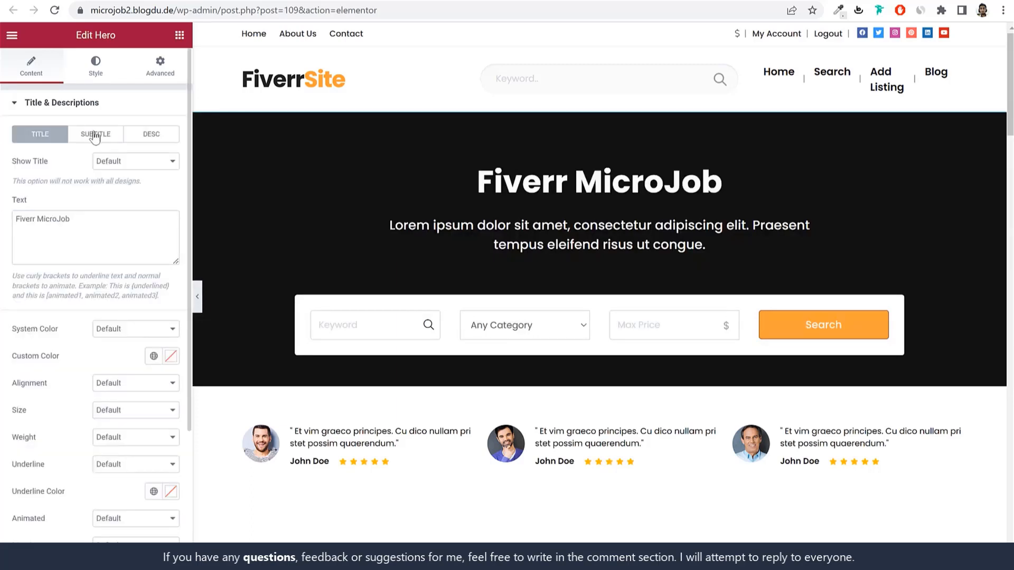
click(94, 135)
click(34, 211)
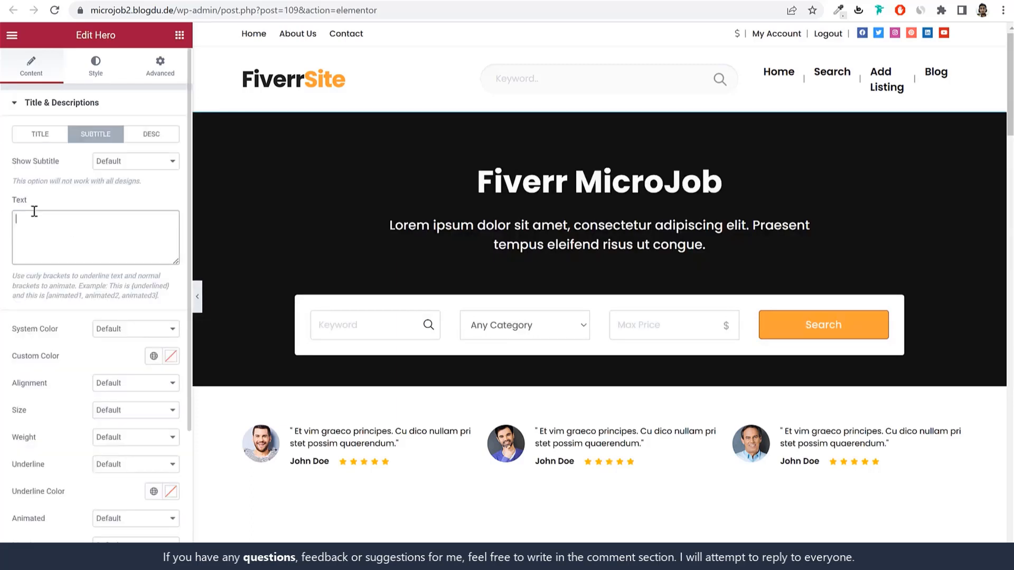
click(47, 134)
Step: Try Extra Large for the hero title size, then reset it to Default
scroll(104, 366, down, 3)
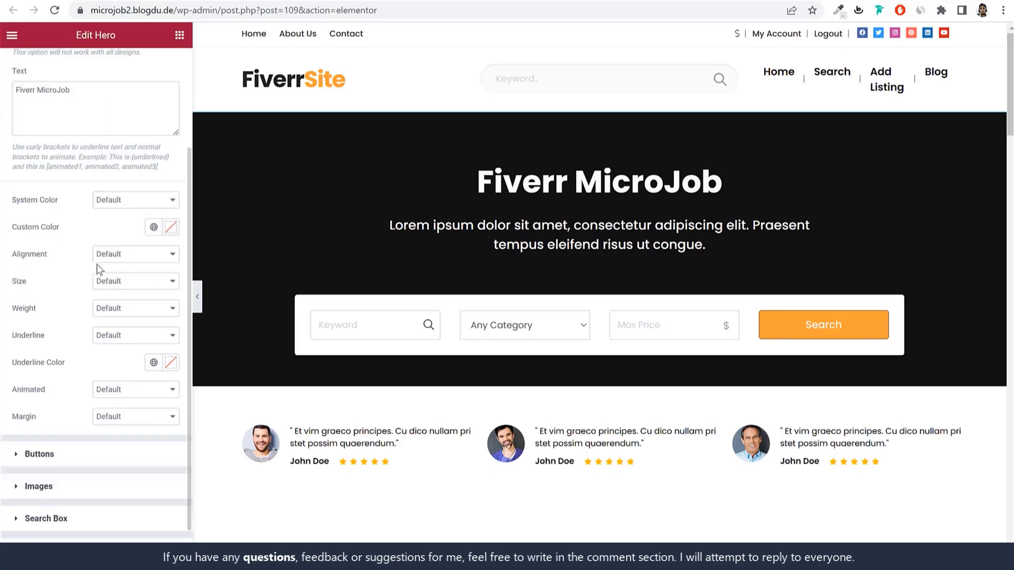
click(119, 284)
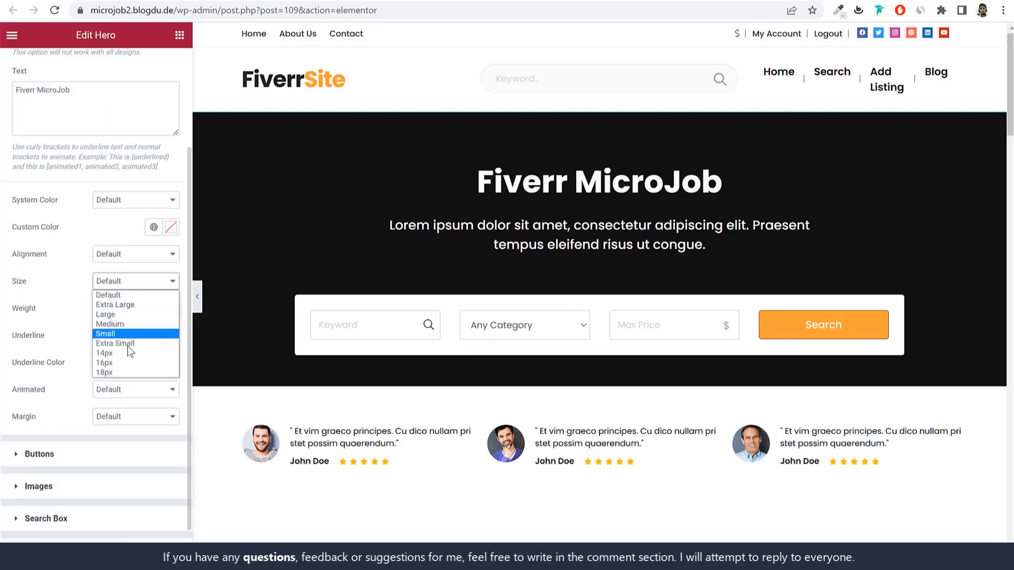
click(133, 305)
click(136, 257)
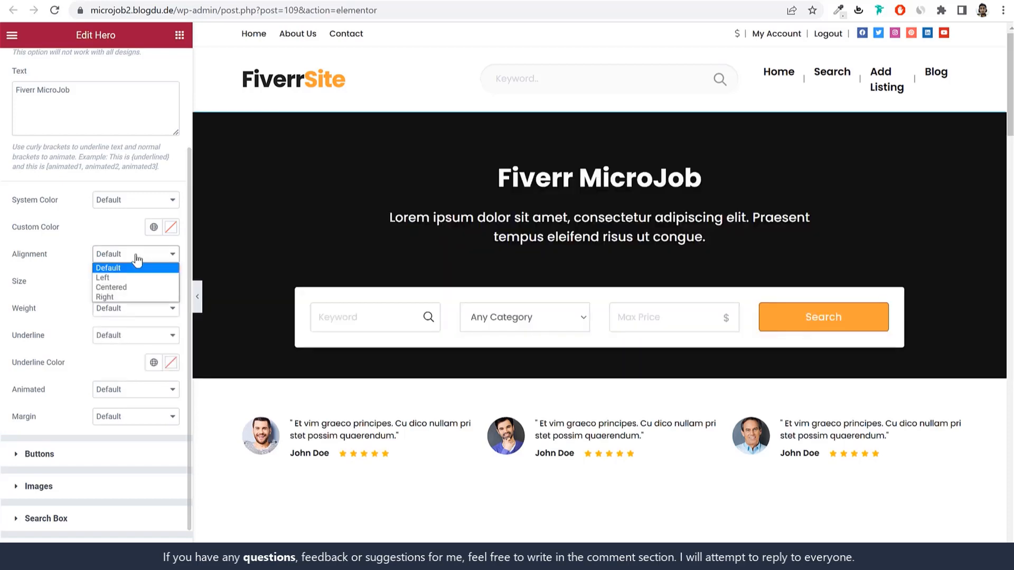
click(136, 255)
click(119, 283)
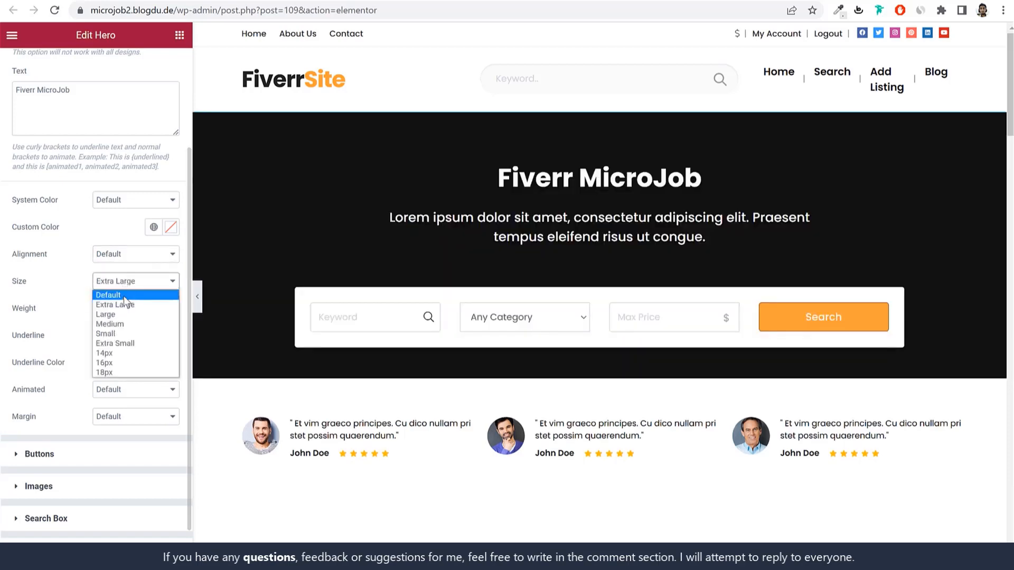
click(123, 295)
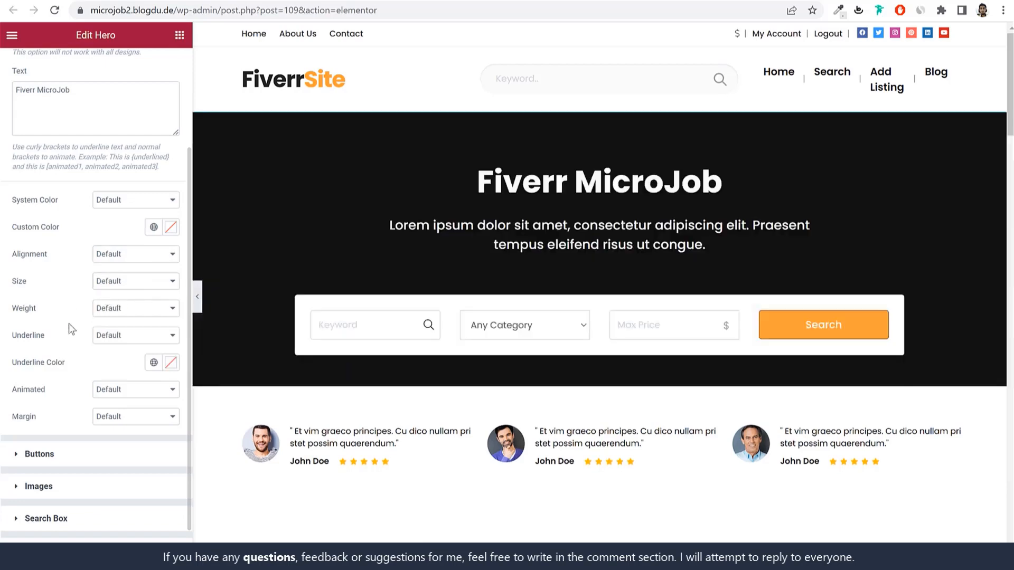
Step: Try the Typed and Zoom title animations, then set the animation back to Default
click(128, 393)
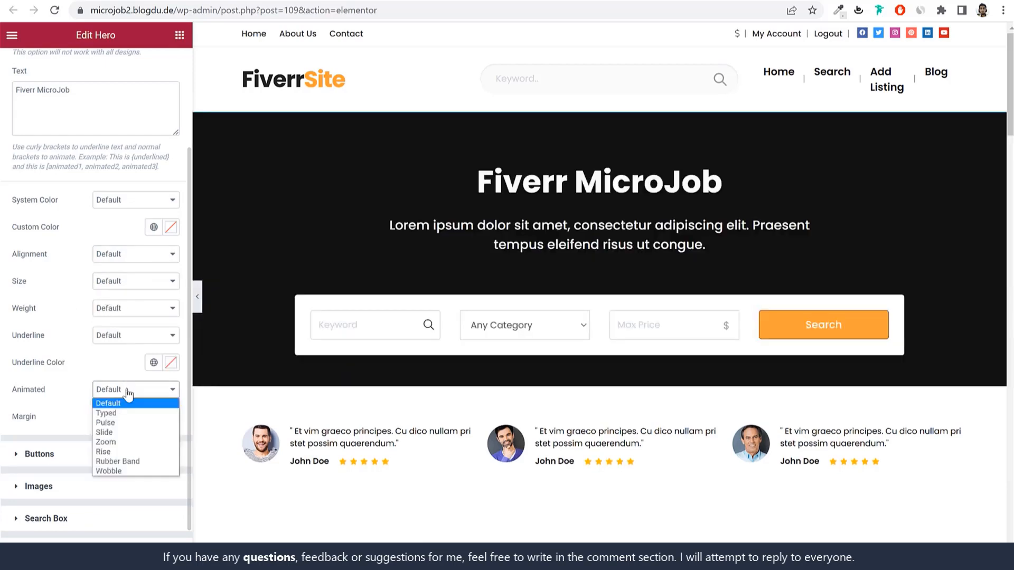
click(123, 416)
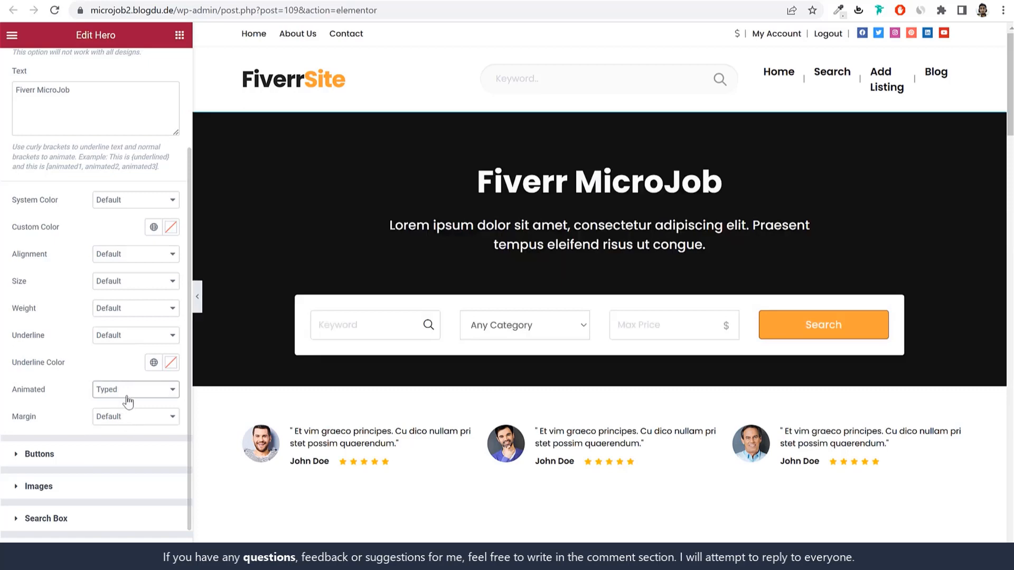
click(130, 394)
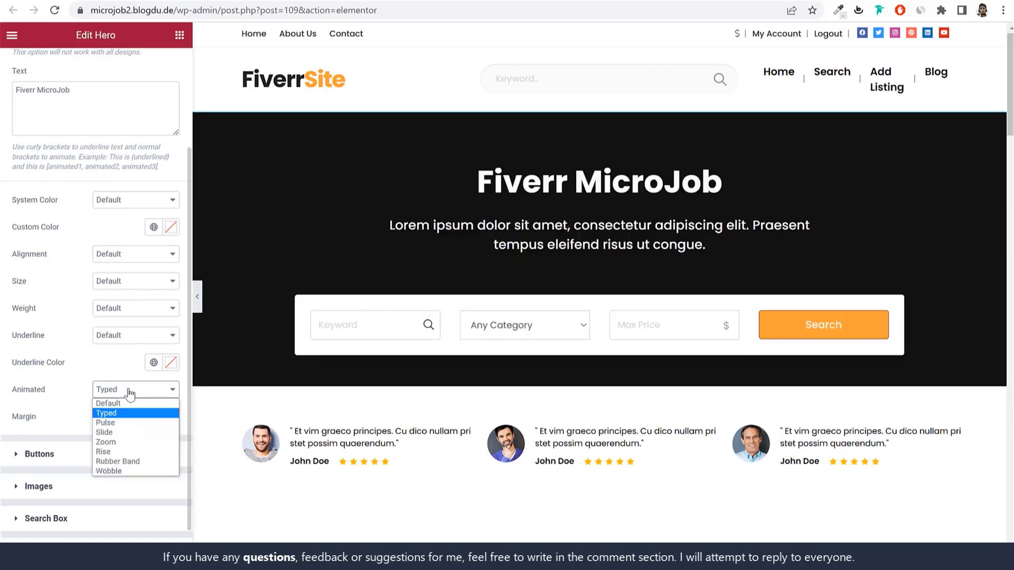
click(128, 438)
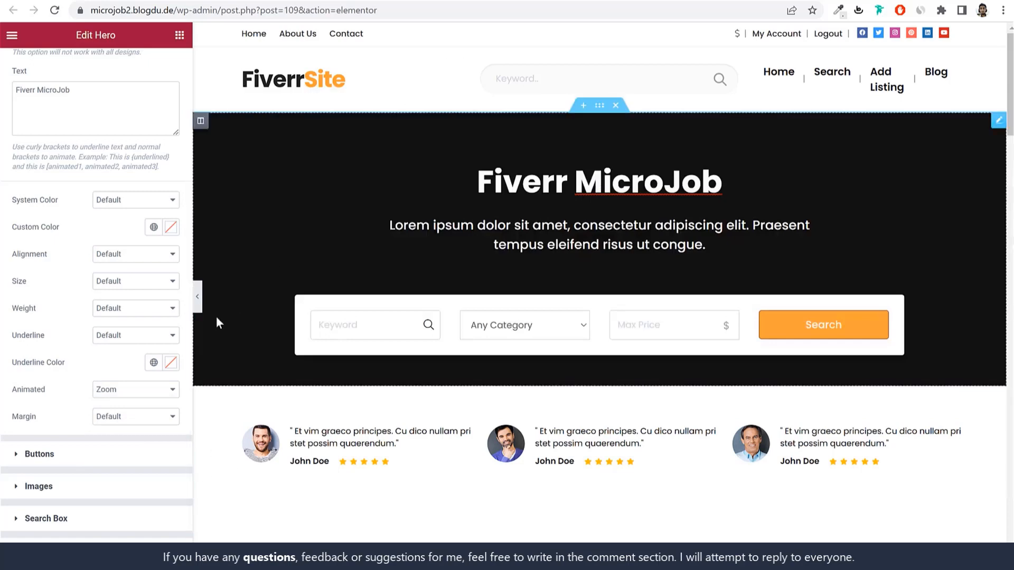
click(135, 417)
click(131, 429)
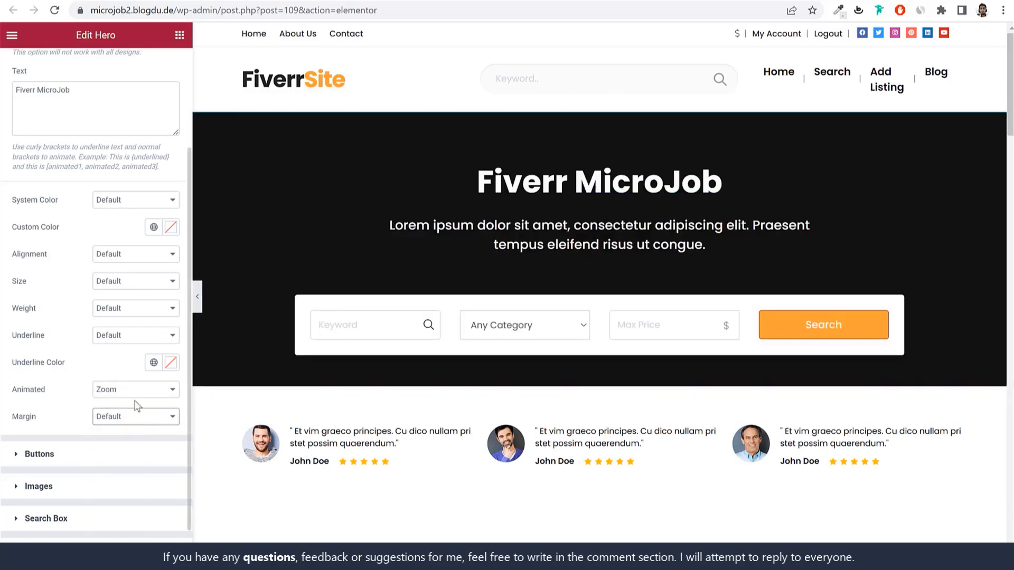
click(135, 390)
click(108, 403)
scroll(73, 453, down, 1)
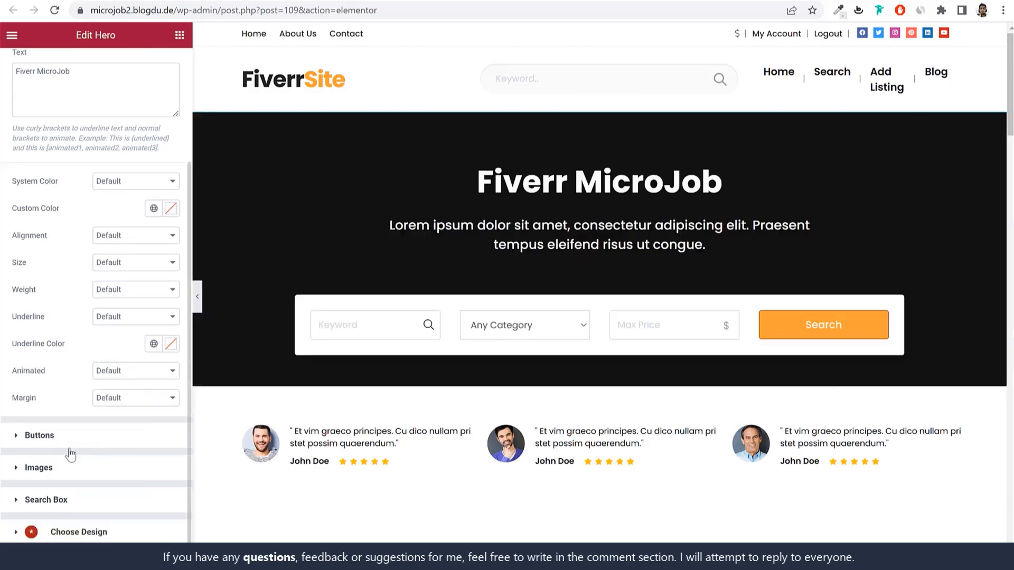
scroll(102, 475, up, 3)
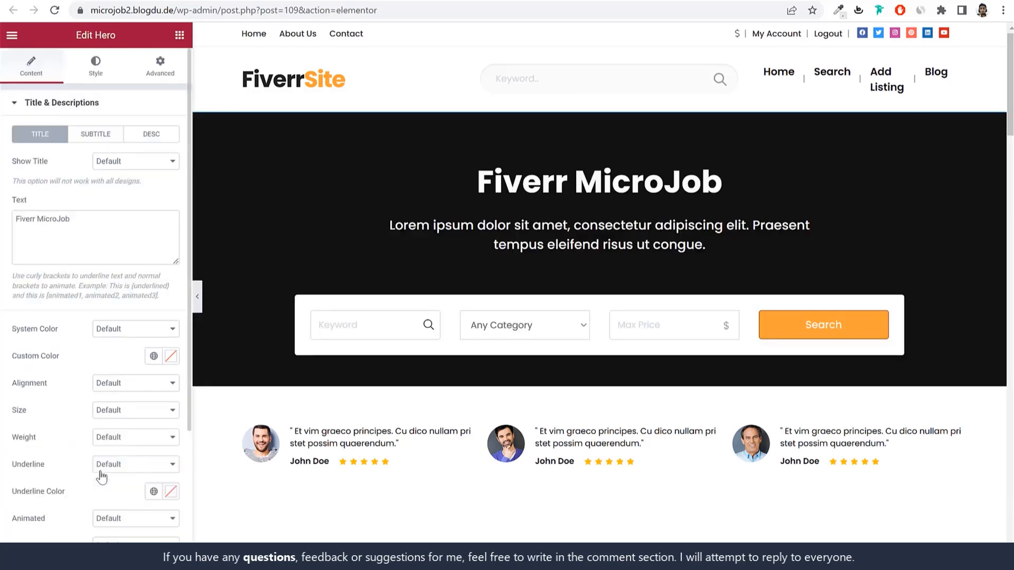
Step: Set the hero background colour to Gradient 2 - Green after trying the grey gradient
click(98, 70)
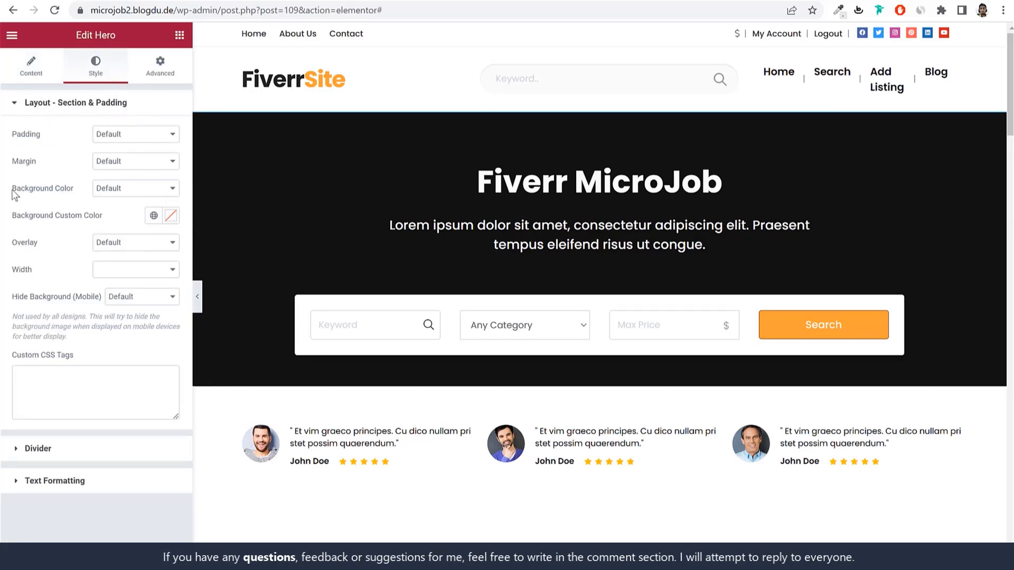
drag(14, 194, 77, 192)
click(132, 188)
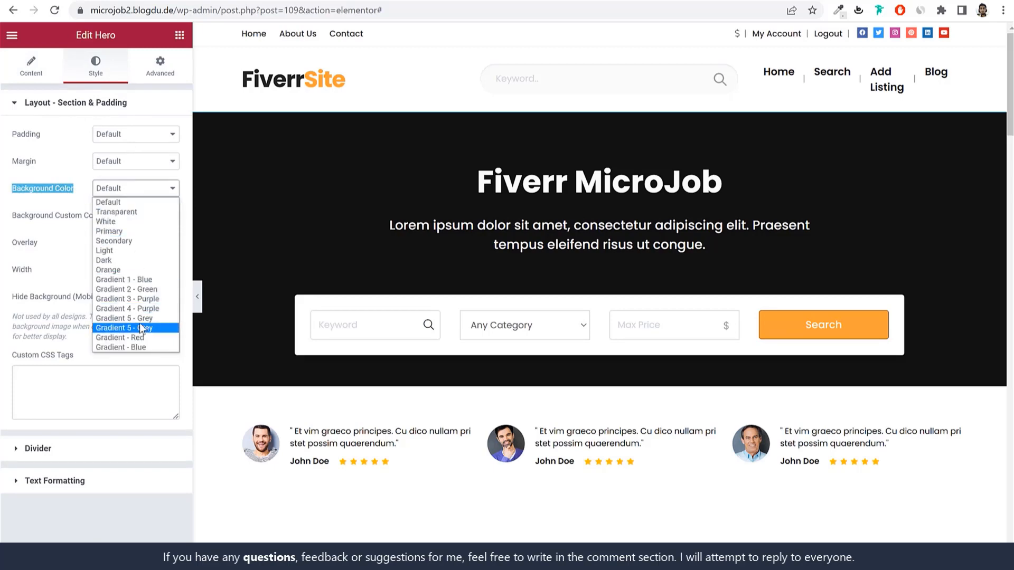
click(151, 325)
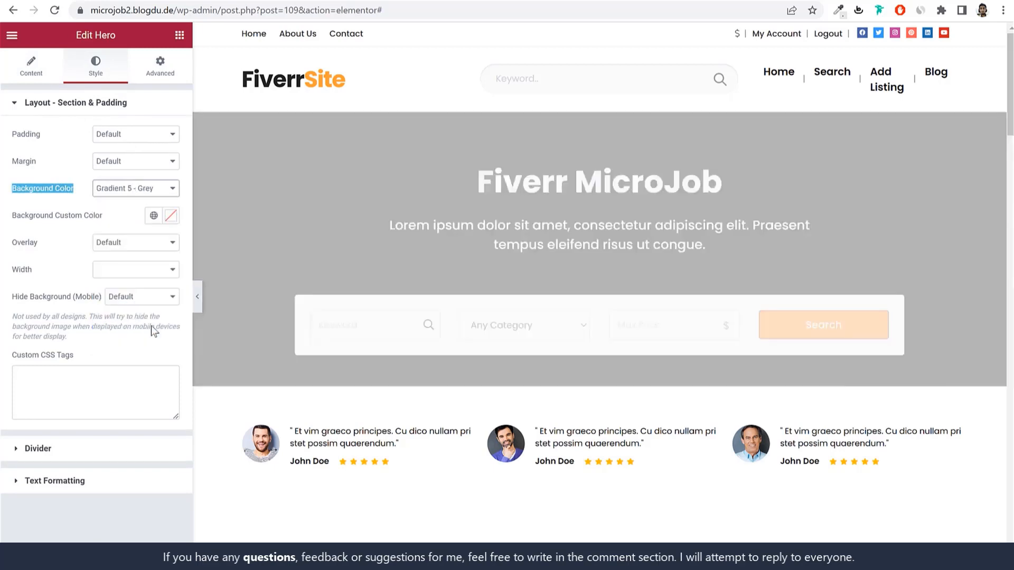
click(135, 191)
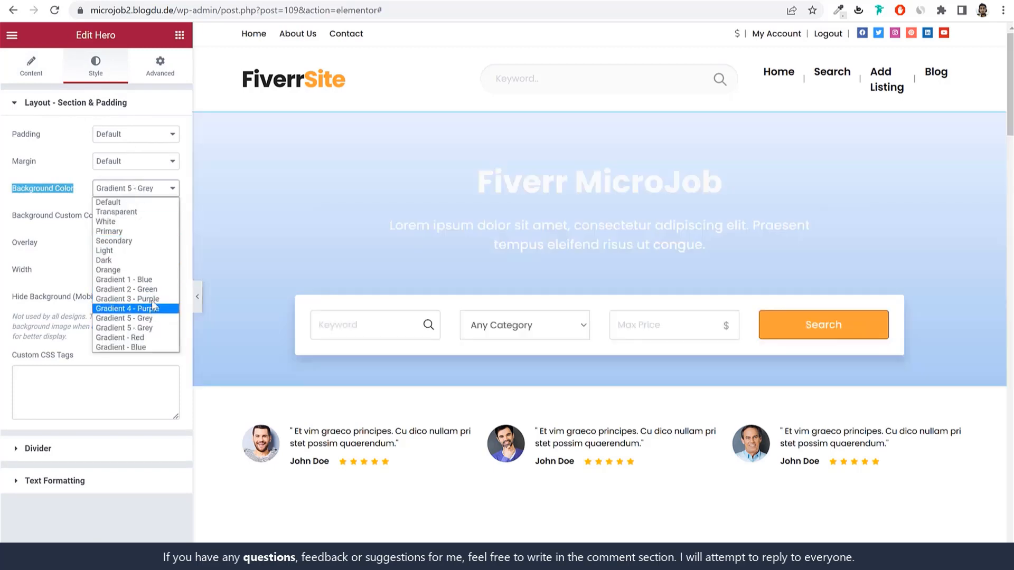
click(154, 288)
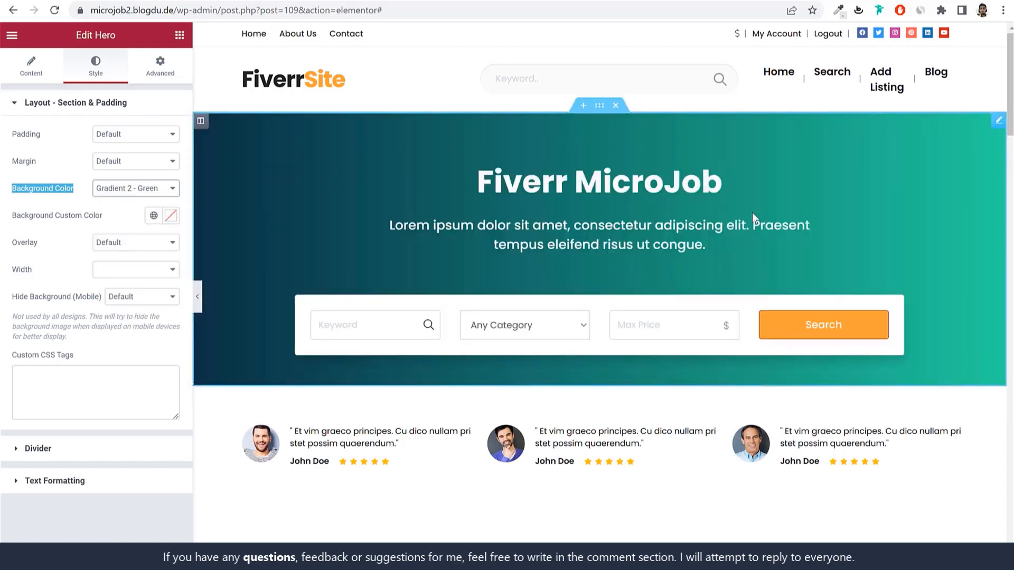
click(122, 191)
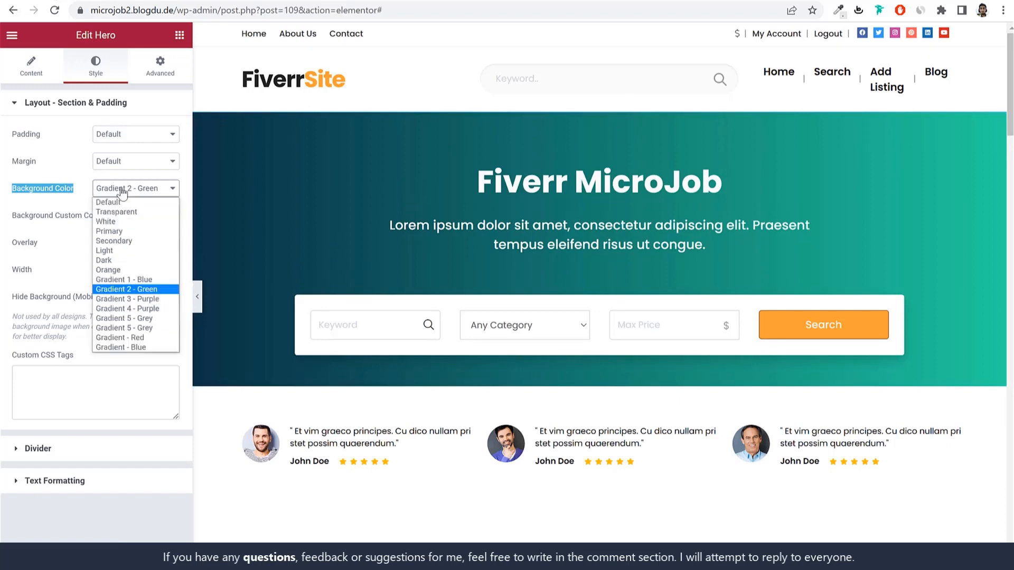
click(122, 193)
Step: Set the hero padding to 20px Padding after trying 120px and 100px
click(134, 138)
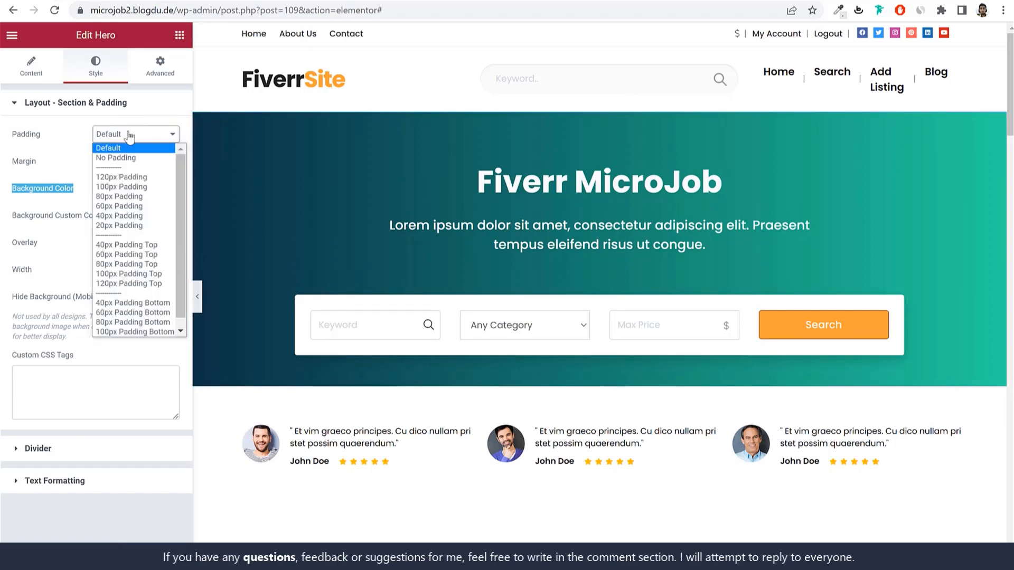
click(130, 177)
click(141, 138)
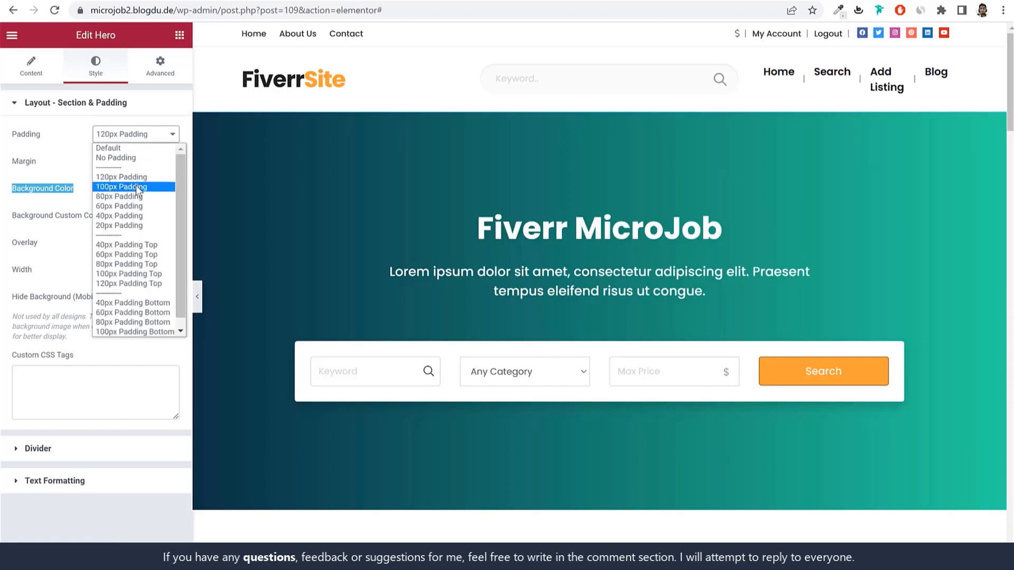
click(134, 176)
click(138, 140)
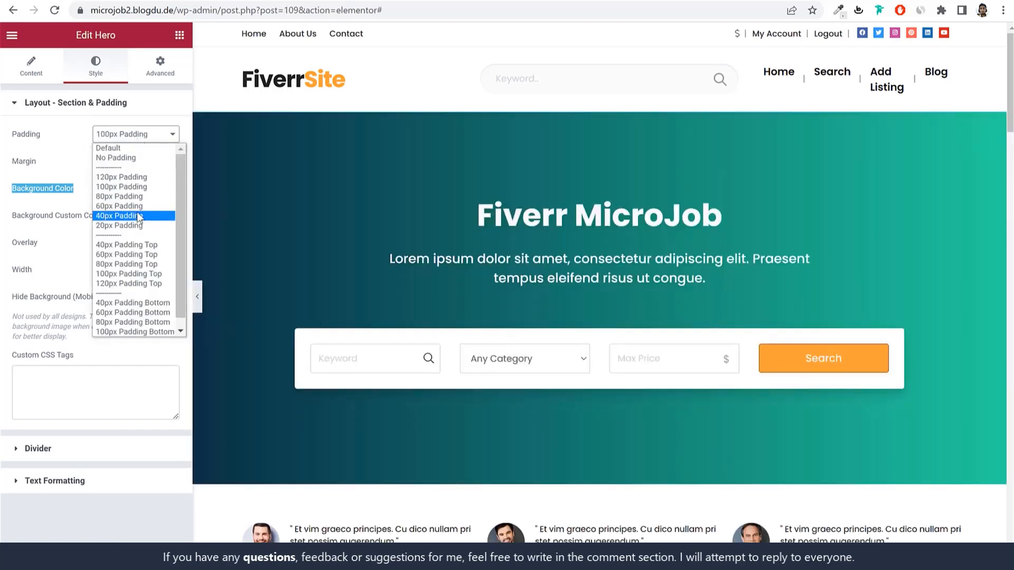
click(132, 226)
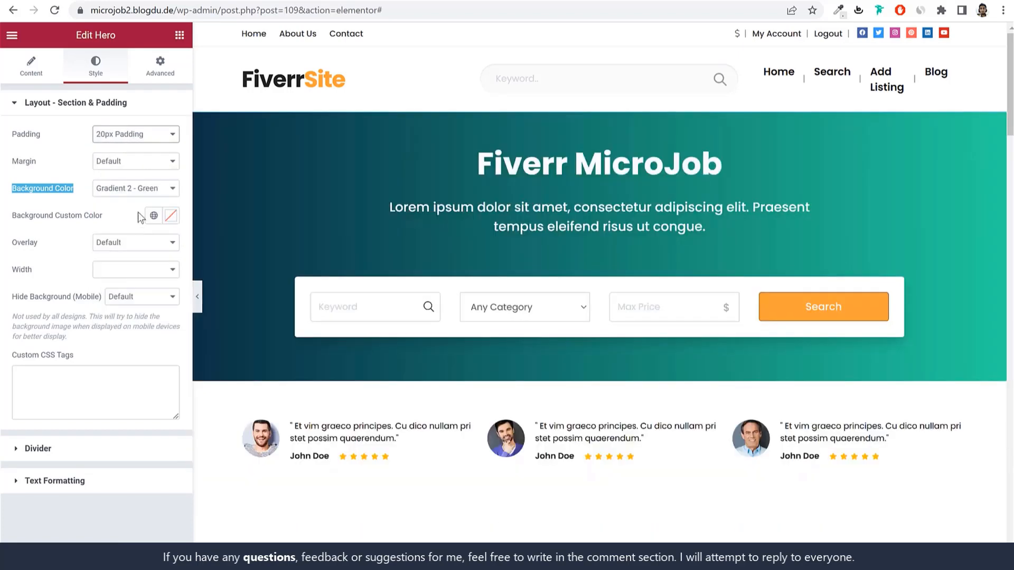
scroll(789, 254, down, 3)
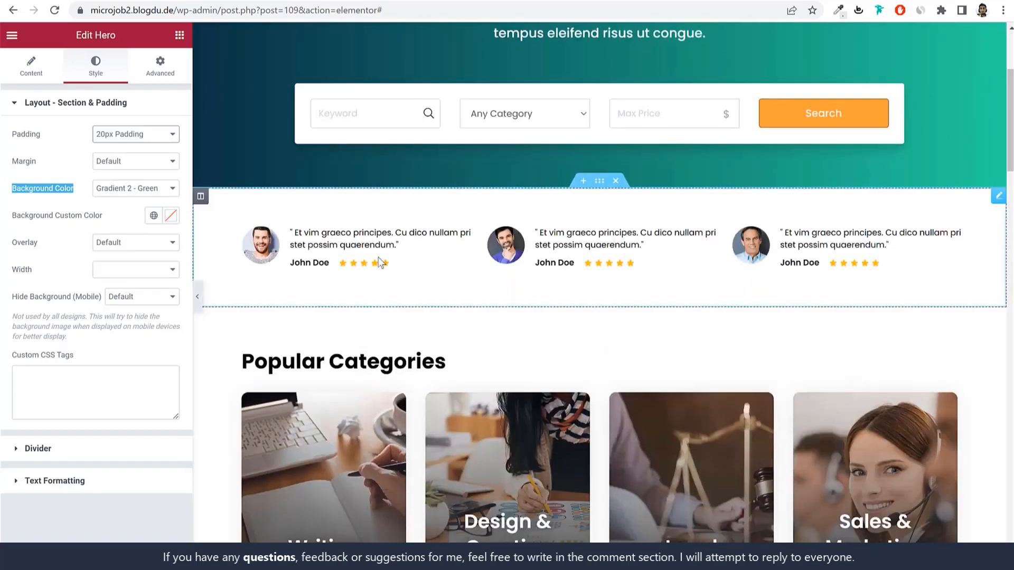
Step: Briefly select the testimonials section, then reselect the hero section
click(433, 282)
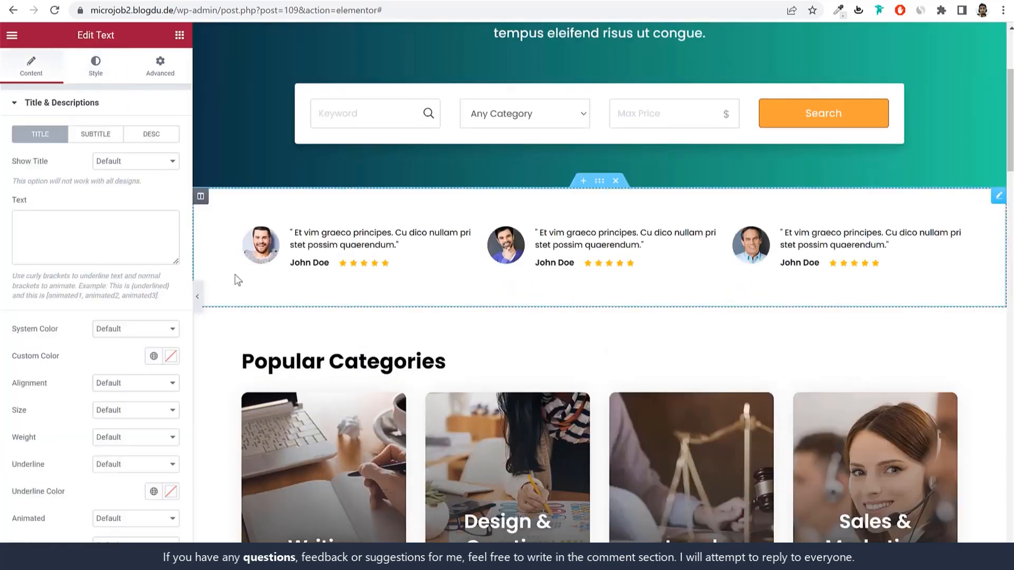
click(70, 105)
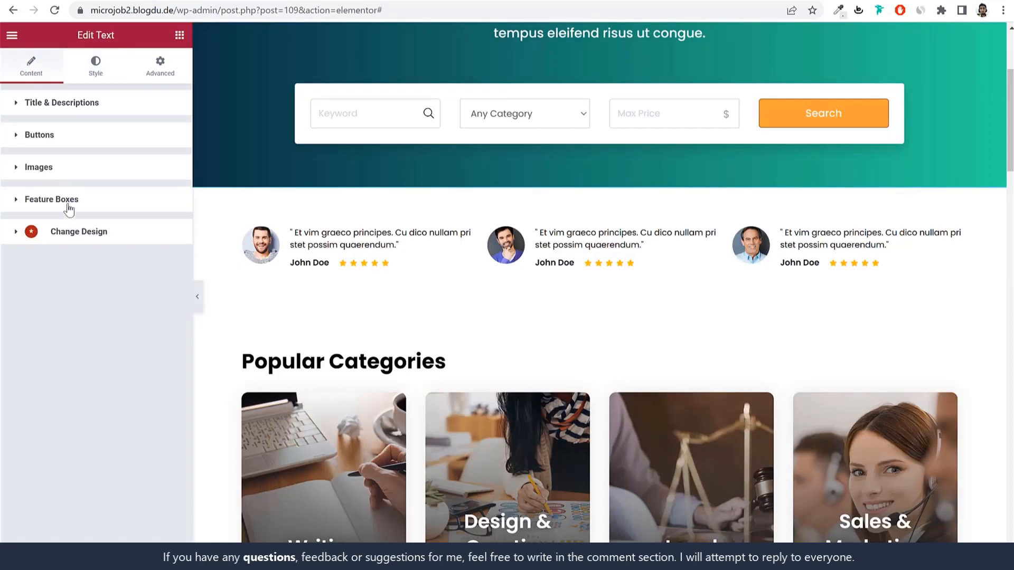
scroll(424, 213, up, 3)
click(340, 198)
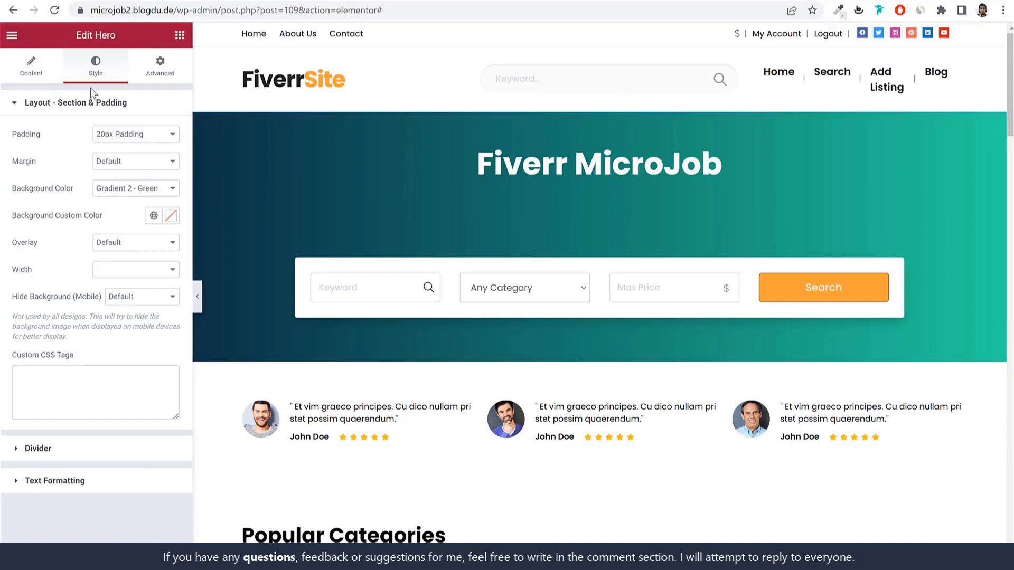
Step: Apply the form-box Hero 5 design to the hero section
click(12, 70)
scroll(103, 391, down, 3)
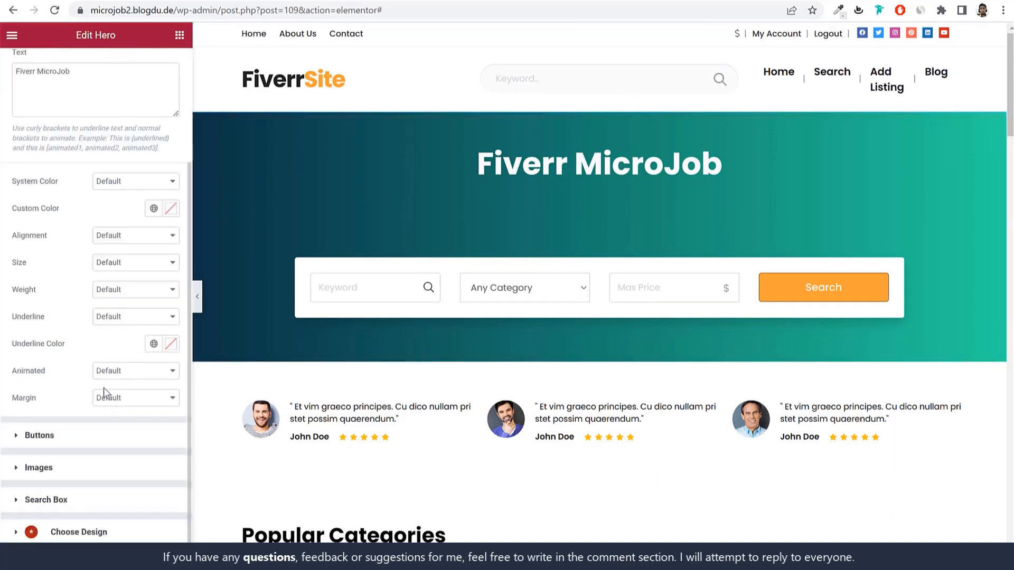
click(77, 502)
click(61, 290)
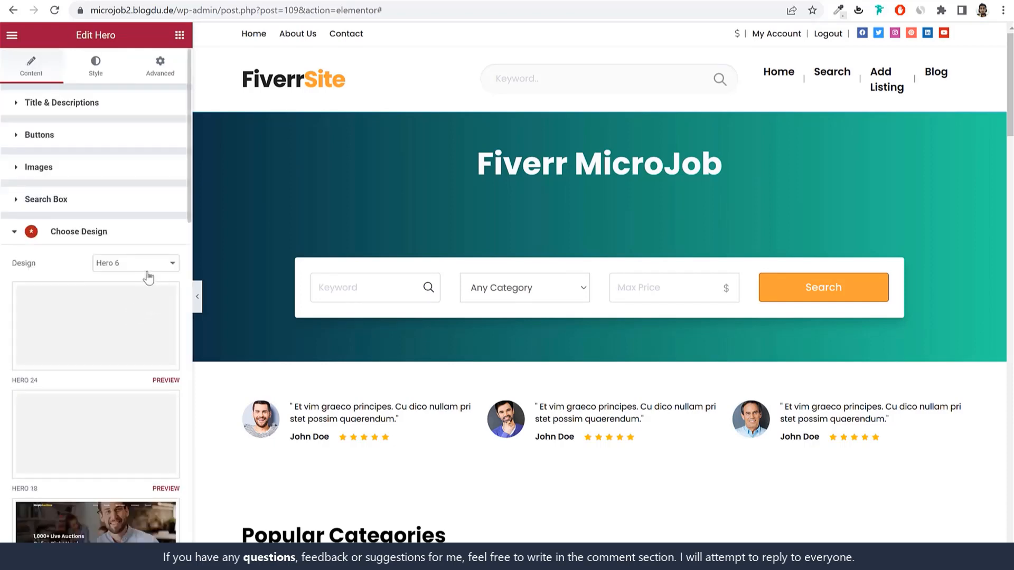
scroll(185, 387, down, 7)
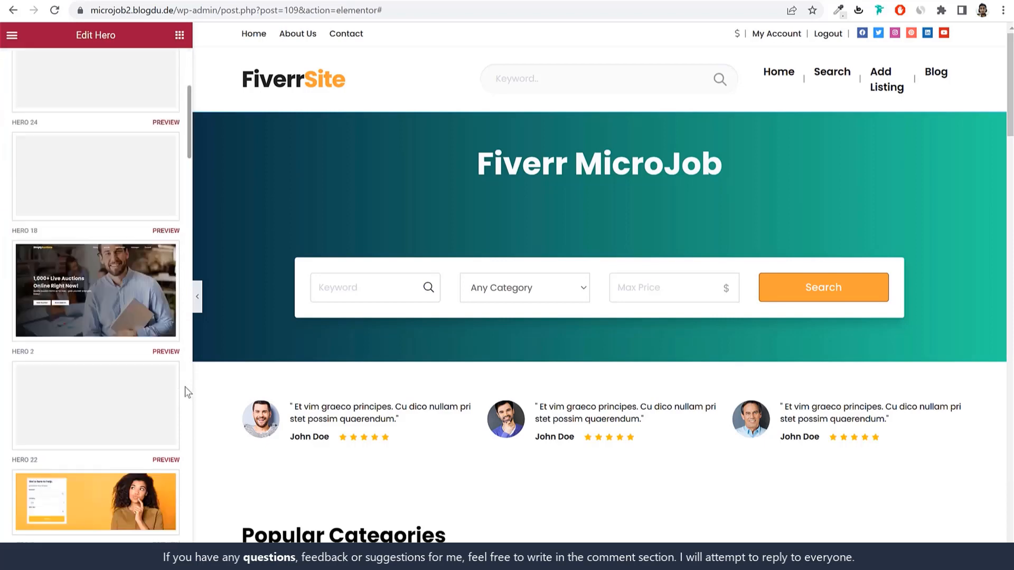
click(76, 391)
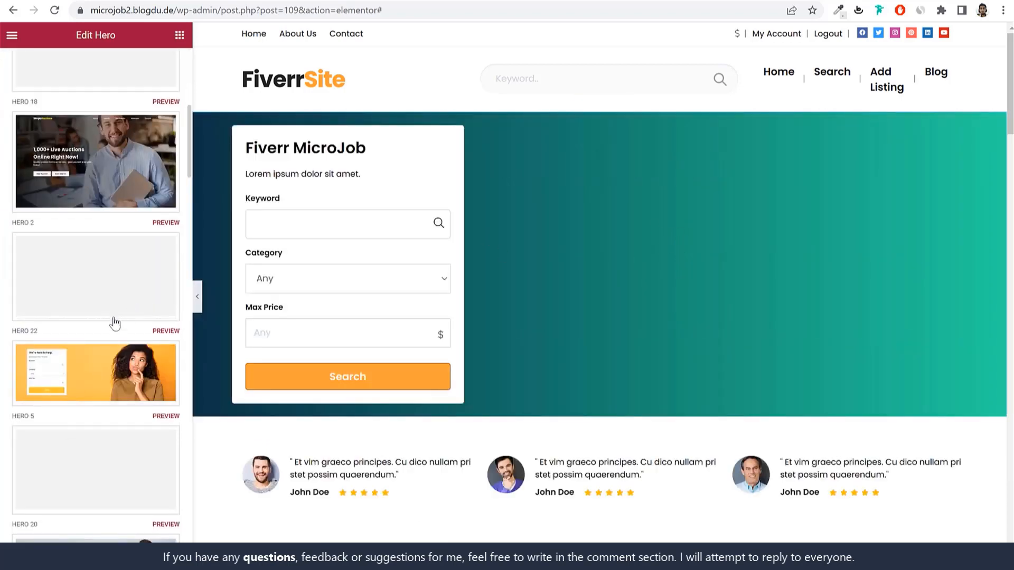
Step: Restore the hero to the centred Hero 6 design with the horizontal search bar
scroll(113, 327, down, 10)
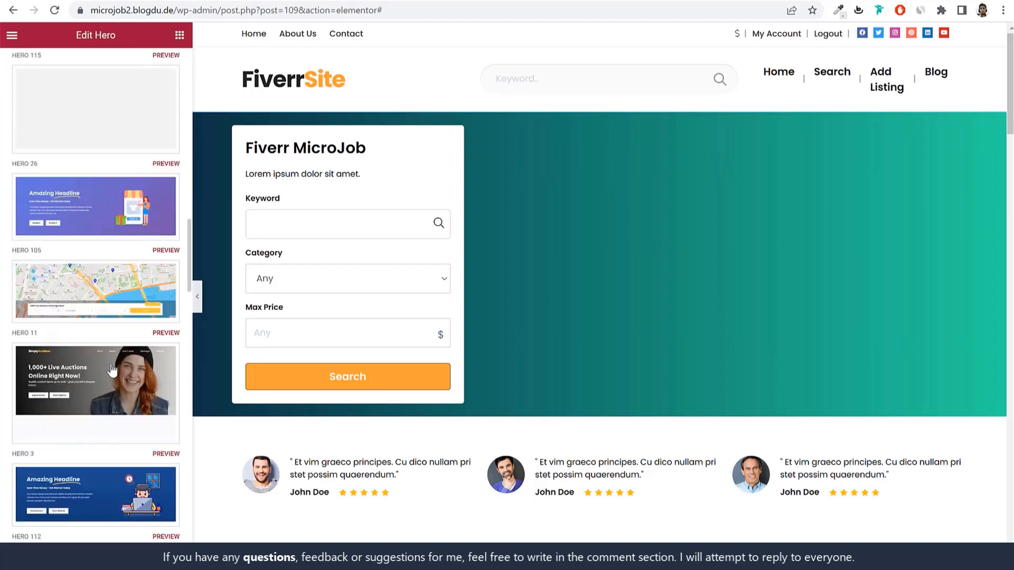
scroll(112, 372, down, 10)
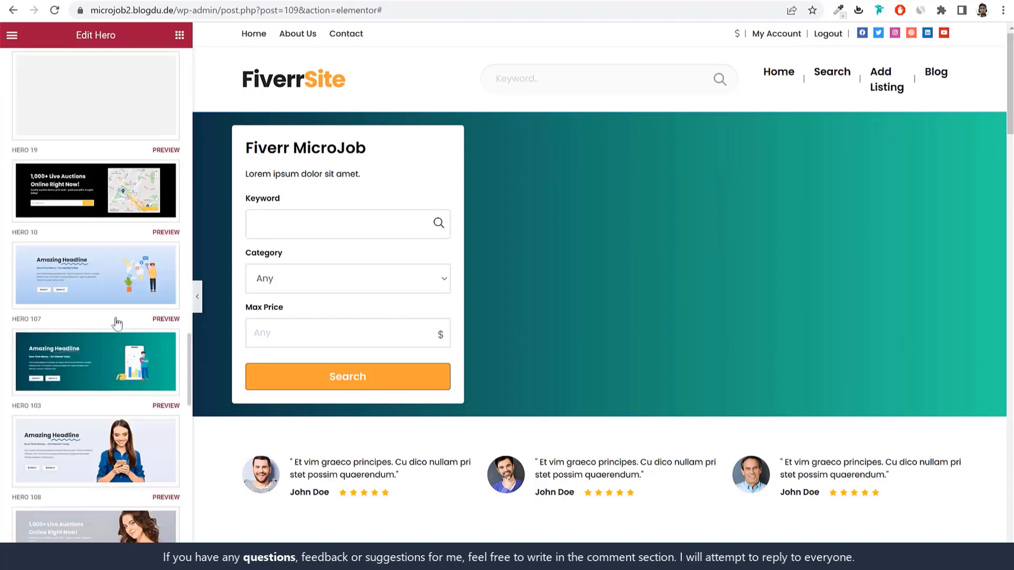
scroll(115, 333, down, 10)
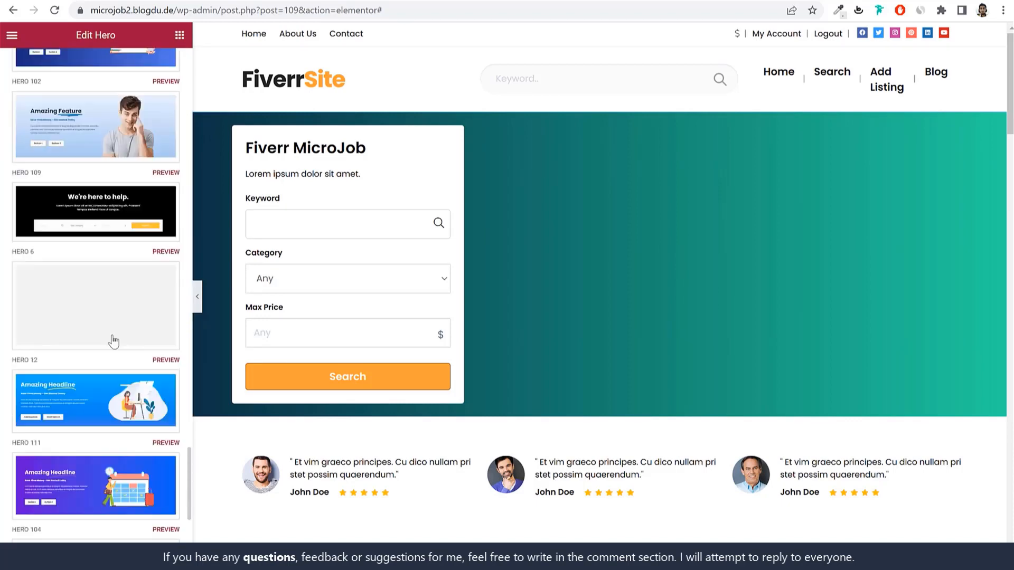
scroll(112, 334, down, 2)
scroll(116, 343, up, 5)
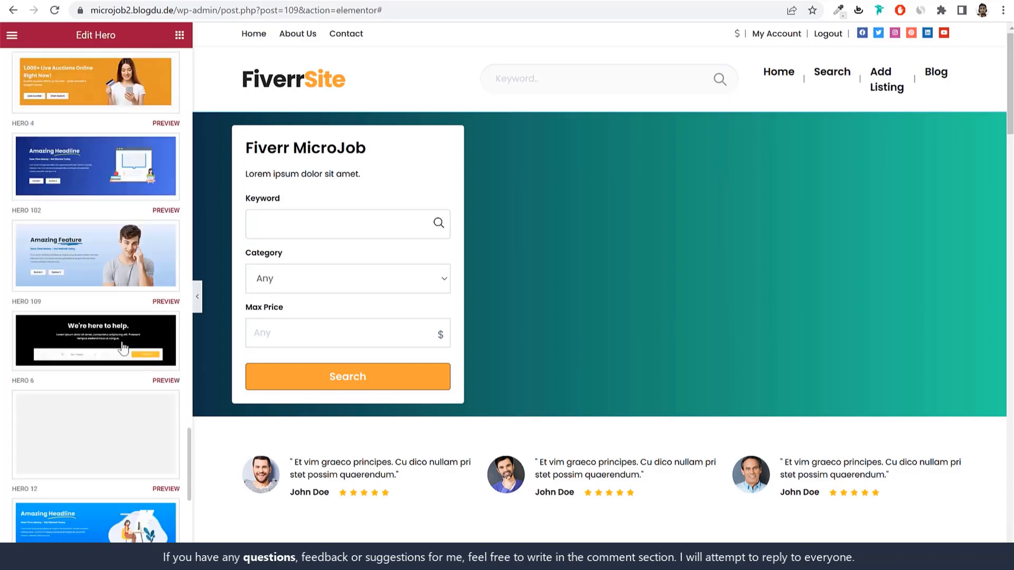
click(123, 348)
scroll(844, 296, down, 6)
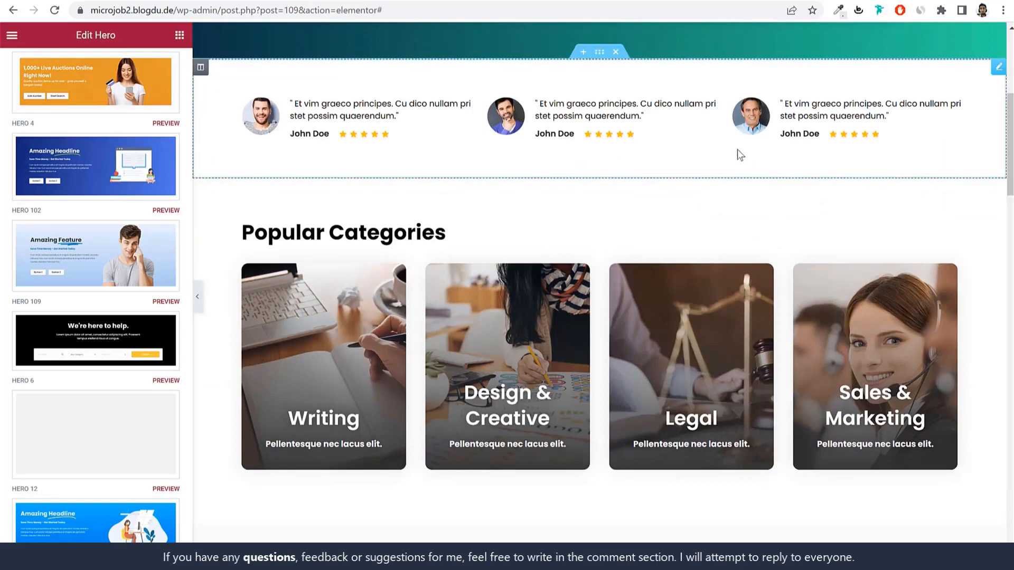
Step: Select the Popular Categories section and browse its feature box, image, button and styling settings
click(661, 151)
scroll(122, 370, down, 3)
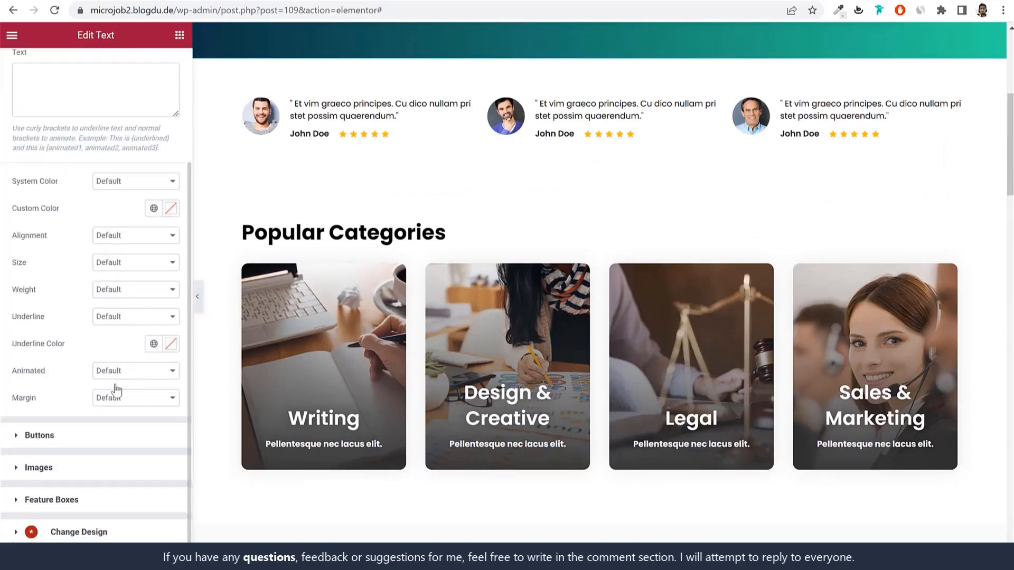
click(68, 499)
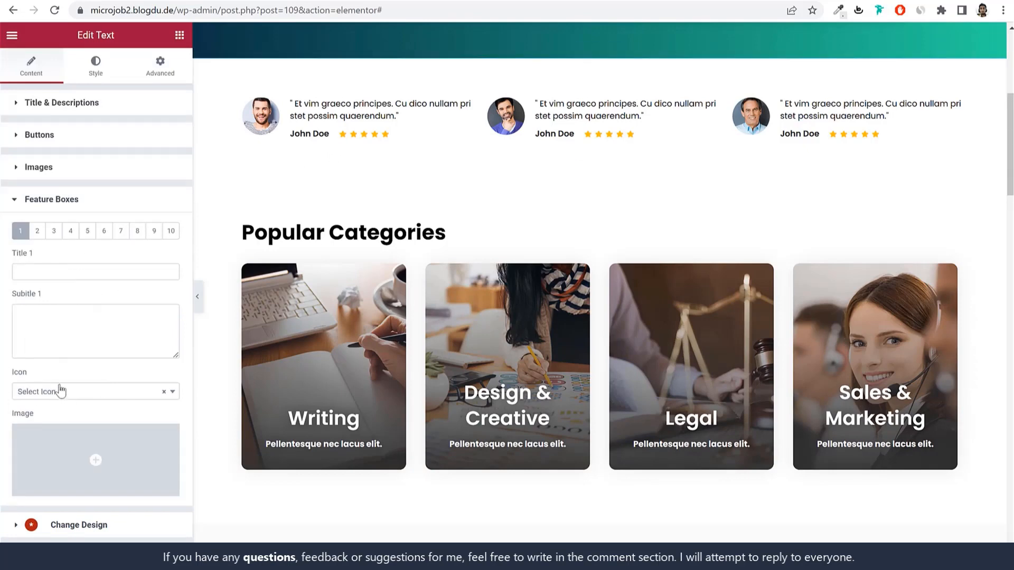
click(95, 401)
click(95, 401)
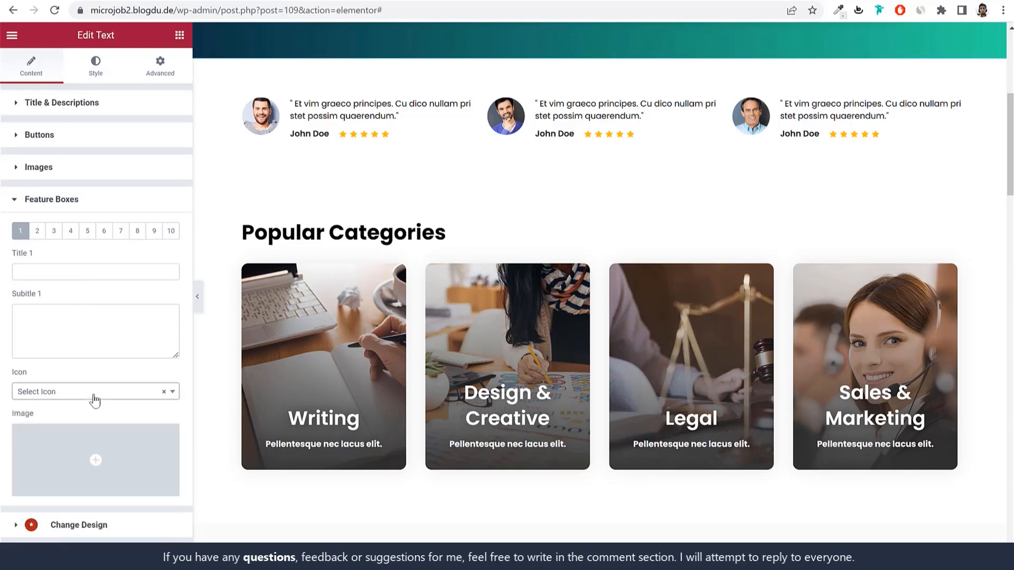
click(68, 169)
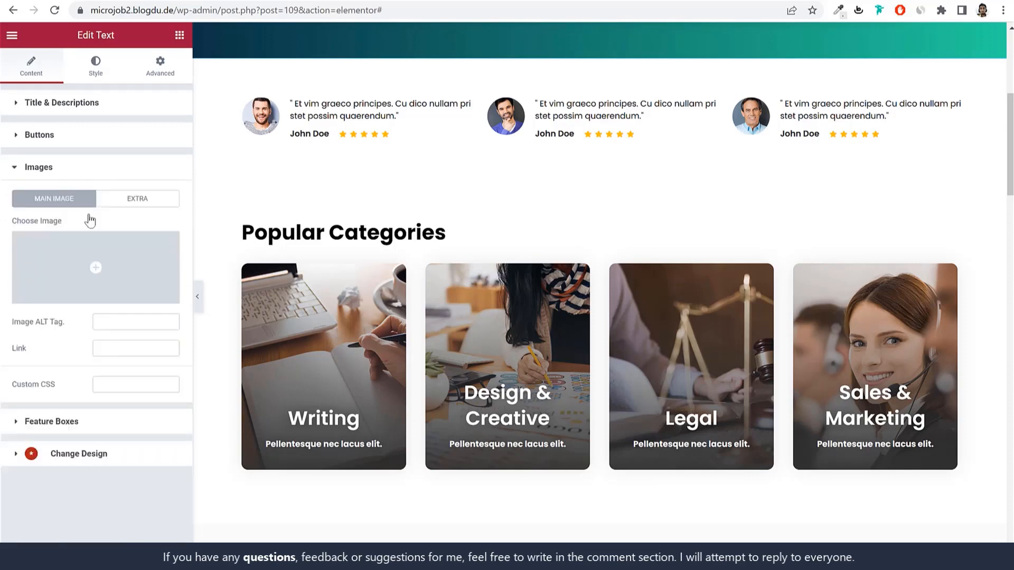
click(68, 136)
click(58, 102)
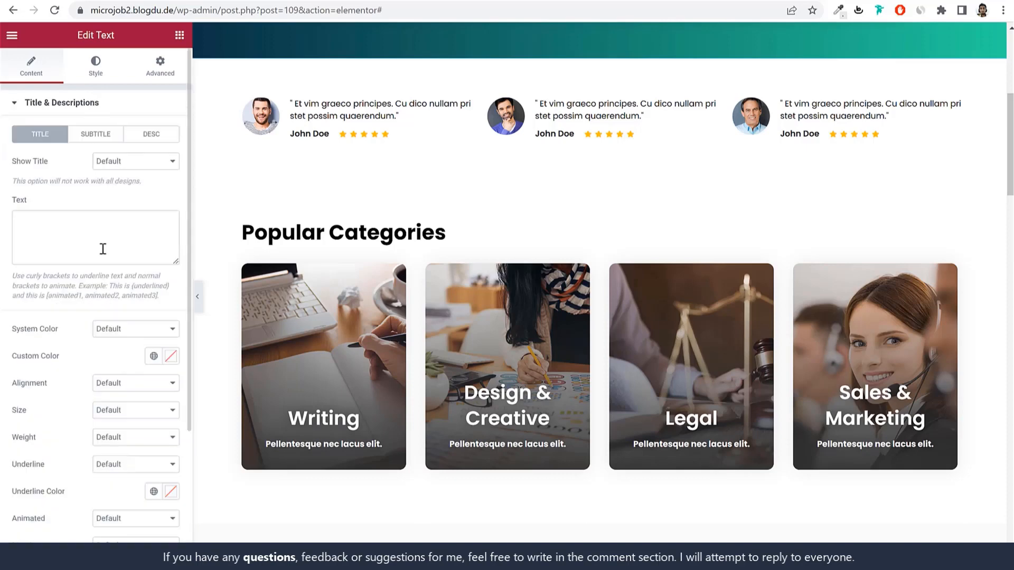
scroll(108, 396, down, 3)
scroll(107, 396, up, 5)
click(98, 73)
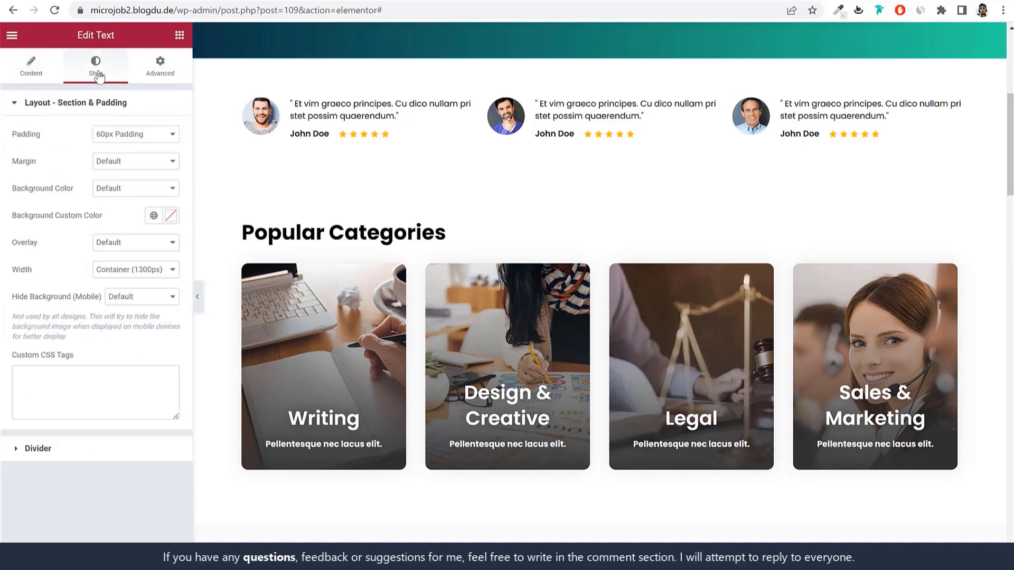
scroll(416, 214, down, 2)
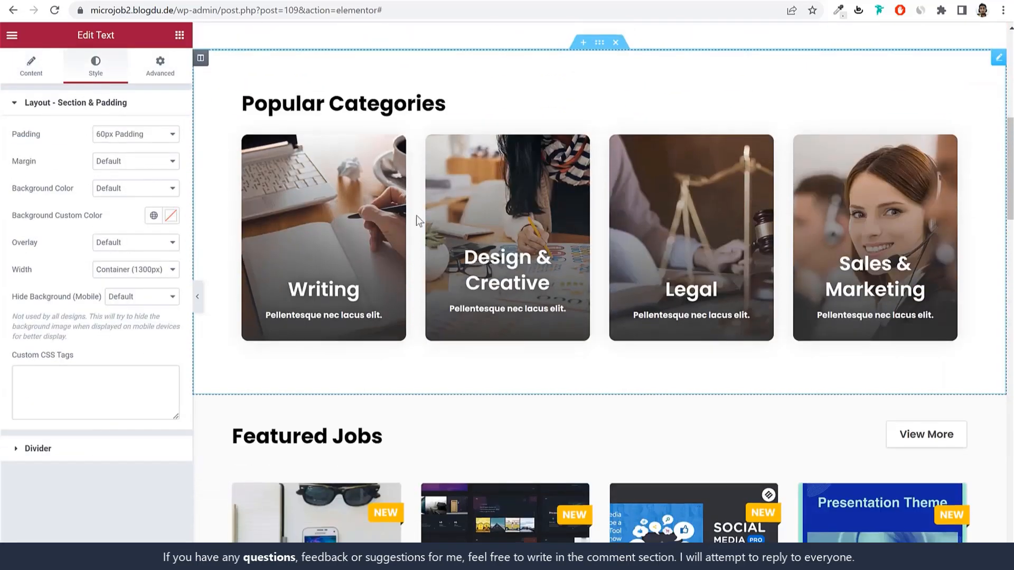
Step: Change the section heading text to 'Featured Categories'
click(360, 118)
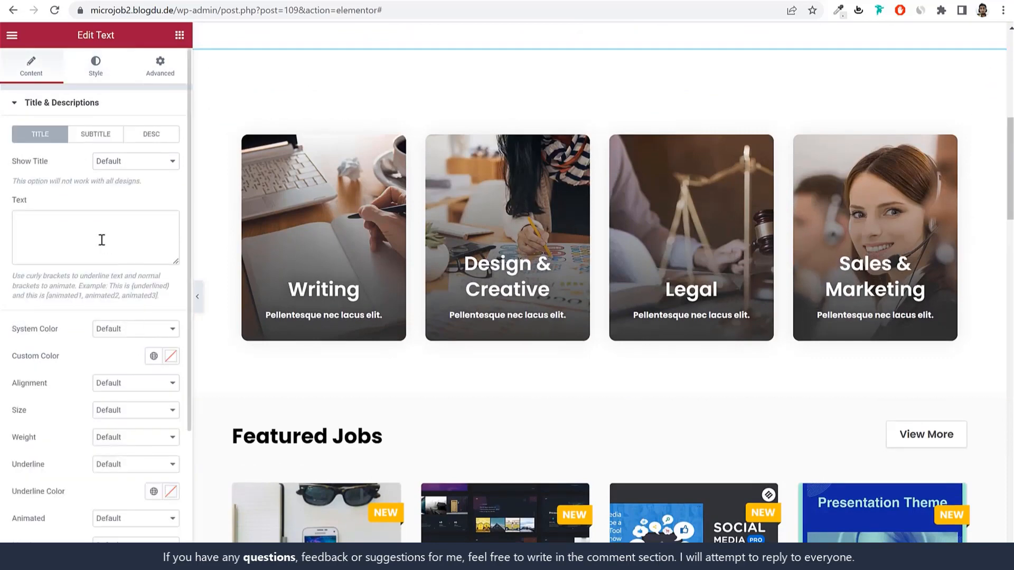
click(47, 232)
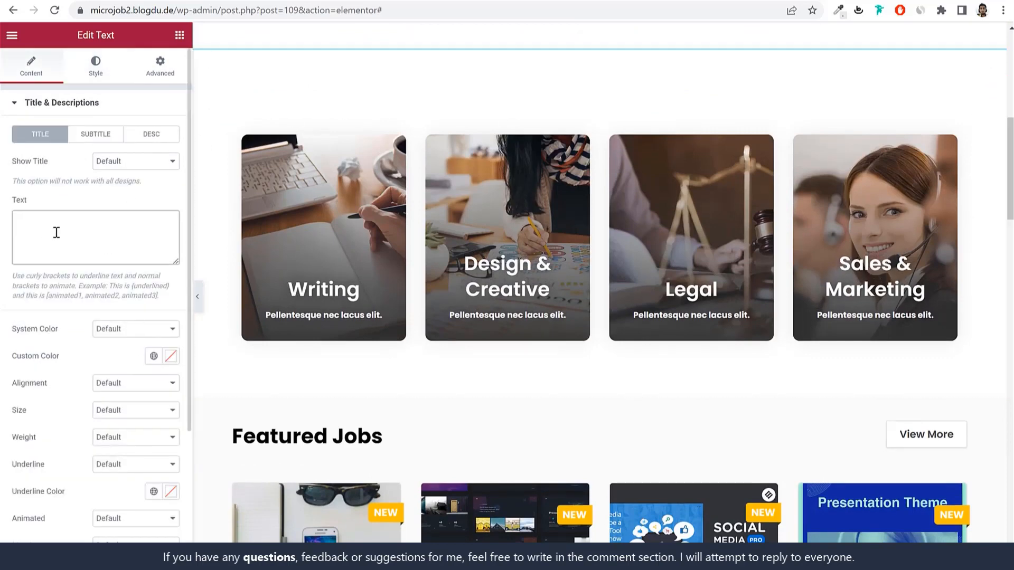
key(ctrl+f)
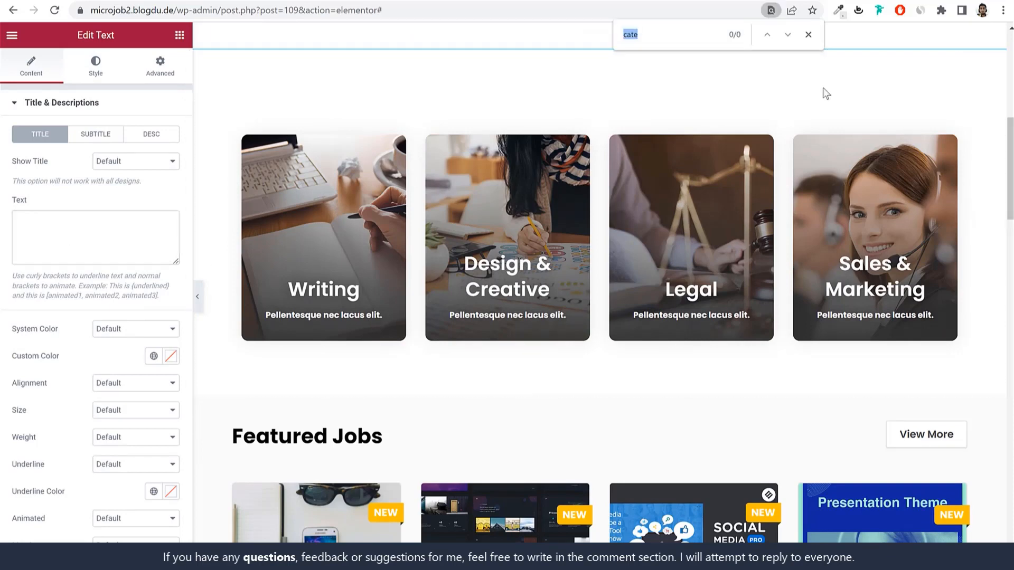
click(808, 35)
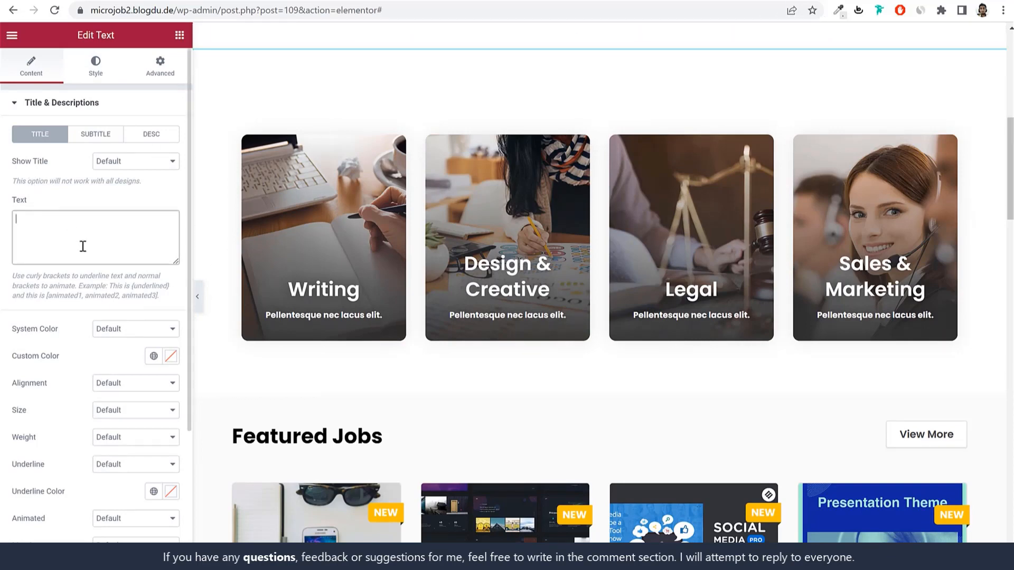
text(Featured Categories)
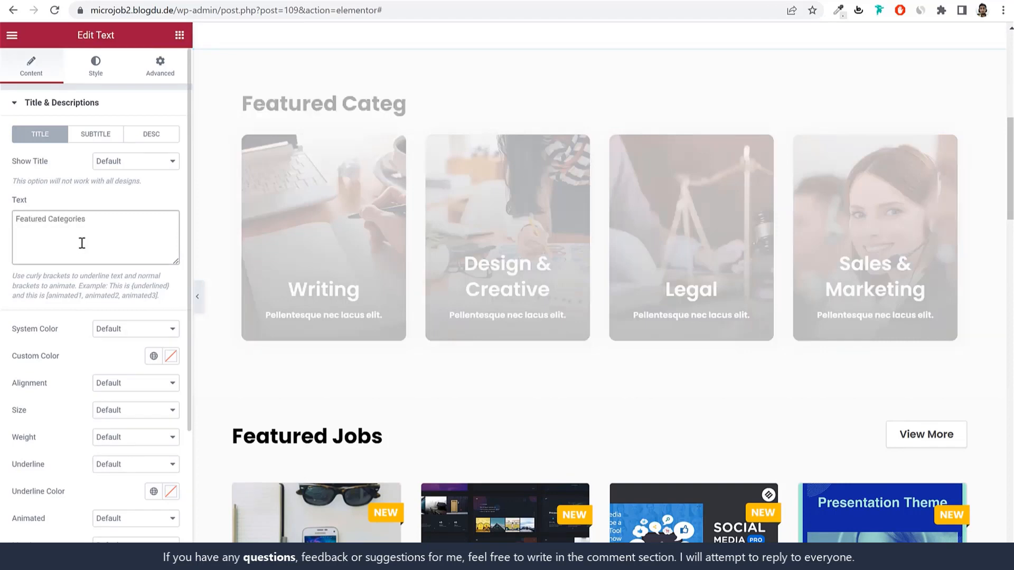
Step: Review the ten Feature Boxes and the available section designs
click(110, 110)
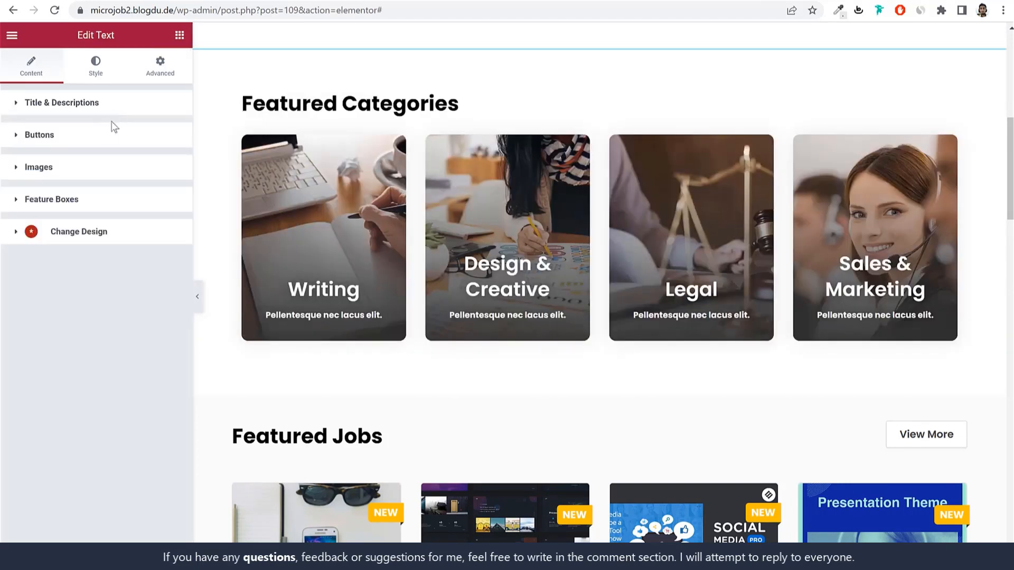
click(108, 205)
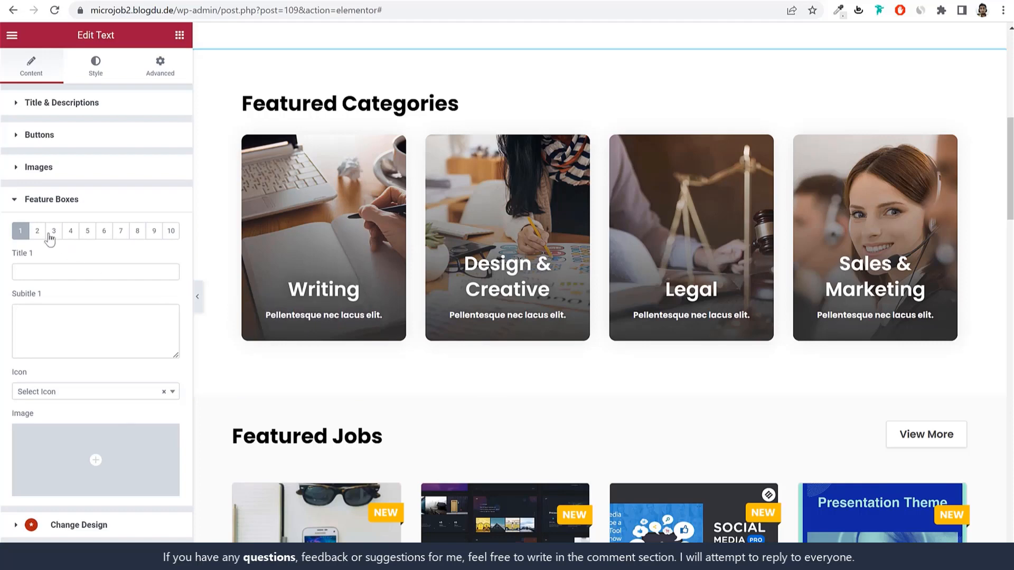
click(87, 232)
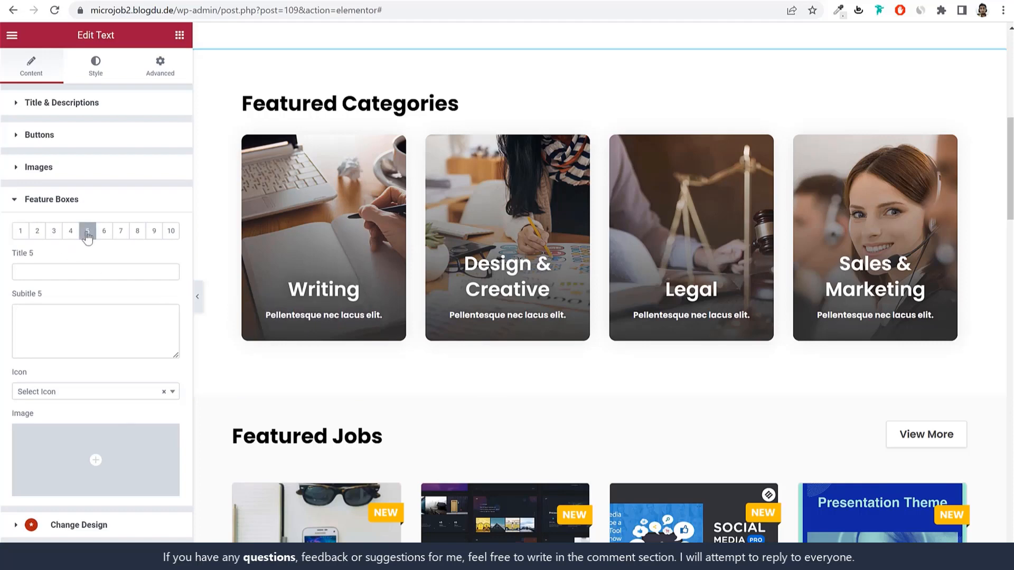
click(104, 208)
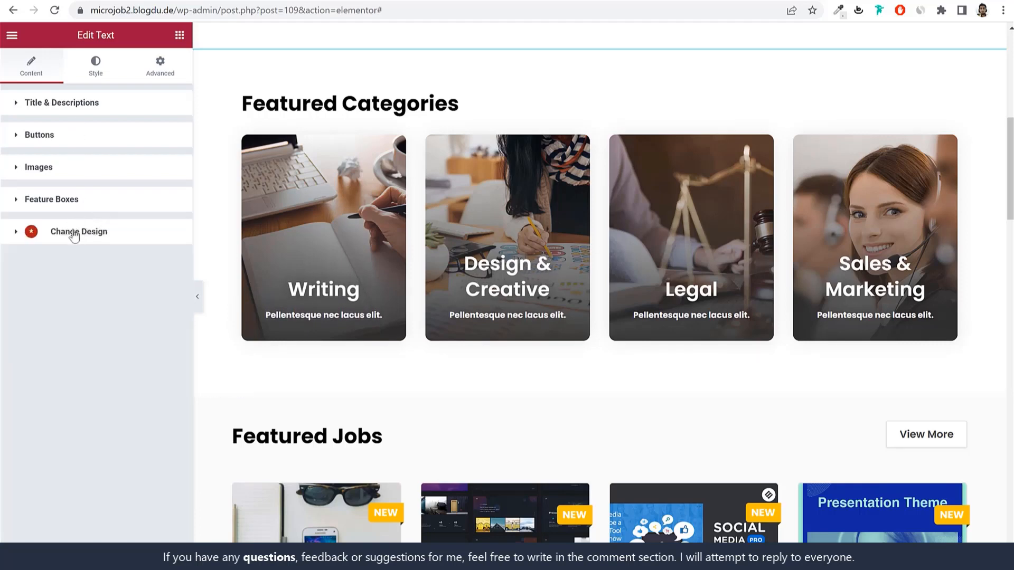
click(74, 233)
scroll(95, 375, down, 5)
scroll(126, 359, up, 5)
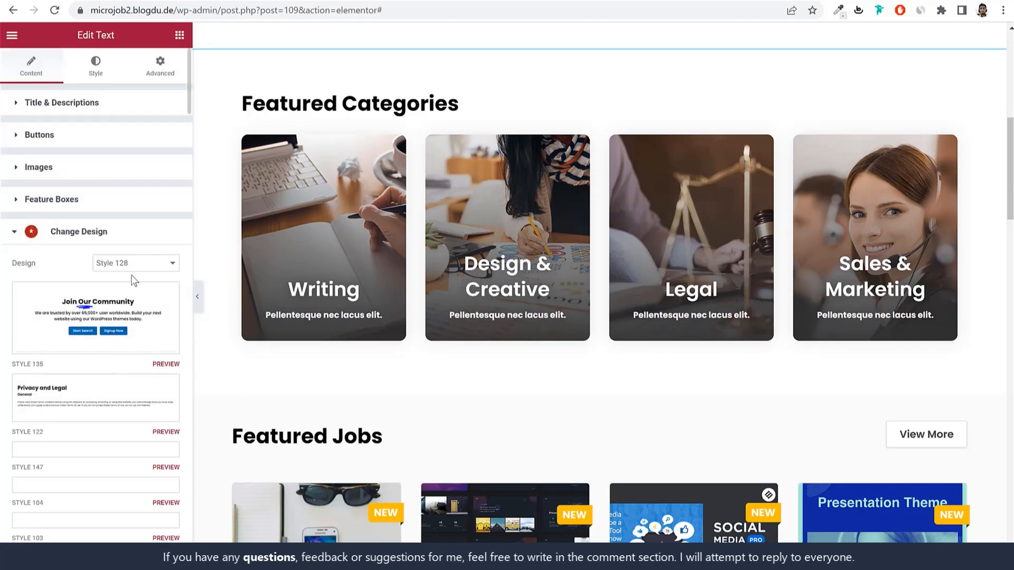
scroll(93, 499, down, 6)
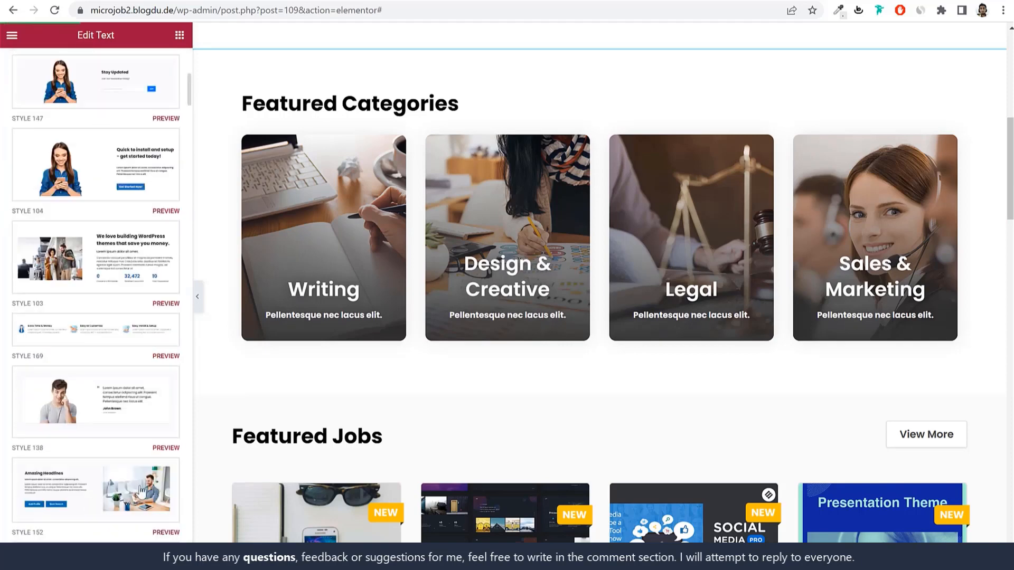
scroll(142, 490, up, 7)
click(115, 206)
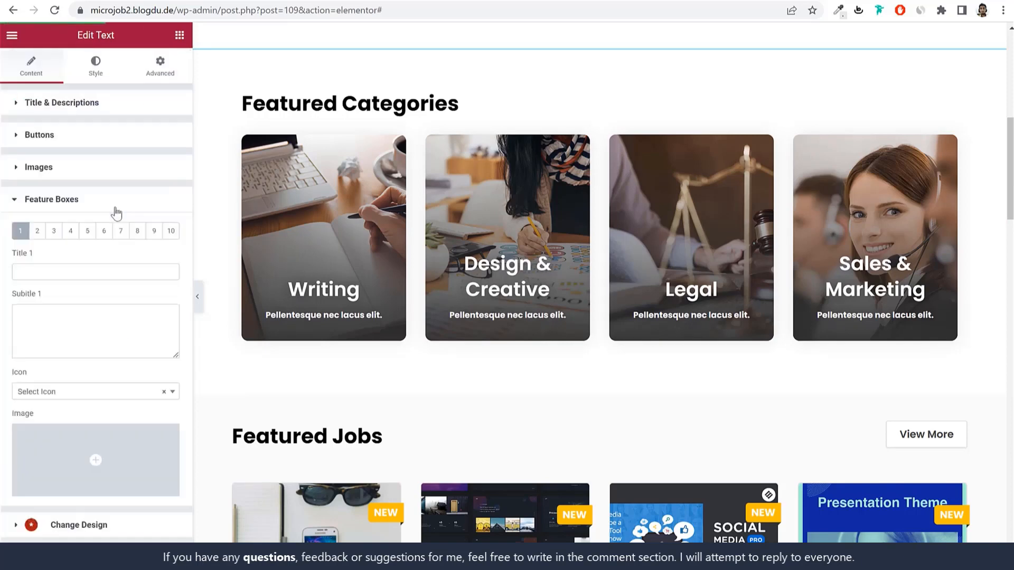
scroll(1003, 348, down, 5)
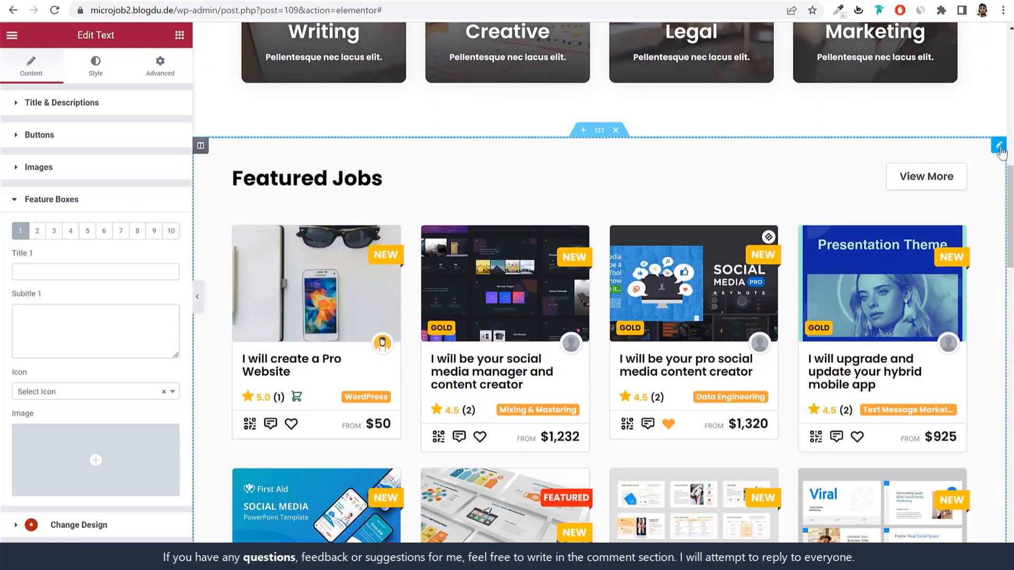
Step: Open the Featured Jobs listings settings and keep the display as Grid after trying List
click(998, 144)
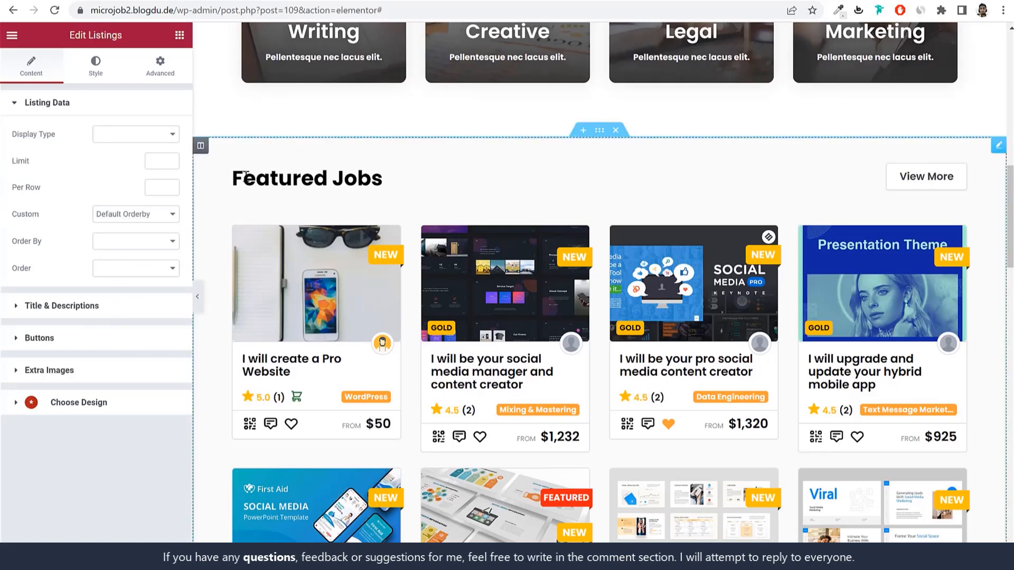
click(93, 306)
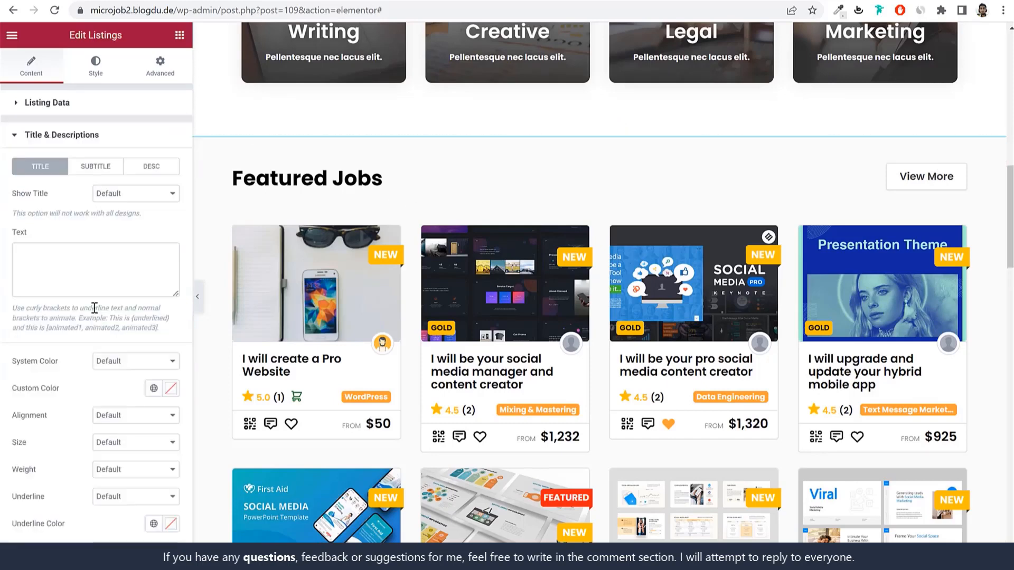
click(81, 105)
click(127, 139)
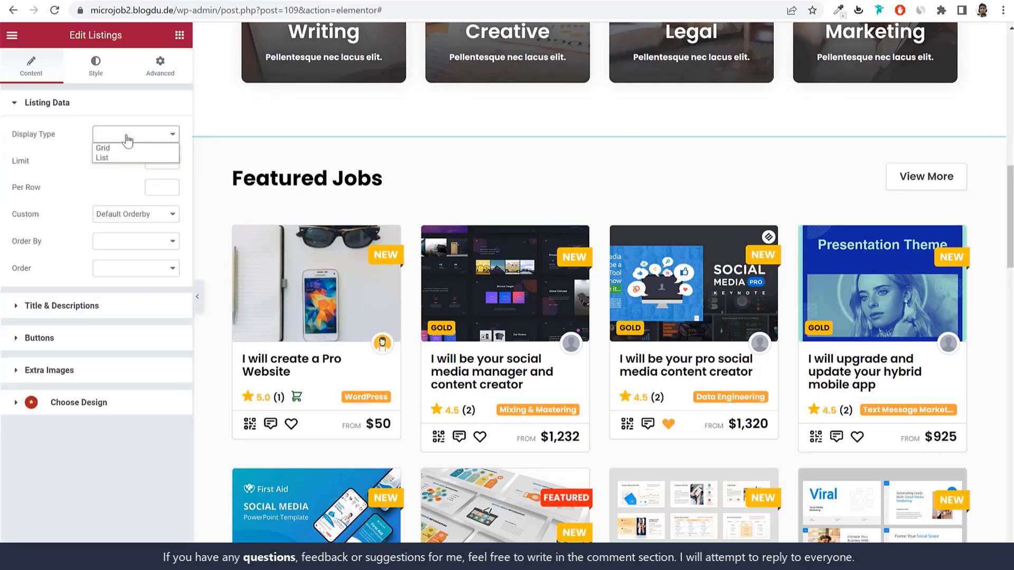
click(125, 148)
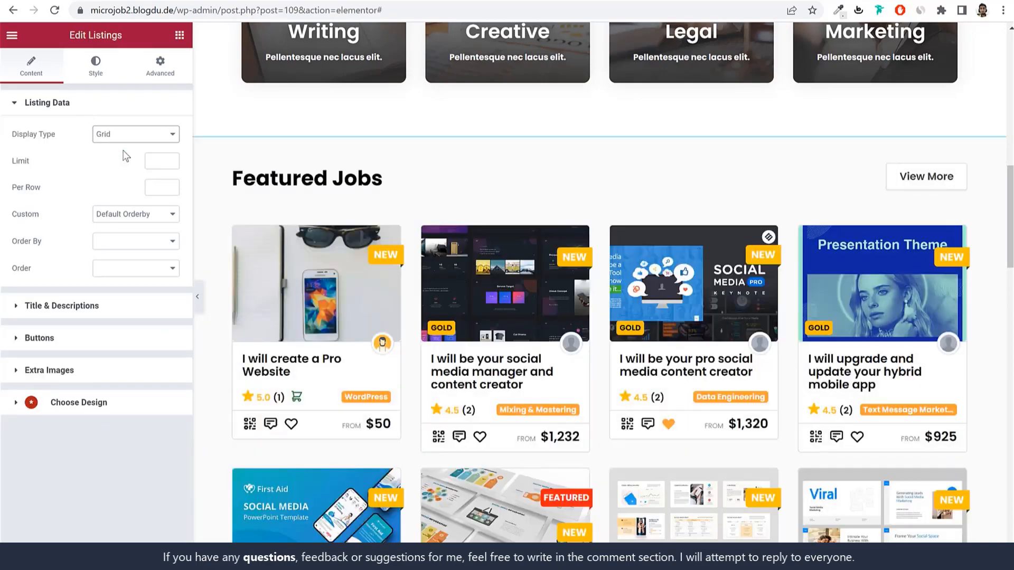
click(129, 138)
click(122, 159)
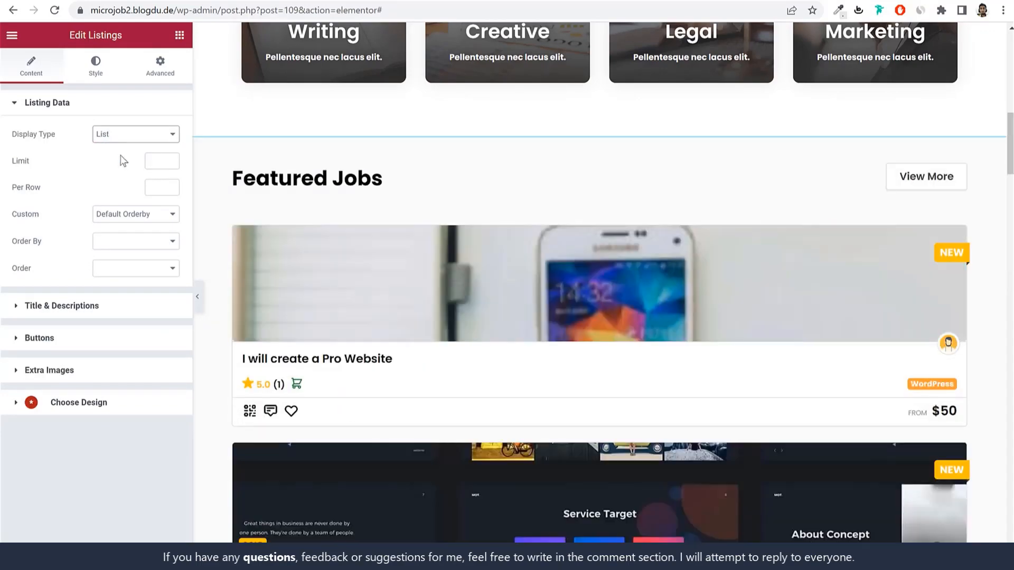
click(121, 137)
click(122, 149)
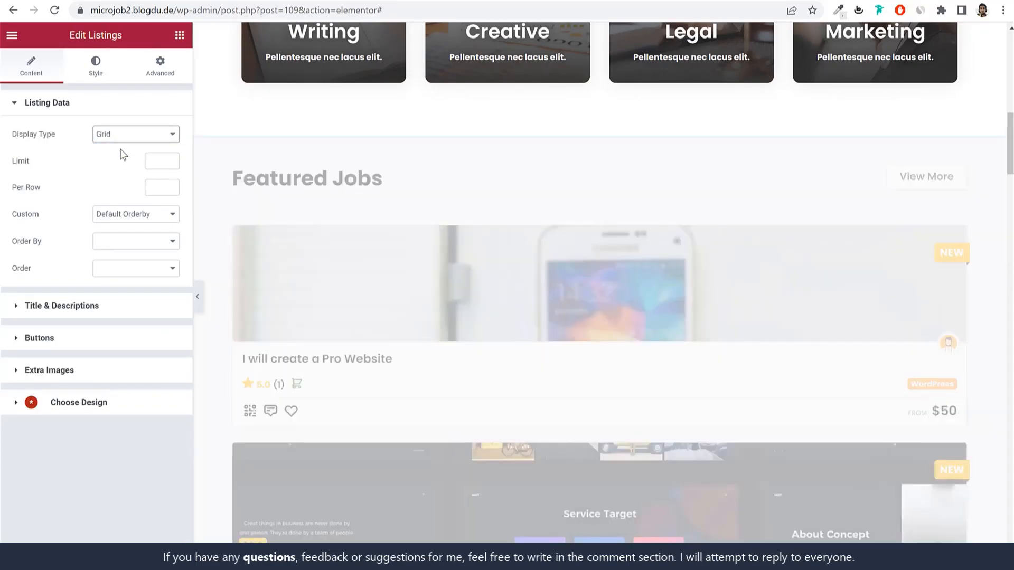
scroll(697, 262, down, 10)
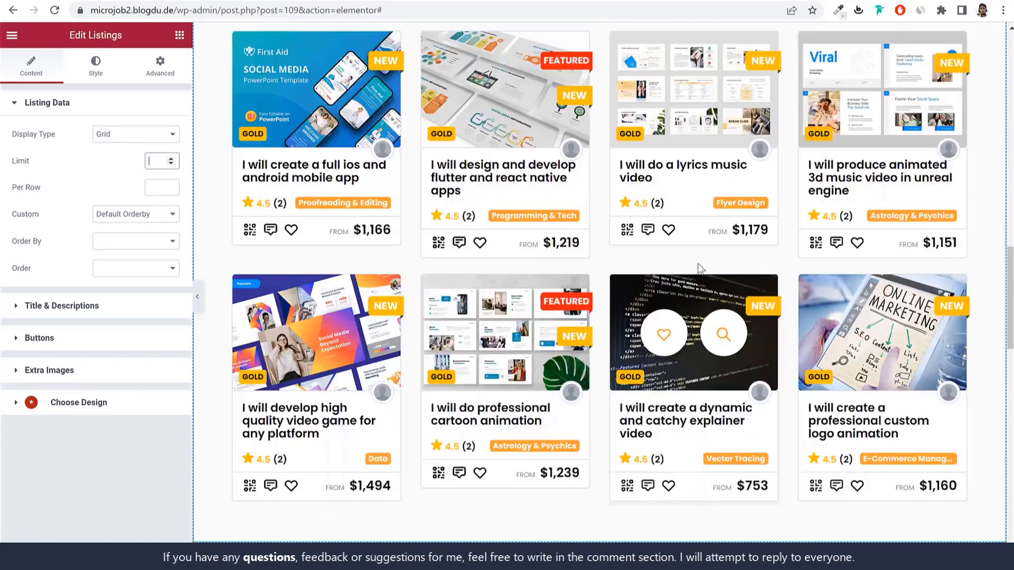
scroll(698, 263, up, 5)
scroll(698, 261, up, 5)
Step: Set the Featured Jobs grid to show 3 listings per row
text(8)
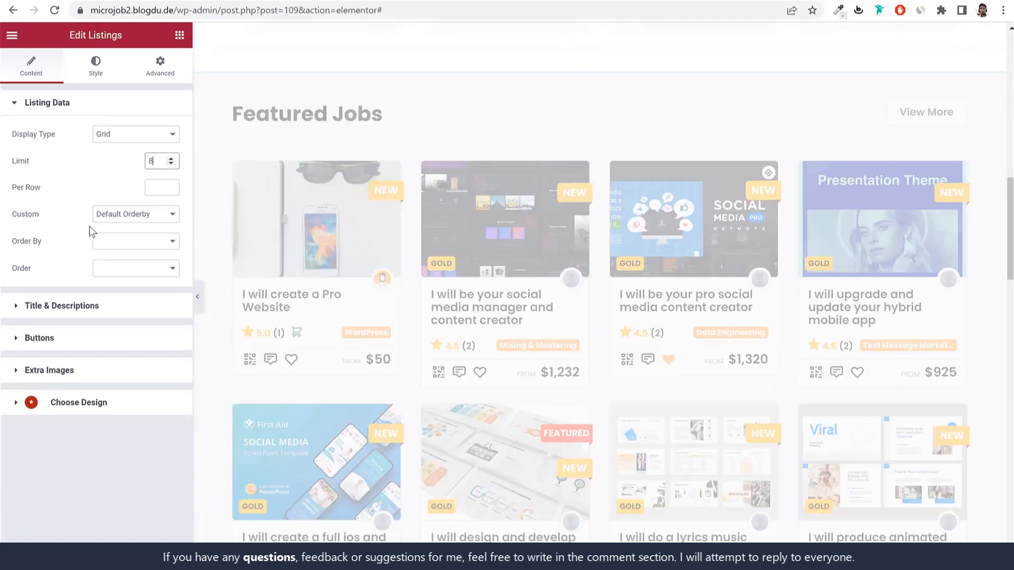
scroll(531, 337, down, 3)
scroll(532, 337, up, 3)
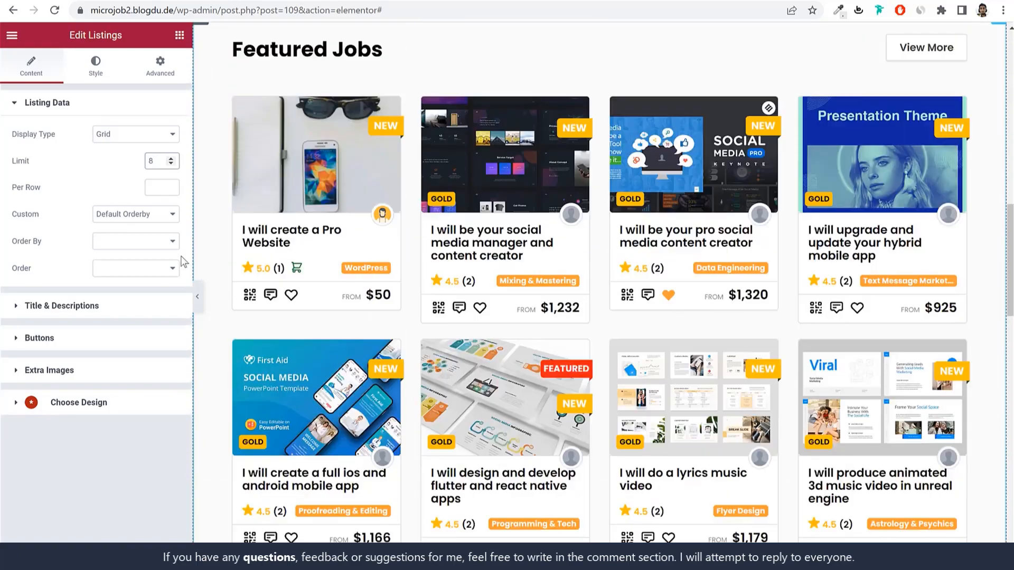
click(150, 187)
text(3)
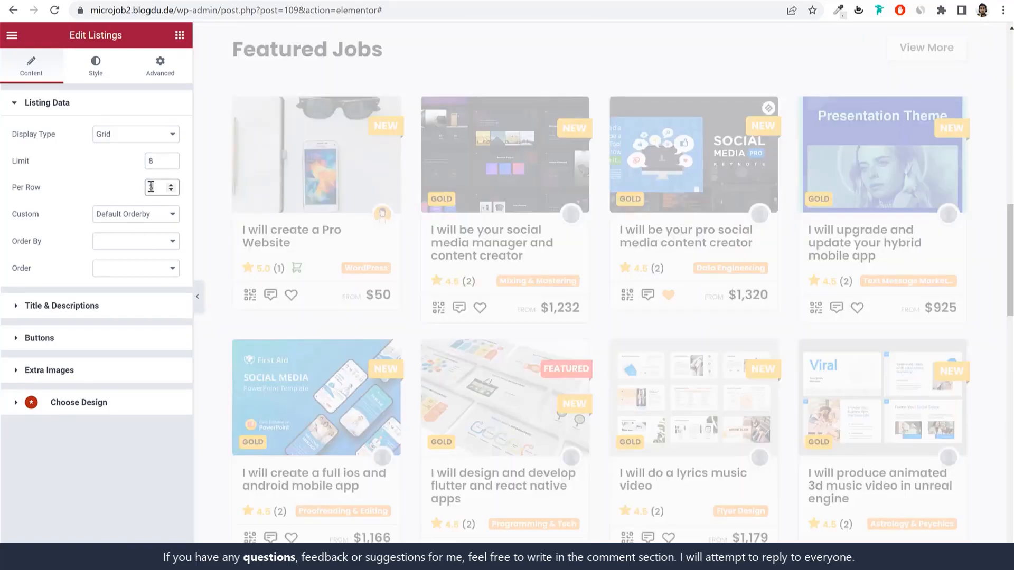
scroll(917, 398, down, 3)
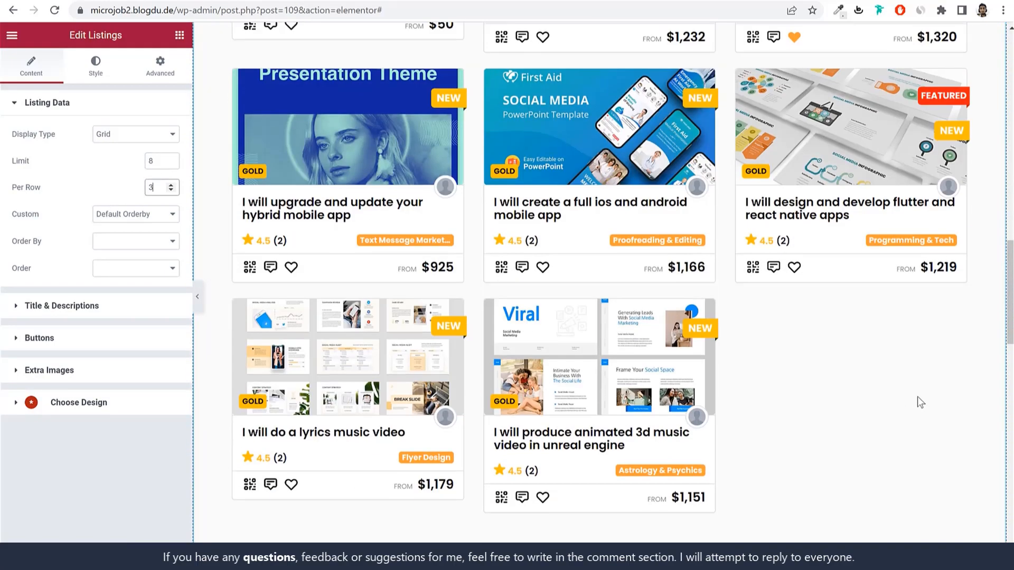
scroll(917, 397, up, 4)
Step: Set the Featured Jobs listing limit to 9
click(150, 161)
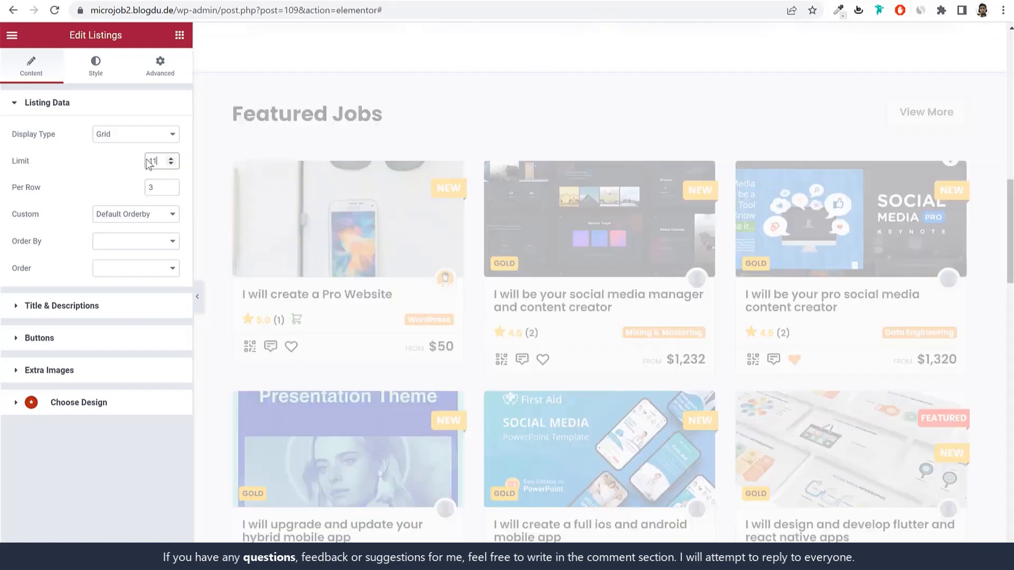
text(11)
scroll(858, 325, down, 10)
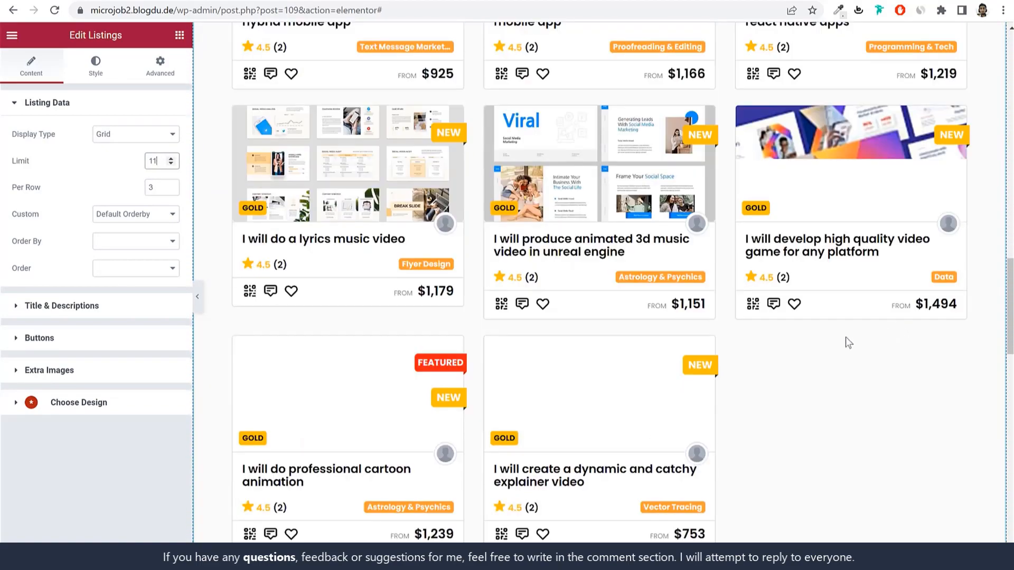
double_click(171, 164)
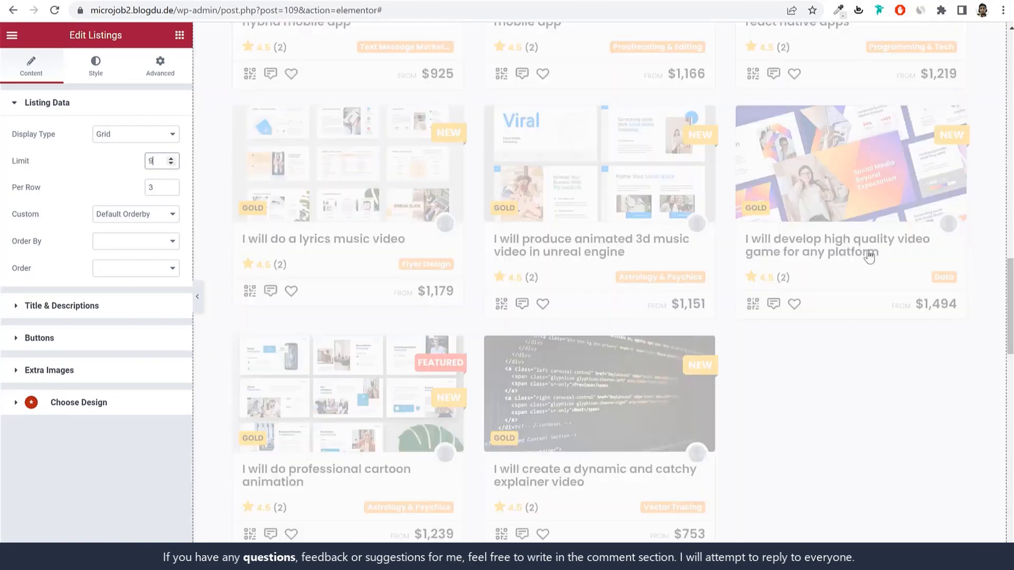
scroll(898, 326, up, 5)
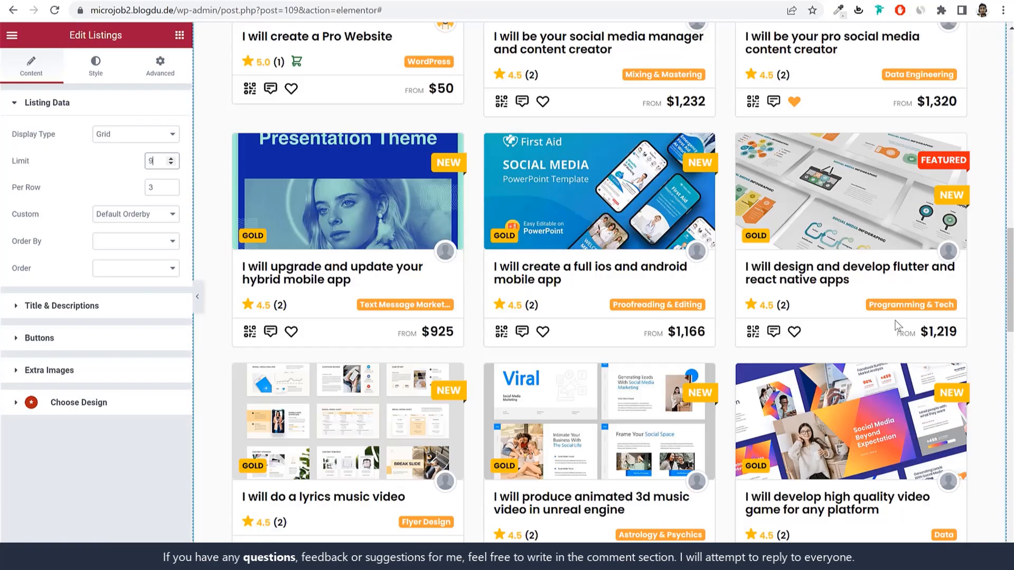
scroll(896, 326, up, 12)
scroll(413, 309, down, 5)
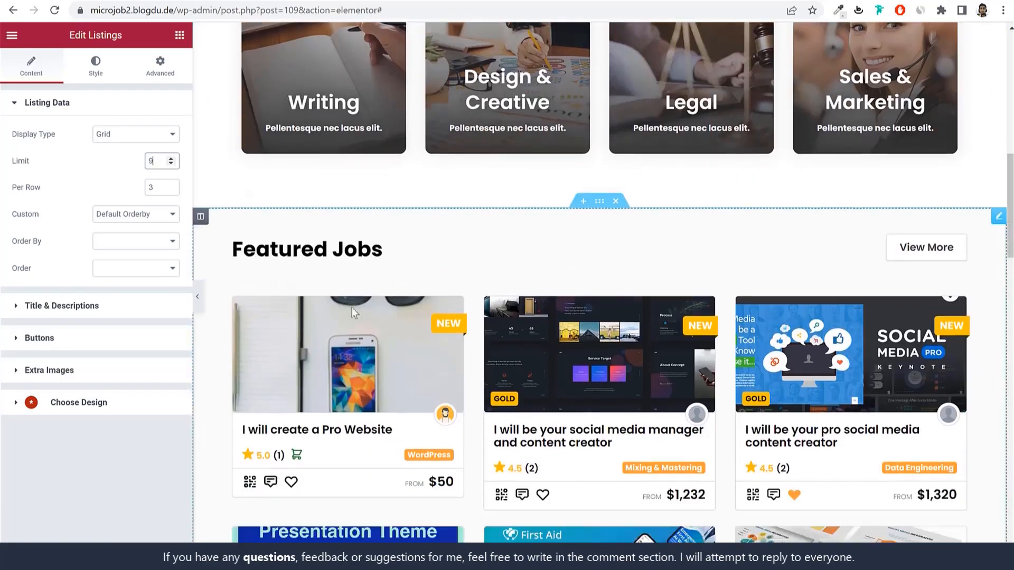
scroll(351, 312, down, 1)
Step: Inspect the Featured Jobs listing's Order By, Order and style settings without changing anything
click(122, 248)
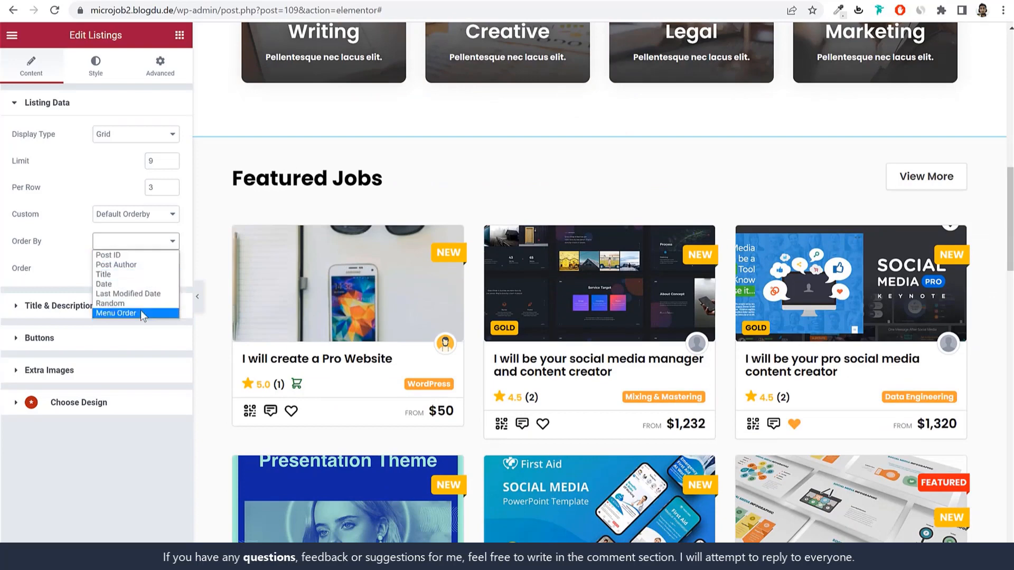
click(24, 267)
click(126, 268)
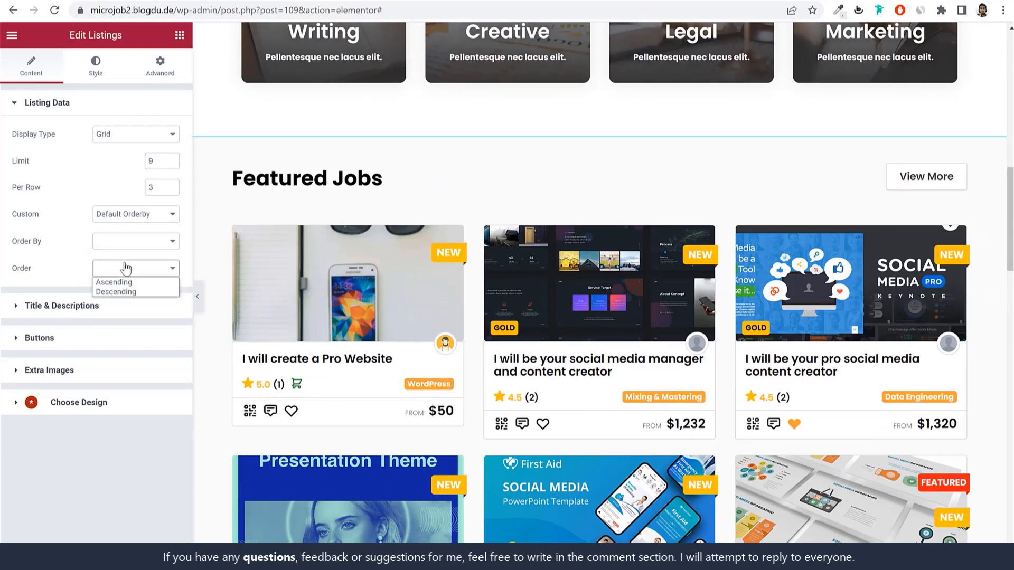
click(67, 272)
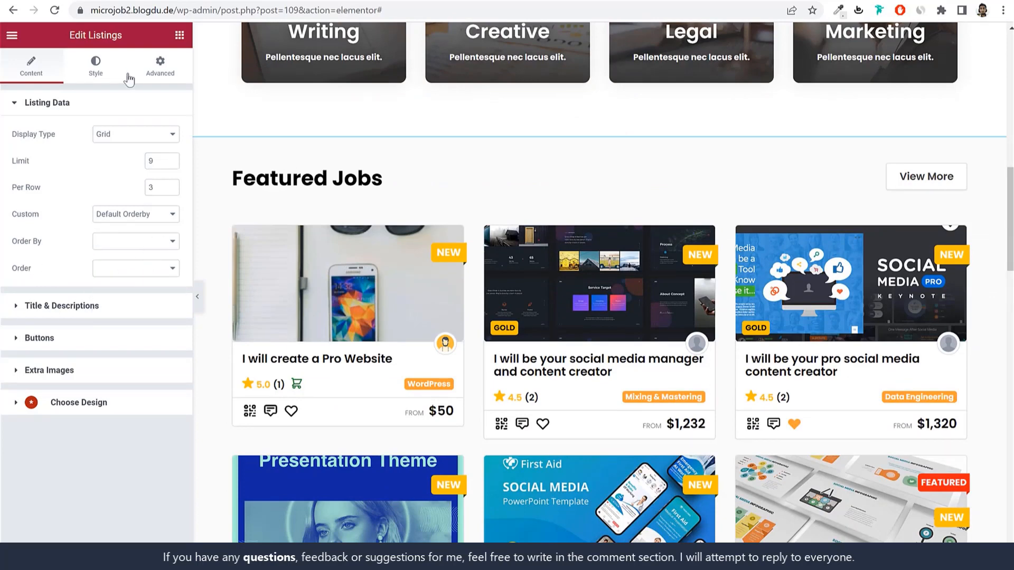
click(89, 71)
click(35, 69)
Step: Recheck the Order By options, then open the 'Build powerful websites' text section's settings
click(123, 249)
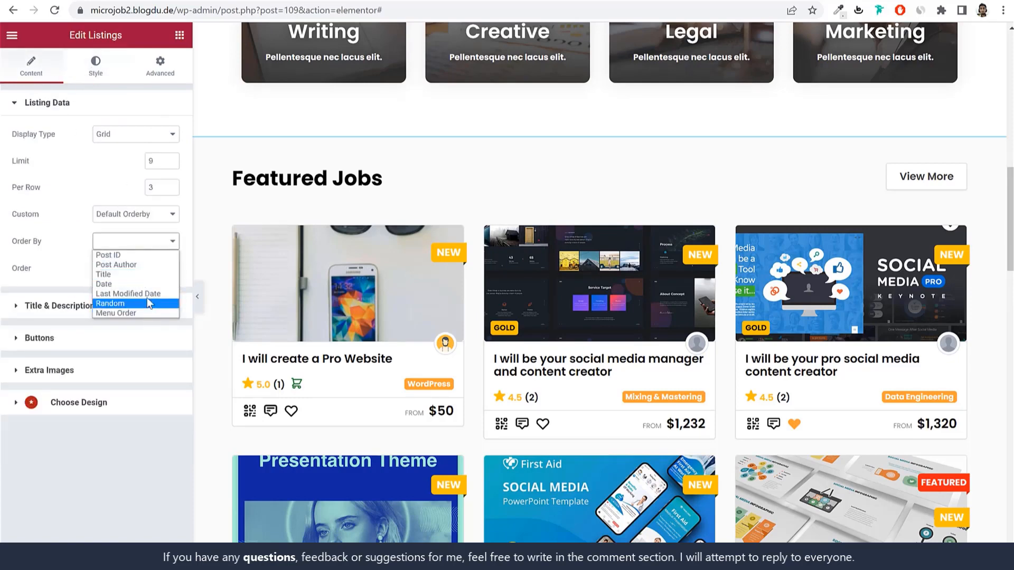
click(57, 246)
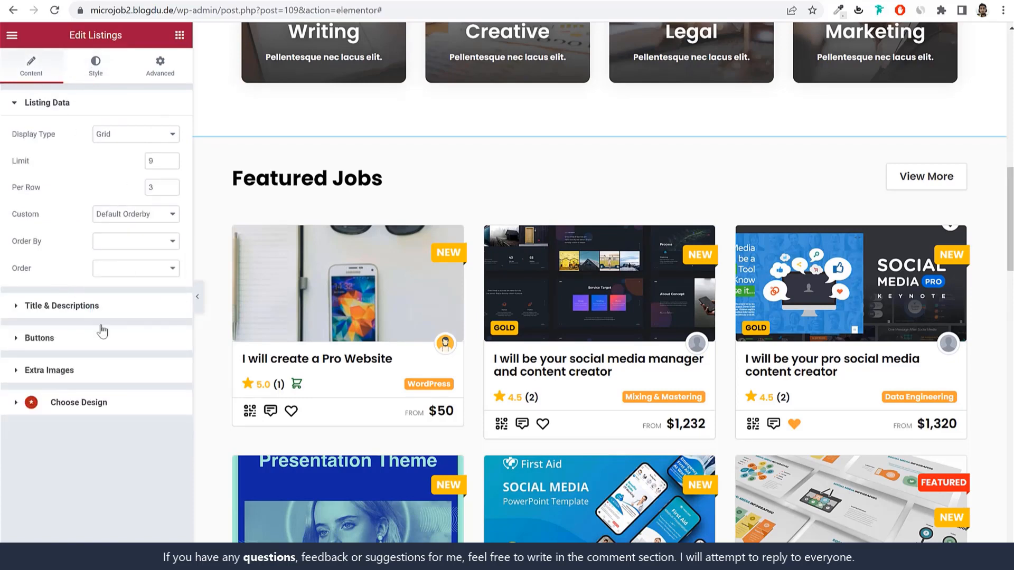
scroll(575, 326, down, 15)
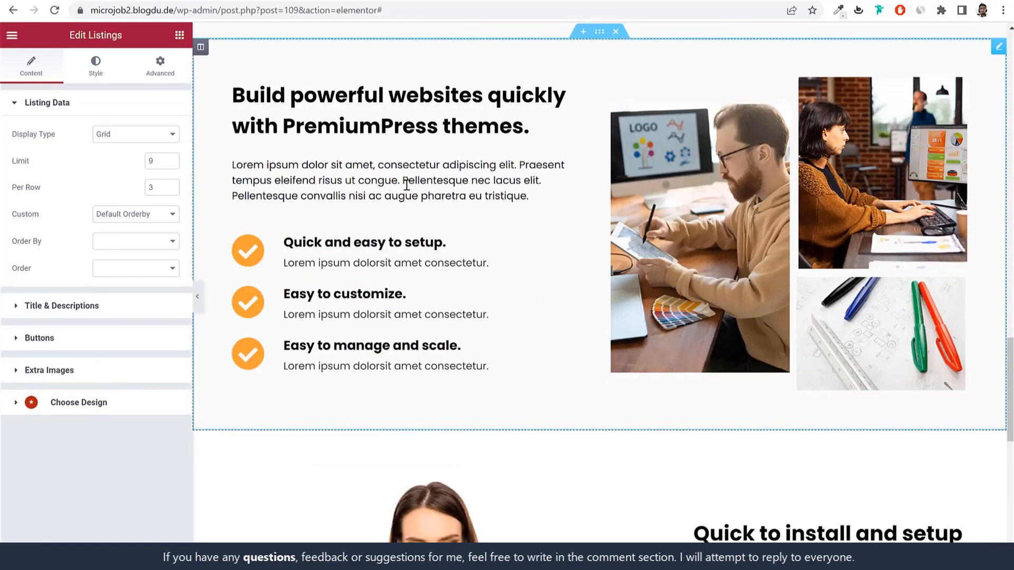
click(406, 185)
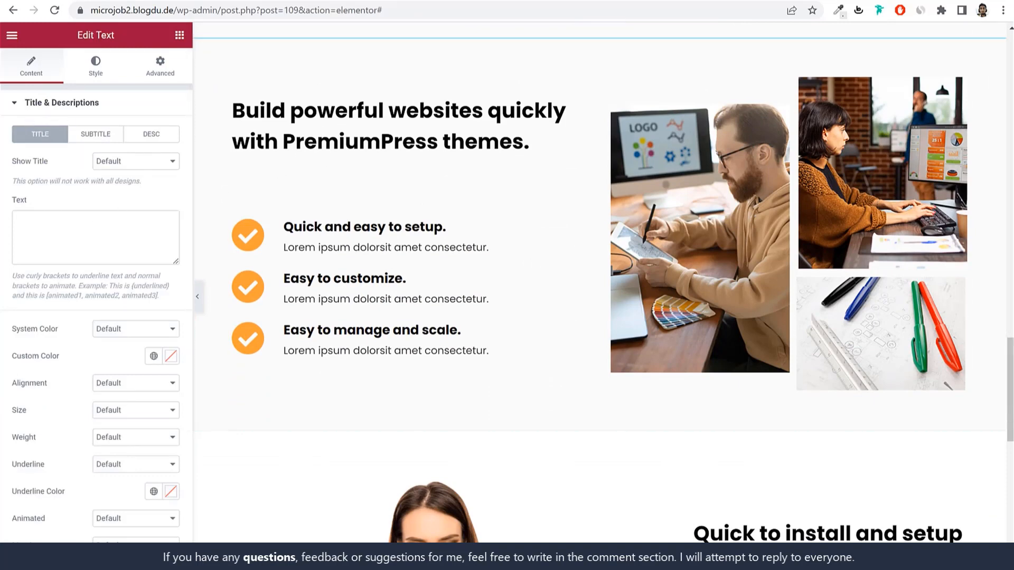
click(59, 243)
scroll(130, 268, down, 3)
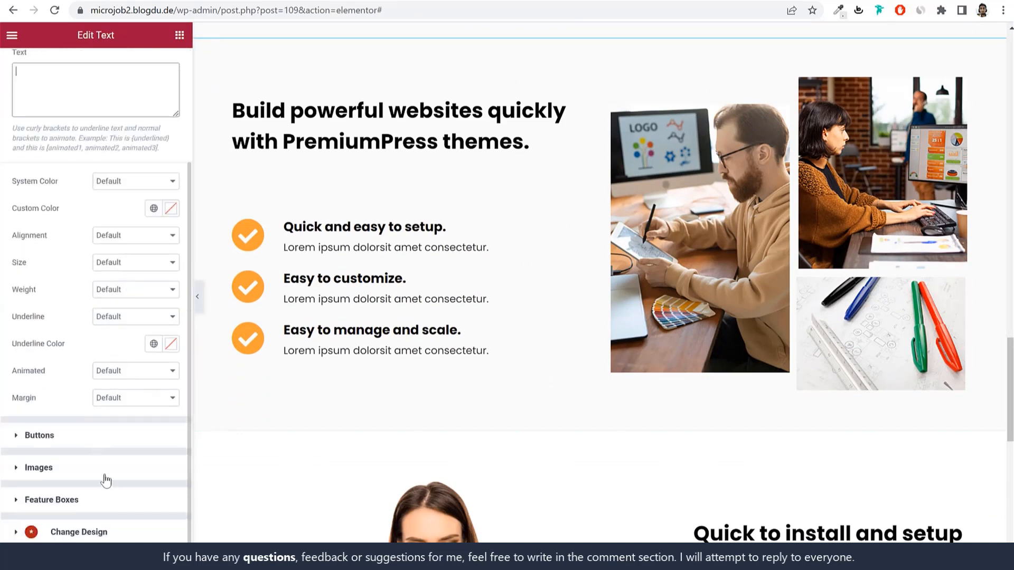
click(104, 508)
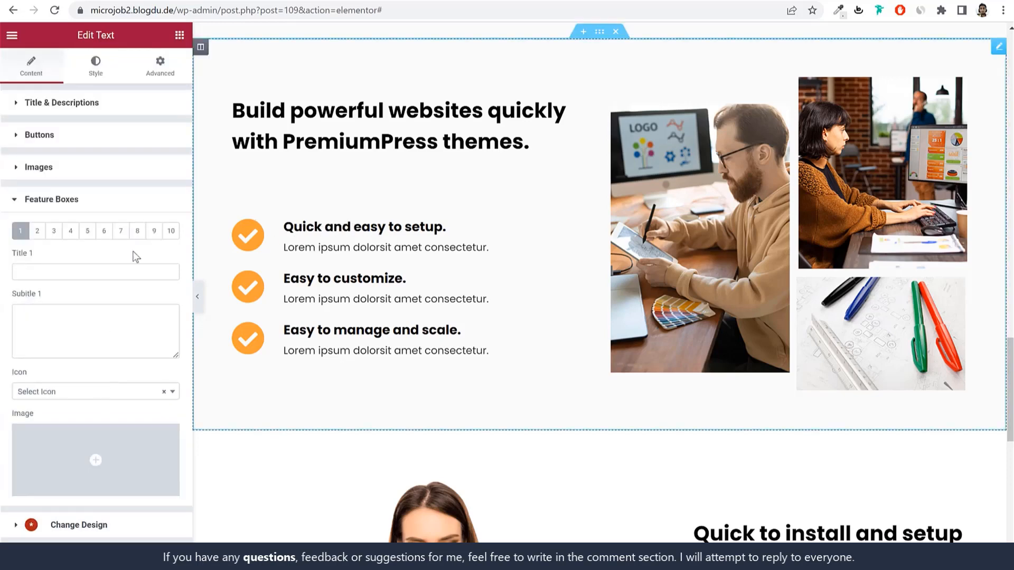
click(75, 270)
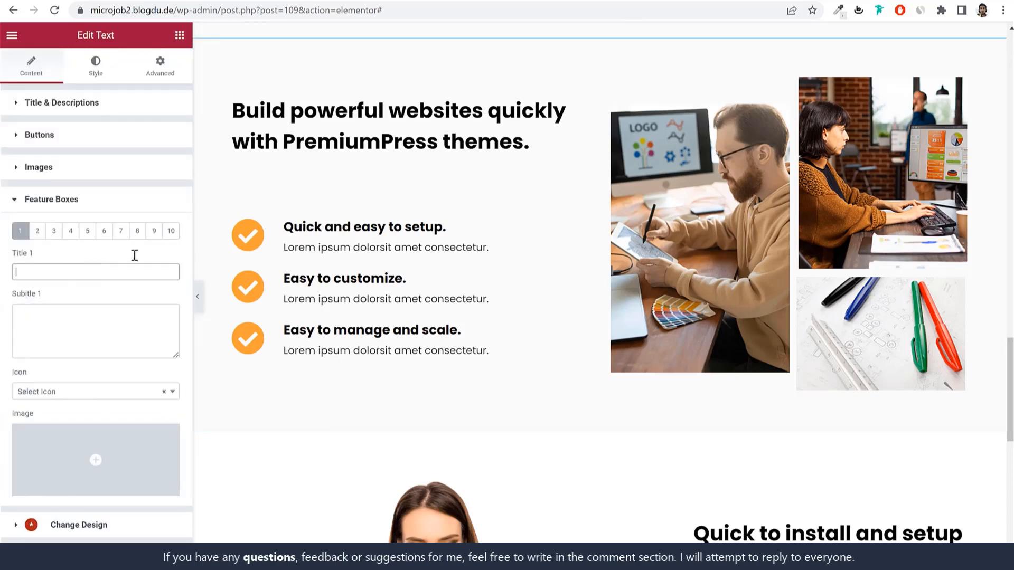
click(127, 319)
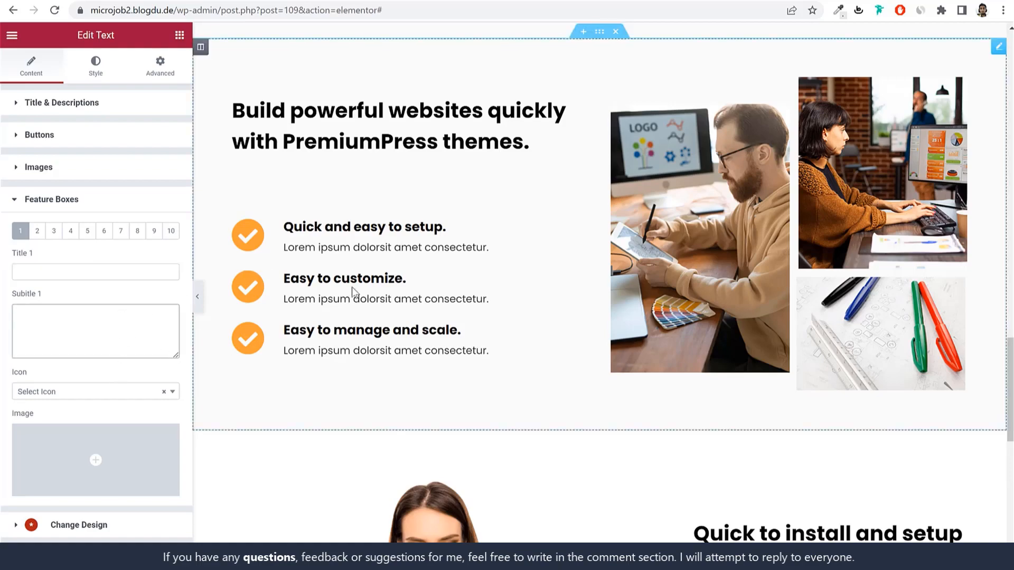
scroll(352, 286, down, 6)
scroll(979, 145, up, 9)
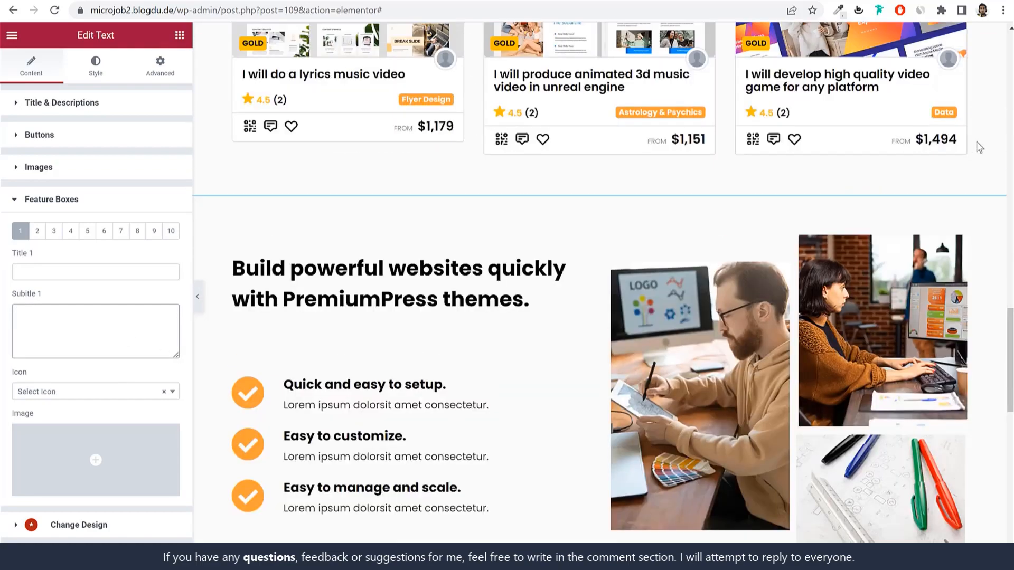
scroll(948, 315, down, 10)
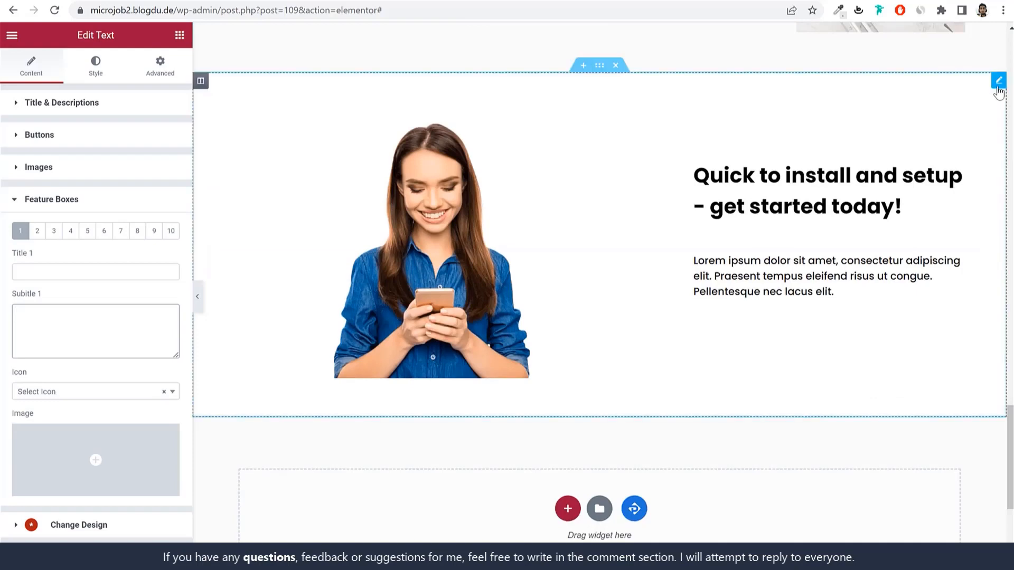
click(995, 81)
click(102, 216)
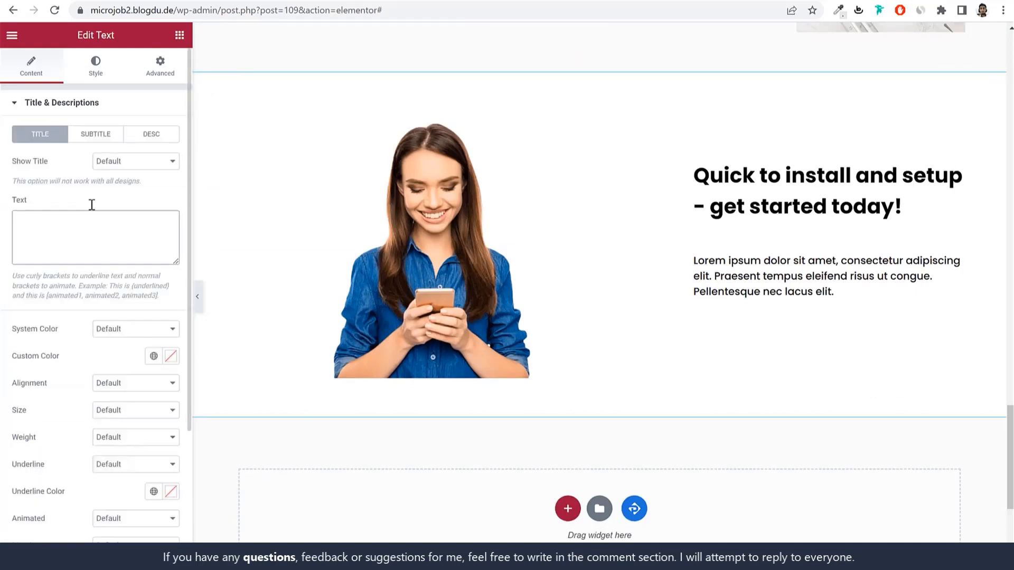
click(96, 104)
click(90, 209)
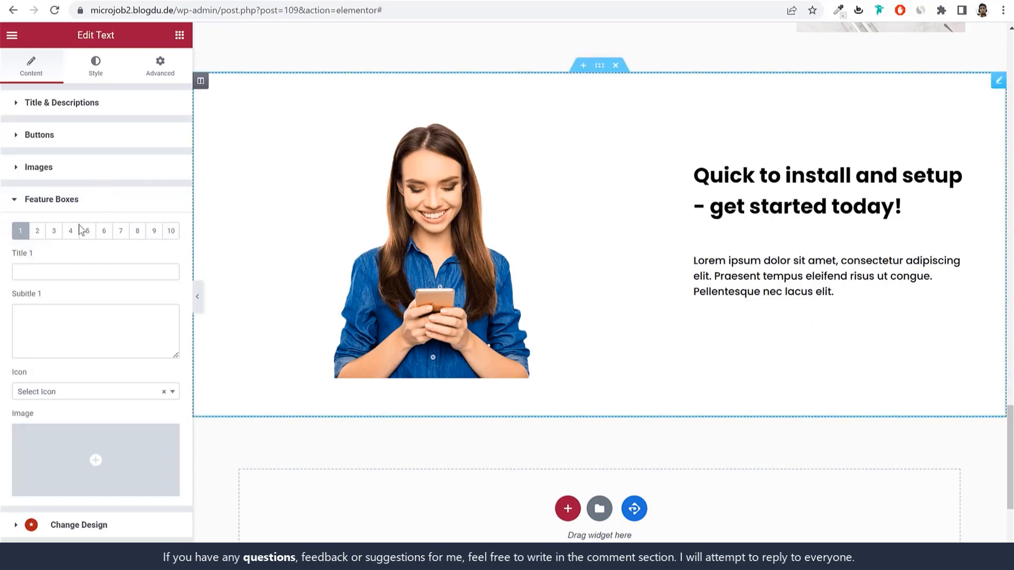
click(77, 109)
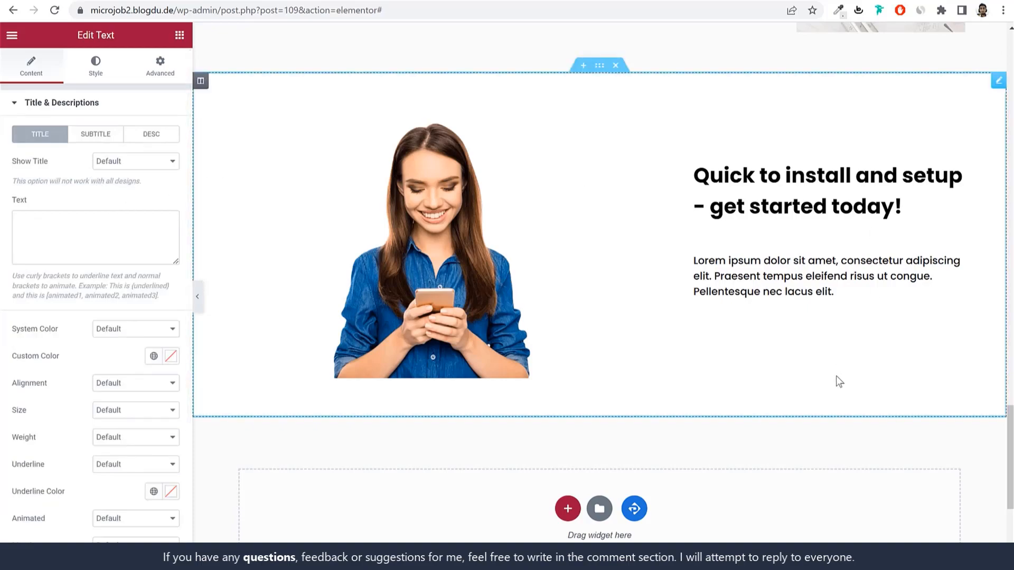
scroll(836, 376, up, 12)
scroll(838, 380, up, 10)
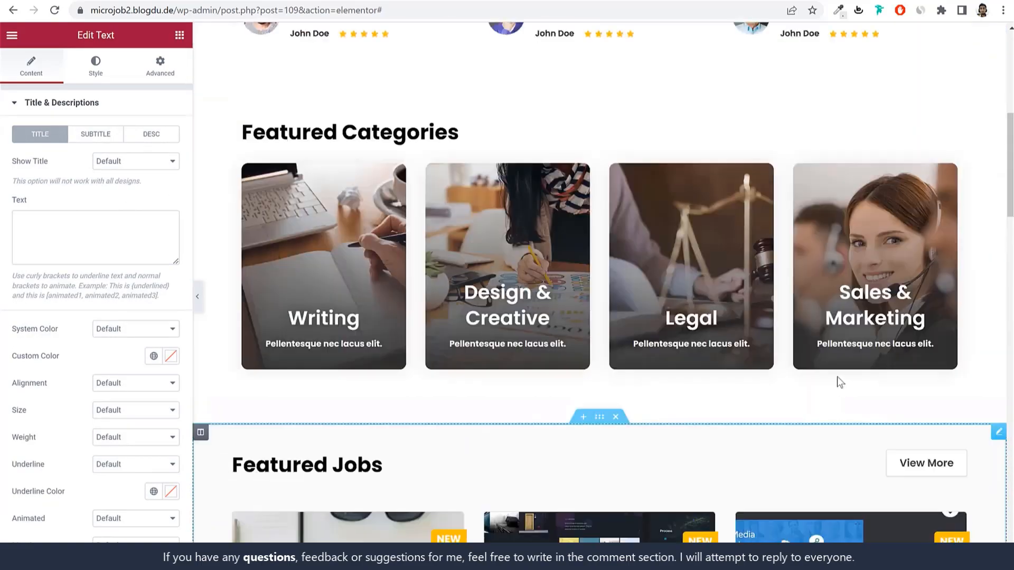
scroll(838, 380, down, 20)
scroll(839, 380, down, 8)
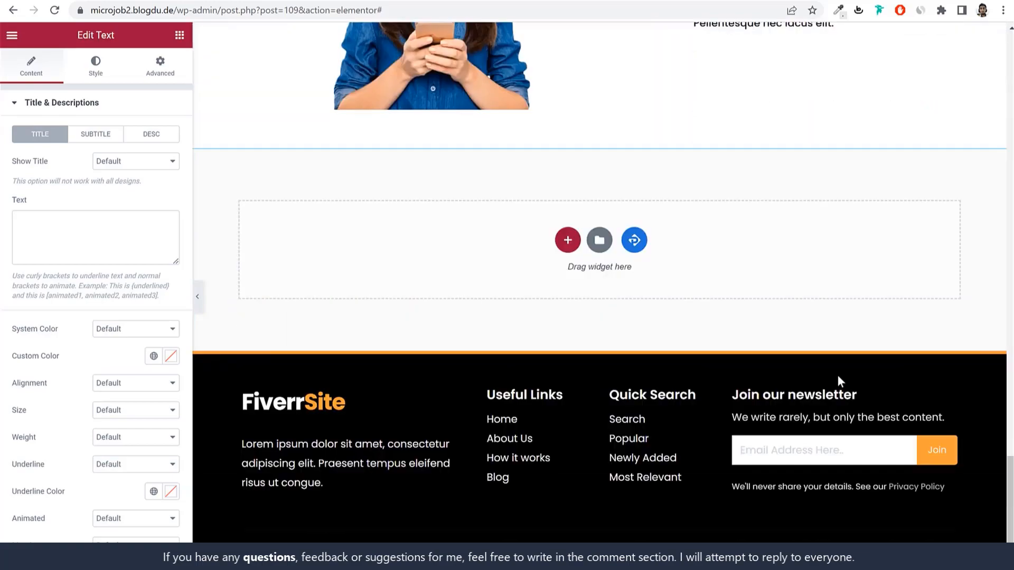
scroll(840, 380, up, 20)
scroll(840, 380, down, 20)
scroll(838, 380, up, 8)
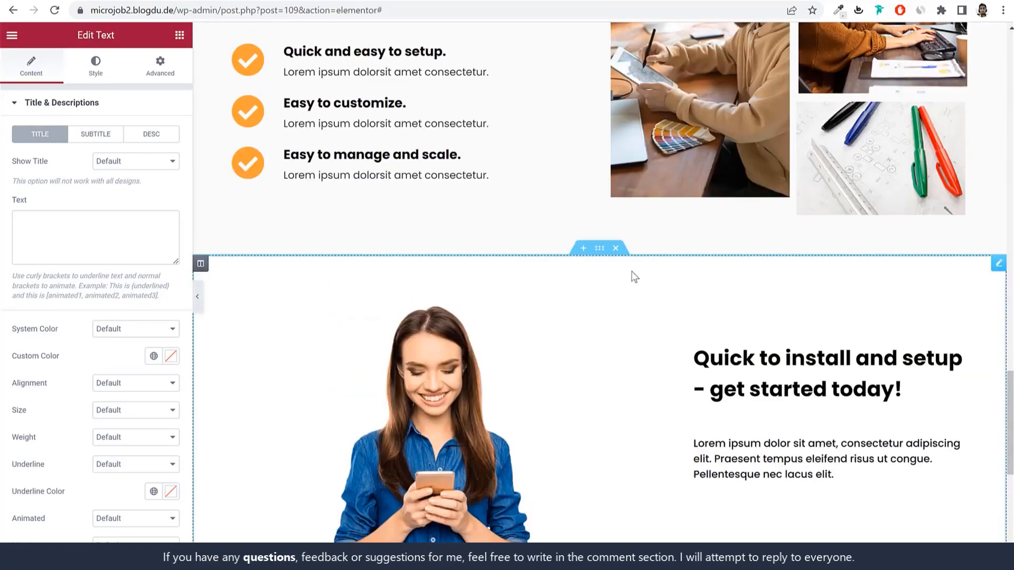
Step: Delete the 'Quick to install and setup' and 'Build powerful websites' sections
click(616, 248)
scroll(670, 378, up, 7)
scroll(669, 378, up, 1)
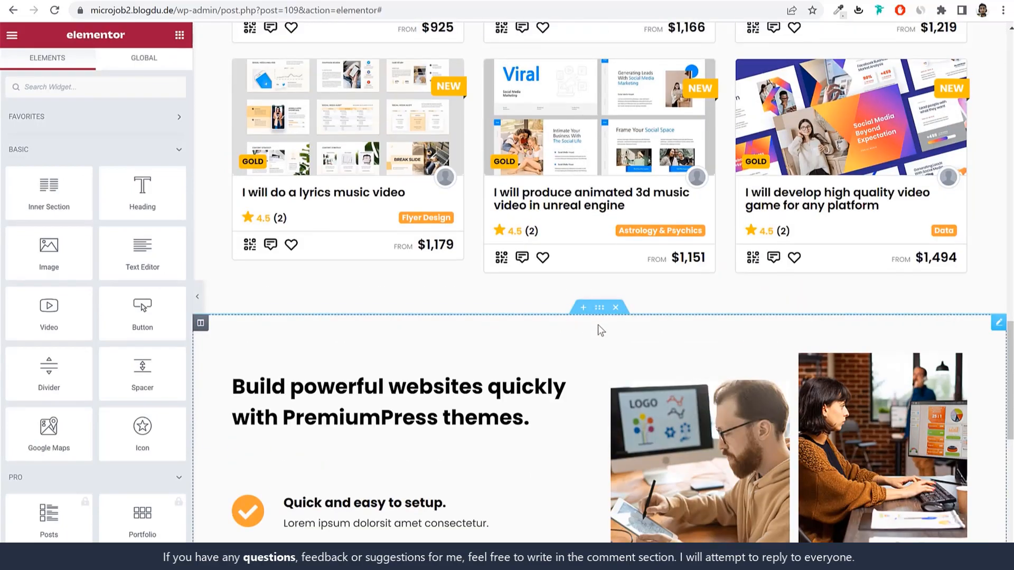
click(618, 312)
Step: Bring up the PremiumPress pre-made Sections library from the empty area
scroll(734, 421, up, 4)
scroll(733, 417, up, 10)
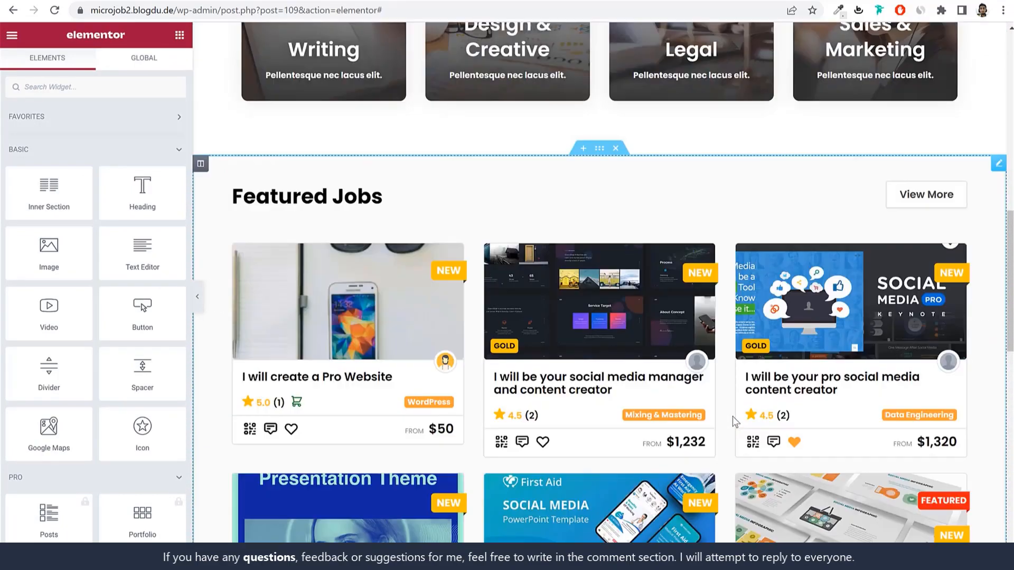
scroll(732, 415, down, 15)
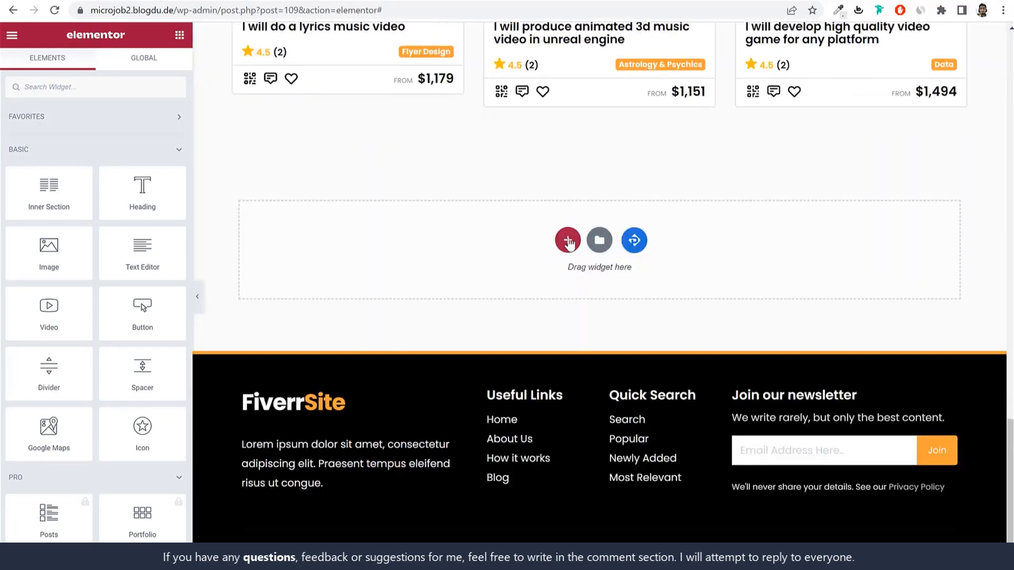
click(634, 242)
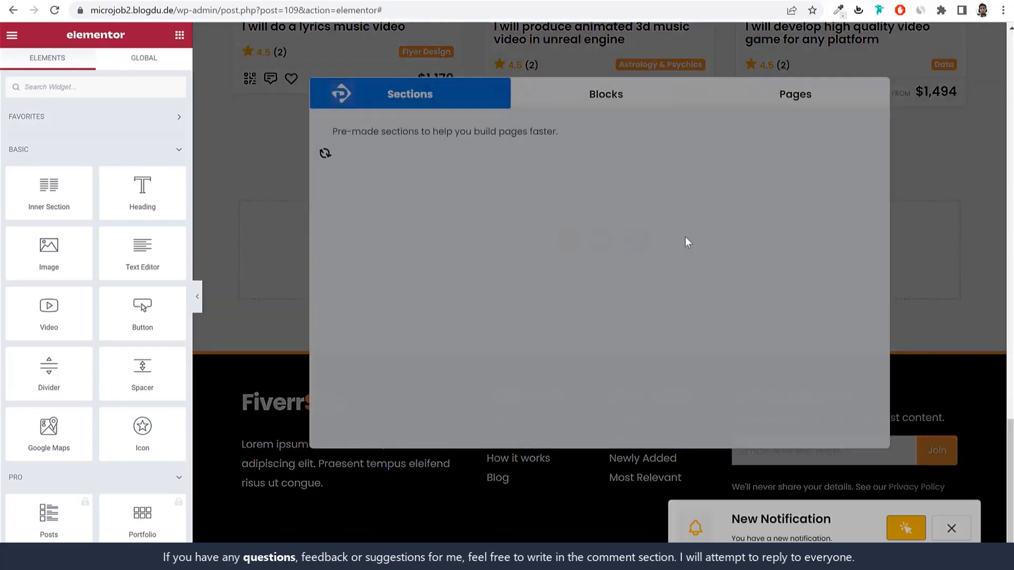
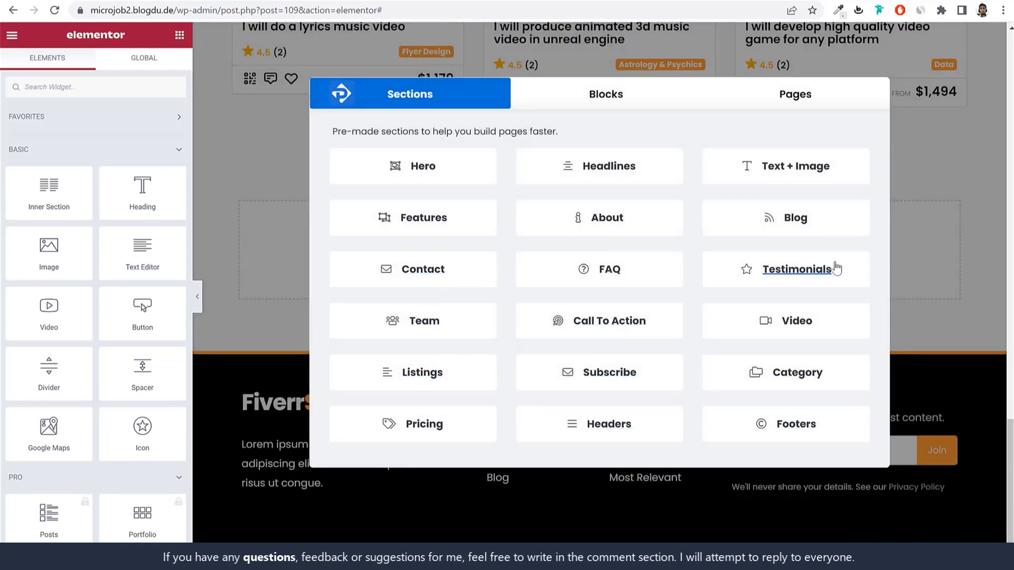
Step: Insert the first pre-made Contact section design from the PremiumPress Sections library
click(464, 268)
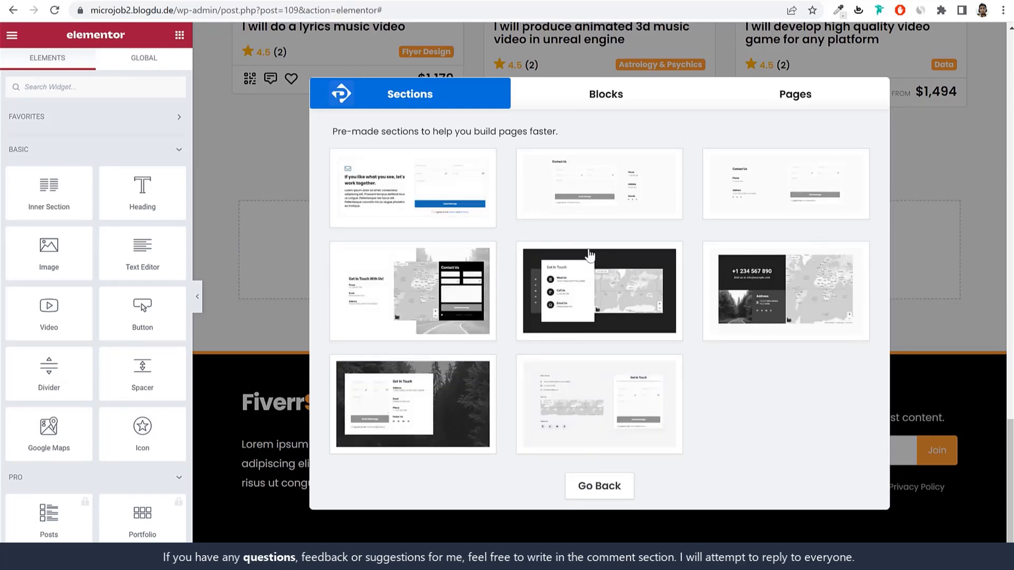
click(442, 192)
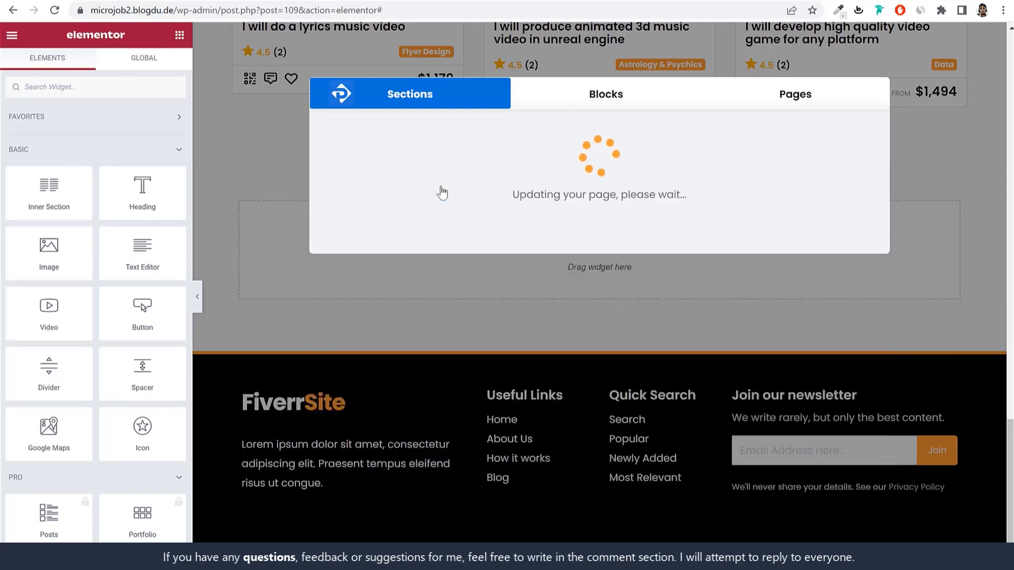
Step: Drag the inserted contact section up so it sits just above the testimonials row
scroll(874, 321, up, 10)
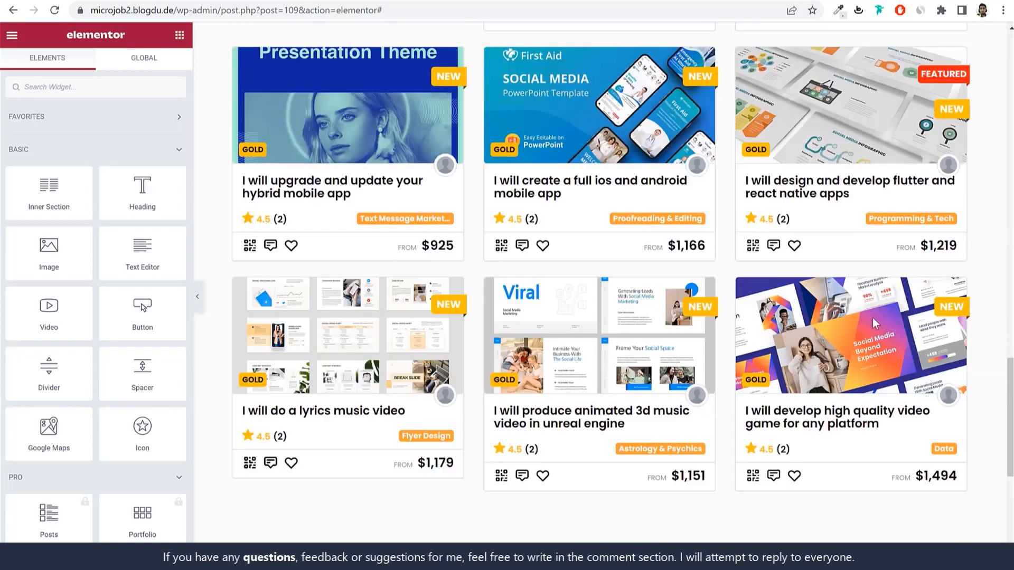
scroll(873, 321, up, 15)
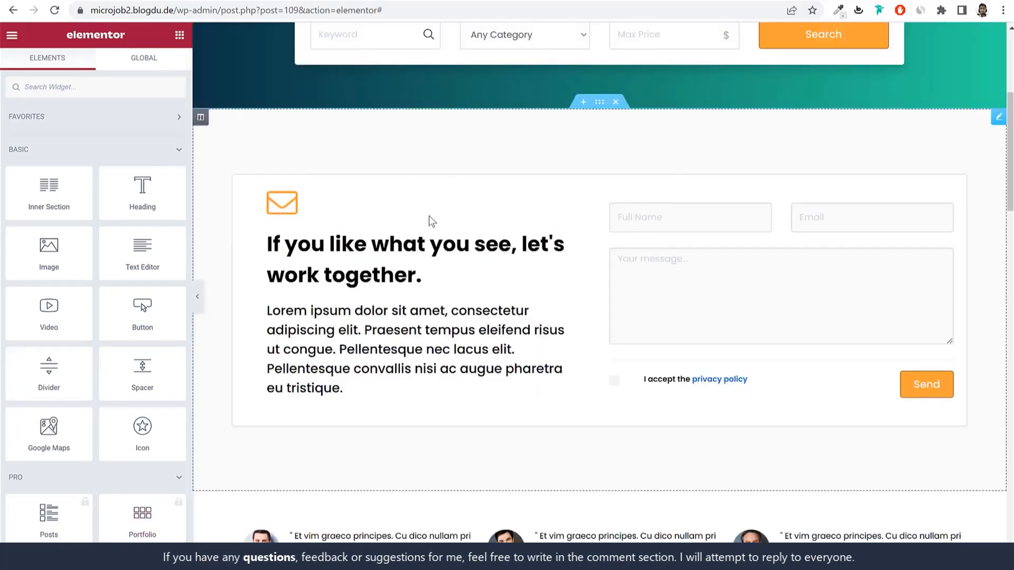
drag(611, 111, 618, 454)
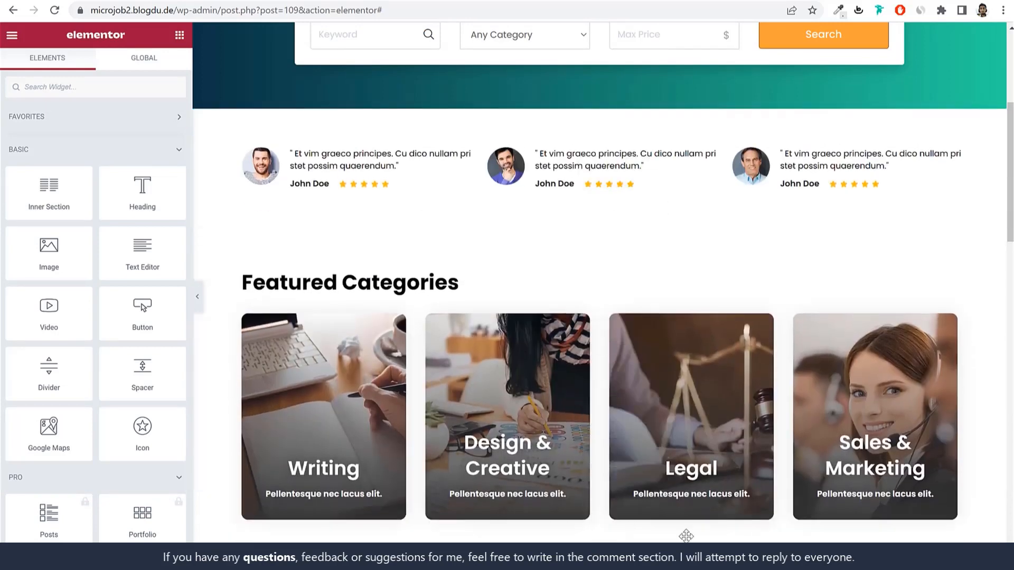
drag(574, 193, 586, 141)
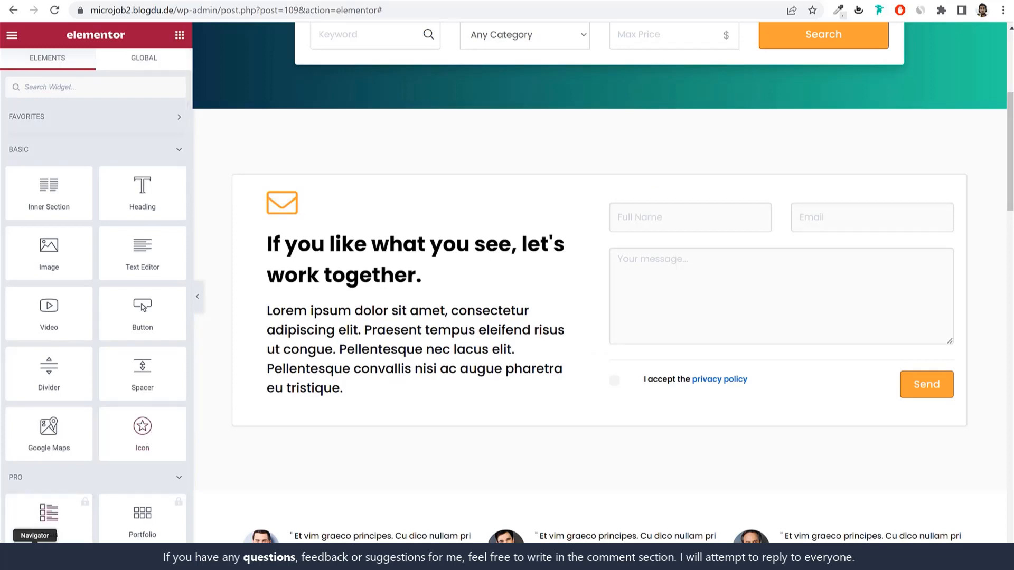
Step: In the Navigator, collapse the Section rows and move the contact section to the bottom
click(34, 557)
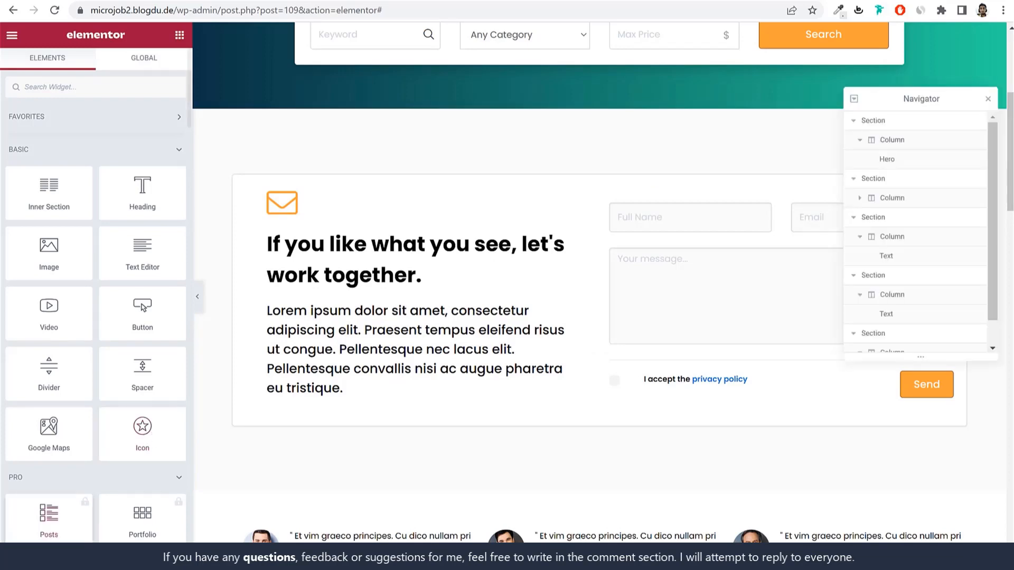
click(908, 181)
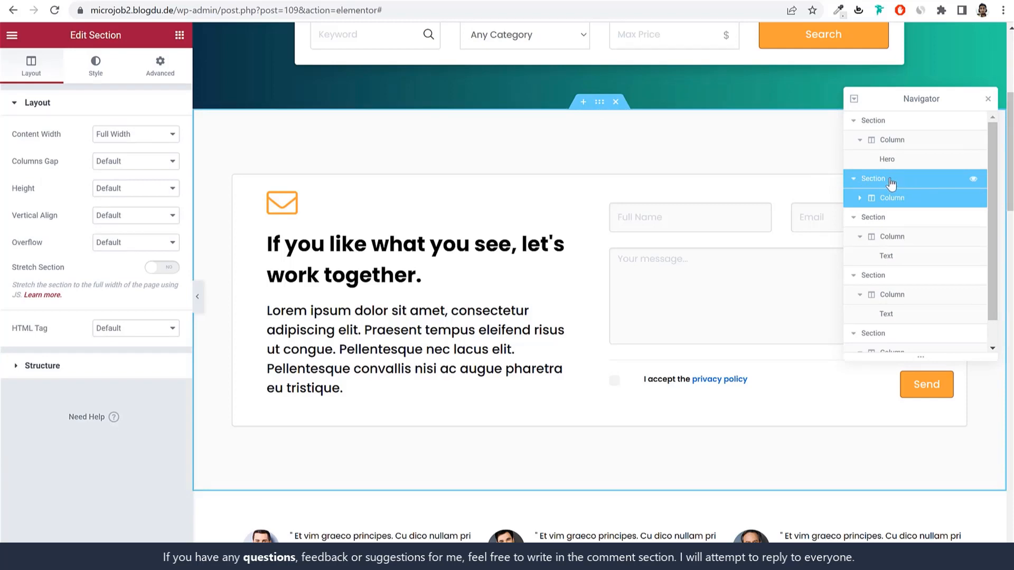
click(855, 180)
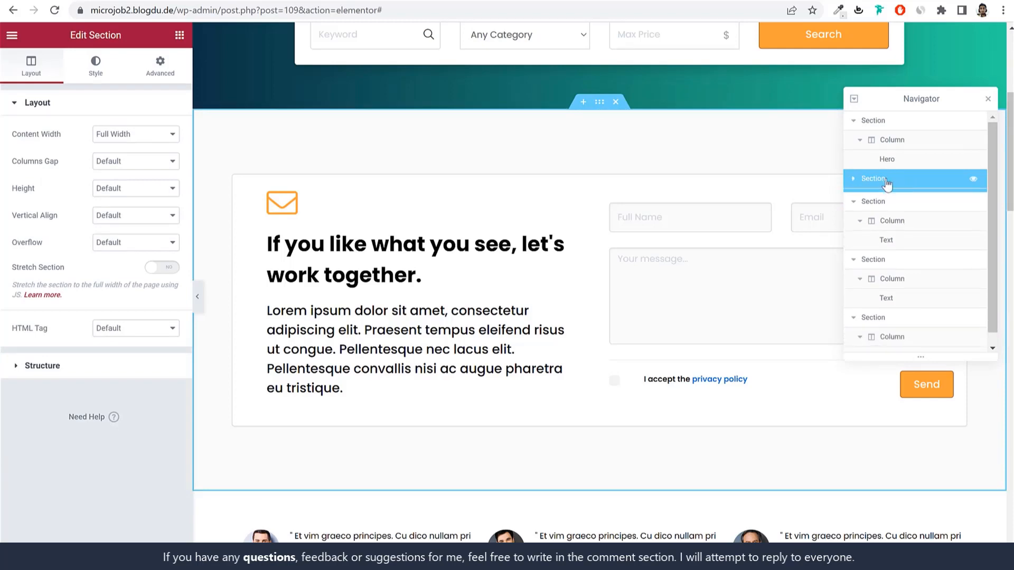
click(855, 199)
click(854, 217)
click(854, 236)
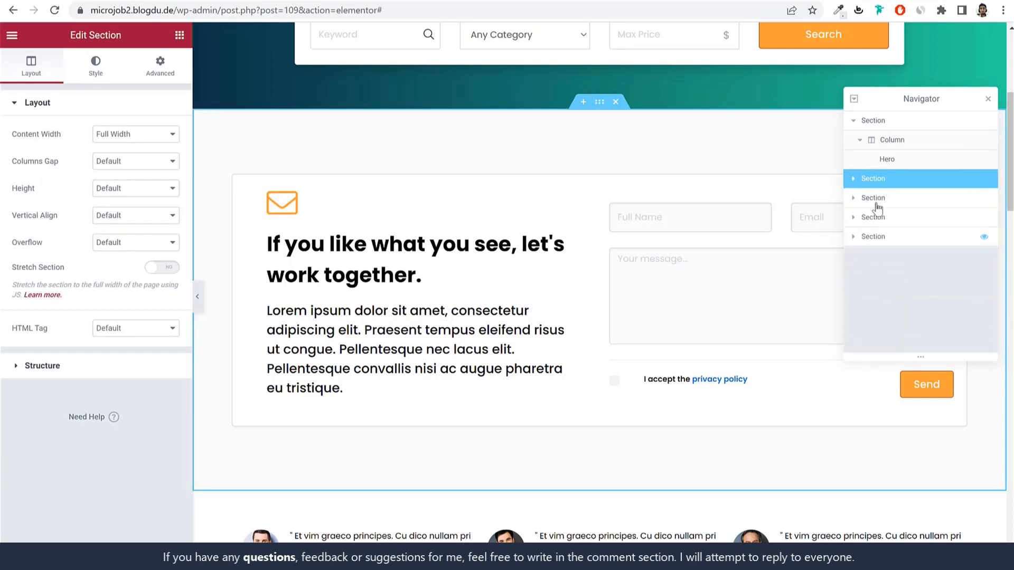
click(886, 238)
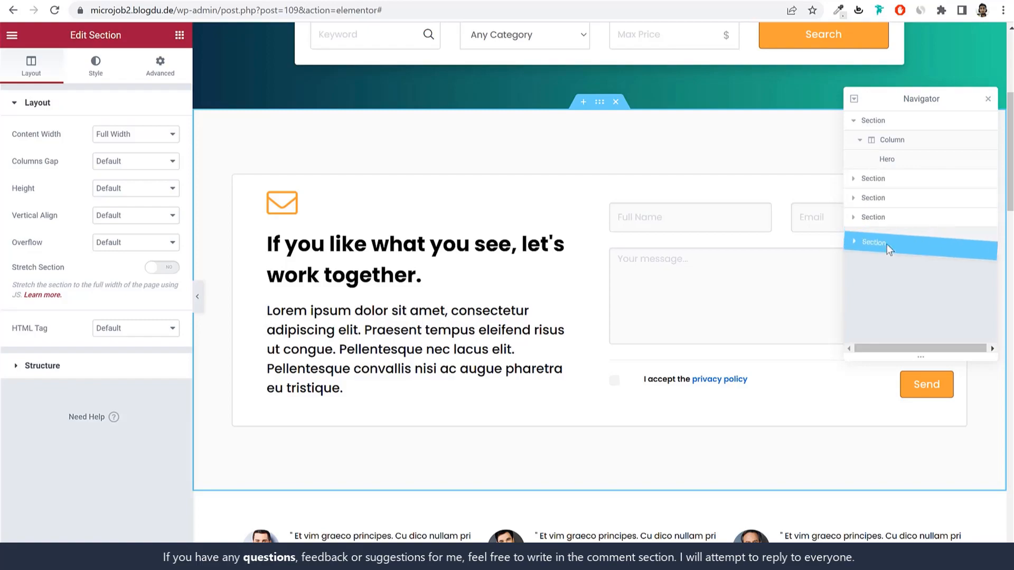
Step: Close the Navigator, review the page with the contact section last, and exit the editor
scroll(686, 361, down, 20)
scroll(686, 356, up, 6)
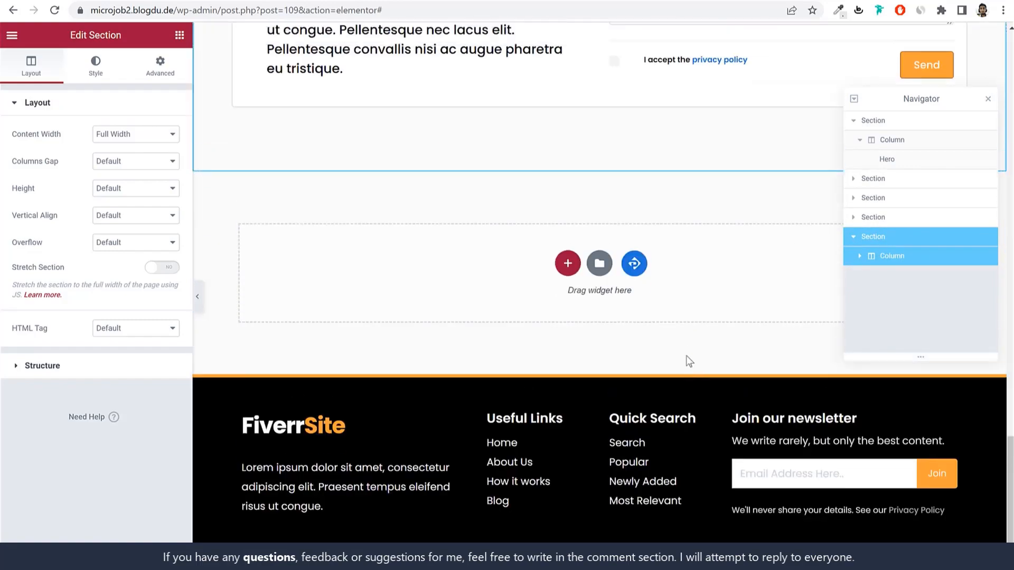
scroll(686, 354, up, 1)
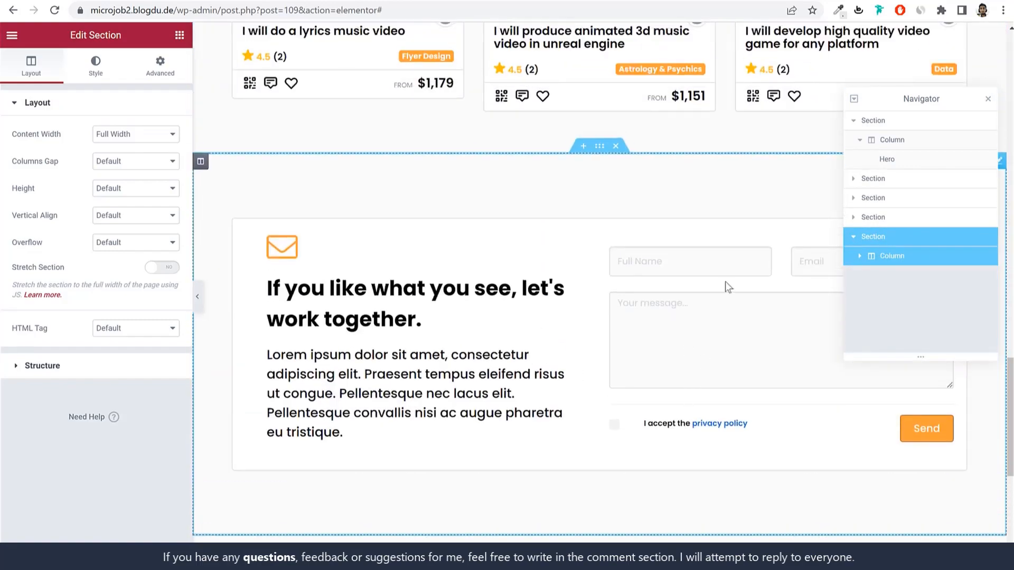
click(987, 99)
scroll(735, 255, up, 2)
scroll(586, 369, down, 4)
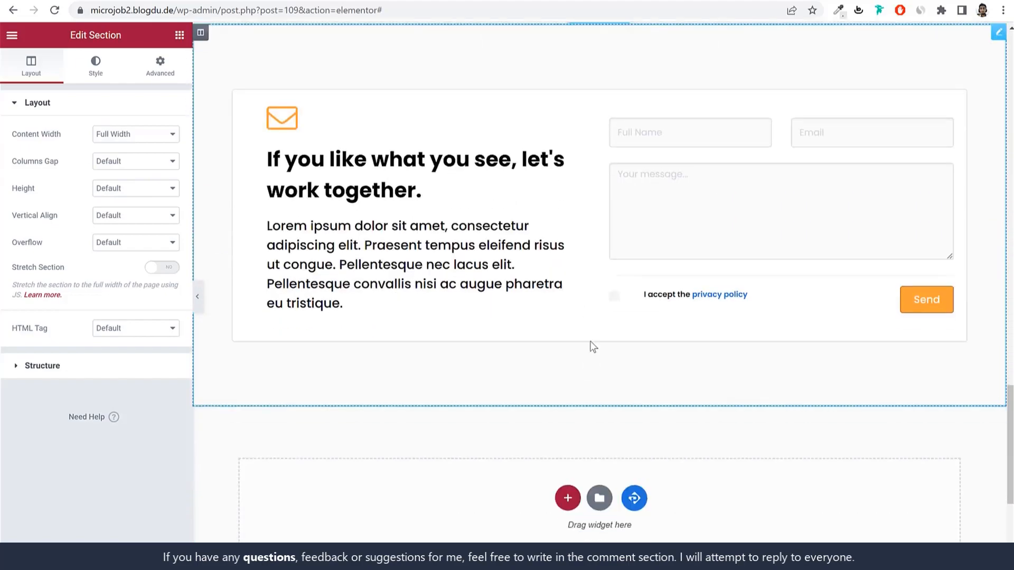
scroll(771, 275, up, 20)
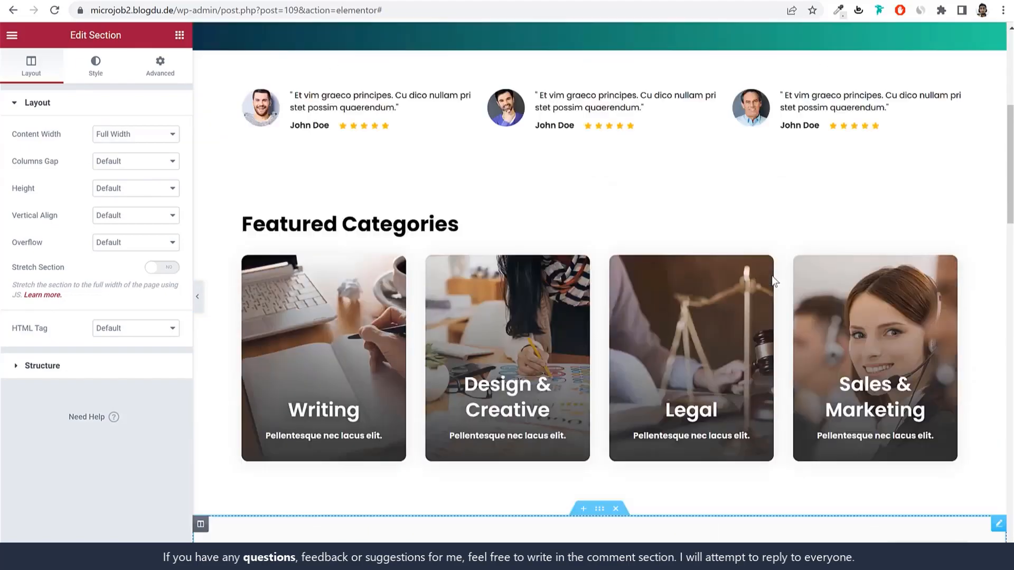
scroll(660, 272, up, 5)
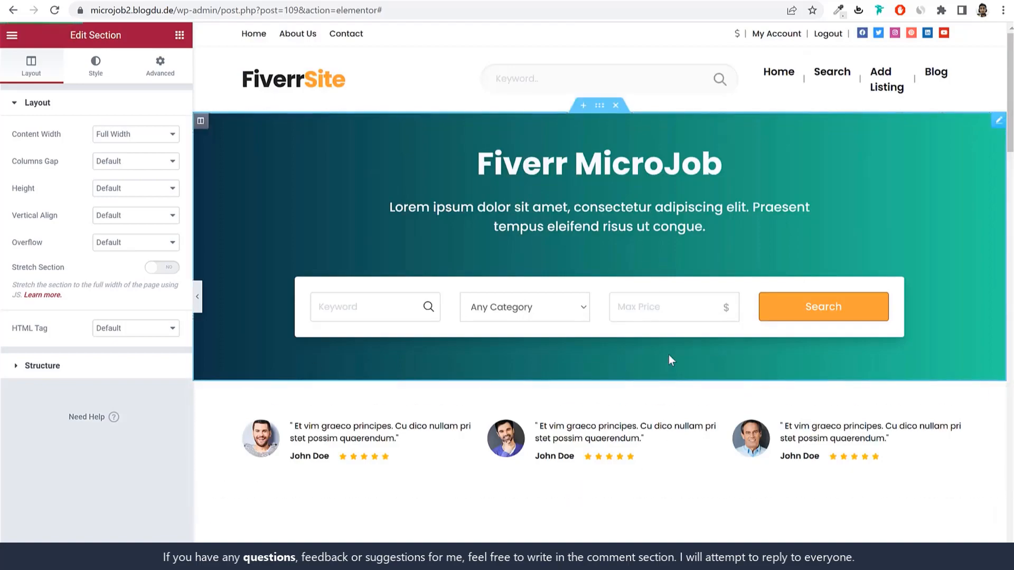
scroll(686, 422, down, 1)
scroll(695, 443, down, 15)
scroll(681, 426, up, 18)
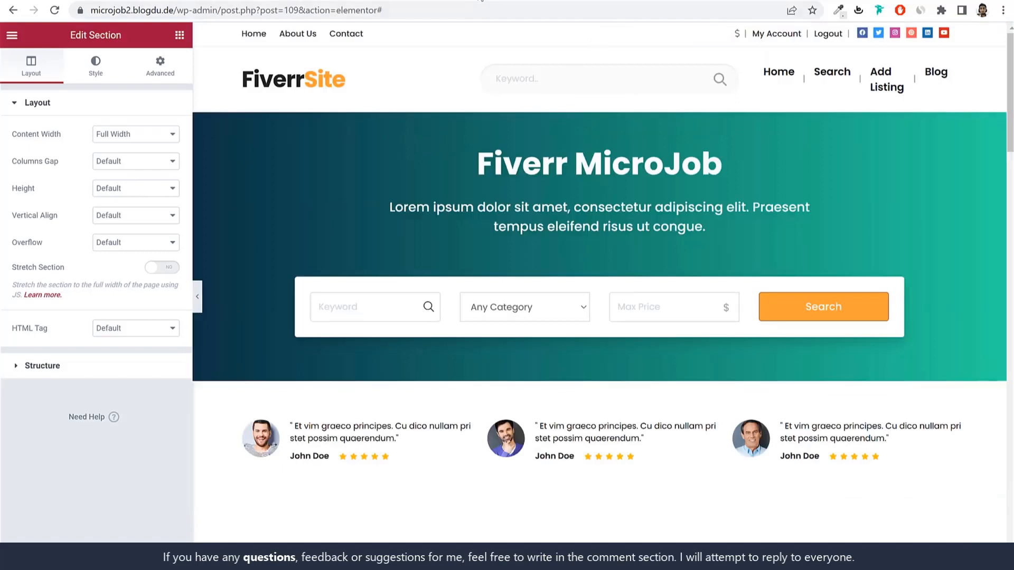
click(364, 3)
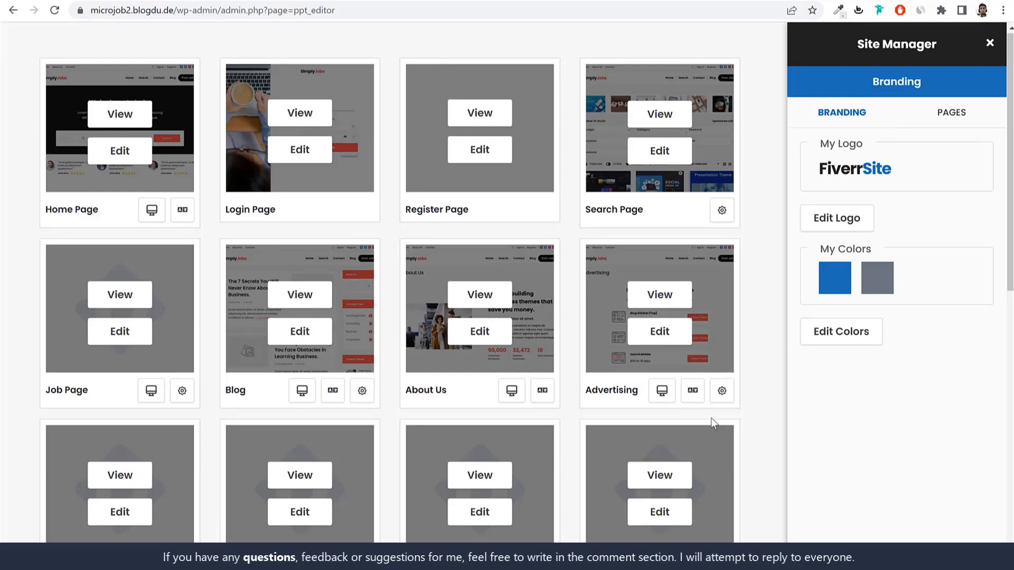
Step: Go to the Footer Design page, with Style 1 active, and bring up its Settings
scroll(711, 418, down, 7)
scroll(462, 501, down, 5)
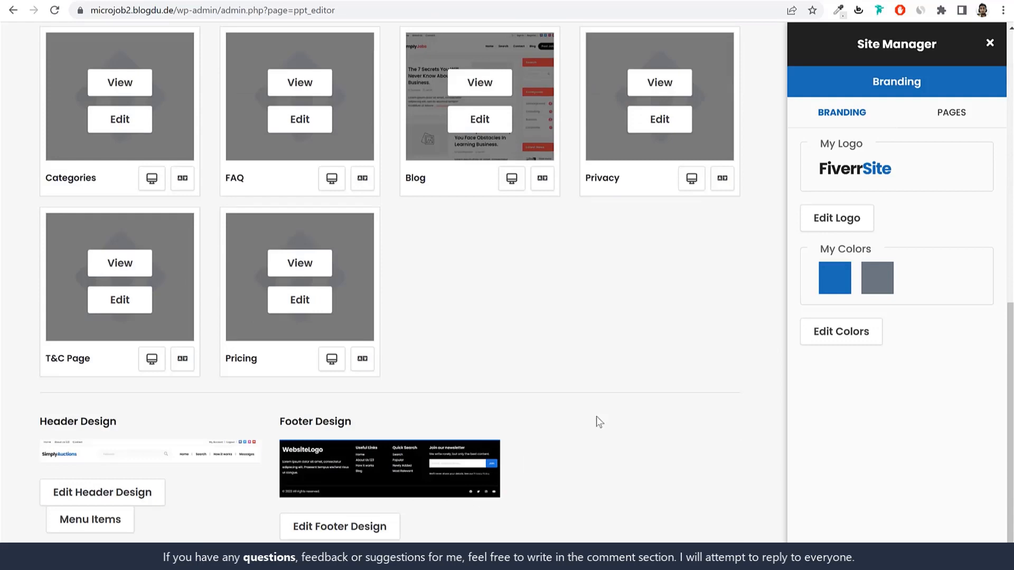
click(358, 531)
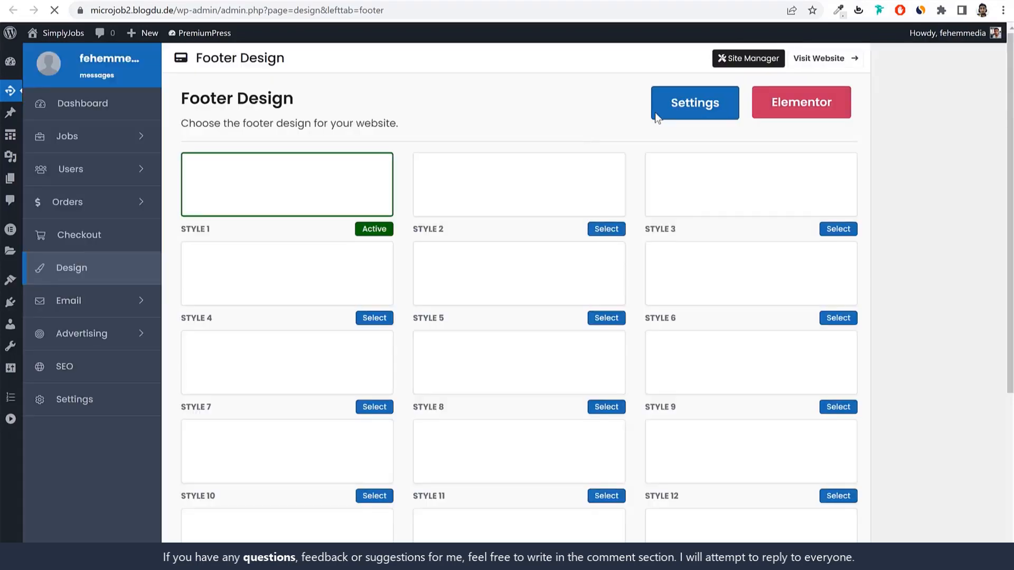
scroll(826, 332, down, 5)
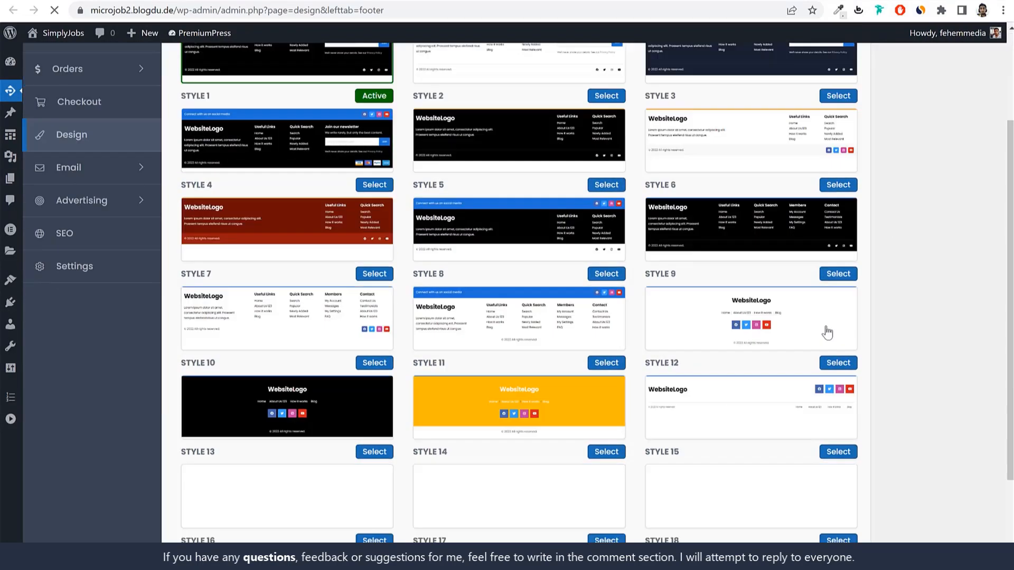
scroll(520, 387, up, 5)
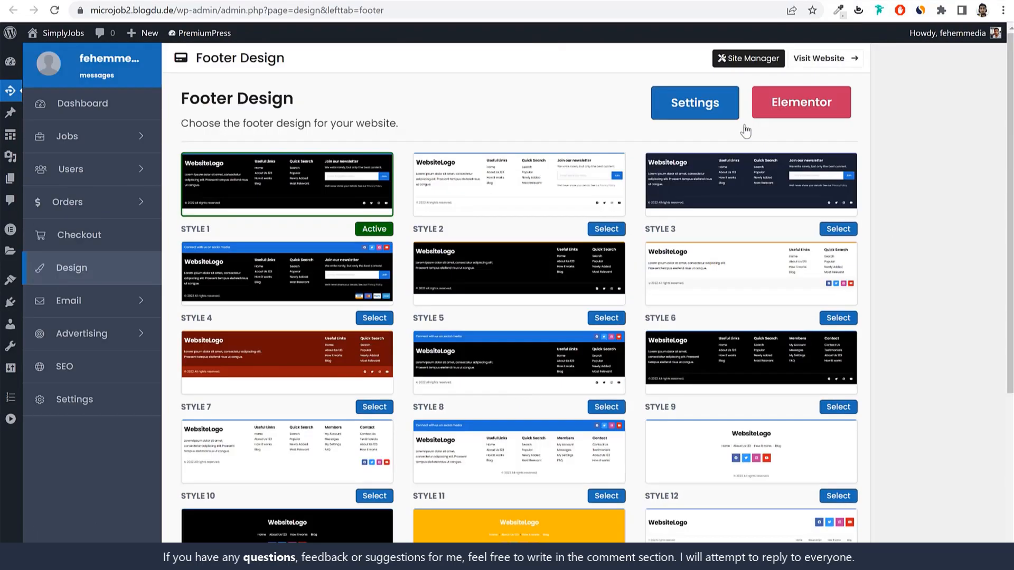
click(710, 102)
Step: Scroll to the live site footer and highlight its logo and description text
scroll(765, 264, down, 3)
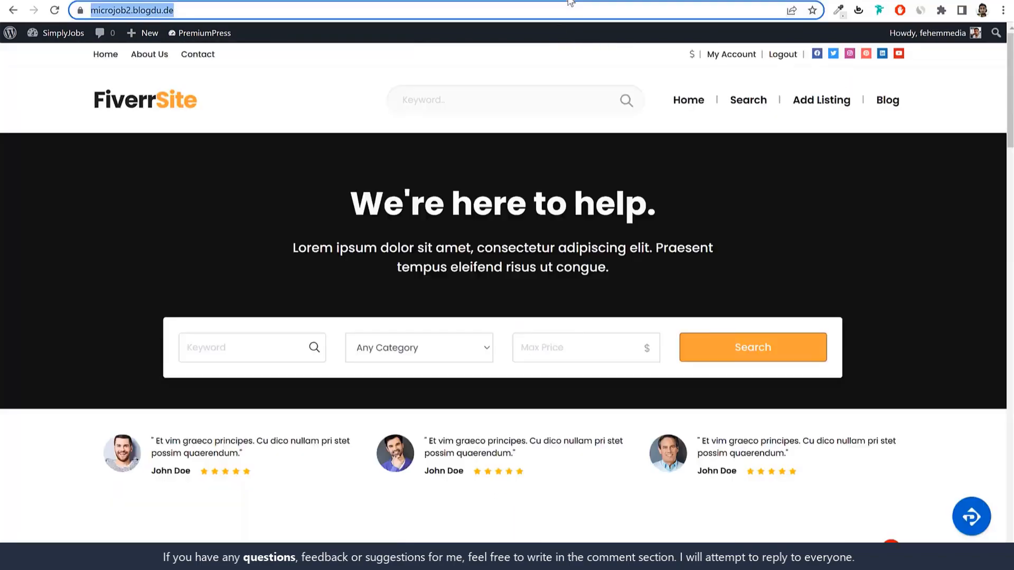
scroll(544, 248, down, 10)
scroll(545, 251, down, 10)
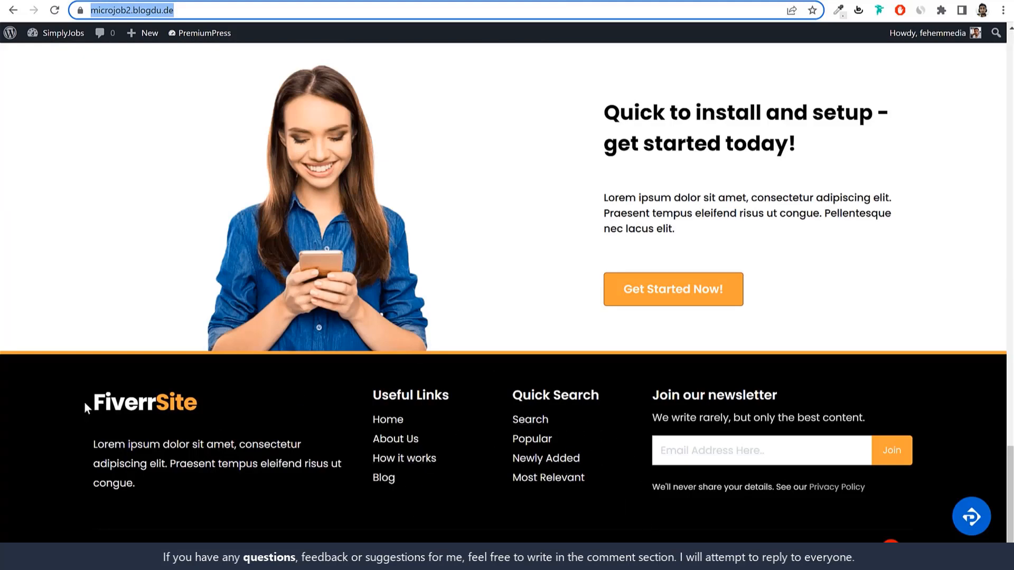
drag(84, 401, 205, 434)
click(116, 483)
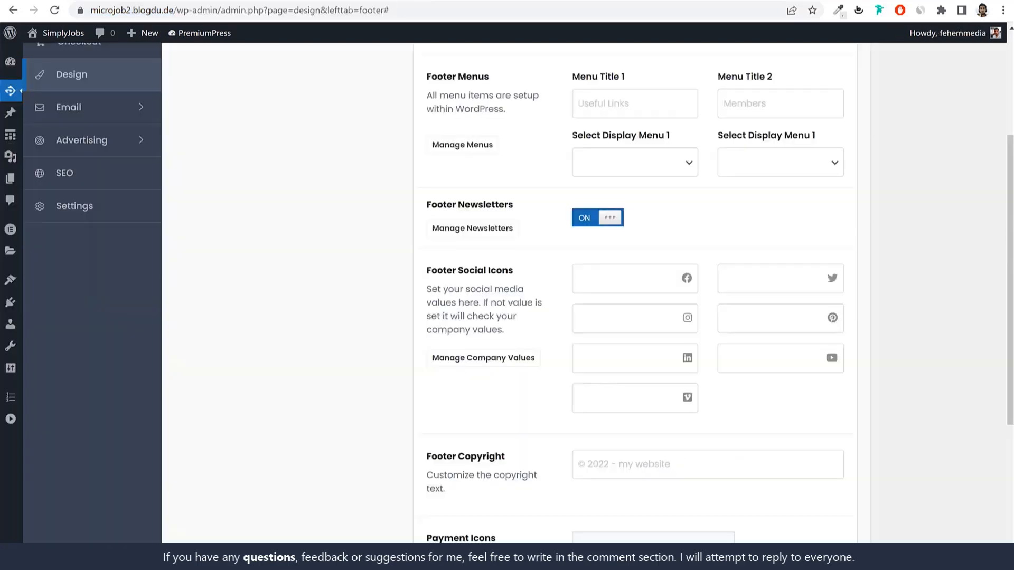
scroll(758, 206, up, 3)
Step: Compare the empty Footer Text and Facebook link fields with the footer's Lorem ipsum paragraph
drag(476, 176, 425, 174)
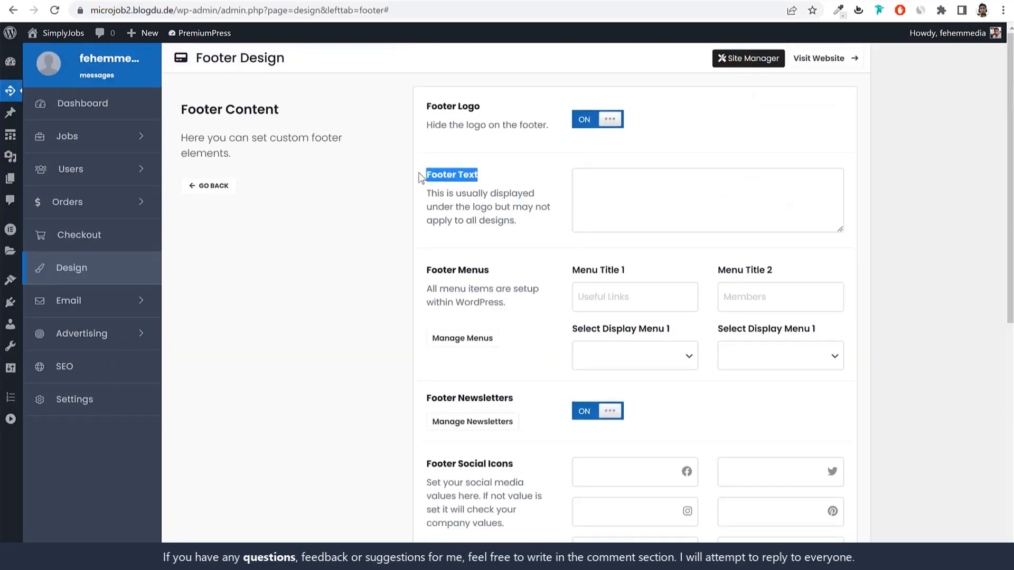
click(581, 188)
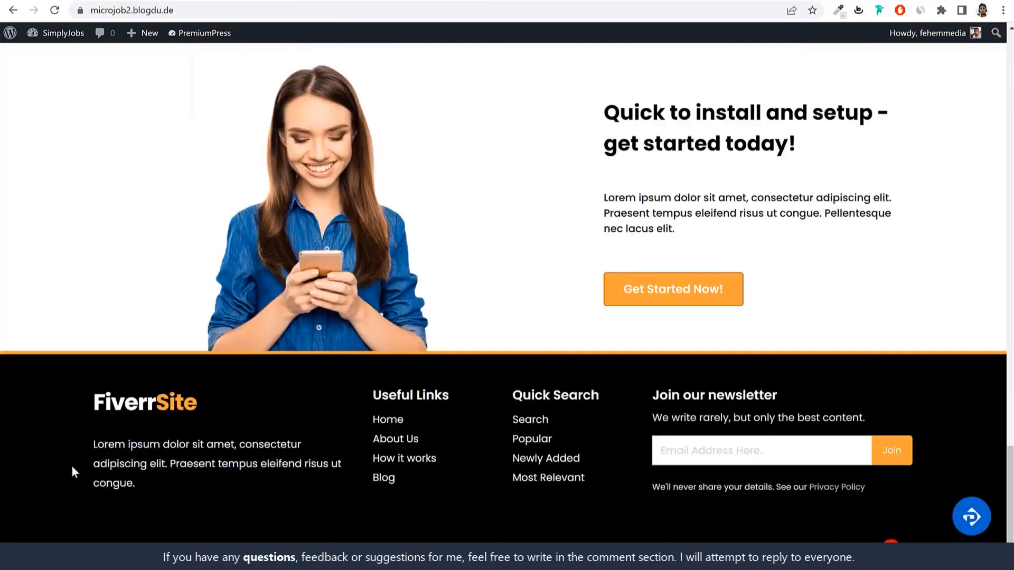
drag(71, 465, 146, 499)
click(146, 499)
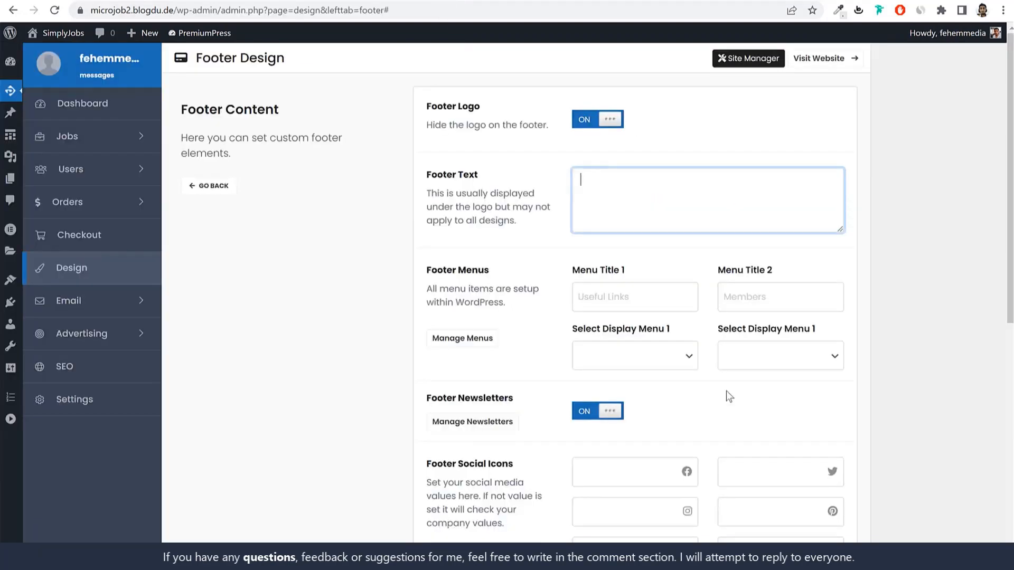
scroll(729, 394, down, 8)
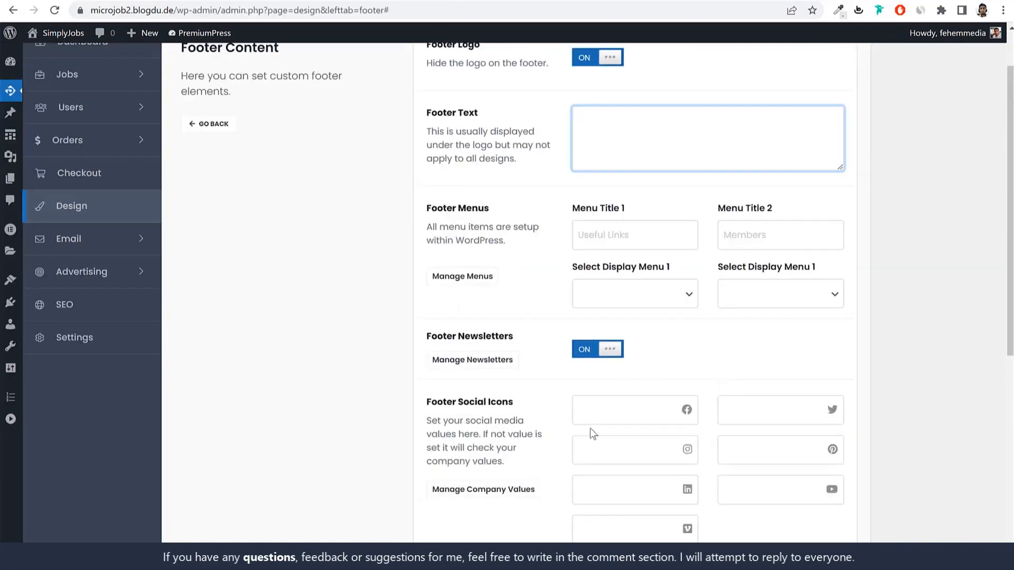
click(594, 420)
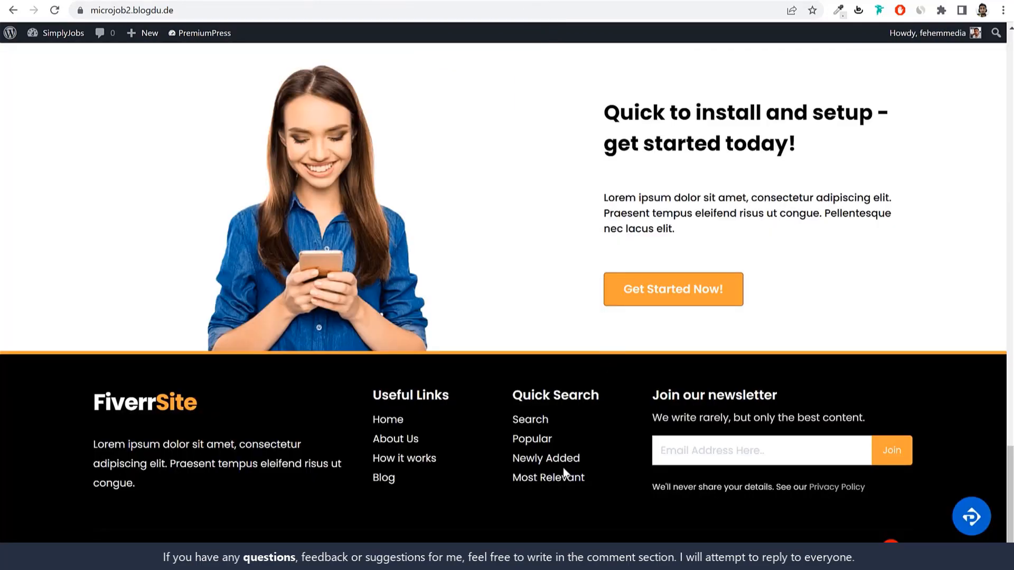
scroll(563, 473, up, 15)
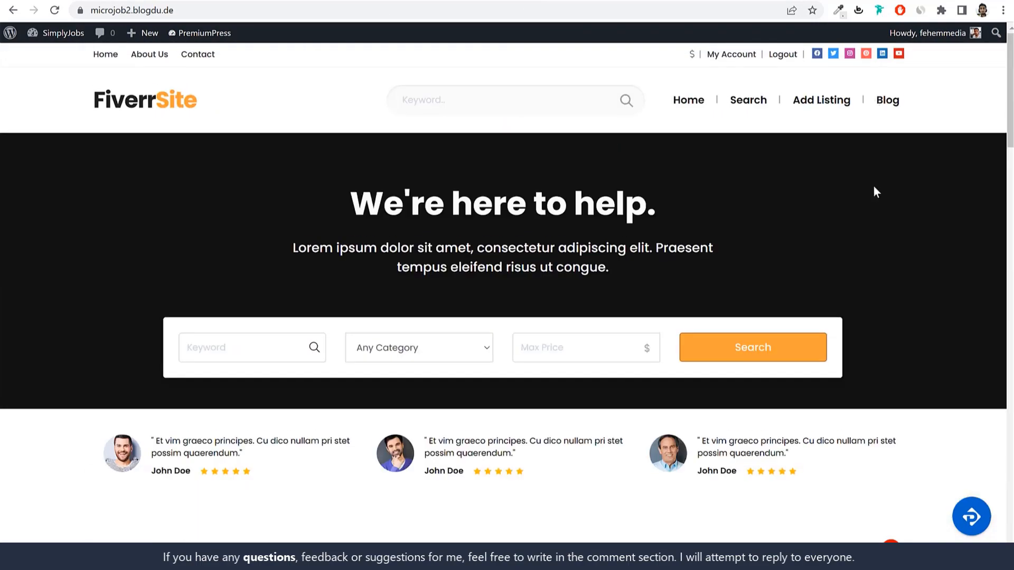
Step: Browse through the demo posts on the live Blog page
click(888, 101)
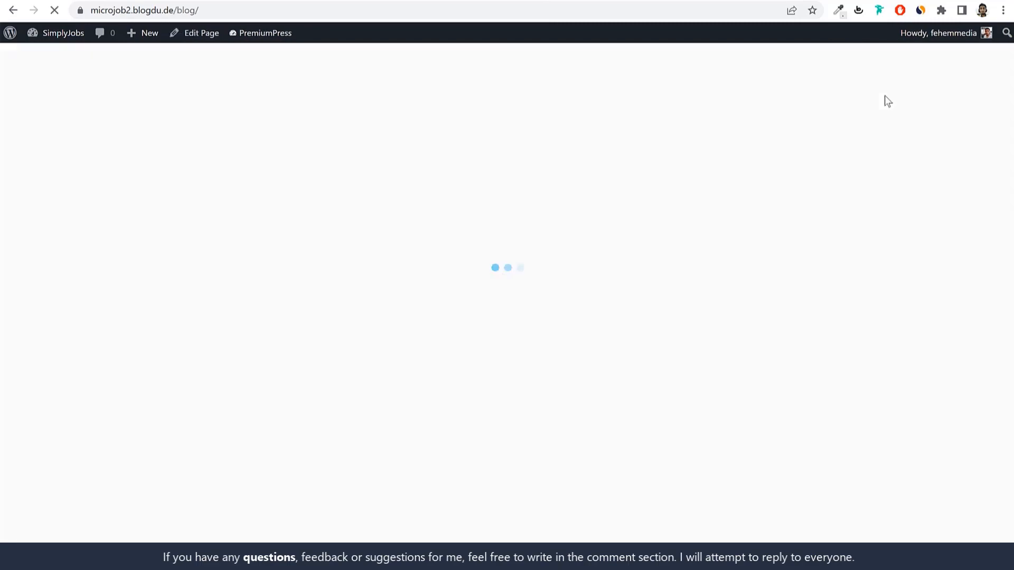
scroll(613, 286, down, 16)
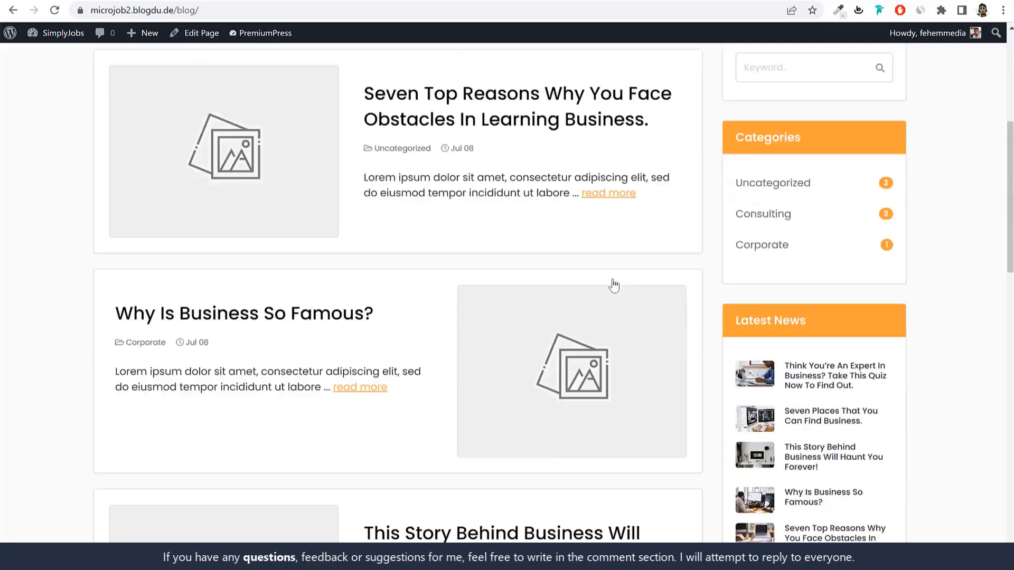
scroll(613, 285, up, 13)
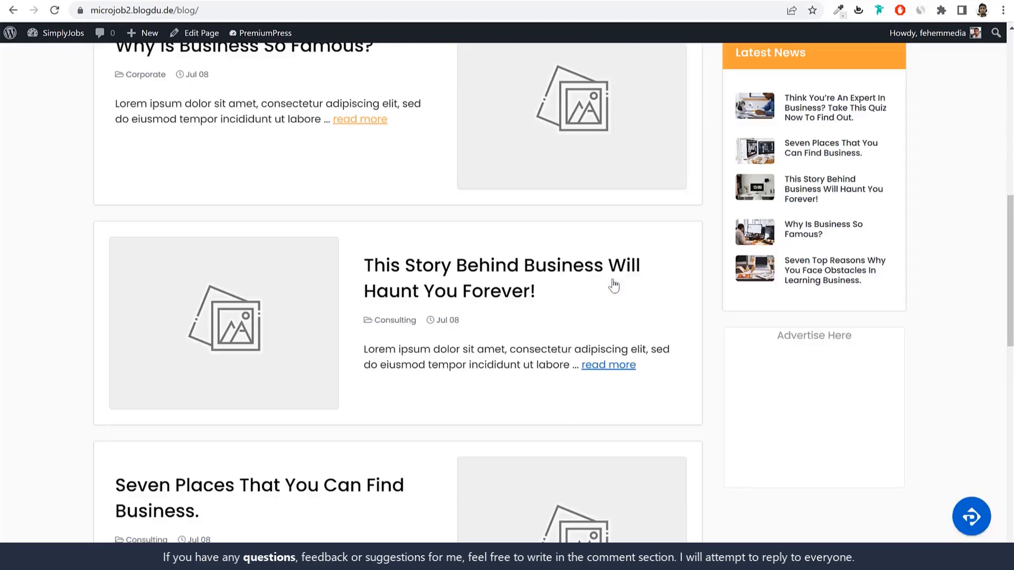
scroll(614, 285, down, 3)
scroll(614, 285, down, 5)
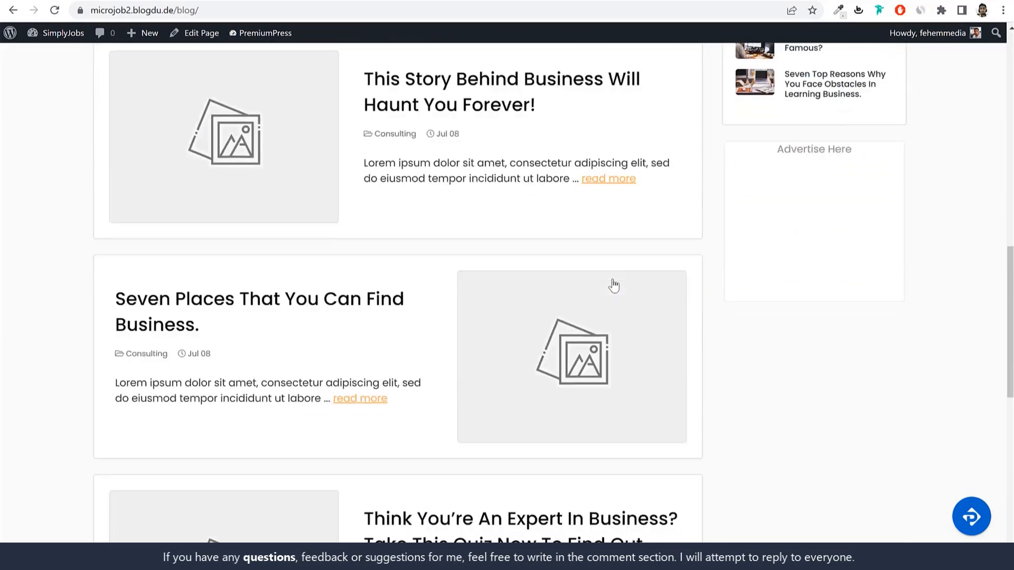
scroll(612, 283, up, 20)
Step: Go to the admin Dashboard and untick Elementor Overview in Screen Options
click(51, 35)
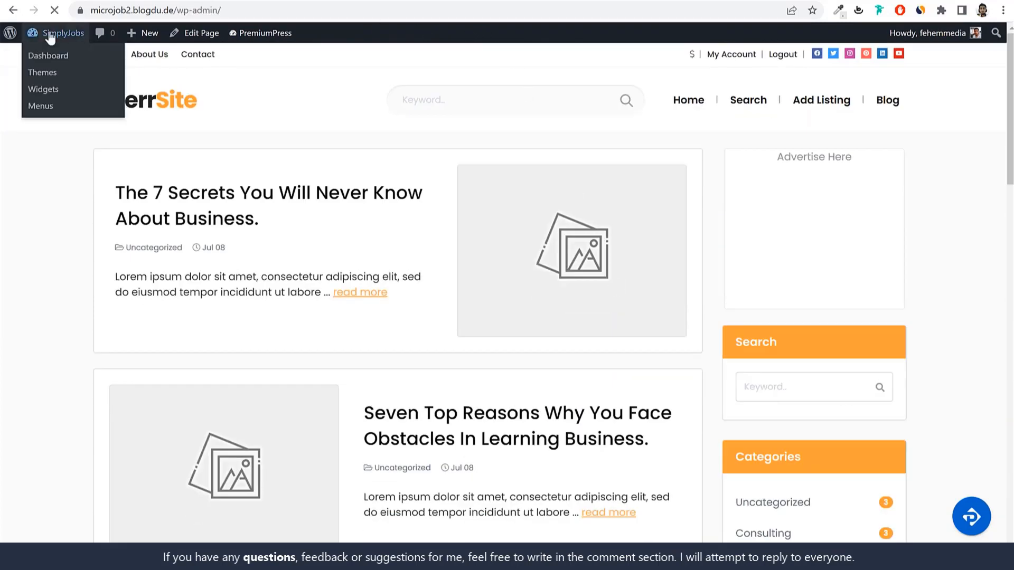
click(901, 58)
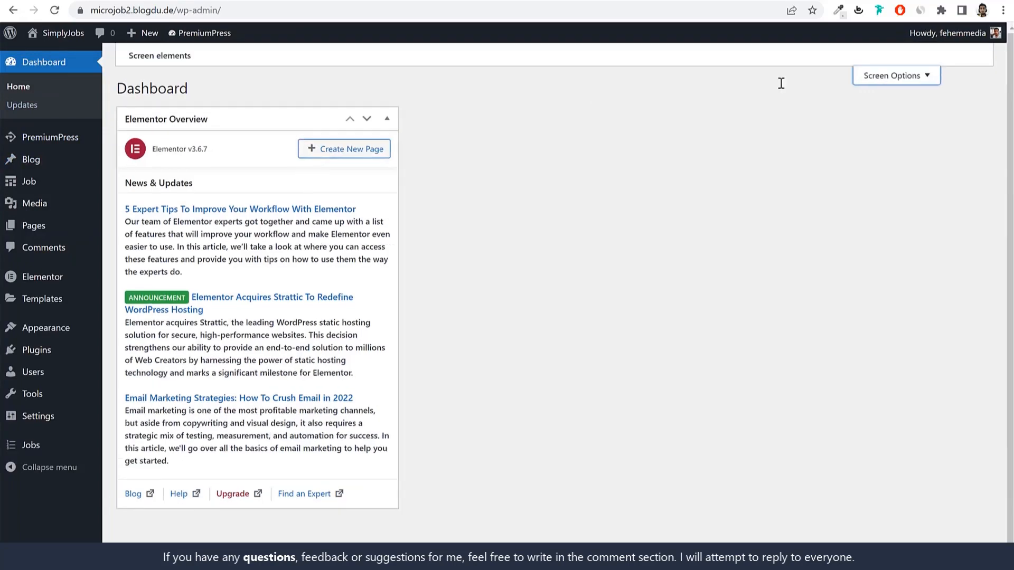
click(161, 108)
Step: Close Screen Options and trash the Hello world! blog post
click(866, 136)
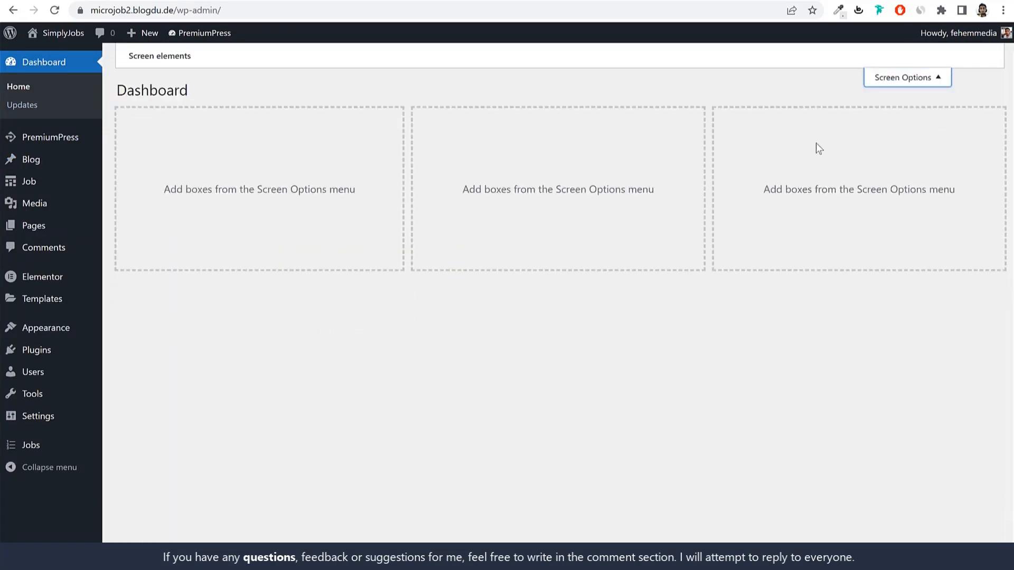
click(70, 168)
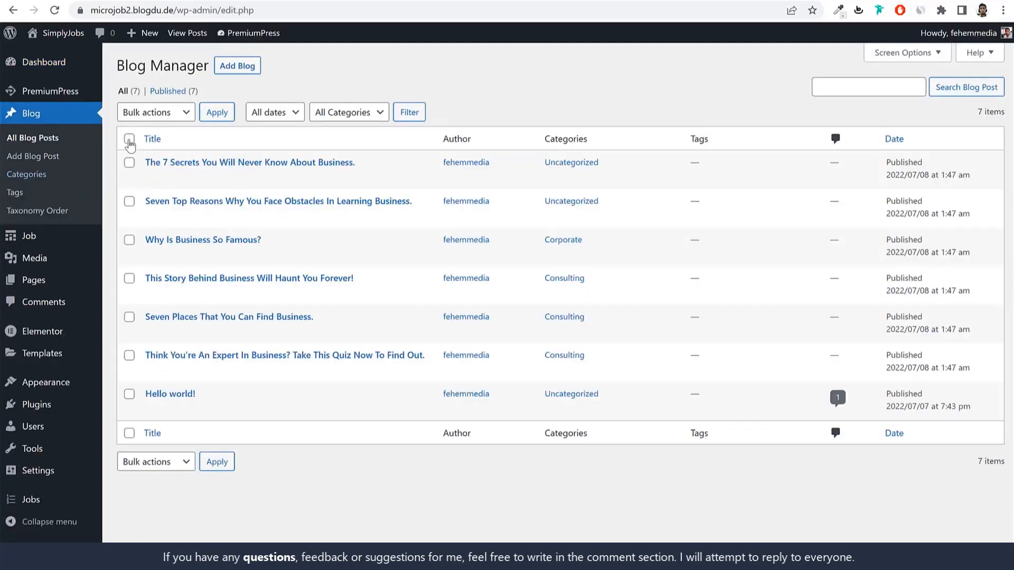
click(215, 407)
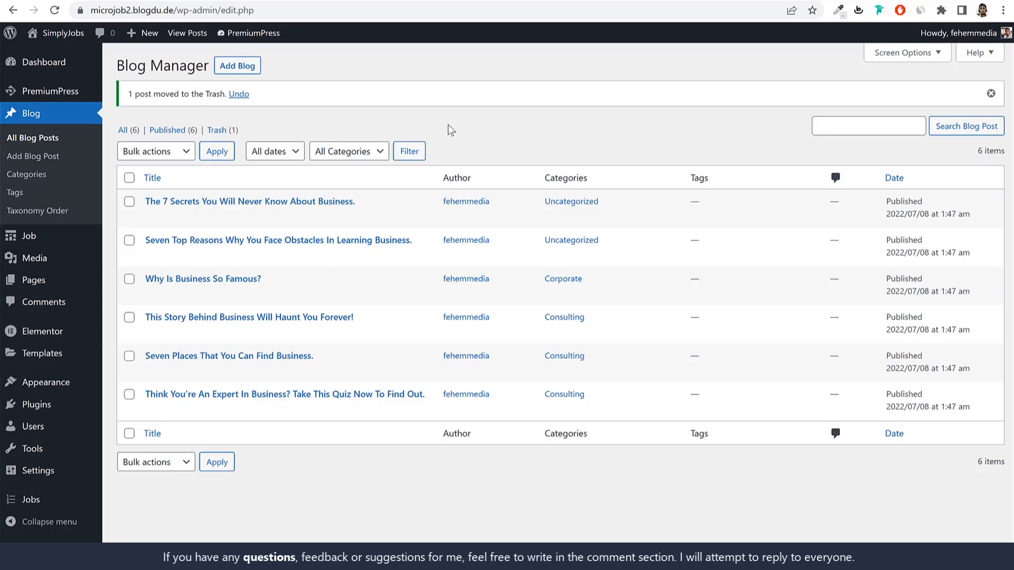
Step: Look through the Job listings, then return to the blog post list
click(60, 238)
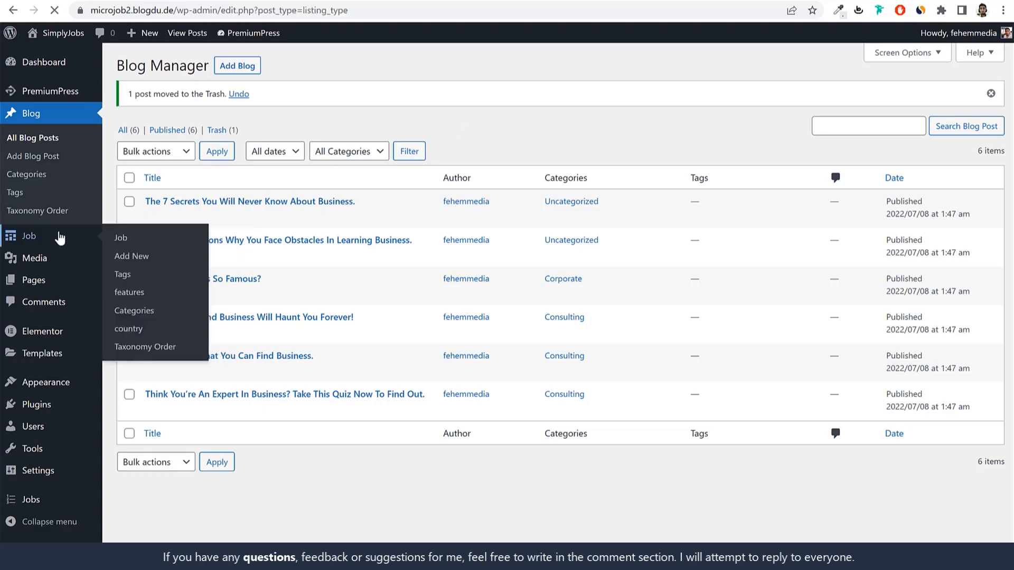
scroll(306, 287, down, 7)
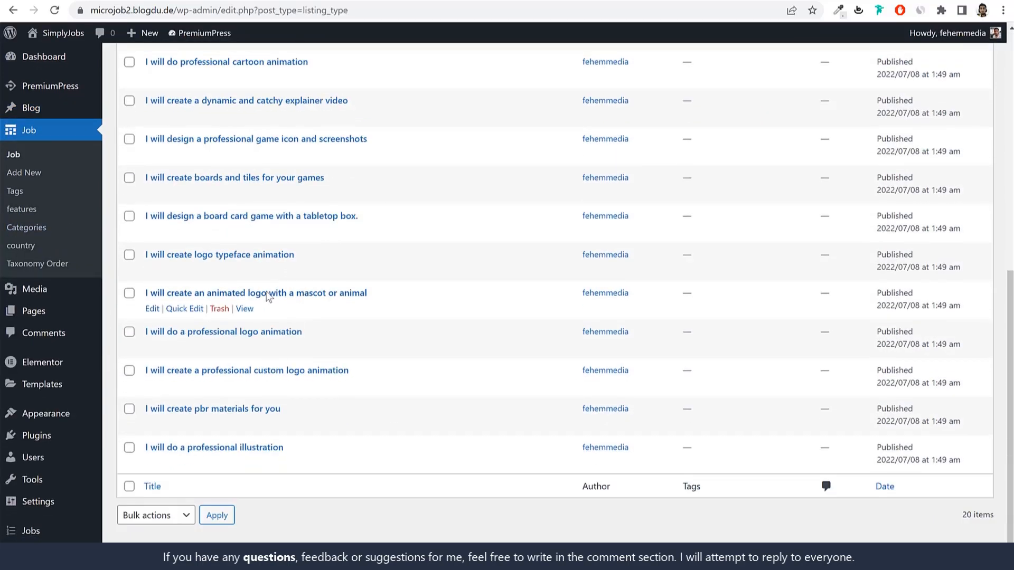
scroll(64, 528, up, 5)
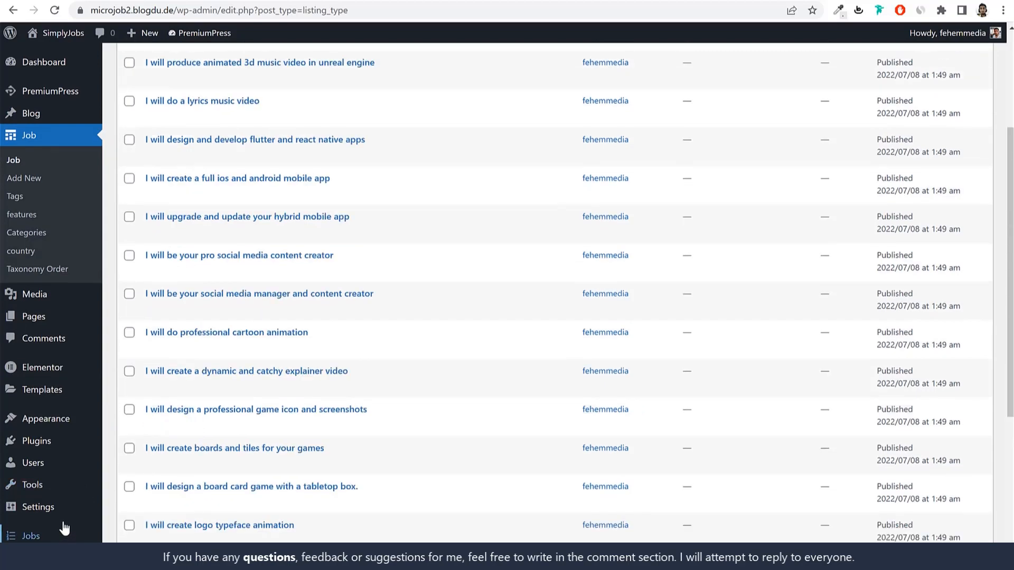
scroll(64, 528, up, 2)
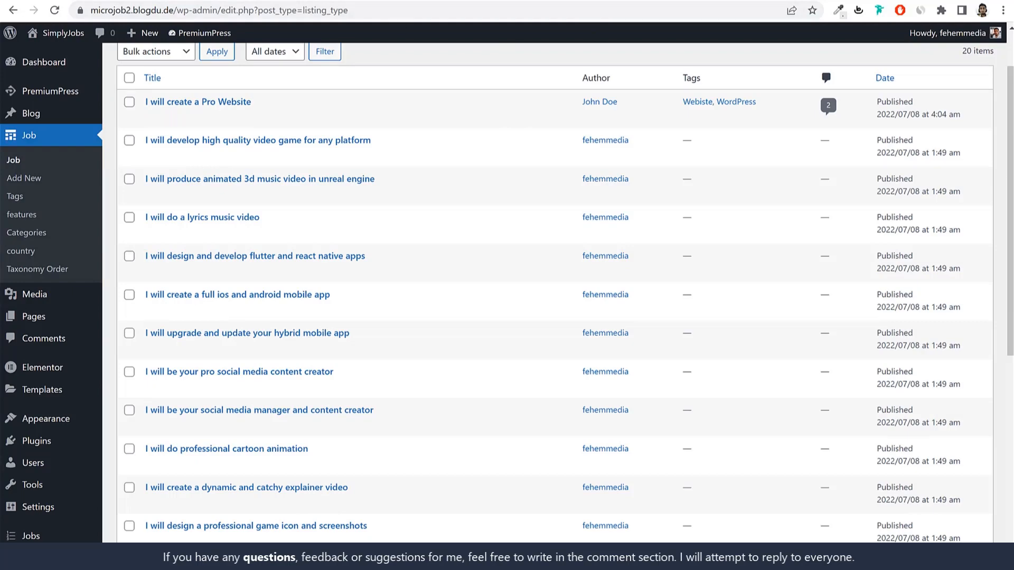
scroll(537, 47, up, 2)
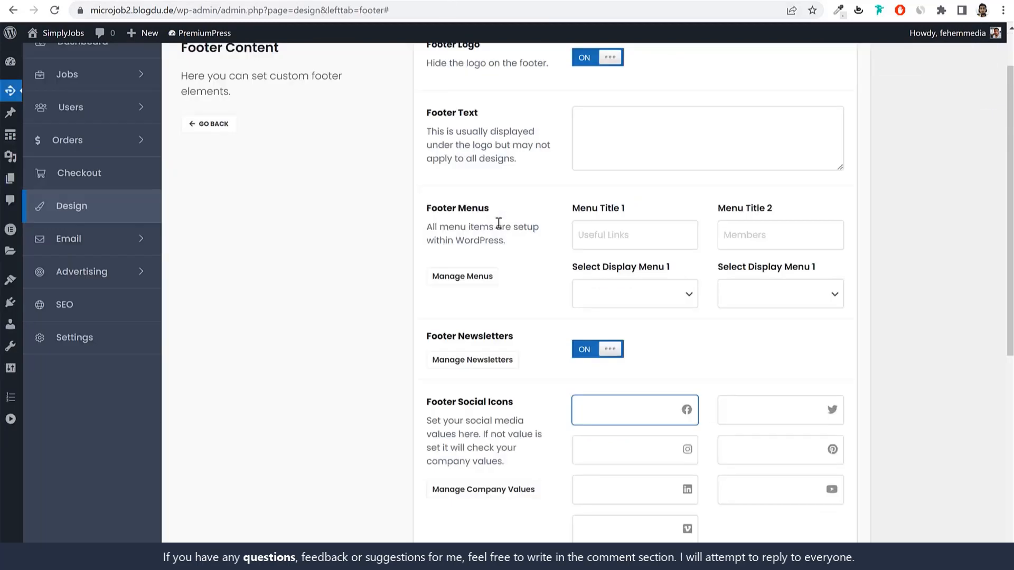
scroll(498, 223, up, 1)
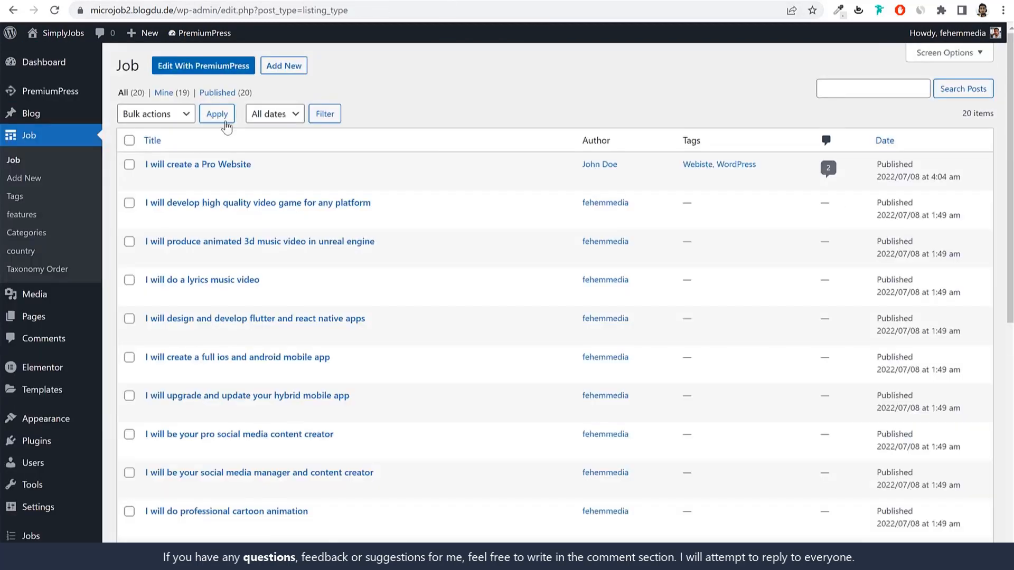
click(61, 113)
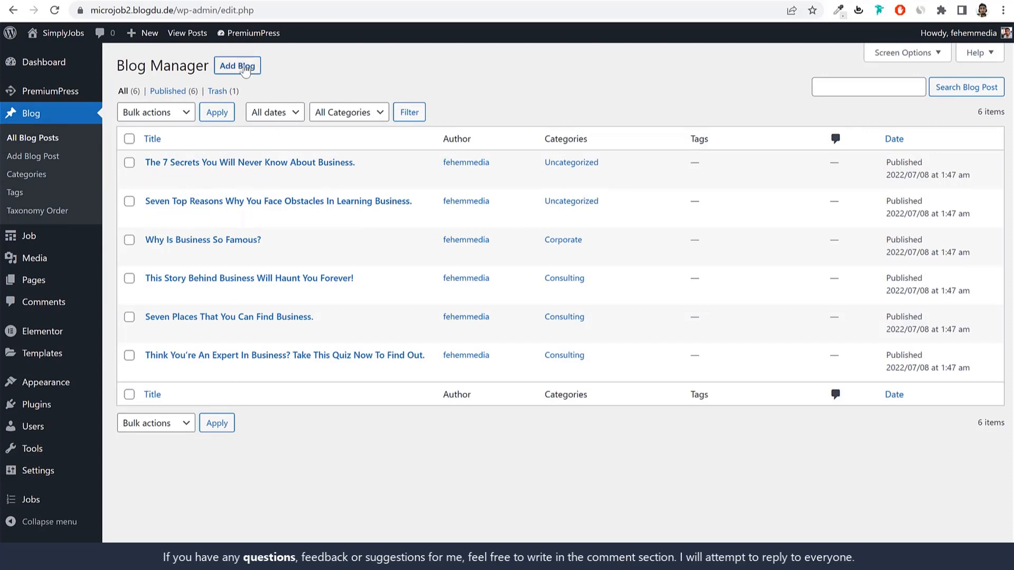
Step: Bulk-move all six demo blog posts to the trash
click(129, 138)
click(148, 113)
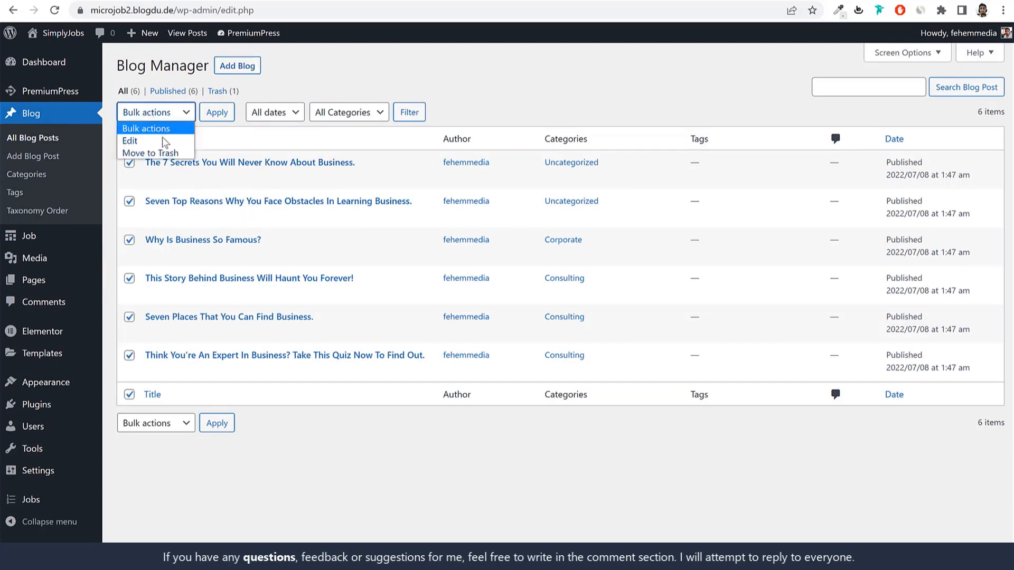
click(159, 153)
click(216, 112)
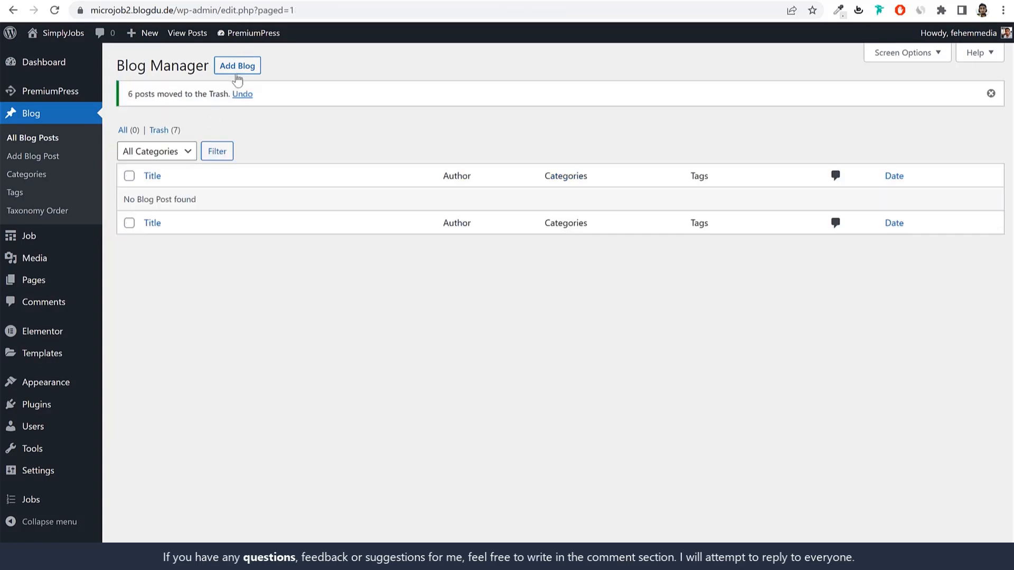
Step: Start a new post, then open the demo post on the old site and select its title
click(237, 67)
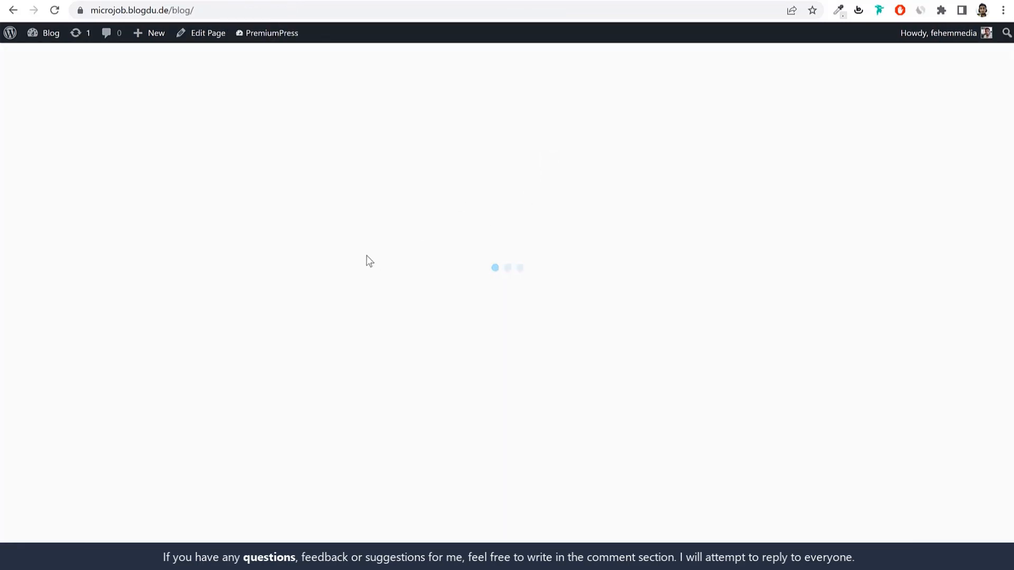
click(344, 204)
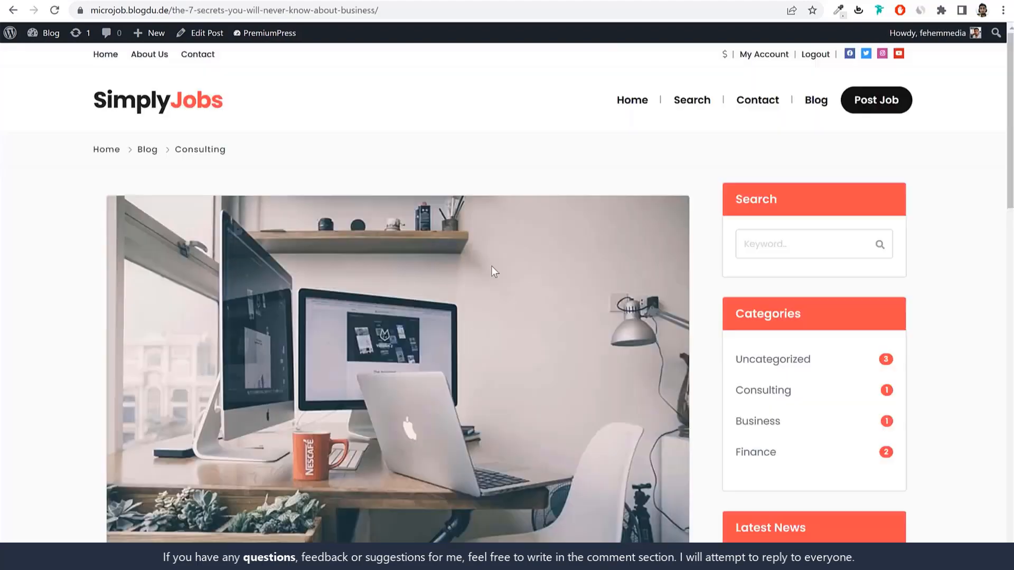
scroll(496, 331, down, 2)
scroll(497, 331, down, 4)
scroll(521, 291, up, 5)
scroll(393, 254, down, 6)
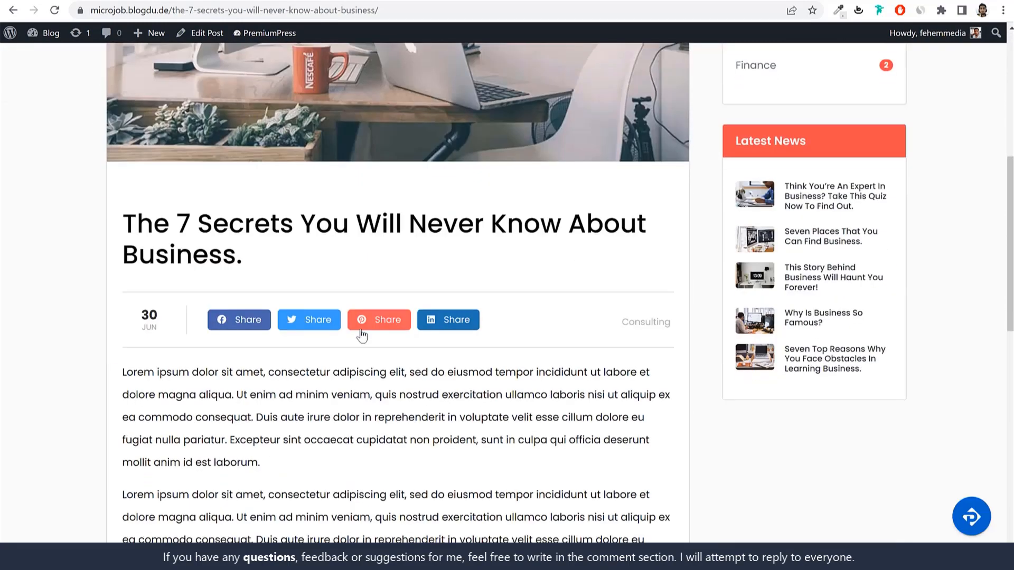
drag(127, 209, 301, 263)
key(ctrl+c)
scroll(254, 210, down, 12)
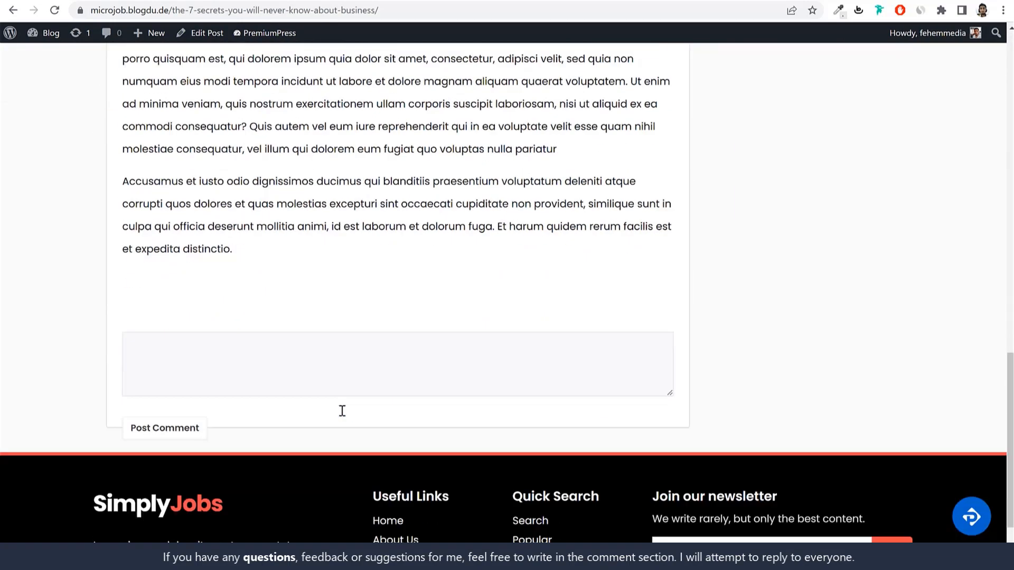
scroll(342, 410, up, 7)
scroll(342, 411, up, 5)
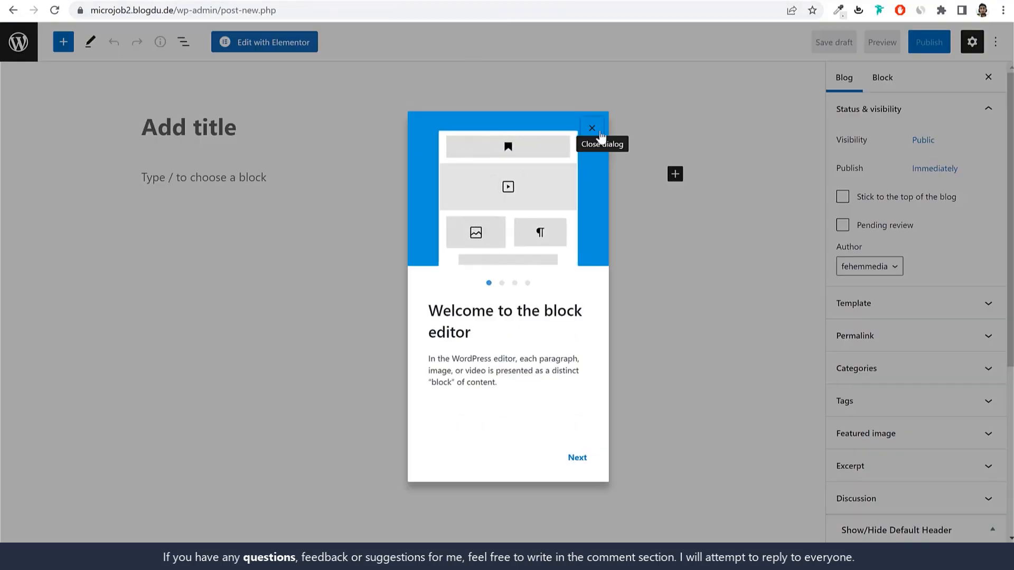
Step: Paste the title 'The 7 Secrets You Will Never Know About Business' and the body paragraphs
click(589, 126)
click(294, 129)
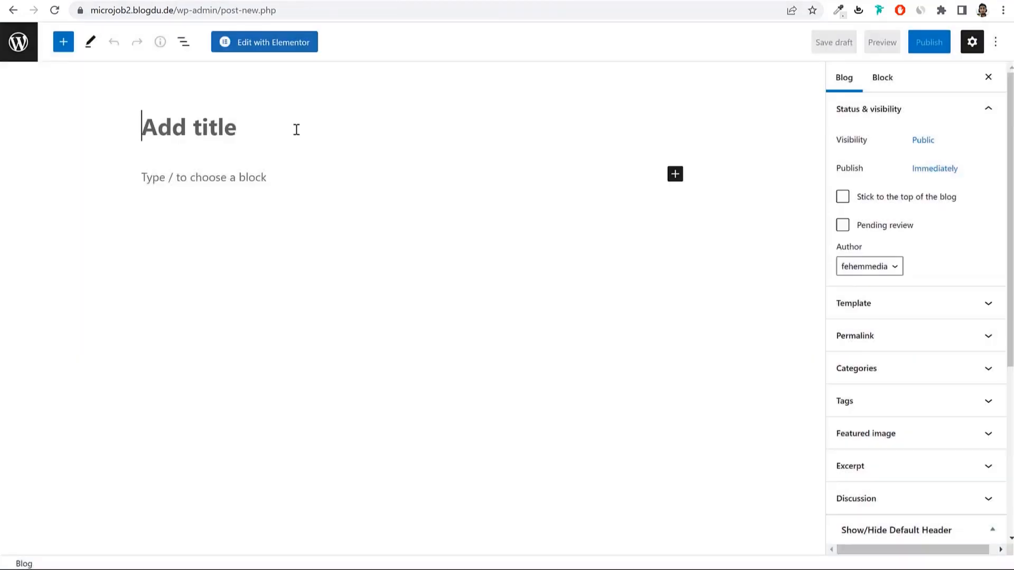
key(ctrl+v)
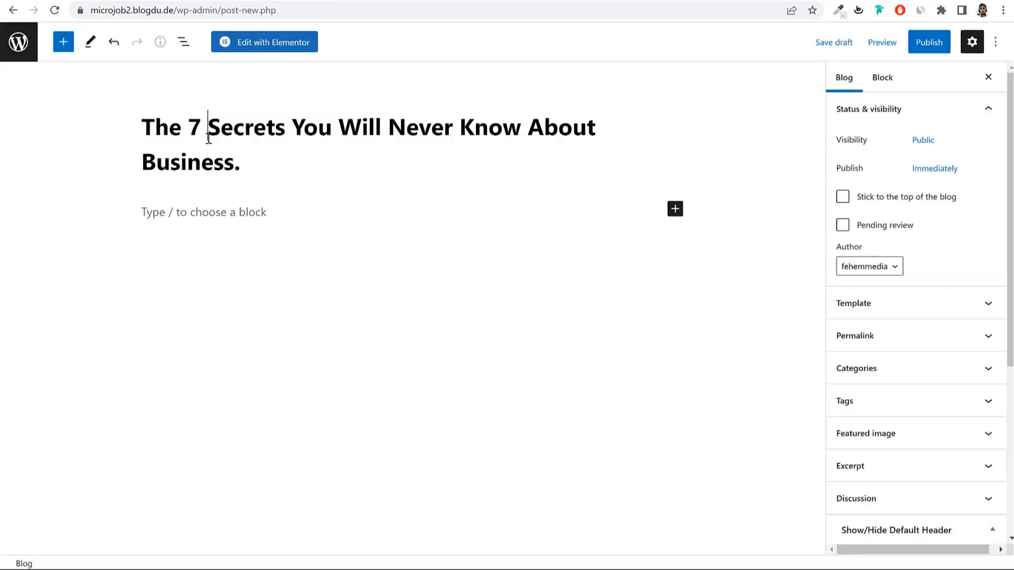
click(291, 216)
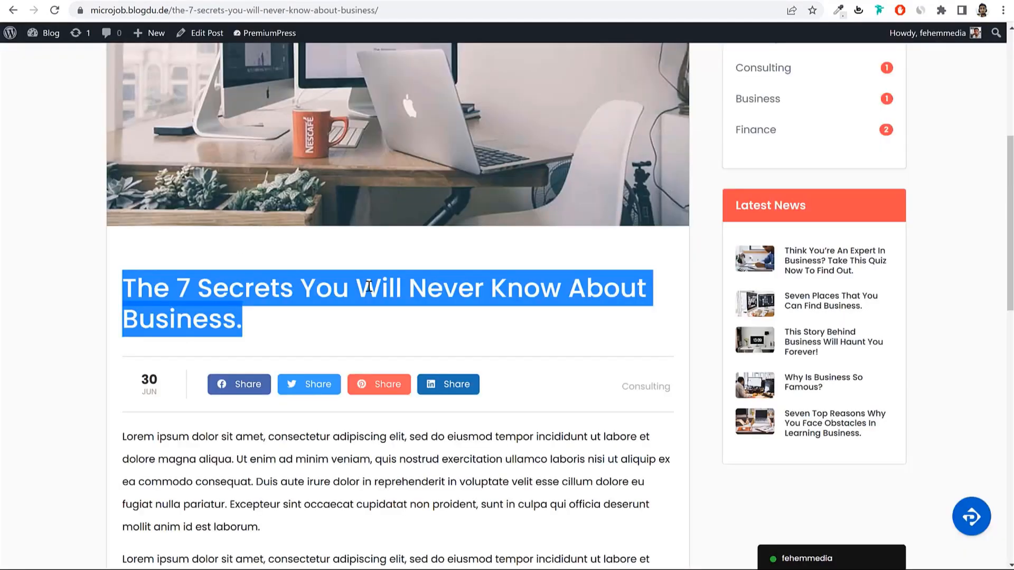
scroll(278, 253, down, 5)
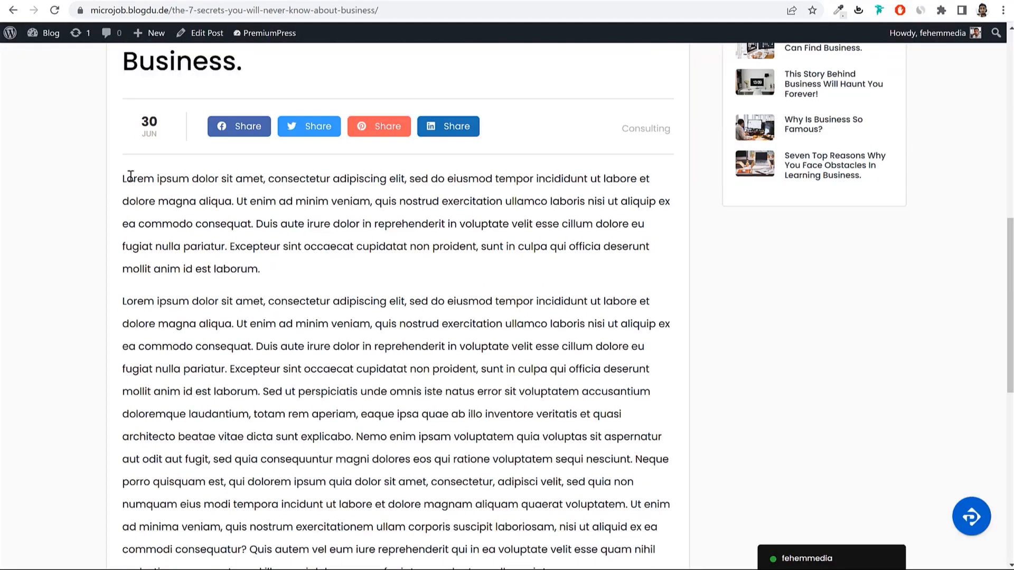
drag(125, 176, 404, 387)
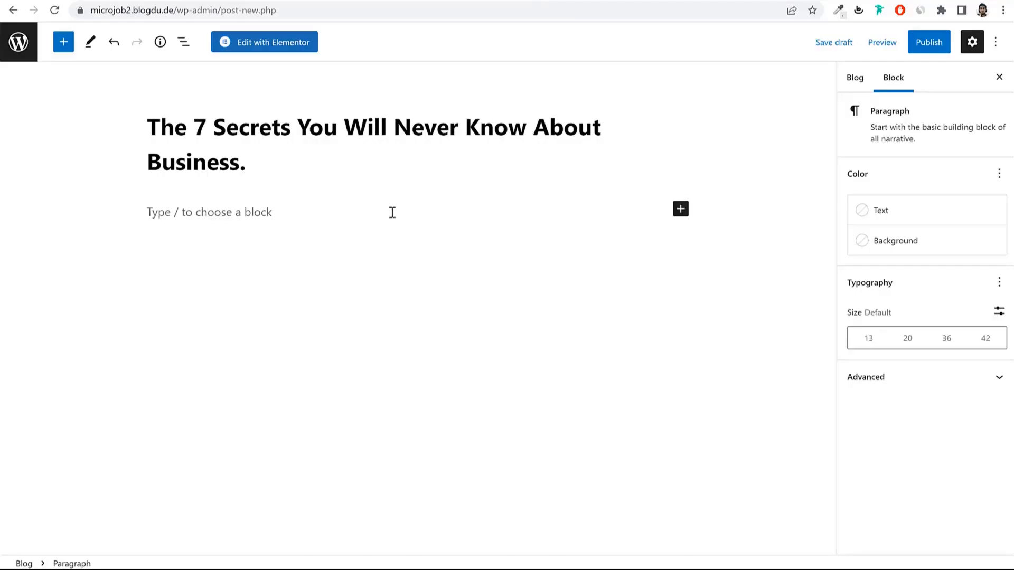
key(ctrl+v)
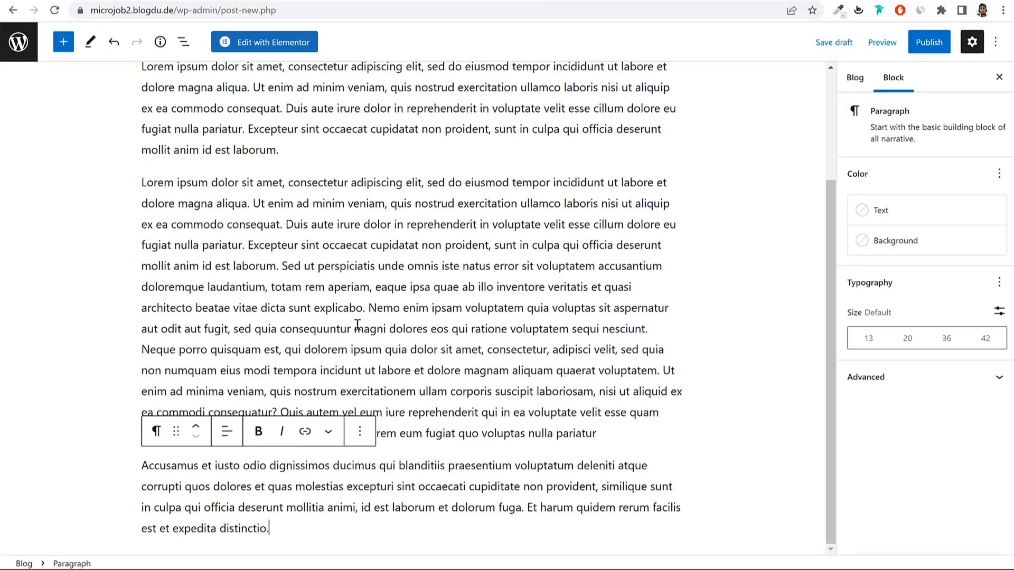
scroll(397, 365, up, 3)
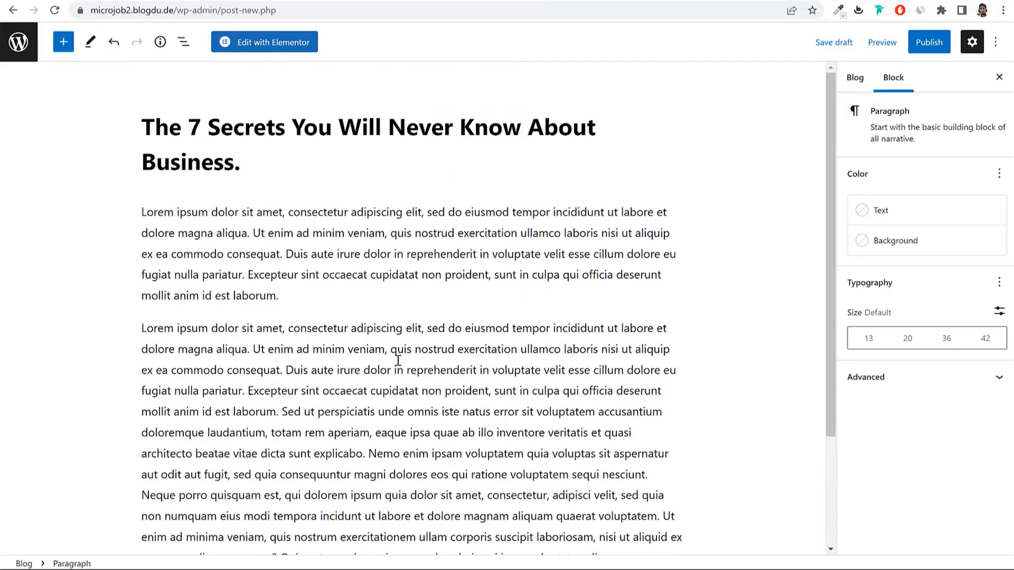
Step: File the post under the WordPress category
click(853, 79)
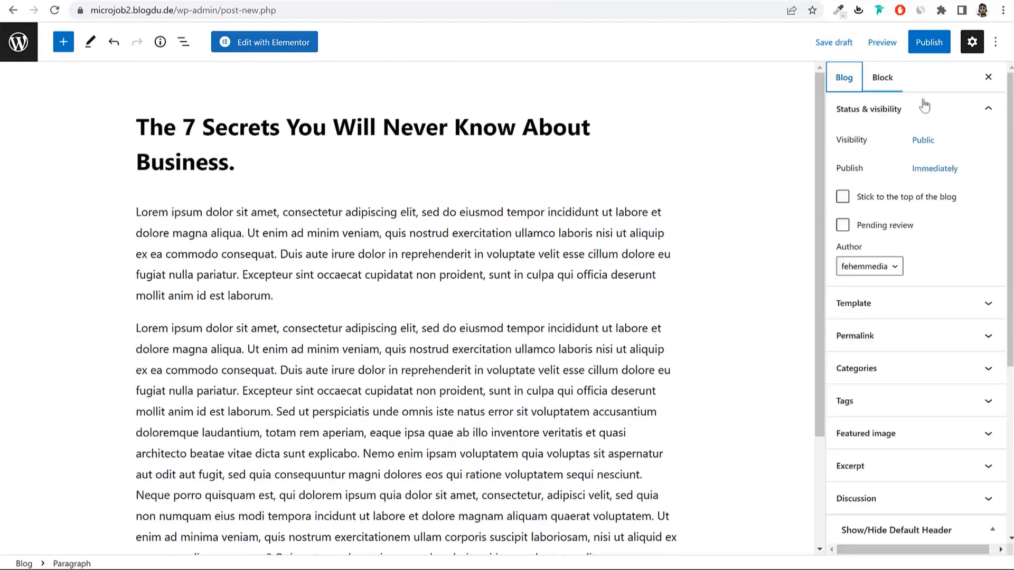
click(883, 379)
scroll(905, 343, down, 3)
scroll(897, 332, down, 1)
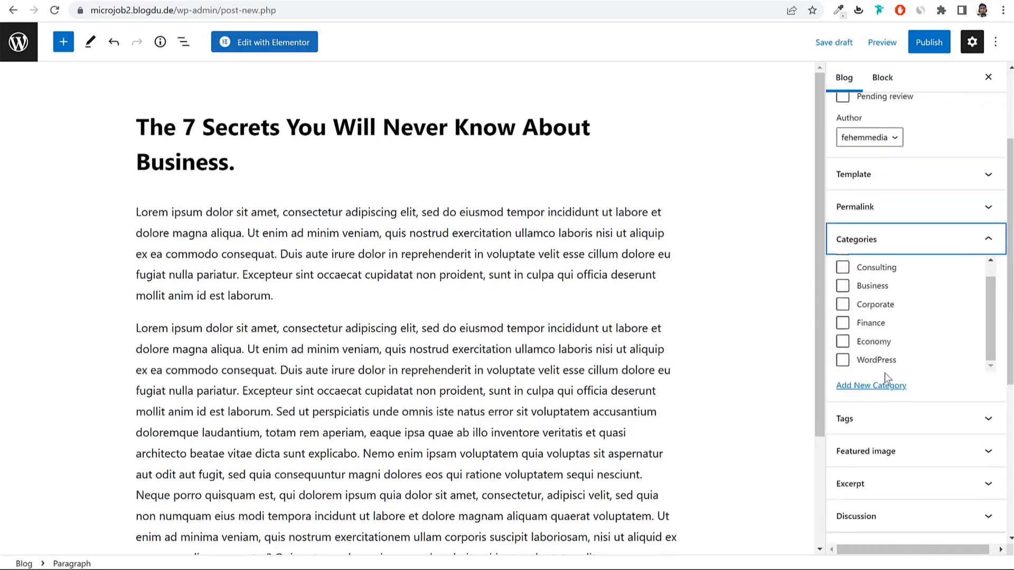
click(872, 386)
click(872, 386)
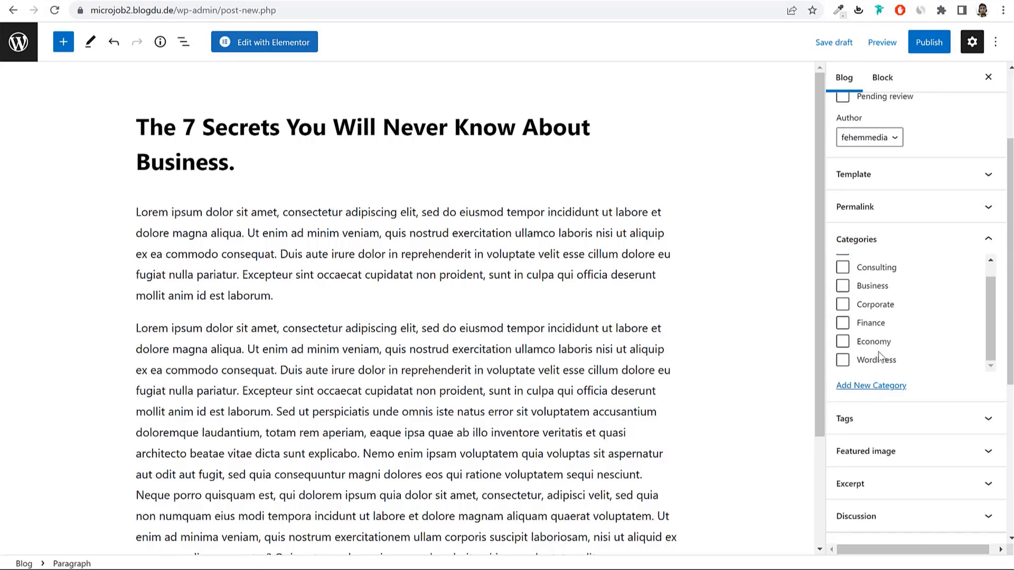
click(878, 359)
Step: Set the third Media Library image, with branding slides, as the featured image
scroll(914, 352, down, 5)
click(898, 264)
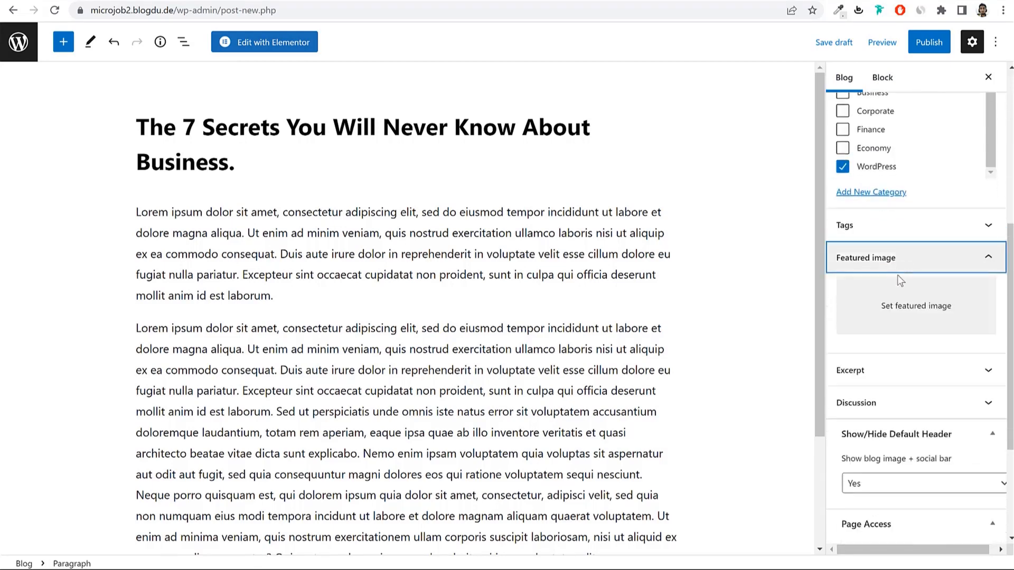
click(904, 301)
click(89, 87)
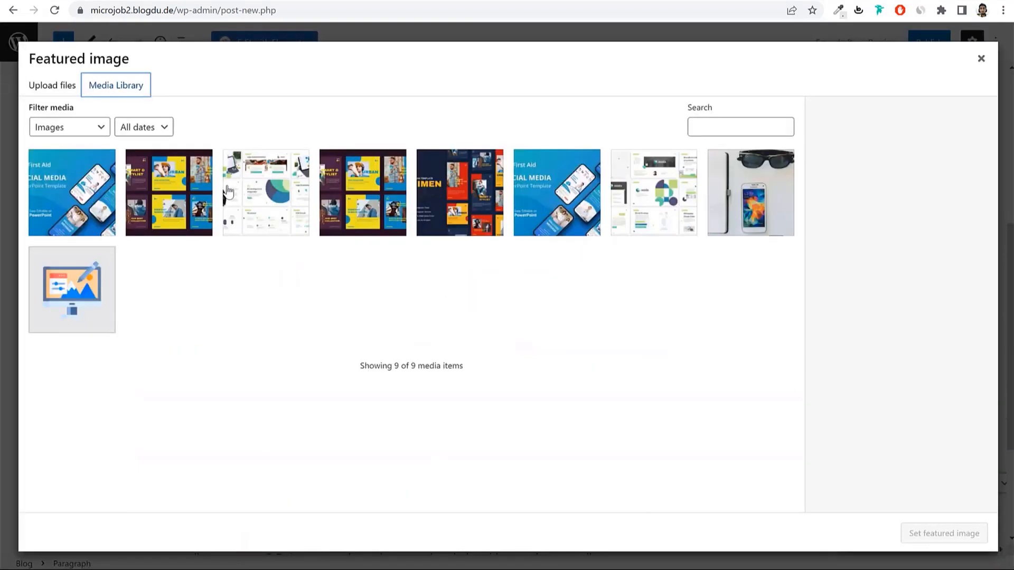
click(268, 203)
click(944, 533)
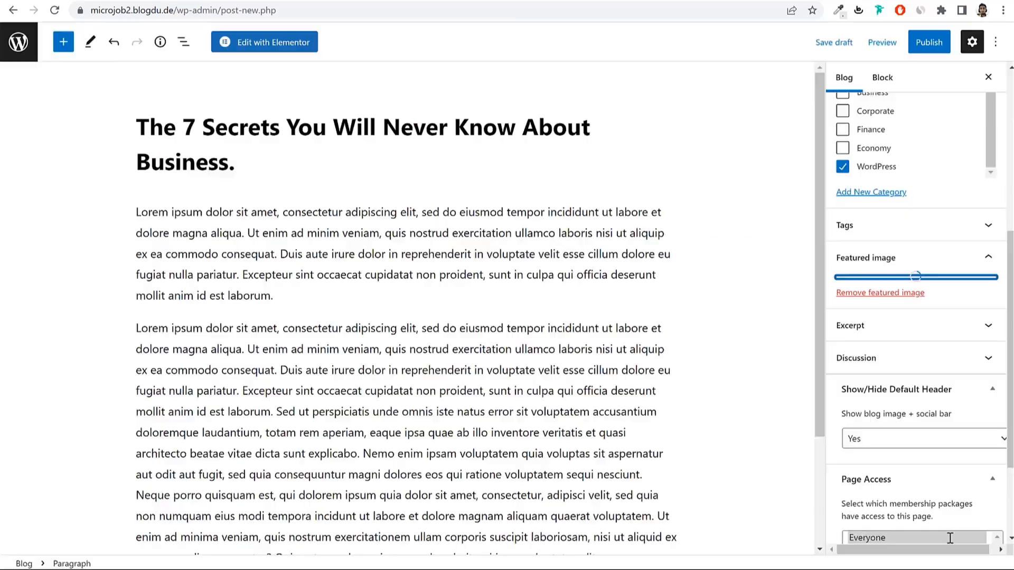
Step: Review the post and publish it
scroll(912, 343, down, 4)
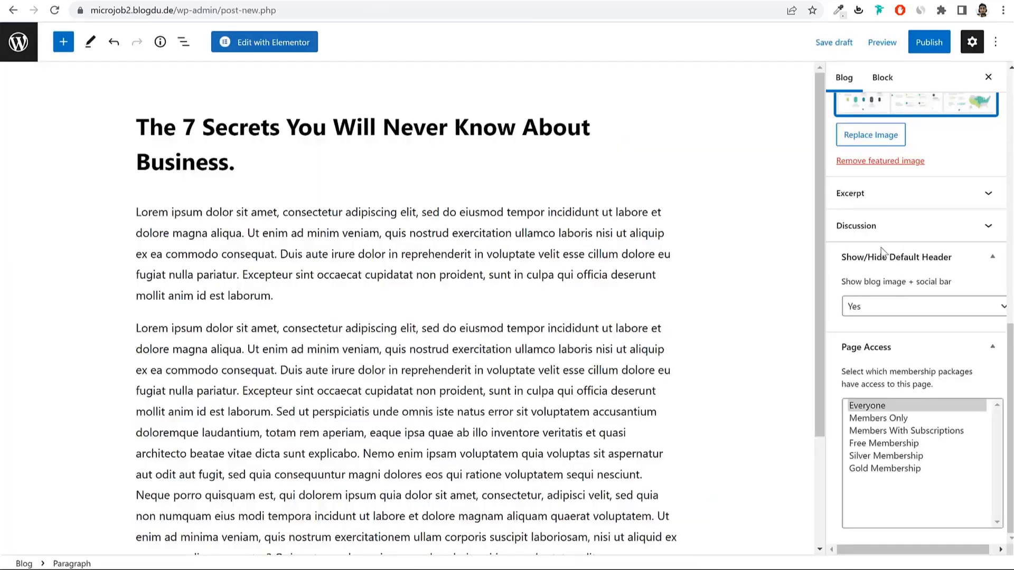
scroll(926, 247, up, 8)
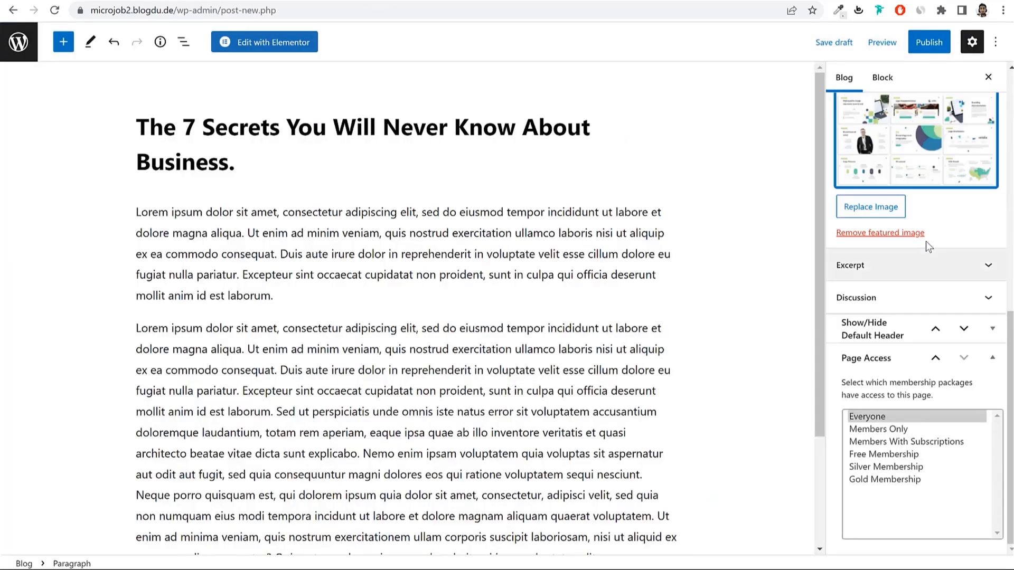
click(929, 46)
click(913, 42)
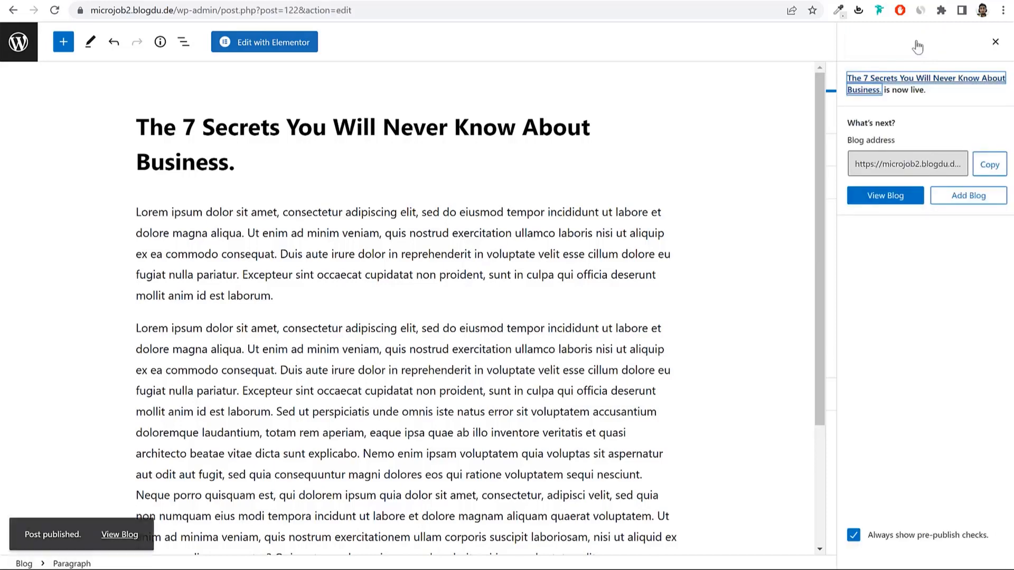
Step: View the published post live and scroll through its featured image and WordPress category
click(126, 525)
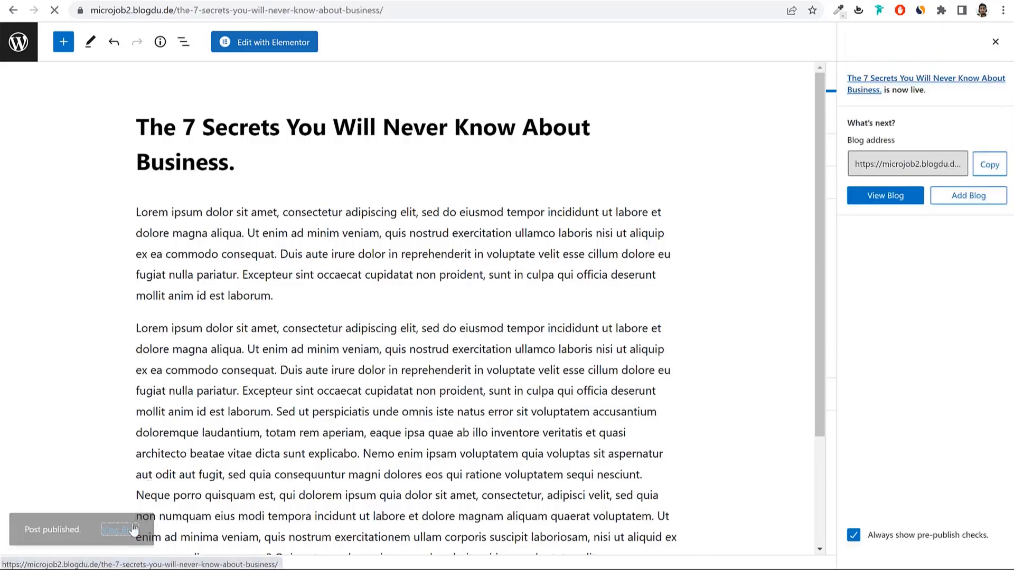
scroll(641, 293, down, 4)
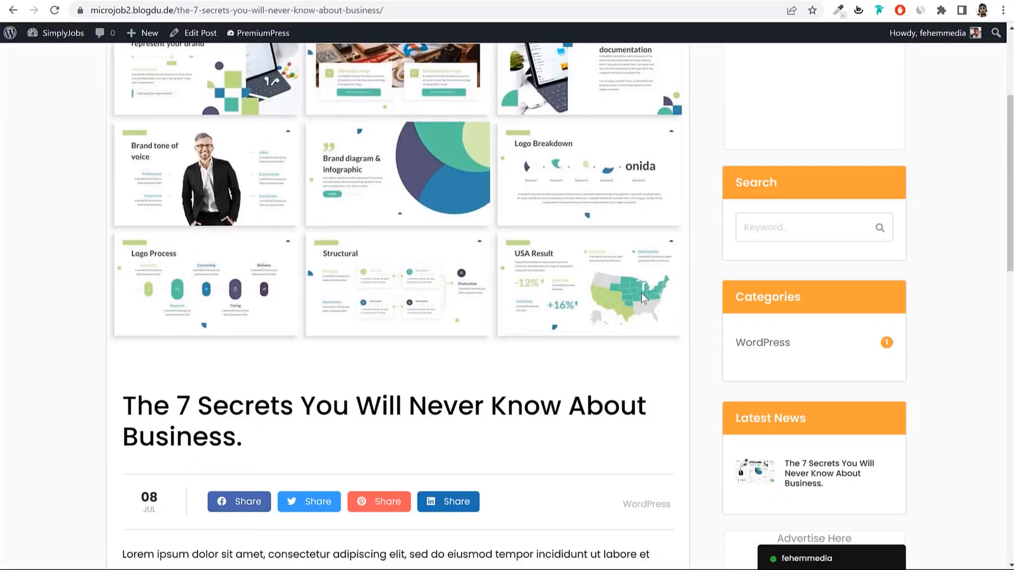
scroll(311, 285, up, 4)
scroll(314, 295, down, 5)
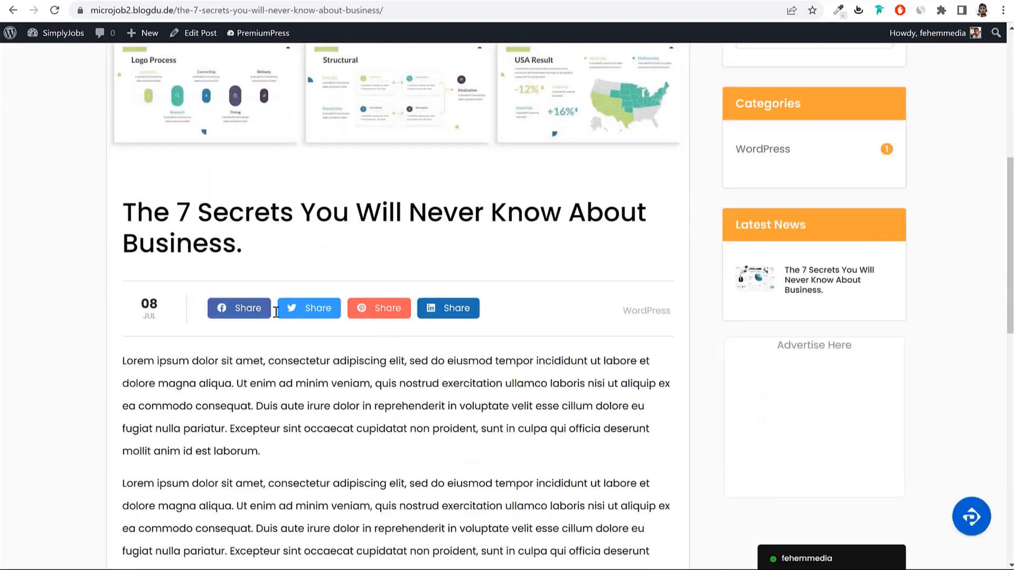
scroll(357, 285, down, 10)
scroll(347, 333, up, 15)
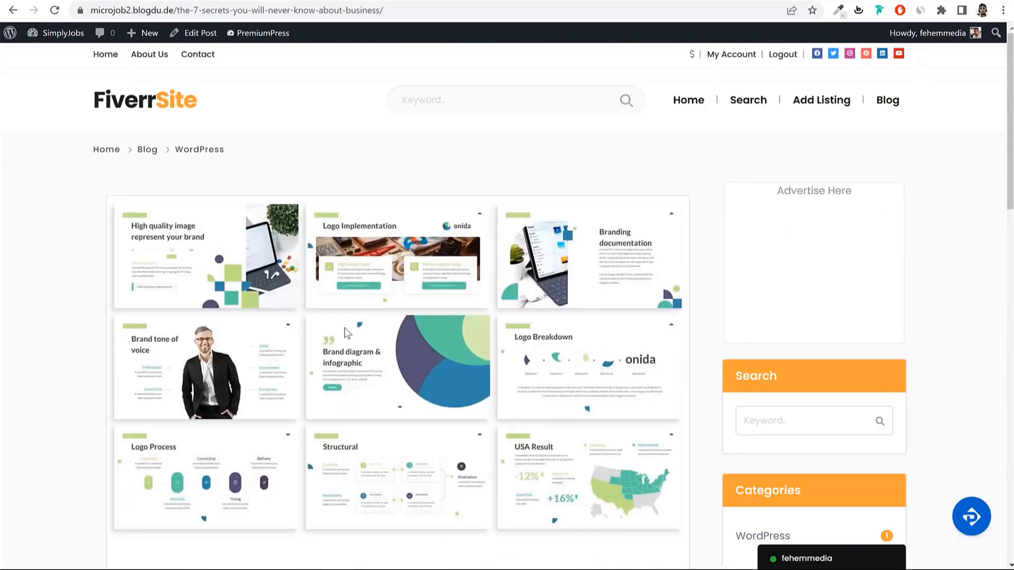